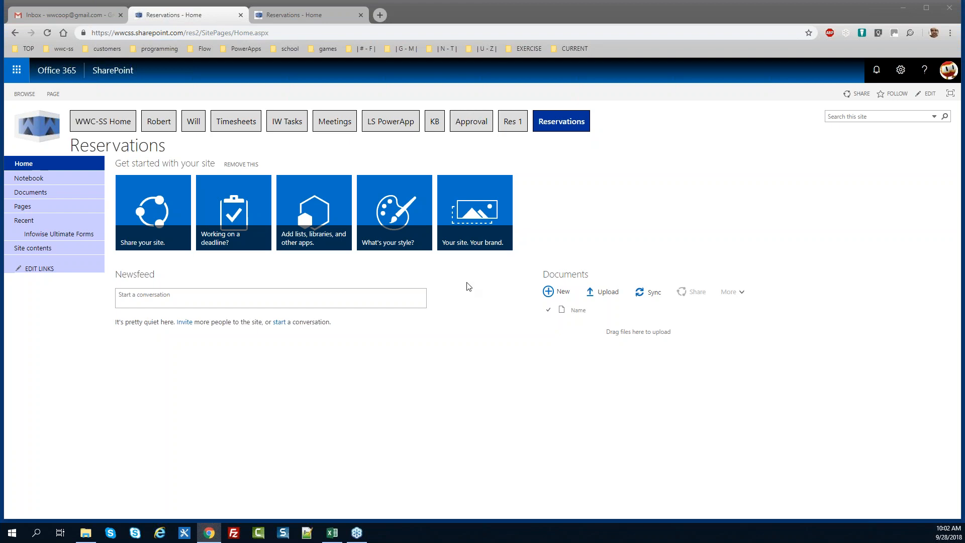
# Visit Site contents, return to the Reservations home page, and switch it into edit mode
pyautogui.click(898, 74)
pyautogui.click(859, 207)
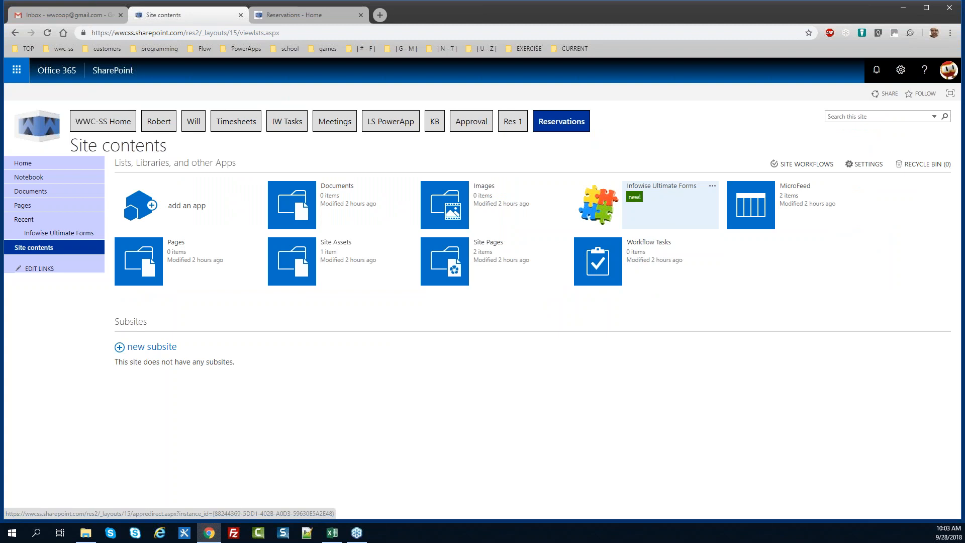
pyautogui.click(35, 167)
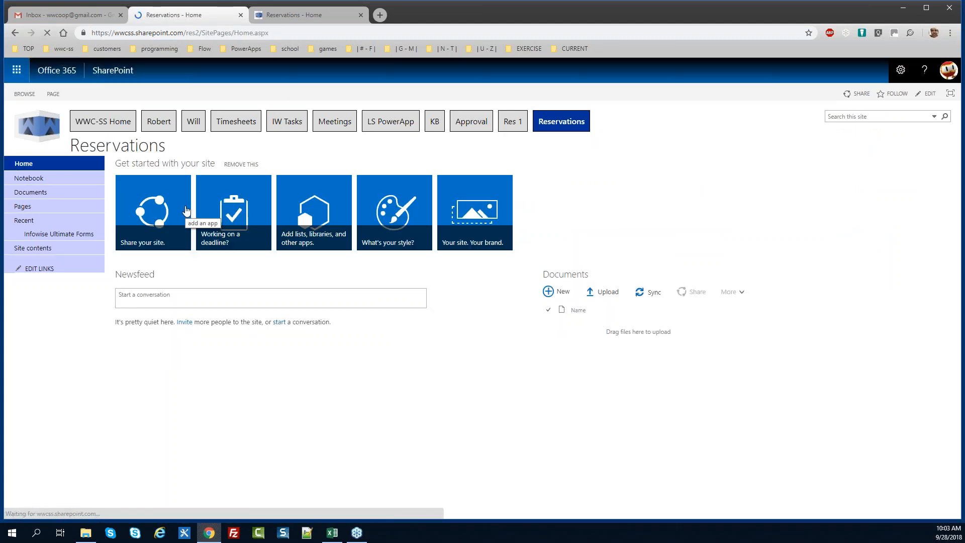
pyautogui.click(54, 99)
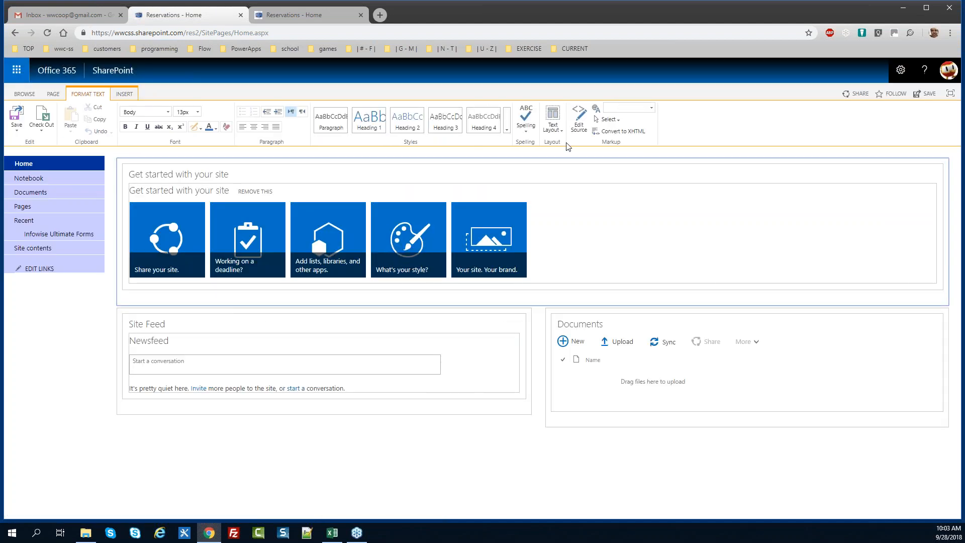
# Switch the home page to a one-column text layout and delete all of its HTML source
pyautogui.click(552, 121)
pyautogui.click(564, 218)
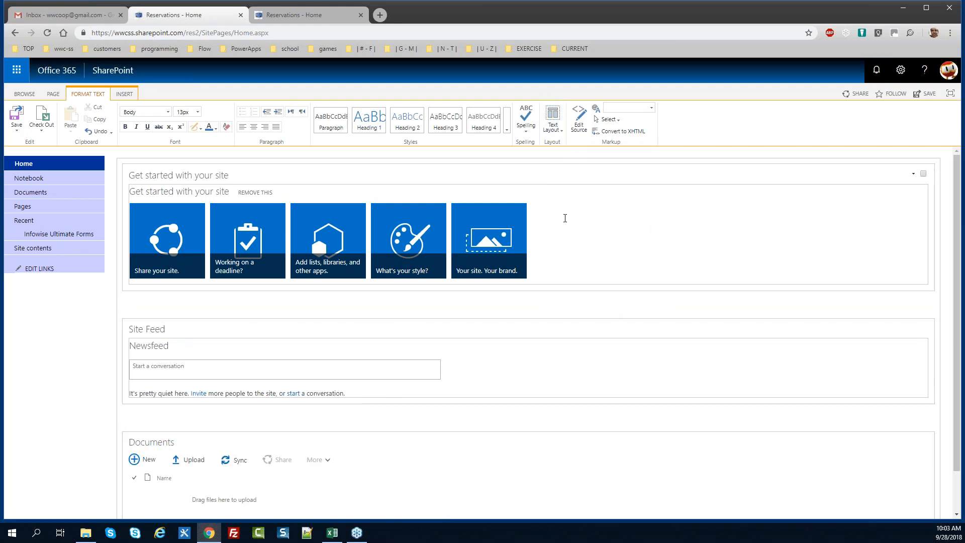
pyautogui.click(579, 120)
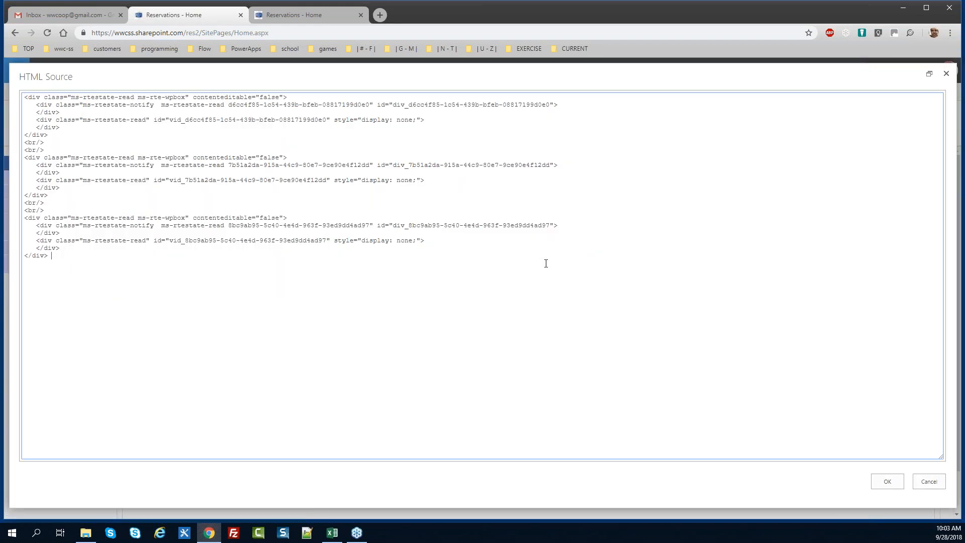
pyautogui.hotkey('ctrl', 'a')
pyautogui.press('Delete')
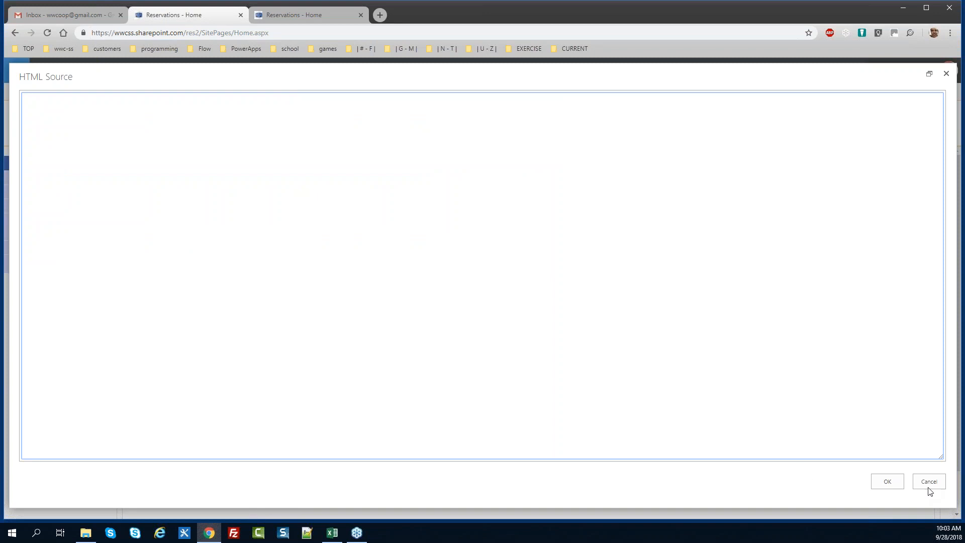
pyautogui.click(887, 481)
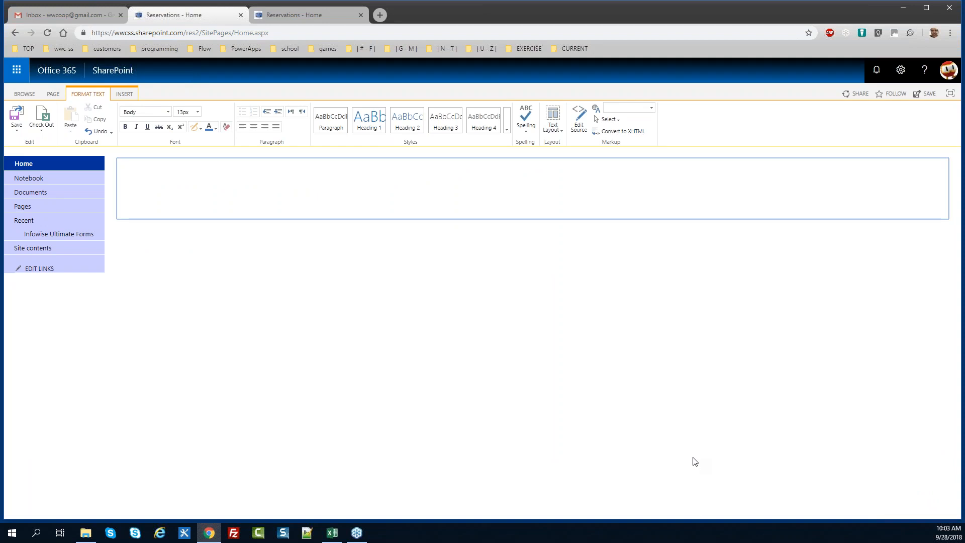
# Upload reservations-banner.jpg from the BINWI SEPT 2018 folder and insert it onto the home page
pyautogui.click(128, 99)
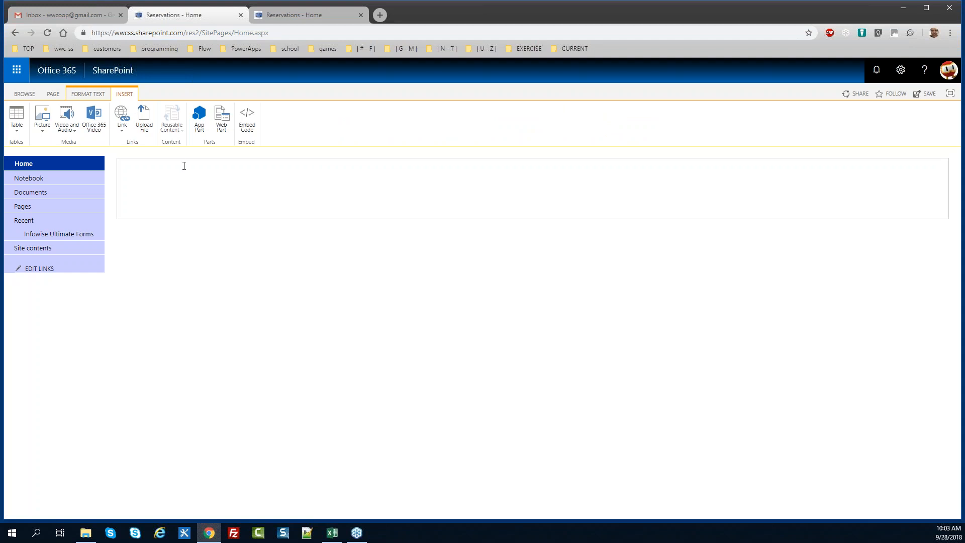
pyautogui.click(42, 125)
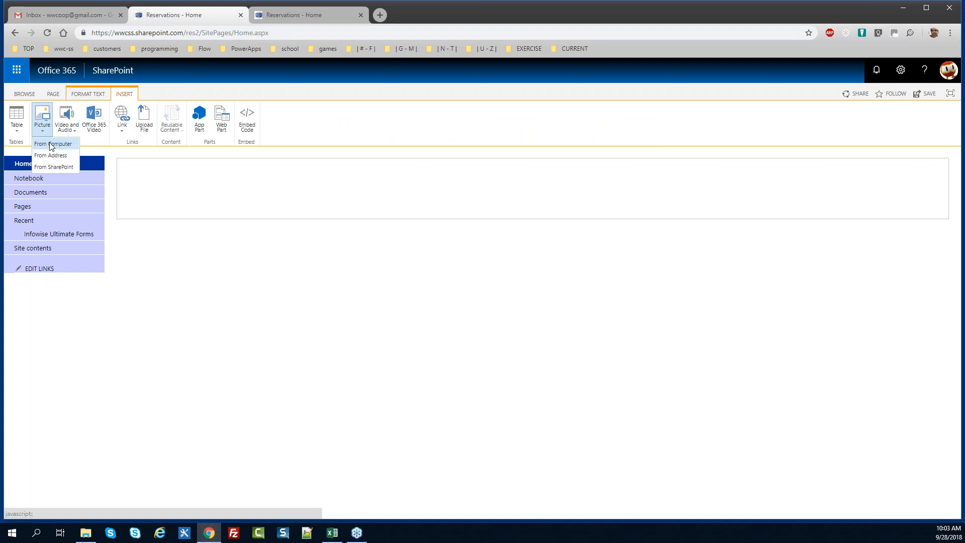
pyautogui.click(51, 144)
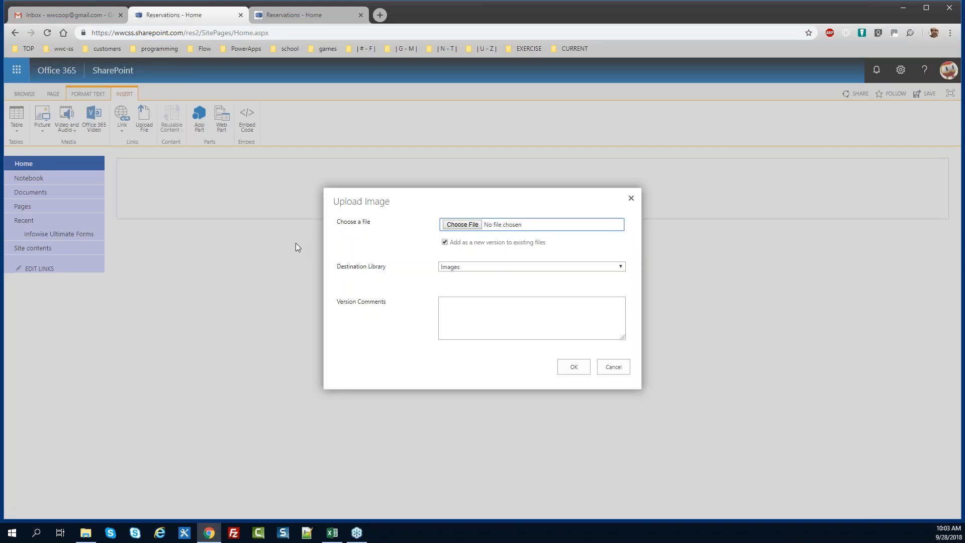
pyautogui.click(469, 225)
pyautogui.moveTo(309, 65)
pyautogui.mouseDown()
pyautogui.moveTo(312, 123)
pyautogui.moveTo(312, 70)
pyautogui.mouseUp()
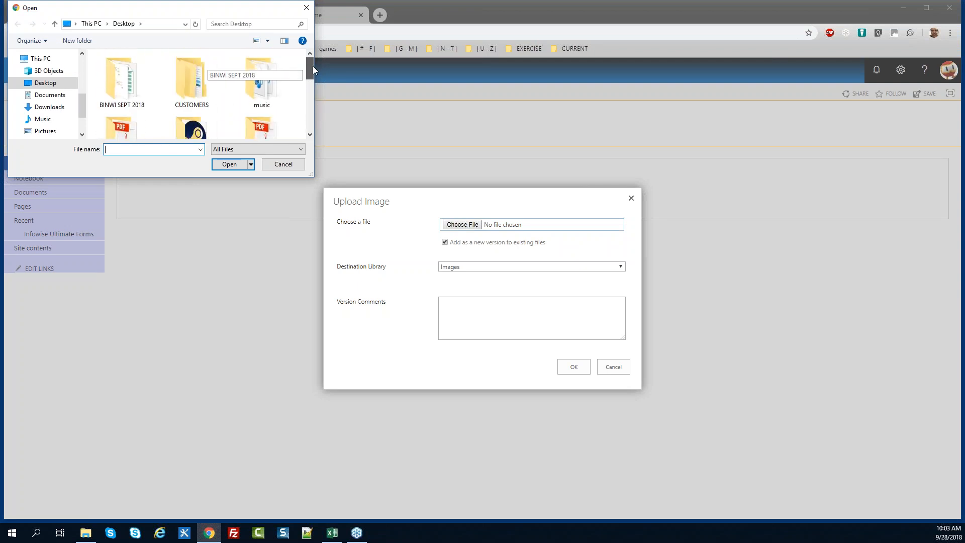
pyautogui.doubleClick(121, 81)
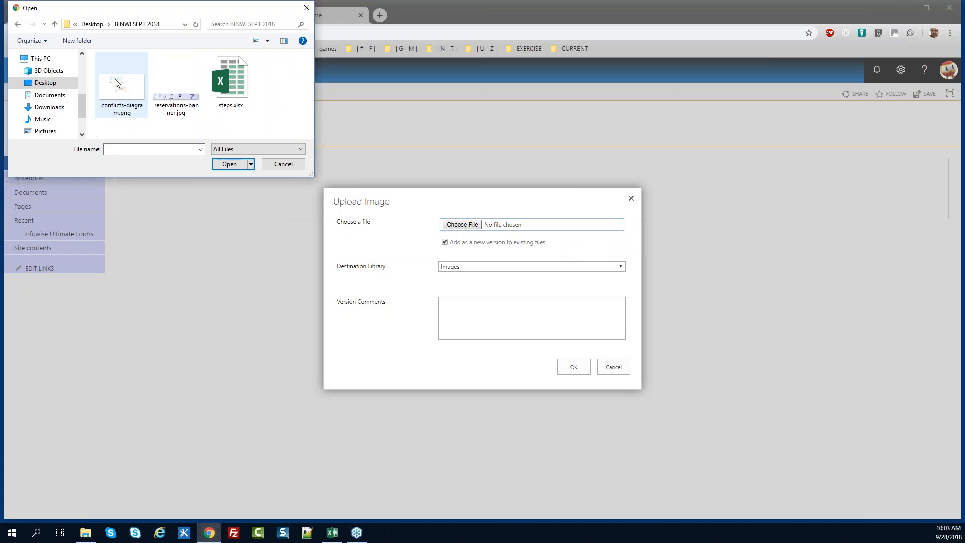
pyautogui.click(162, 100)
pyautogui.click(226, 164)
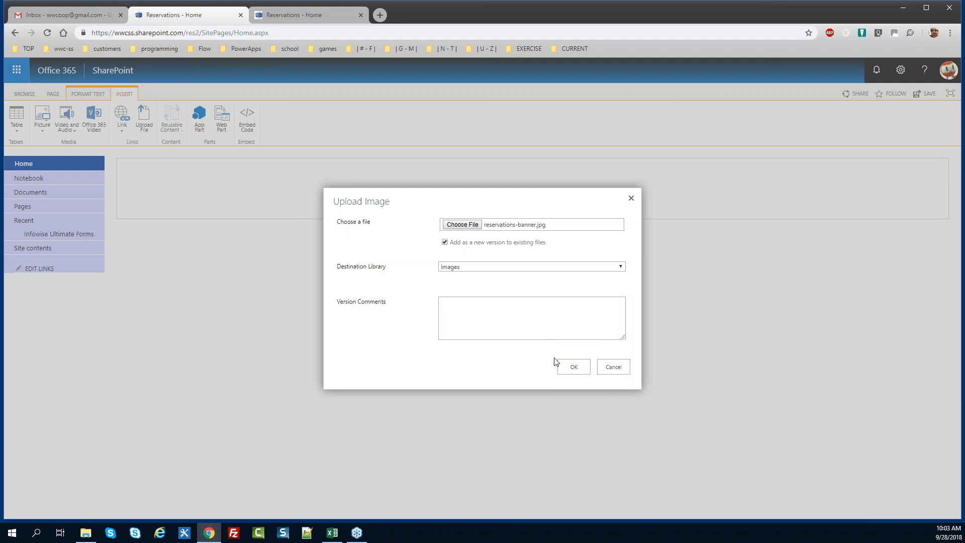
pyautogui.click(571, 367)
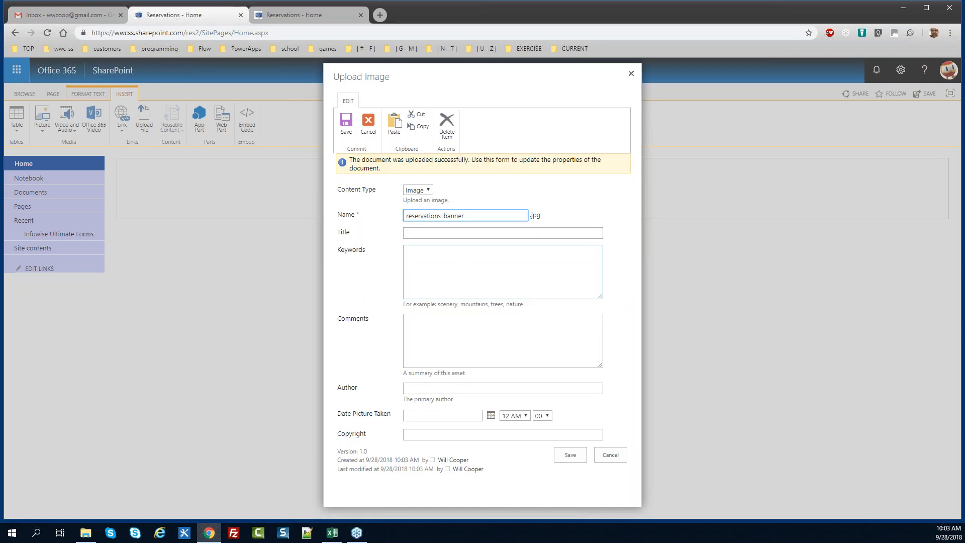
pyautogui.click(582, 455)
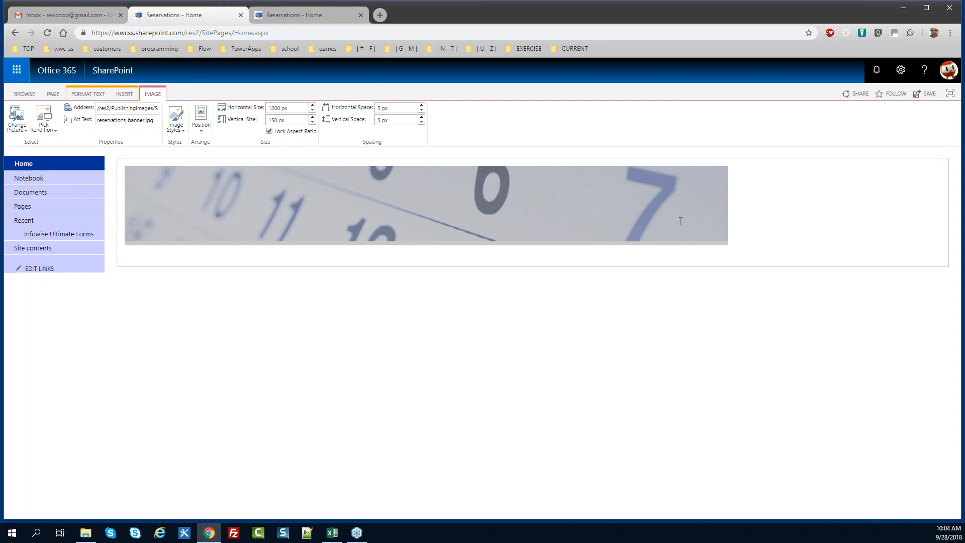
# Set the banner image's horizontal and vertical spacing to 0 px
pyautogui.click(675, 216)
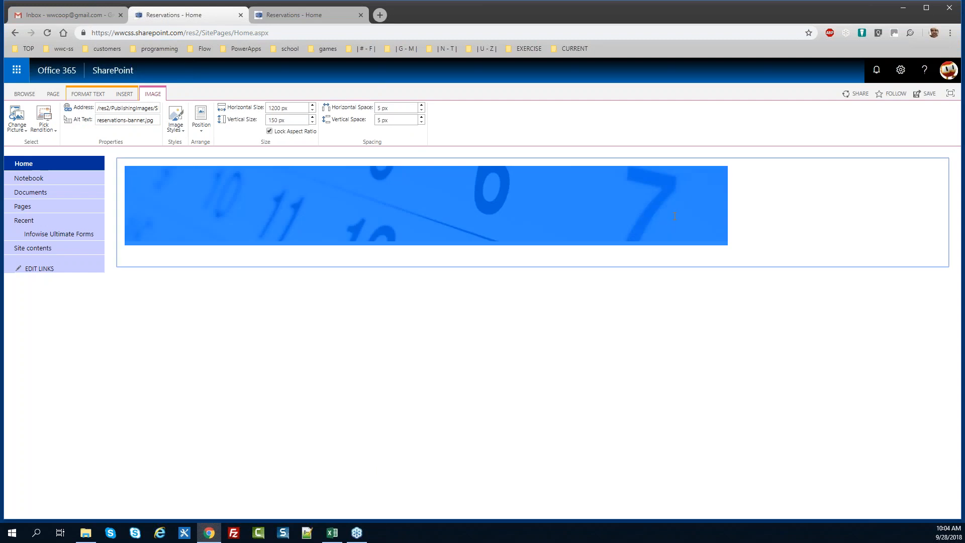
pyautogui.click(420, 110)
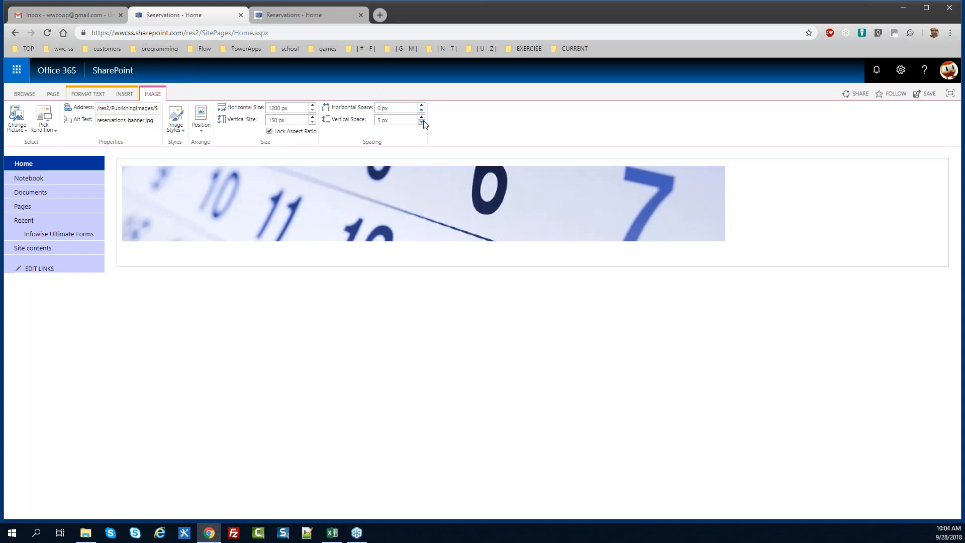
pyautogui.click(422, 122)
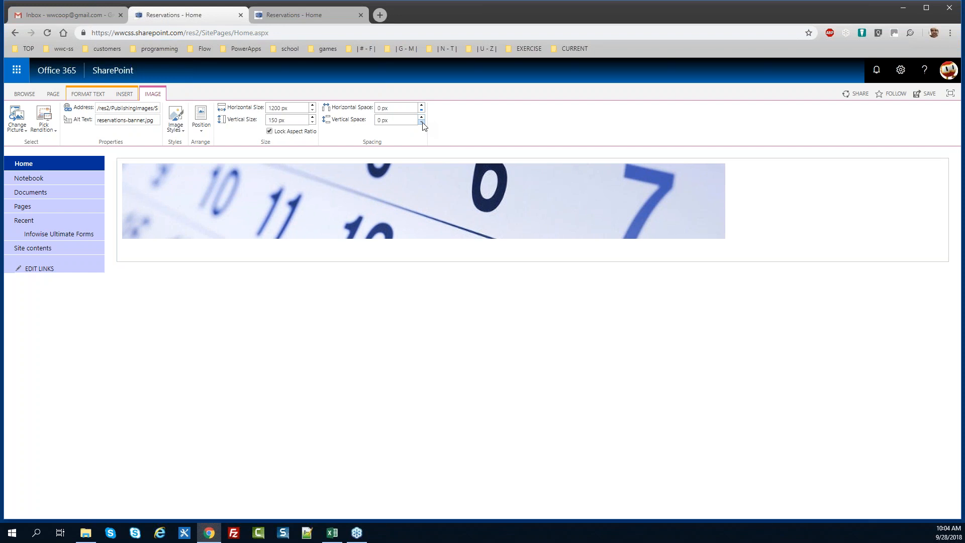
pyautogui.click(755, 229)
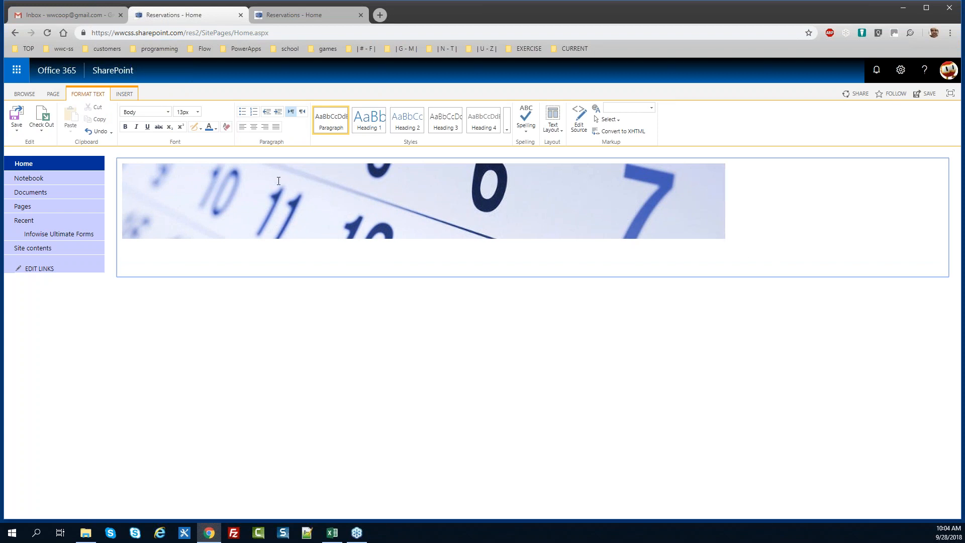
# Give the banner a thin line border and save the home page
pyautogui.click(122, 159)
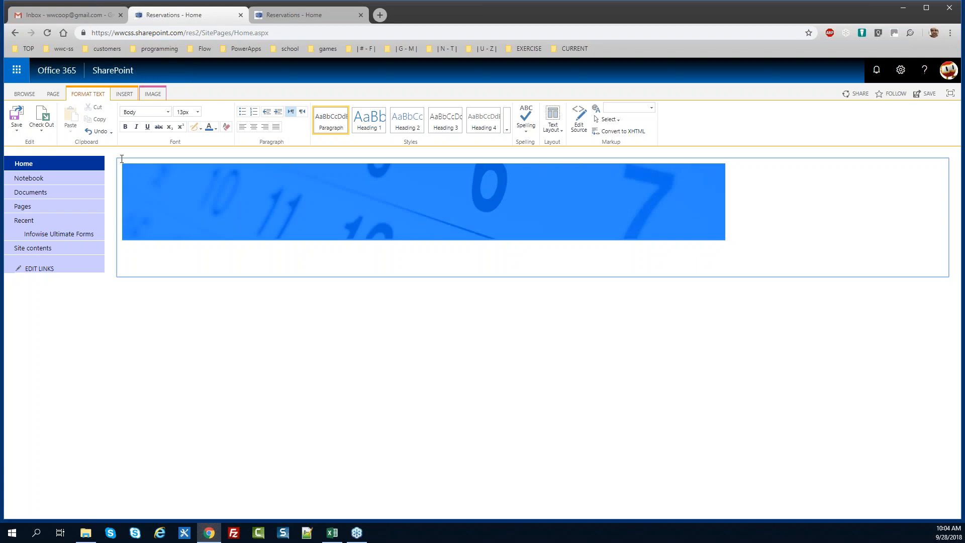
pyautogui.click(153, 93)
pyautogui.click(182, 132)
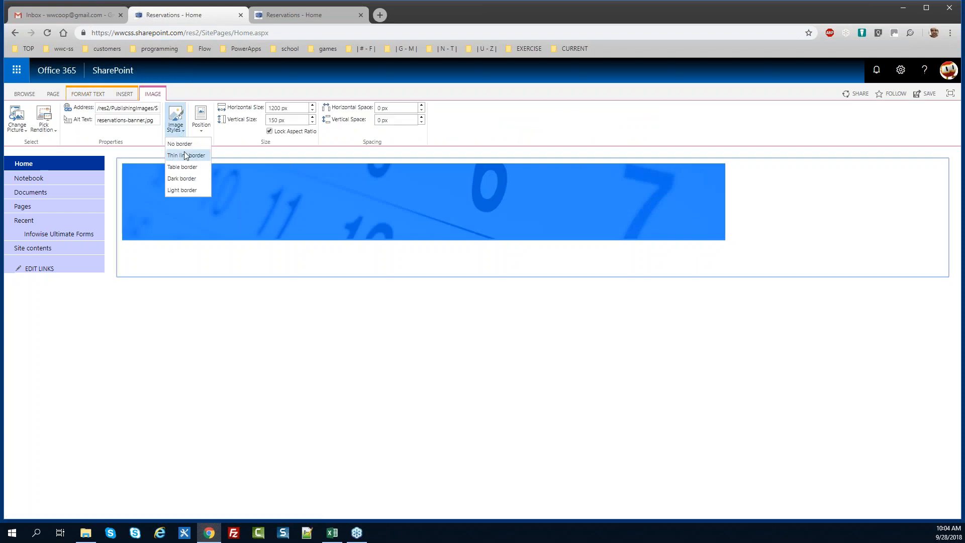
pyautogui.click(185, 155)
pyautogui.click(153, 259)
pyautogui.click(16, 114)
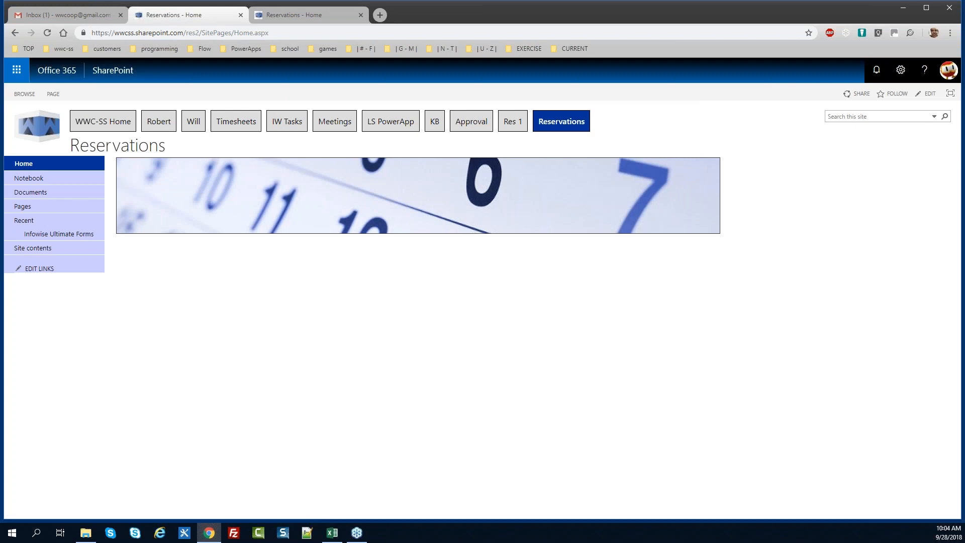
# From Site contents, add a Custom List app named Reservations
pyautogui.click(45, 249)
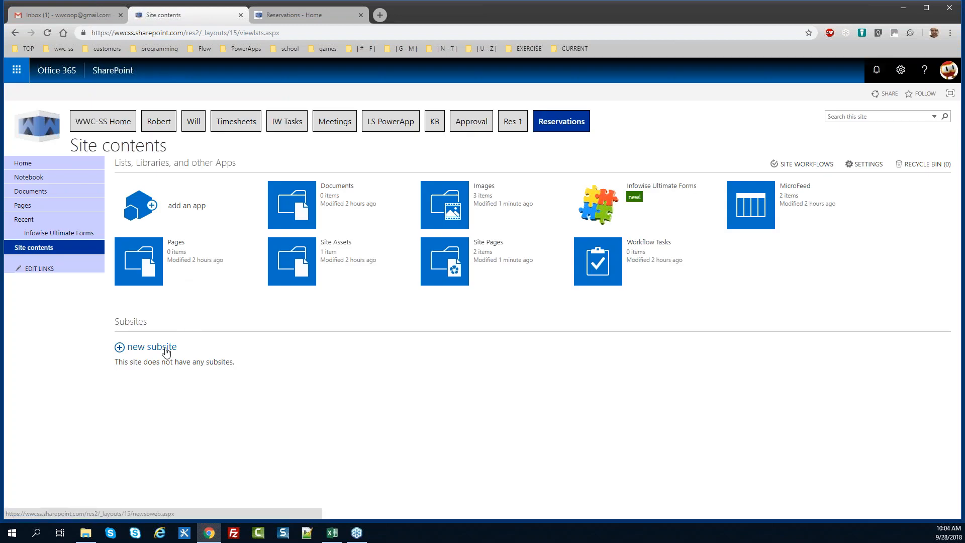
pyautogui.click(177, 208)
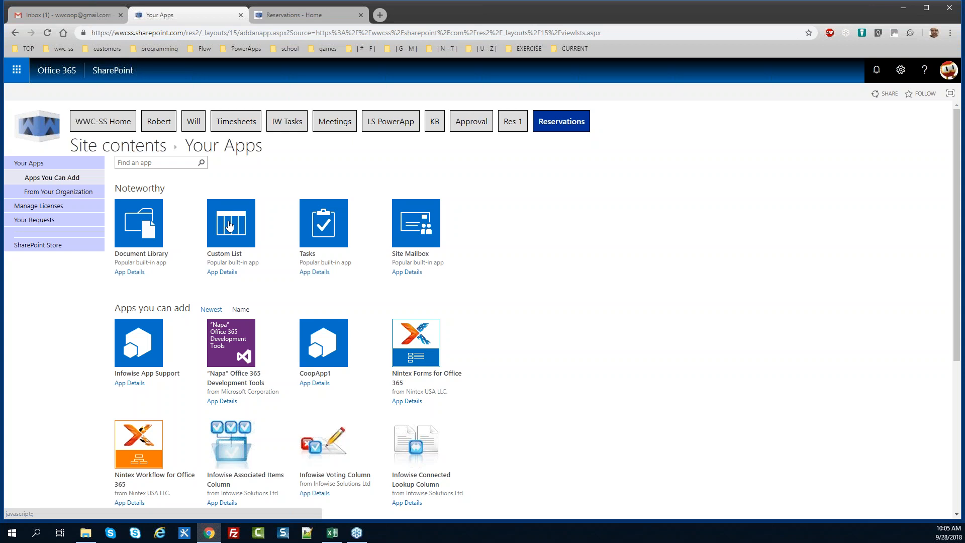
pyautogui.click(229, 226)
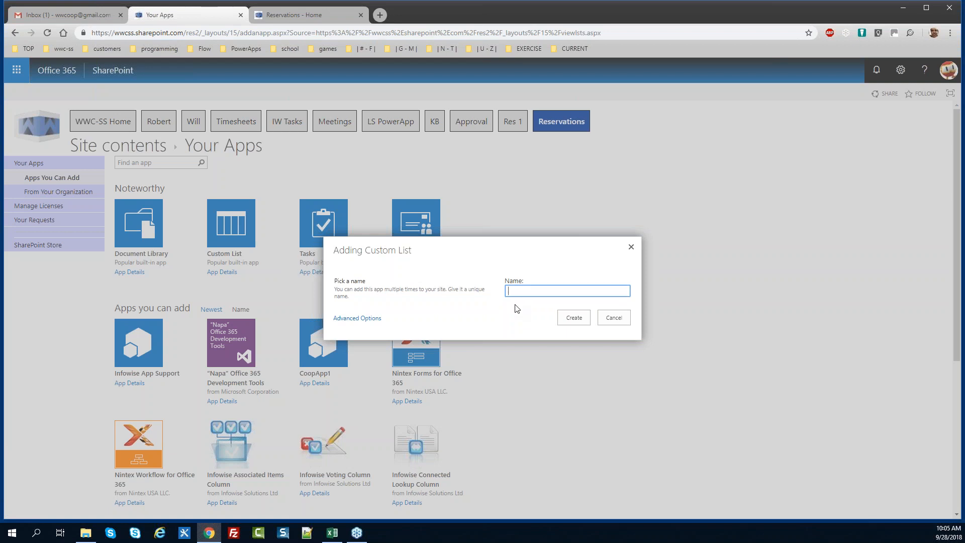
pyautogui.write('Reservations')
pyautogui.click(572, 321)
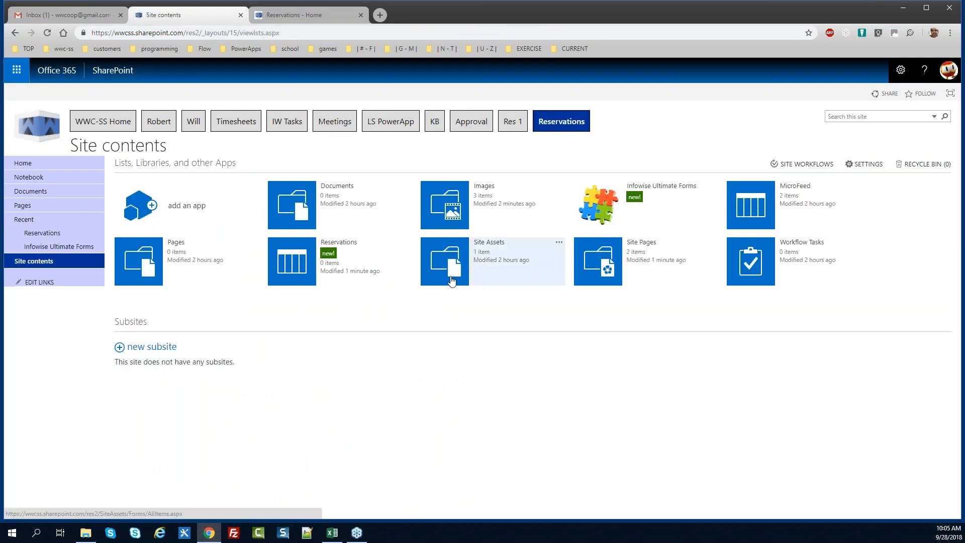
# Add two more custom lists named Equipment and Rooms
pyautogui.click(197, 211)
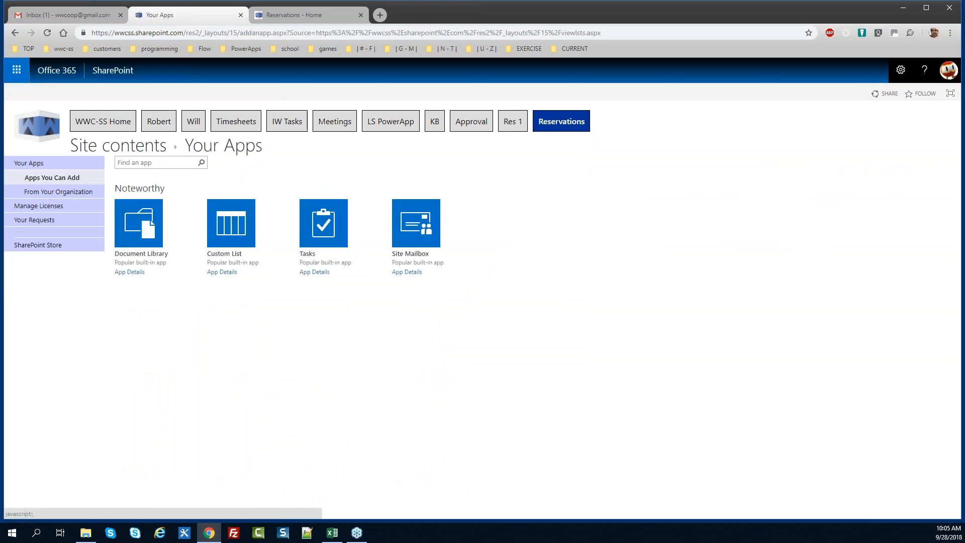
pyautogui.click(236, 228)
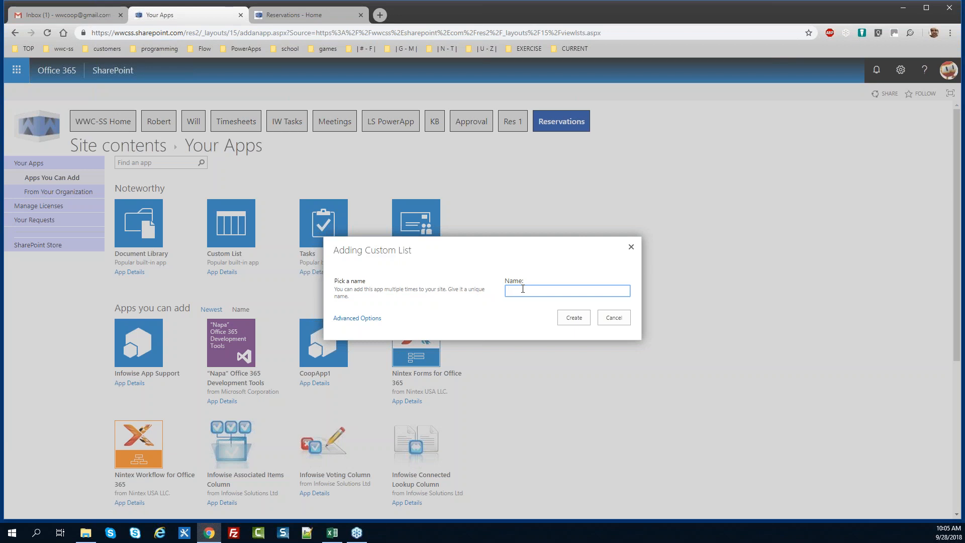
pyautogui.write('Equipment')
pyautogui.click(574, 317)
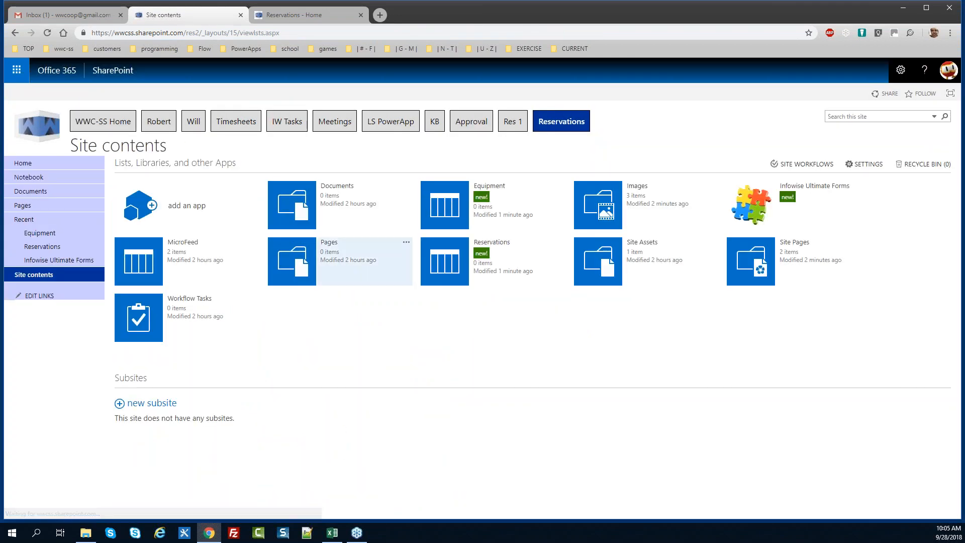
pyautogui.click(194, 214)
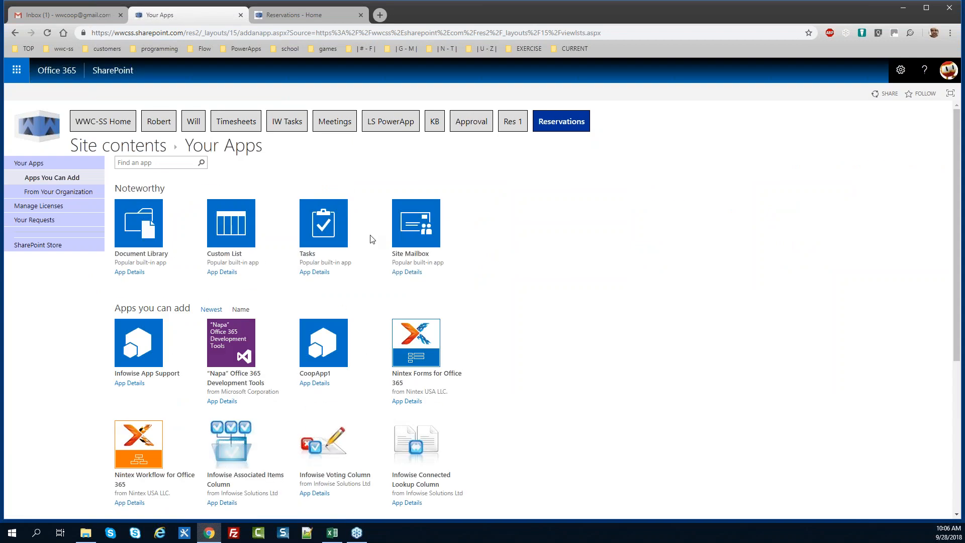
pyautogui.click(246, 225)
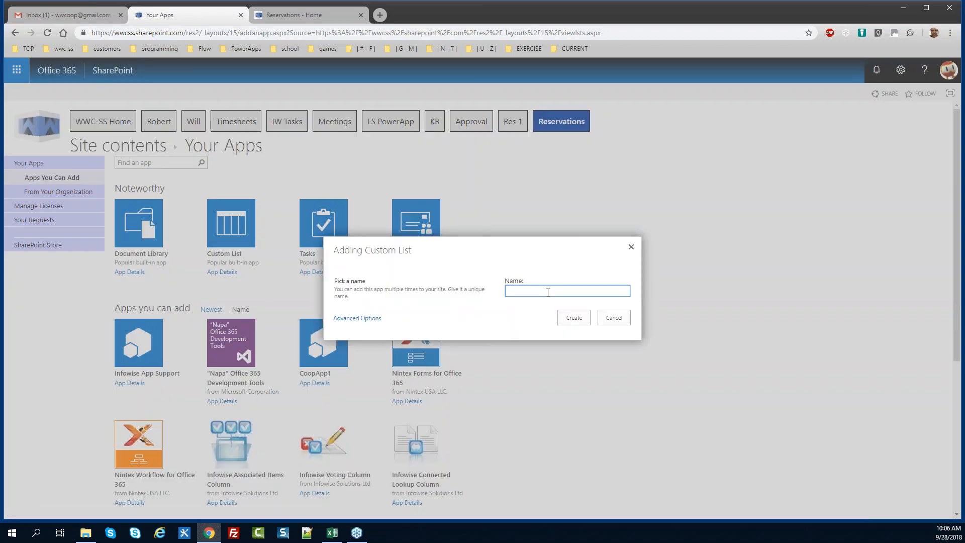
pyautogui.write('Rooms')
pyautogui.click(574, 319)
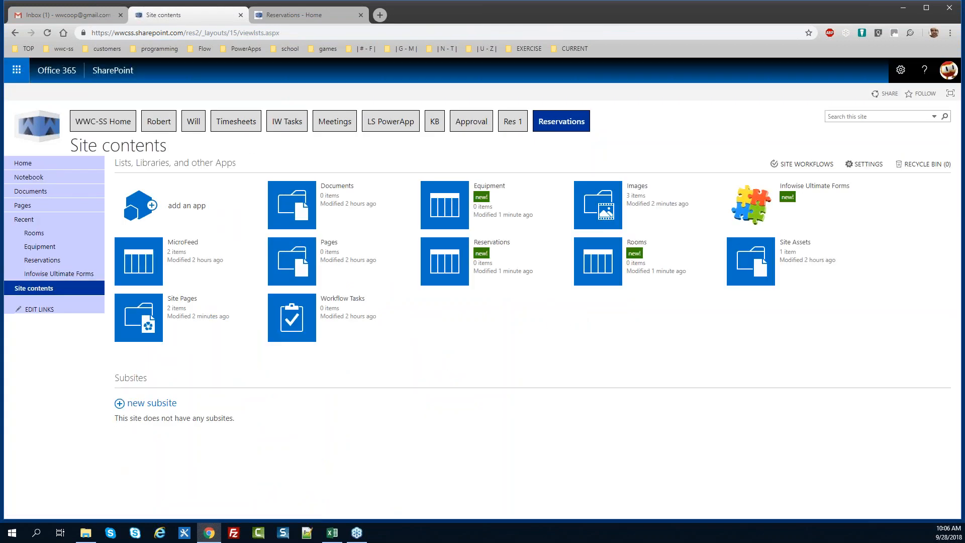
pyautogui.hotkey('alt', 'Tab')
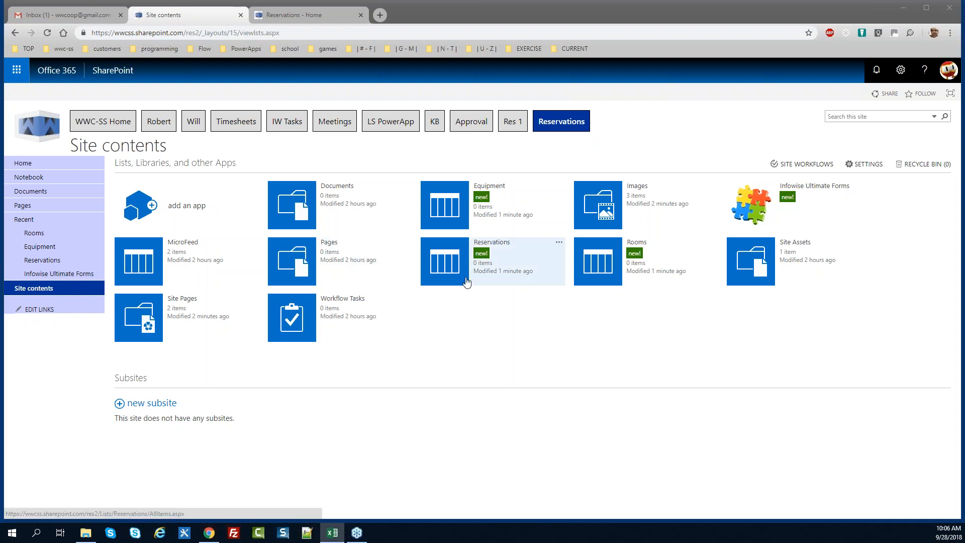
# In the Equipment list settings, rename the Title column to Room, then go to Rooms
pyautogui.click(454, 216)
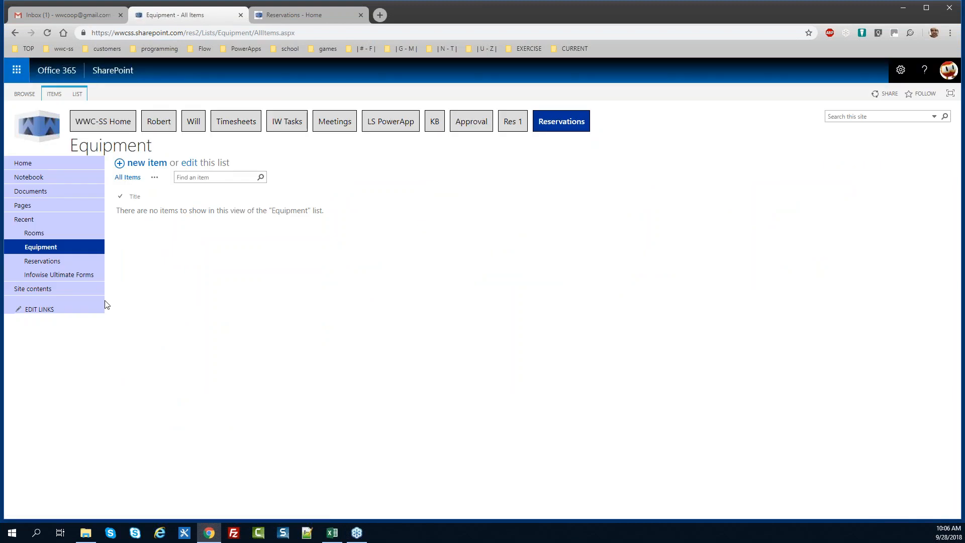
pyautogui.hotkey('alt', 'Tab')
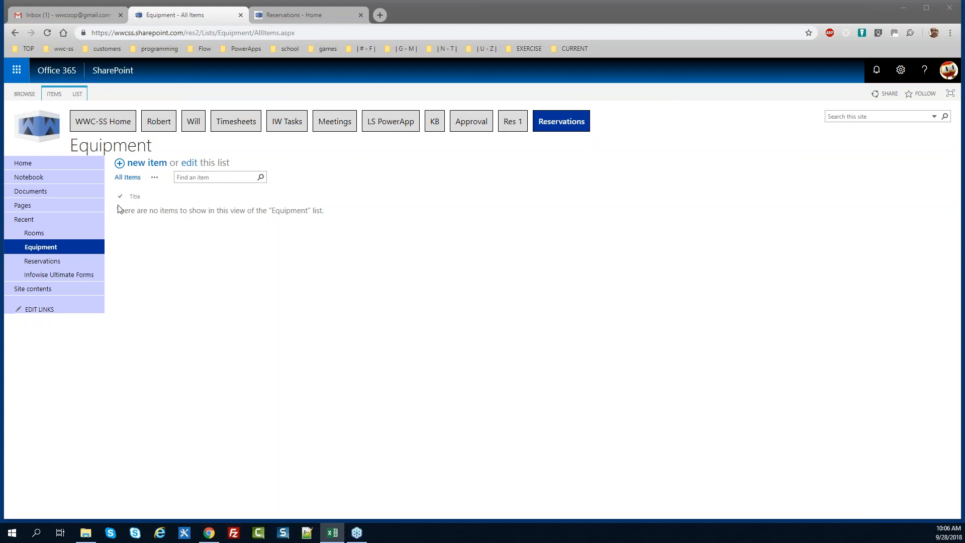
pyautogui.click(76, 94)
pyautogui.click(558, 121)
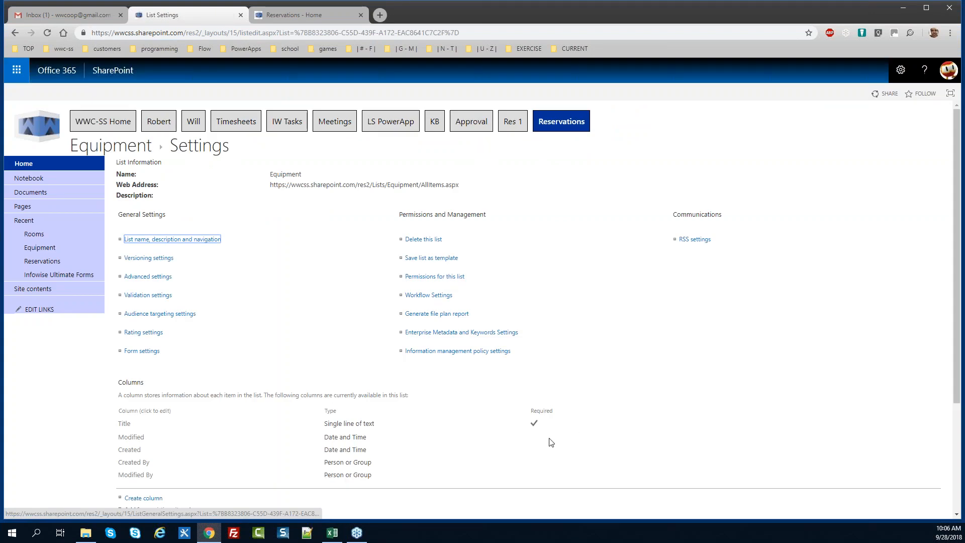
pyautogui.click(124, 424)
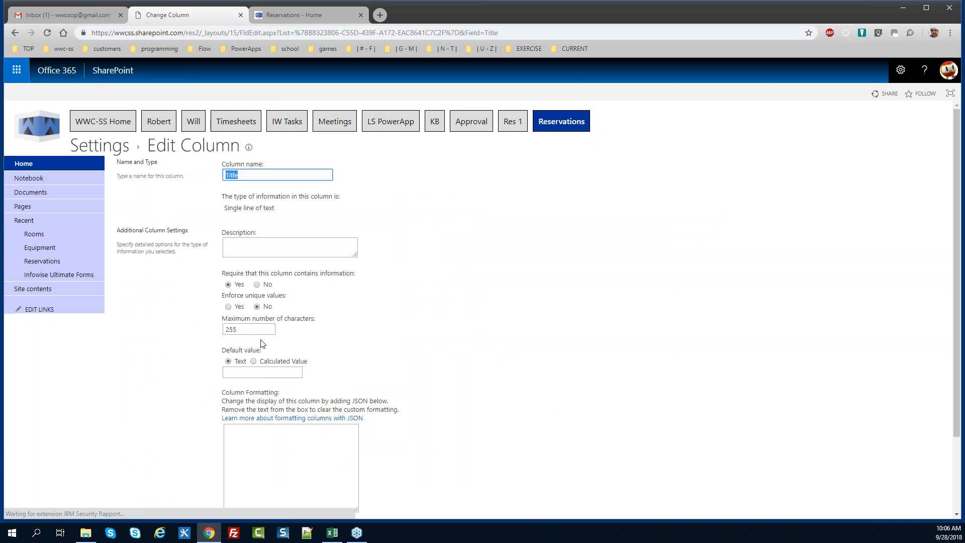
pyautogui.write('Room')
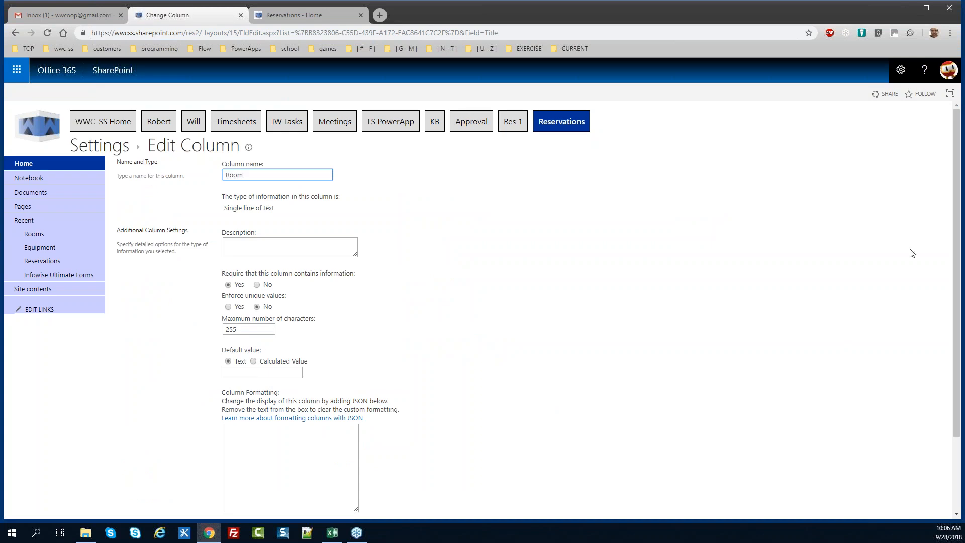
pyautogui.scroll(-3, 944, 302)
pyautogui.click(888, 467)
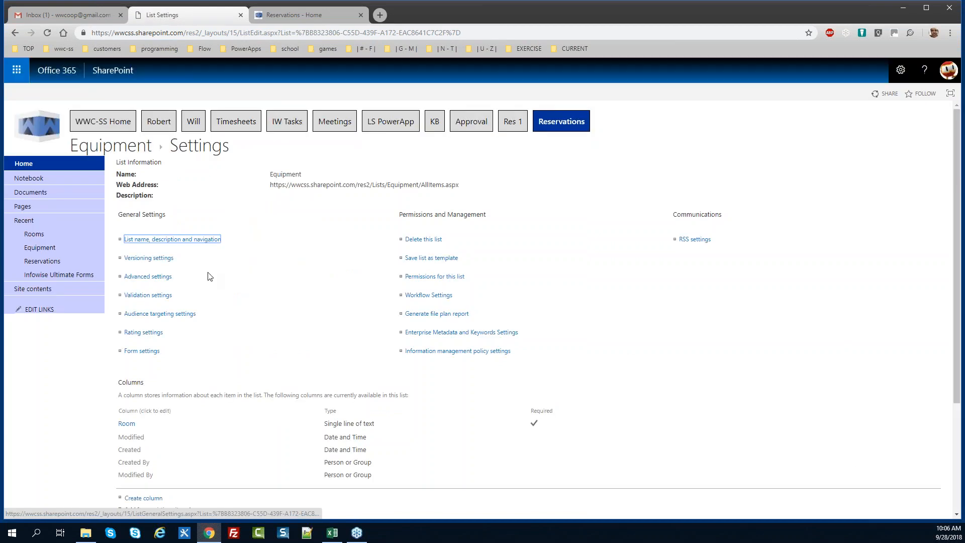
pyautogui.click(34, 234)
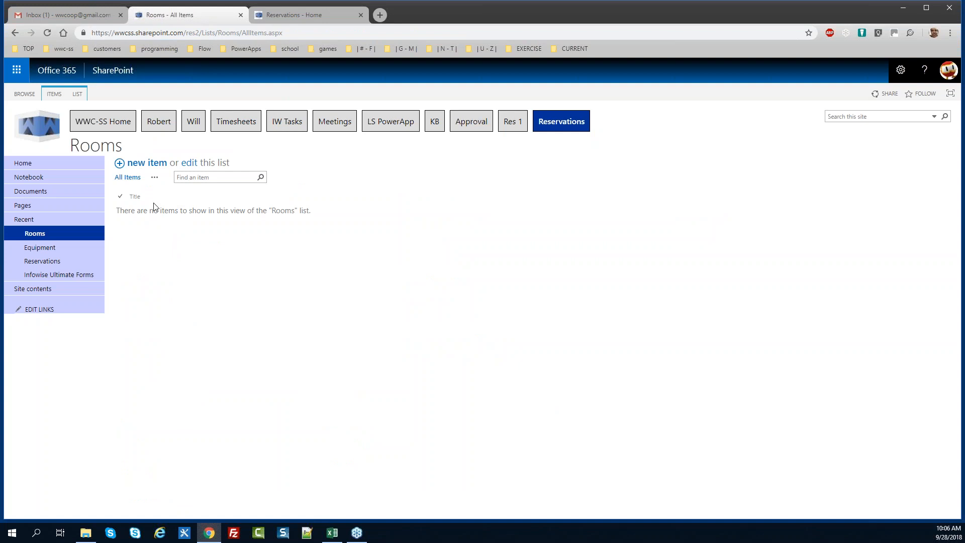
# Paste the room names from Excel into the Rooms list's Quick Edit grid
pyautogui.click(189, 167)
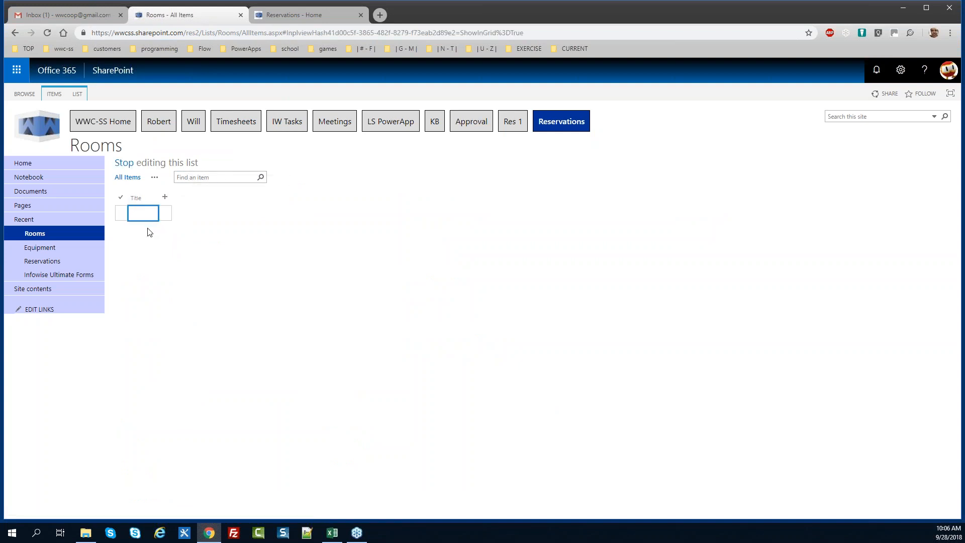
pyautogui.hotkey('ctrl', 'v')
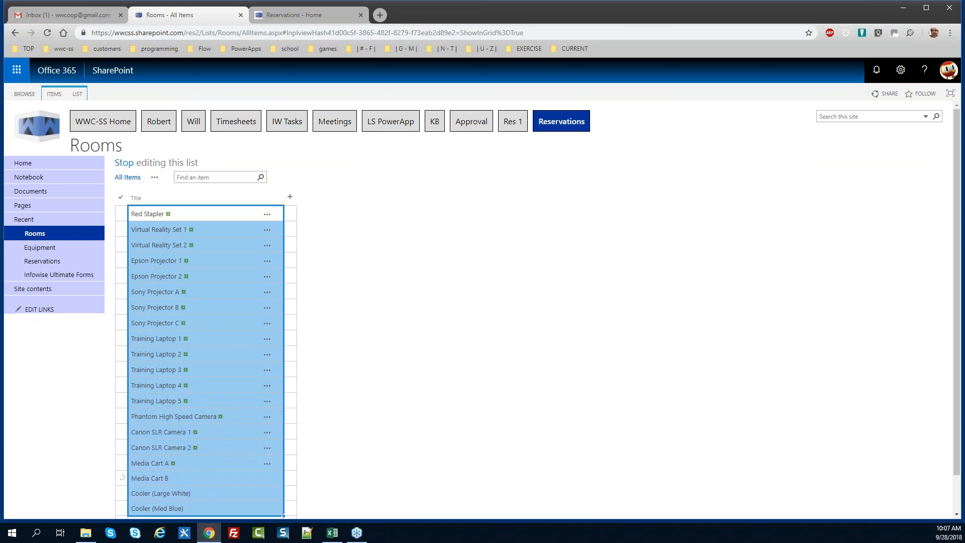
pyautogui.hotkey('alt', 'Tab')
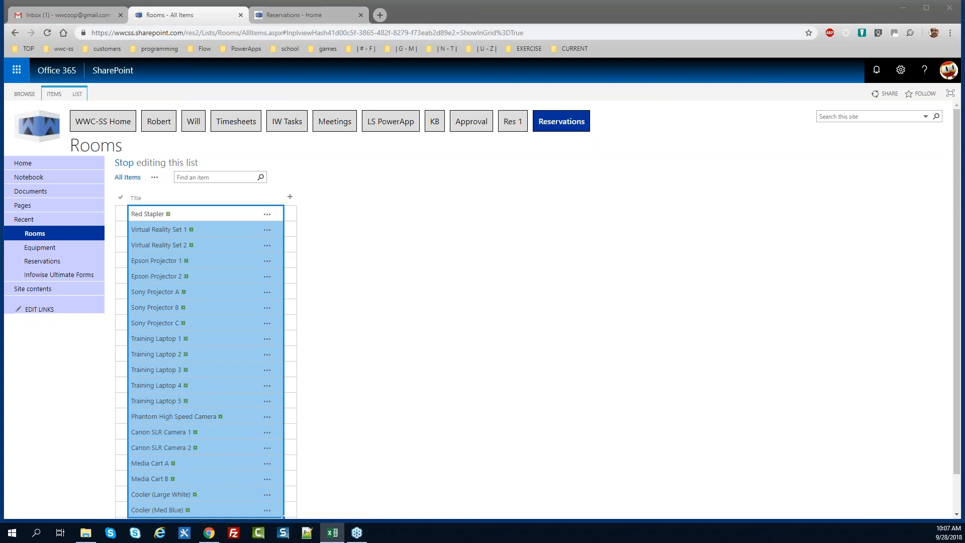
pyautogui.click(173, 245)
pyautogui.click(181, 213)
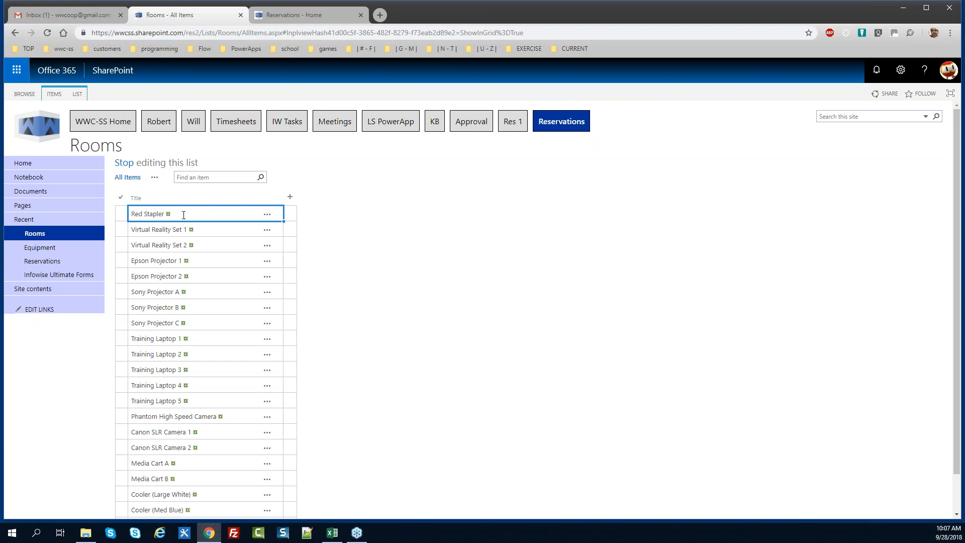
pyautogui.write('Auditorium Conferece Room Apple Conference Room Banana Conference Room Cherry Conference Room Donut Conference Room Eggplant Conference Room French Fry Executive Conference Room Media Center Rec Lounge A Rec Lounge B Test Facility Alpha Test Facility Bravo Test Facility Charlie Test Facility Delta Test Facility Echo Storage Locker A Storage Locker B')
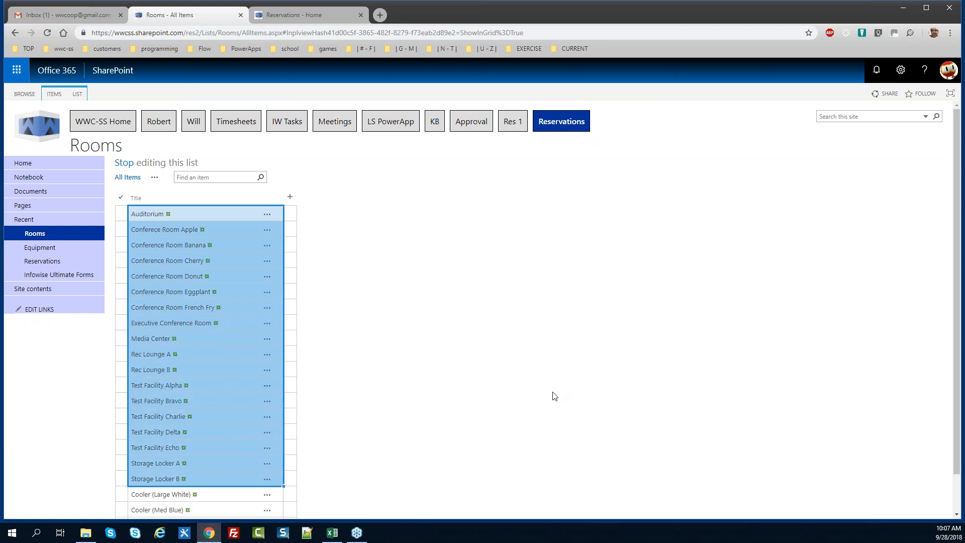
pyautogui.moveTo(959, 303); pyautogui.dragTo(962, 365)
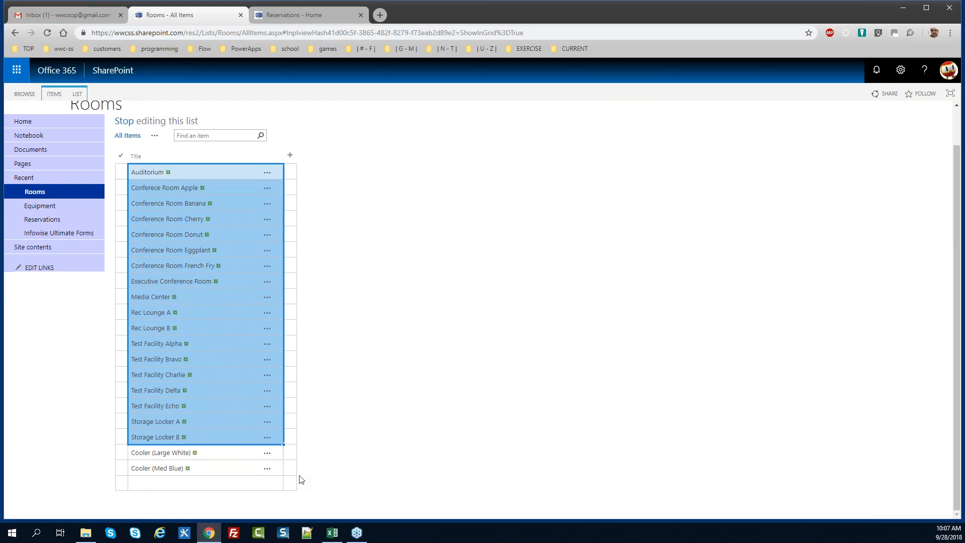
# Delete the two leftover Cooler items, stop grid editing, and open the Equipment list
pyautogui.click(268, 470)
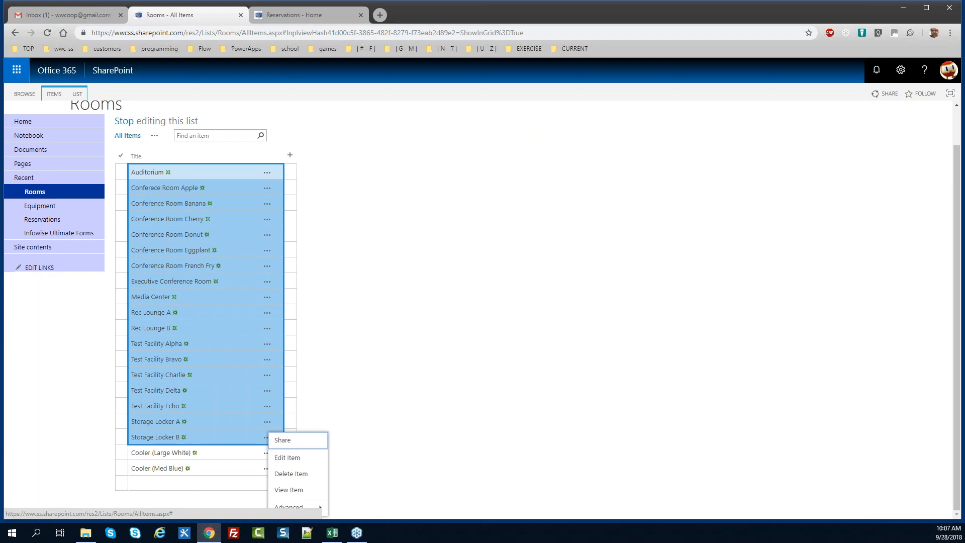
pyautogui.click(280, 475)
pyautogui.click(525, 101)
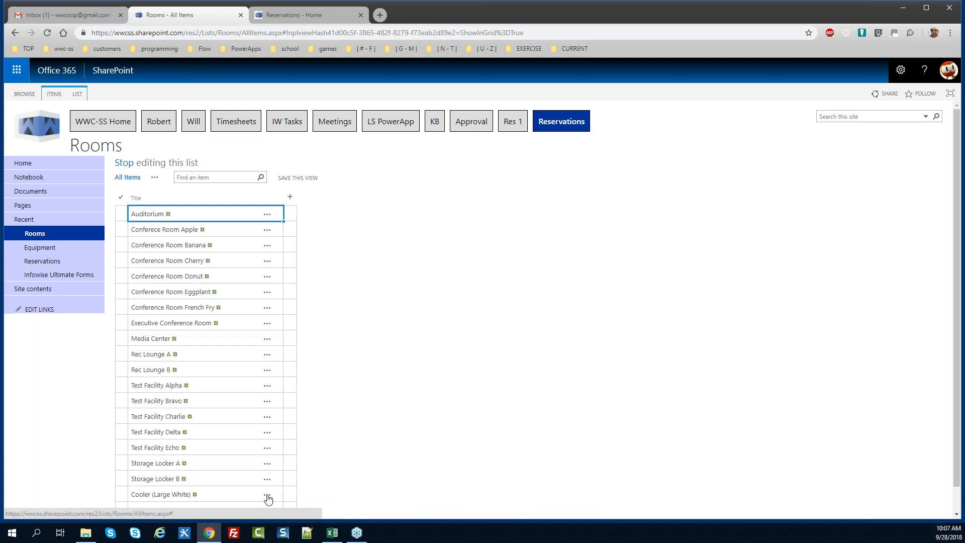
pyautogui.click(267, 495)
pyautogui.click(288, 475)
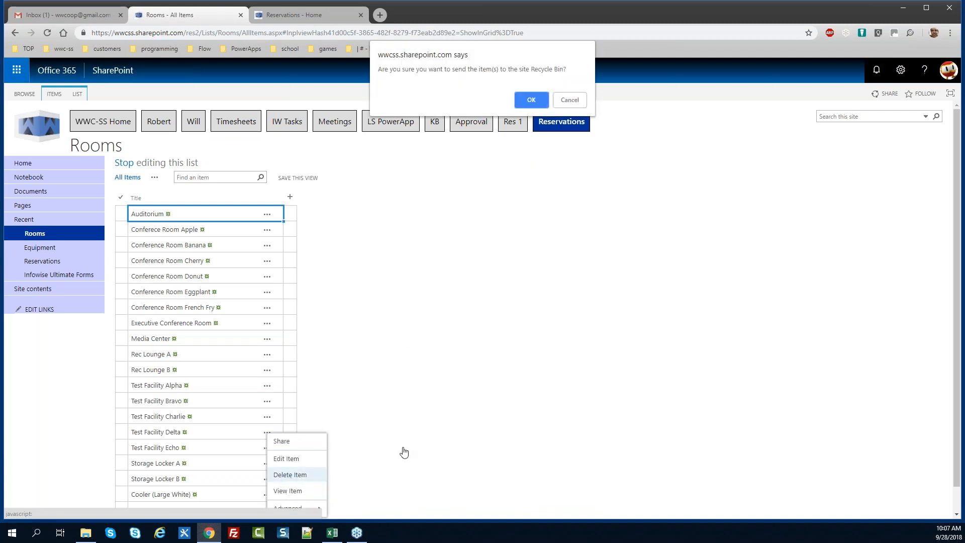
pyautogui.click(534, 99)
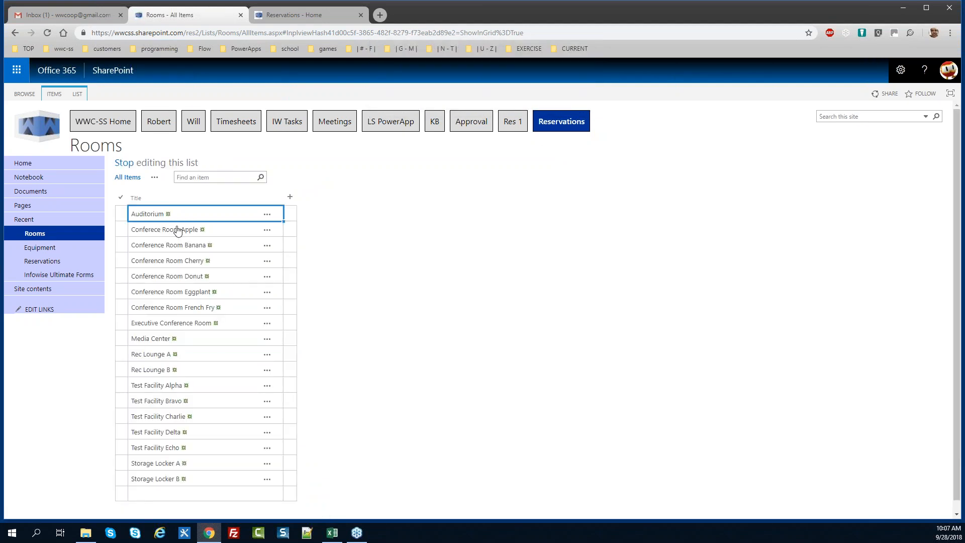
pyautogui.click(124, 162)
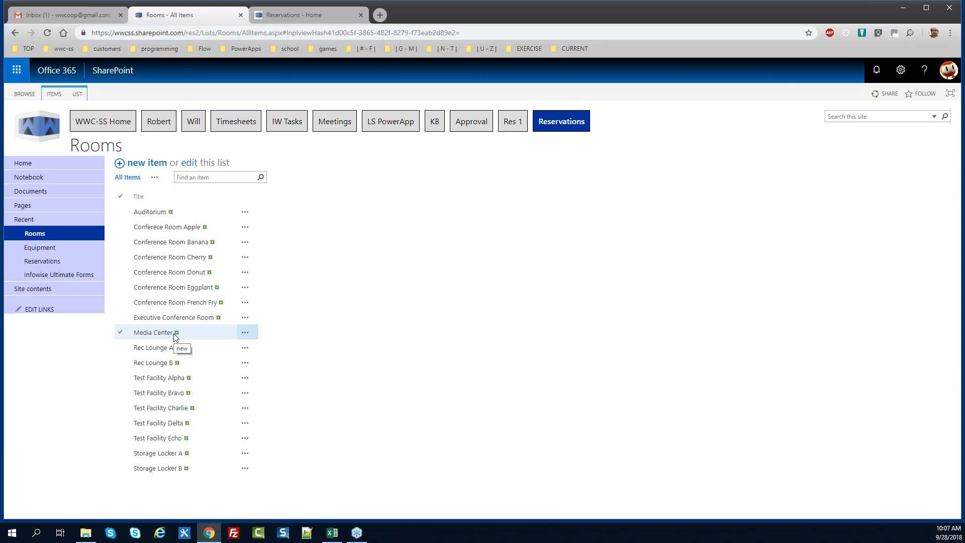
pyautogui.click(57, 252)
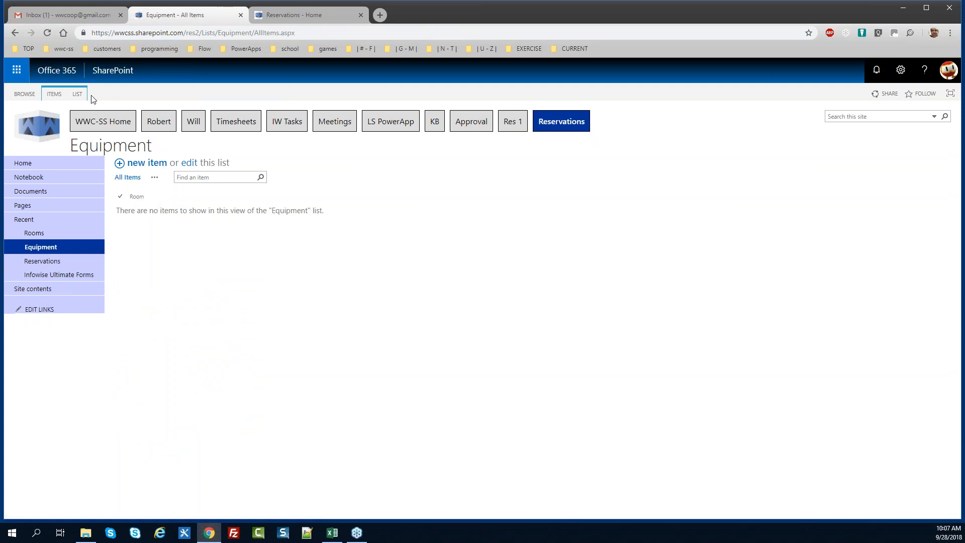
pyautogui.click(77, 94)
# In List Settings, rename the Room column to Equipment and return to the list
pyautogui.click(557, 120)
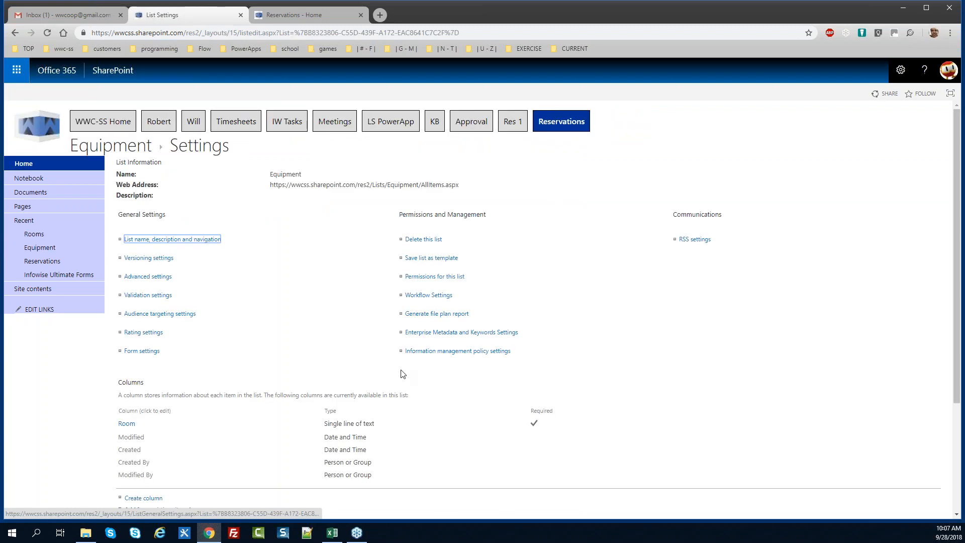
pyautogui.click(132, 423)
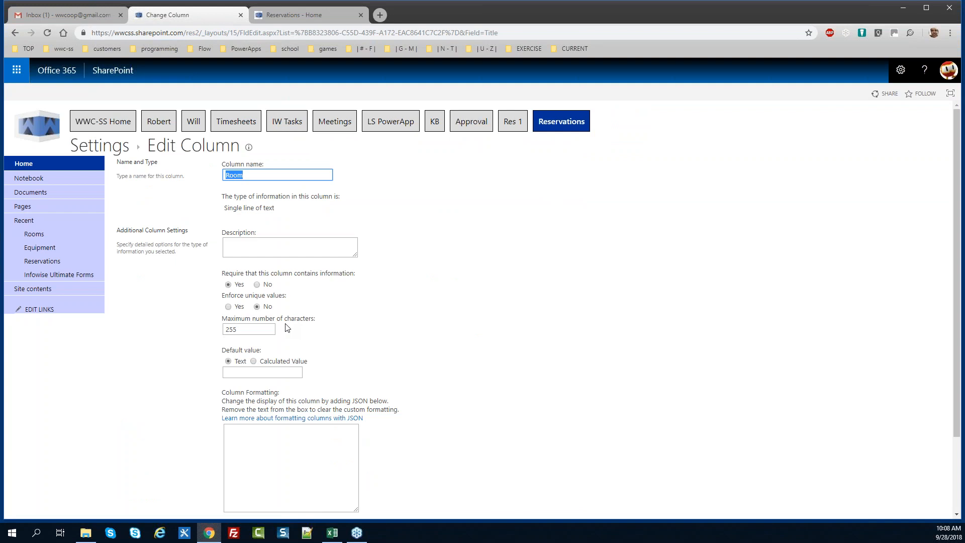
pyautogui.write('Equipment')
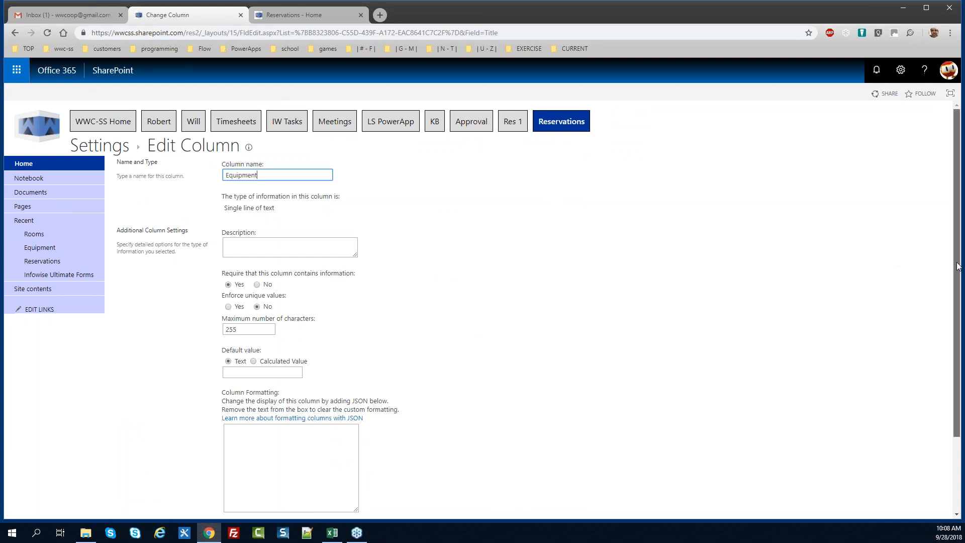
pyautogui.scroll(-2, 927, 260)
pyautogui.click(880, 464)
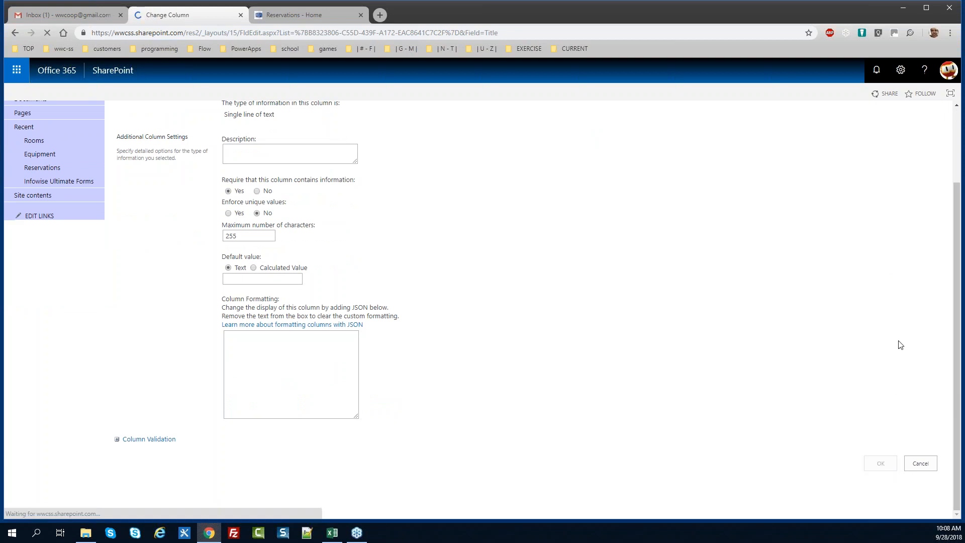
pyautogui.click(40, 251)
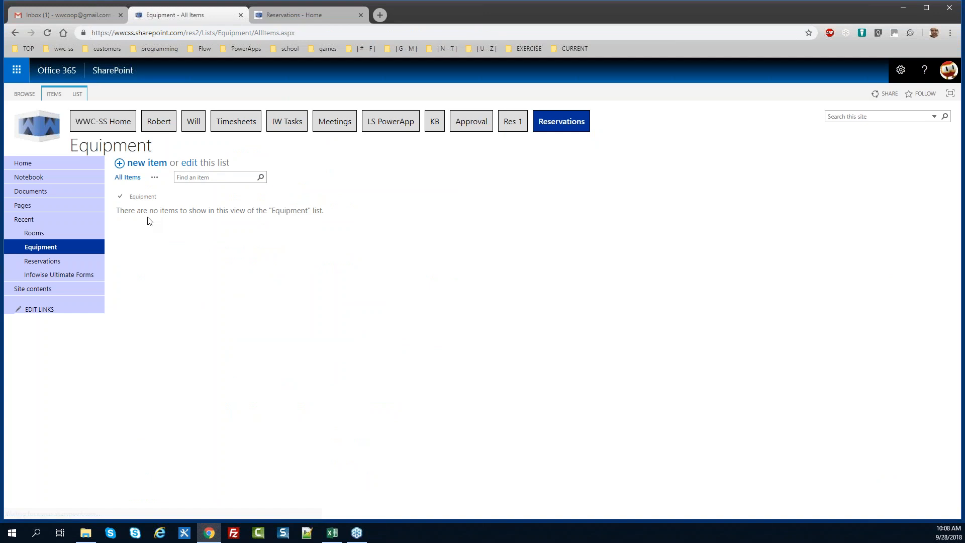
# Paste the copied equipment names into the first cell of the Equipment grid
pyautogui.click(191, 163)
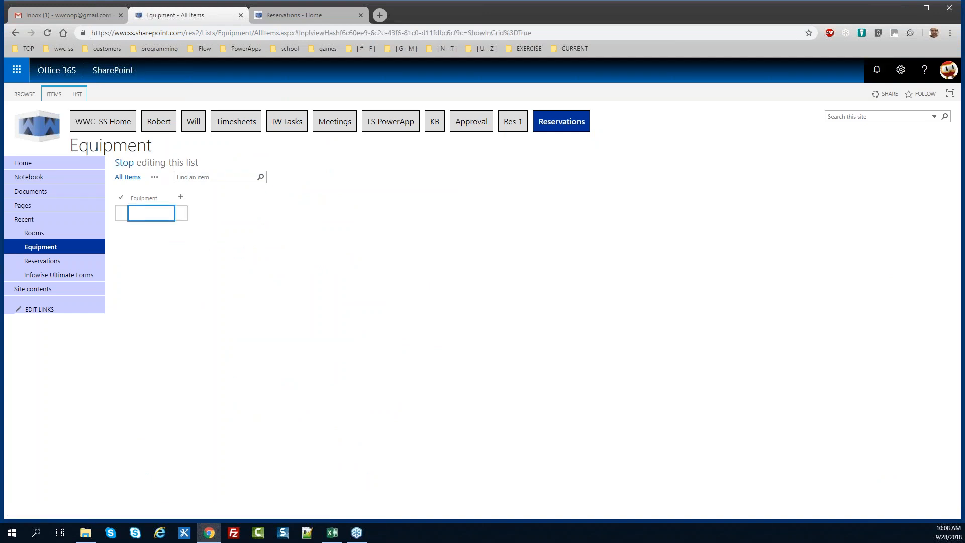
pyautogui.hotkey('alt', 'Tab')
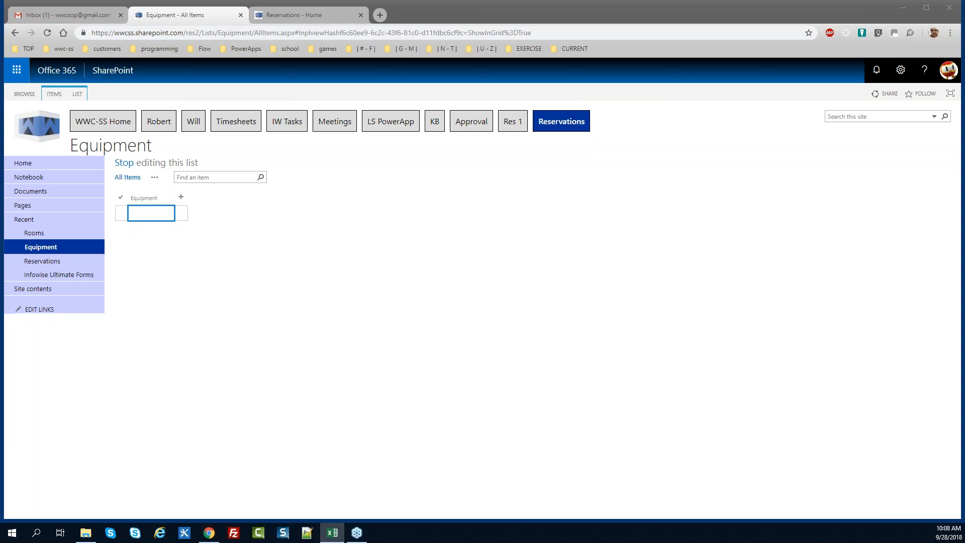
pyautogui.click(130, 210)
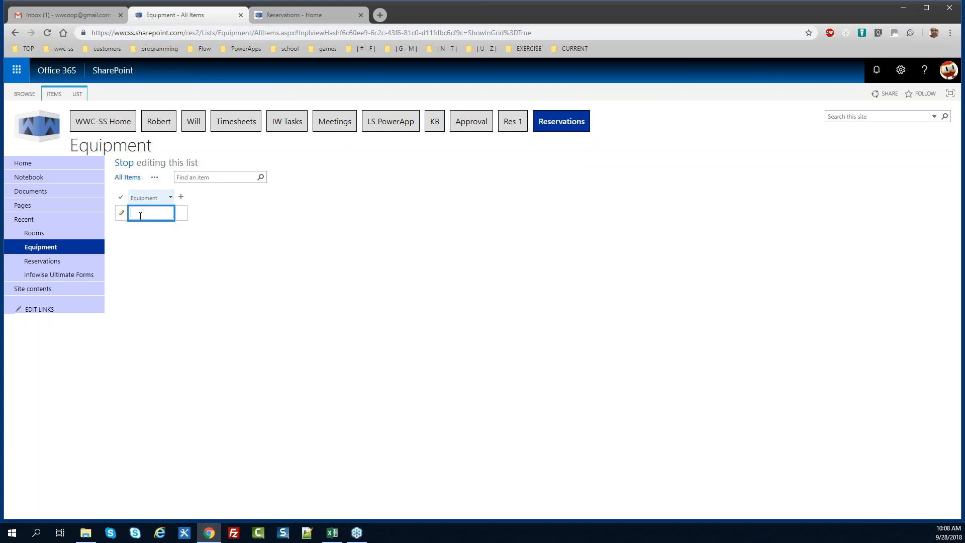
pyautogui.hotkey('ctrl', 'v')
pyautogui.hotkey('ctrl', 'a')
pyautogui.hotkey('alt', 'Tab')
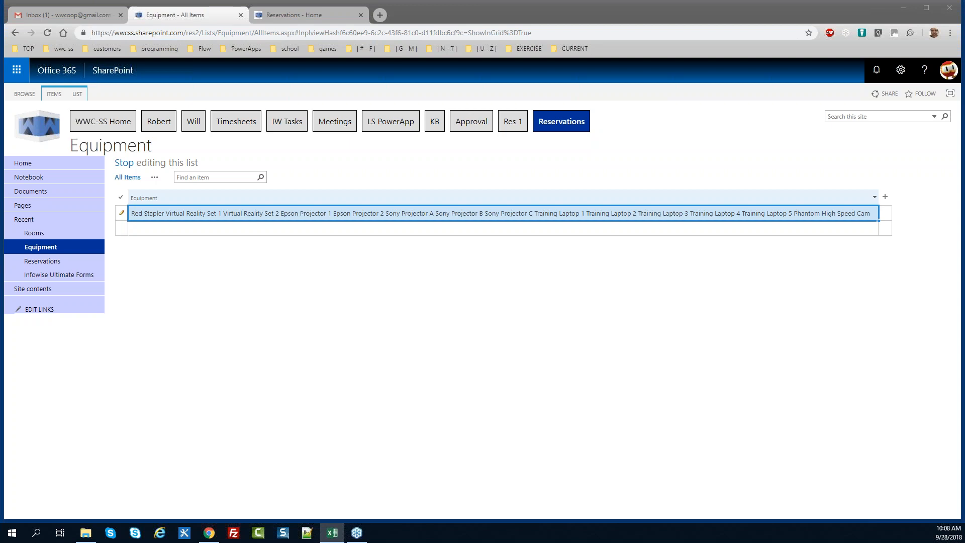
pyautogui.click(174, 230)
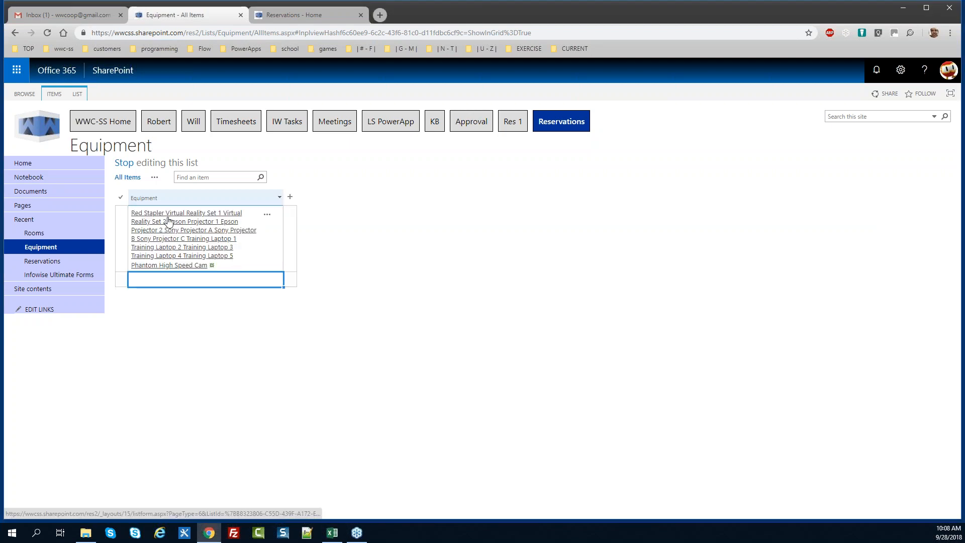
# Delete the jumbled combined equipment item to the Recycle Bin
pyautogui.click(269, 246)
pyautogui.rightClick(258, 246)
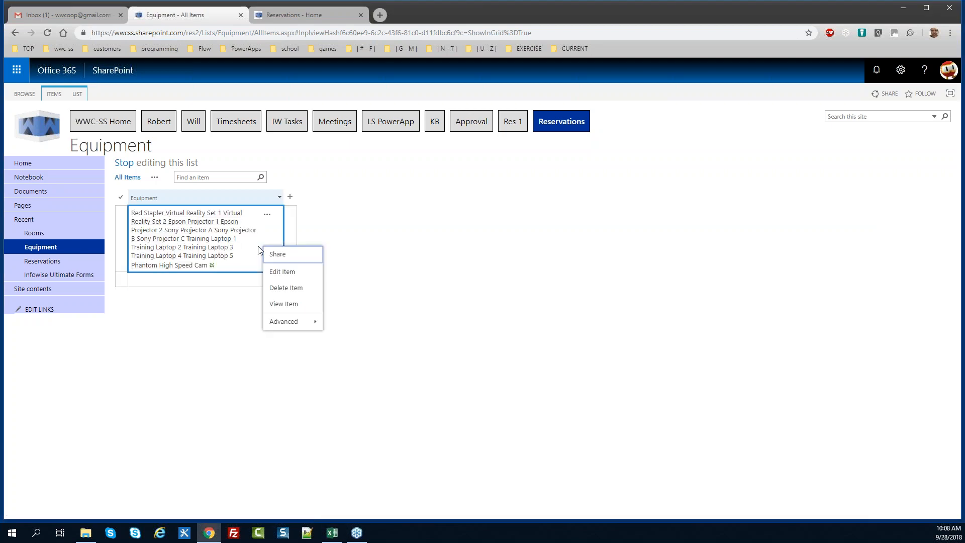
pyautogui.click(267, 214)
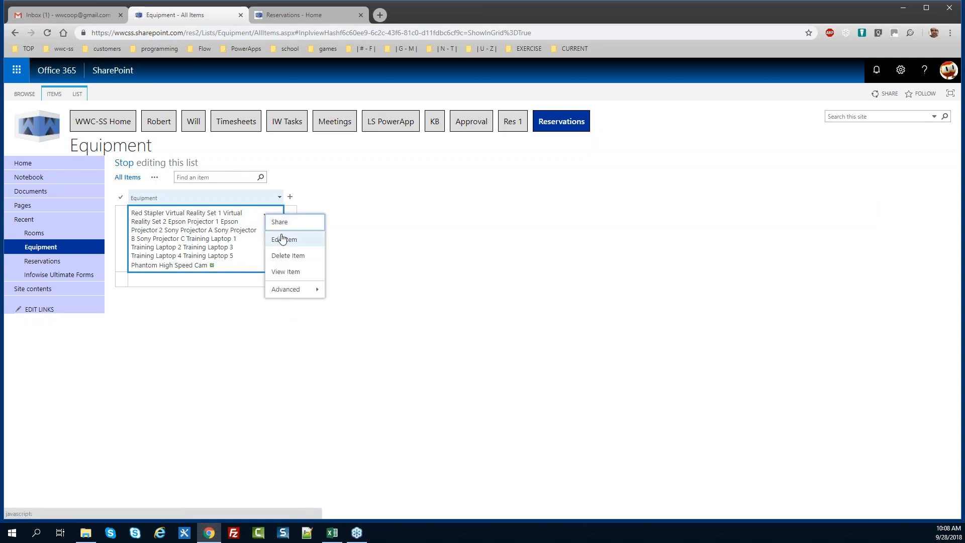
pyautogui.click(288, 255)
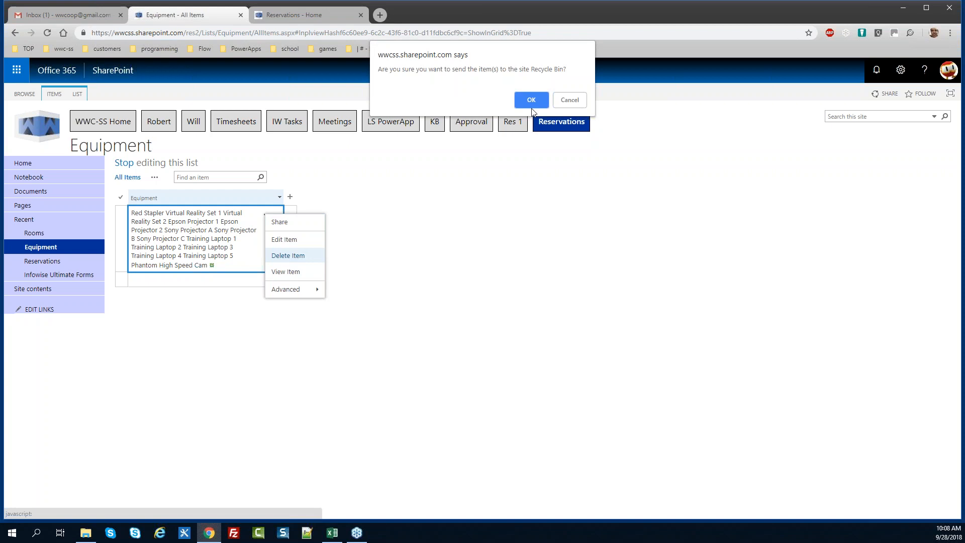
pyautogui.click(529, 98)
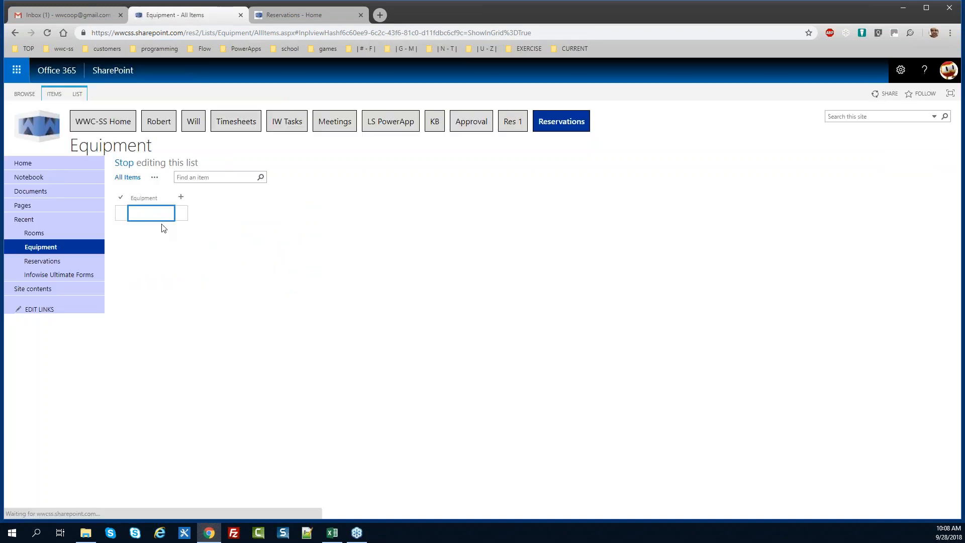
# Paste the equipment names as separate rows from Red Stapler, stop editing, and open Rooms
pyautogui.write('Red Stapler Virtual Reality Set 1 Virtual Reality Set 2 Epson Projector 1 Epson Projector 2 Sony Projector A Sony Projector B Sony Projector C Training Laptop 1 Training Laptop 2 Training Laptop 3 Training Laptop 4 Training Laptop 5 Phantom High Speed Camera Canon SLR Camera 1 Canon SLR Camera 2 Media Cart A Media Cart B Cooler (Large White) Cooler (Med Blue)')
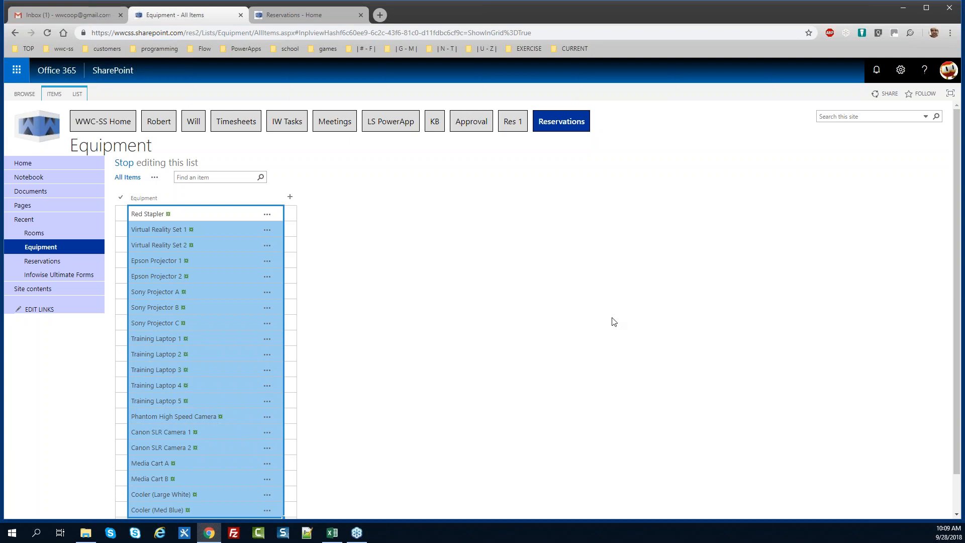
pyautogui.click(124, 163)
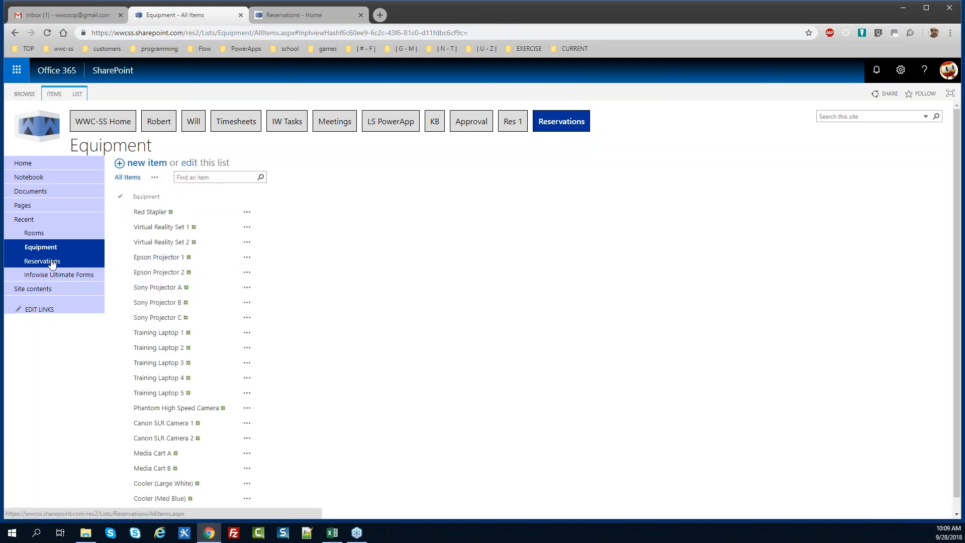
pyautogui.click(43, 235)
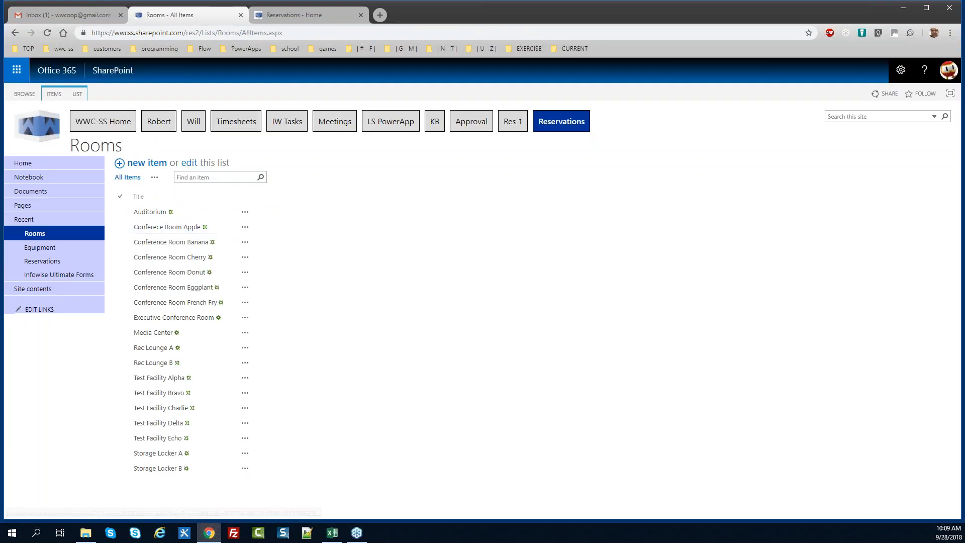
# In the Rooms list settings, rename the Title column to Room and save it
pyautogui.click(82, 93)
pyautogui.click(557, 129)
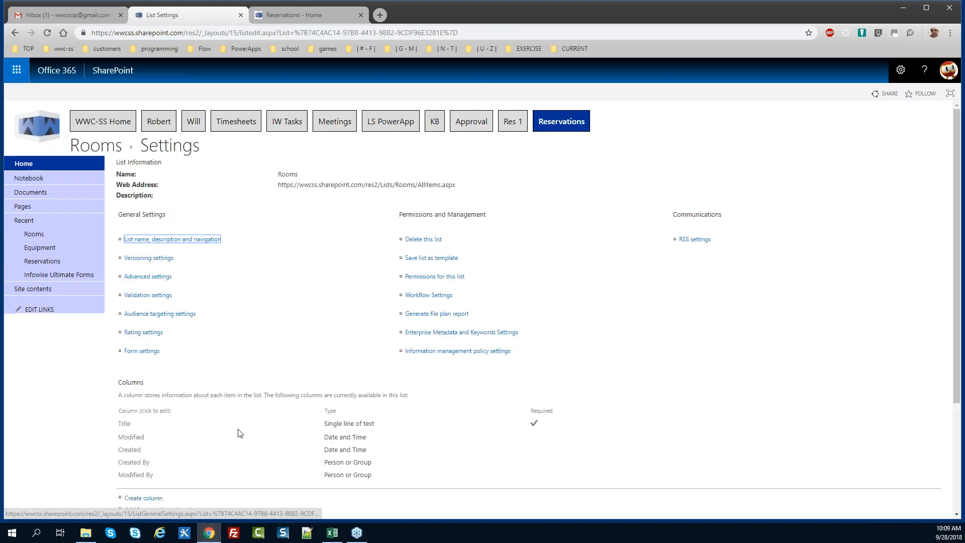
pyautogui.click(124, 424)
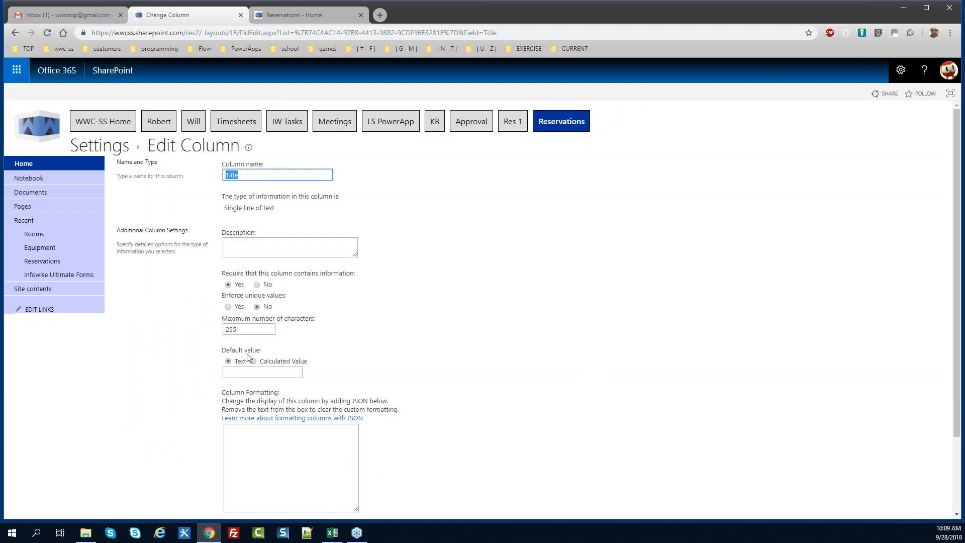
pyautogui.write('Room')
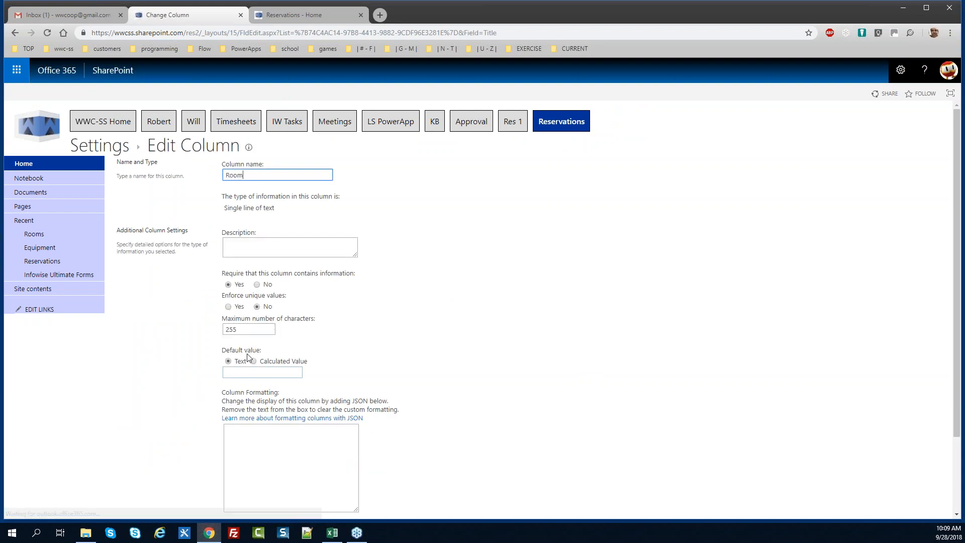
pyautogui.scroll(-3, 854, 377)
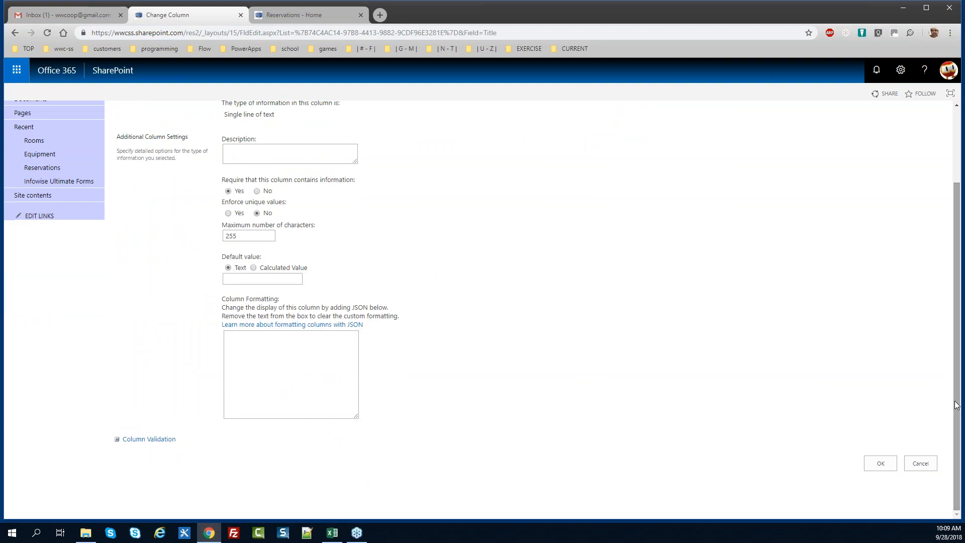
pyautogui.click(882, 463)
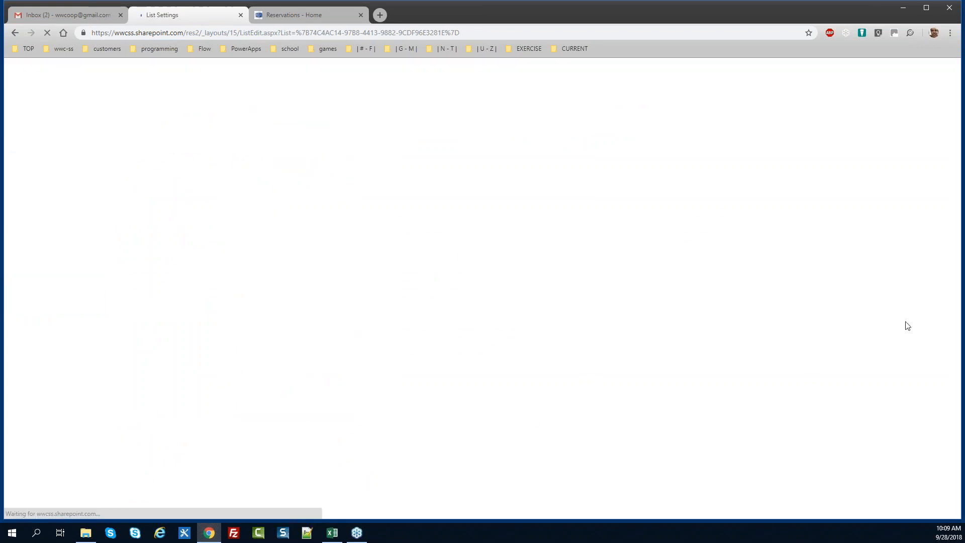
pyautogui.click(452, 350)
pyautogui.hotkey('alt', 'Tab')
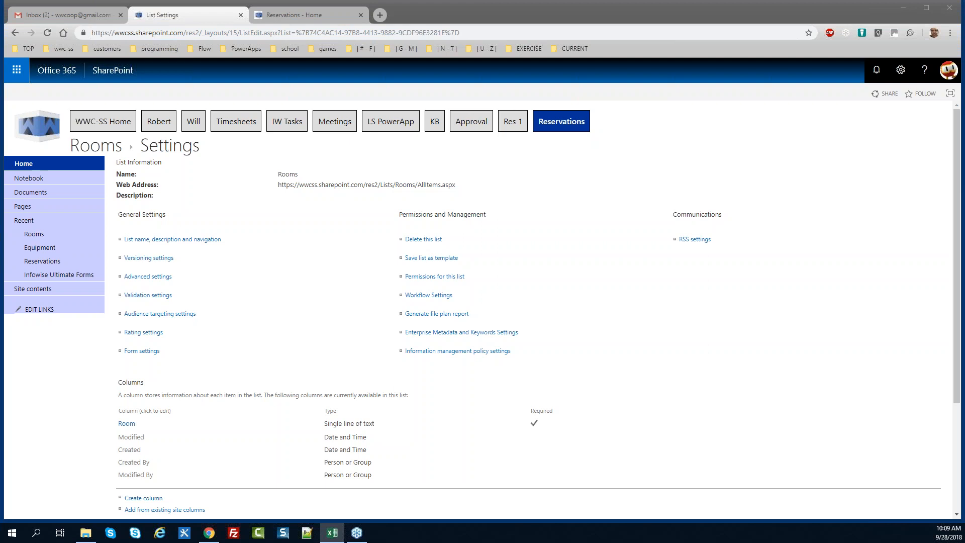
# In the Reservations list settings, rename Title to Res # and set Require information to No
pyautogui.click(42, 261)
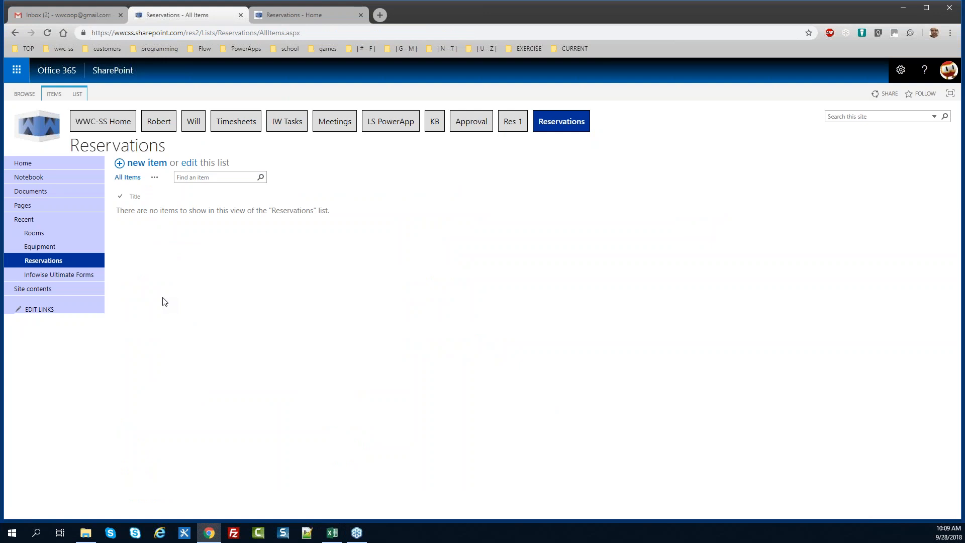
pyautogui.click(77, 94)
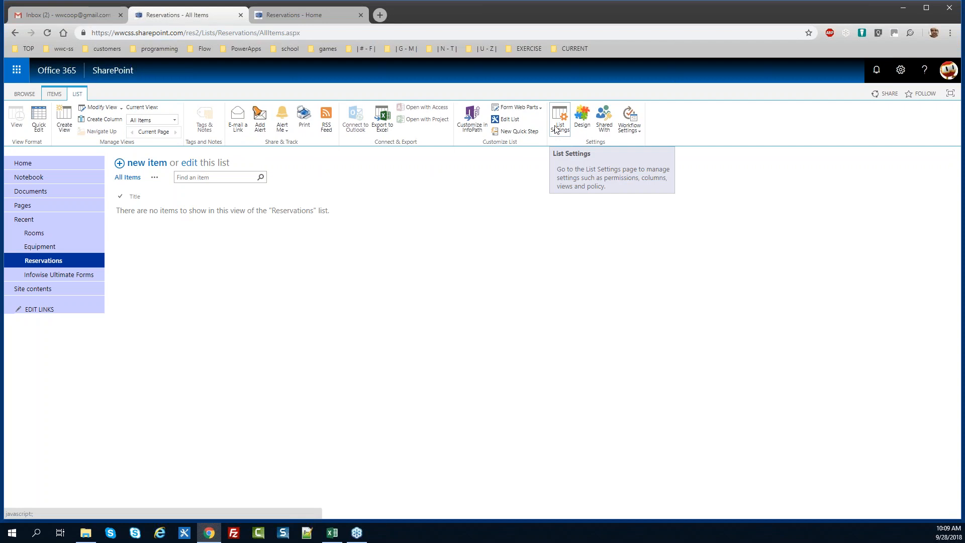
pyautogui.click(560, 126)
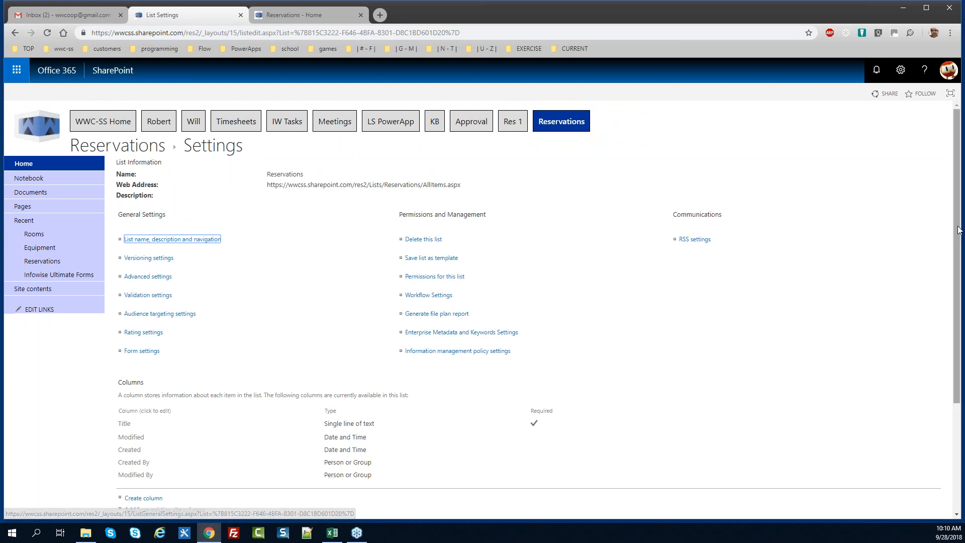
pyautogui.scroll(-1, 959, 230)
pyautogui.click(125, 353)
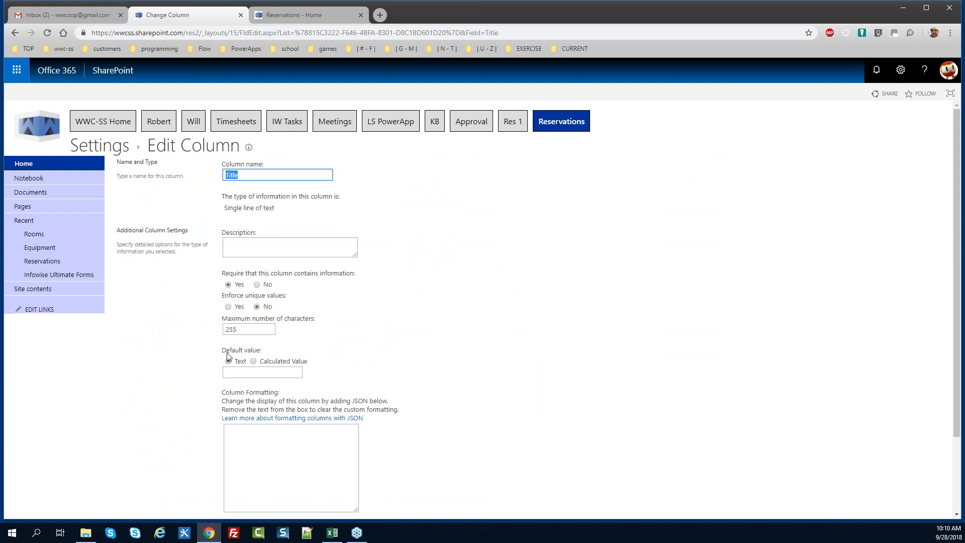
pyautogui.write('Res #')
pyautogui.click(256, 284)
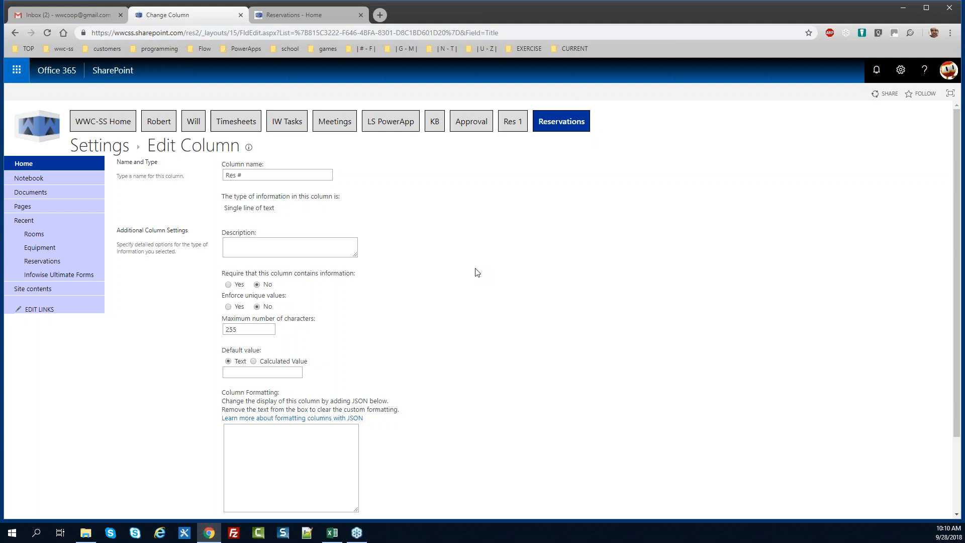
pyautogui.scroll(-2, 958, 288)
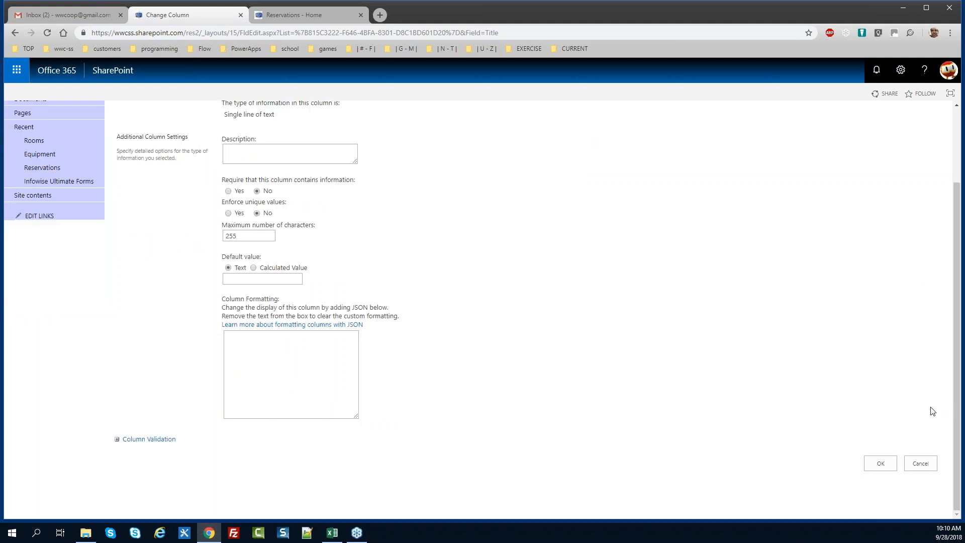
pyautogui.click(880, 464)
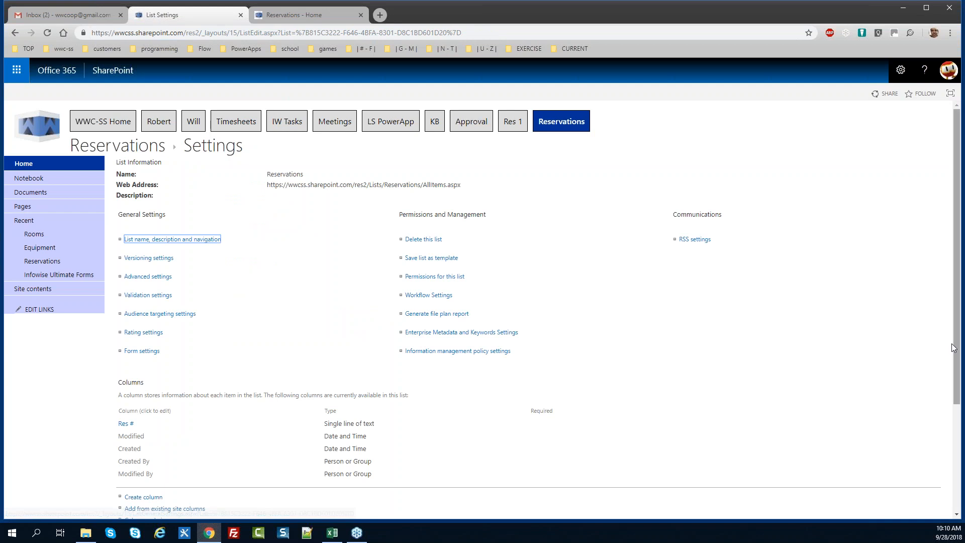
pyautogui.scroll(-2, 958, 397)
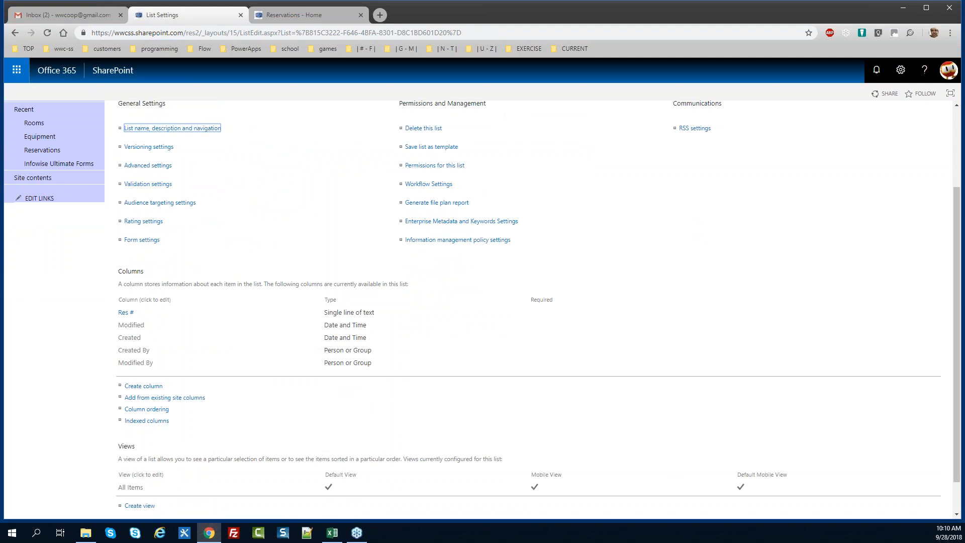
pyautogui.hotkey('alt', 'Tab')
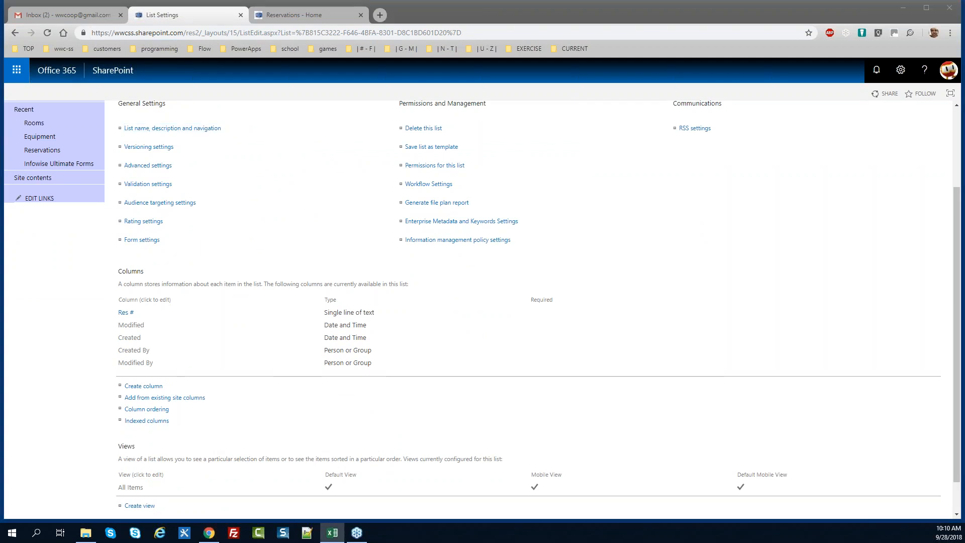
pyautogui.click(148, 386)
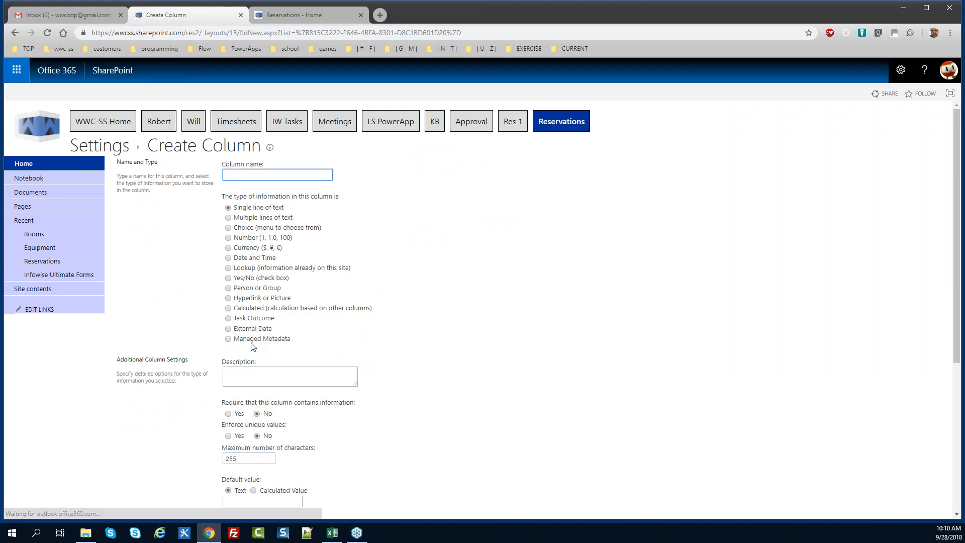
# Create a Person or Group column named Reserved By with Require information set to Yes
pyautogui.write('Reserved By')
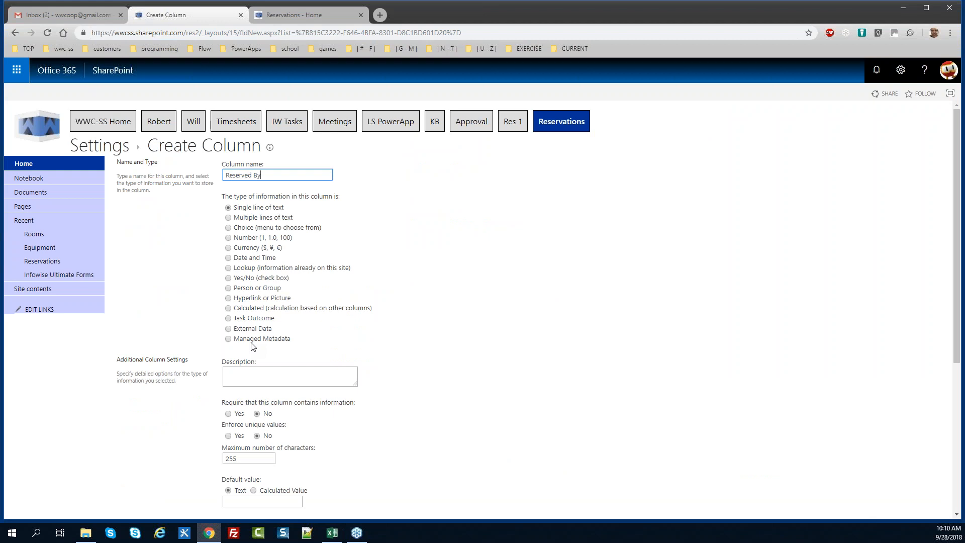
pyautogui.click(228, 288)
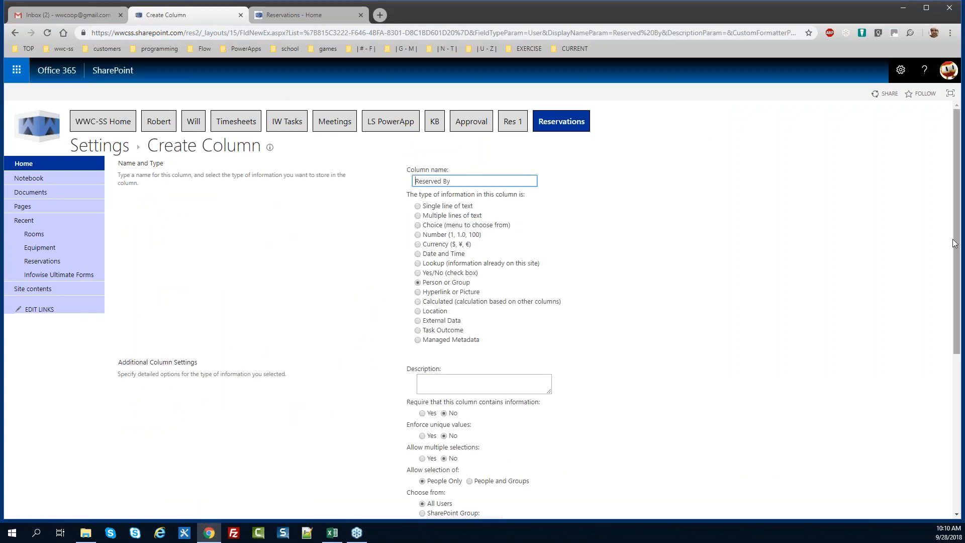
pyautogui.scroll(-3, 501, 344)
pyautogui.click(422, 282)
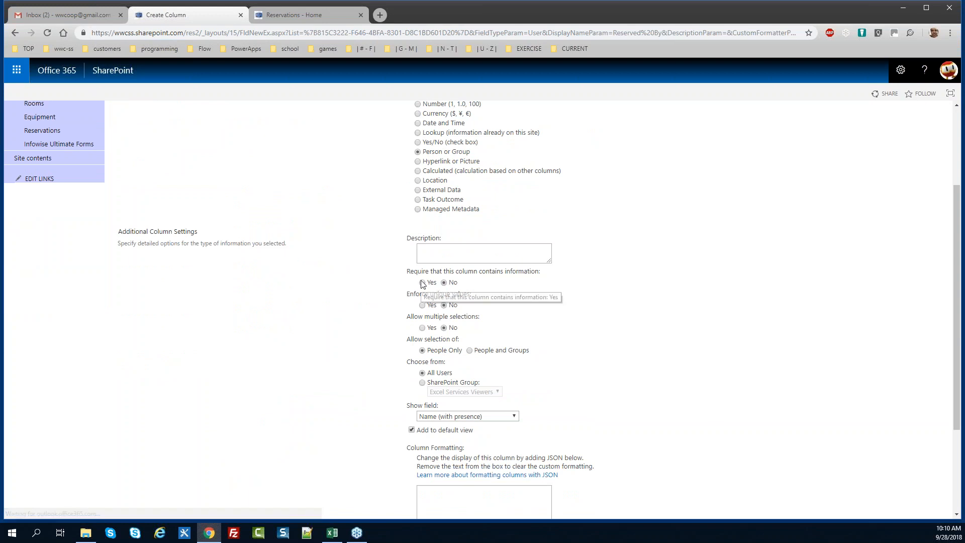
pyautogui.scroll(-3, 960, 314)
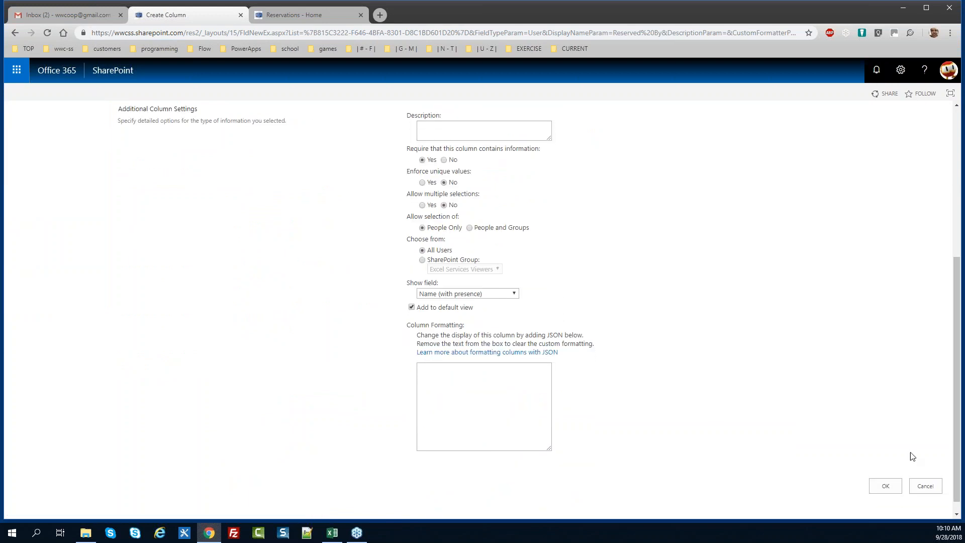
pyautogui.click(892, 490)
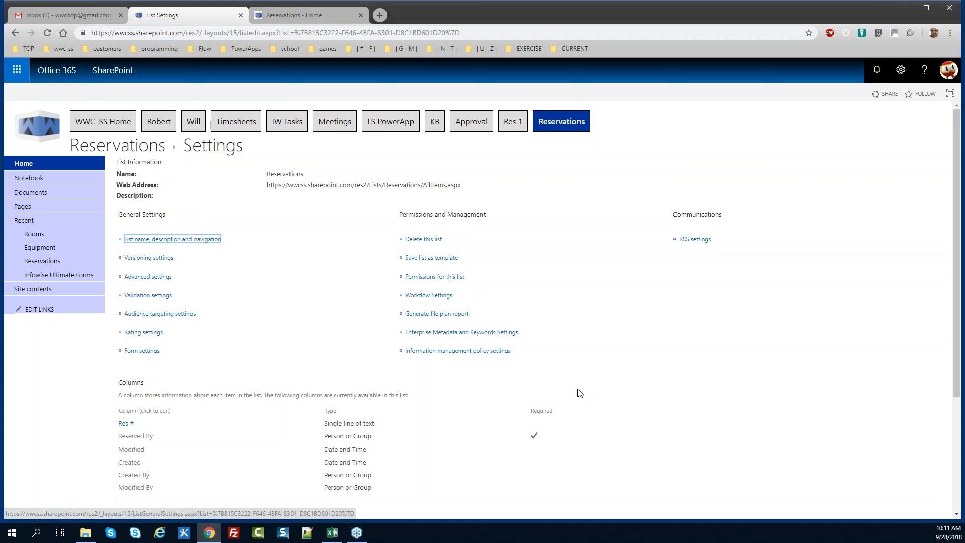
# Start a new required Choice column named Resource Type
pyautogui.scroll(-2, 959, 310)
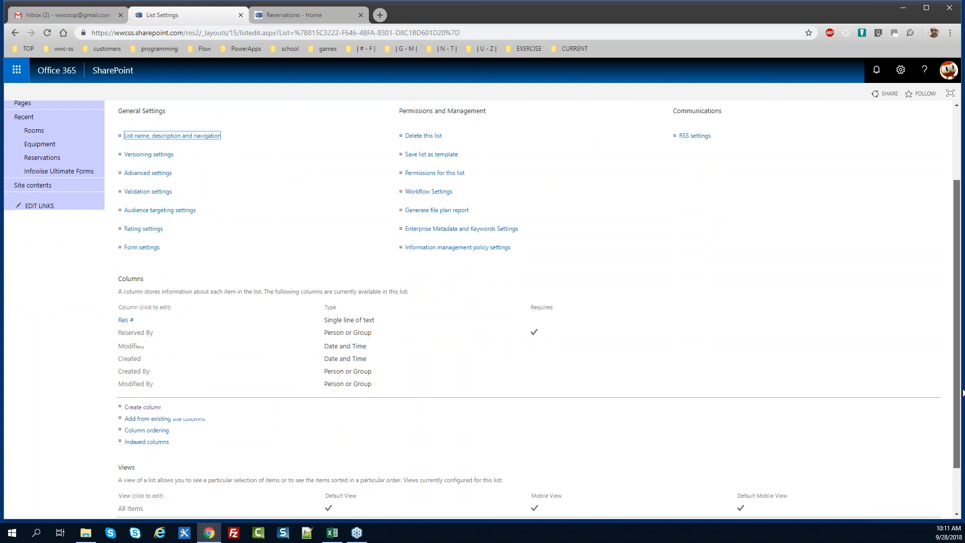
pyautogui.click(156, 401)
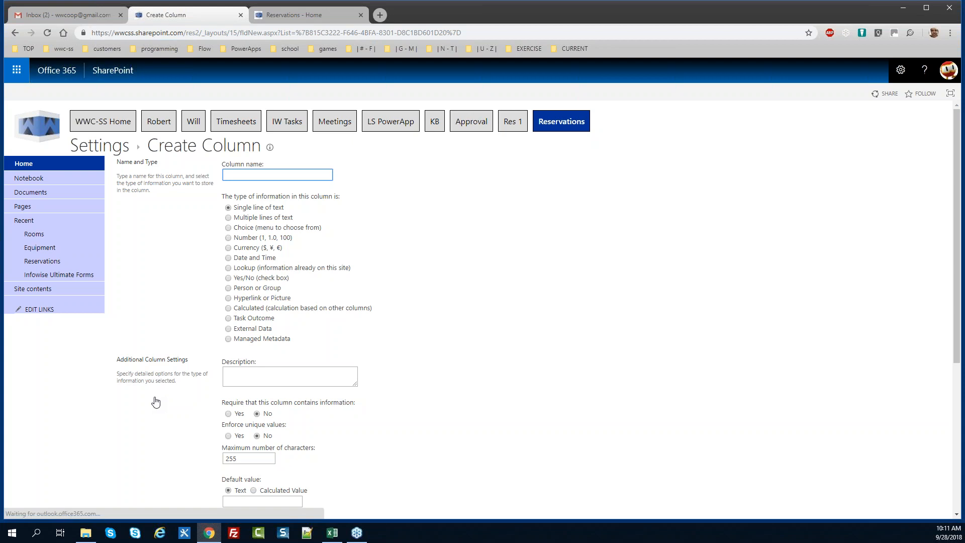
pyautogui.write('urce Type')
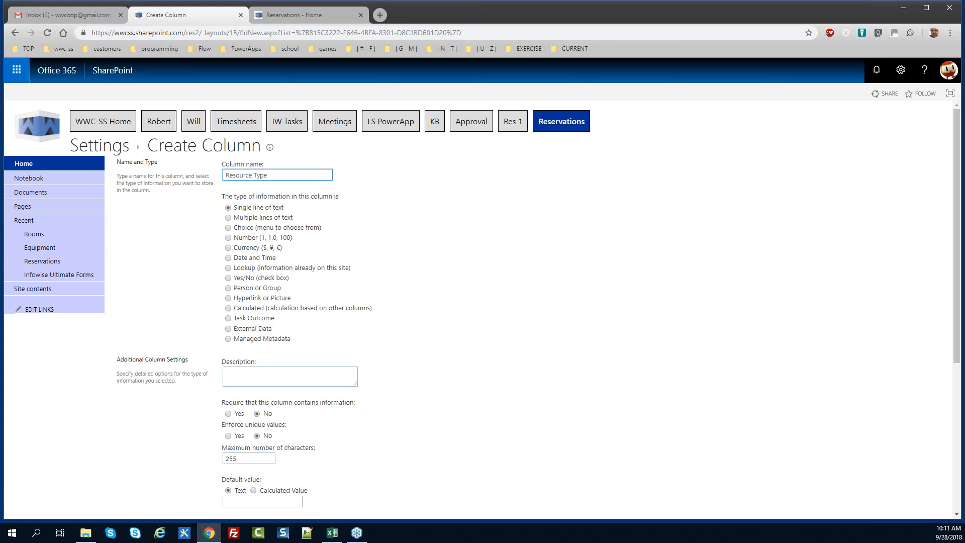
pyautogui.click(229, 228)
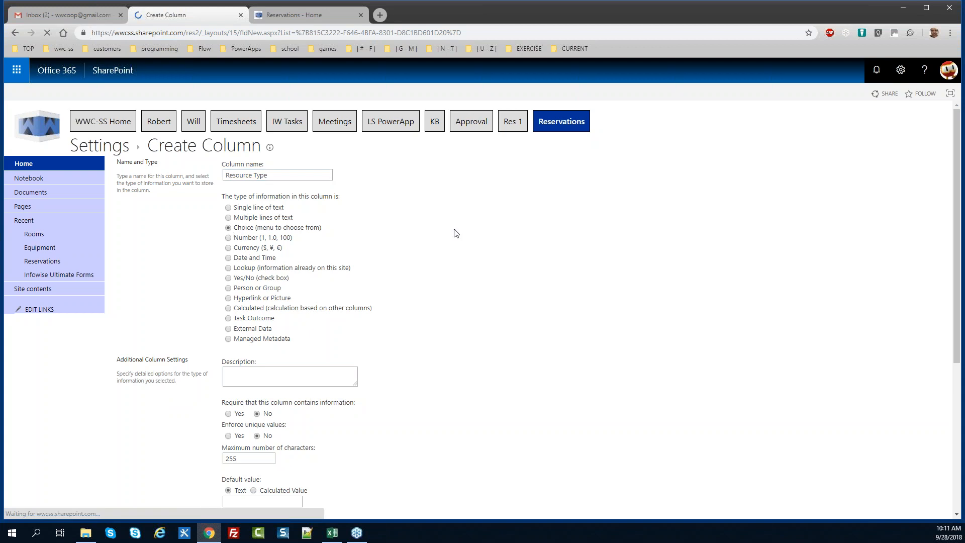
pyautogui.moveTo(957, 229); pyautogui.dragTo(962, 280)
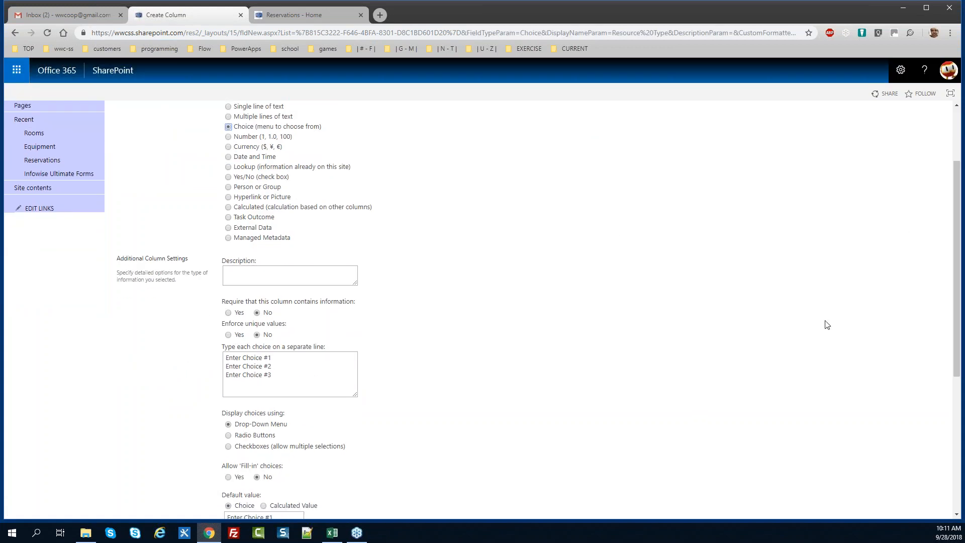
pyautogui.click(229, 313)
# Replace the sample choices with Equipment and Room, clear the default value, and save the column
pyautogui.moveTo(280, 377); pyautogui.dragTo(147, 356)
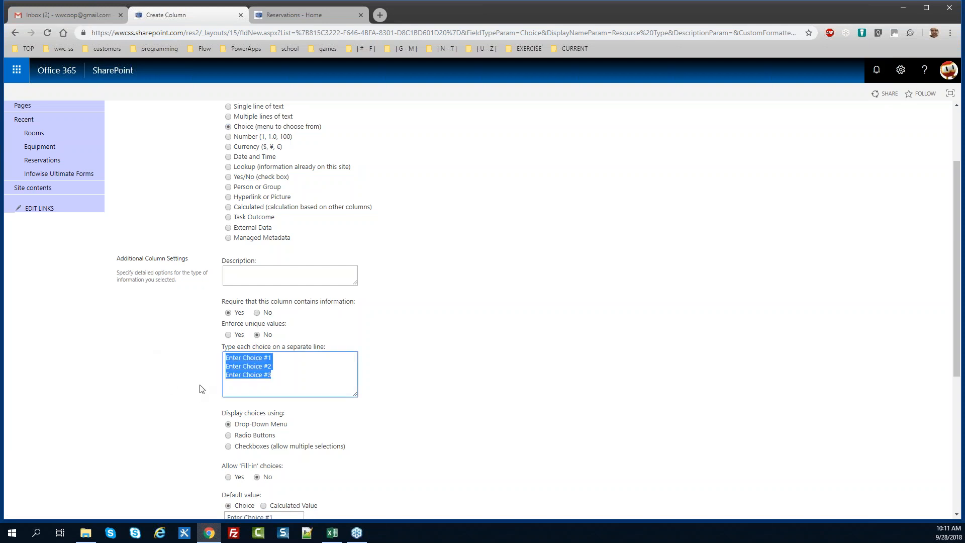
pyautogui.write('Room')
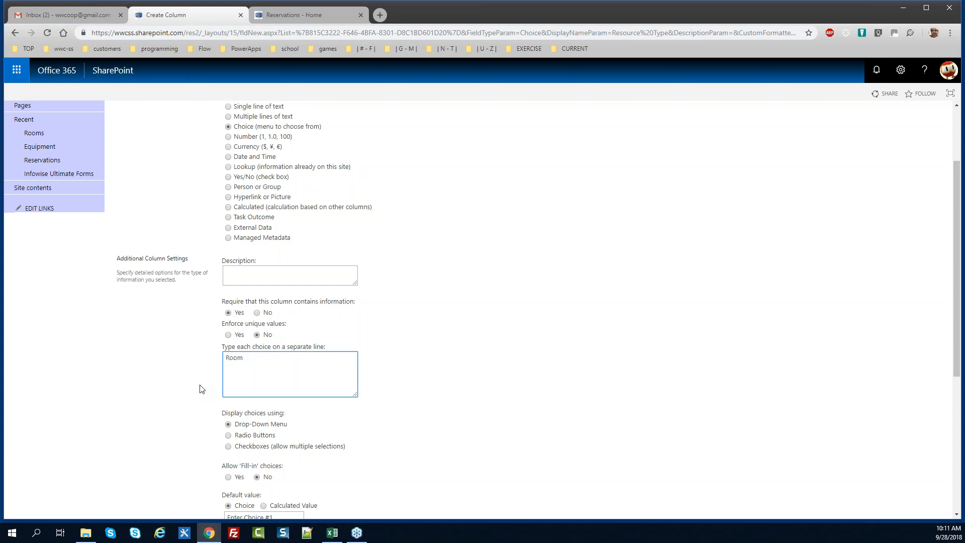
pyautogui.press('Home')
pyautogui.press('Return')
pyautogui.press('Up')
pyautogui.write('Equipmen')
pyautogui.click(407, 401)
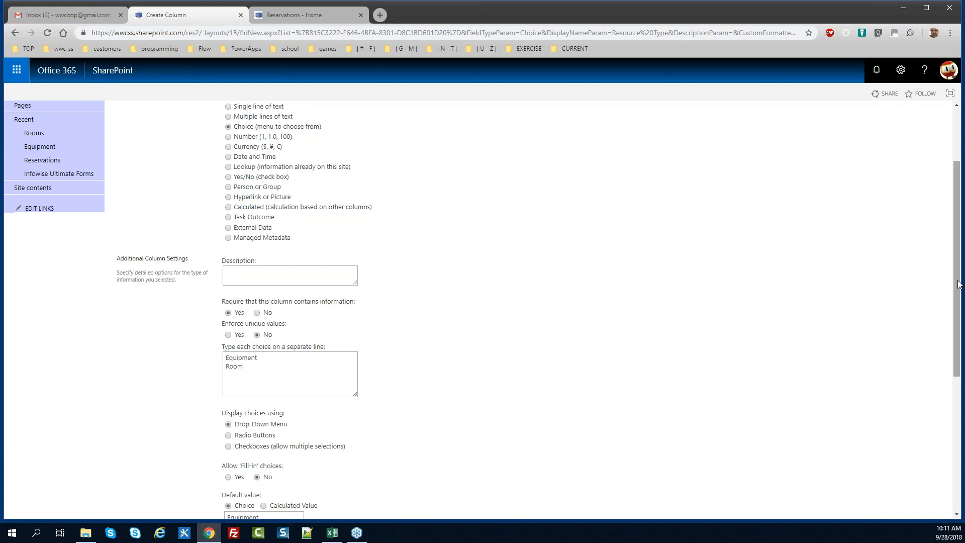
pyautogui.moveTo(958, 284); pyautogui.dragTo(961, 343)
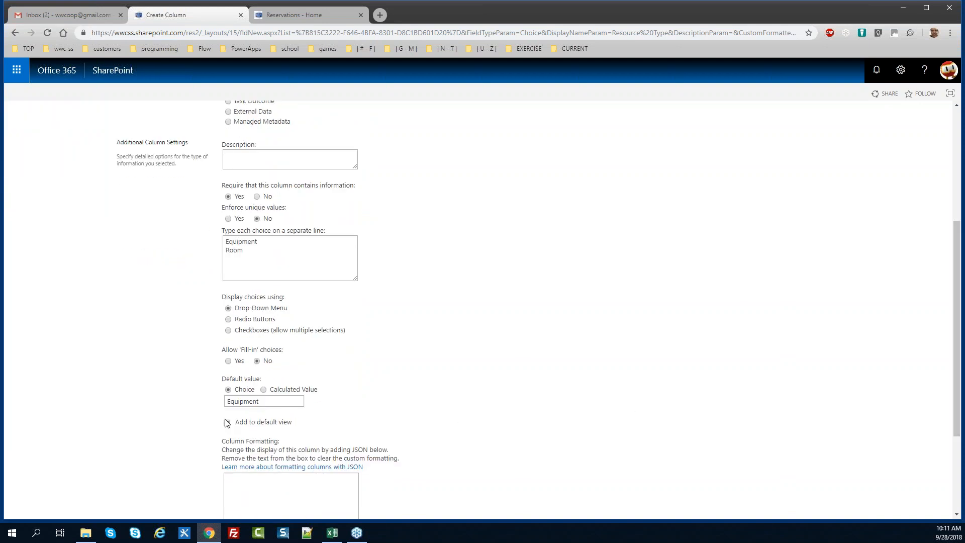
pyautogui.moveTo(274, 401); pyautogui.dragTo(82, 416)
pyautogui.press('Delete')
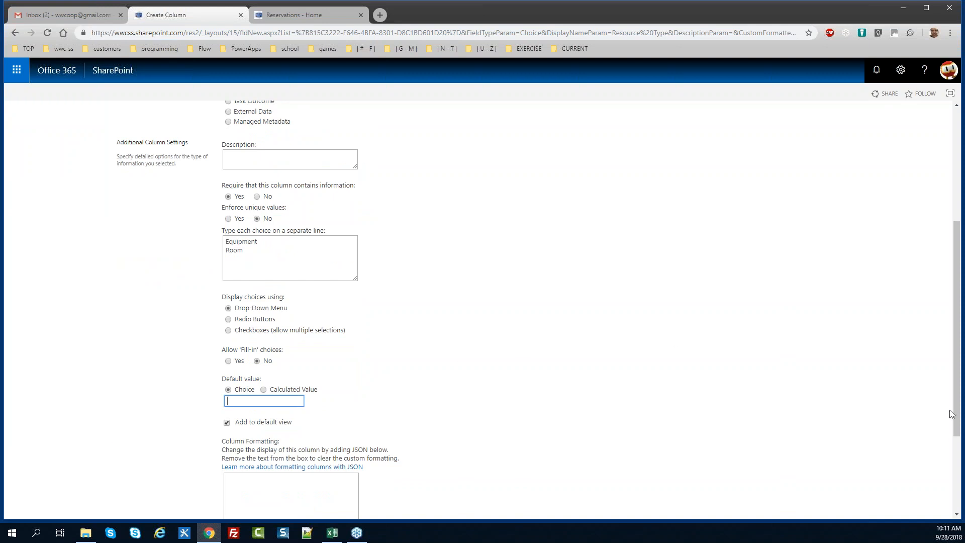
pyautogui.moveTo(956, 410); pyautogui.dragTo(939, 487)
pyautogui.click(884, 463)
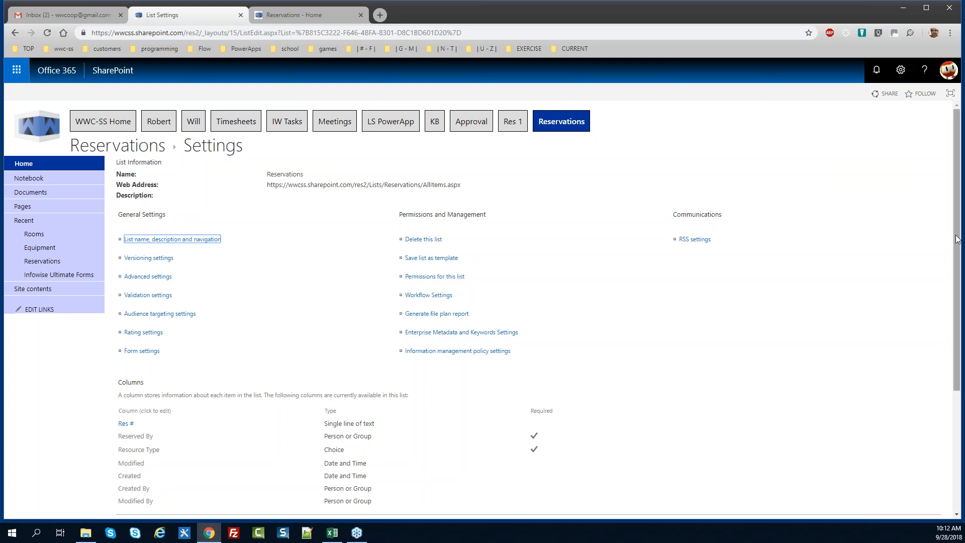
# Create a required Date and Time column named Start using the Date & Time format
pyautogui.moveTo(957, 227); pyautogui.dragTo(956, 295)
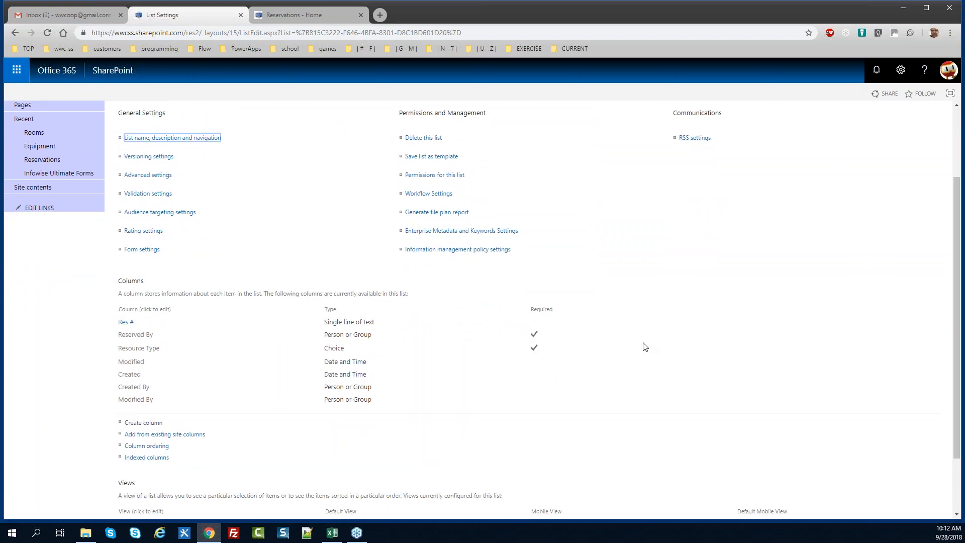
pyautogui.click(140, 427)
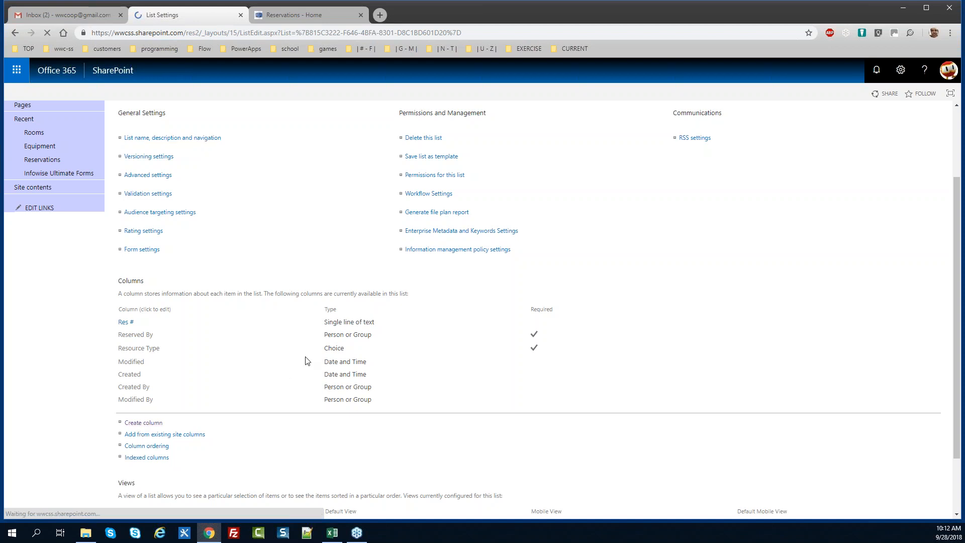
pyautogui.write('Start')
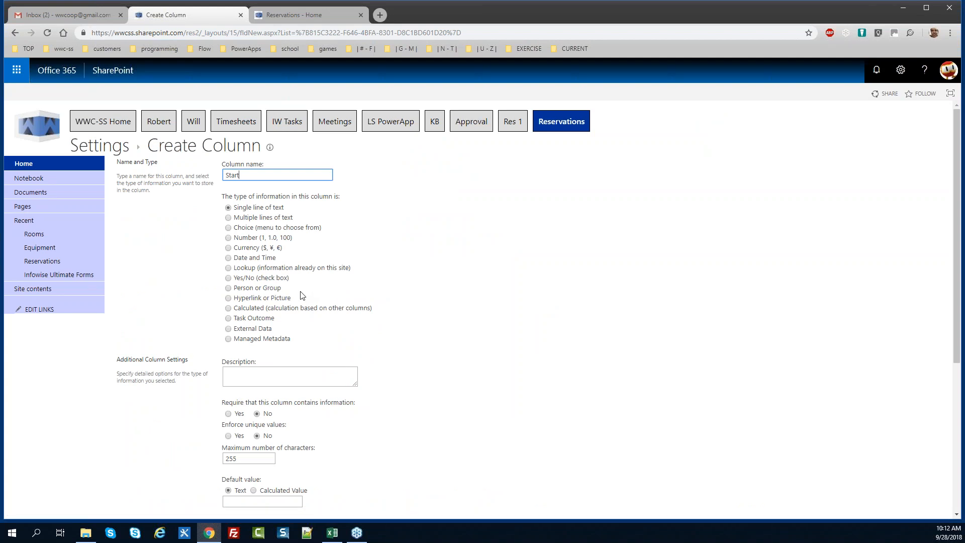
pyautogui.click(229, 257)
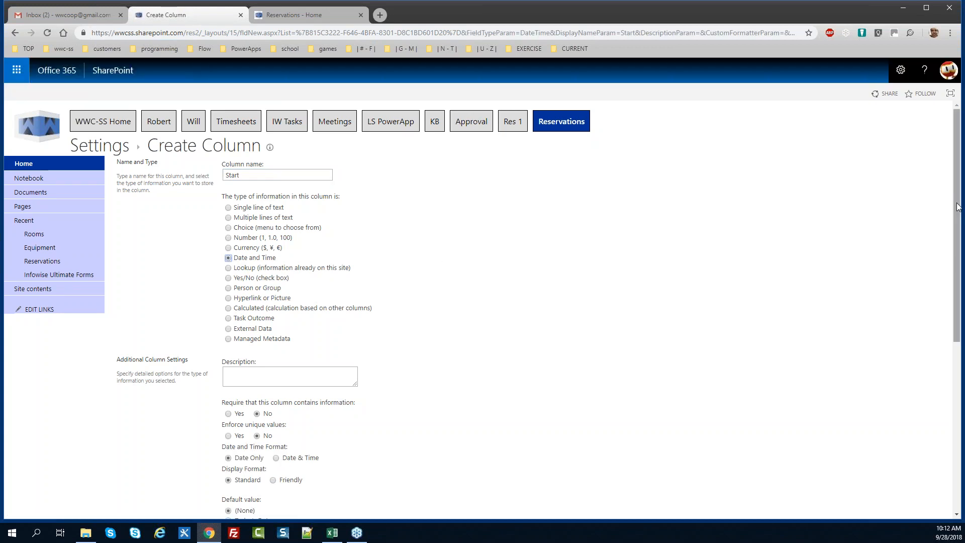
pyautogui.scroll(-2, 957, 200)
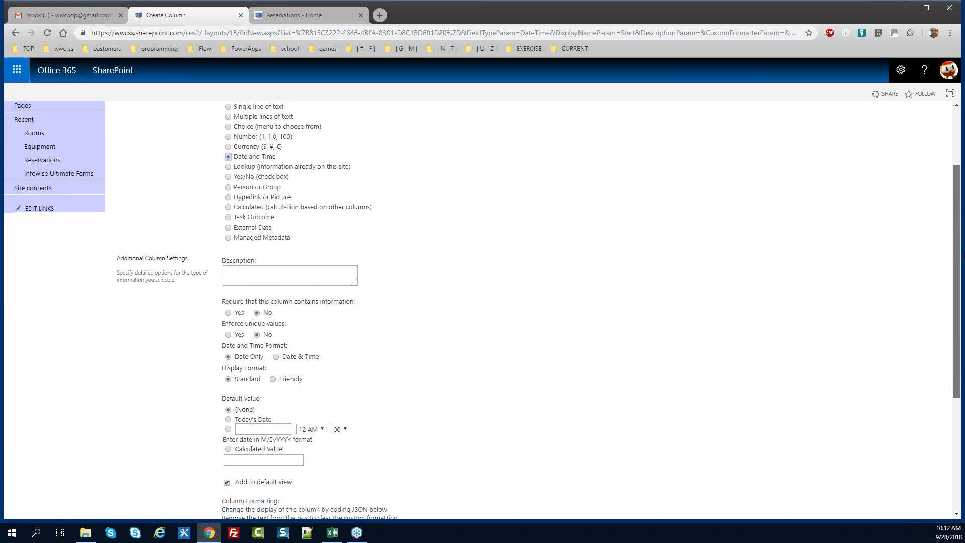
pyautogui.click(229, 316)
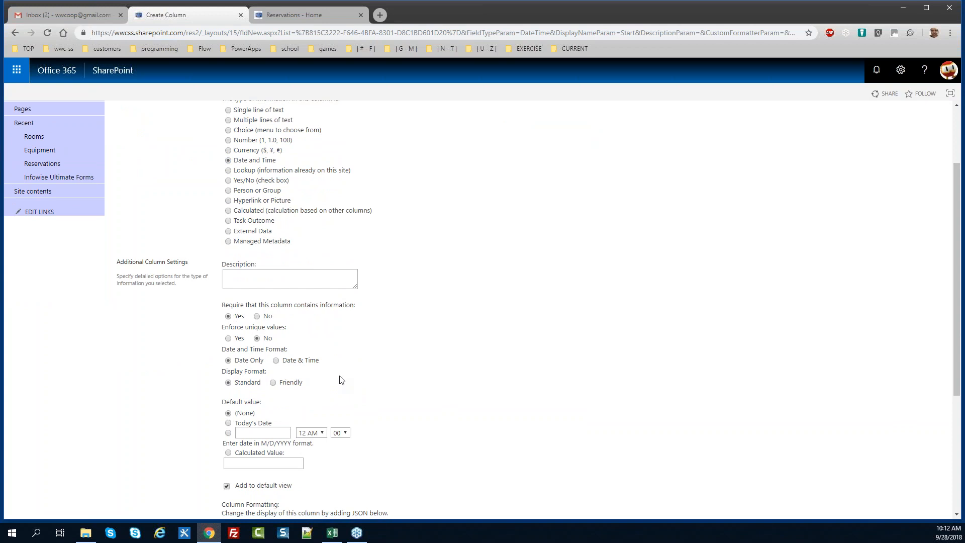
pyautogui.click(275, 360)
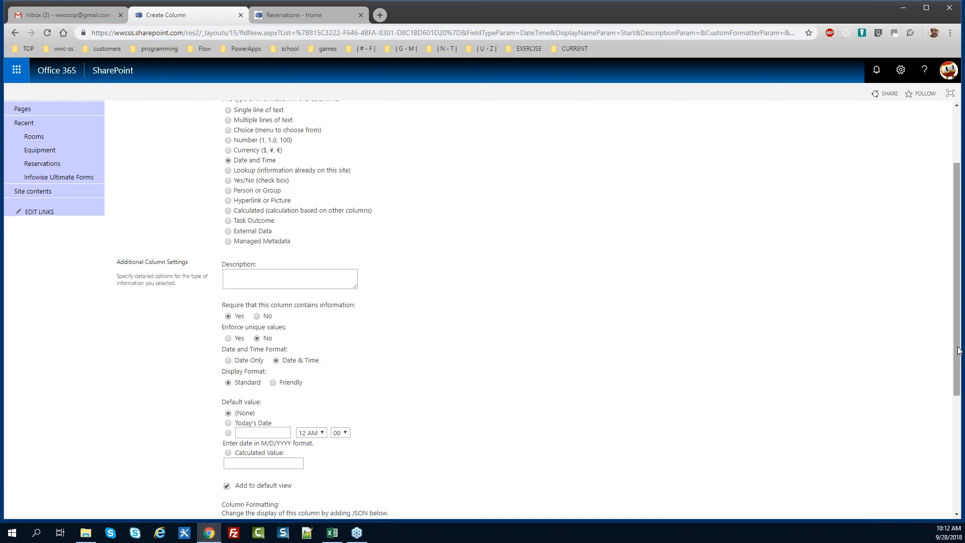
pyautogui.moveTo(959, 350); pyautogui.dragTo(958, 473)
pyautogui.click(880, 462)
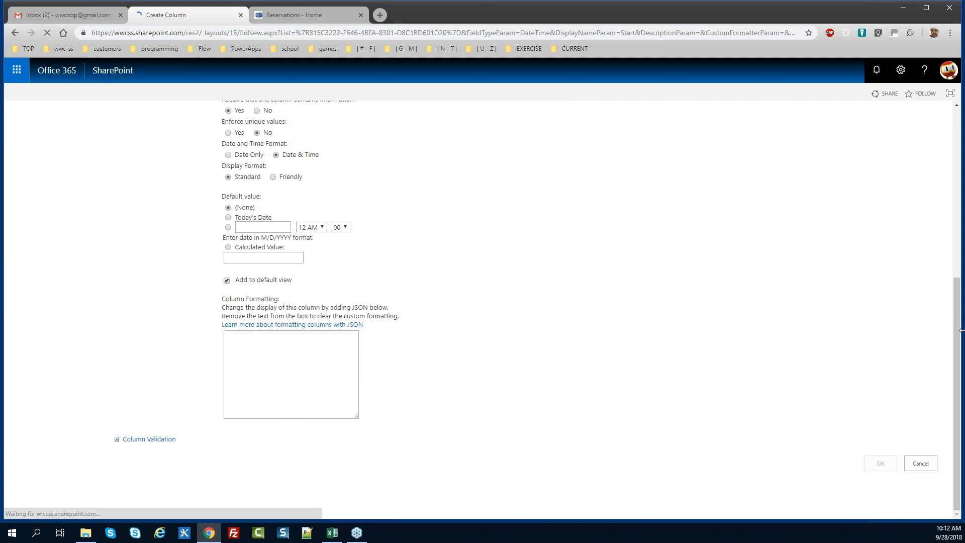
pyautogui.moveTo(960, 205); pyautogui.dragTo(961, 320)
# Create a required Date and Time column named End using the Date & Time format
pyautogui.click(143, 365)
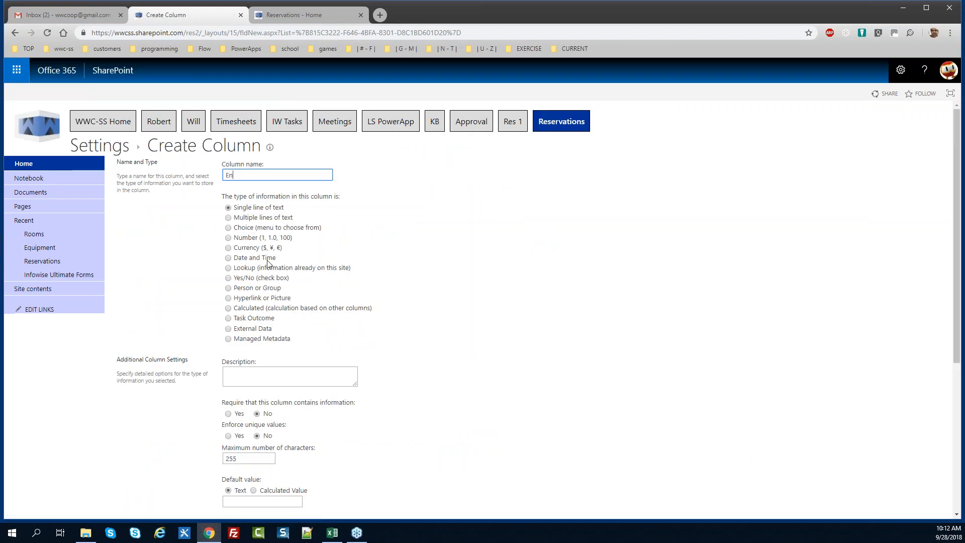
pyautogui.write('End')
pyautogui.click(232, 258)
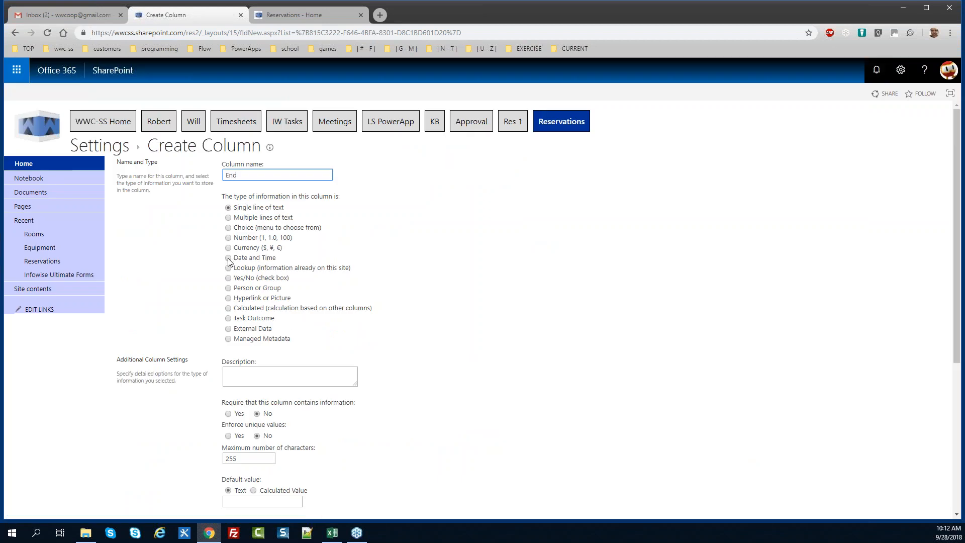
pyautogui.moveTo(961, 244); pyautogui.dragTo(961, 337)
pyautogui.click(276, 297)
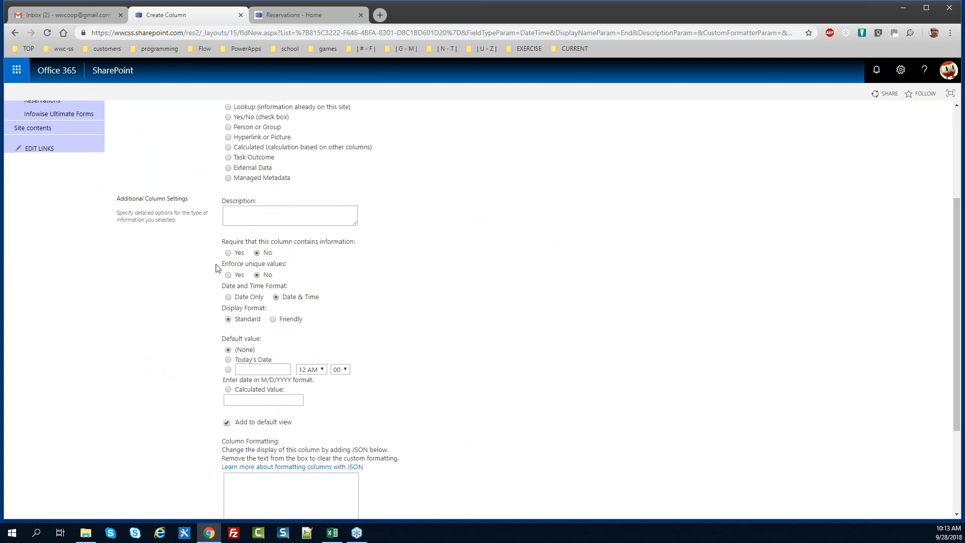
pyautogui.click(236, 255)
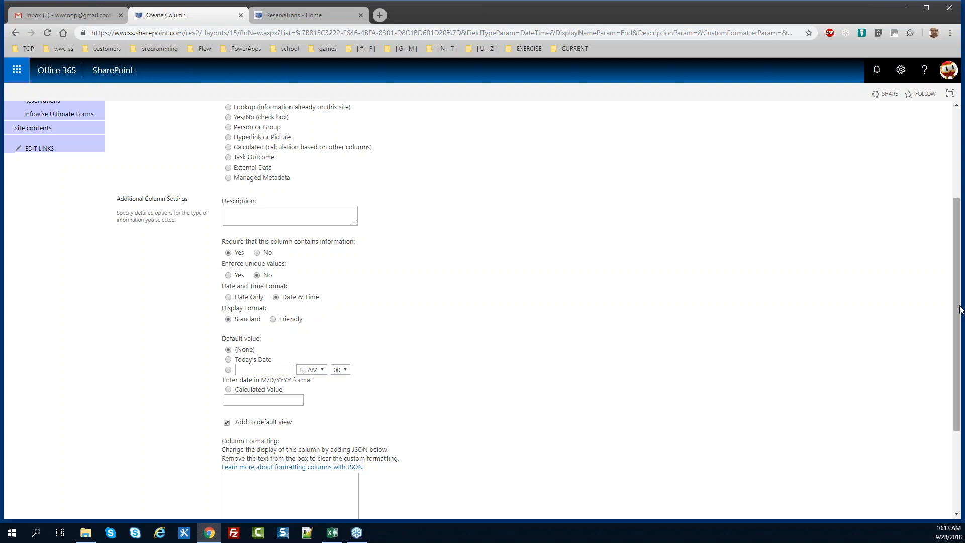
pyautogui.moveTo(959, 308); pyautogui.dragTo(959, 355)
pyautogui.scroll(-1, 482, 301)
pyautogui.click(880, 462)
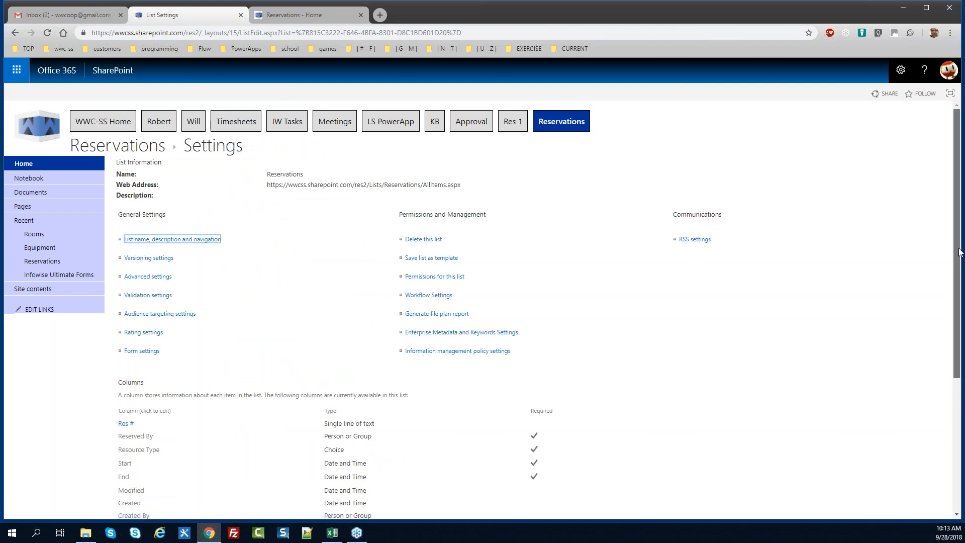
pyautogui.scroll(-3, 961, 337)
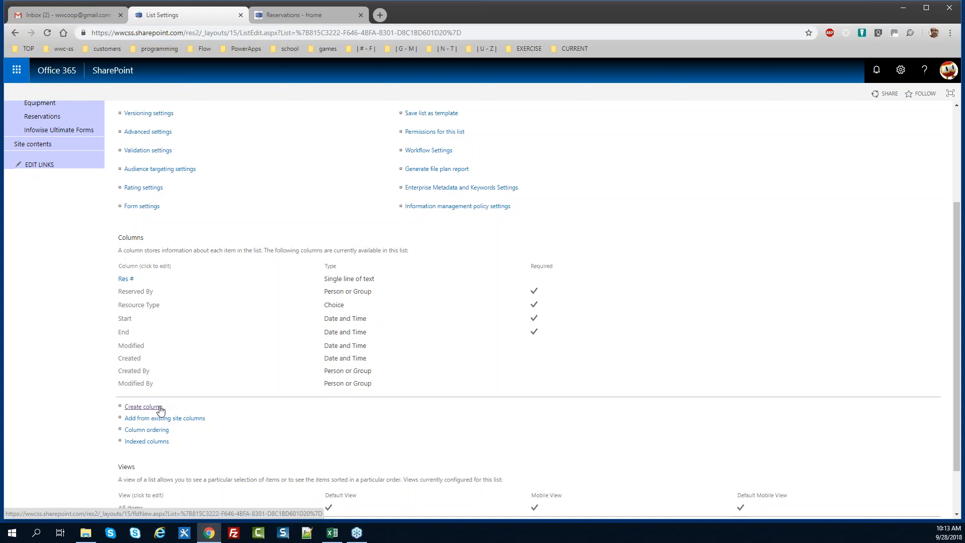
# Start a new Choice column named Status
pyautogui.click(142, 406)
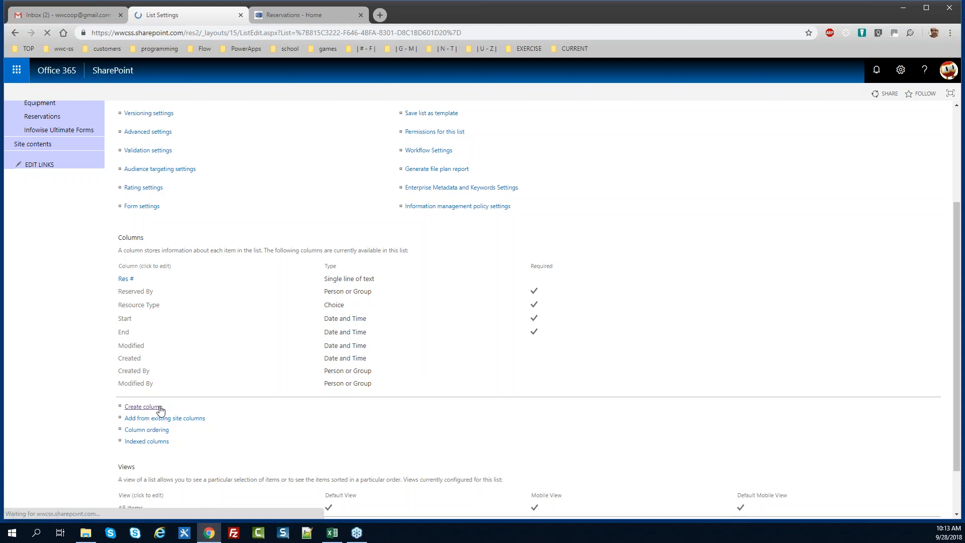
pyautogui.write('Status')
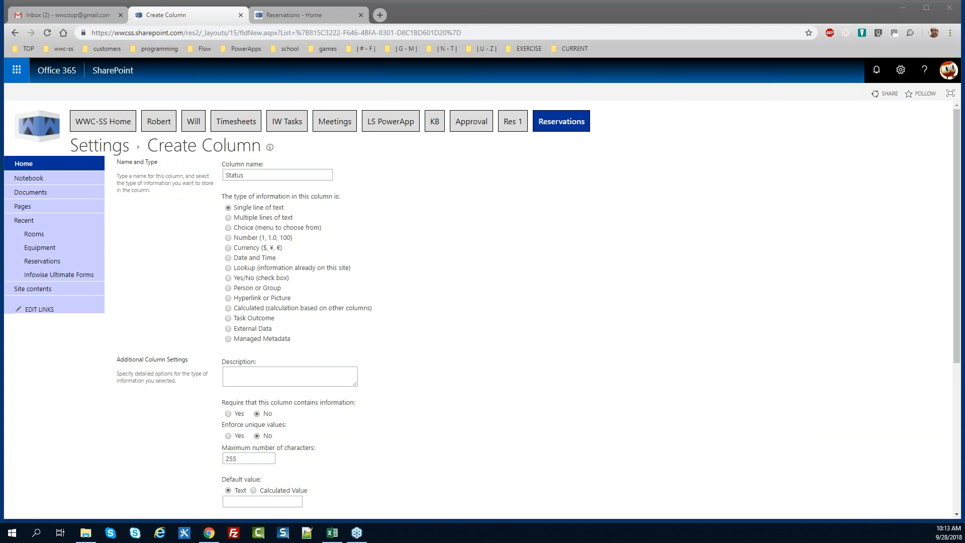
pyautogui.click(228, 229)
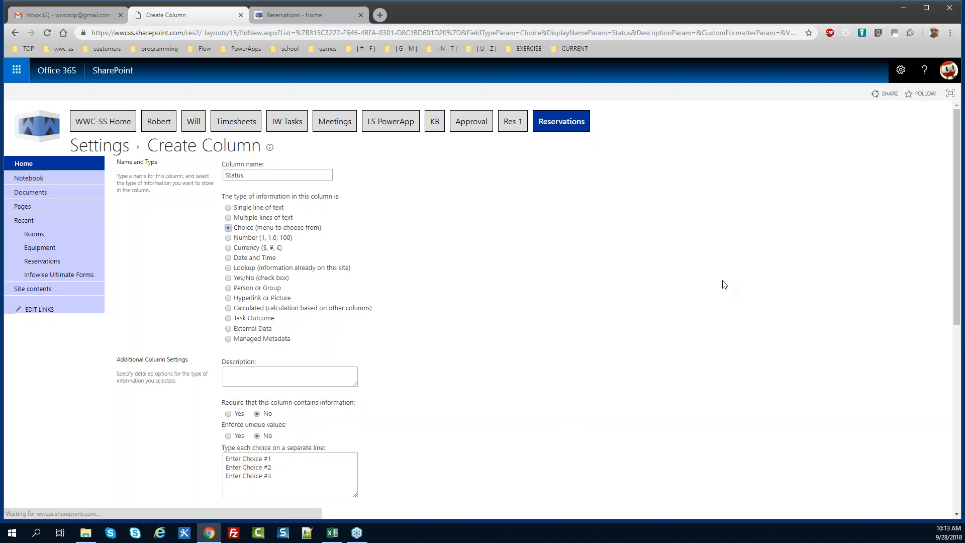
pyautogui.scroll(-1, 960, 274)
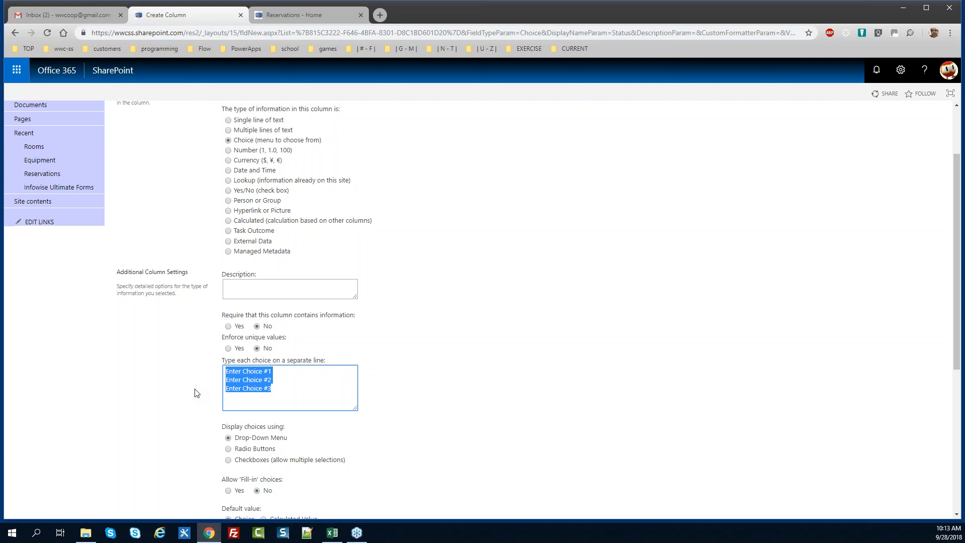
# Enter choices Requested, Confirmed and Conflict, default to Requested, and save the column
pyautogui.write('Requested')
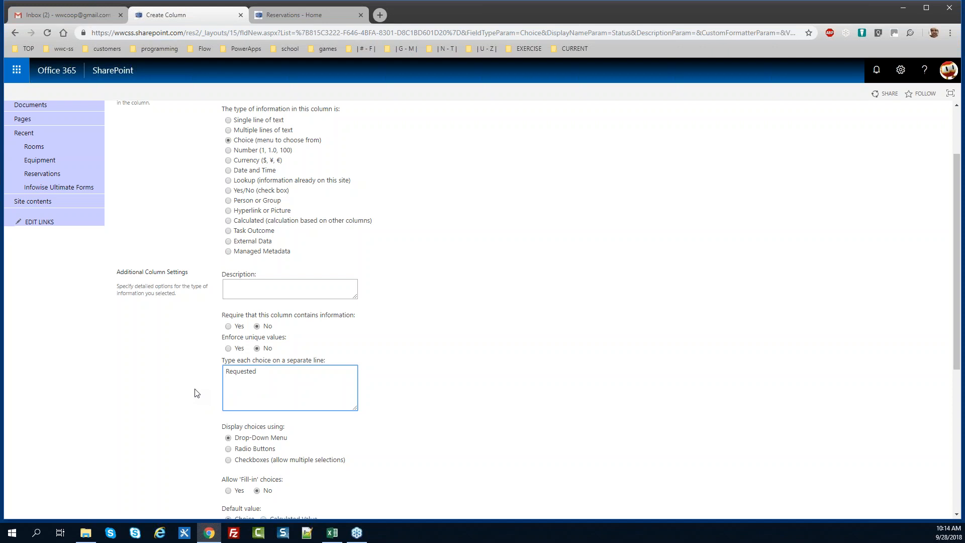
pyautogui.press('Return')
pyautogui.press('Return')
pyautogui.write('Confirmed ')
pyautogui.write('Con')
pyautogui.write('flic')
pyautogui.write('t')
pyautogui.moveTo(956, 338); pyautogui.dragTo(954, 427)
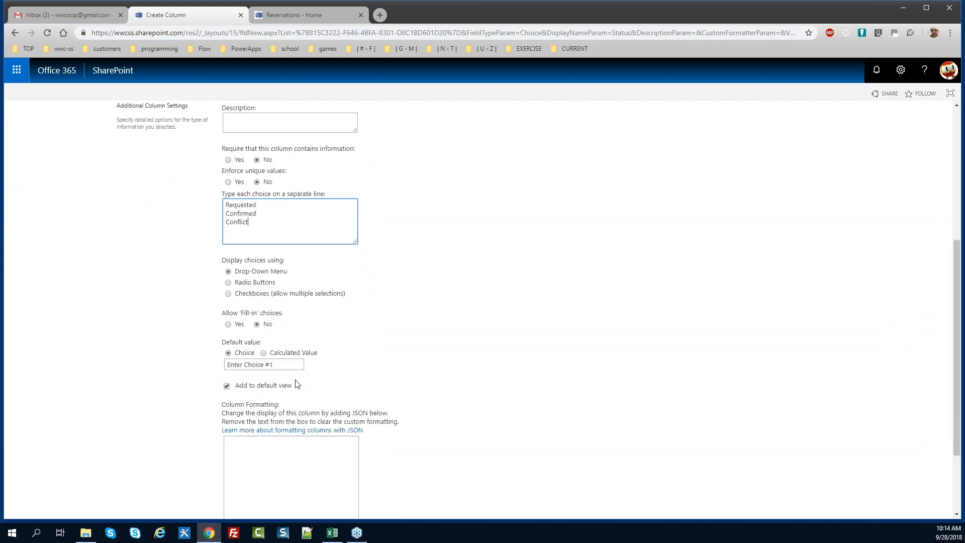
pyautogui.click(291, 366)
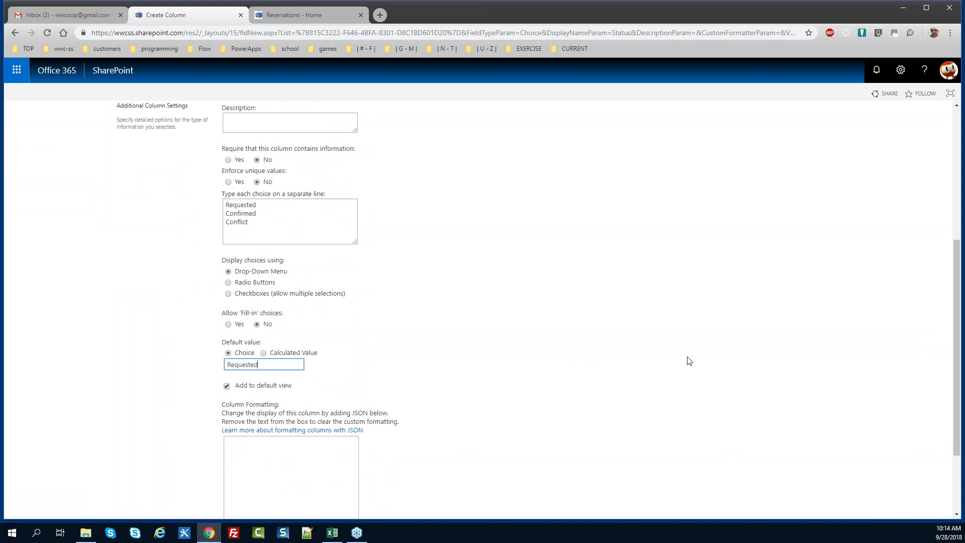
pyautogui.moveTo(957, 378); pyautogui.dragTo(947, 434)
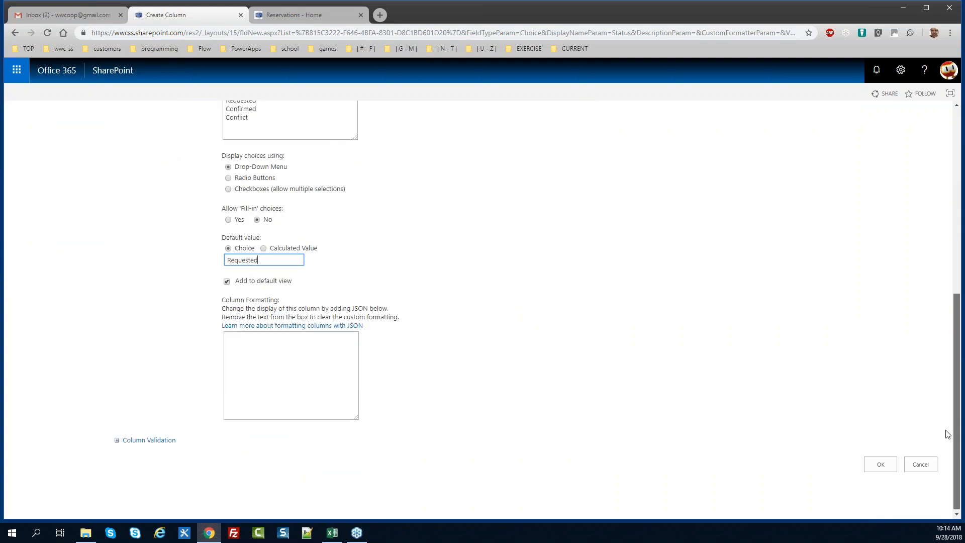
pyautogui.click(881, 465)
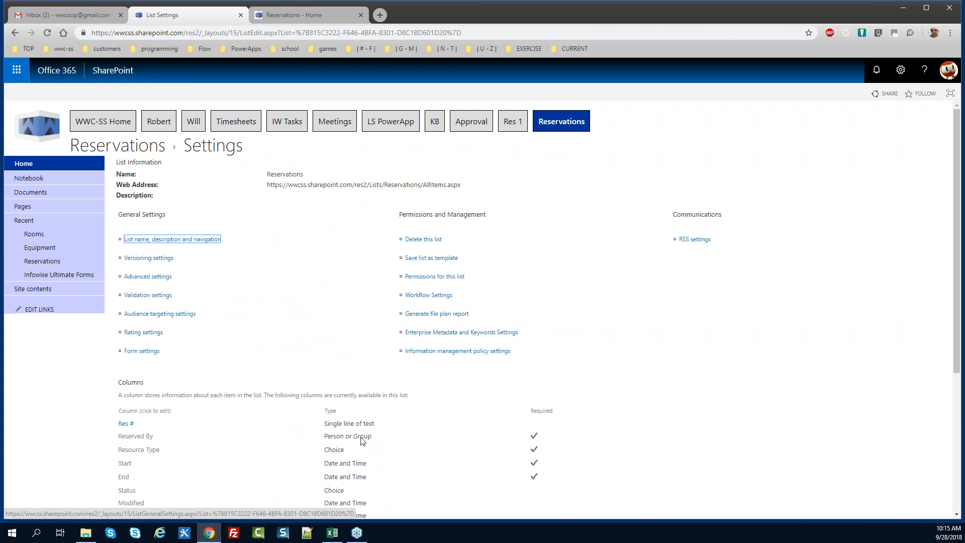
pyautogui.moveTo(956, 269); pyautogui.dragTo(956, 373)
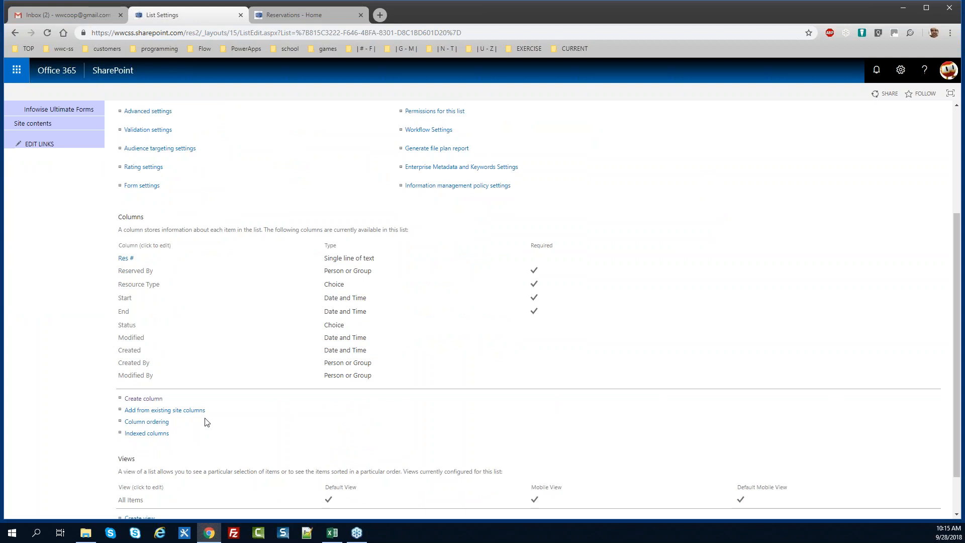
# Create a Lookup column named Room that gets its values from the Rooms list's Room column
pyautogui.click(144, 398)
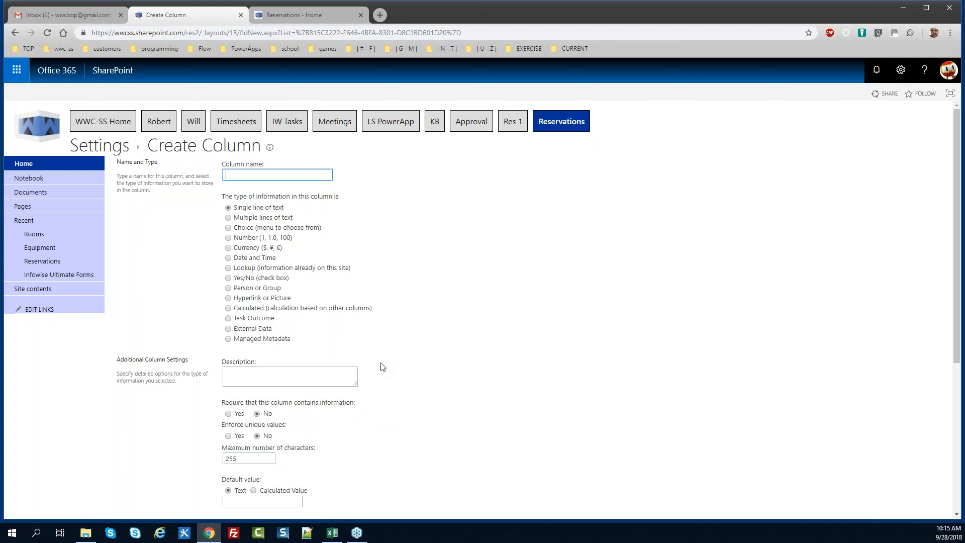
pyautogui.write('Room')
pyautogui.click(229, 270)
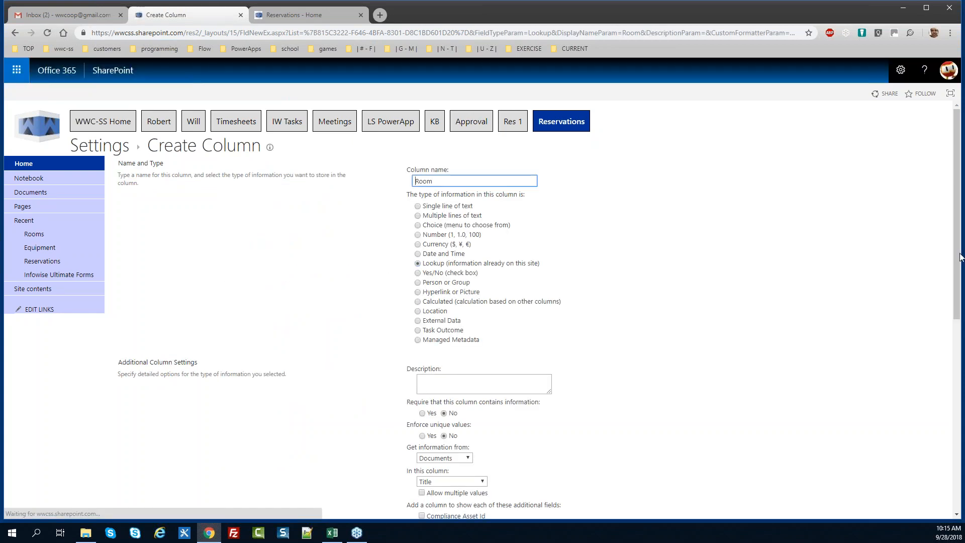
pyautogui.moveTo(958, 219); pyautogui.dragTo(959, 285)
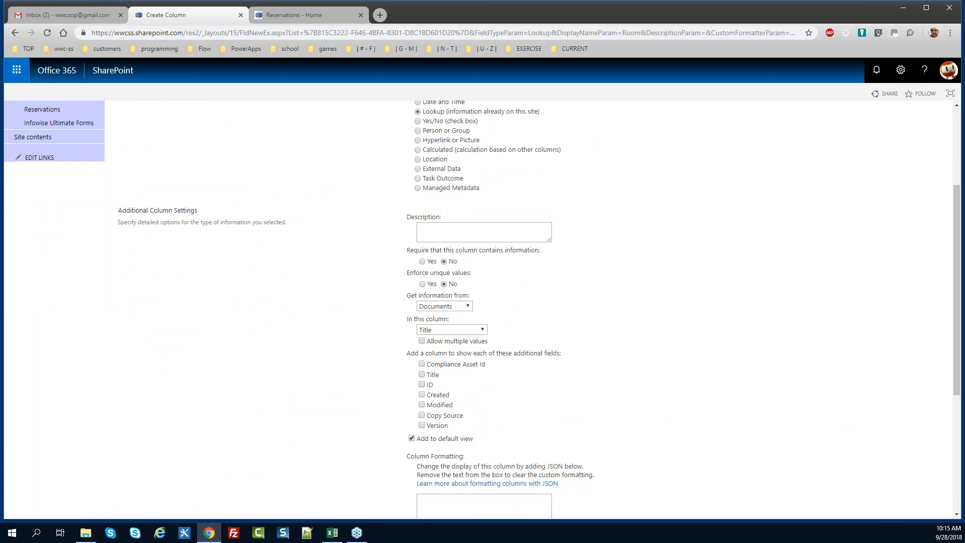
pyautogui.moveTo(957, 317); pyautogui.dragTo(956, 268)
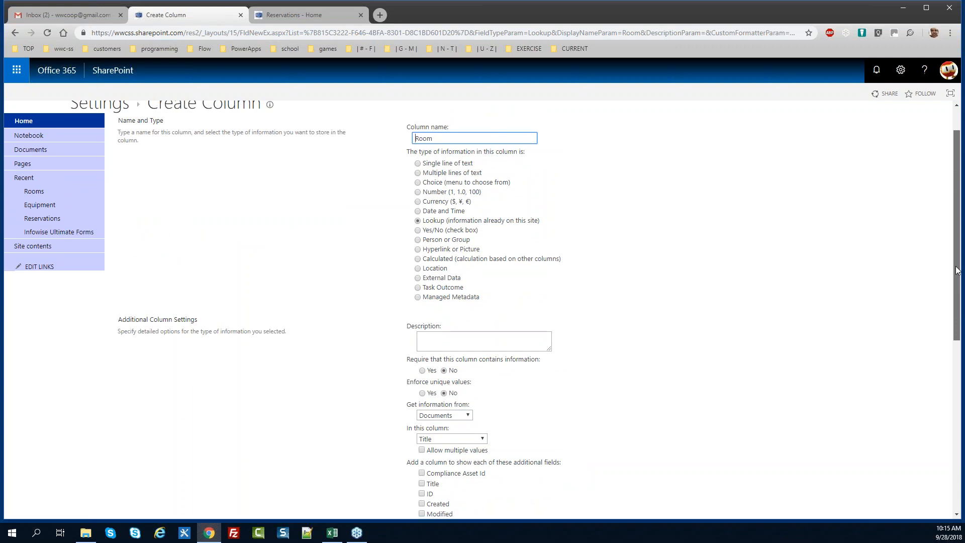
pyautogui.moveTo(956, 270); pyautogui.dragTo(956, 340)
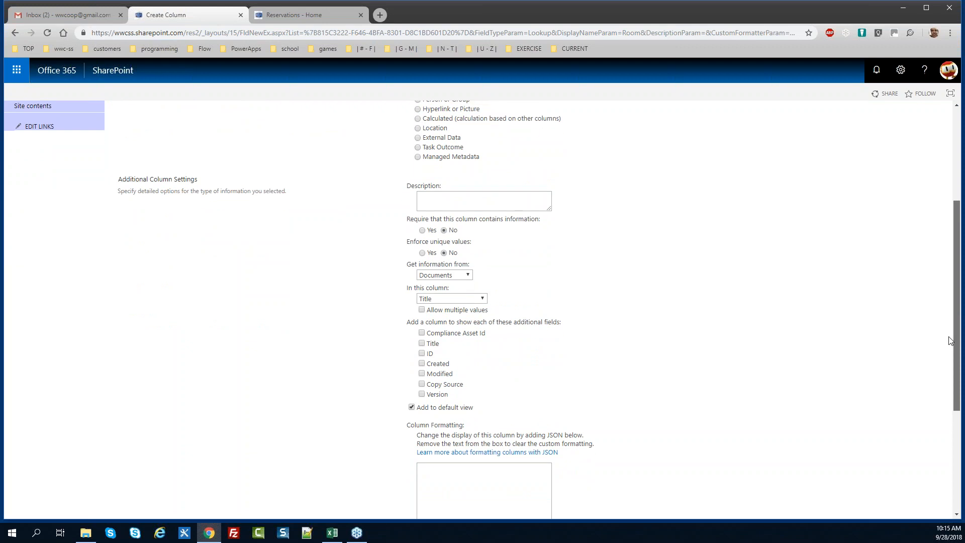
pyautogui.click(467, 274)
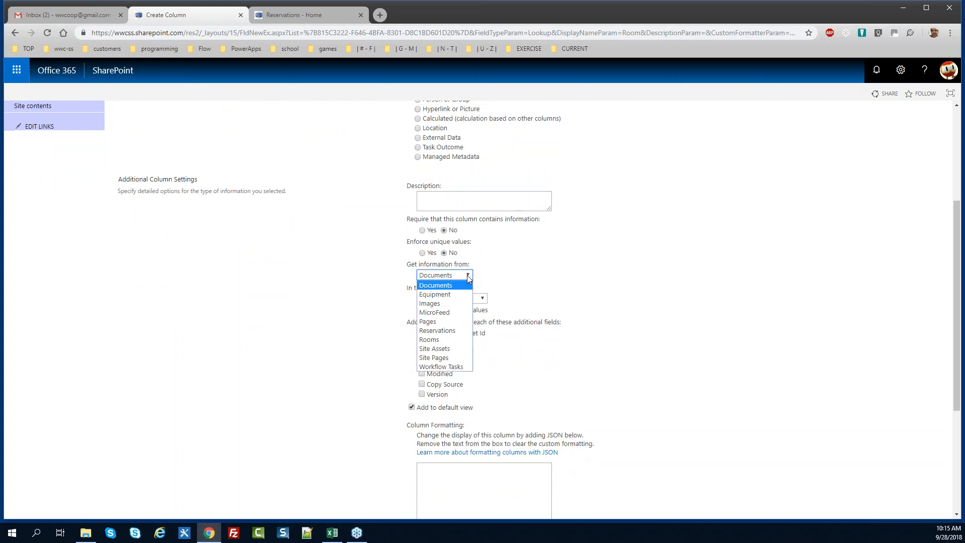
pyautogui.click(457, 339)
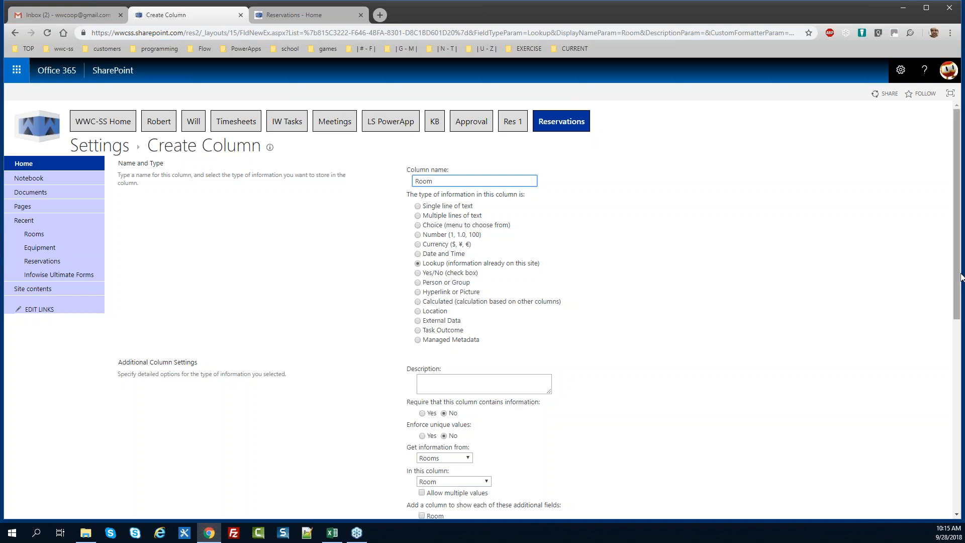
pyautogui.moveTo(959, 239); pyautogui.dragTo(959, 366)
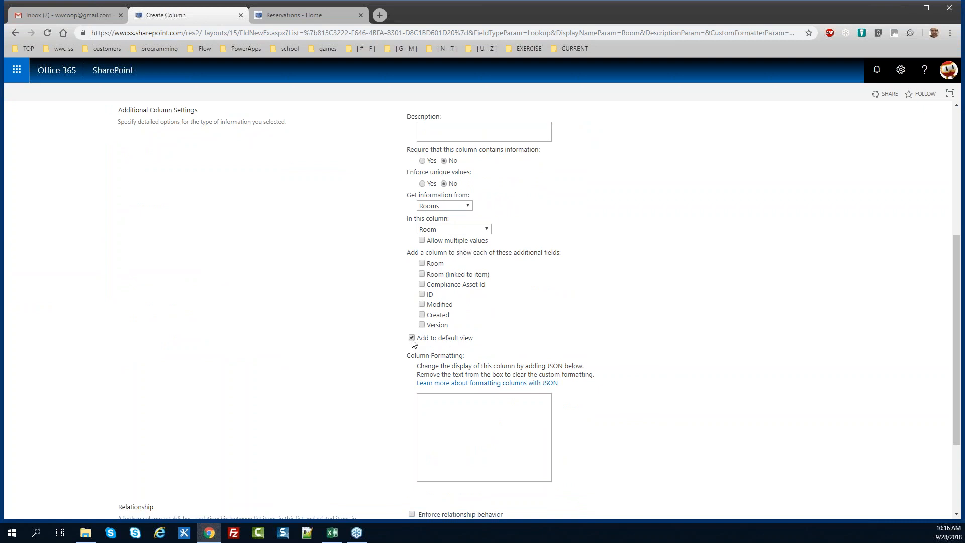
pyautogui.moveTo(960, 380); pyautogui.dragTo(951, 435)
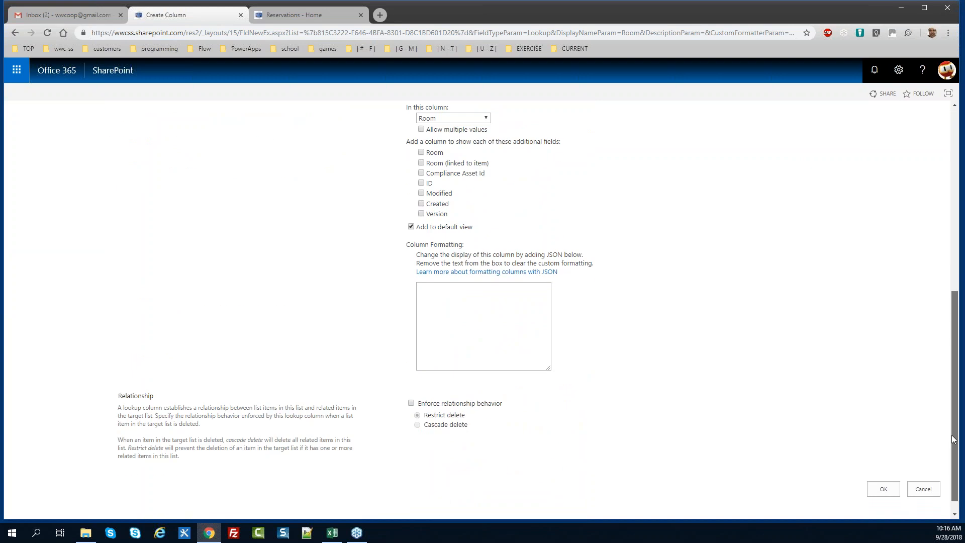
pyautogui.click(877, 489)
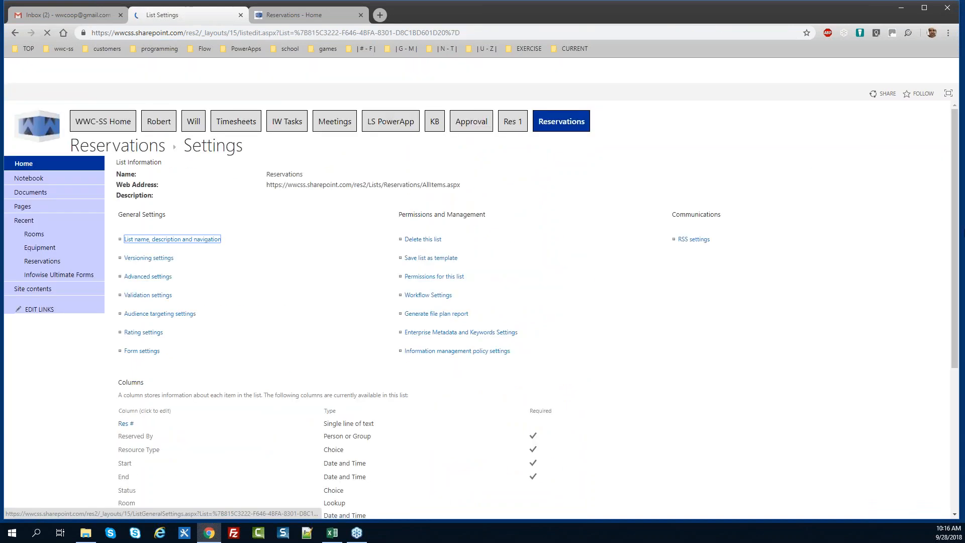
# Create a Lookup column named Equipment that gets its information from the Equipment list
pyautogui.scroll(-5, 437, 342)
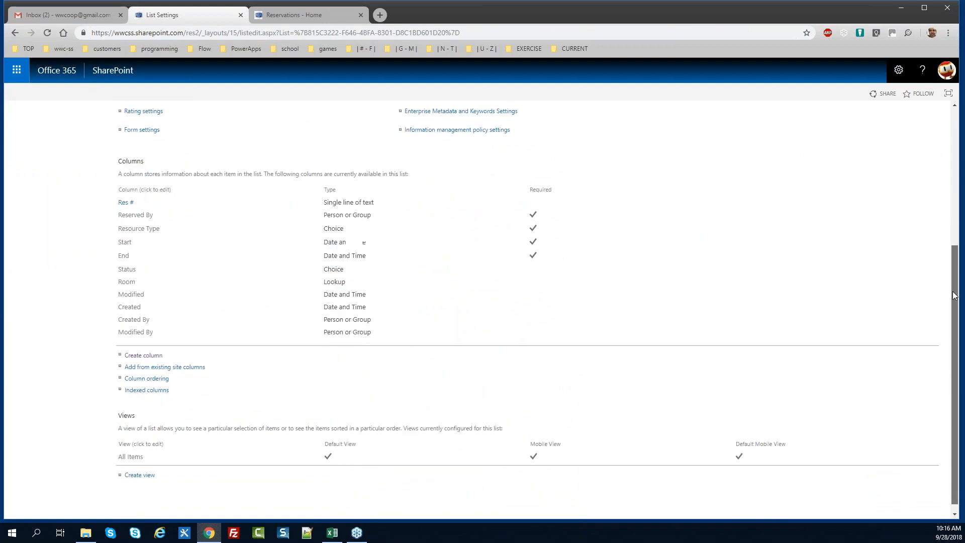
pyautogui.click(144, 354)
pyautogui.write('Equipment')
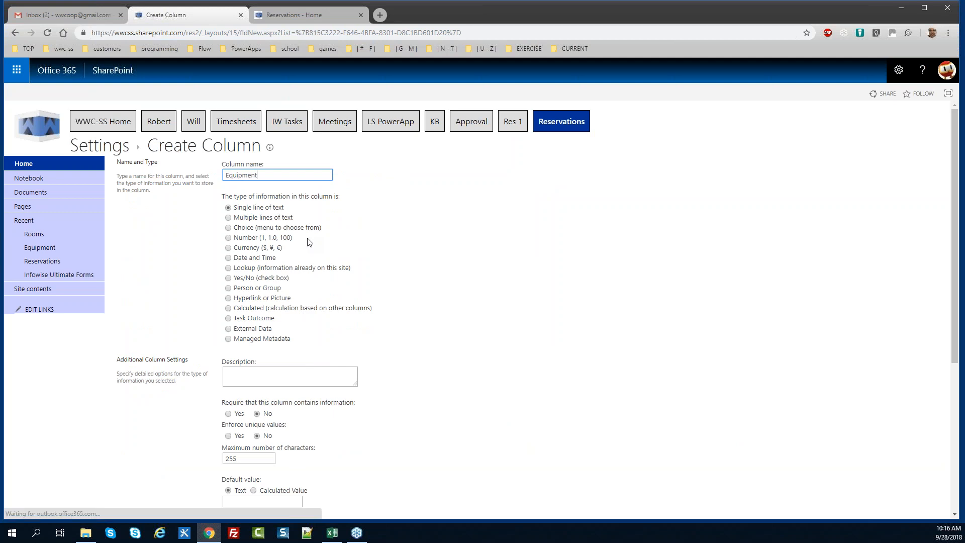
pyautogui.click(228, 267)
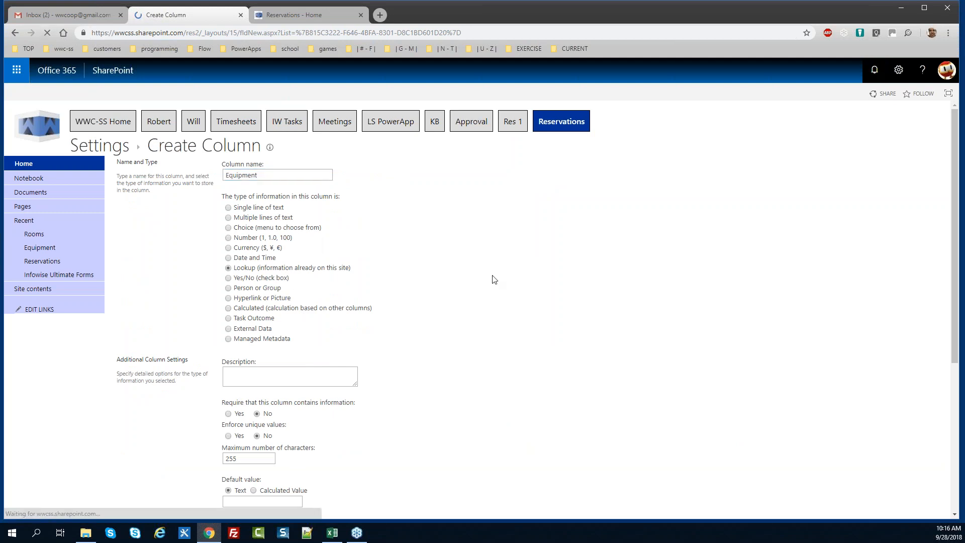
pyautogui.scroll(-4, 962, 292)
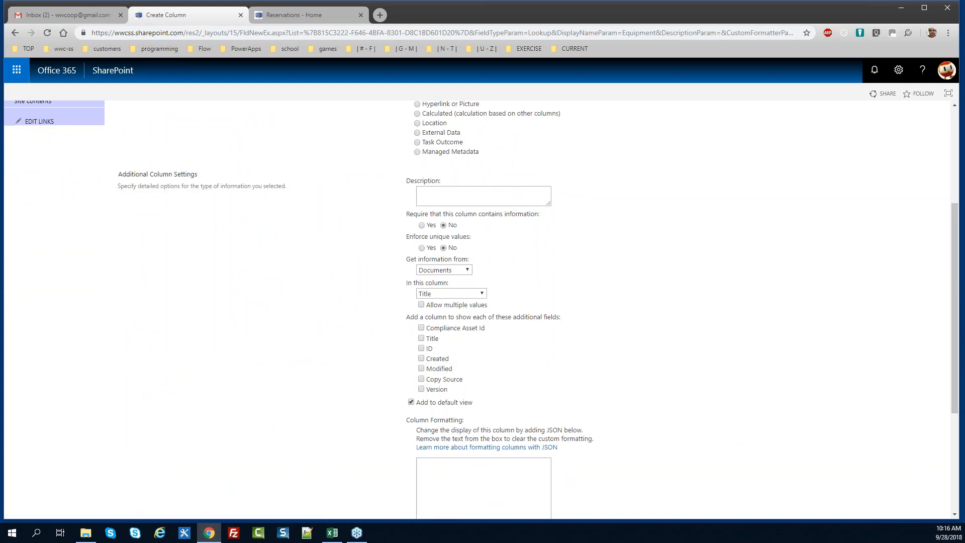
pyautogui.click(458, 272)
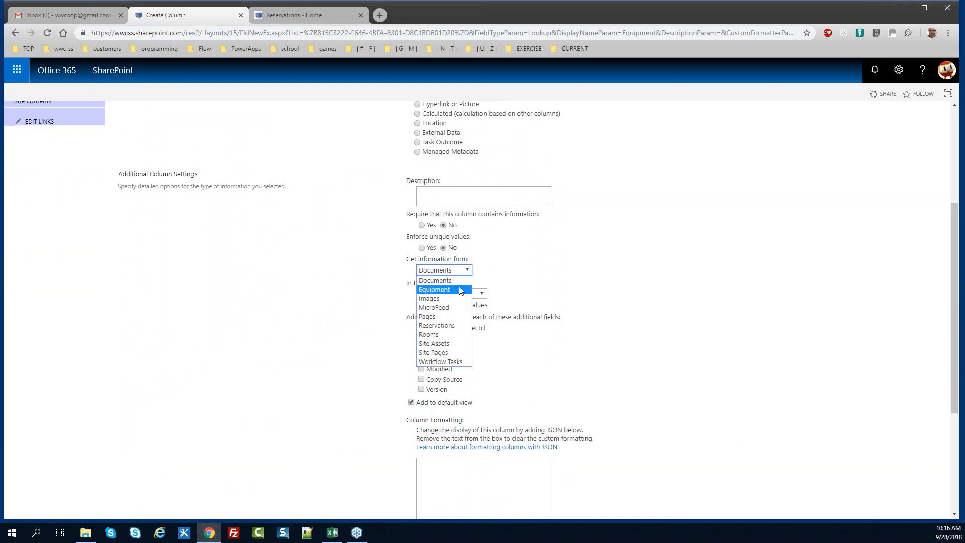
pyautogui.click(459, 290)
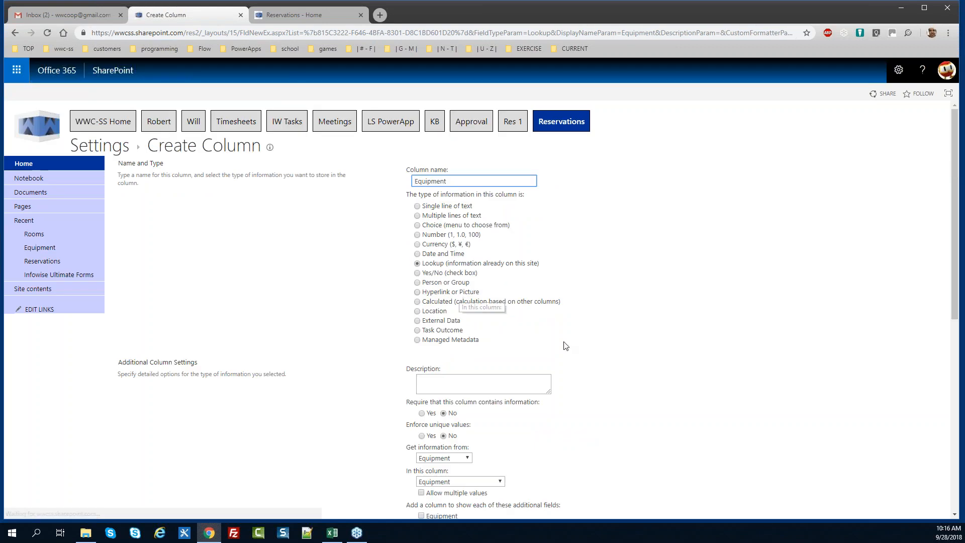
pyautogui.moveTo(958, 284); pyautogui.dragTo(961, 377)
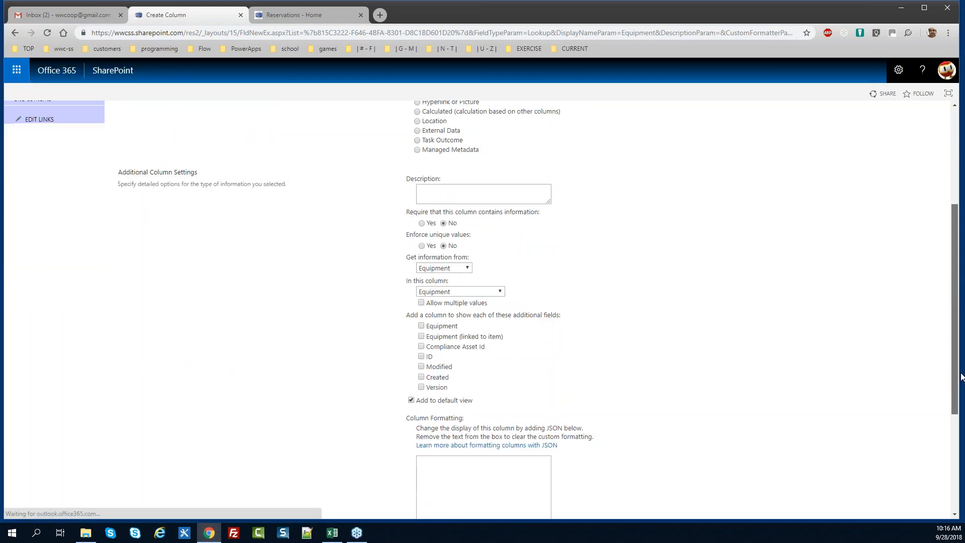
pyautogui.moveTo(961, 377); pyautogui.dragTo(959, 477)
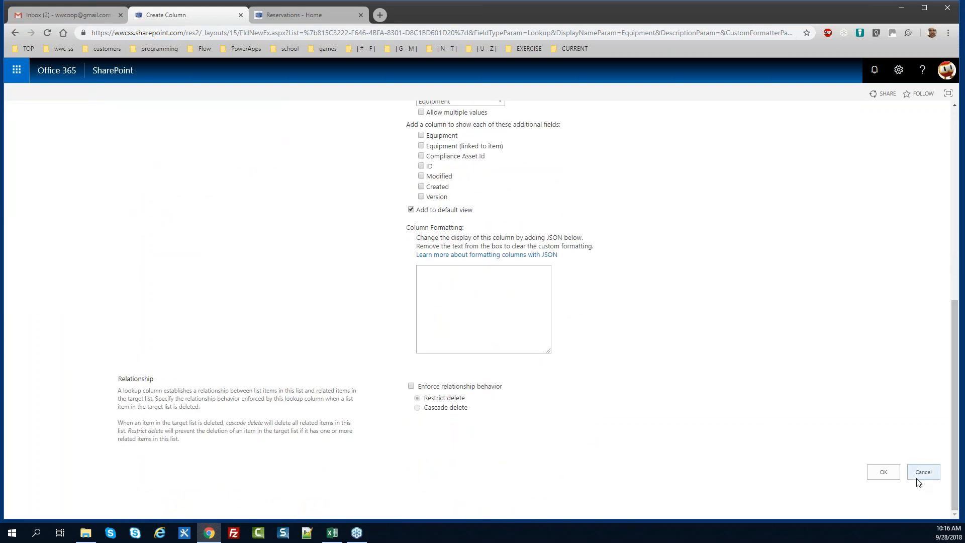
pyautogui.click(883, 470)
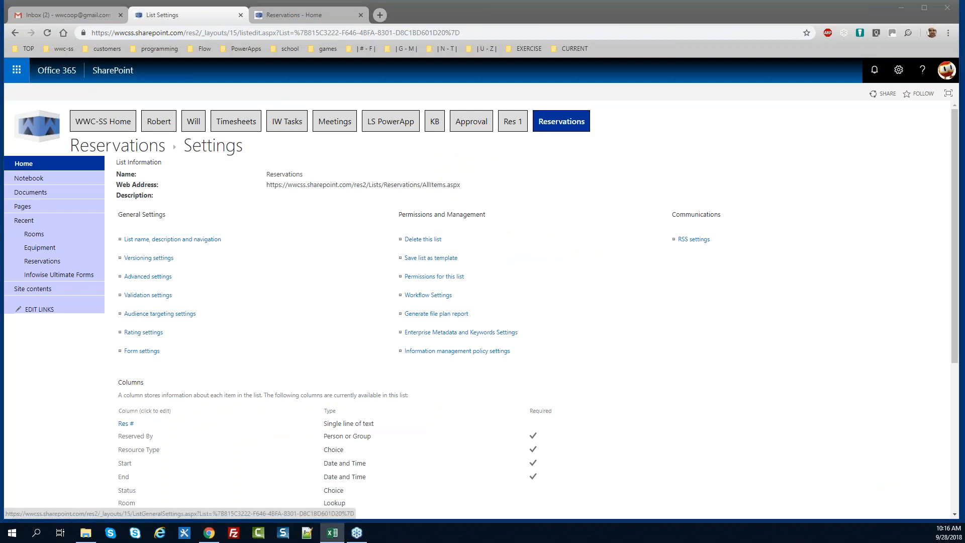
# Start a new Number column named Start Conflicts
pyautogui.moveTo(956, 247); pyautogui.dragTo(956, 372)
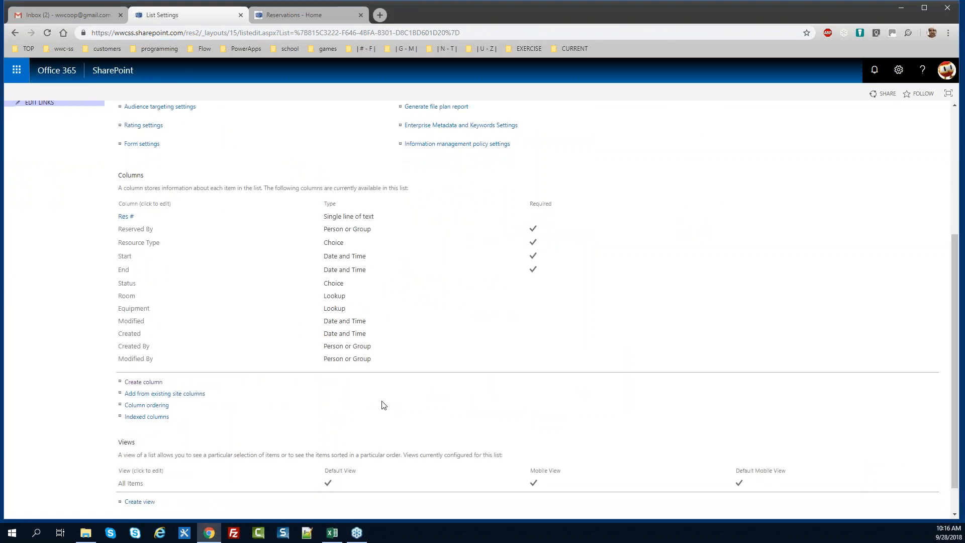
pyautogui.click(152, 385)
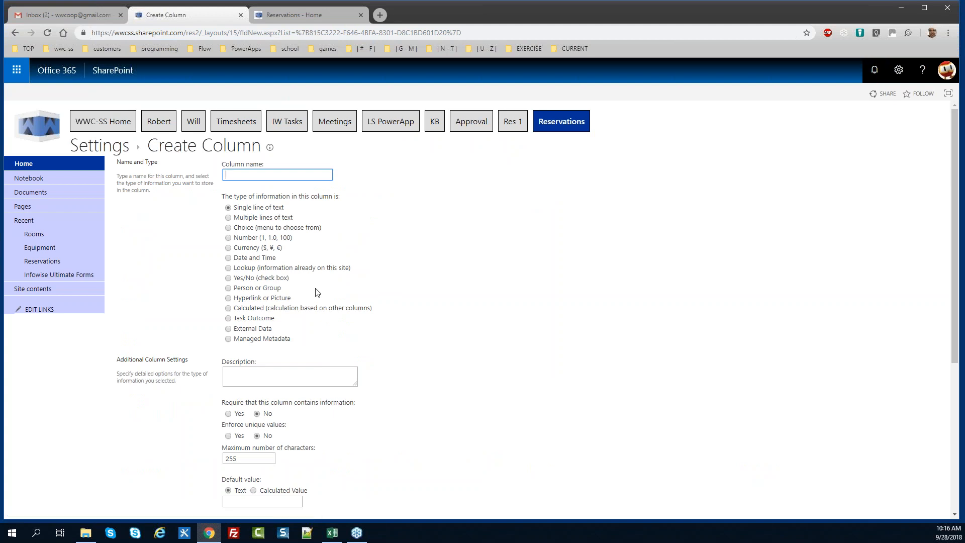
pyautogui.write('Start Conflicts')
pyautogui.click(229, 238)
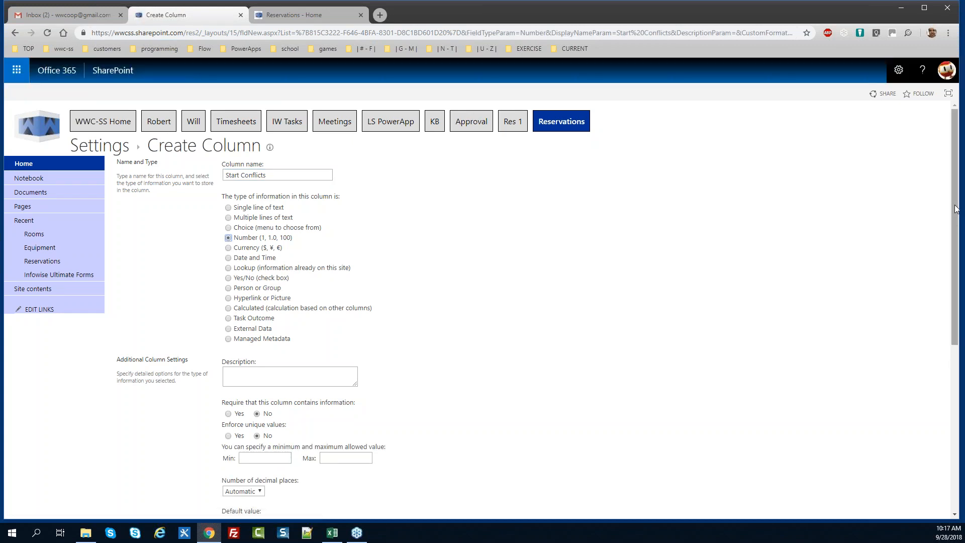
pyautogui.scroll(-1, 959, 227)
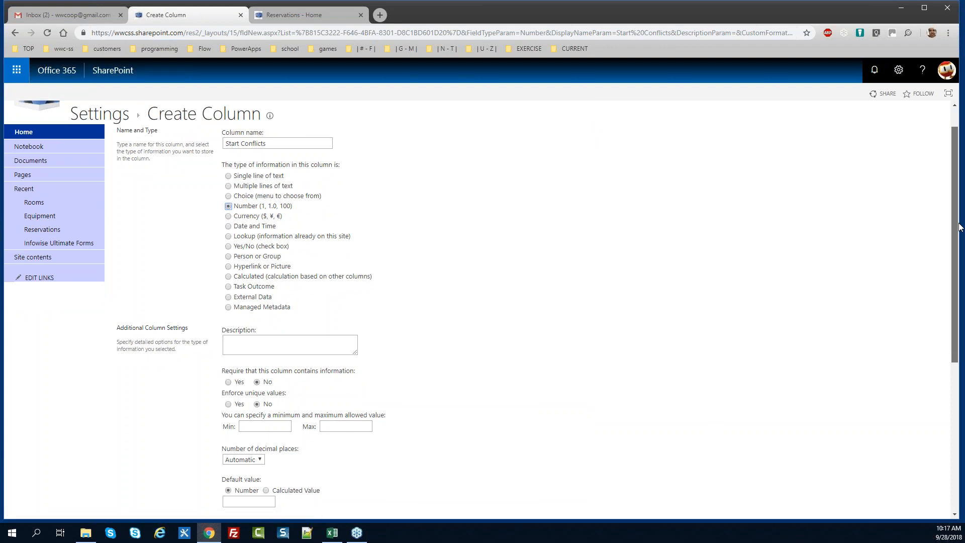
pyautogui.scroll(1, 960, 226)
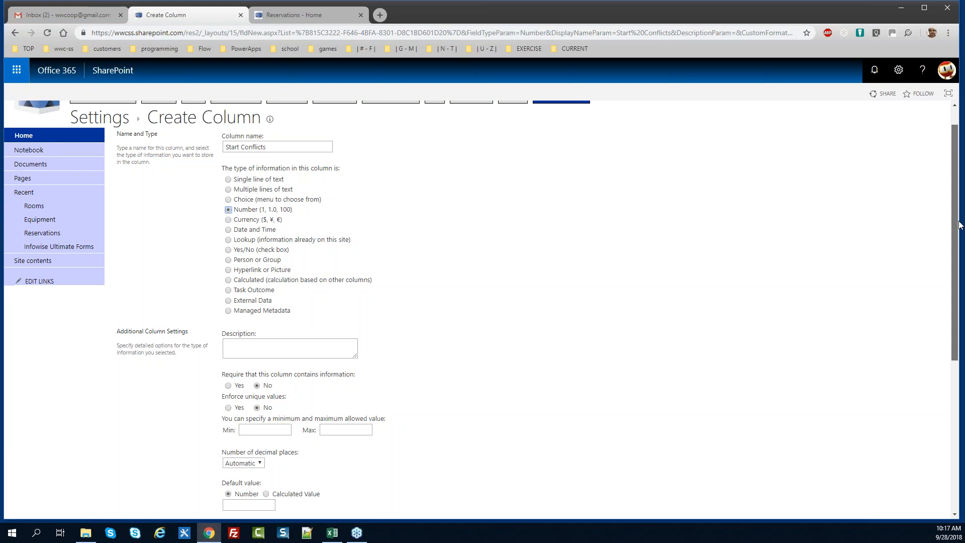
pyautogui.moveTo(959, 225); pyautogui.dragTo(956, 258)
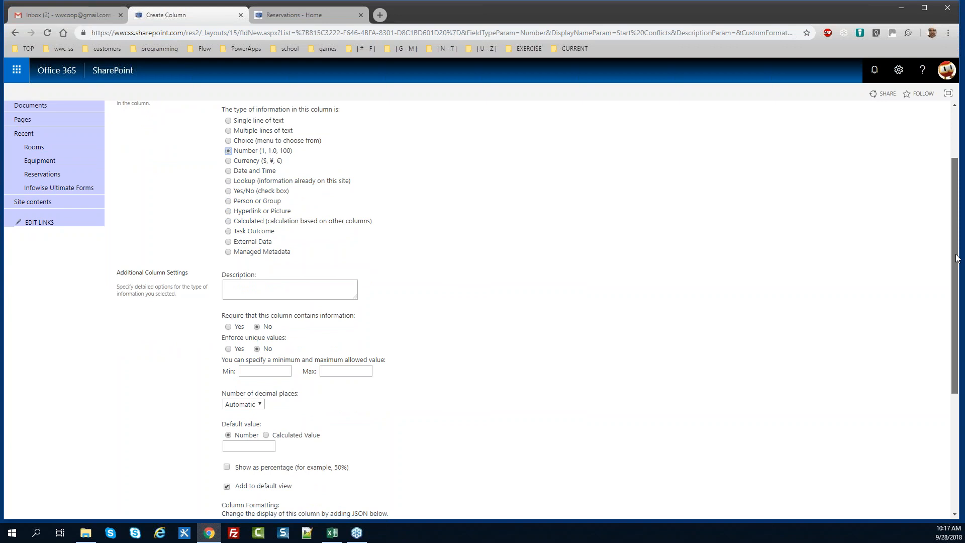
pyautogui.moveTo(956, 258); pyautogui.dragTo(957, 246)
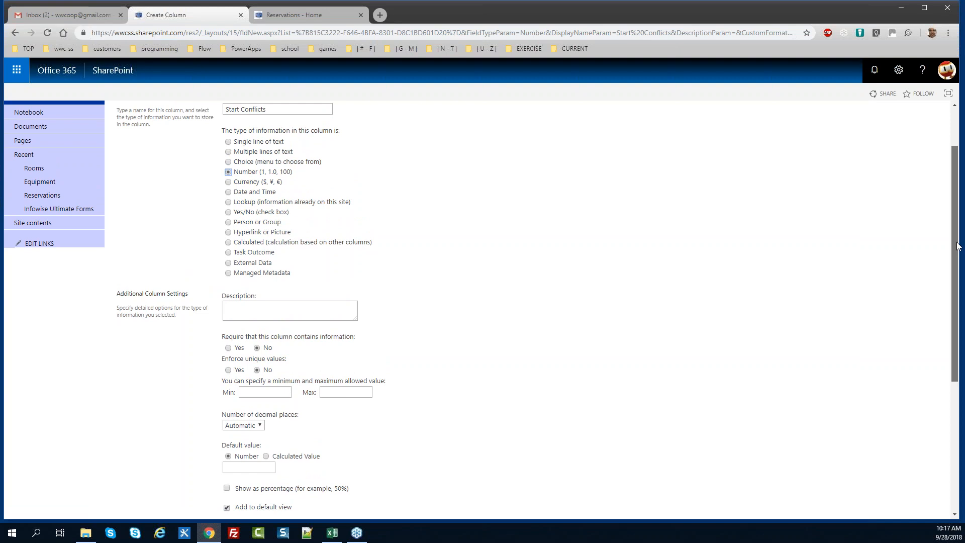
pyautogui.scroll(-3, 818, 336)
# Set 0 decimal places, uncheck Add to default view, and save the column
pyautogui.click(259, 287)
pyautogui.click(260, 307)
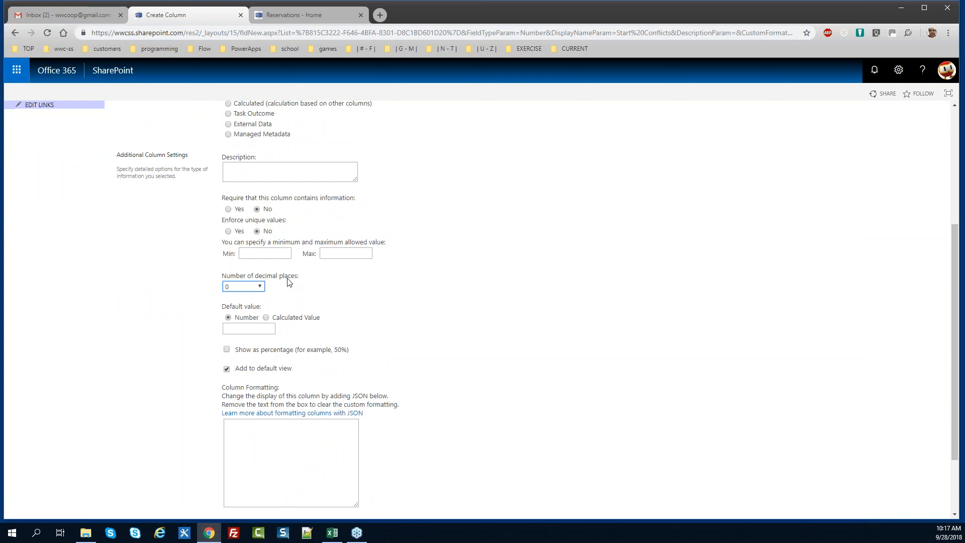
pyautogui.click(260, 370)
pyautogui.moveTo(955, 418); pyautogui.dragTo(941, 498)
pyautogui.click(877, 463)
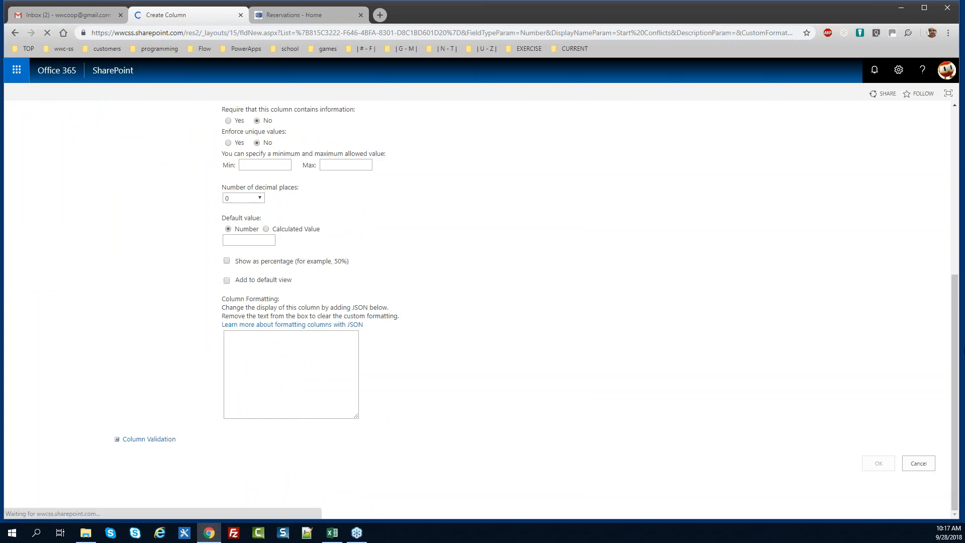
pyautogui.scroll(-5, 706, 395)
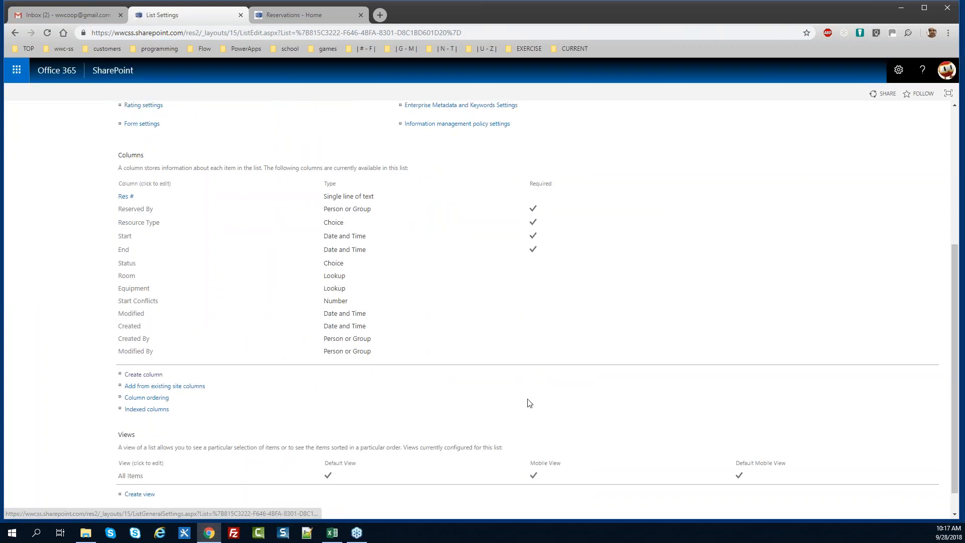
# Create an End Conflicts Number column with 0 decimal places, excluded from the default view
pyautogui.click(136, 374)
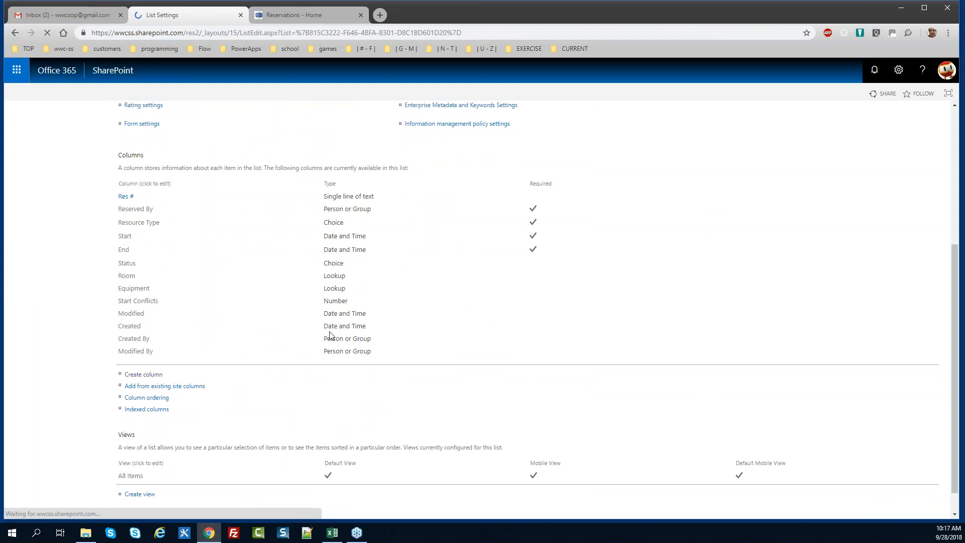
pyautogui.write('End ')
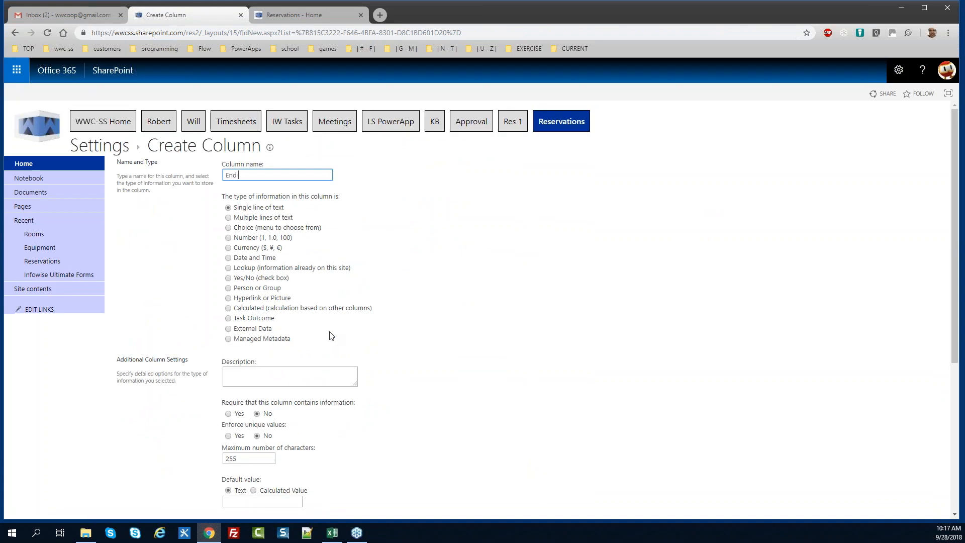
pyautogui.write('Conflicts')
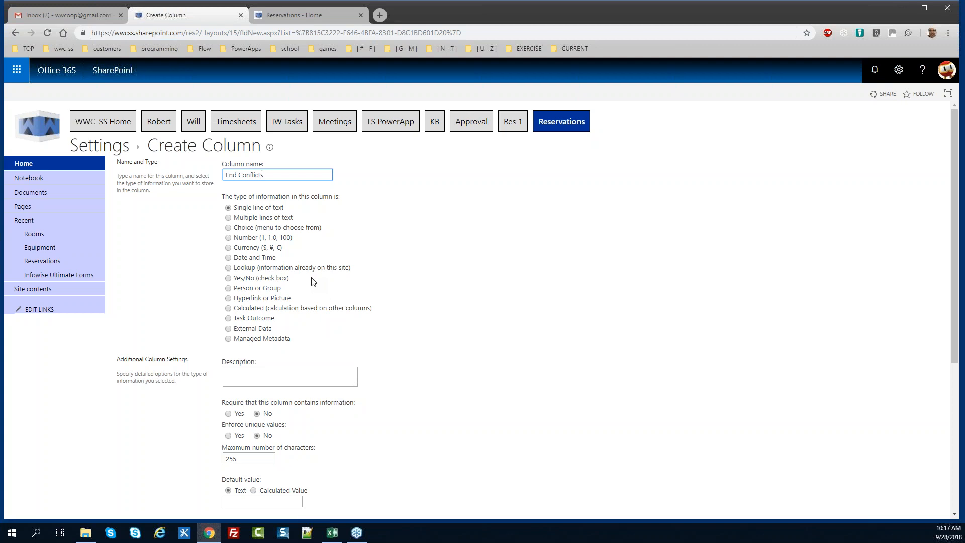
pyautogui.click(229, 238)
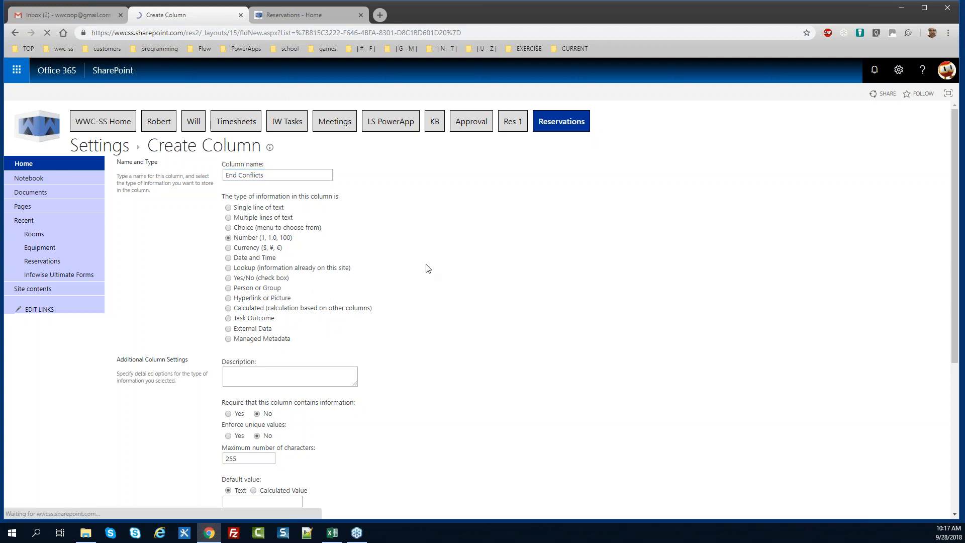
pyautogui.moveTo(956, 204); pyautogui.dragTo(956, 279)
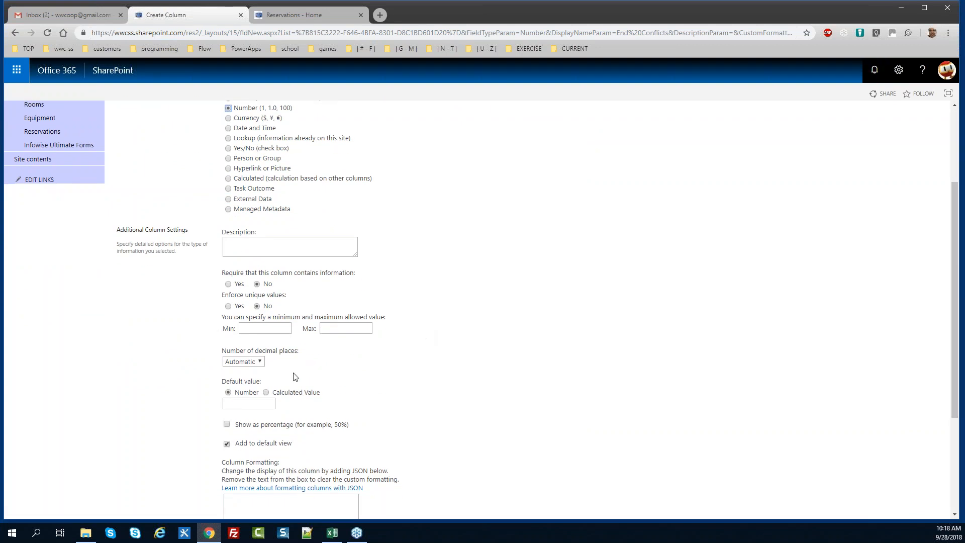
pyautogui.click(260, 363)
pyautogui.click(258, 377)
pyautogui.click(226, 443)
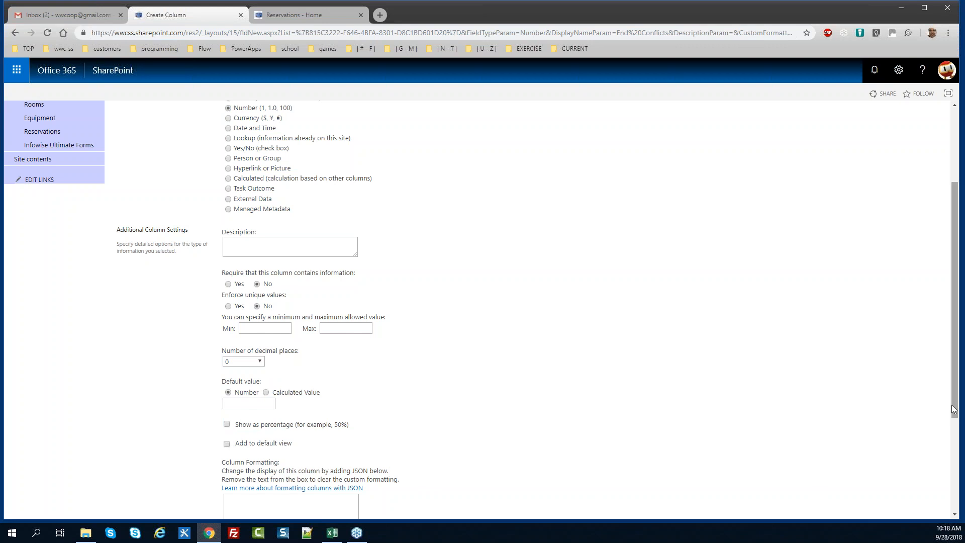
pyautogui.moveTo(950, 413); pyautogui.dragTo(950, 505)
pyautogui.click(875, 466)
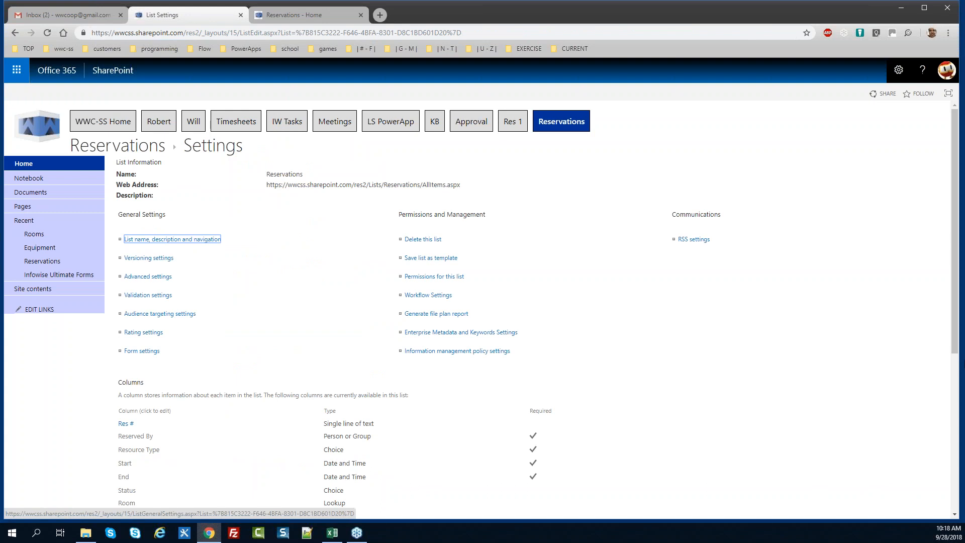
# Create a column named Resource, keeping the Single line of text type, and save it
pyautogui.scroll(-4, 508, 403)
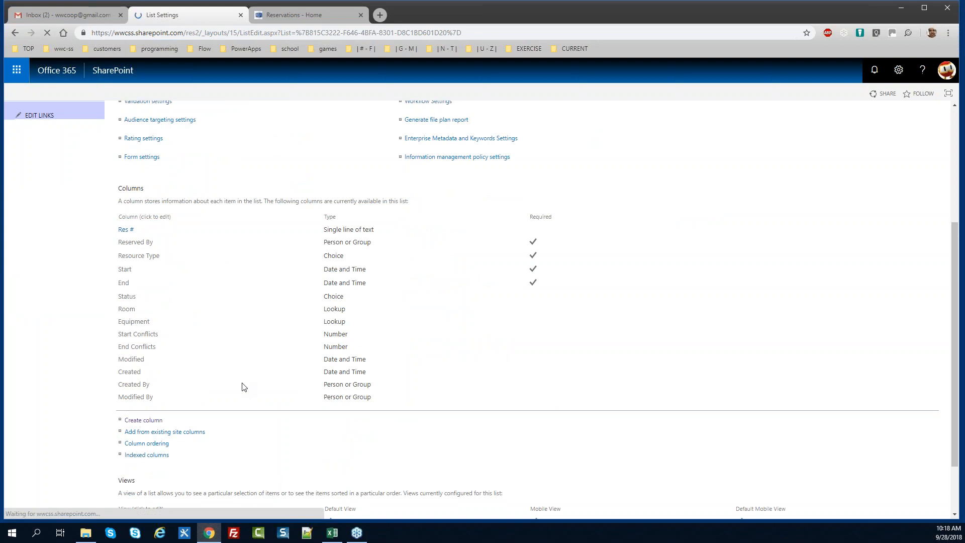
pyautogui.click(143, 421)
pyautogui.write('Resource')
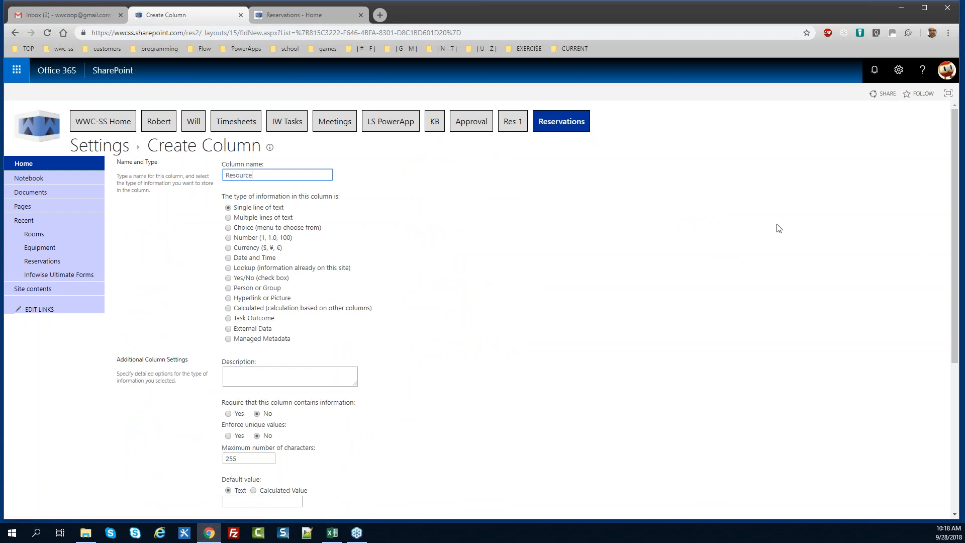
pyautogui.moveTo(956, 241); pyautogui.dragTo(958, 281)
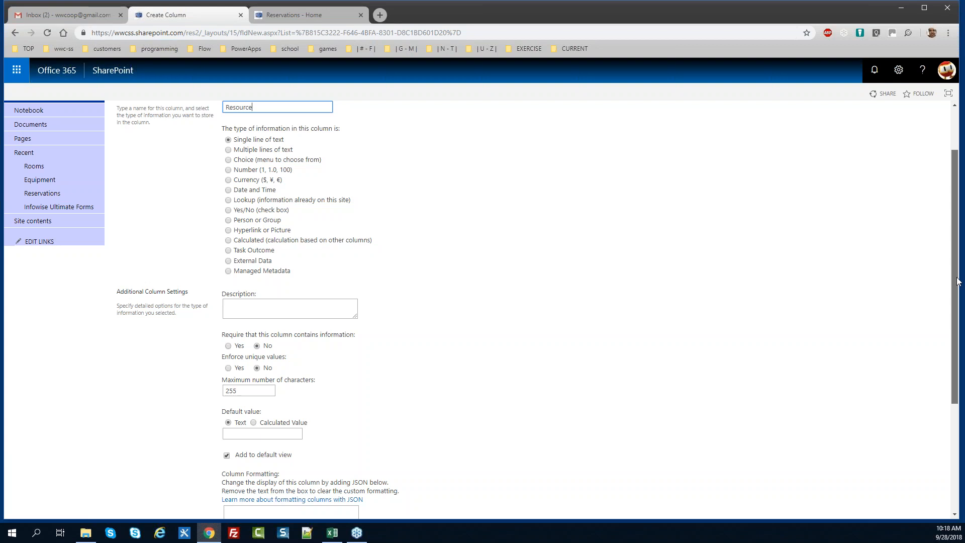
pyautogui.scroll(-2, 958, 281)
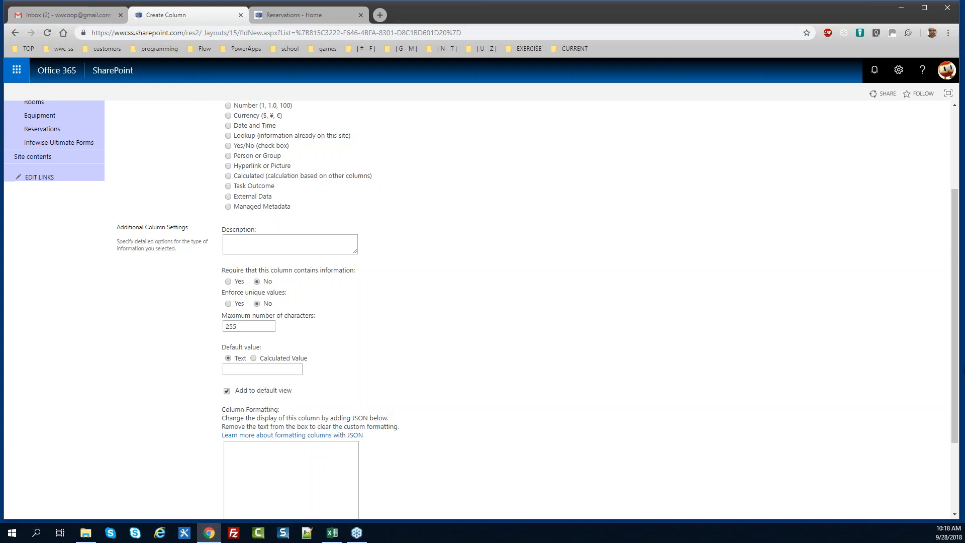
pyautogui.moveTo(955, 352); pyautogui.dragTo(960, 445)
pyautogui.click(878, 463)
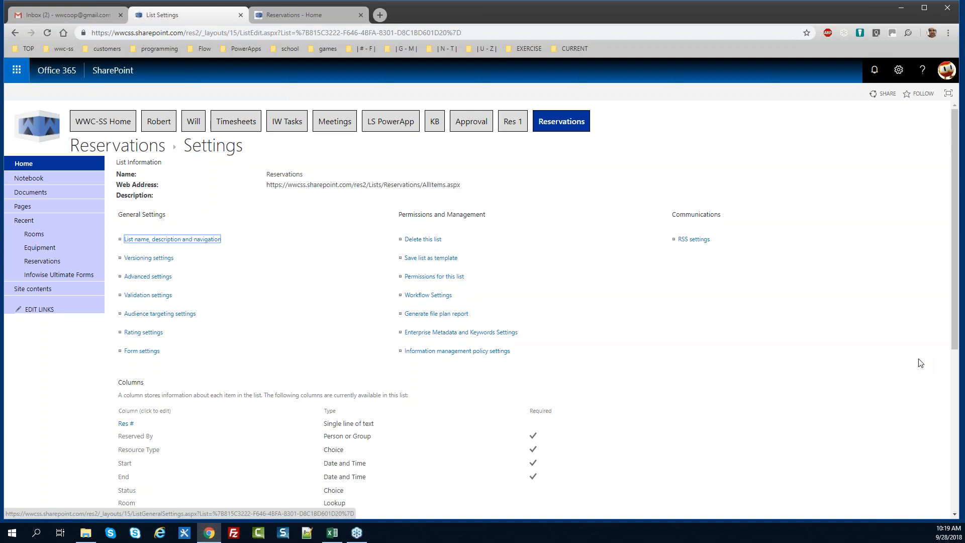
# Start a new column named Duration of type Calculated, with the cursor in the Formula box
pyautogui.moveTo(956, 254); pyautogui.dragTo(963, 367)
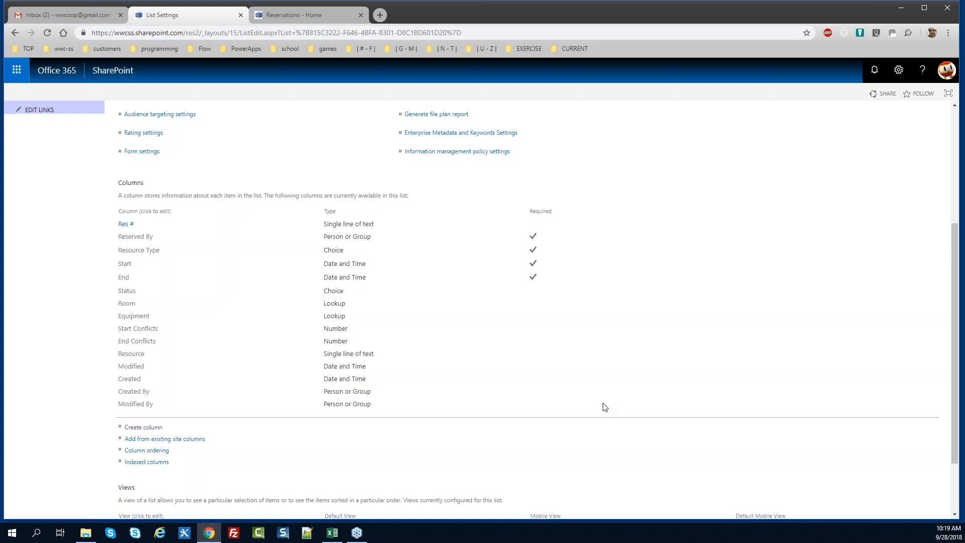
pyautogui.click(151, 428)
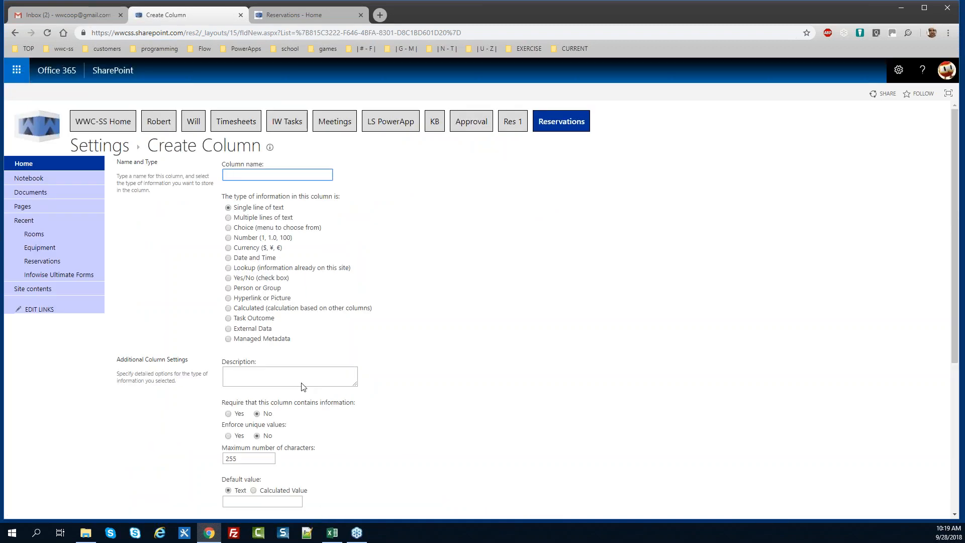
pyautogui.write('Duration')
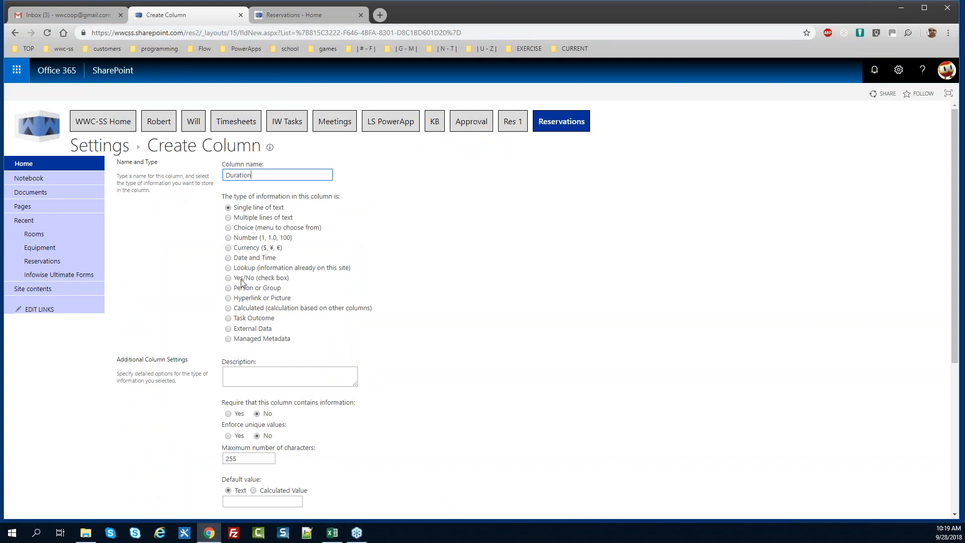
pyautogui.click(228, 308)
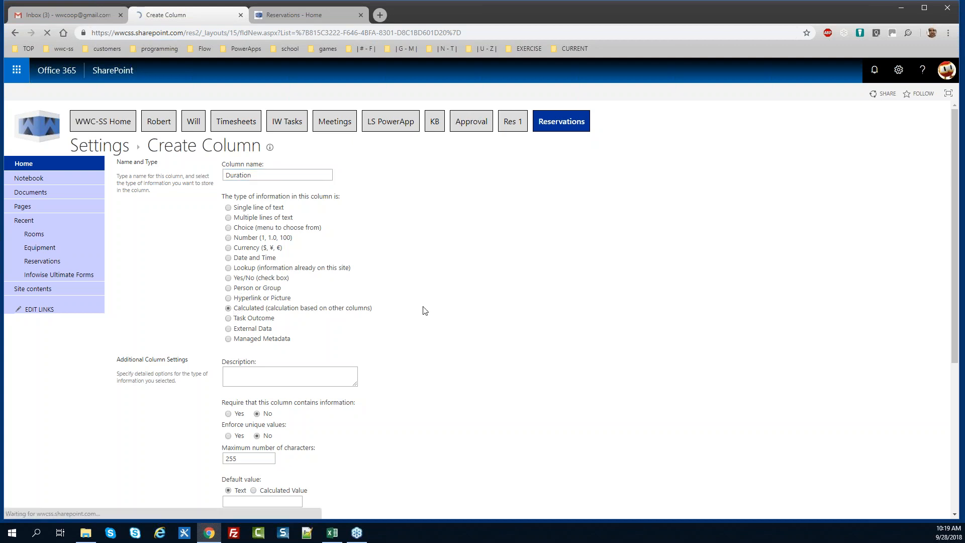
pyautogui.moveTo(954, 278); pyautogui.dragTo(956, 340)
pyautogui.click(280, 324)
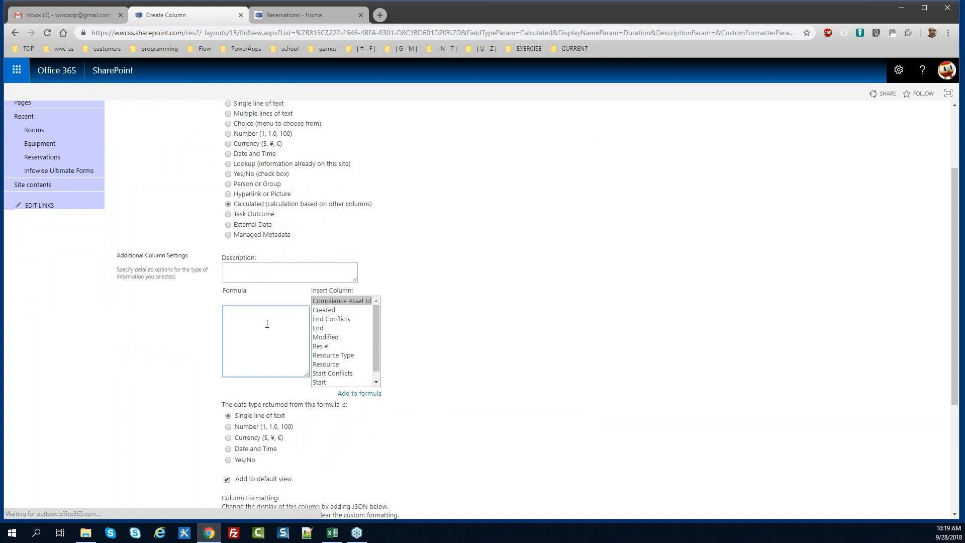
# Enter the formula End-Start, return a Number with 2 decimal places, and save Duration
pyautogui.write('En')
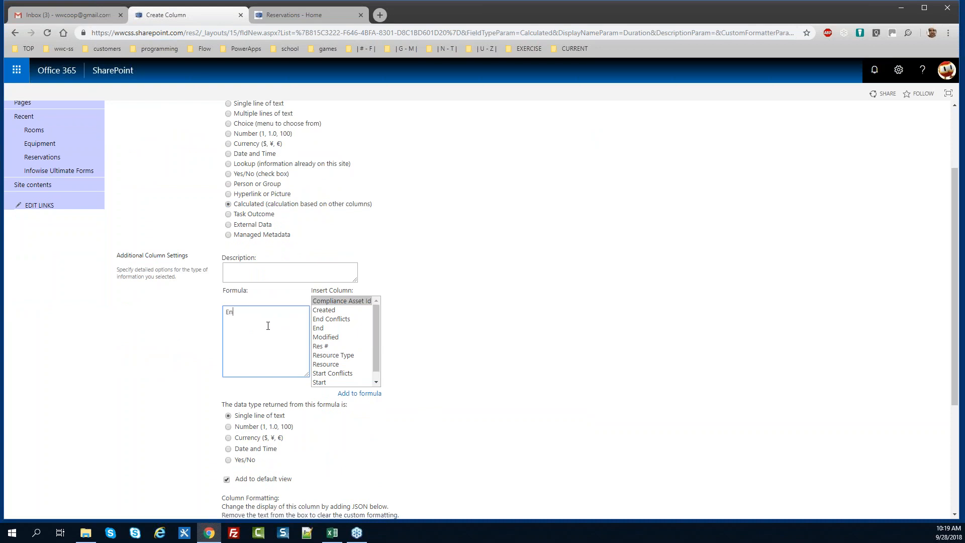
pyautogui.write('d-Start')
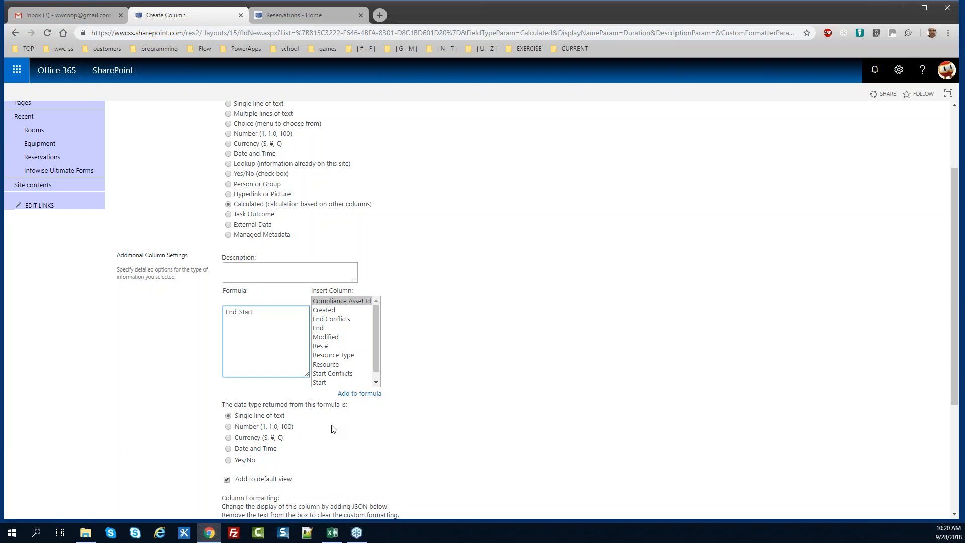
pyautogui.click(229, 427)
pyautogui.moveTo(958, 377); pyautogui.dragTo(957, 432)
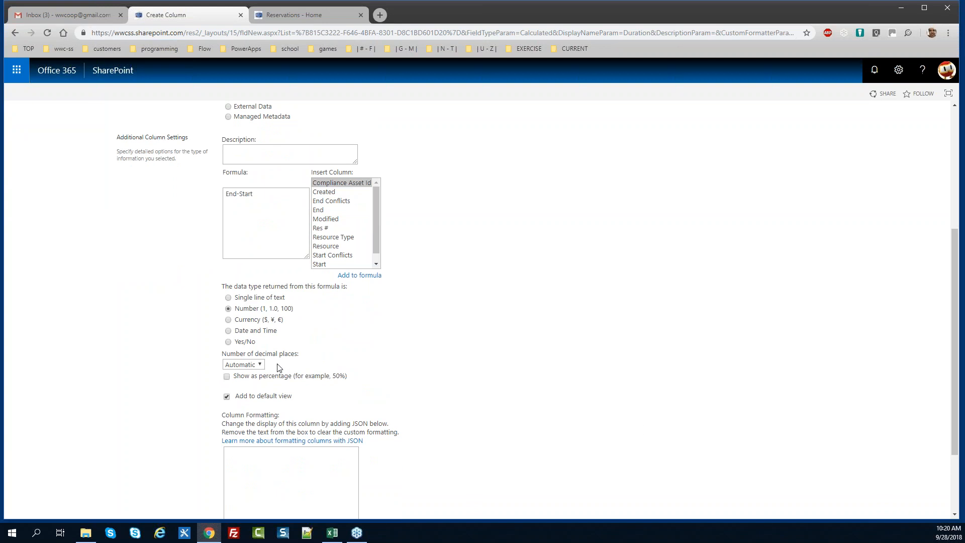
pyautogui.click(261, 366)
pyautogui.click(257, 402)
pyautogui.moveTo(957, 368); pyautogui.dragTo(954, 416)
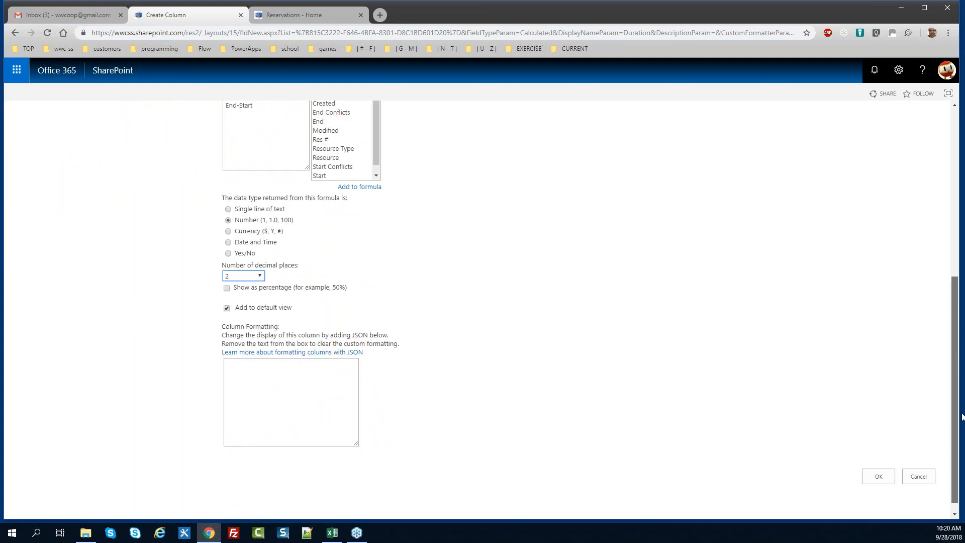
pyautogui.click(888, 475)
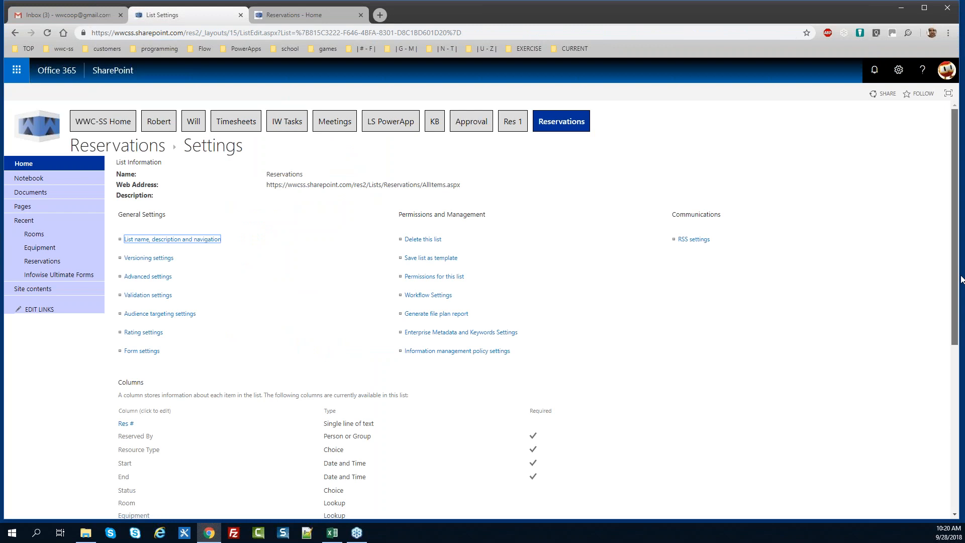
# Create an Attendees Person or Group column allowing People and Groups, excluded from the default view
pyautogui.scroll(-5, 962, 409)
pyautogui.click(140, 378)
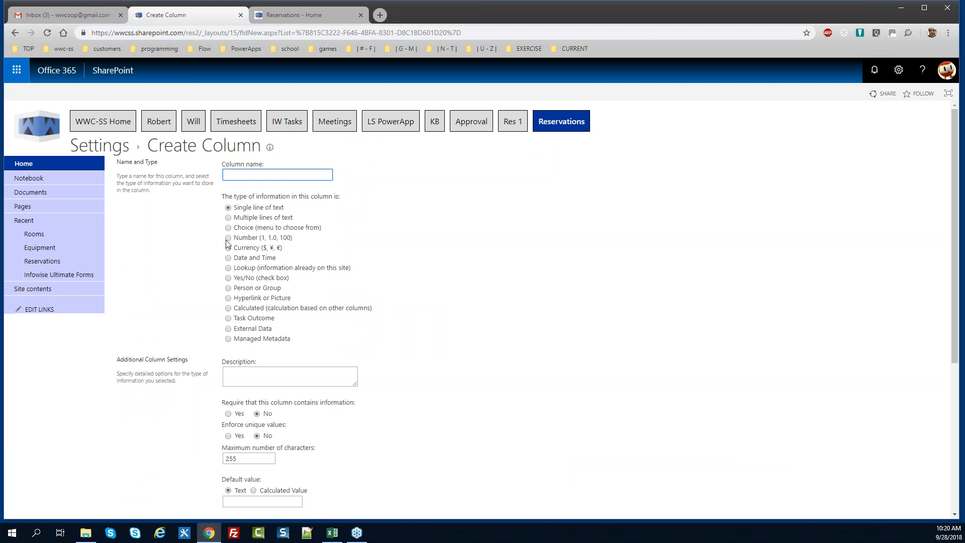
pyautogui.write('Attendees')
pyautogui.click(228, 288)
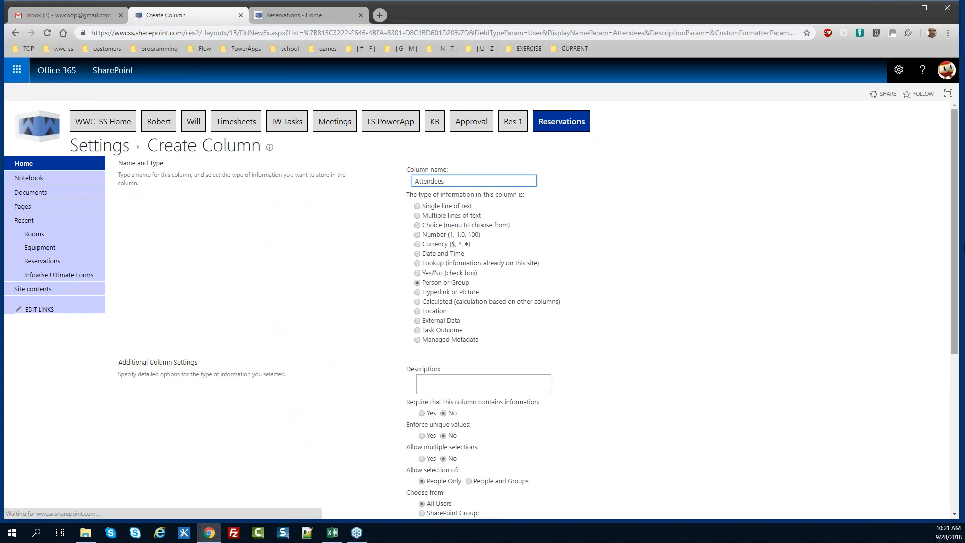
pyautogui.scroll(-3, 895, 262)
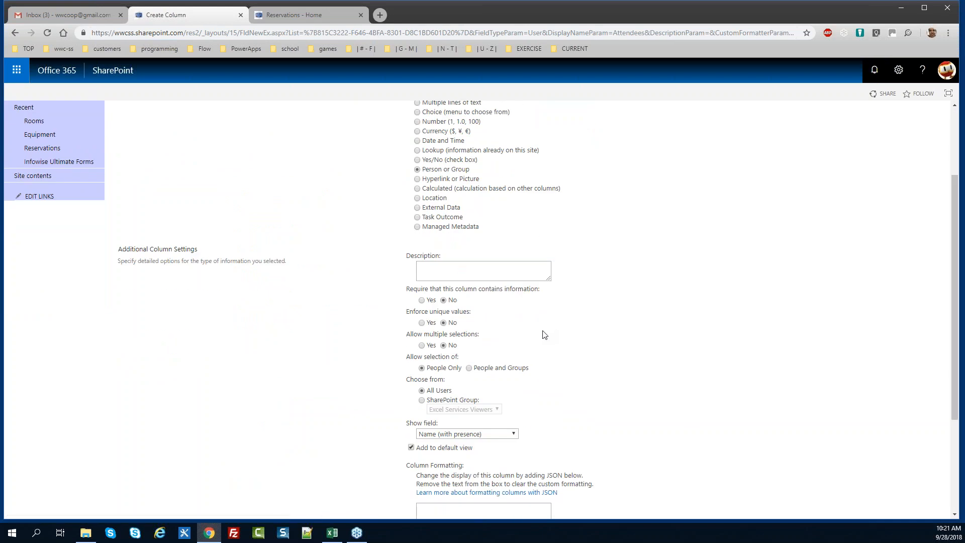
pyautogui.click(469, 368)
pyautogui.moveTo(956, 331); pyautogui.dragTo(954, 357)
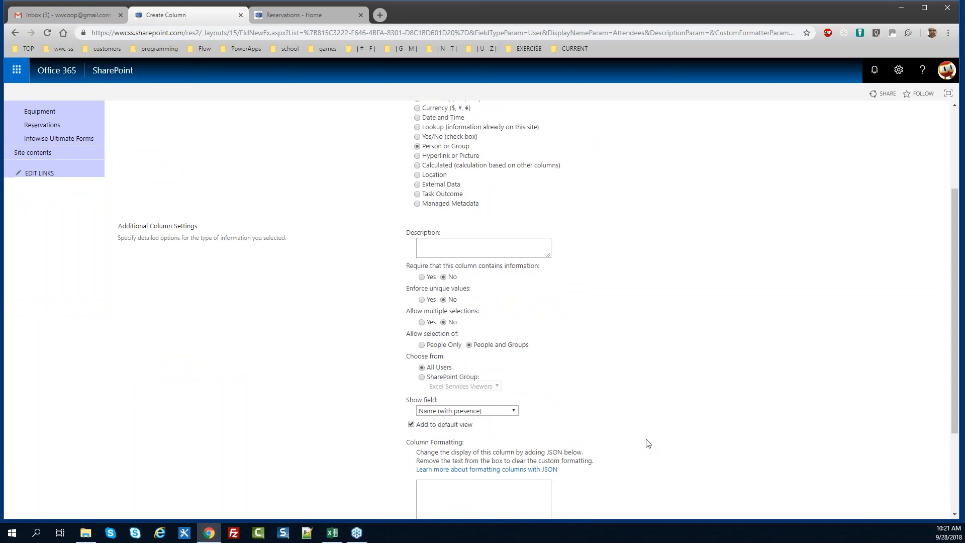
pyautogui.click(410, 424)
pyautogui.moveTo(951, 391); pyautogui.dragTo(937, 317)
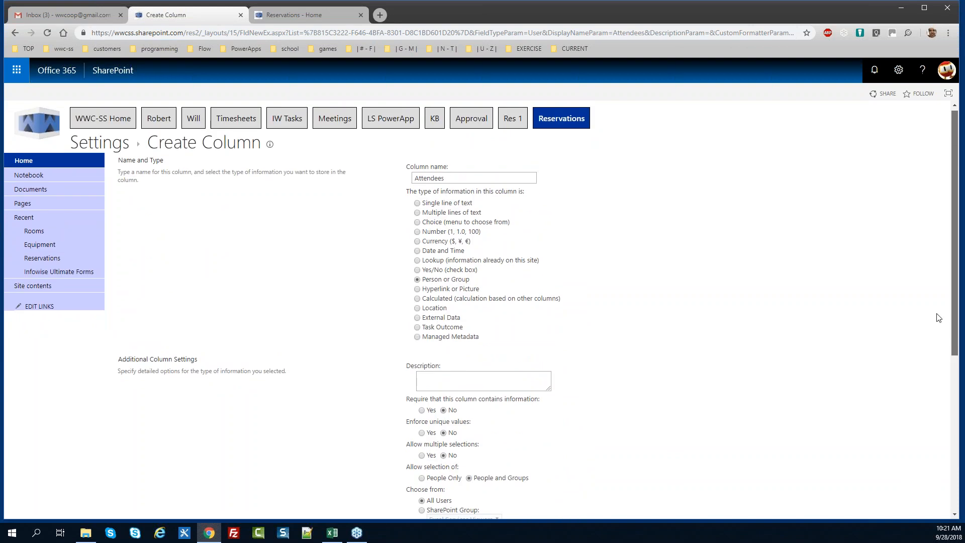
pyautogui.moveTo(938, 318); pyautogui.dragTo(951, 471)
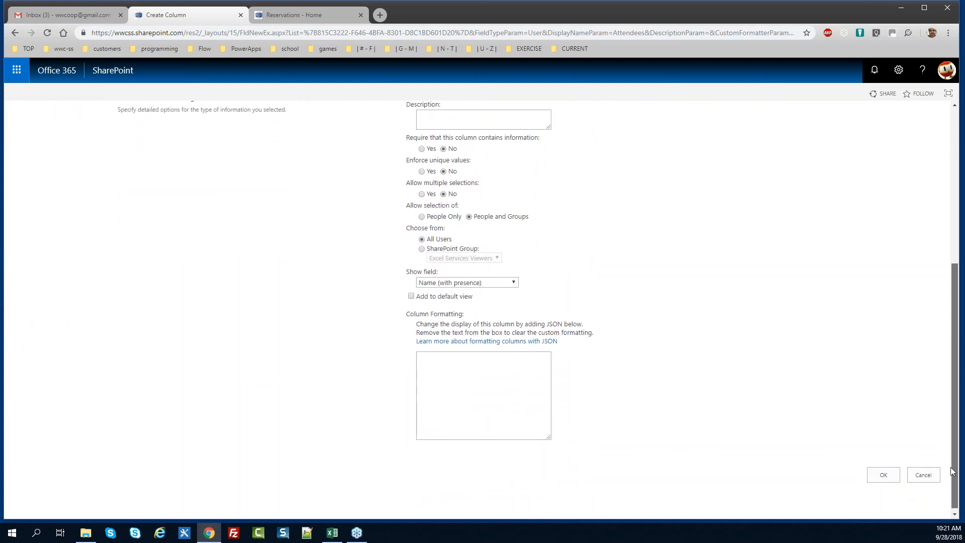
pyautogui.click(890, 475)
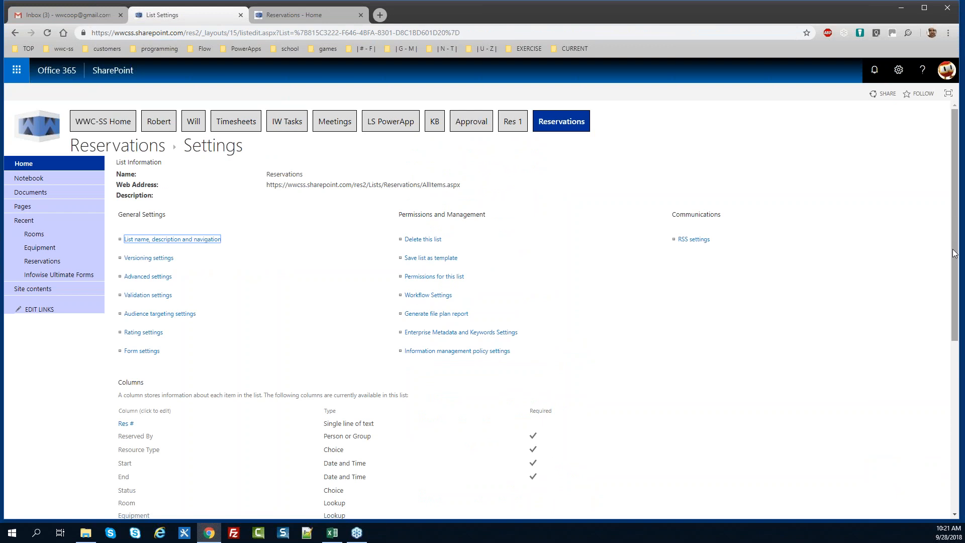
# Start another new column from the Reservations list's Columns section
pyautogui.moveTo(954, 253); pyautogui.dragTo(945, 403)
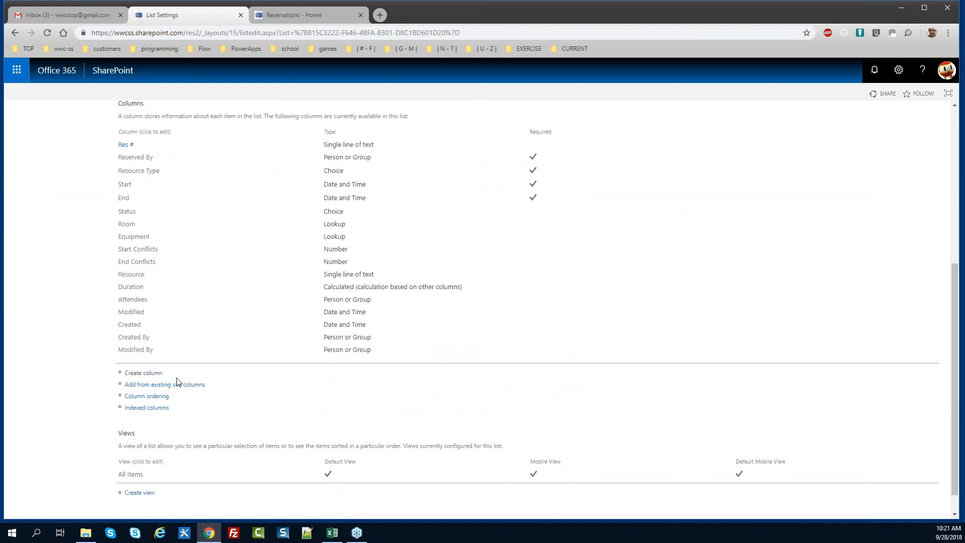
pyautogui.click(149, 373)
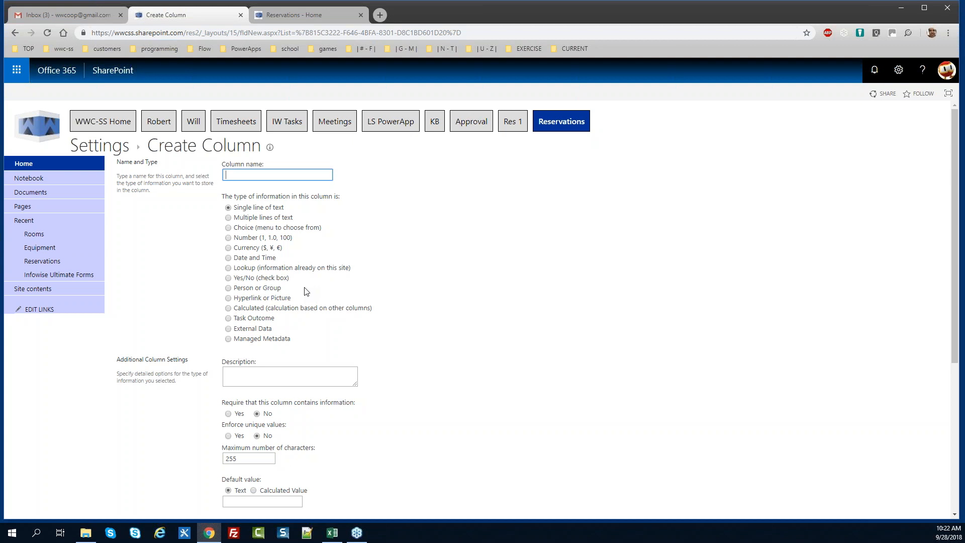
# Name the new column Month and set its type to Calculated
pyautogui.write('Month')
pyautogui.click(245, 308)
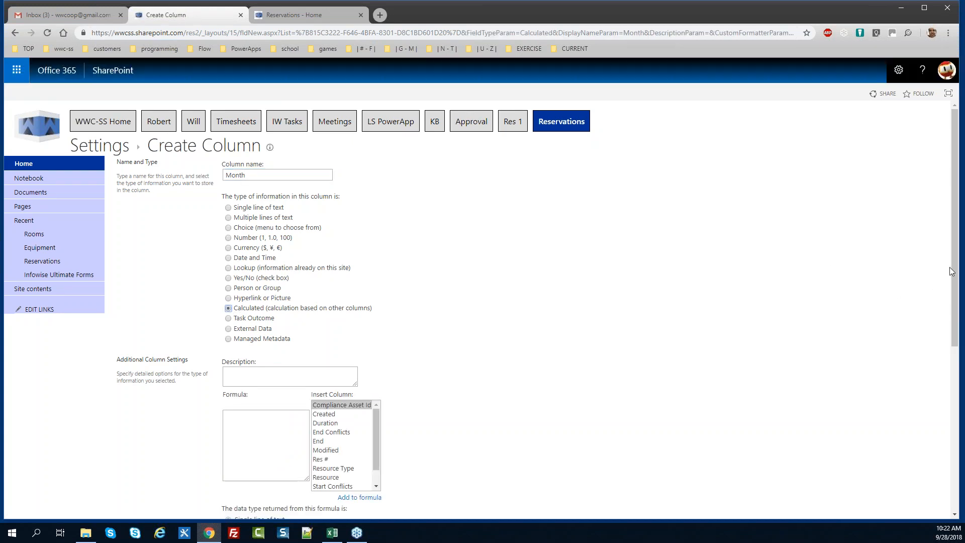
pyautogui.moveTo(953, 273); pyautogui.dragTo(957, 324)
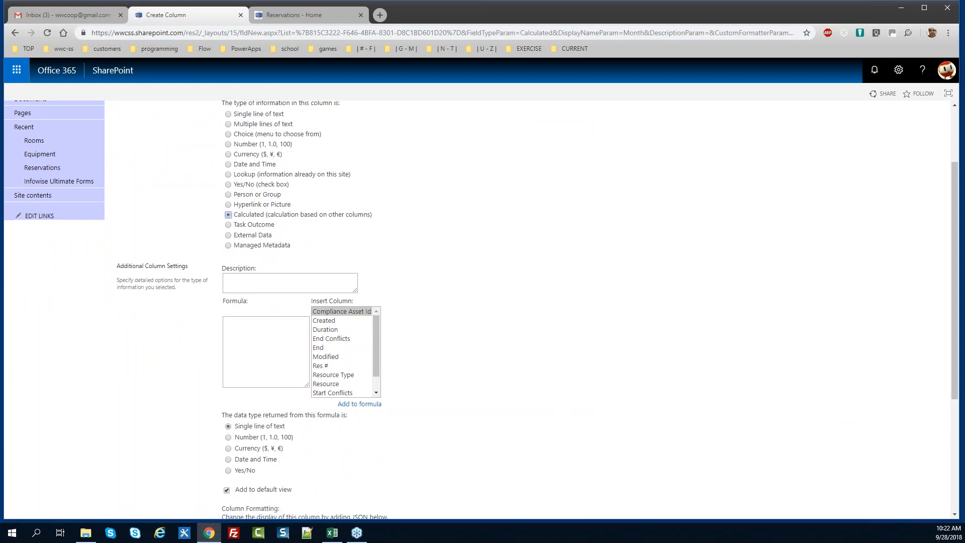
# Paste the formula =TEXT(Start,"mm")&" "&TEXT(Start,"mmm") from Excel, remove stray quotes, and save
pyautogui.hotkey('alt', 'Tab')
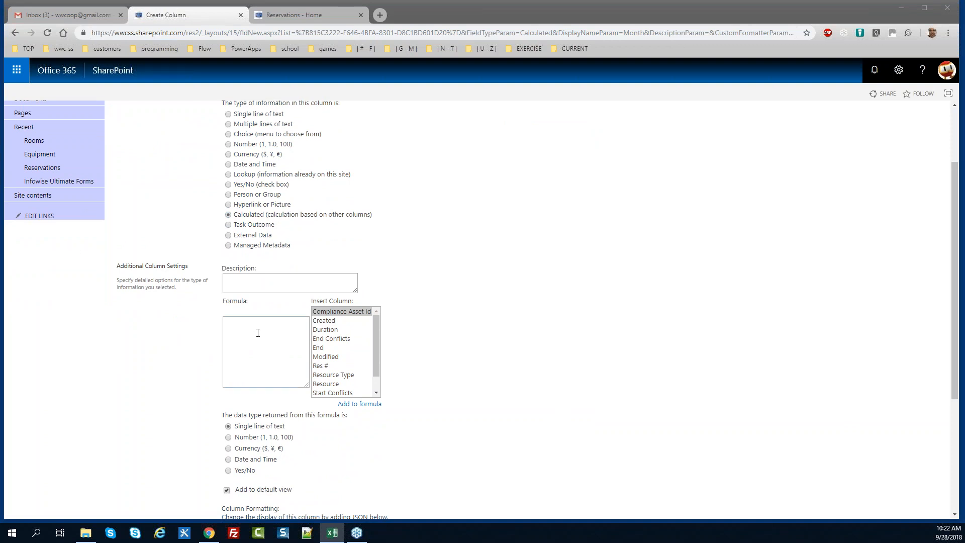
pyautogui.click(264, 338)
pyautogui.write('"=TEXT(Start,"mm")&" "&TEXT(Start,"mmm")"')
pyautogui.click(229, 322)
pyautogui.press('BackSpace')
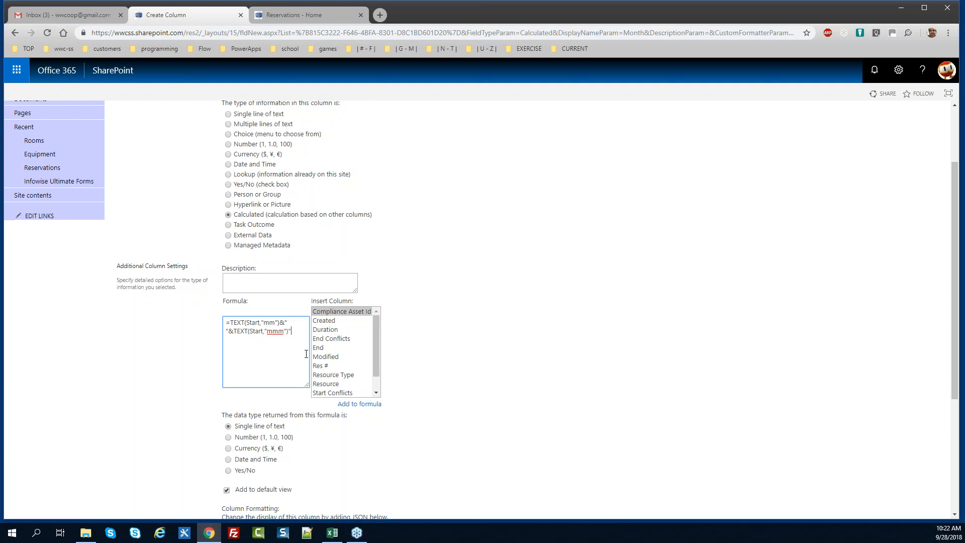
pyautogui.click(300, 349)
pyautogui.press('BackSpace')
pyautogui.moveTo(957, 372); pyautogui.dragTo(956, 485)
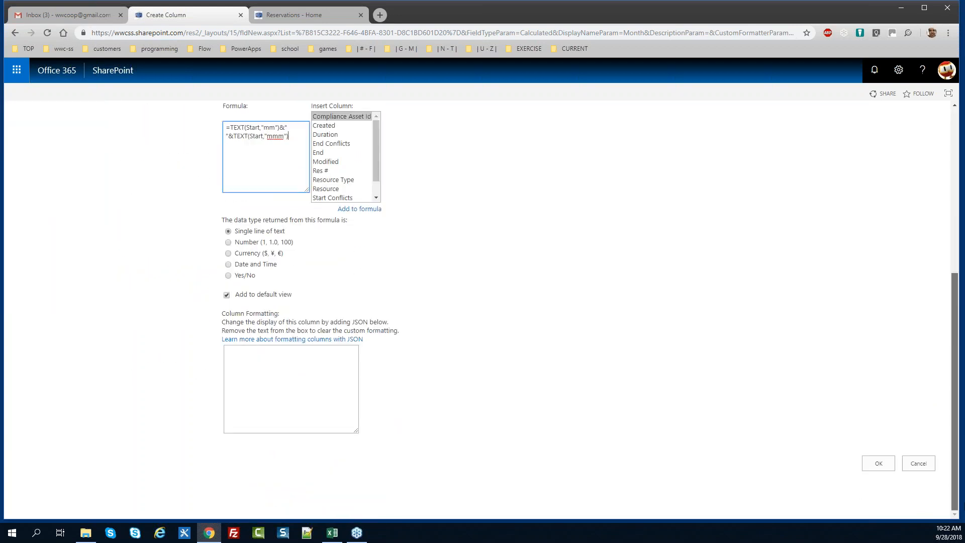
pyautogui.click(885, 463)
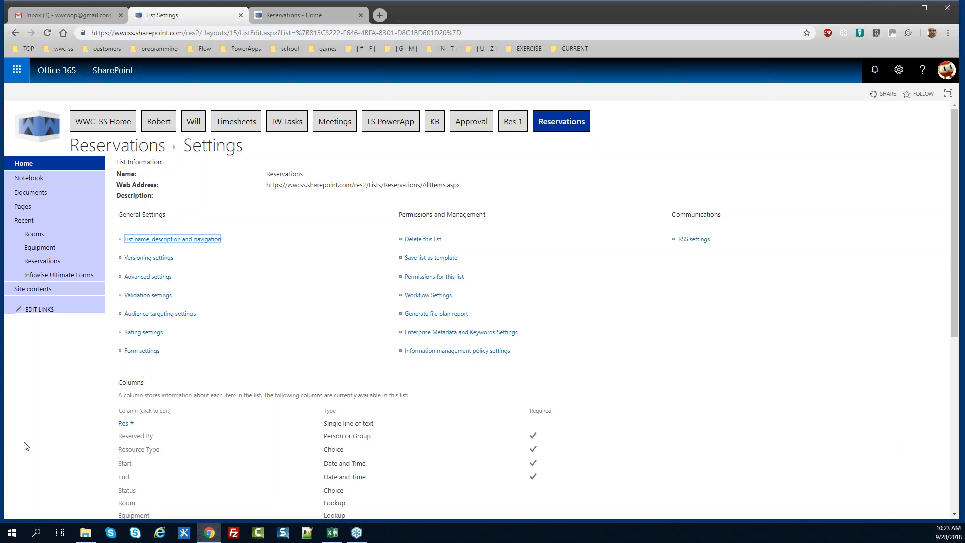
# Return to the Reservations list and launch Infowise Ultimate Forms from the List ribbon's Design
pyautogui.hotkey('alt', 'Tab')
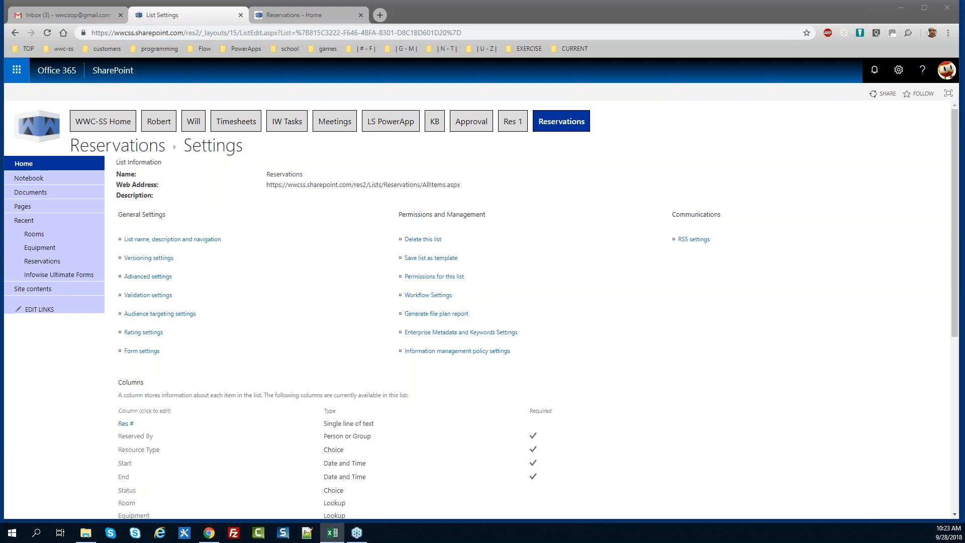
pyautogui.click(126, 150)
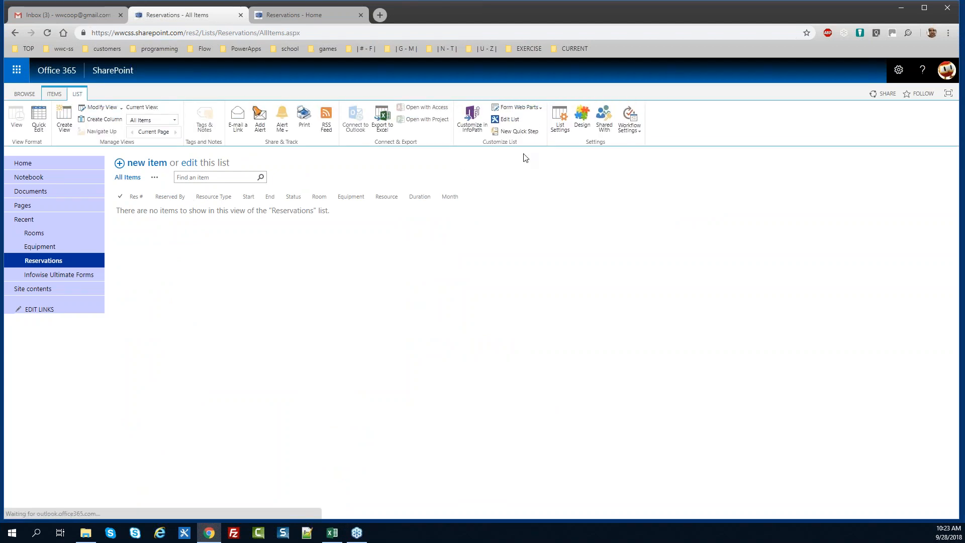
pyautogui.click(582, 120)
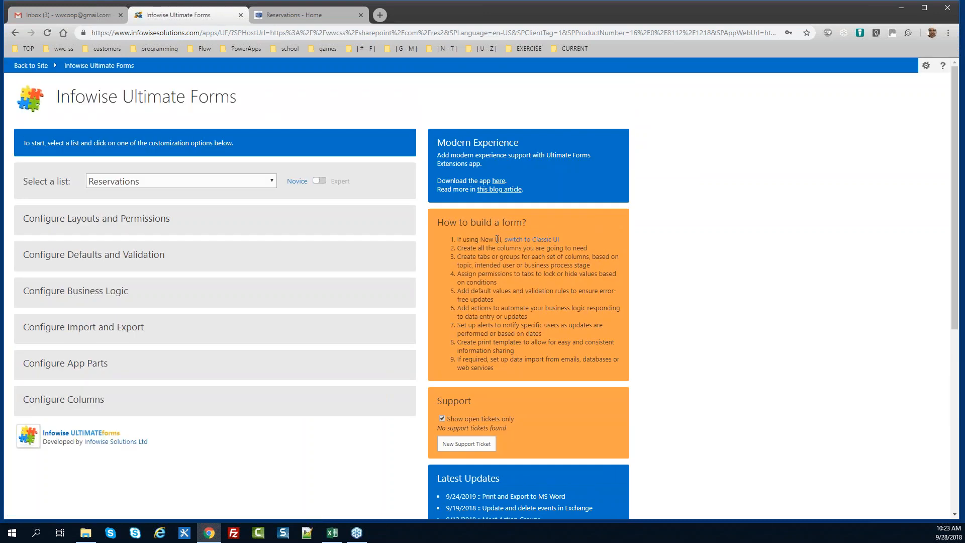
# In Color choice settings, select the Resource Type column and enable Show as icon
pyautogui.click(96, 400)
pyautogui.moveTo(953, 301); pyautogui.dragTo(953, 439)
pyautogui.click(151, 407)
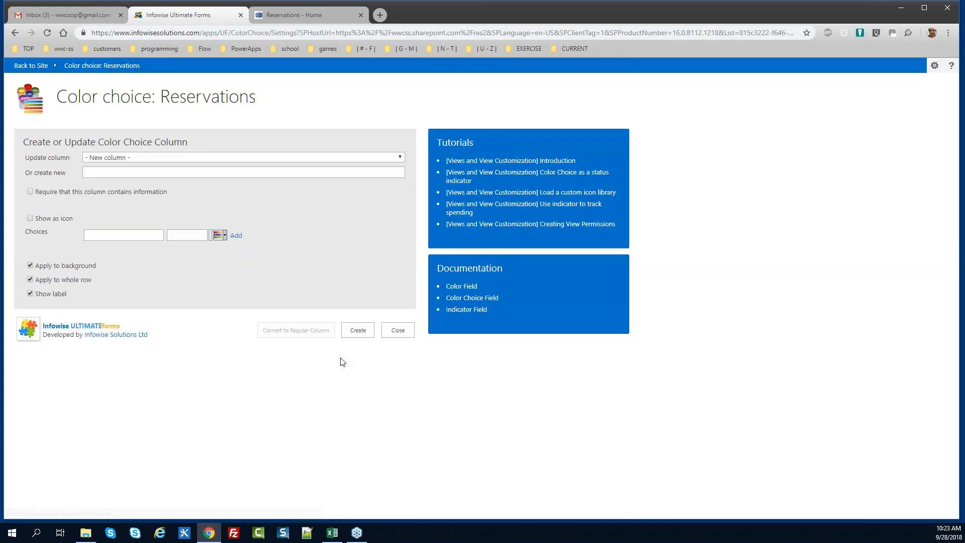
pyautogui.click(159, 156)
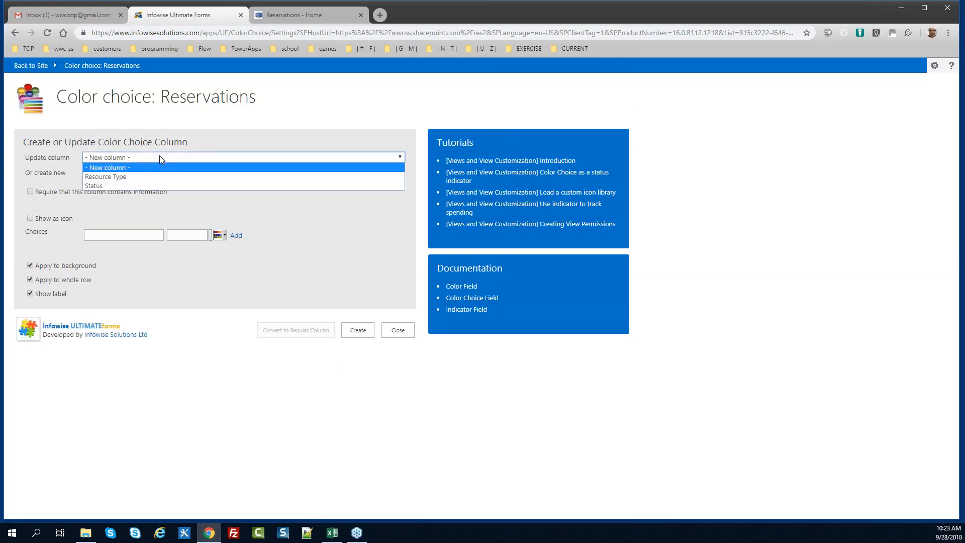
pyautogui.click(164, 177)
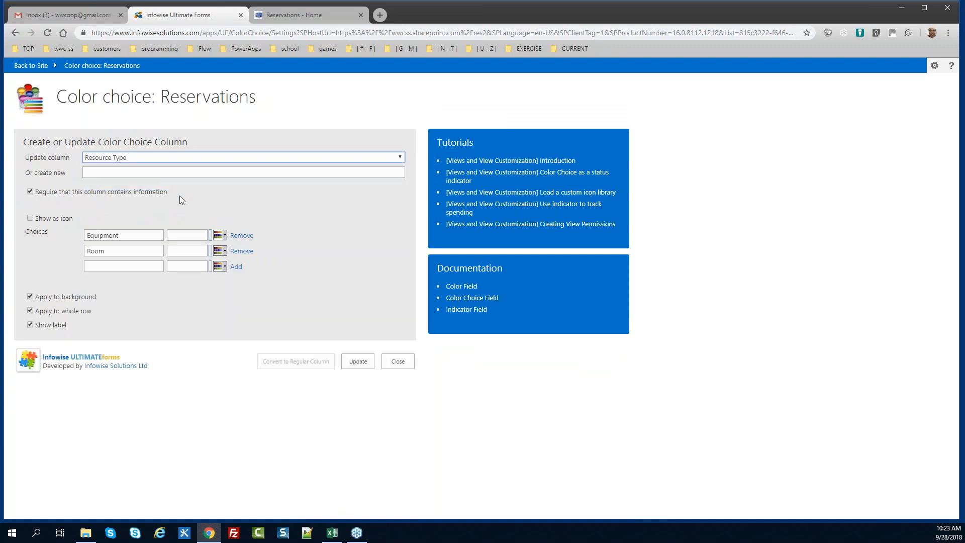
pyautogui.click(30, 218)
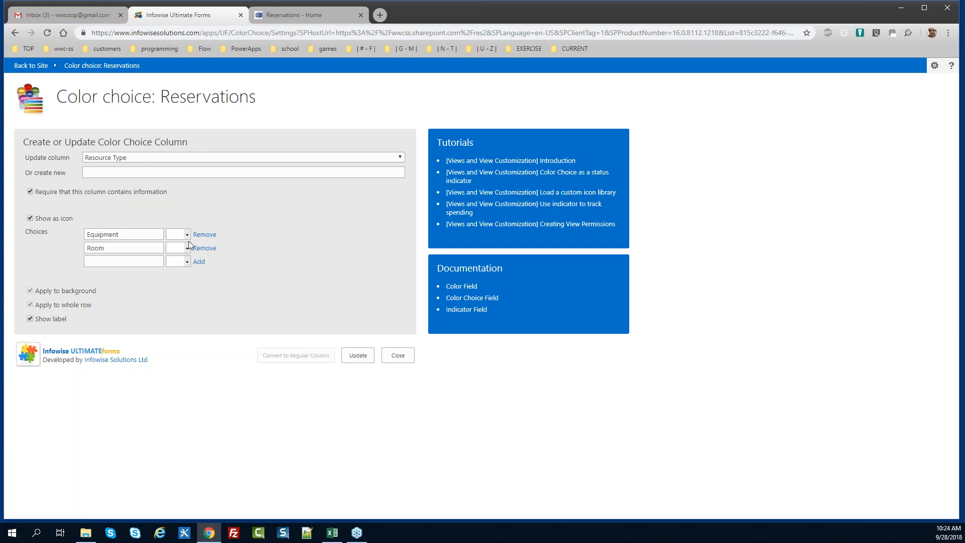
# Assign an E icon to Equipment and a purple R icon to Room, hide labels, and update
pyautogui.click(187, 235)
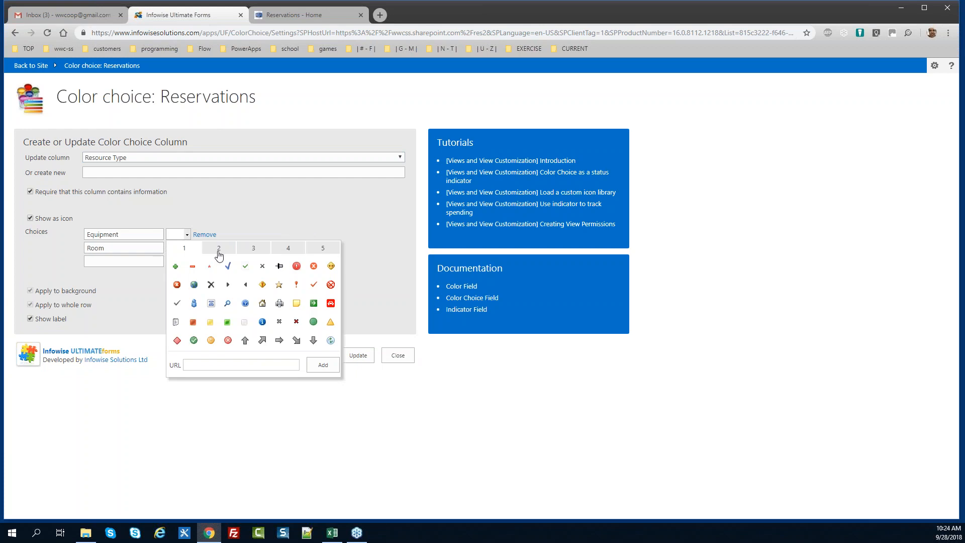
pyautogui.click(219, 249)
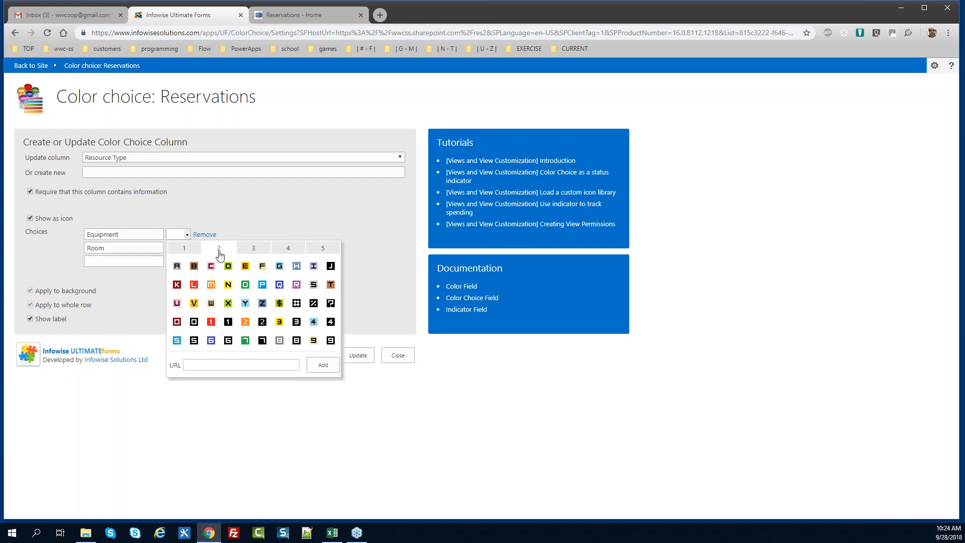
pyautogui.click(245, 267)
pyautogui.click(187, 248)
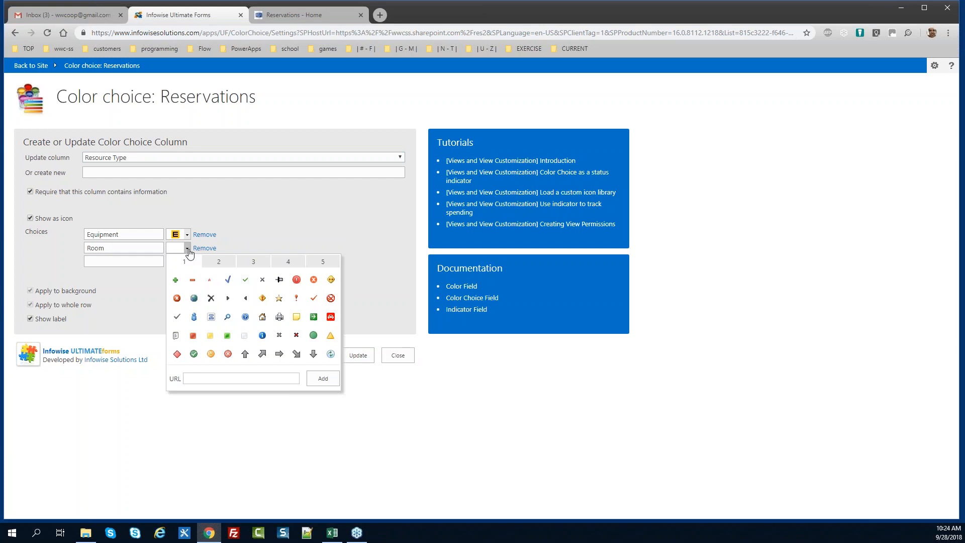
pyautogui.click(218, 262)
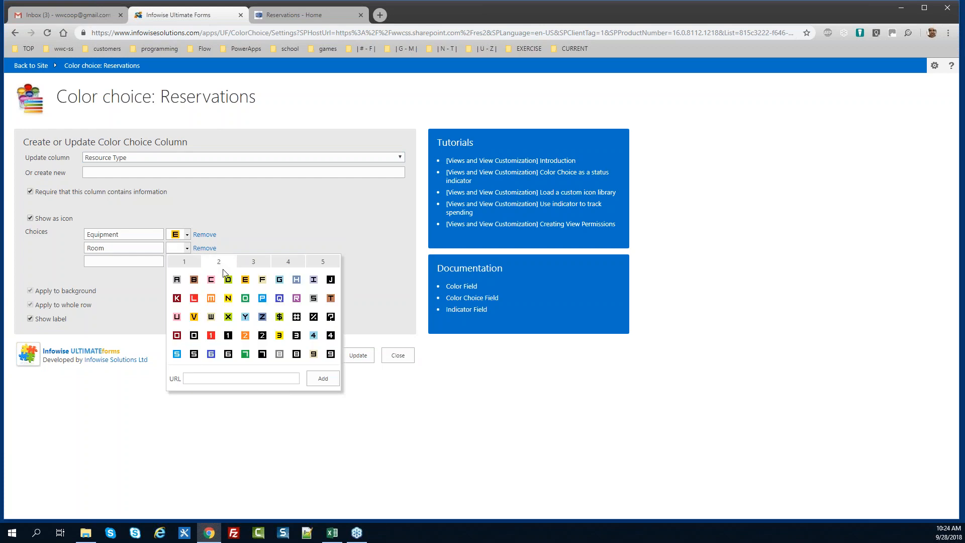
pyautogui.click(296, 298)
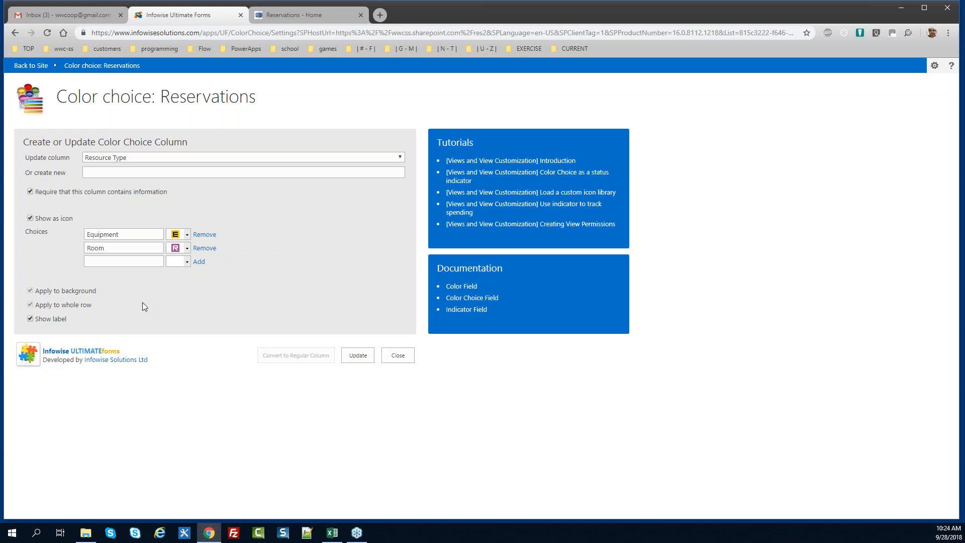
pyautogui.click(30, 319)
pyautogui.click(355, 355)
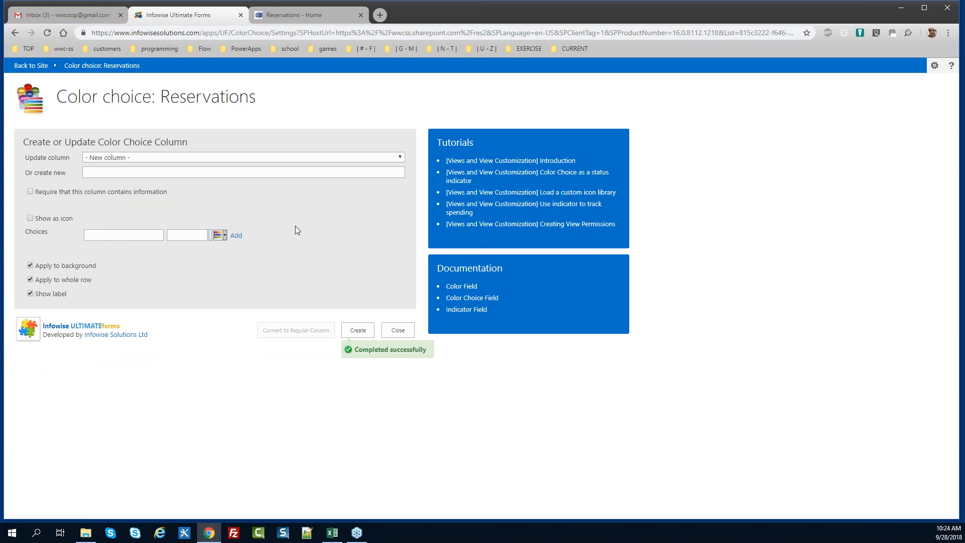
# Select the Status column, enable Show as icon, and give Requested a blue right-arrow icon
pyautogui.click(204, 158)
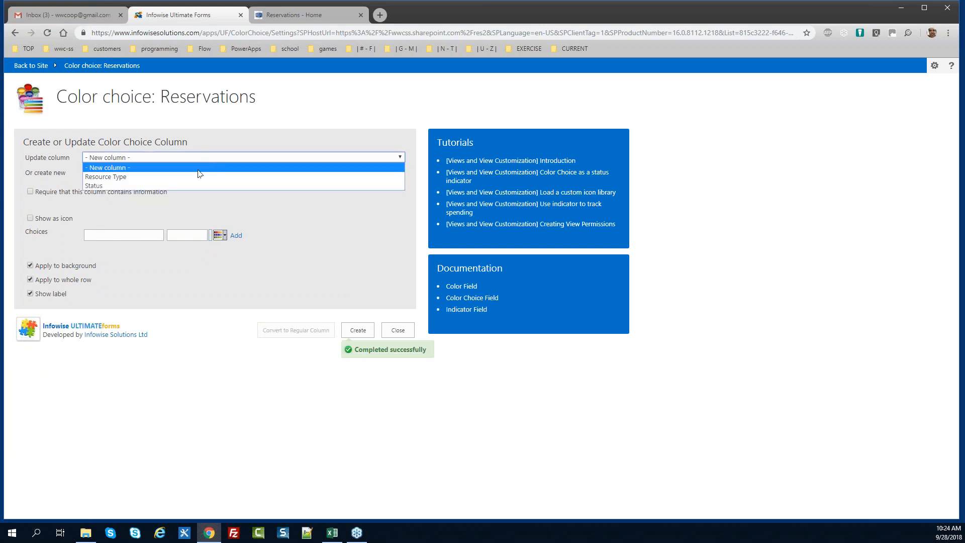
pyautogui.click(188, 186)
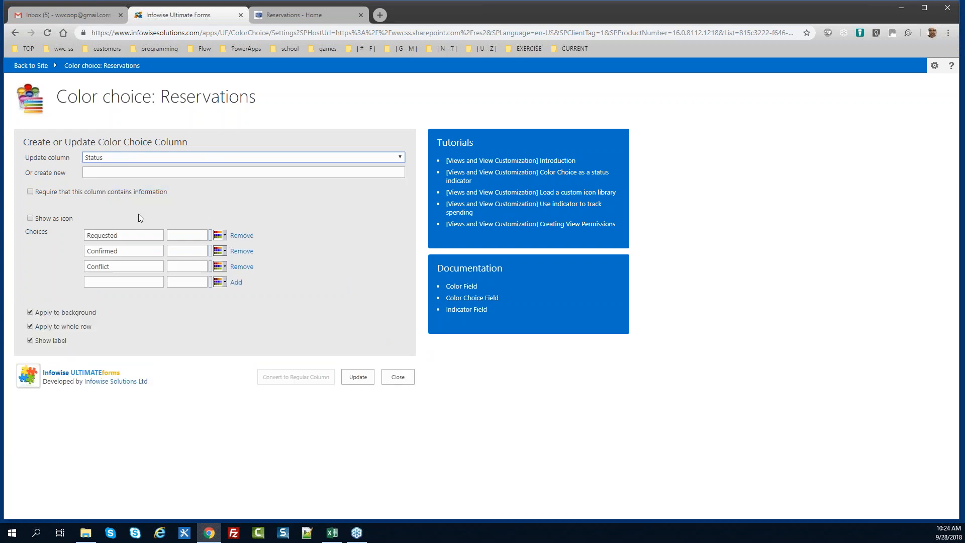
pyautogui.click(30, 218)
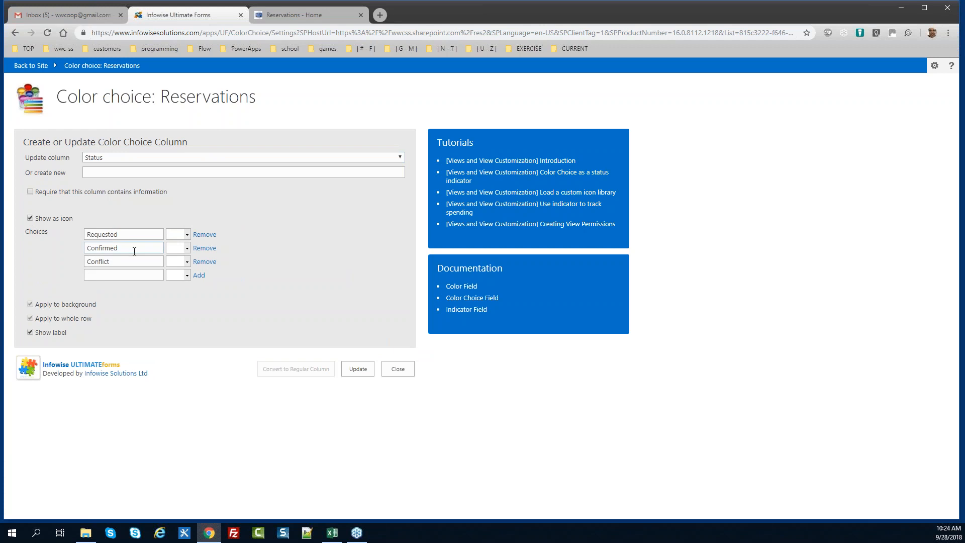
pyautogui.click(187, 236)
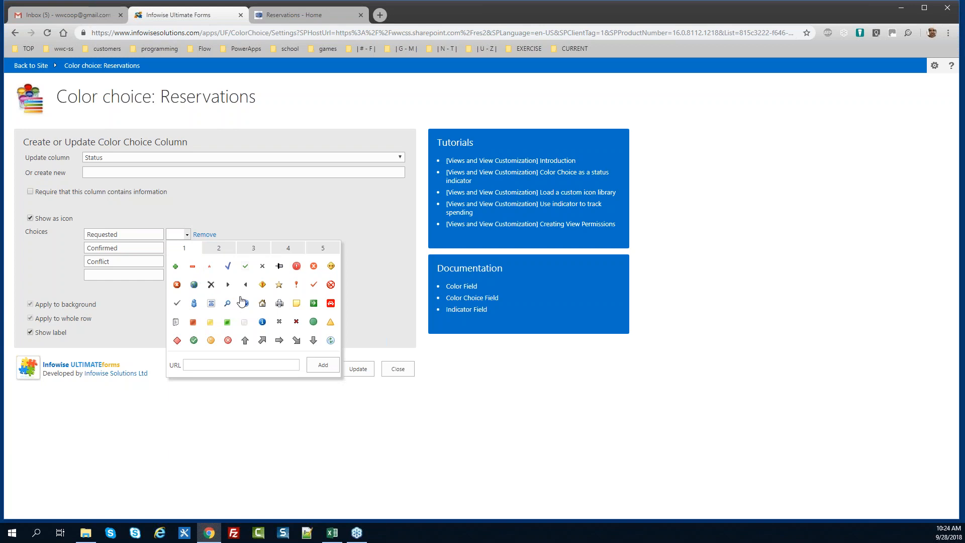
pyautogui.click(229, 252)
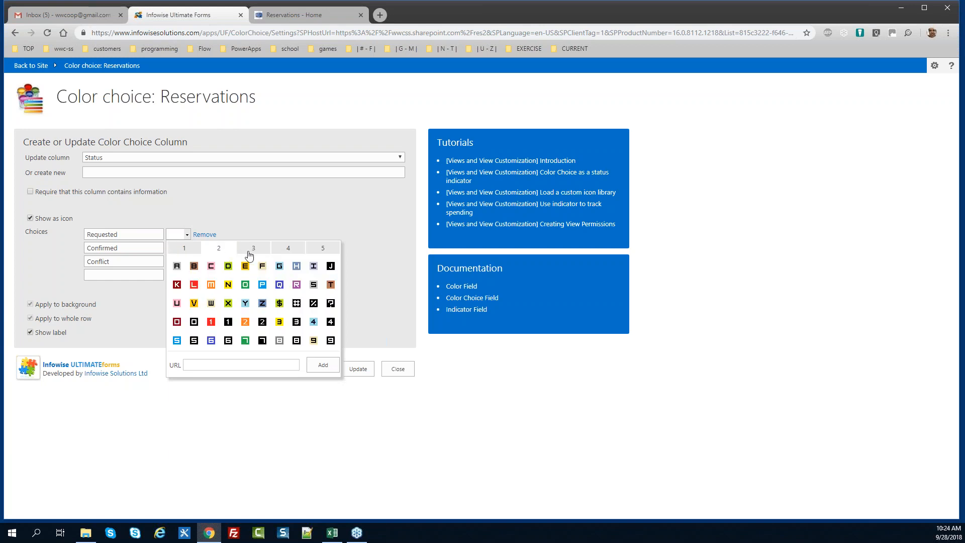
pyautogui.click(251, 251)
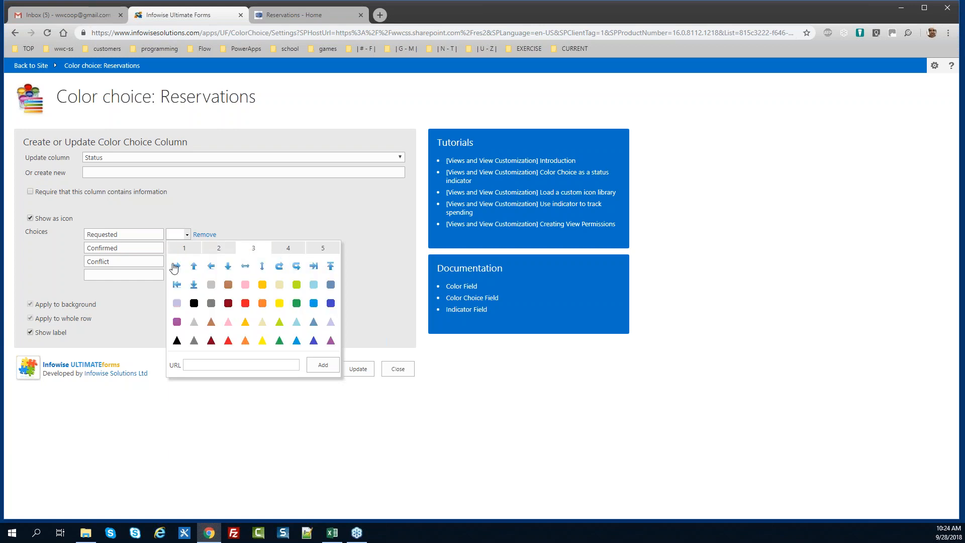
pyautogui.click(175, 266)
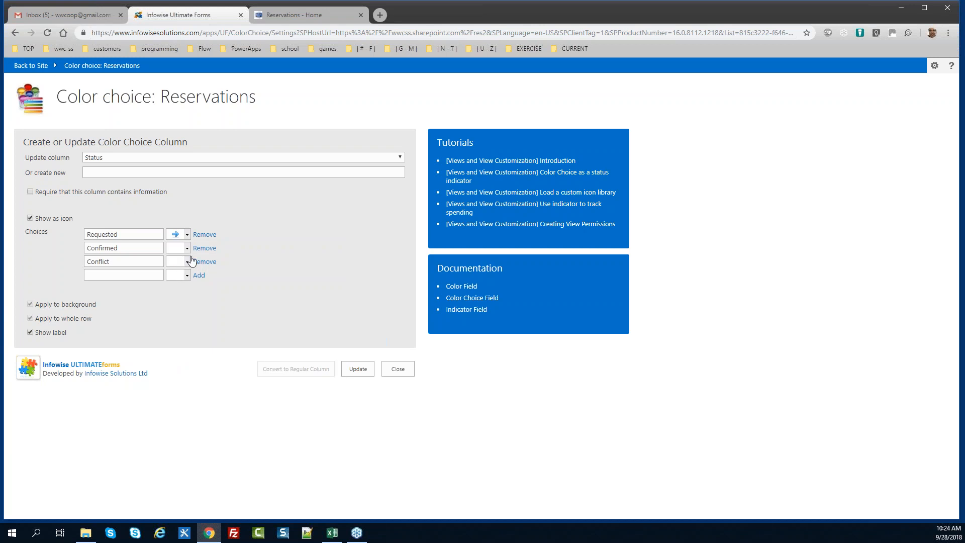
# Give Confirmed a green check and Conflict a red exclamation icon, then update
pyautogui.click(186, 248)
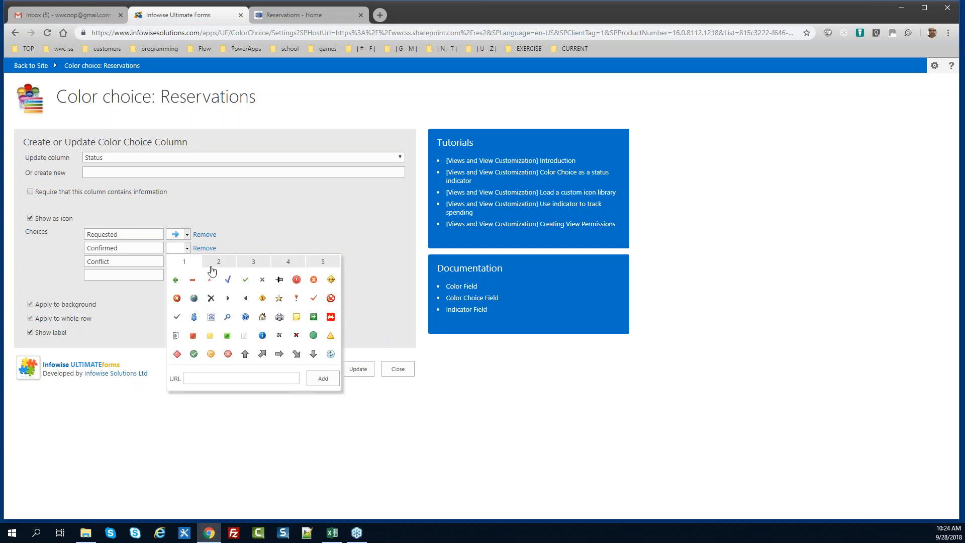
pyautogui.click(194, 355)
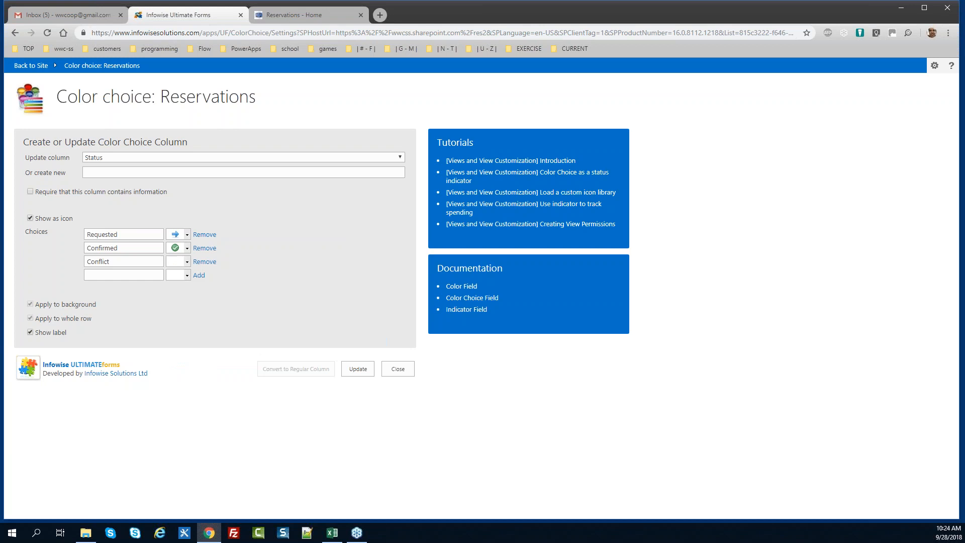
pyautogui.click(186, 264)
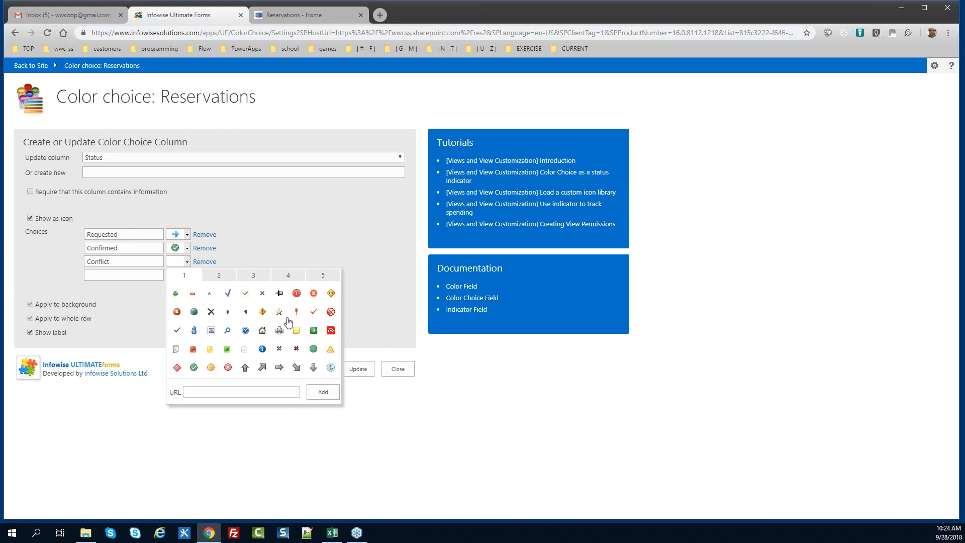
pyautogui.click(296, 294)
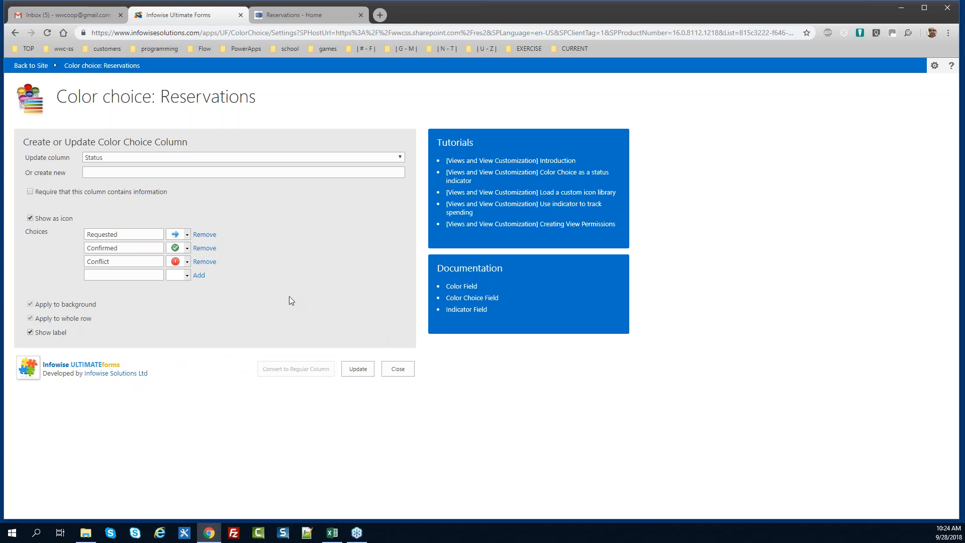
pyautogui.click(357, 369)
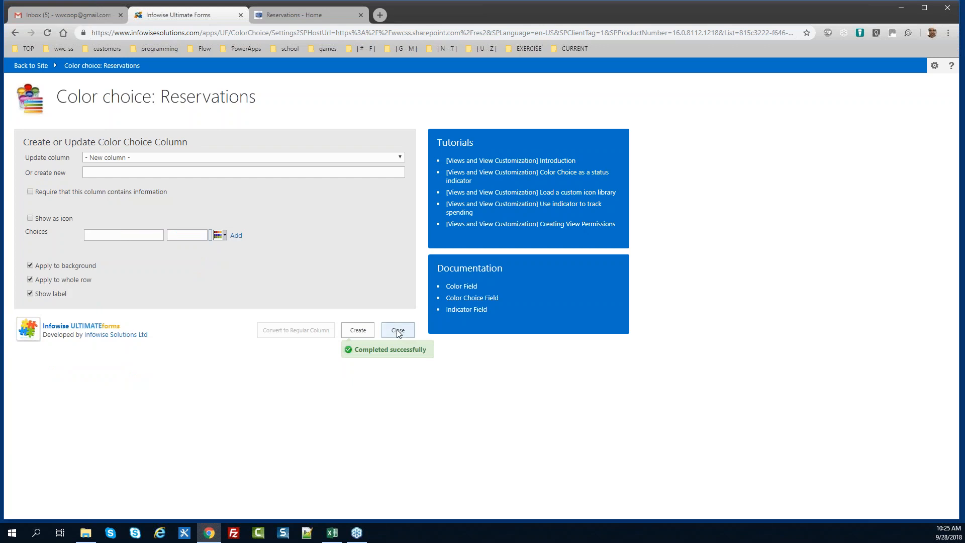
# Close the colour choice settings, review the form-building steps in Excel, and expand Configure Layouts and Permissions
pyautogui.click(397, 330)
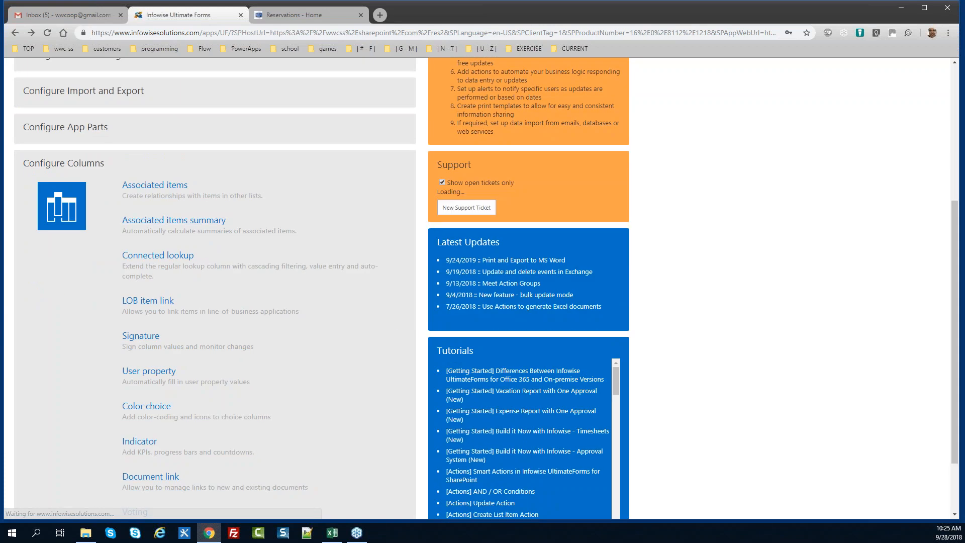
pyautogui.hotkey('alt', 'Tab')
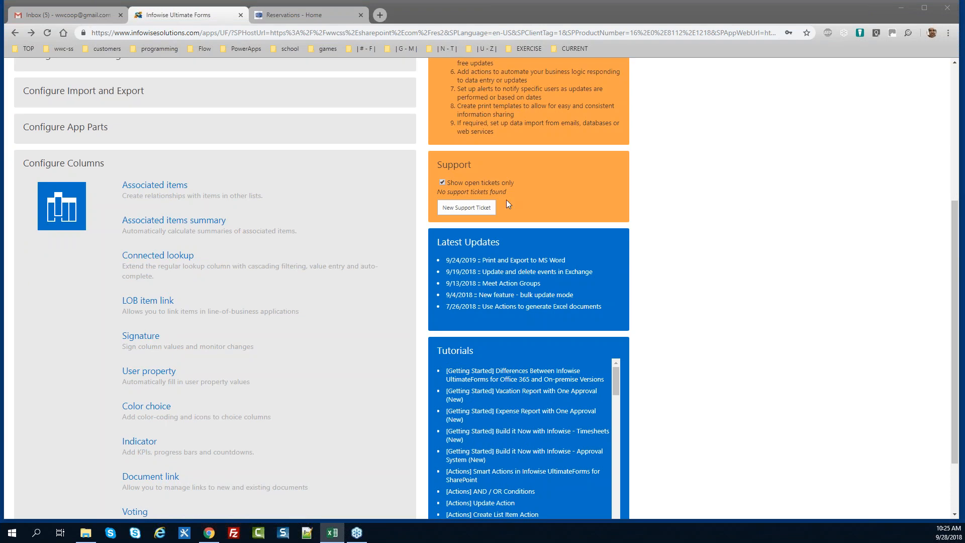
pyautogui.moveTo(956, 255); pyautogui.dragTo(948, 155)
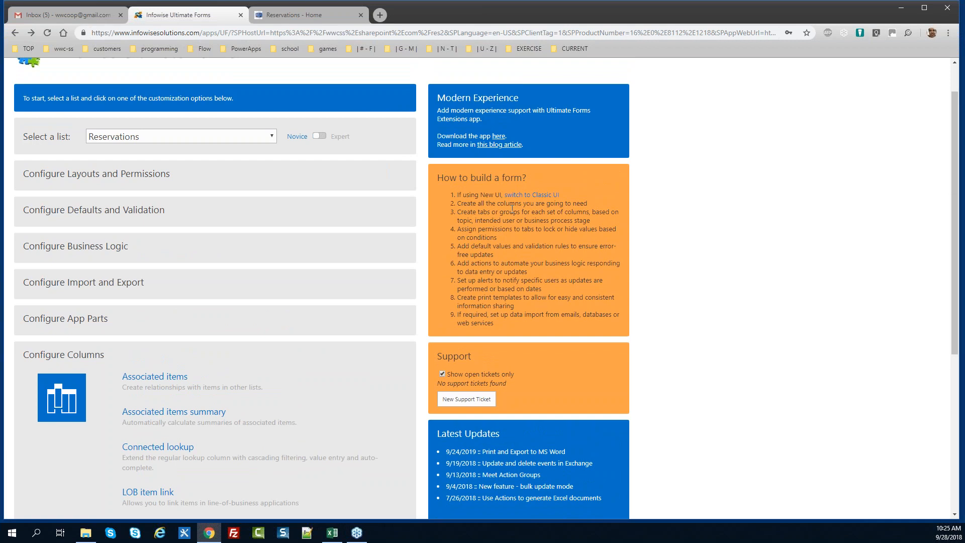
pyautogui.moveTo(437, 178); pyautogui.dragTo(490, 300)
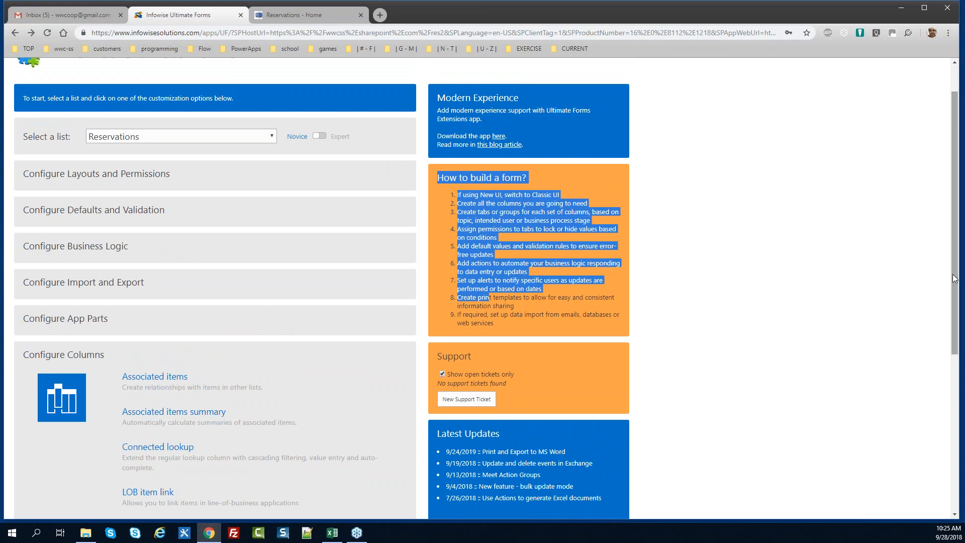
pyautogui.scroll(1, 954, 279)
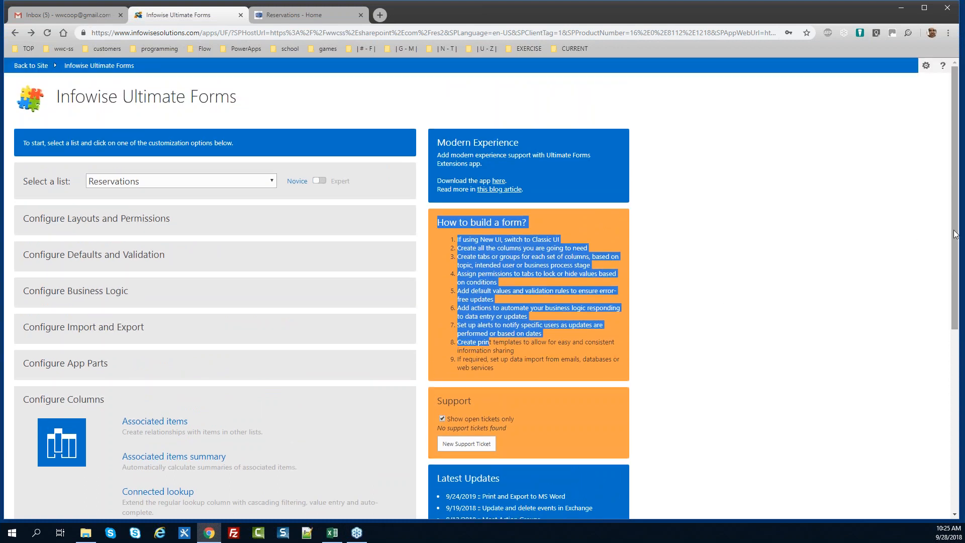
pyautogui.click(136, 225)
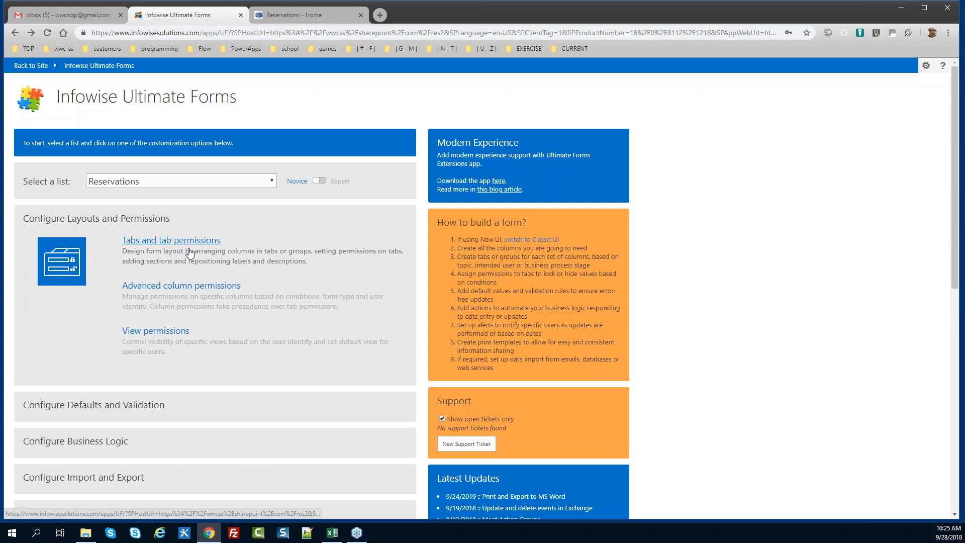
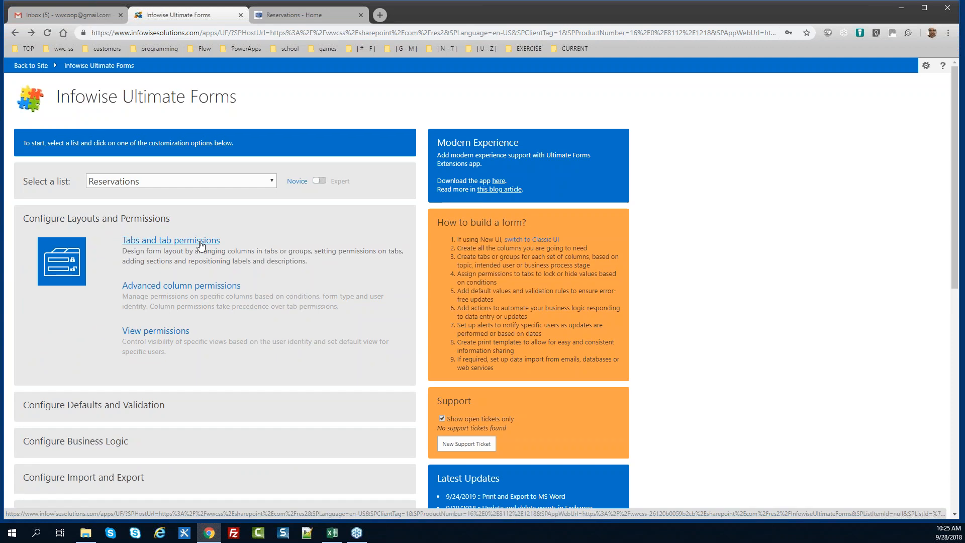
# Add a new form tab named 'Reservation' in the Reservations list's tab settings
pyautogui.click(200, 245)
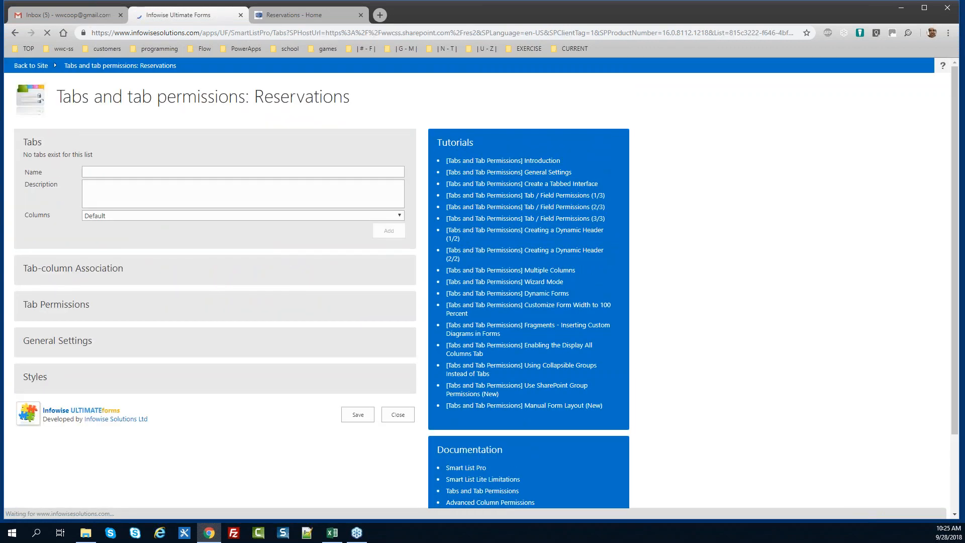
pyautogui.click(105, 173)
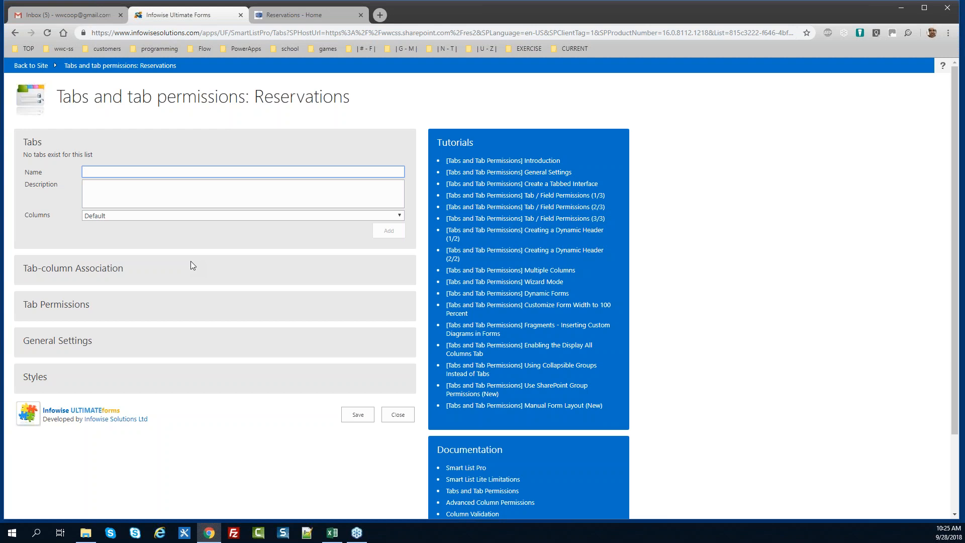
pyautogui.write('Reservation')
pyautogui.click(385, 231)
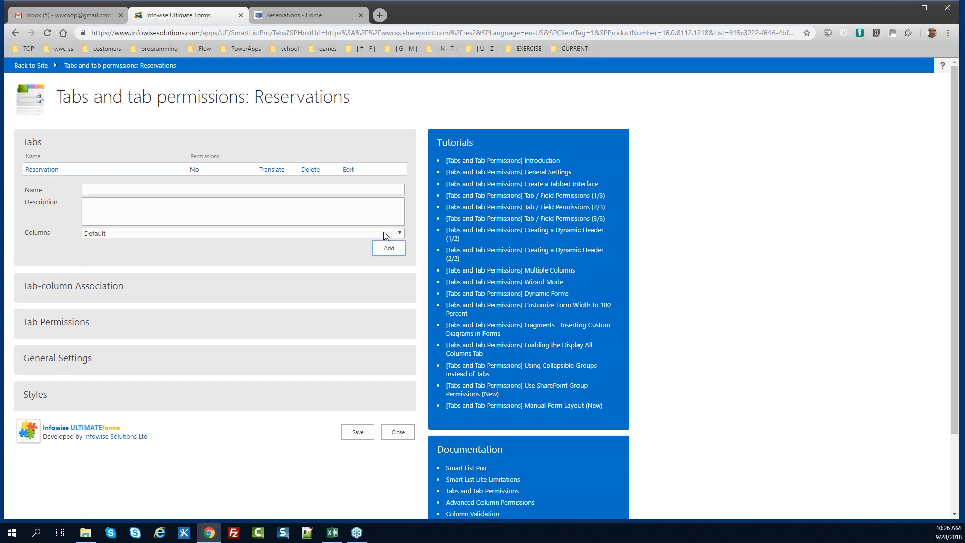
# Add Reserved By, Resource Type and Room to the Reservation tab
pyautogui.click(86, 288)
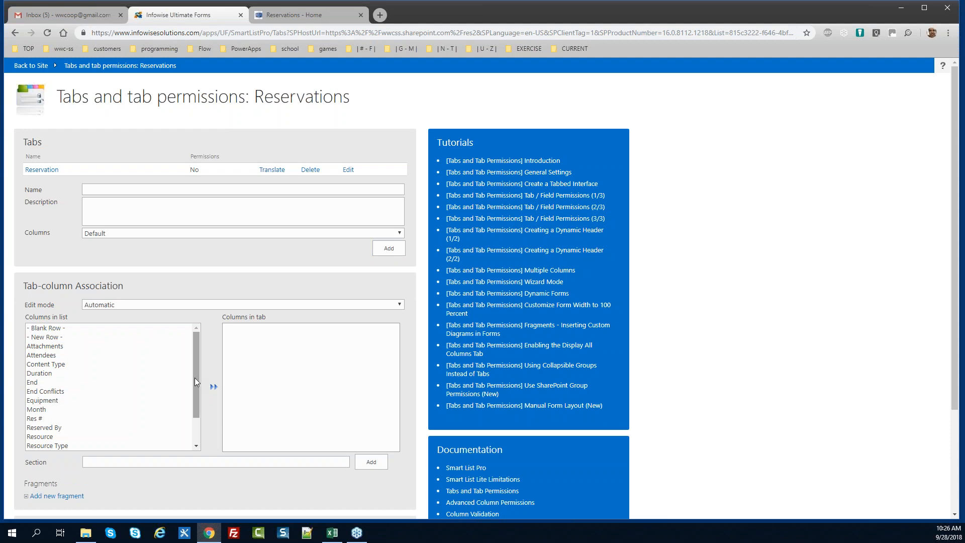
pyautogui.moveTo(194, 378); pyautogui.dragTo(191, 412)
pyautogui.doubleClick(56, 392)
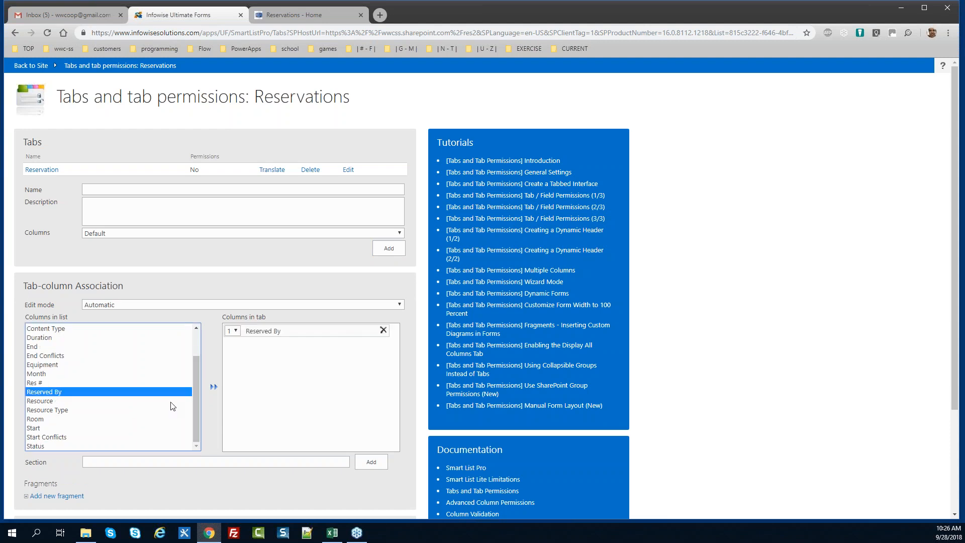
pyautogui.doubleClick(68, 410)
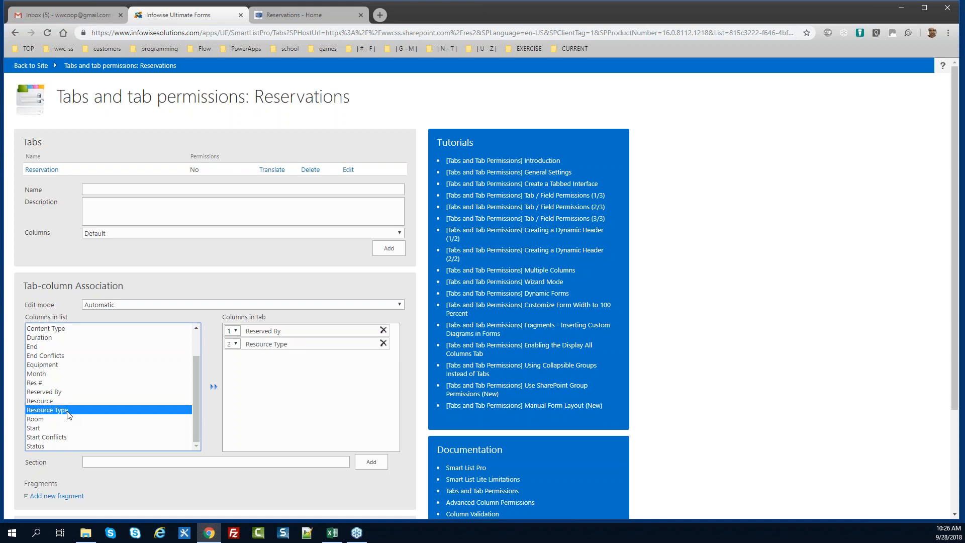
pyautogui.doubleClick(65, 419)
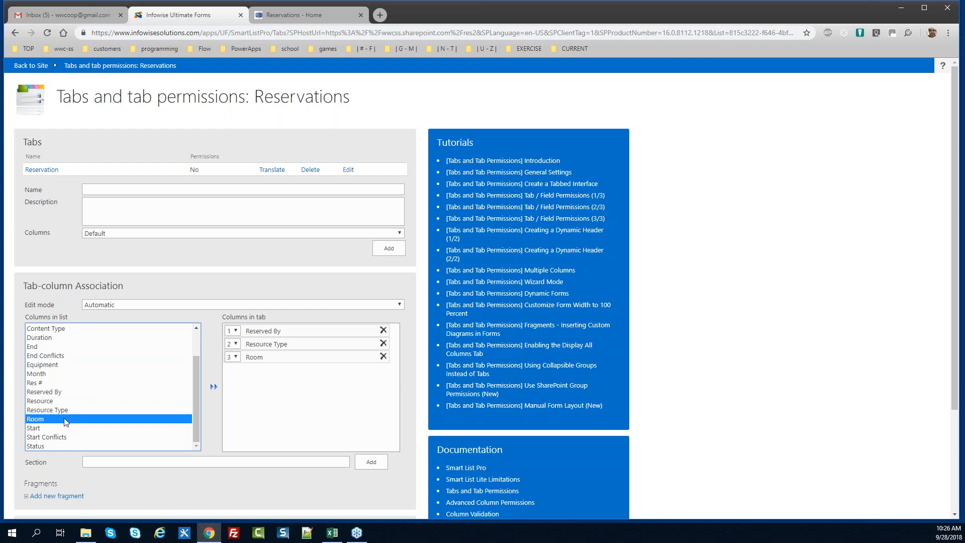
# Add Attendees, Equipment, Resource, Start and End to the Reservation tab, in that order
pyautogui.moveTo(195, 402); pyautogui.dragTo(92, 365)
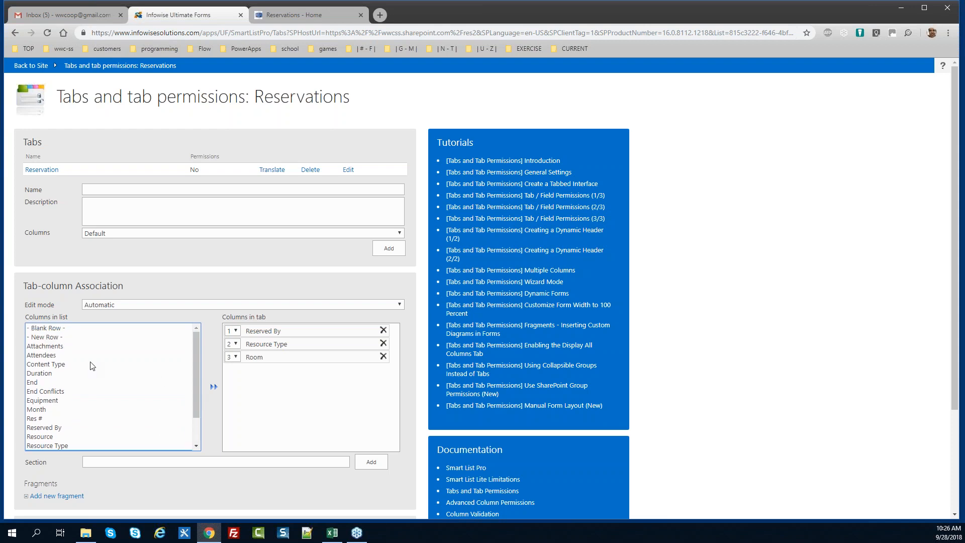
pyautogui.doubleClick(87, 356)
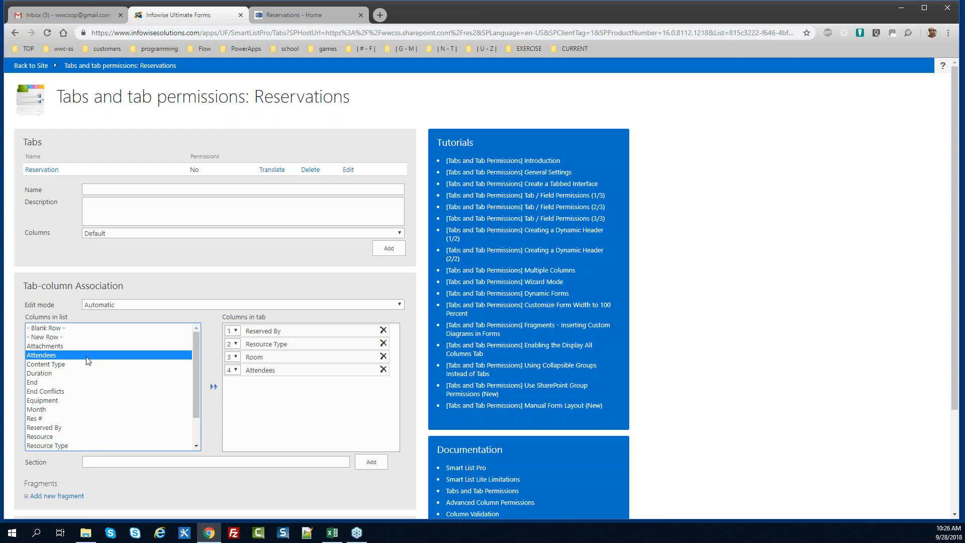
pyautogui.doubleClick(57, 401)
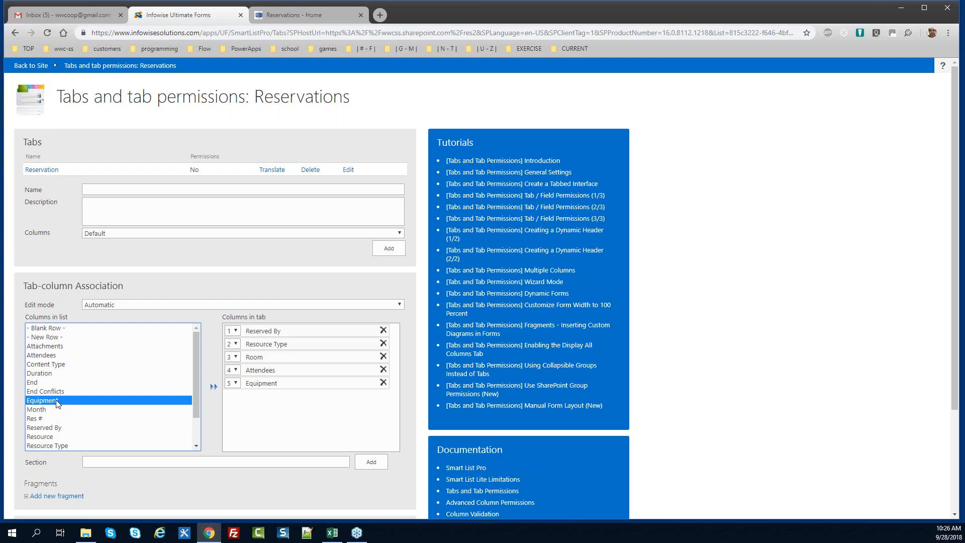
pyautogui.moveTo(195, 394); pyautogui.dragTo(198, 417)
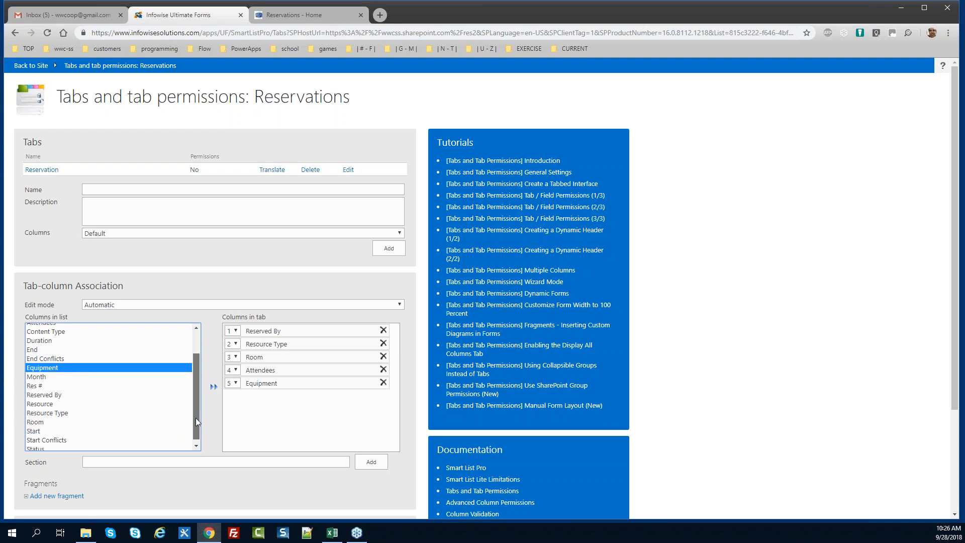
pyautogui.doubleClick(51, 403)
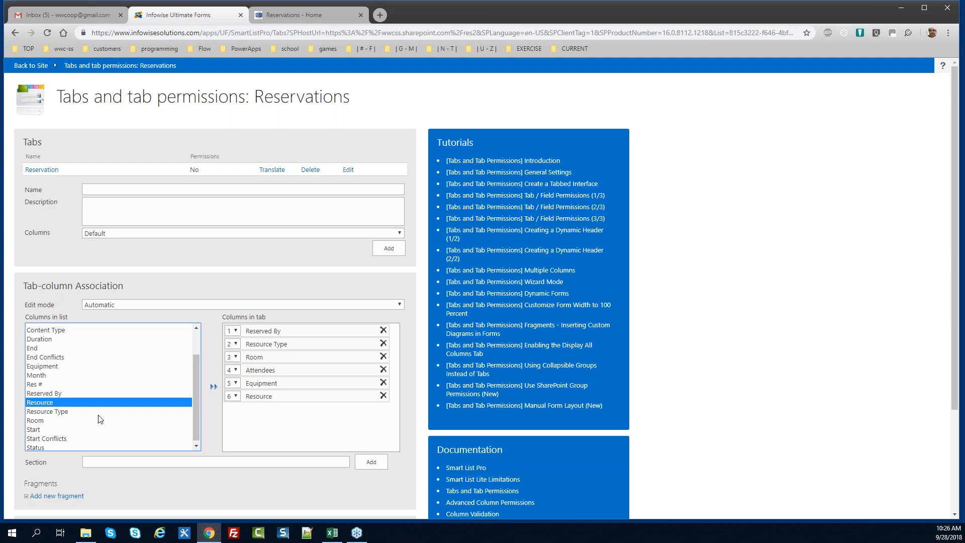
pyautogui.moveTo(196, 415); pyautogui.dragTo(198, 397)
pyautogui.doubleClick(42, 430)
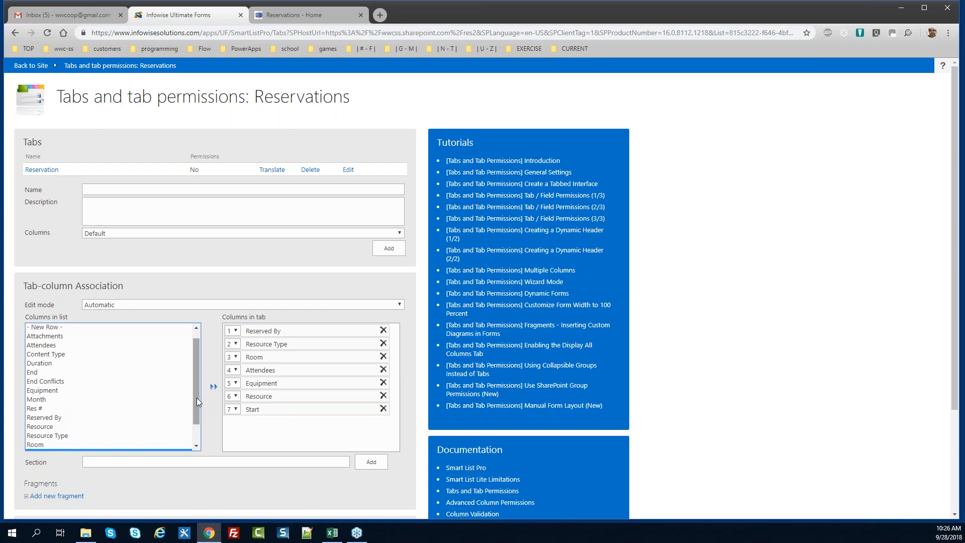
pyautogui.doubleClick(40, 373)
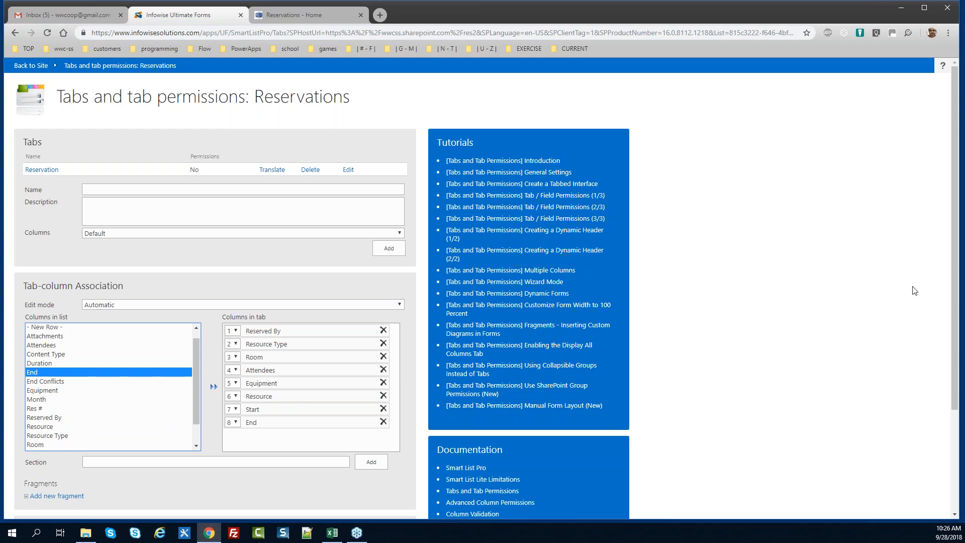
pyautogui.moveTo(954, 293); pyautogui.dragTo(953, 402)
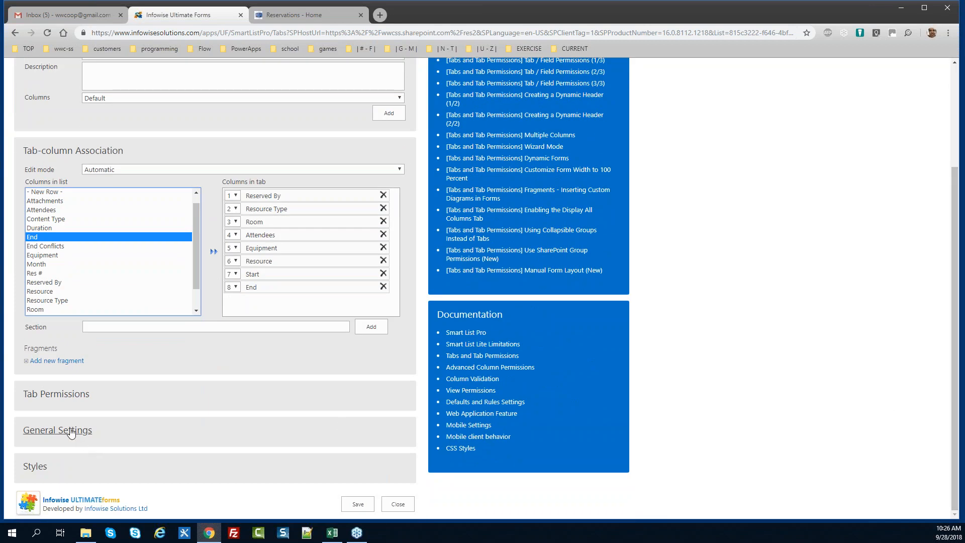
# In General Settings, set Description location to Pop-up
pyautogui.click(80, 435)
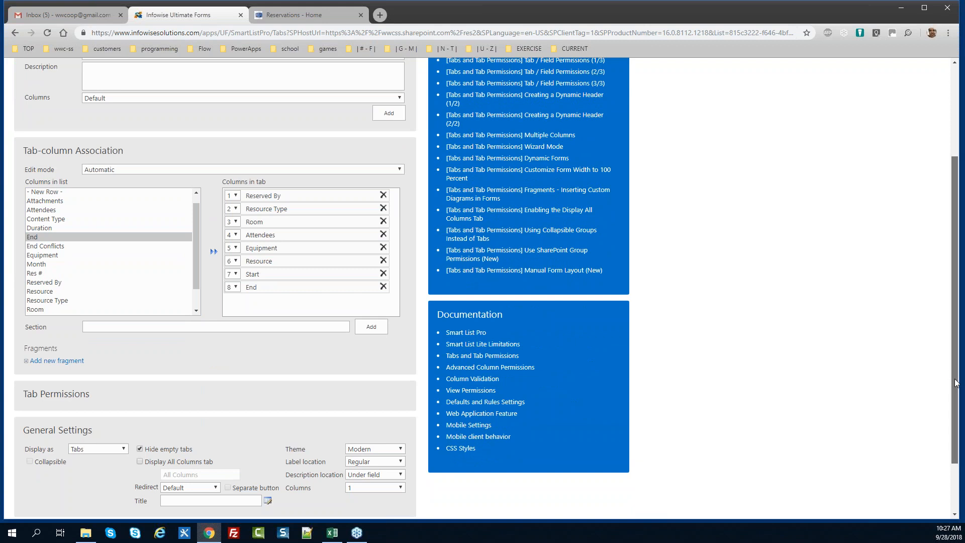
pyautogui.scroll(-2, 944, 375)
pyautogui.click(399, 405)
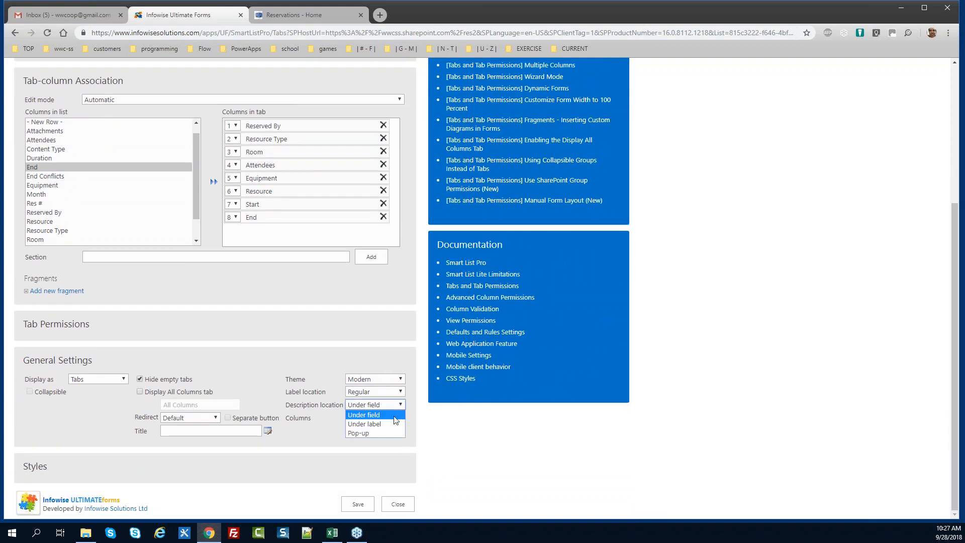
pyautogui.click(391, 432)
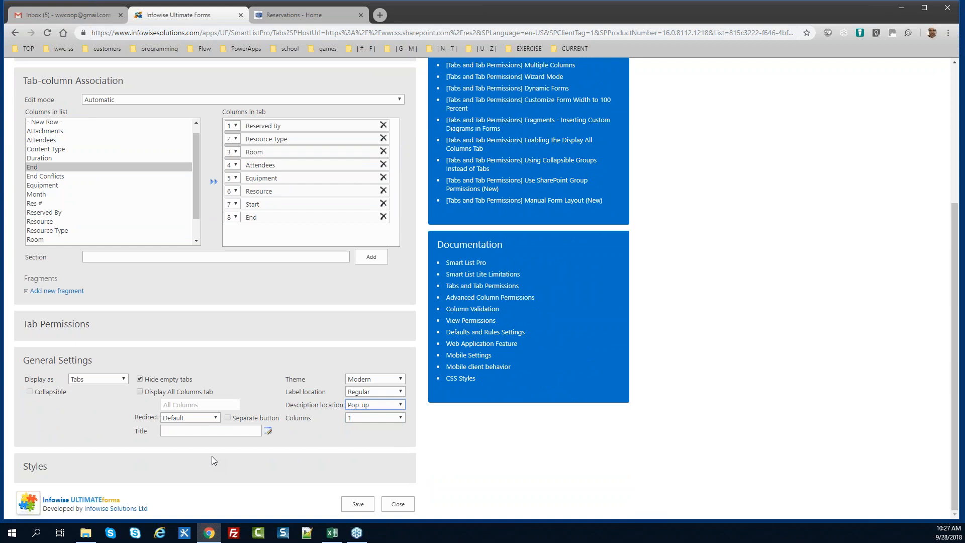
# Build the form title as [Resource] ([Reserved By]) and save the settings
pyautogui.moveTo(152, 433); pyautogui.dragTo(132, 433)
pyautogui.click(176, 431)
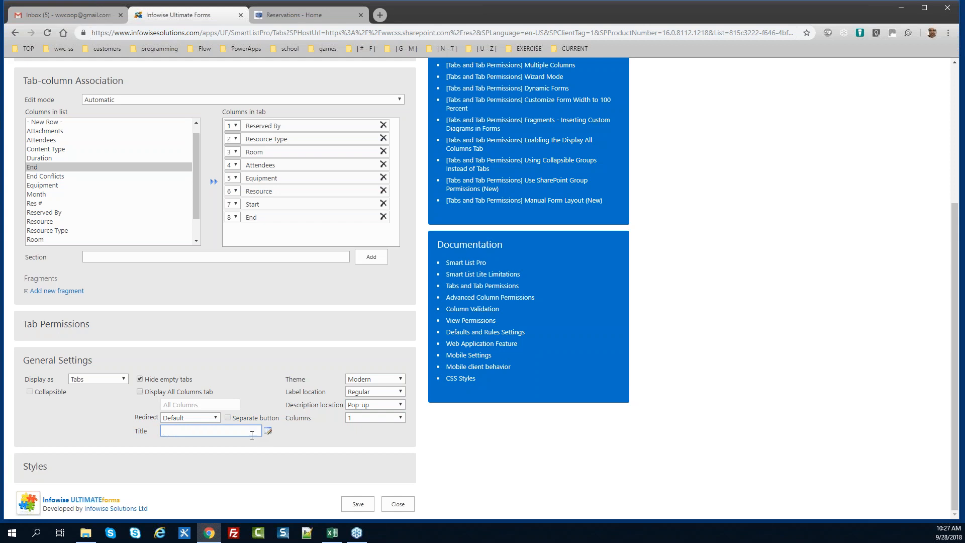
pyautogui.click(267, 430)
pyautogui.click(472, 329)
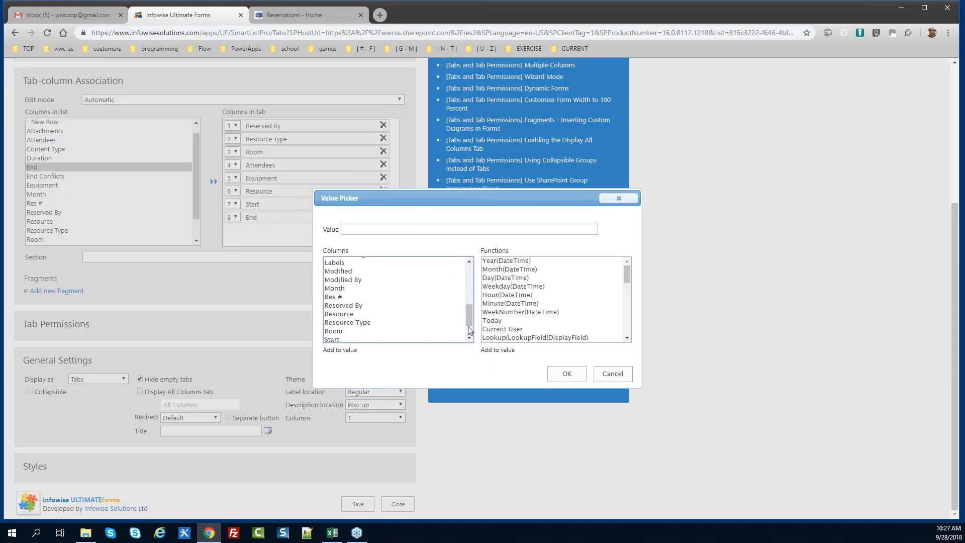
pyautogui.doubleClick(365, 314)
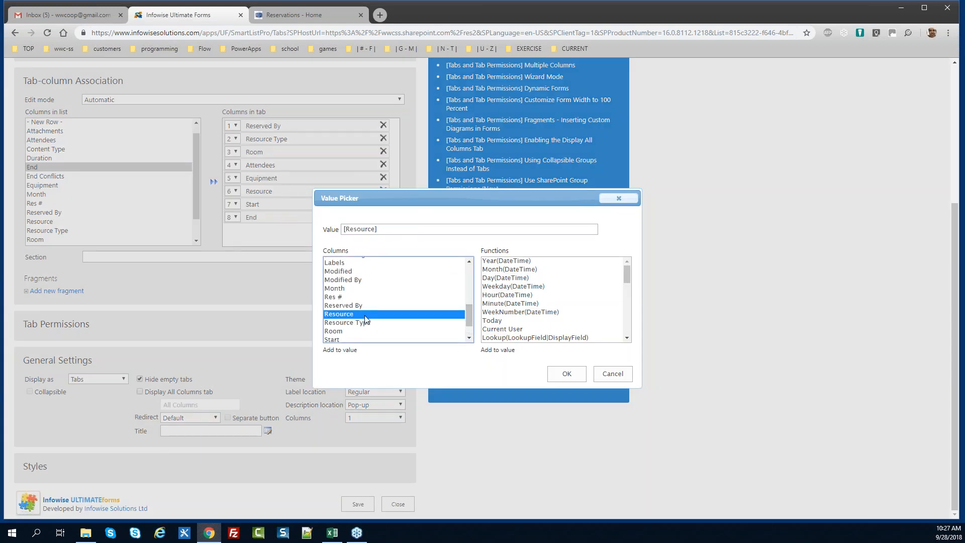
pyautogui.click(388, 231)
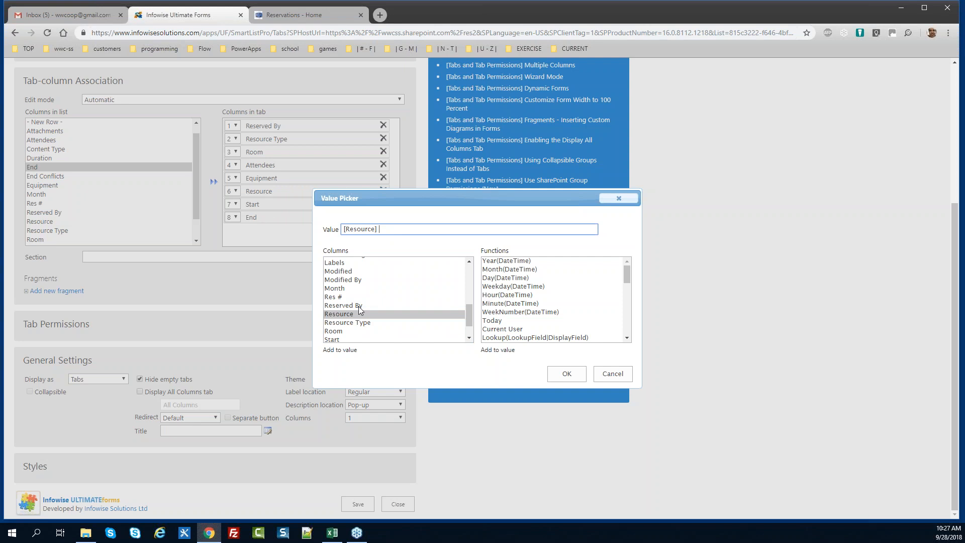
pyautogui.write('()')
pyautogui.doubleClick(361, 305)
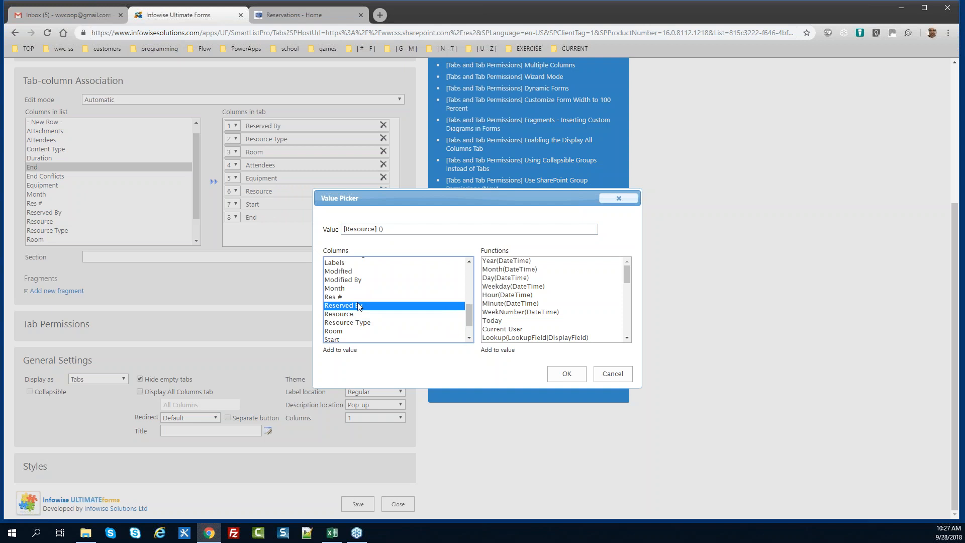
pyautogui.click(435, 227)
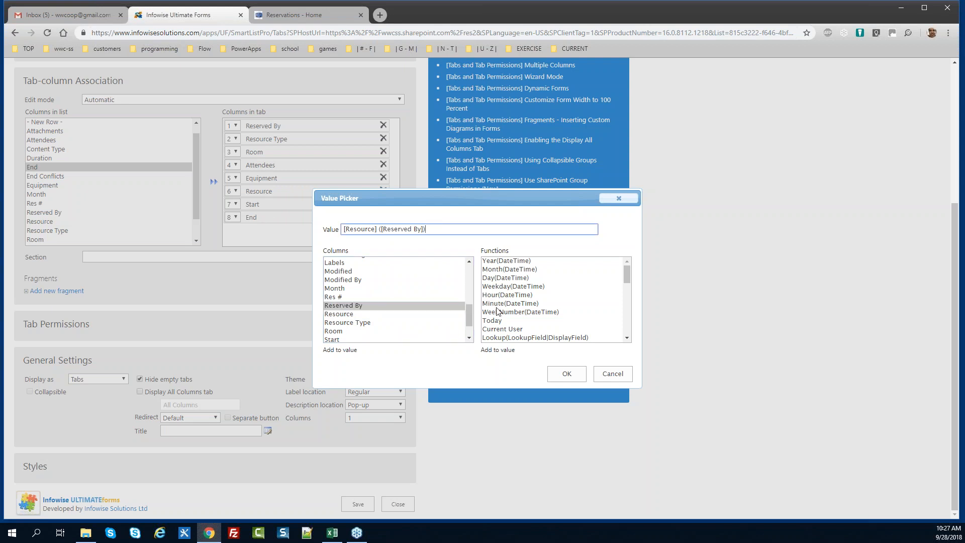
pyautogui.click(567, 372)
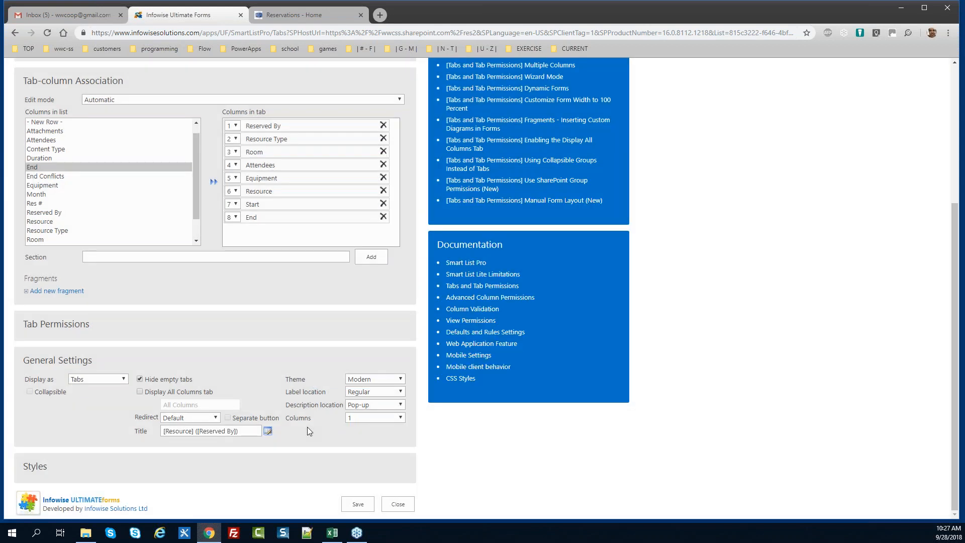
pyautogui.click(356, 504)
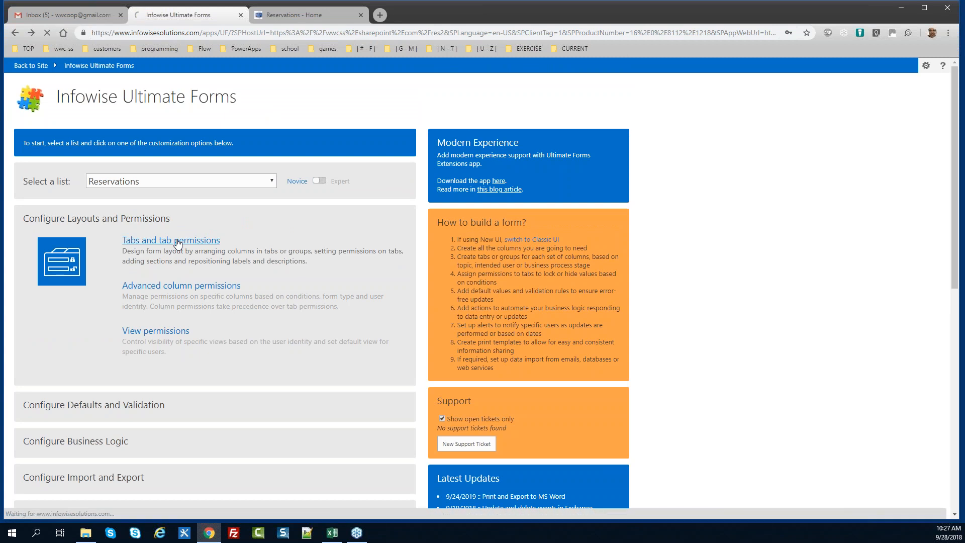
# Reopen the tab settings and set the style's Apply in forms option to New
pyautogui.click(177, 242)
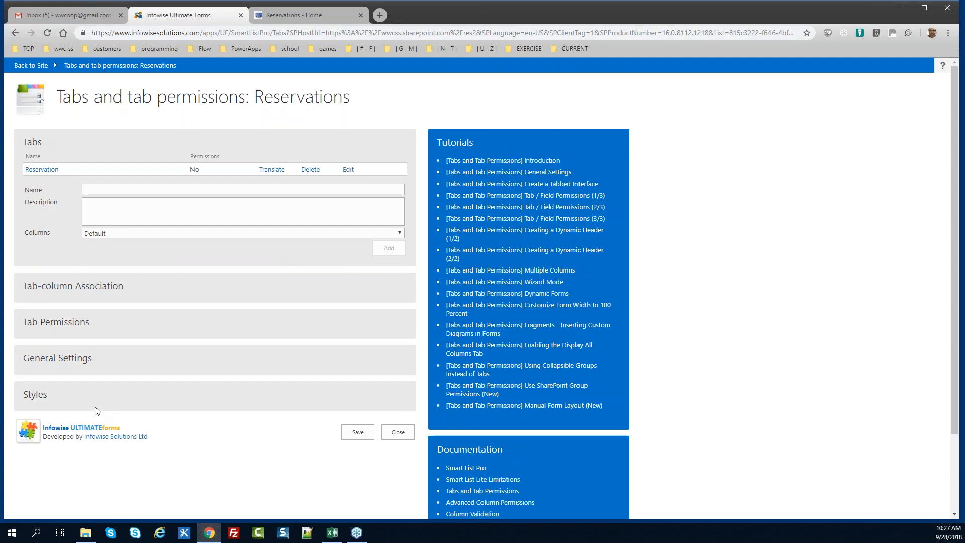
pyautogui.click(32, 399)
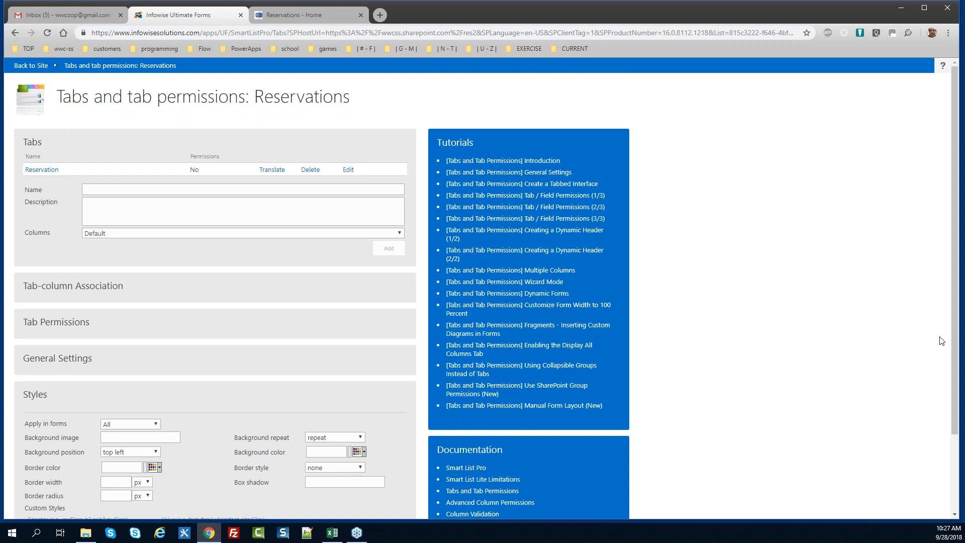
pyautogui.scroll(-3, 944, 342)
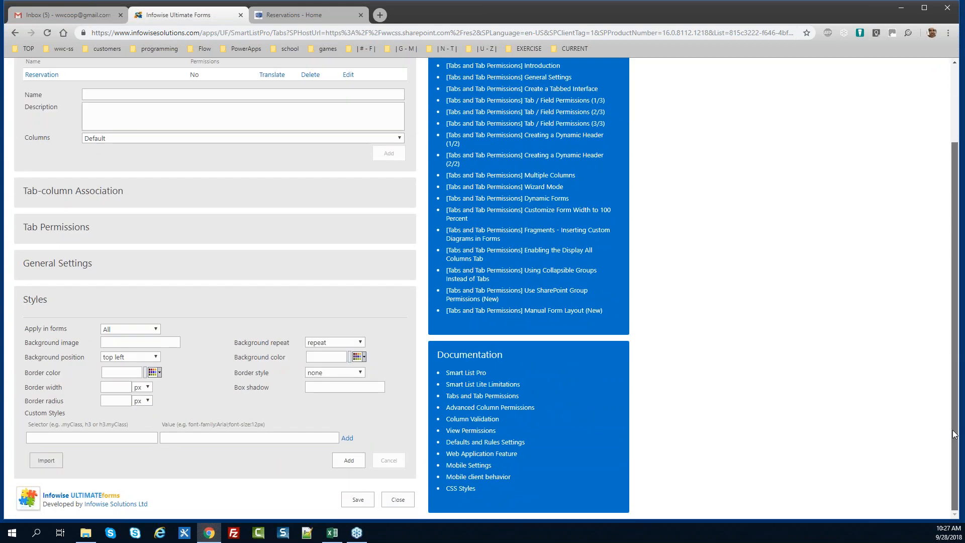
pyautogui.click(156, 331)
pyautogui.click(156, 350)
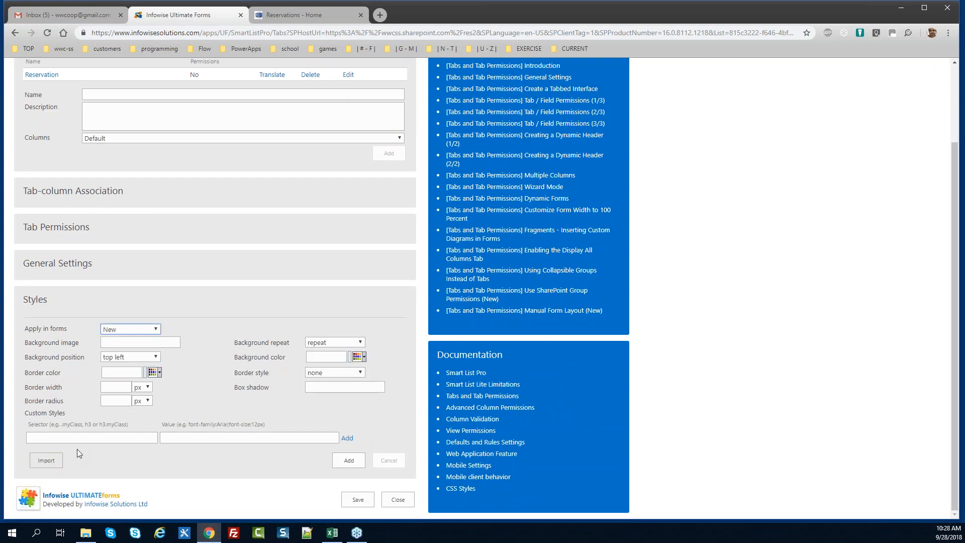
# Add the custom style .iw-formtitle with display: none and save it for the New form
pyautogui.click(119, 438)
pyautogui.write('.iw')
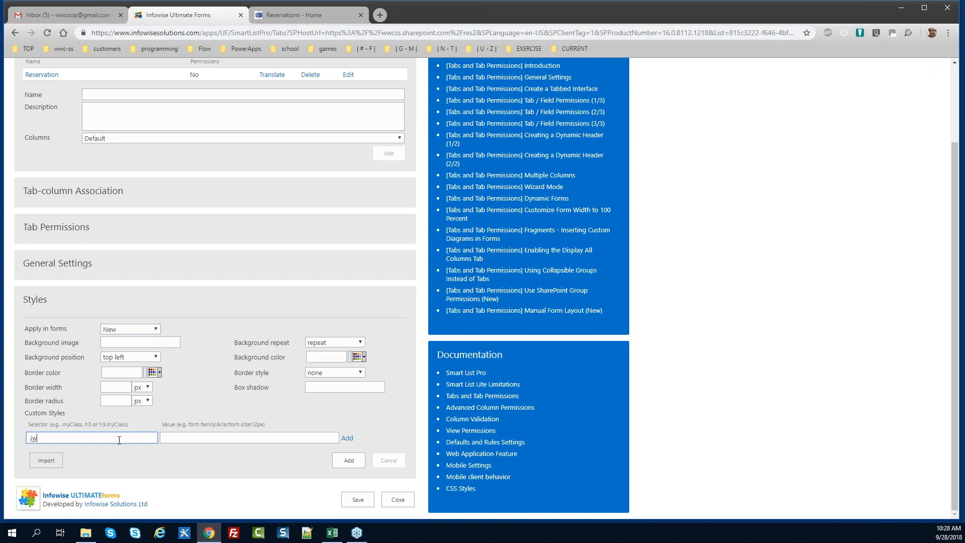
pyautogui.write('-formtitle')
pyautogui.press('Tab')
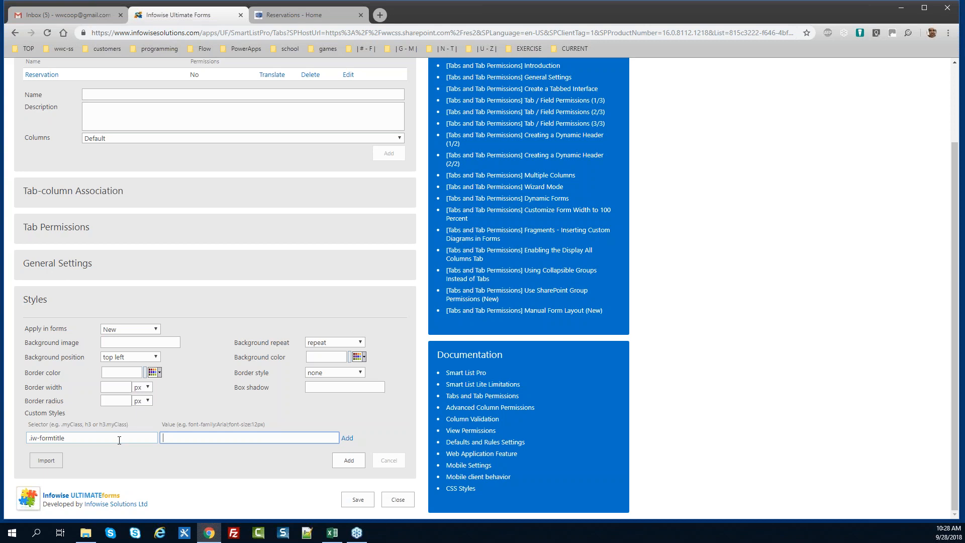
pyautogui.write('display: none;')
pyautogui.click(347, 438)
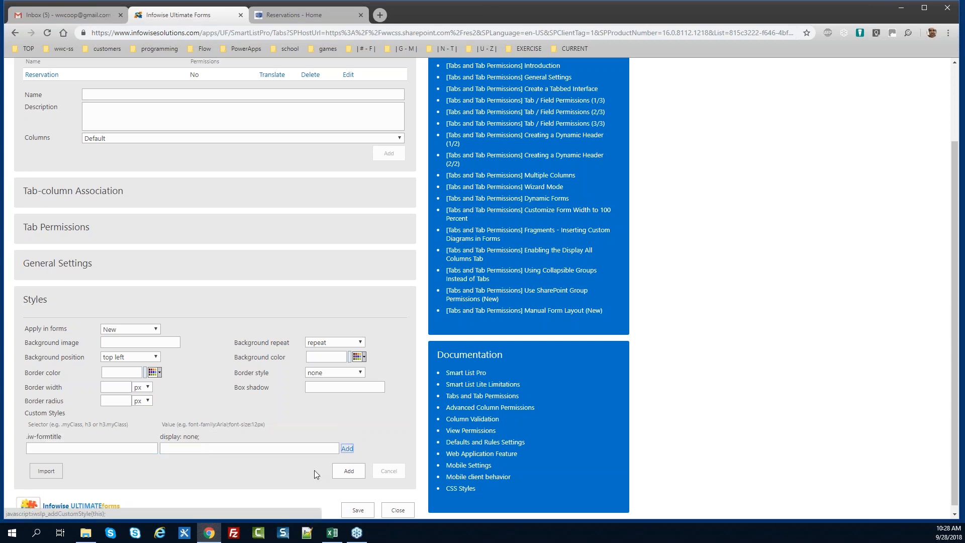
pyautogui.click(347, 470)
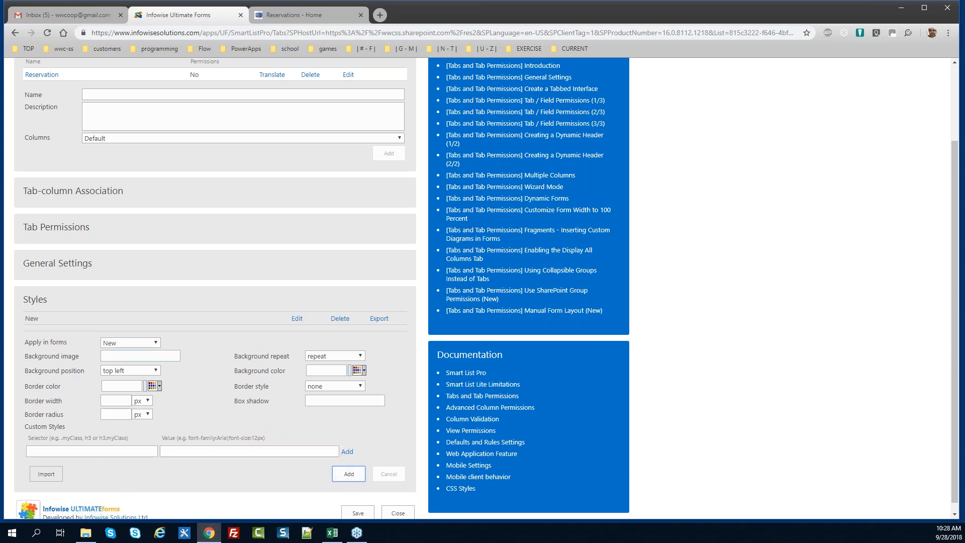
pyautogui.click(129, 344)
# Add an Edit-form style giving .iw-formtitle centred, 5px padding, white 18px text on green
pyautogui.click(129, 371)
pyautogui.click(81, 451)
pyautogui.write('.iw-fo')
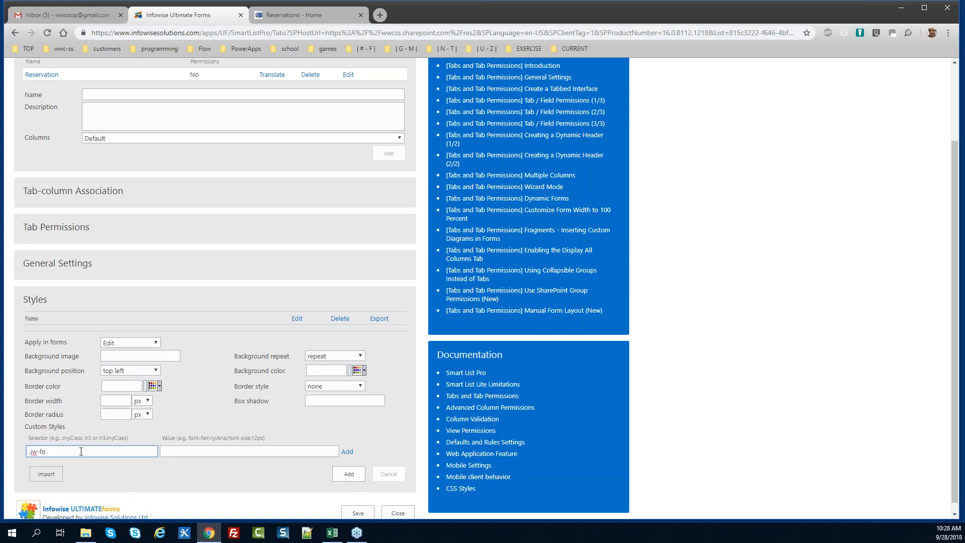
pyautogui.write('rmtitle')
pyautogui.press('Tab')
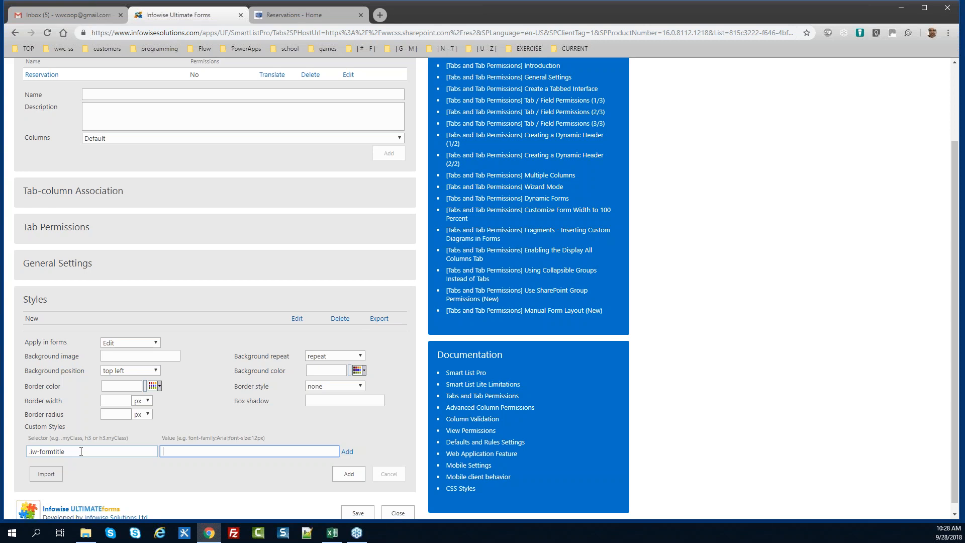
pyautogui.write('text-align: center; padding;')
pyautogui.write(' 5px; font-size: 18px')
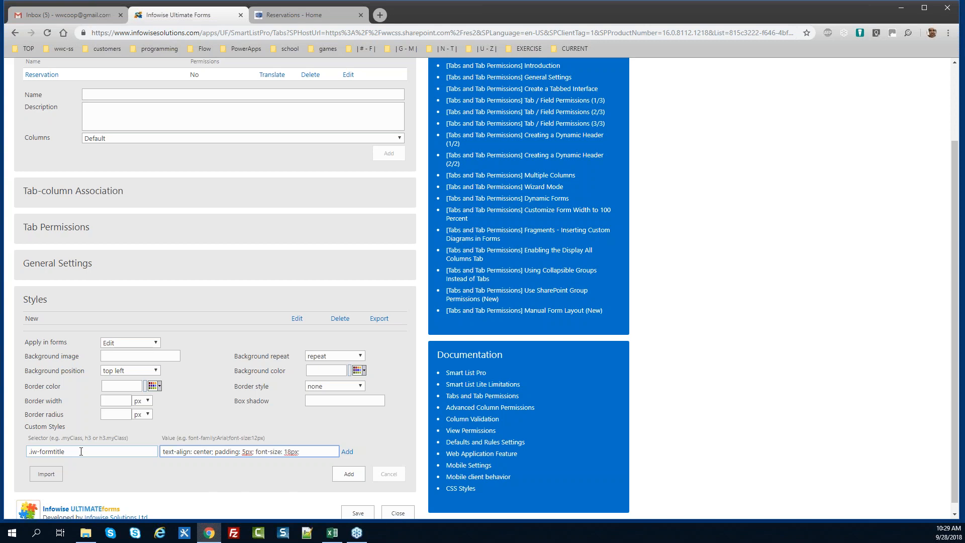
pyautogui.write('; color: whie')
pyautogui.press('BackSpace')
pyautogui.write('te;')
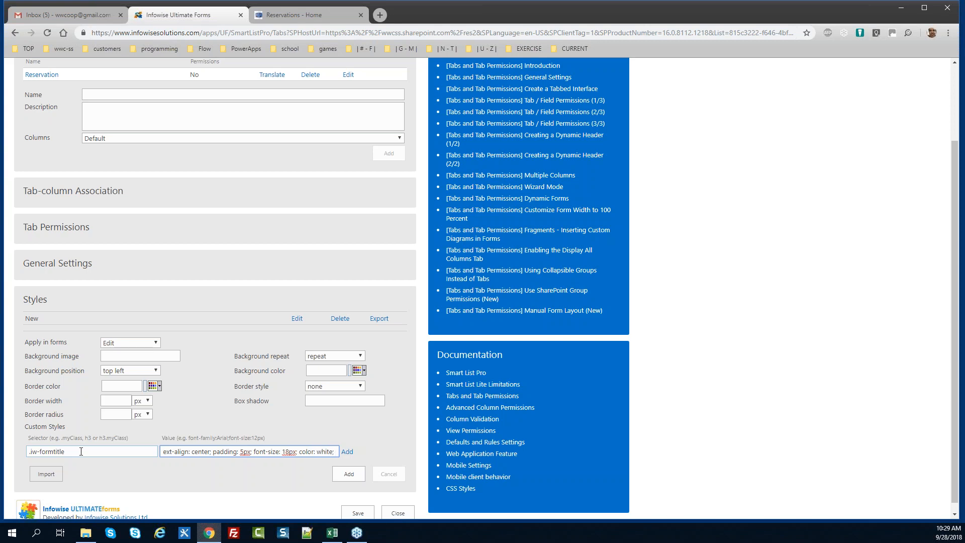
pyautogui.write(' backgrou')
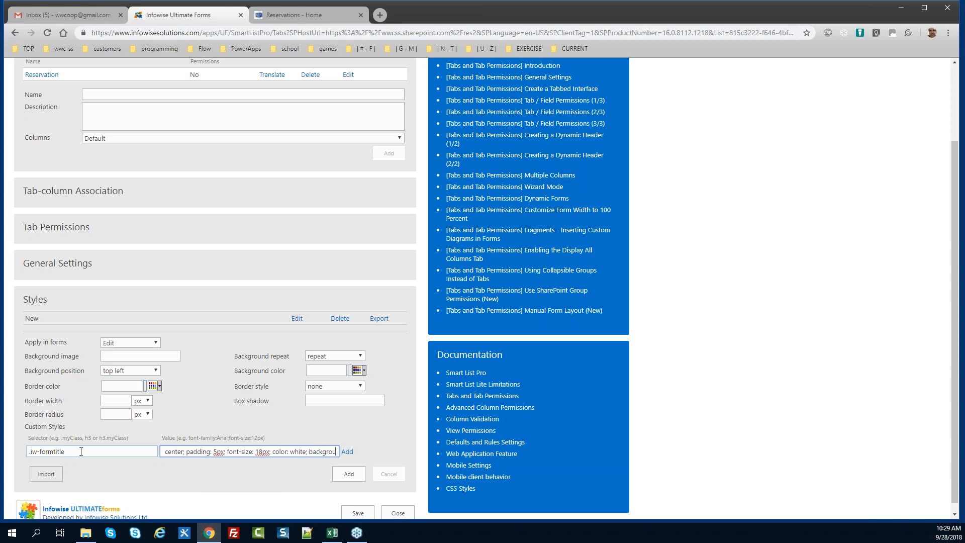
pyautogui.write('nd-color:')
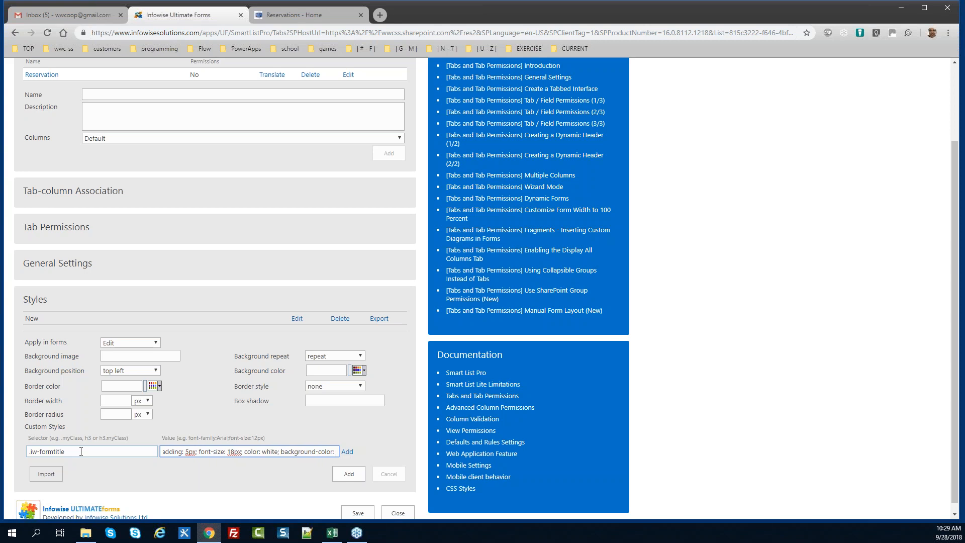
pyautogui.write(' green;')
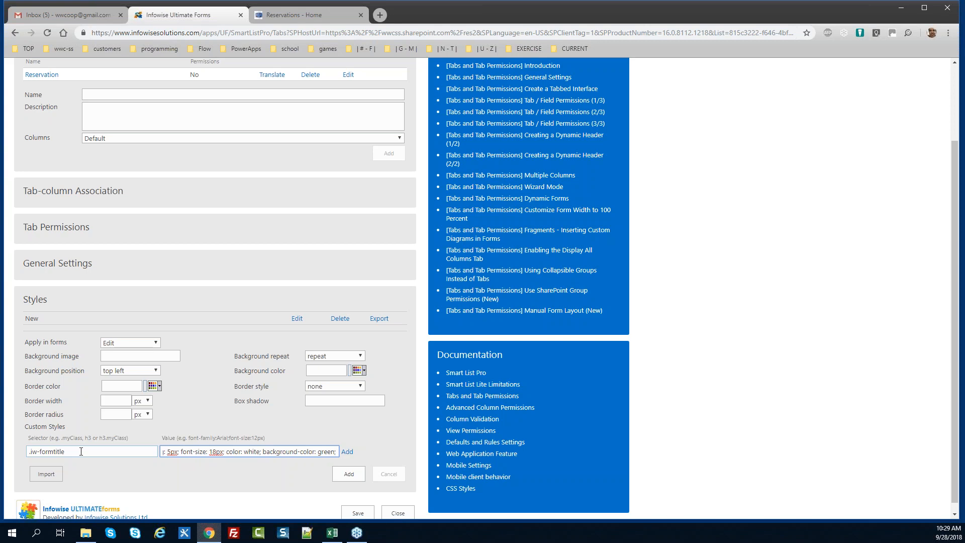
pyautogui.hotkey('ctrl', 'a')
pyautogui.hotkey('ctrl', 'c')
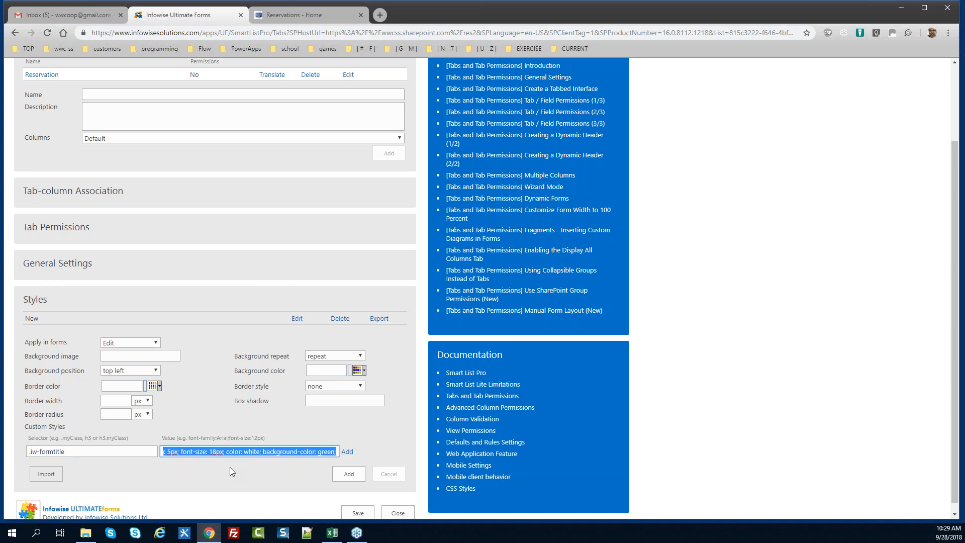
pyautogui.click(347, 452)
pyautogui.click(345, 493)
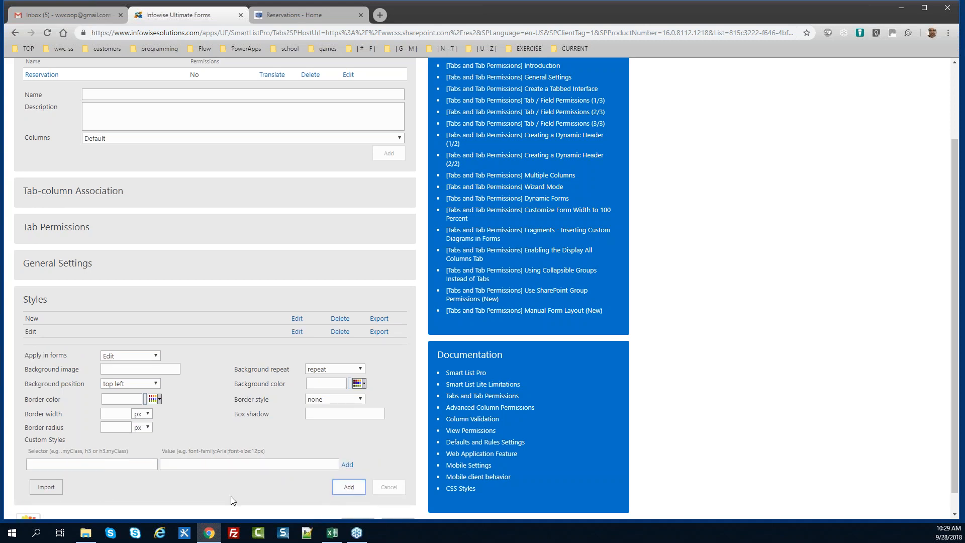
# Add the same .iw-formtitle style with a blue background for the View form, then save
pyautogui.click(156, 355)
pyautogui.click(121, 390)
pyautogui.click(109, 464)
pyautogui.write('.iw-formtitle')
pyautogui.press('Tab')
pyautogui.hotkey('ctrl', 'v')
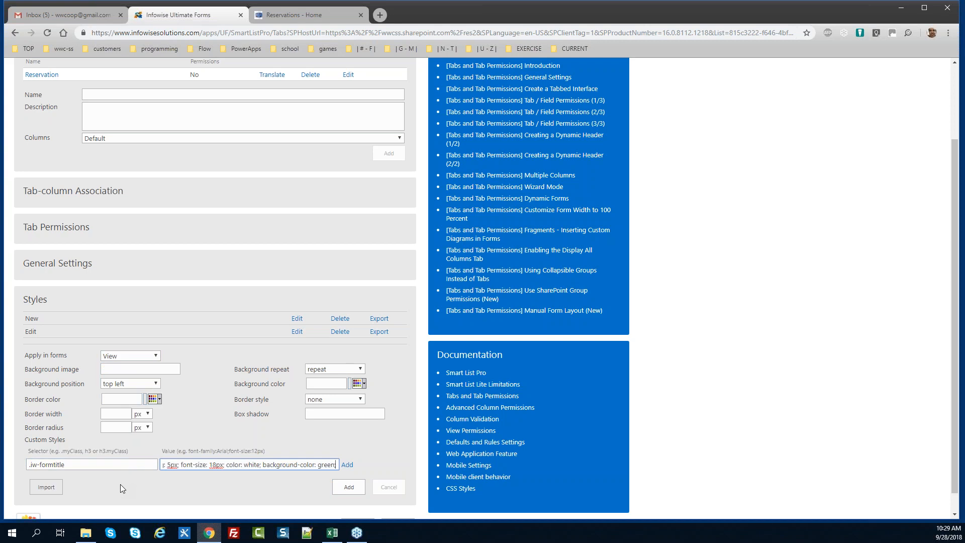
pyautogui.press('BackSpace')
pyautogui.press('BackSpace')
pyautogui.press('BackSpace')
pyautogui.press('BackSpace')
pyautogui.press('BackSpace')
pyautogui.press('BackSpace')
pyautogui.write('b')
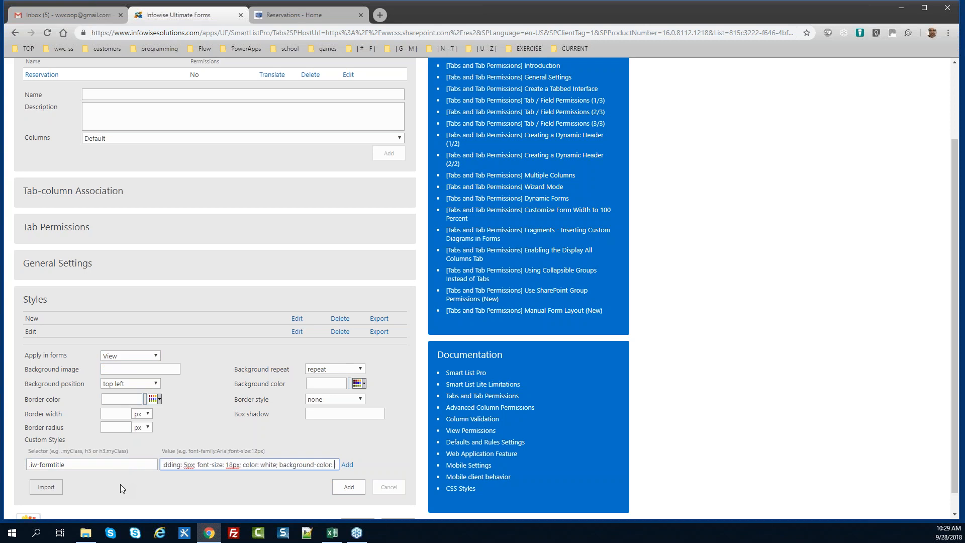
pyautogui.write('lue;')
pyautogui.click(348, 464)
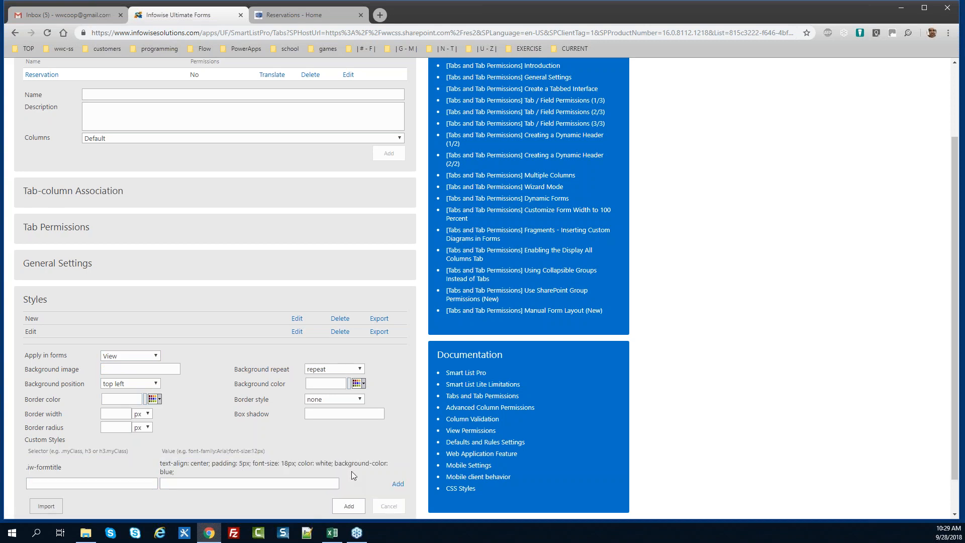
pyautogui.scroll(-1, 961, 369)
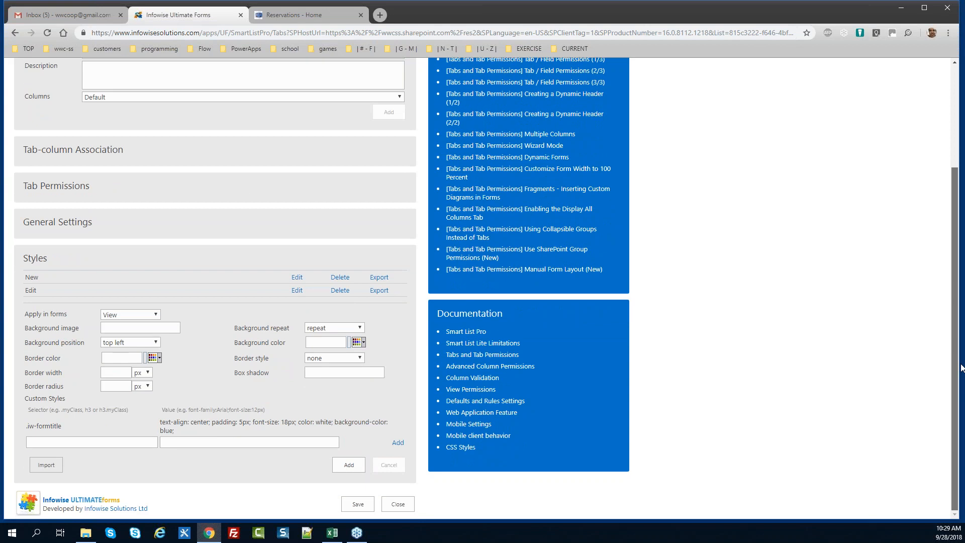
pyautogui.click(344, 467)
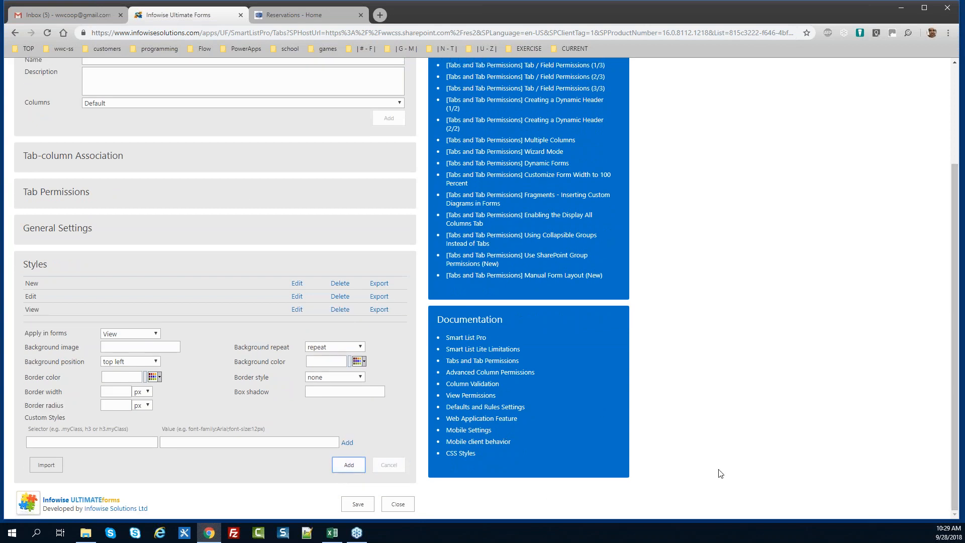
pyautogui.click(352, 506)
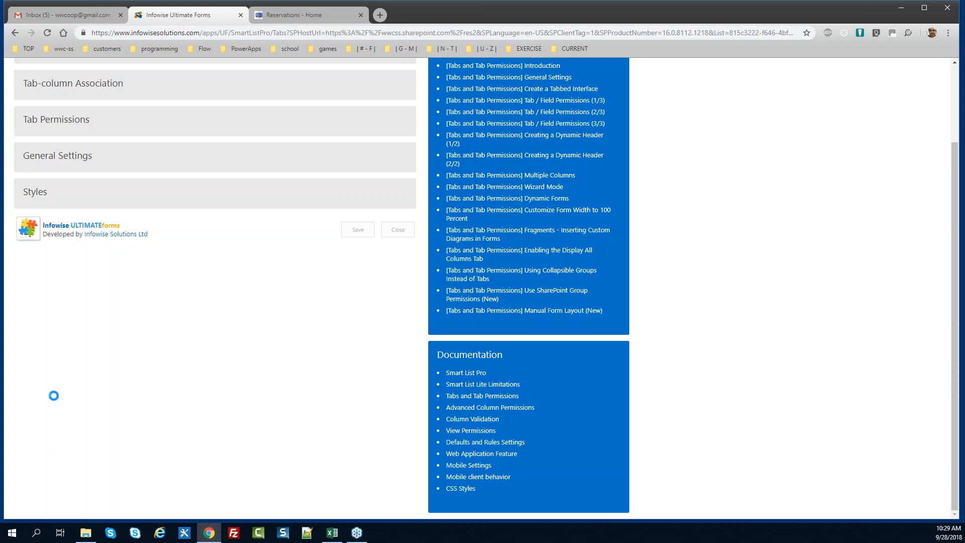
pyautogui.hotkey('alt', 'Tab')
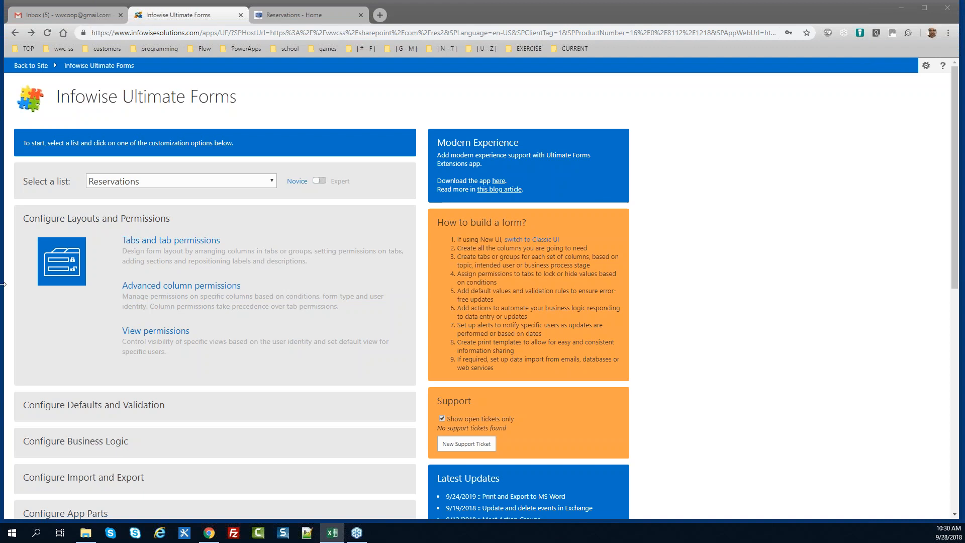
# Open Advanced column permissions for the Reservations list
pyautogui.click(171, 287)
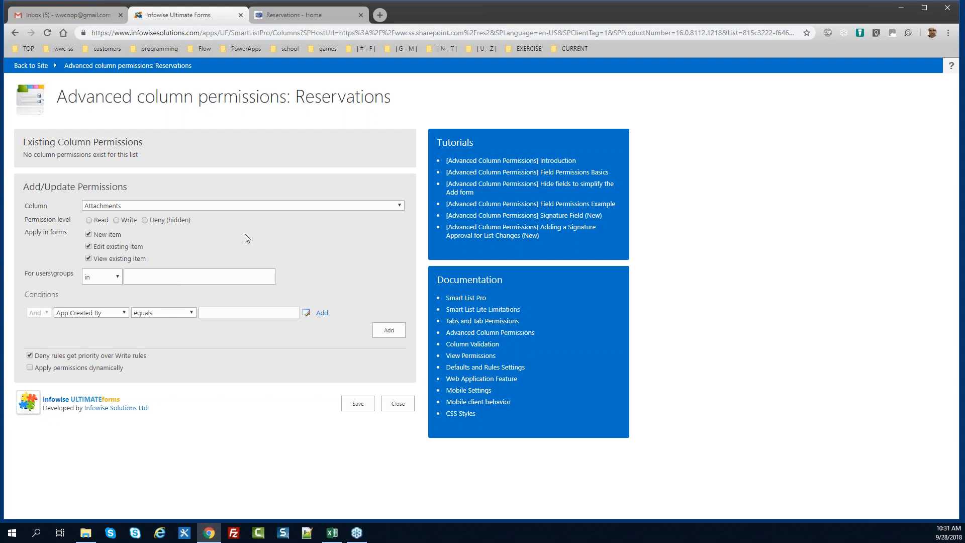
# Add a dynamic Deny (hidden) permission on Equipment when Resource Type equals Room
pyautogui.click(134, 206)
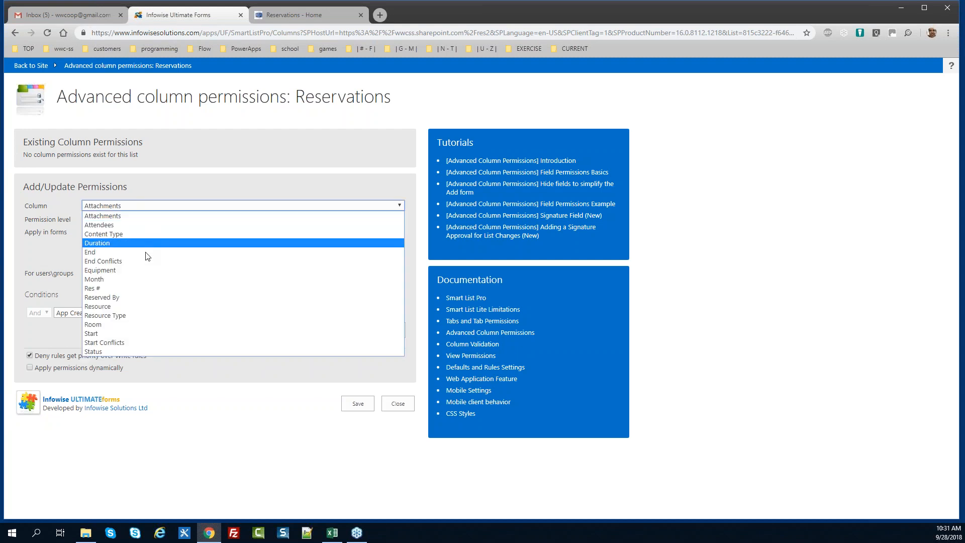
pyautogui.click(144, 271)
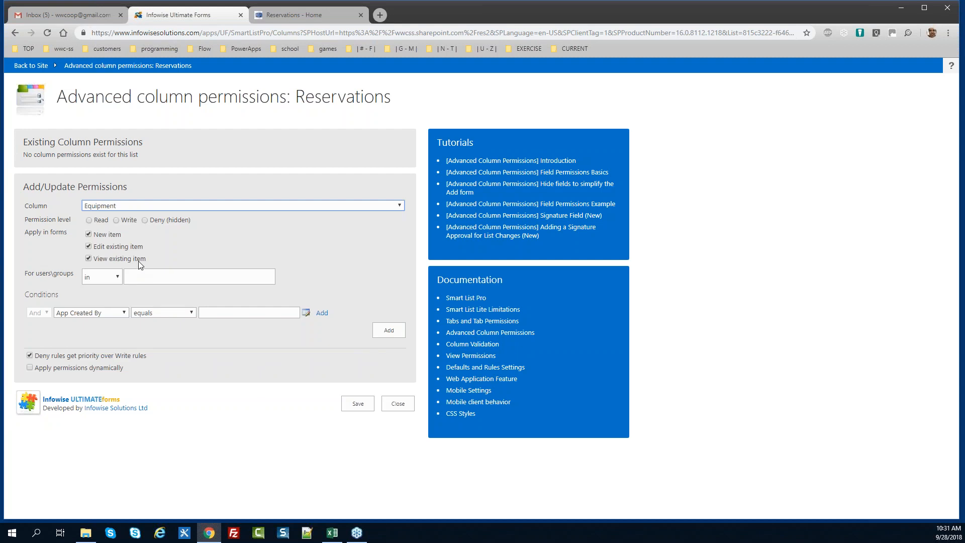
pyautogui.click(144, 220)
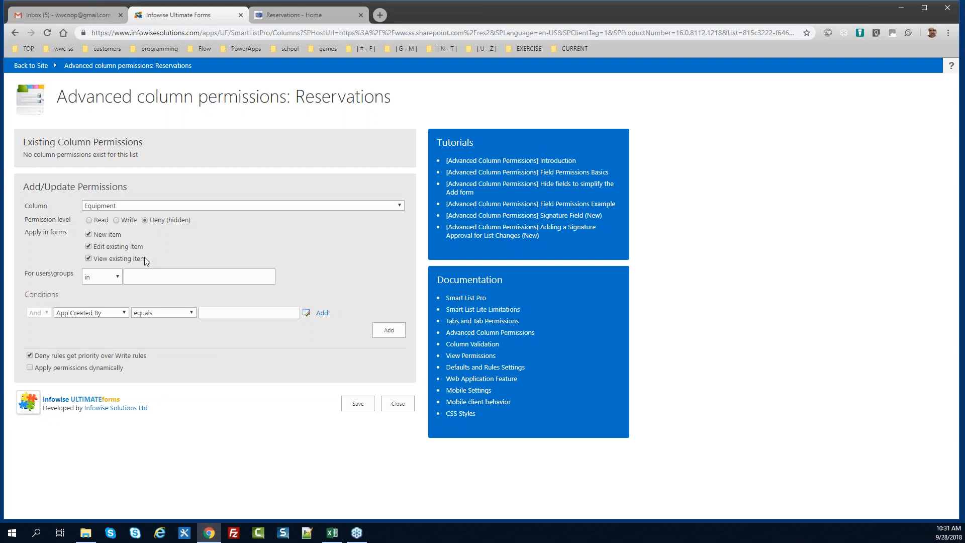
pyautogui.click(98, 312)
pyautogui.press('r')
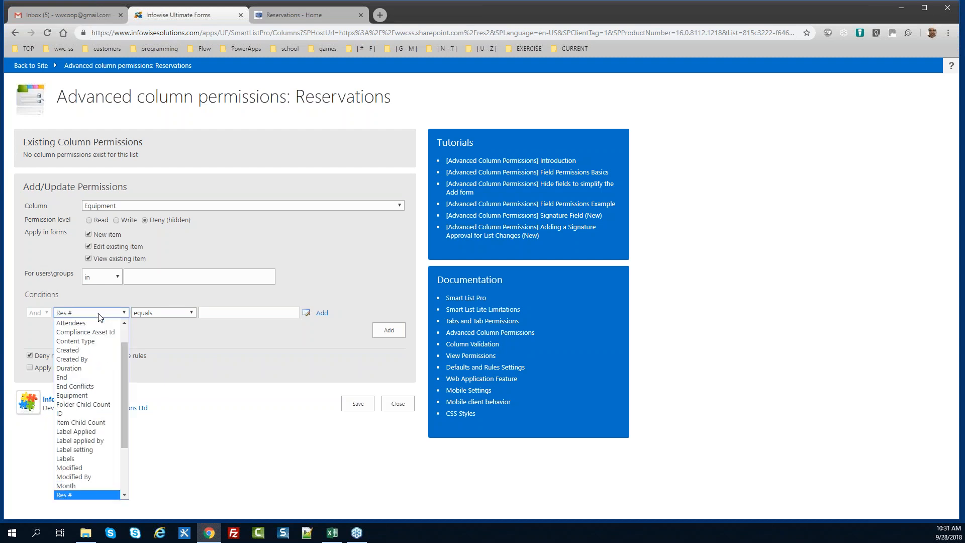
pyautogui.press('Down')
pyautogui.press('Down')
pyautogui.press('Down')
pyautogui.press('Down')
pyautogui.press('Up')
pyautogui.press('Return')
pyautogui.press('Tab')
pyautogui.press('Tab')
pyautogui.write('Room')
pyautogui.press('Tab')
pyautogui.press('Return')
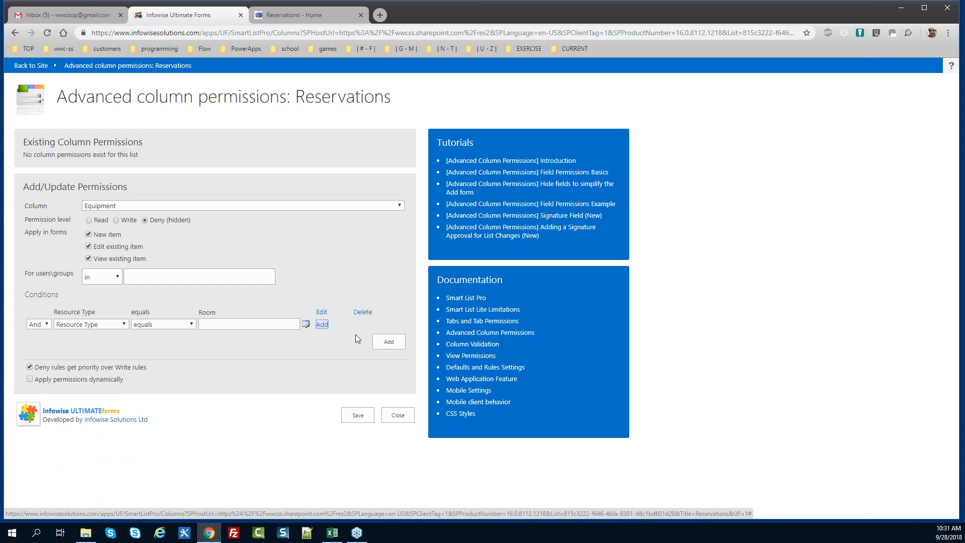
pyautogui.click(53, 380)
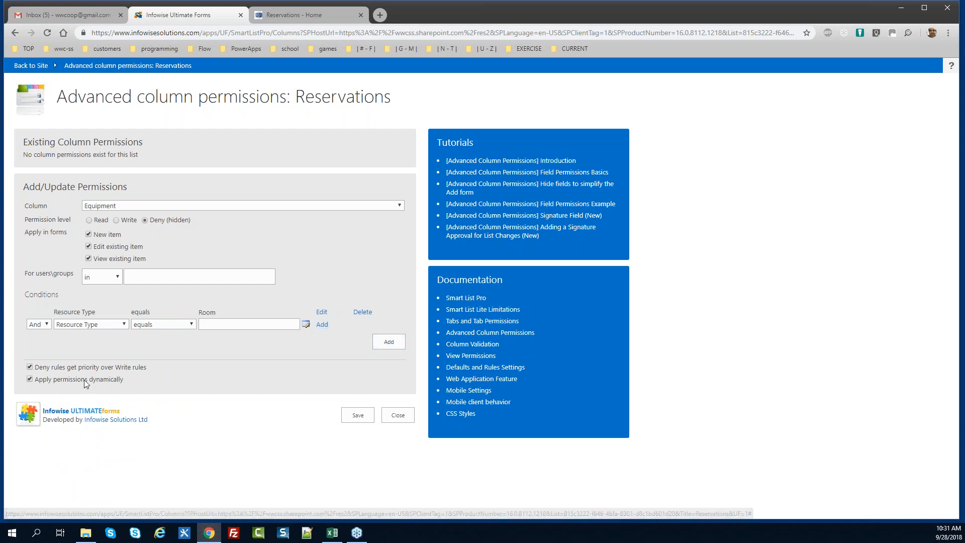
pyautogui.moveTo(128, 379); pyautogui.dragTo(48, 380)
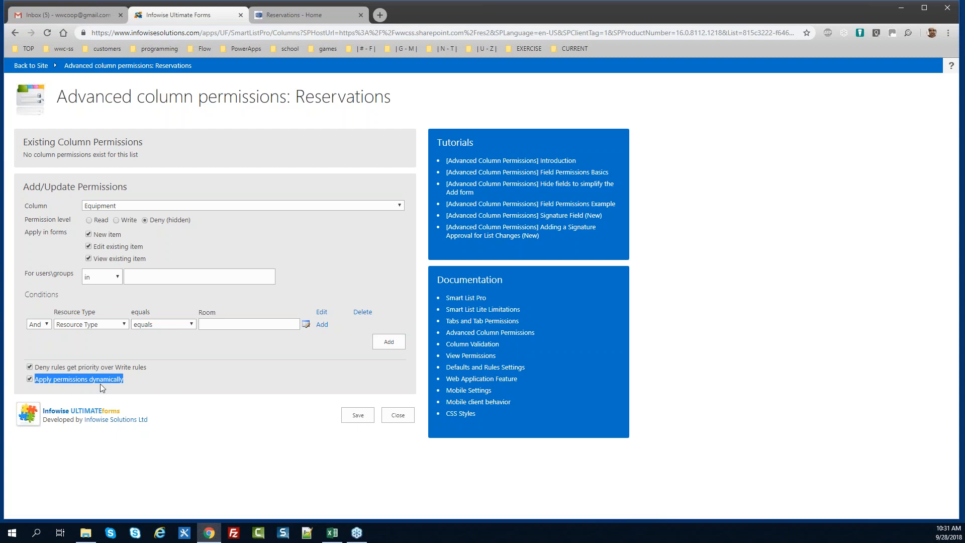
pyautogui.click(388, 342)
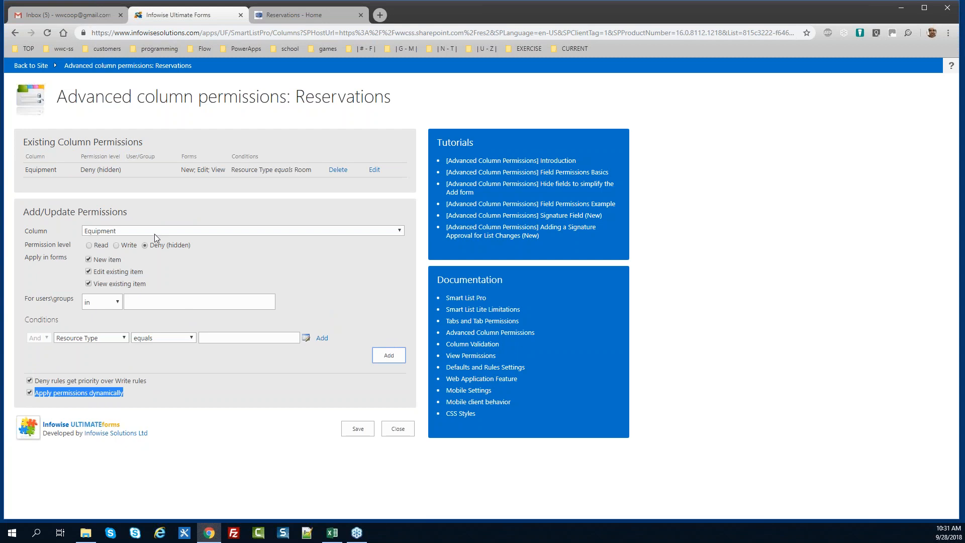
# Add a Write permission on Equipment when Resource Type equals Equipment
pyautogui.click(116, 246)
pyautogui.click(222, 337)
pyautogui.write('Equipment')
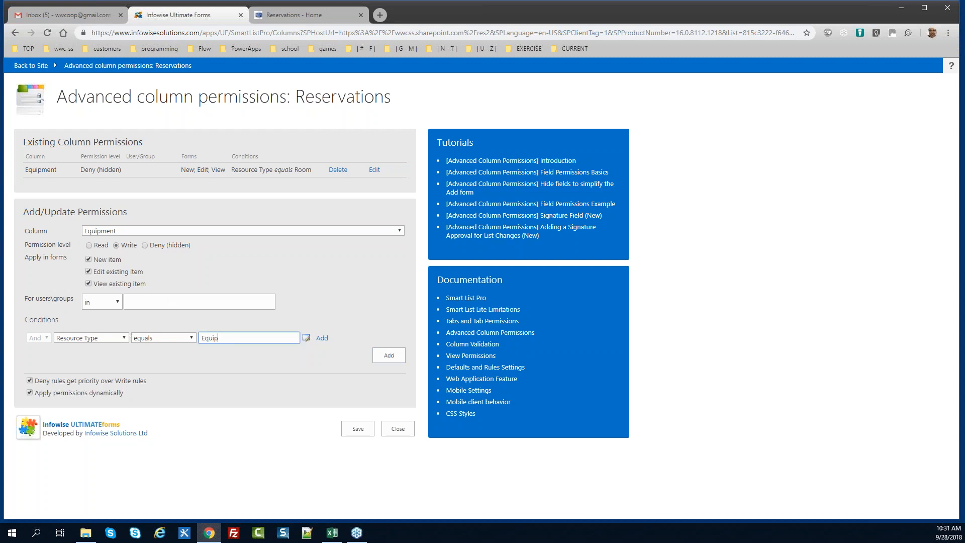
pyautogui.press('Tab')
pyautogui.press('Tab')
pyautogui.press('Return')
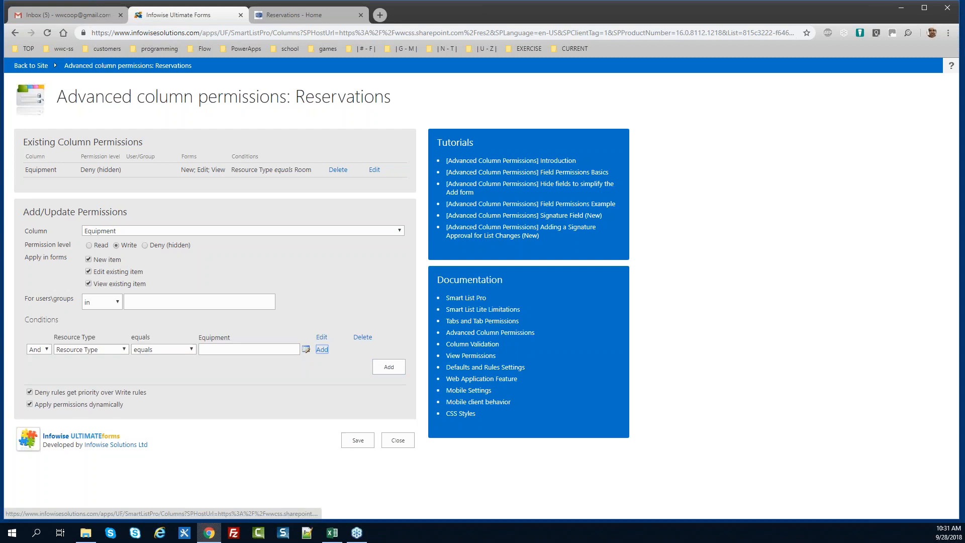
pyautogui.click(388, 366)
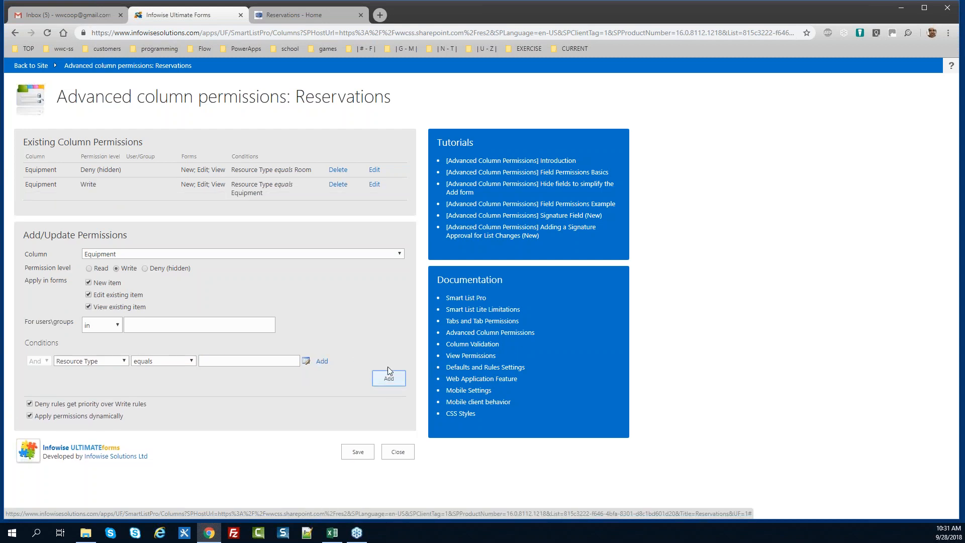
# Add a Deny (hidden) permission on Room when Resource Type equals Equipment
pyautogui.click(137, 255)
pyautogui.press('r')
pyautogui.press('Return')
pyautogui.press('Tab')
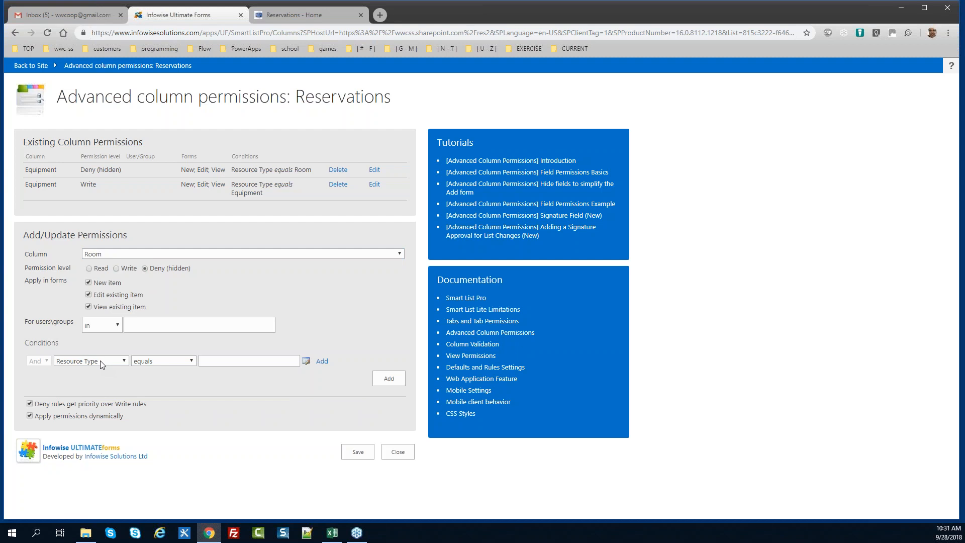
pyautogui.click(208, 362)
pyautogui.write('Equipment')
pyautogui.press('Tab')
pyautogui.press('Return')
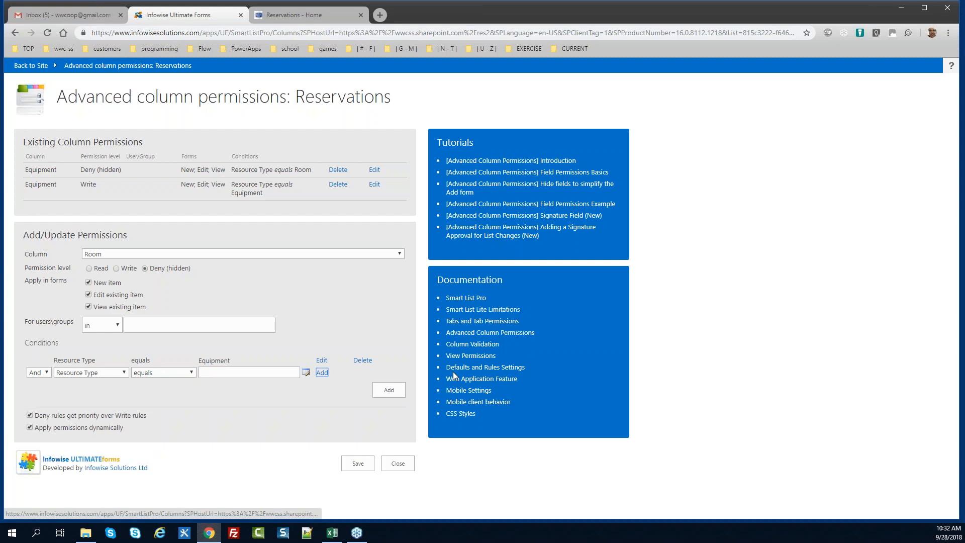
pyautogui.click(389, 395)
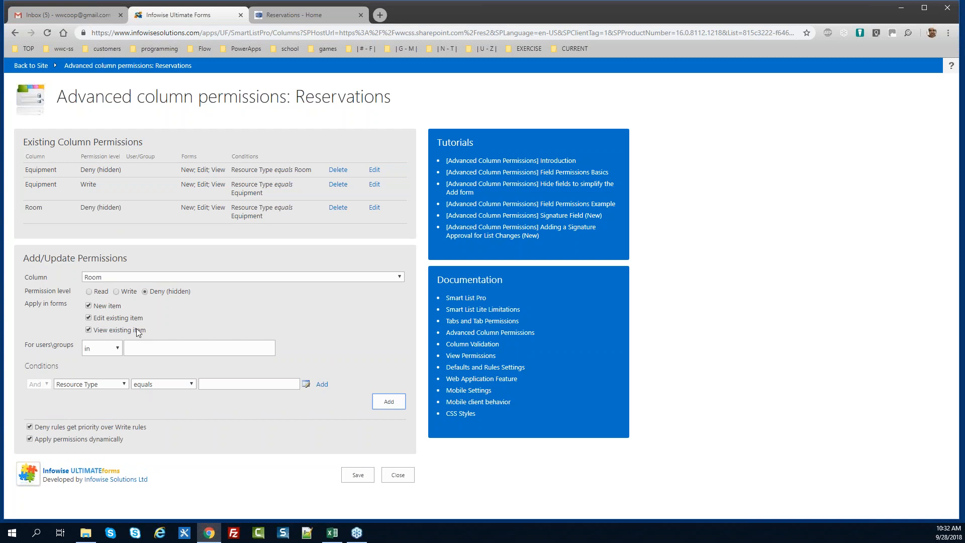
# Add a Write permission on Room when Resource Type equals Room
pyautogui.click(116, 291)
pyautogui.click(246, 385)
pyautogui.write('Room')
pyautogui.click(322, 383)
pyautogui.click(388, 413)
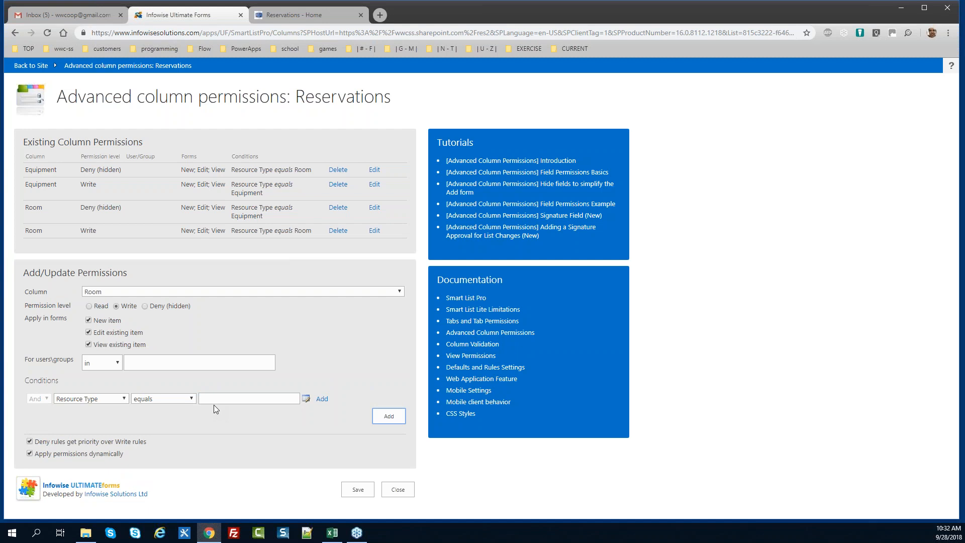
# Add a Read permission making the Resource column read-only
pyautogui.click(128, 294)
pyautogui.press('Down')
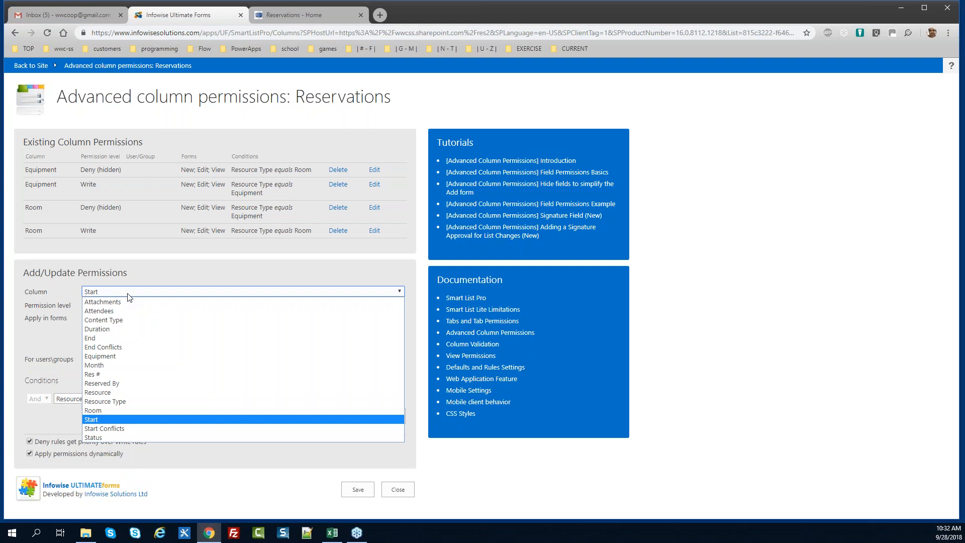
pyautogui.click(126, 392)
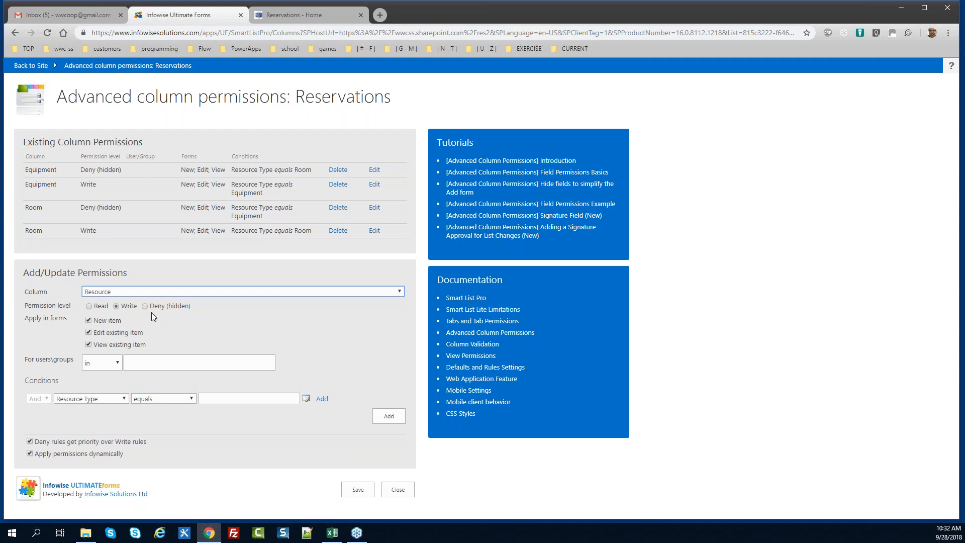
pyautogui.click(90, 306)
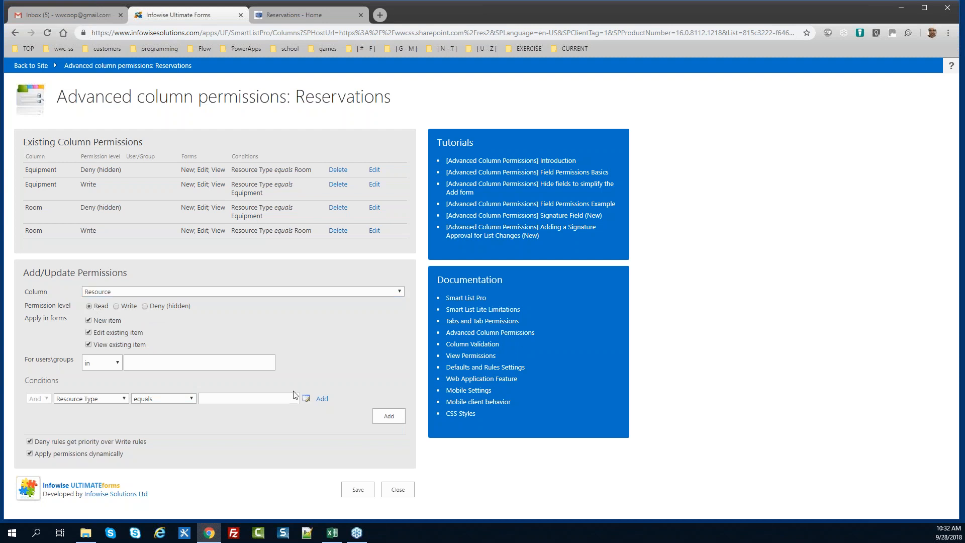
pyautogui.click(390, 416)
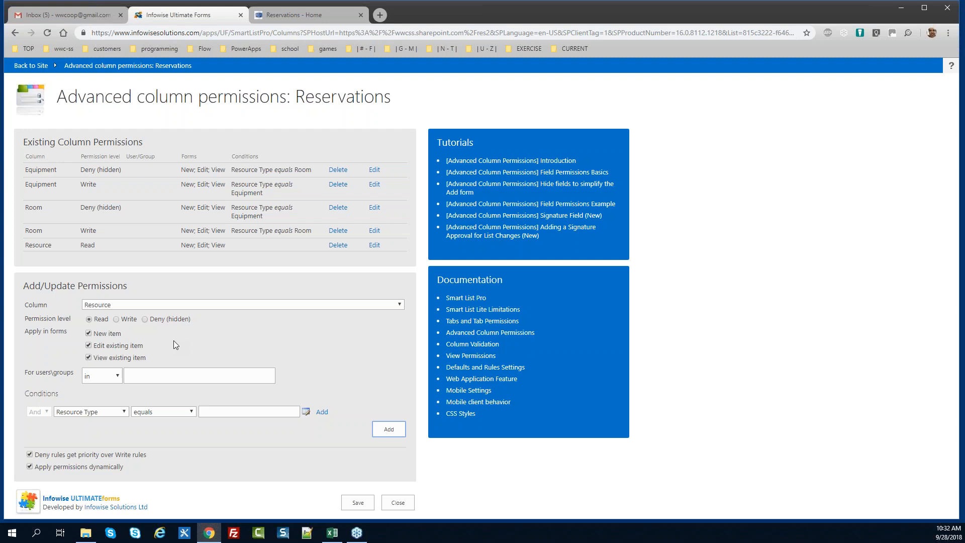
# Add a Deny (hidden) permission on Attendees when Resource Type equals Equipment
pyautogui.click(121, 304)
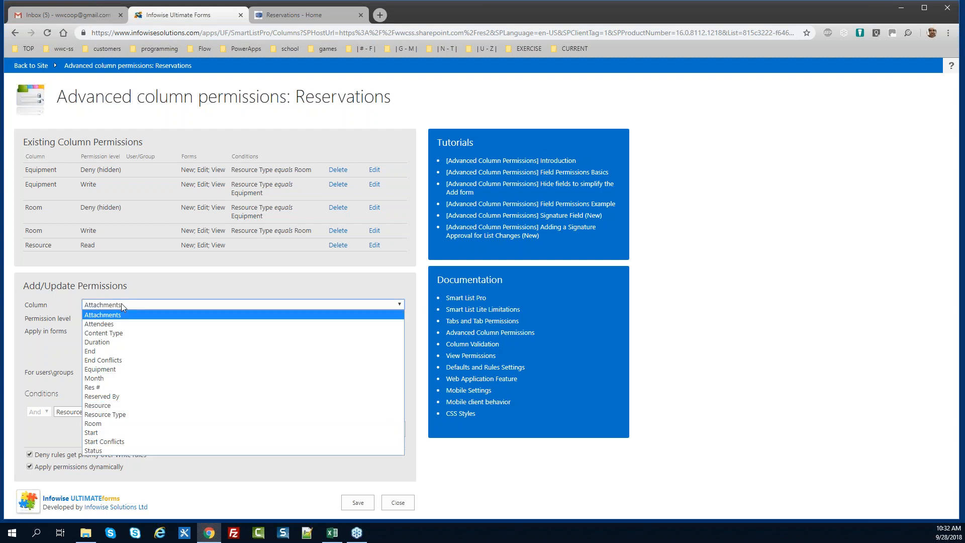
pyautogui.click(125, 324)
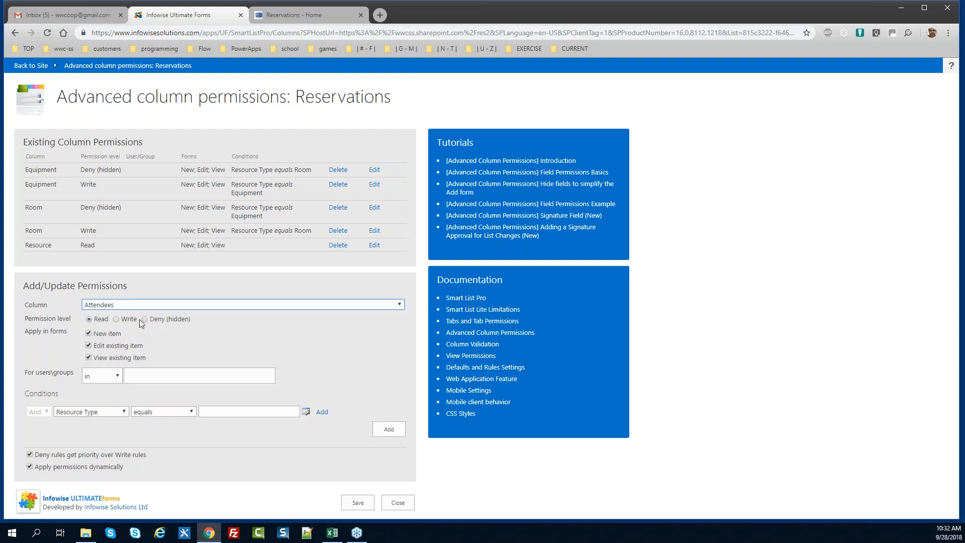
pyautogui.click(145, 320)
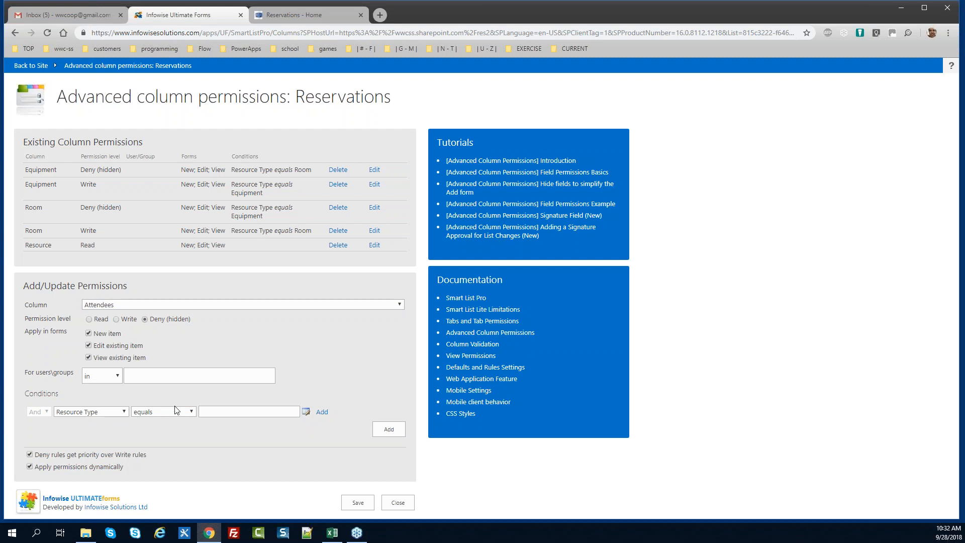
pyautogui.click(211, 412)
pyautogui.write('Equipment')
pyautogui.press('Tab')
pyautogui.press('Return')
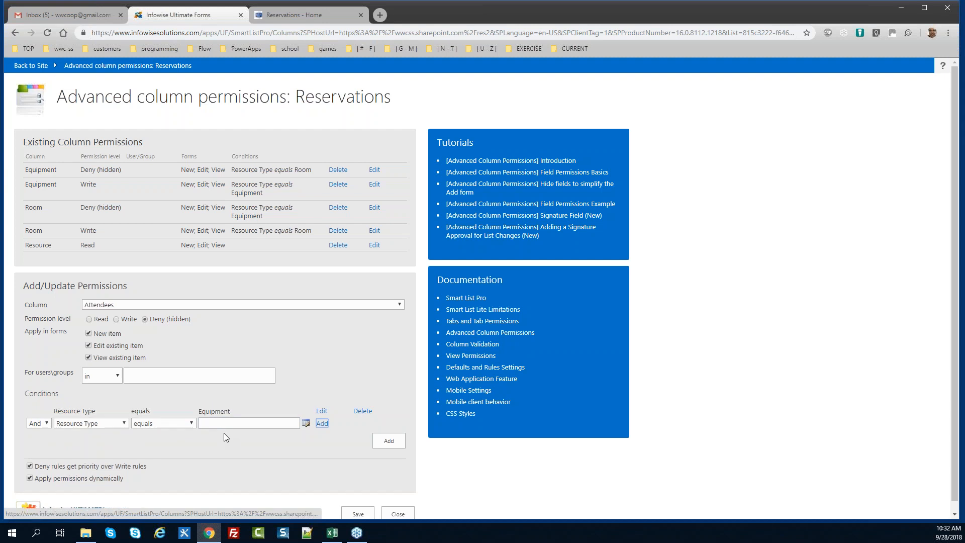
pyautogui.click(385, 445)
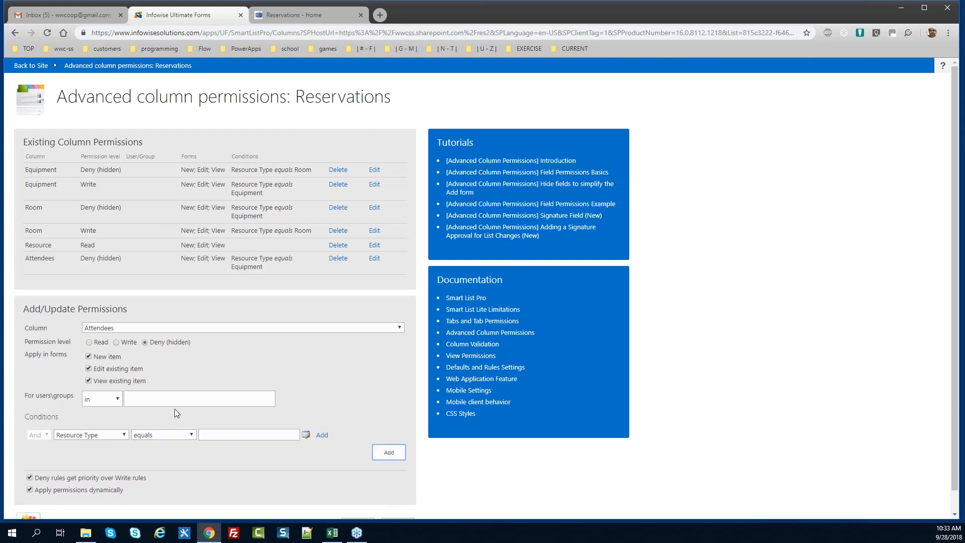
# Add a Write permission on Attendees when Resource Type equals Room, then save all permissions
pyautogui.click(116, 343)
pyautogui.click(218, 435)
pyautogui.write('Room')
pyautogui.press('Tab')
pyautogui.press('Return')
pyautogui.click(403, 458)
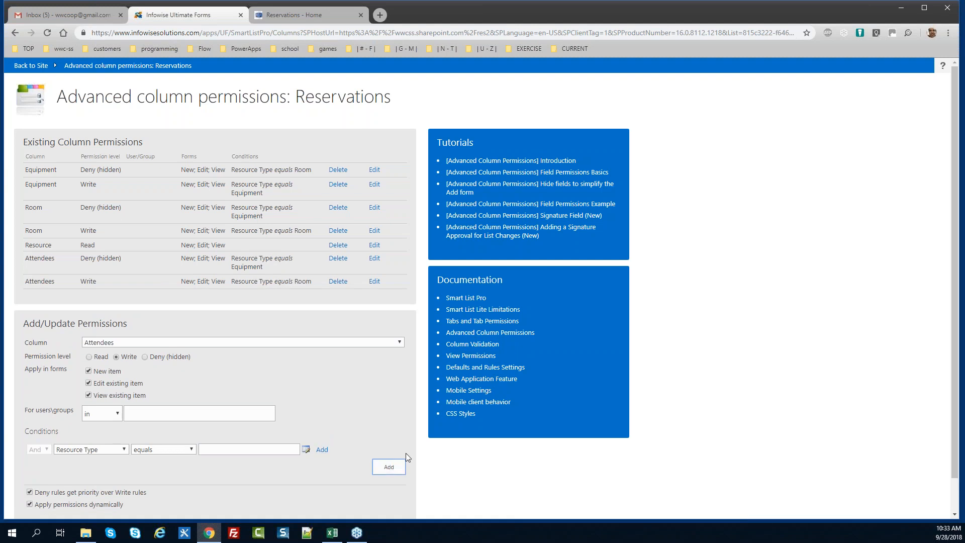
pyautogui.moveTo(957, 288); pyautogui.dragTo(960, 323)
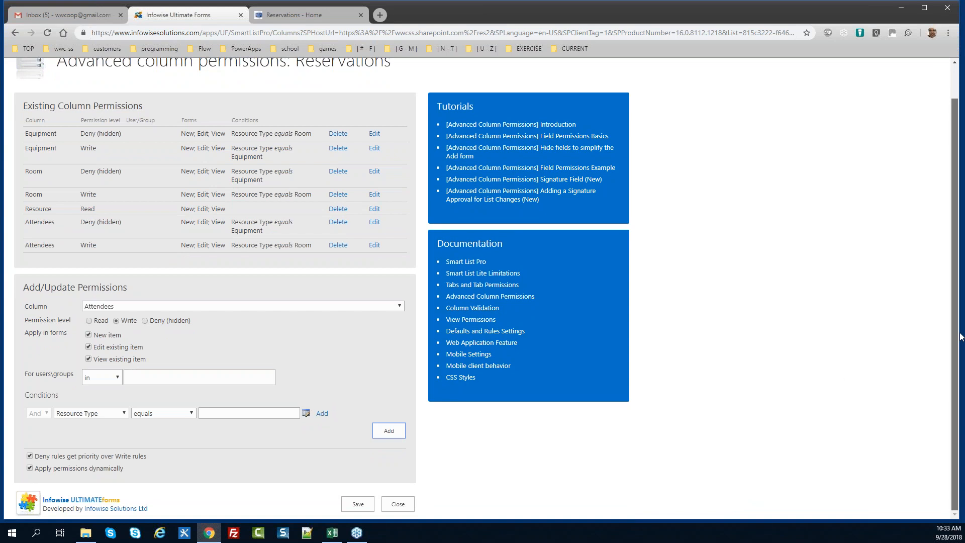
pyautogui.click(360, 505)
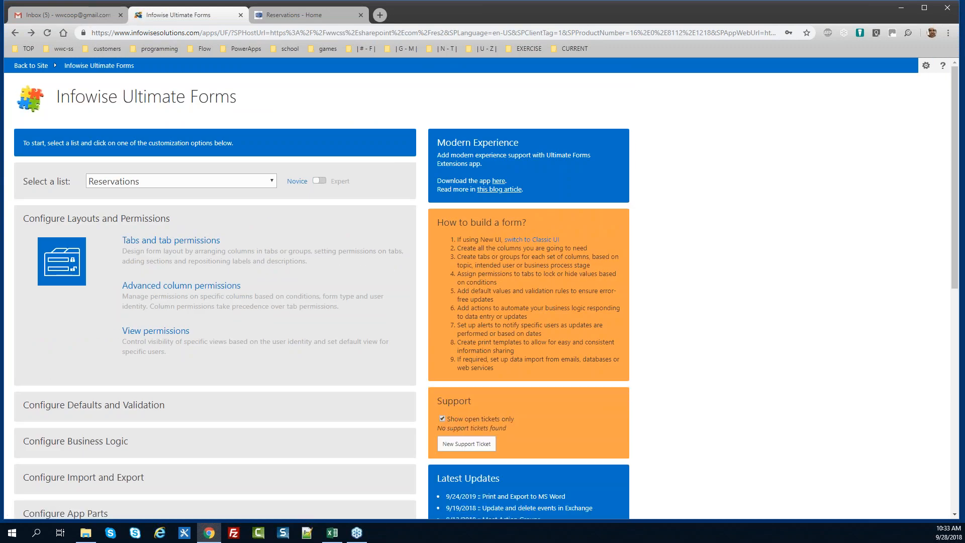
# Open Column validation under Configure Defaults and Validation for the Reservations list
pyautogui.hotkey('alt', 'Tab')
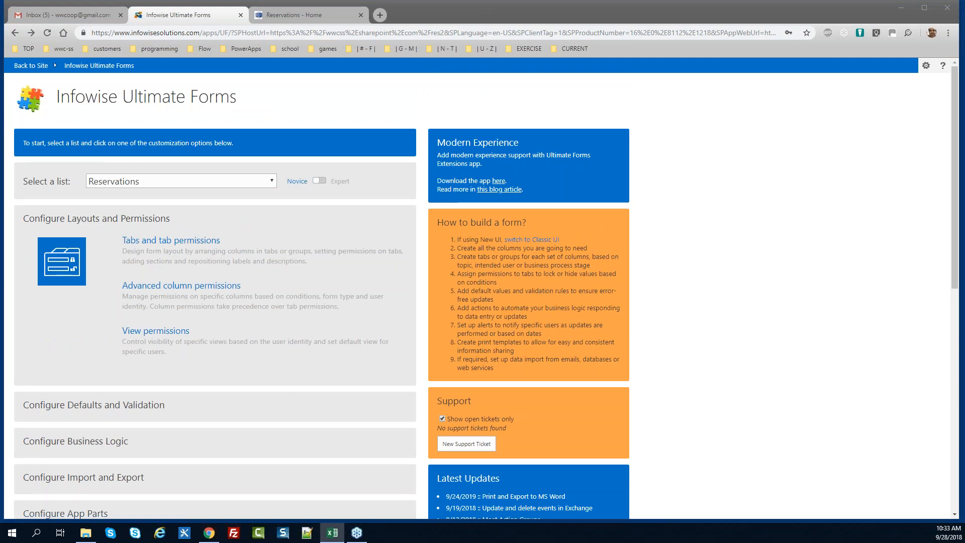
pyautogui.click(89, 406)
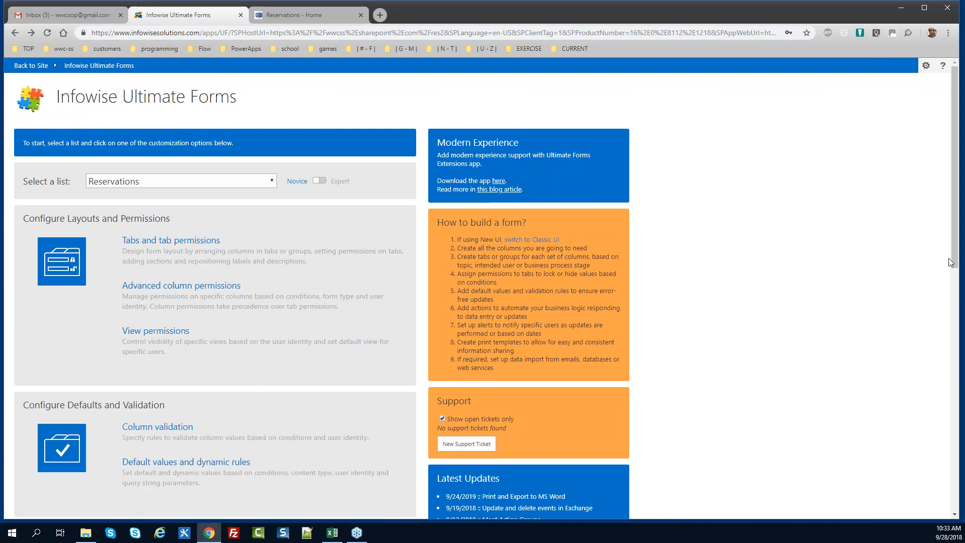
pyautogui.moveTo(958, 247); pyautogui.dragTo(958, 286)
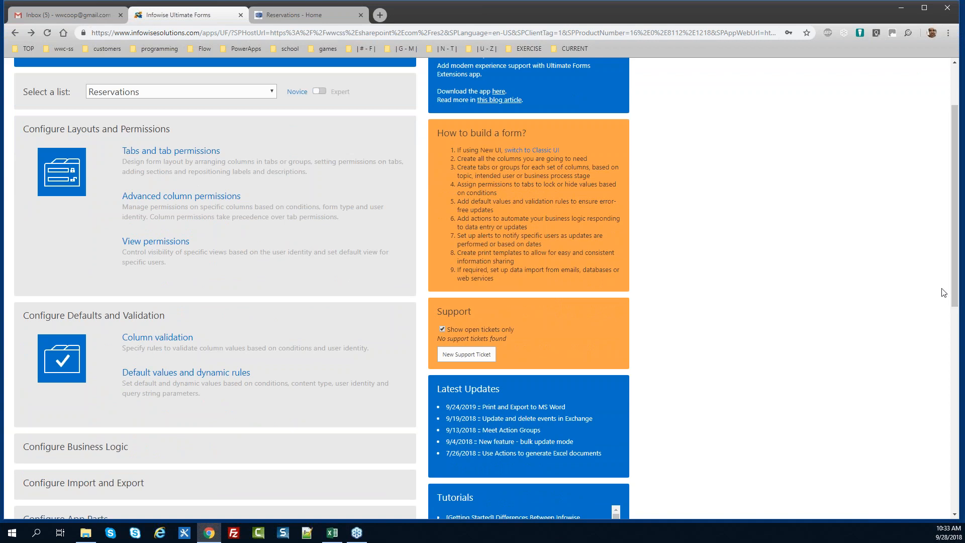
pyautogui.click(157, 337)
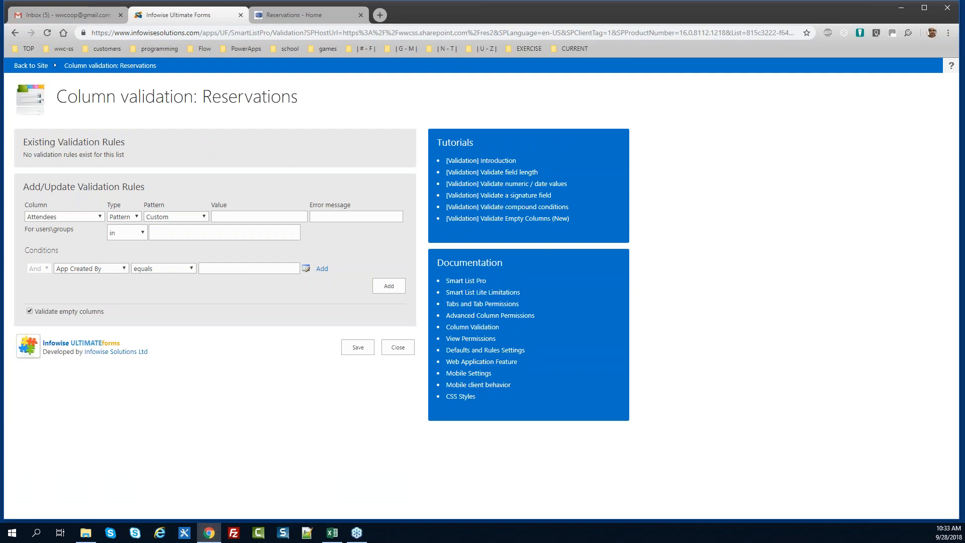
pyautogui.hotkey('alt', 'Tab')
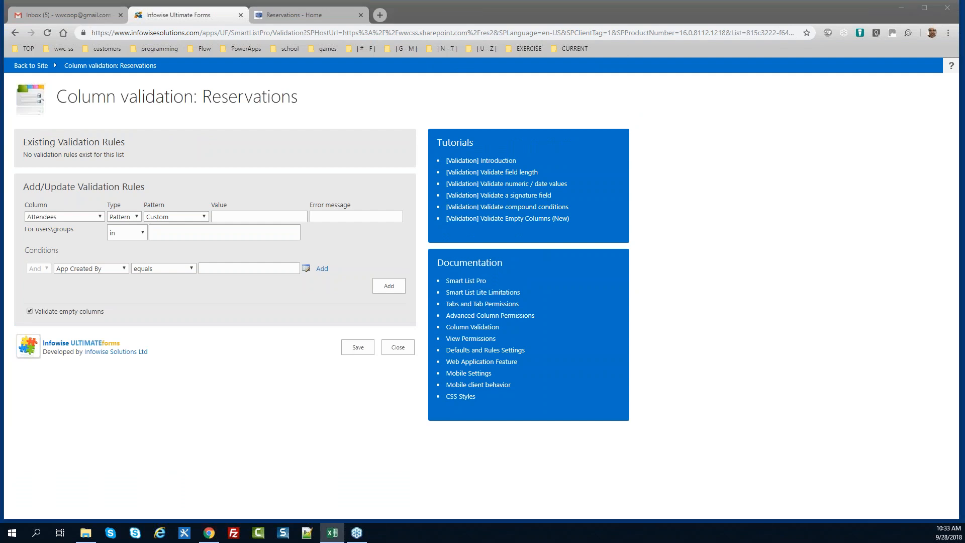
# Validate Room by length greater than 0 with the message 'Room is required'
pyautogui.click(95, 217)
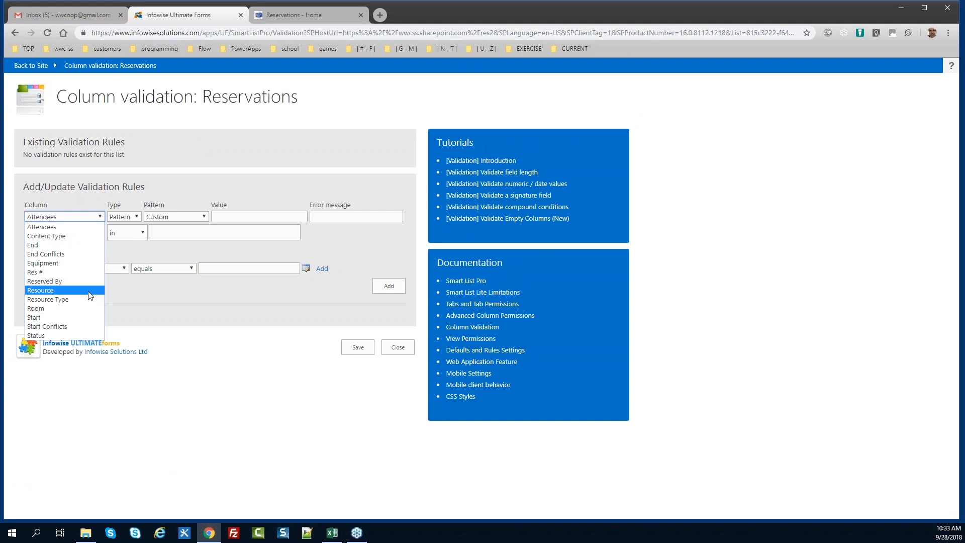
pyautogui.click(86, 310)
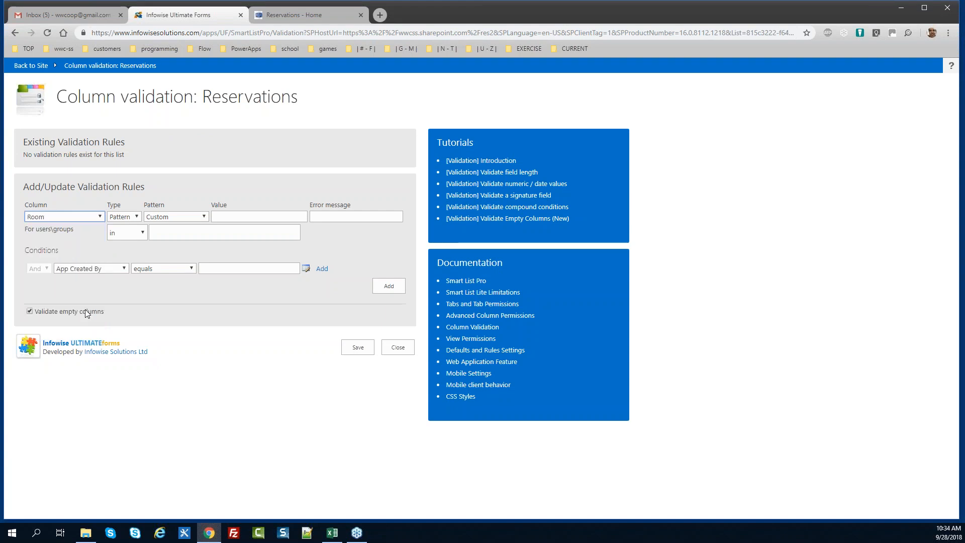
pyautogui.click(135, 217)
pyautogui.click(136, 246)
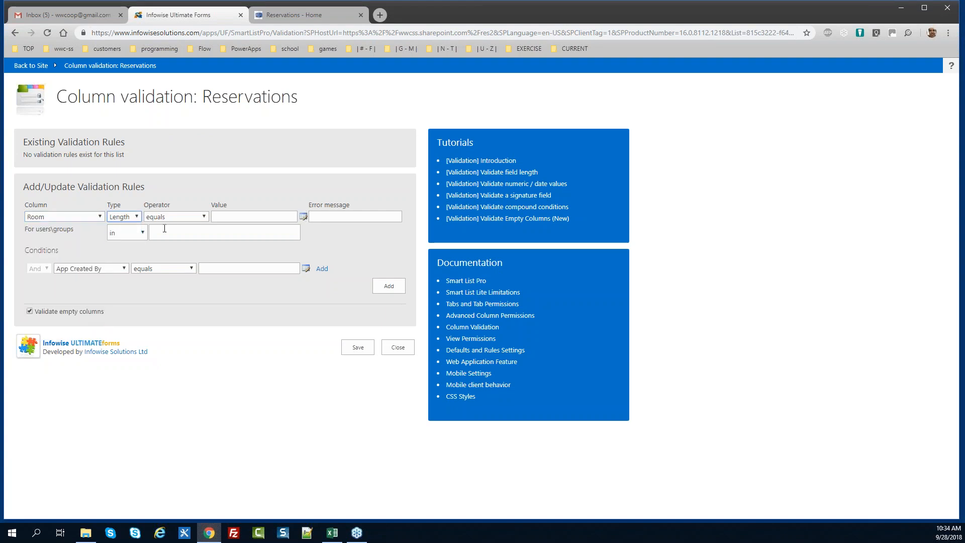
pyautogui.click(176, 219)
pyautogui.click(169, 244)
pyautogui.click(257, 214)
pyautogui.write('0')
pyautogui.press('Tab')
pyautogui.write('Room  is requir')
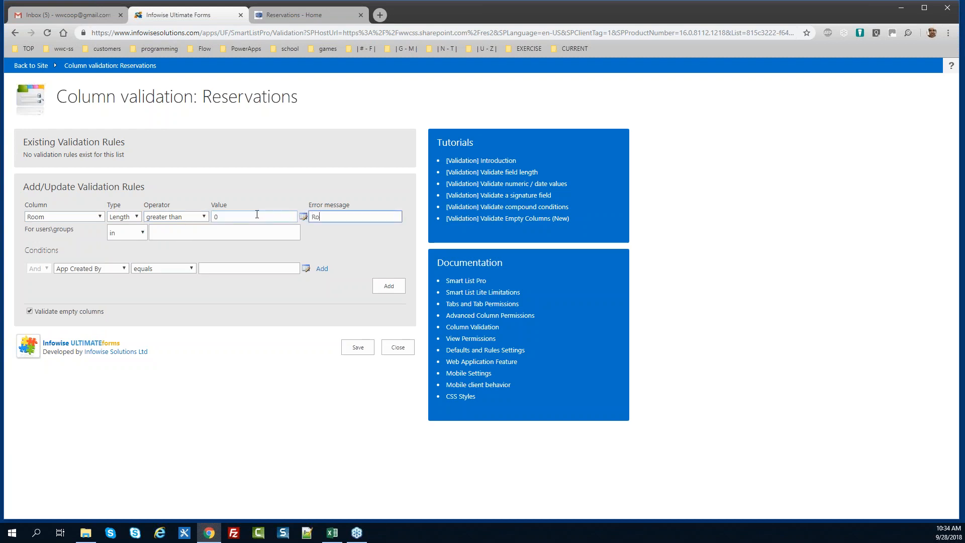
pyautogui.press('BackSpace')
pyautogui.press('BackSpace')
pyautogui.press('BackSpace')
pyautogui.press('BackSpace')
pyautogui.press('BackSpace')
pyautogui.press('BackSpace')
pyautogui.press('BackSpace')
pyautogui.press('BackSpace')
pyautogui.press('BackSpace')
pyautogui.press('BackSpace')
pyautogui.press('BackSpace')
pyautogui.write('is required')
# Apply the rule only when Resource Type equals Room, and add it
pyautogui.click(101, 268)
pyautogui.press('r')
pyautogui.moveTo(126, 350); pyautogui.dragTo(126, 391)
pyautogui.click(94, 411)
pyautogui.click(229, 271)
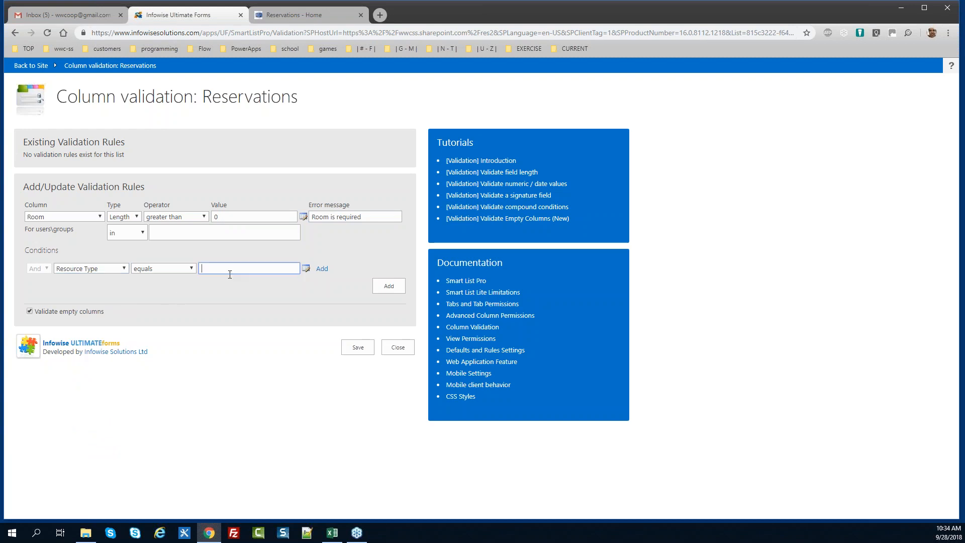
pyautogui.write('Room')
pyautogui.press('Tab')
pyautogui.press('Return')
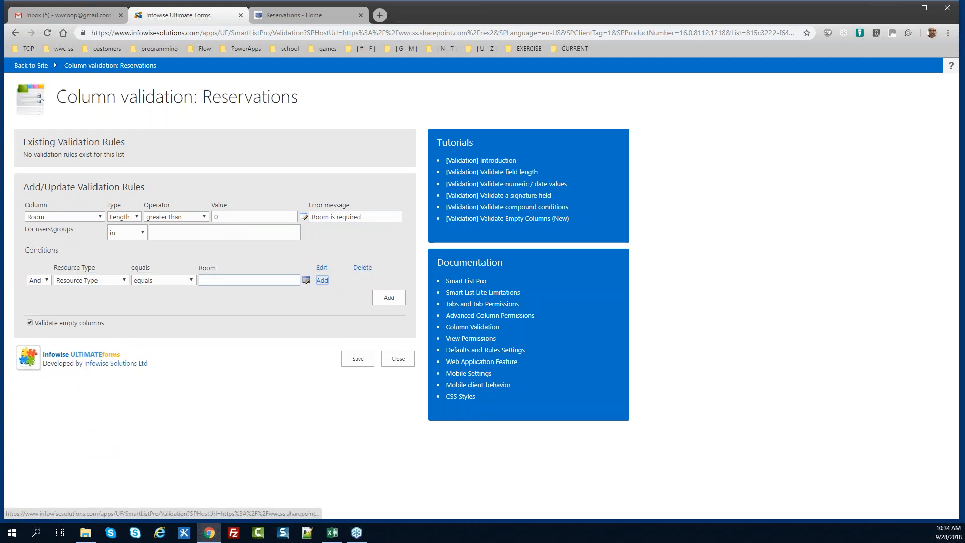
pyautogui.click(393, 298)
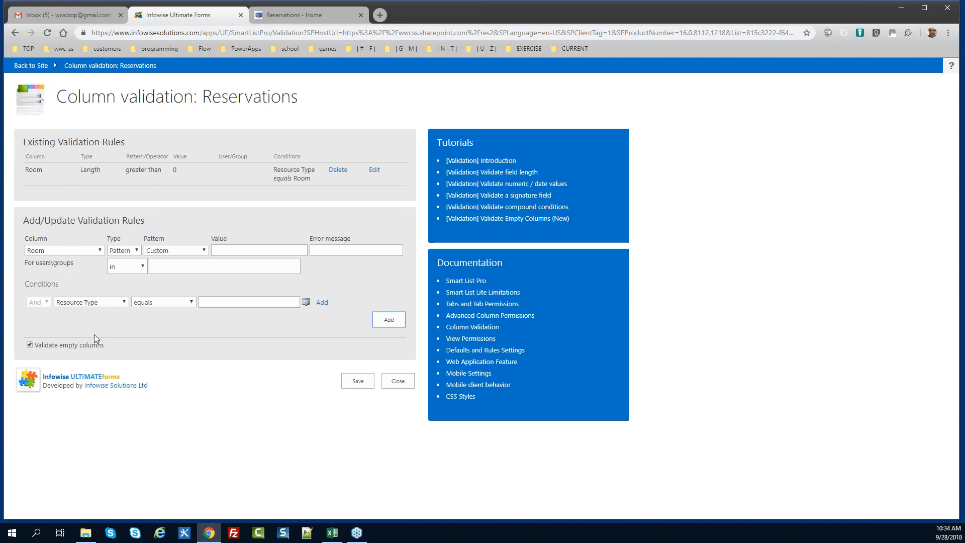
# Validate Equipment by length greater than 0 with the message 'Equipment is required'
pyautogui.click(72, 253)
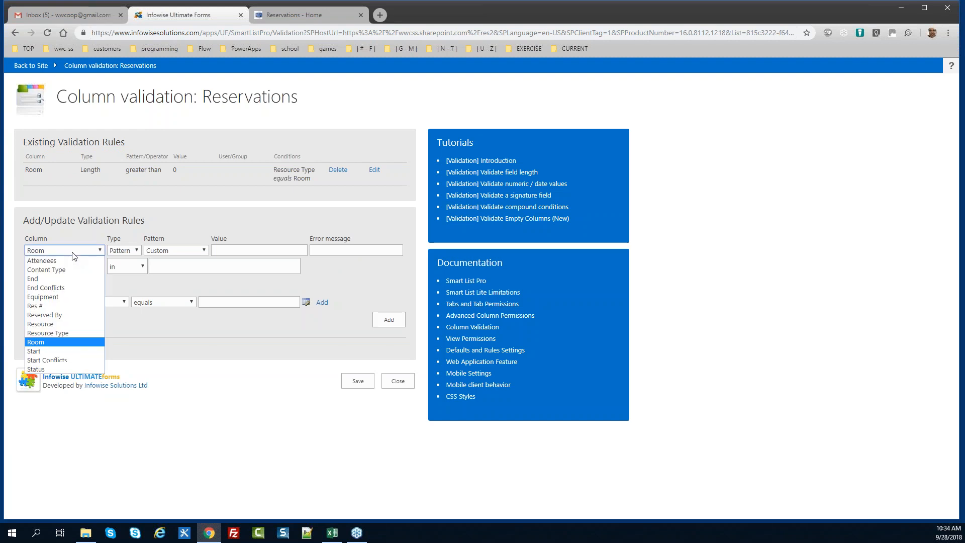
pyautogui.press('e')
pyautogui.press('Down')
pyautogui.press('Down')
pyautogui.press('Return')
pyautogui.click(123, 250)
pyautogui.click(131, 280)
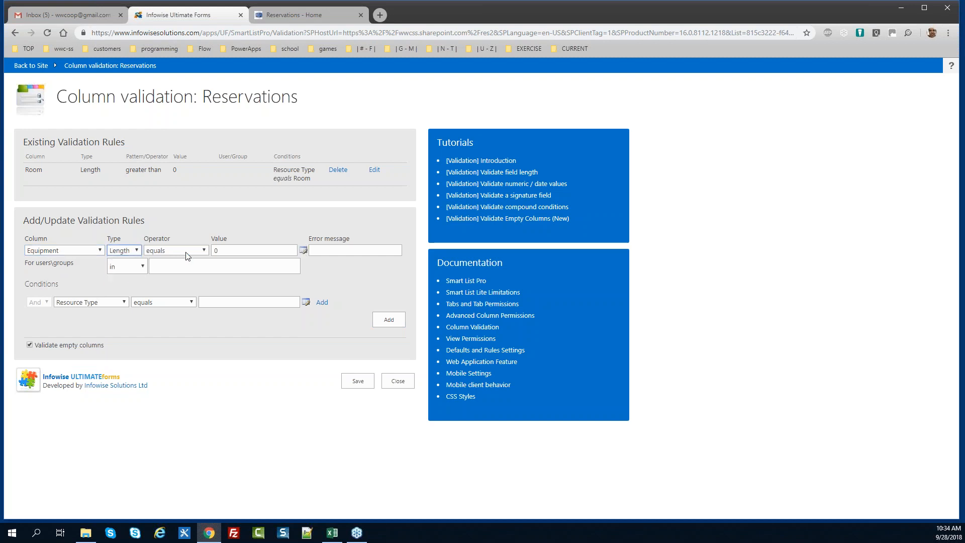
pyautogui.click(182, 252)
pyautogui.click(188, 279)
pyautogui.click(344, 253)
pyautogui.write('Equipment')
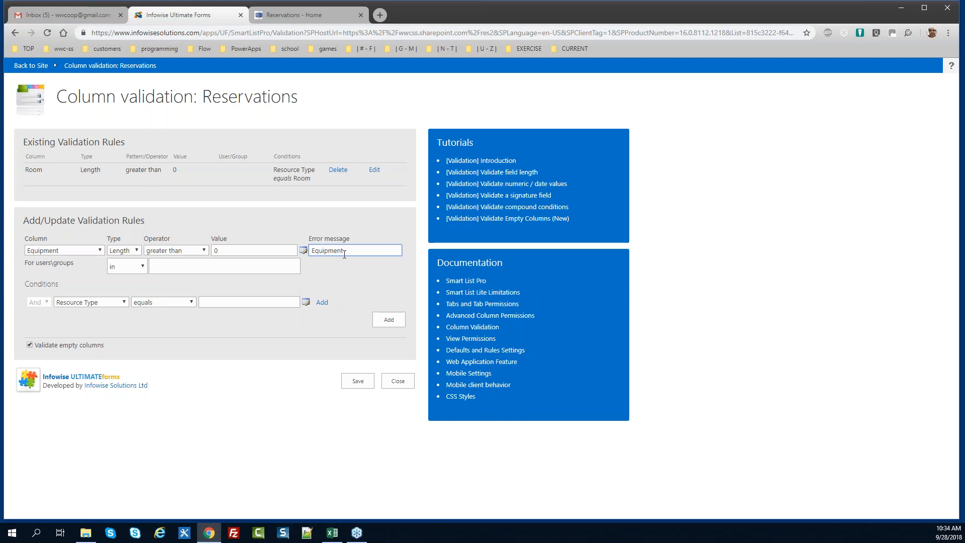
pyautogui.write('is required')
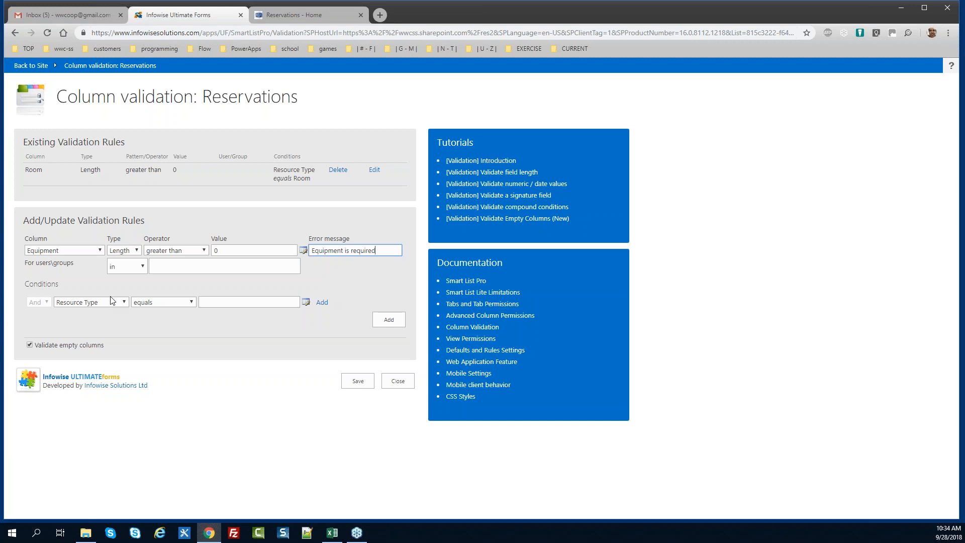
# Add the condition Resource Type equals Equipment, add the rule, and save the validation rules
pyautogui.click(274, 302)
pyautogui.write('Equipment')
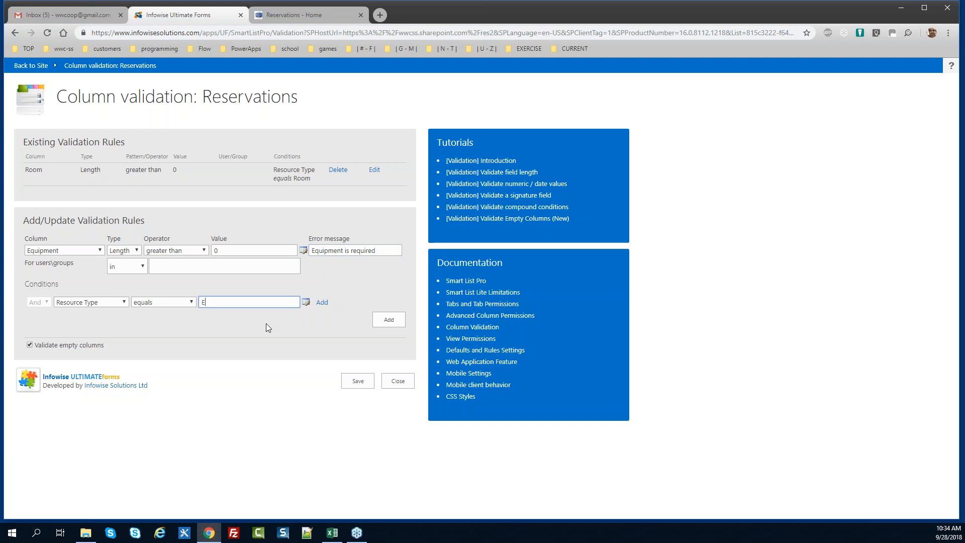
pyautogui.press('Tab')
pyautogui.press('Tab')
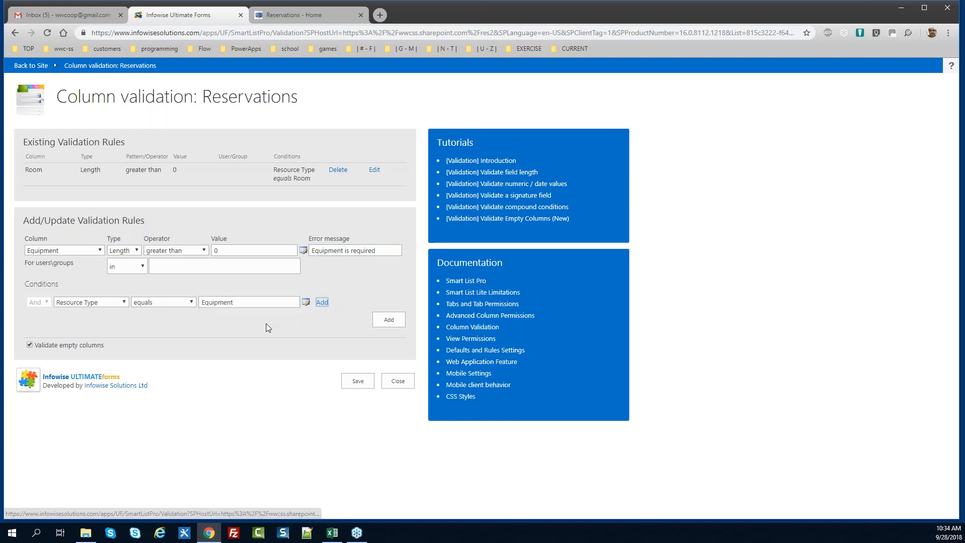
pyautogui.press('Return')
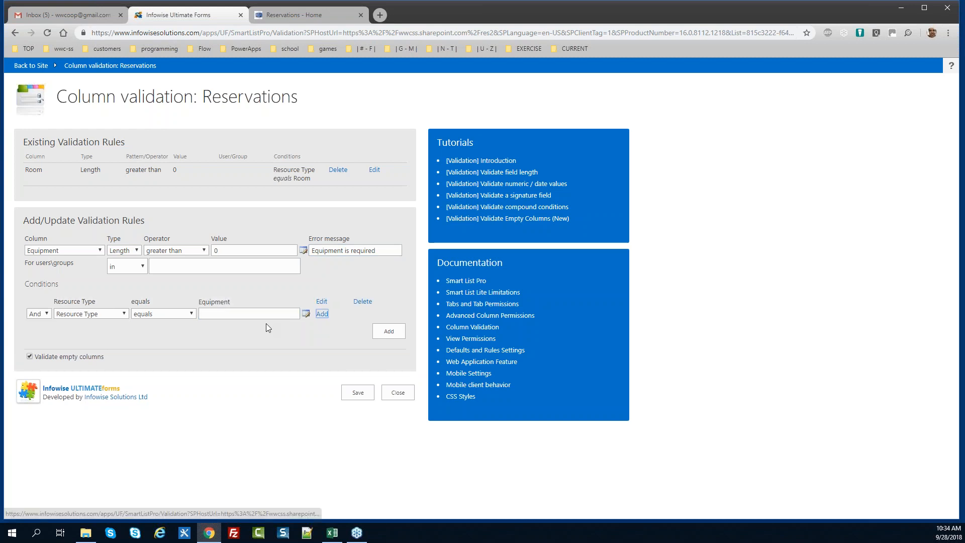
pyautogui.click(390, 331)
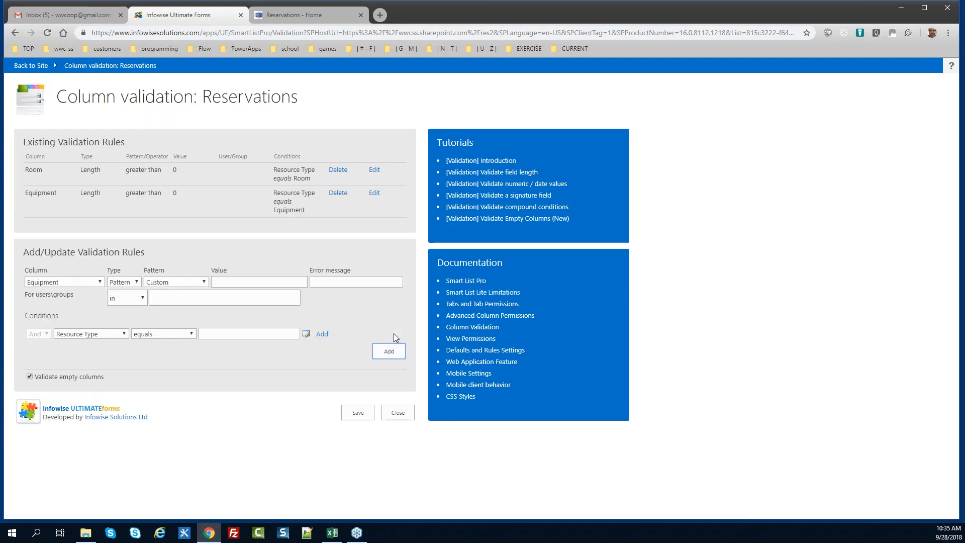
pyautogui.click(369, 414)
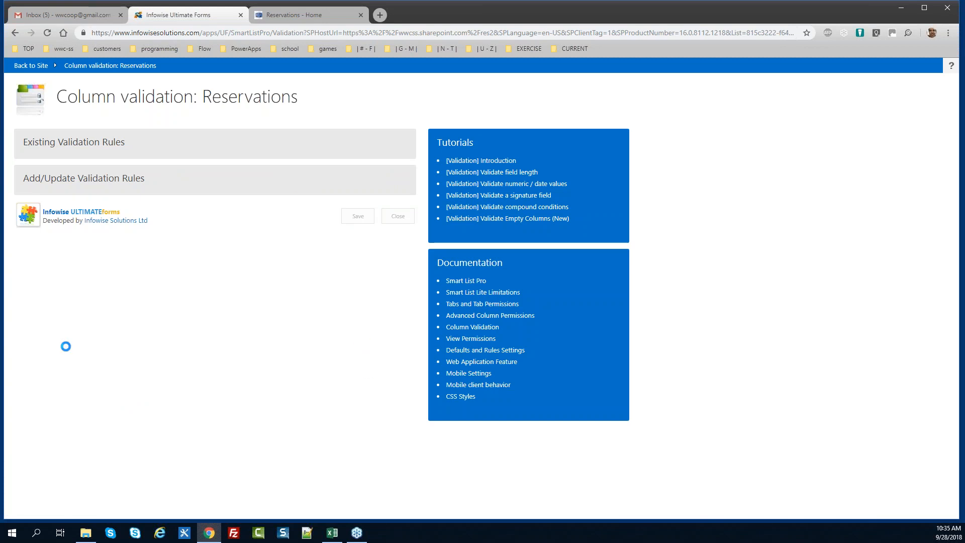
# Add a Reserved By dynamic rule with value [Current User], applied to new items only
pyautogui.hotkey('alt', 'Tab')
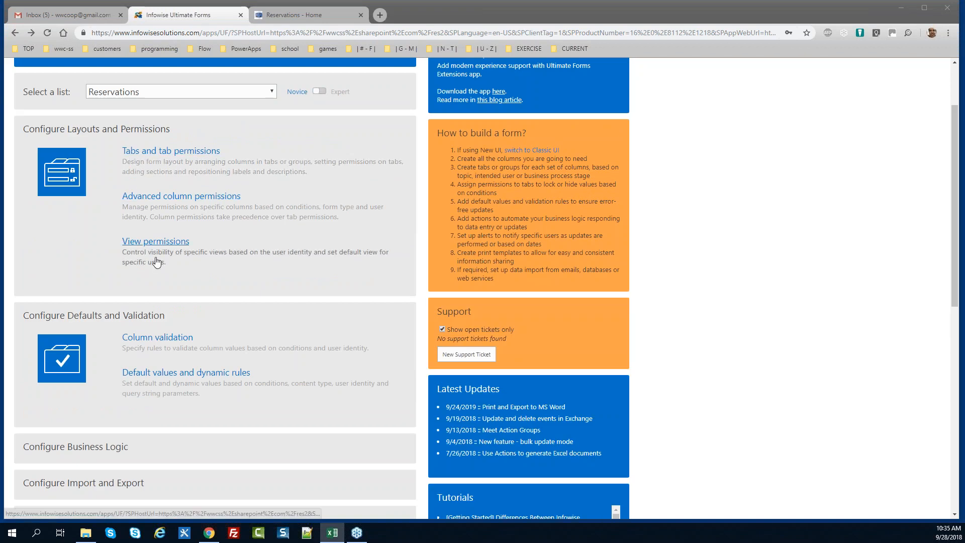
pyautogui.click(150, 372)
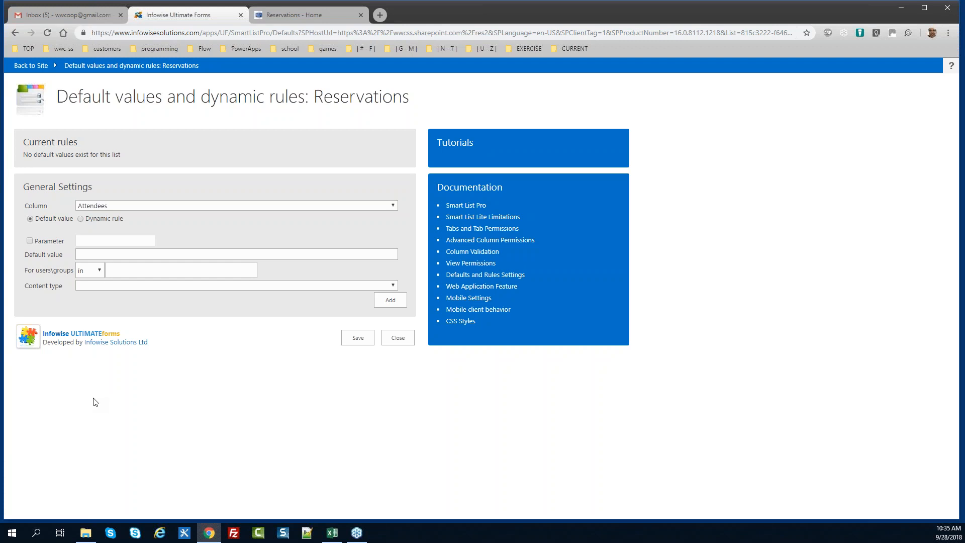
pyautogui.hotkey('alt', 'Tab')
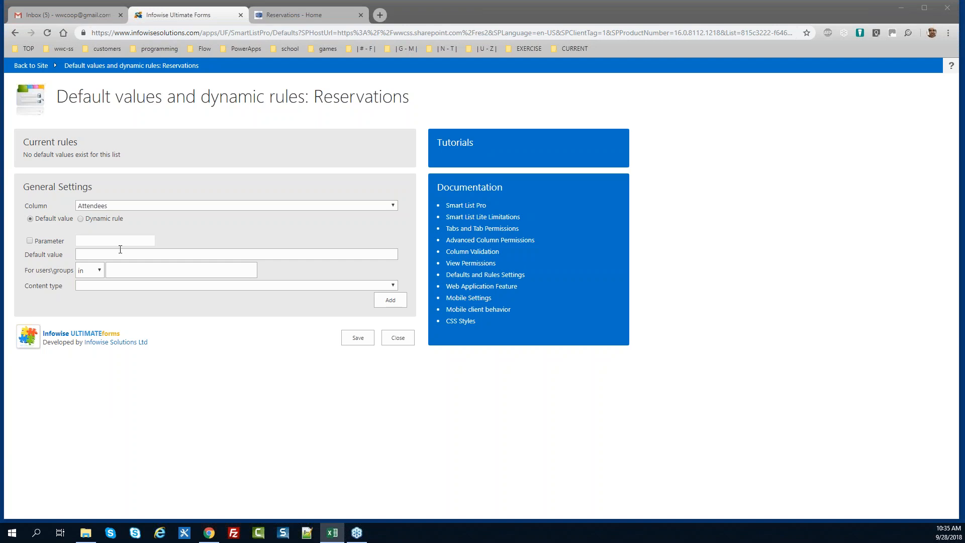
pyautogui.click(134, 206)
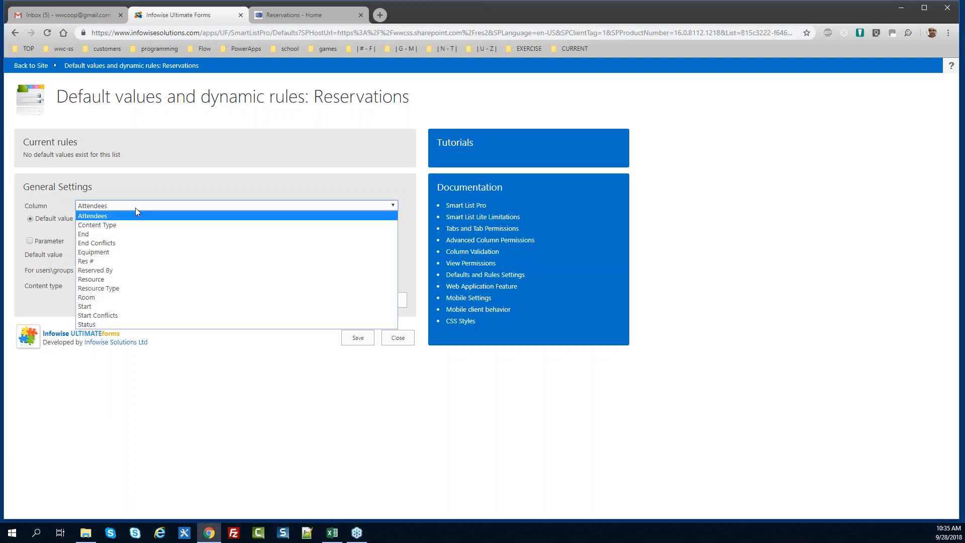
pyautogui.click(139, 271)
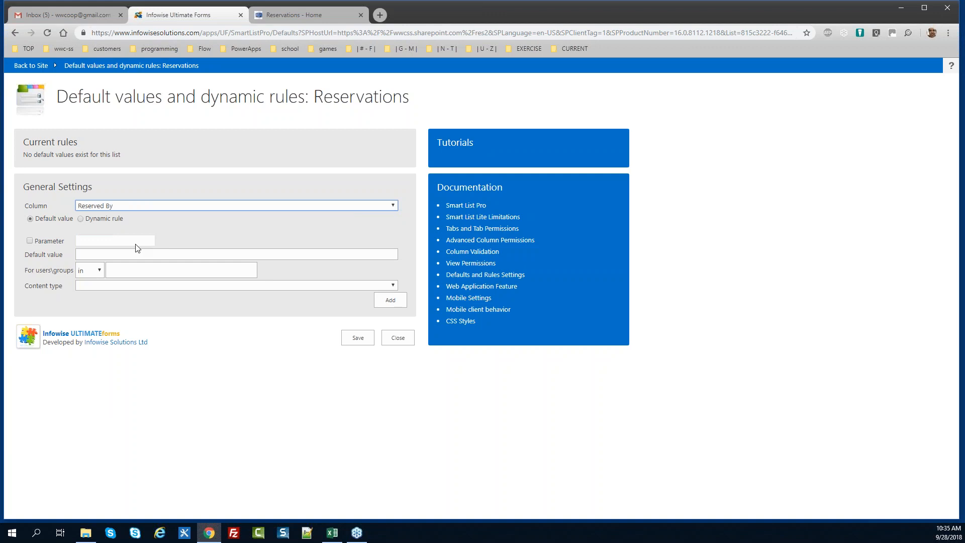
pyautogui.click(82, 219)
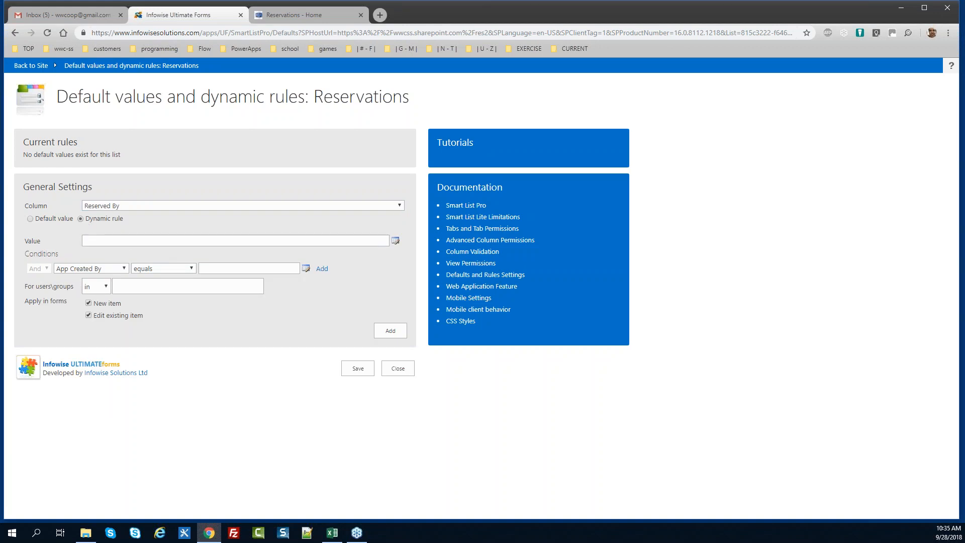
pyautogui.write('[')
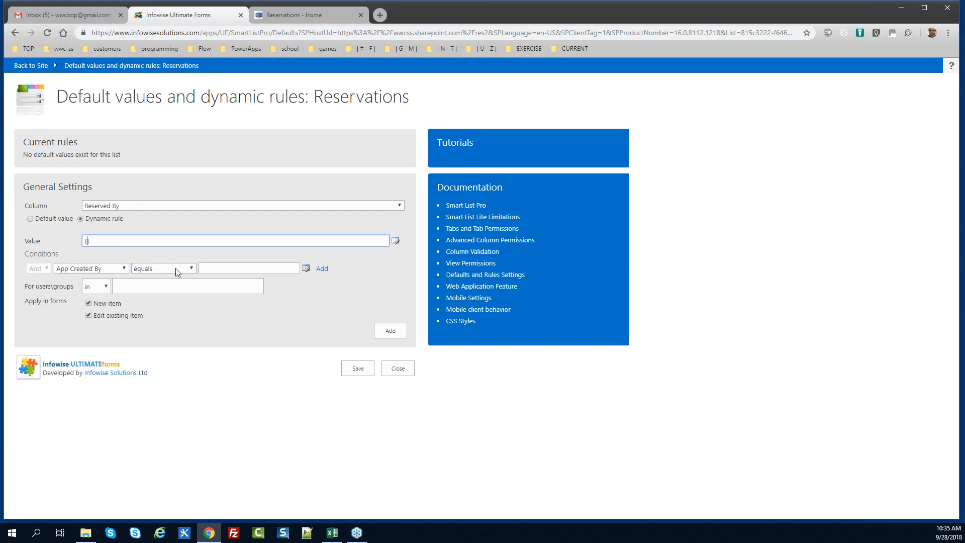
pyautogui.write('Current User')
pyautogui.click(89, 316)
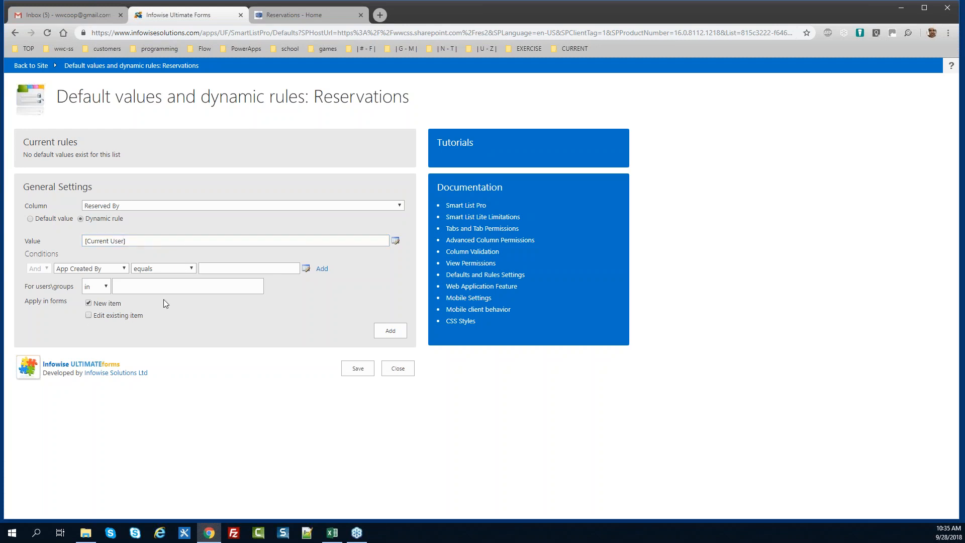
pyautogui.click(157, 312)
pyautogui.click(385, 334)
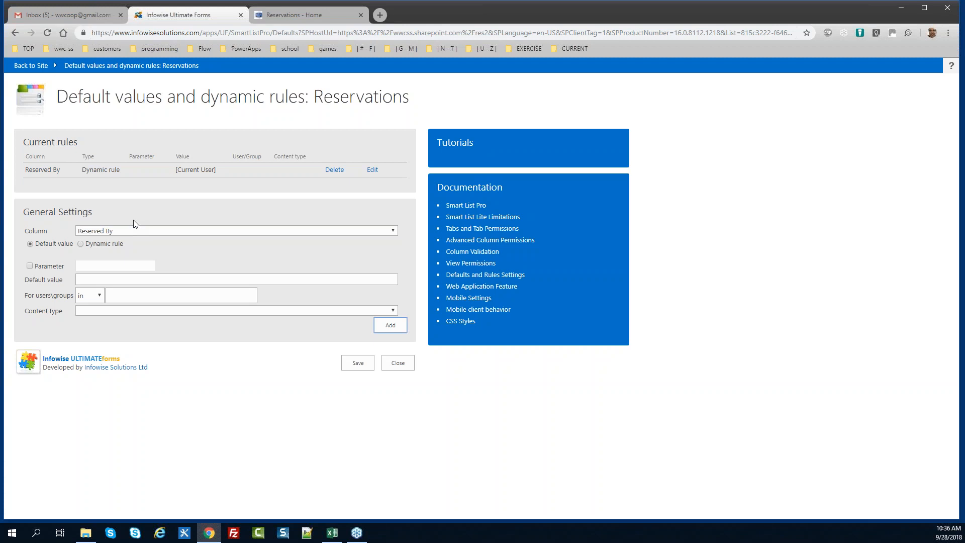
# Make a dynamic rule for the Resource column with the value [Room] from the Value Picker
pyautogui.click(127, 232)
pyautogui.press('Down')
pyautogui.press('Return')
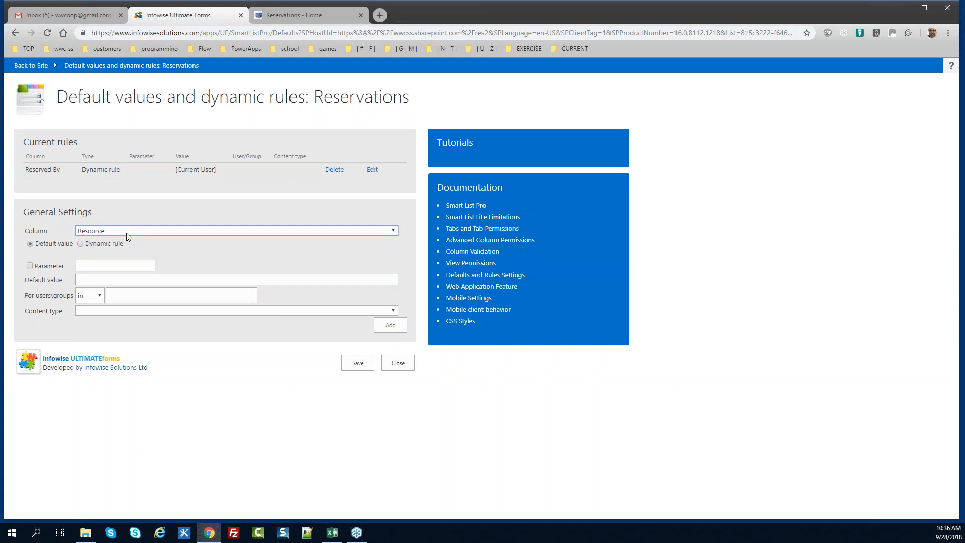
pyautogui.click(80, 243)
pyautogui.click(159, 267)
pyautogui.click(396, 266)
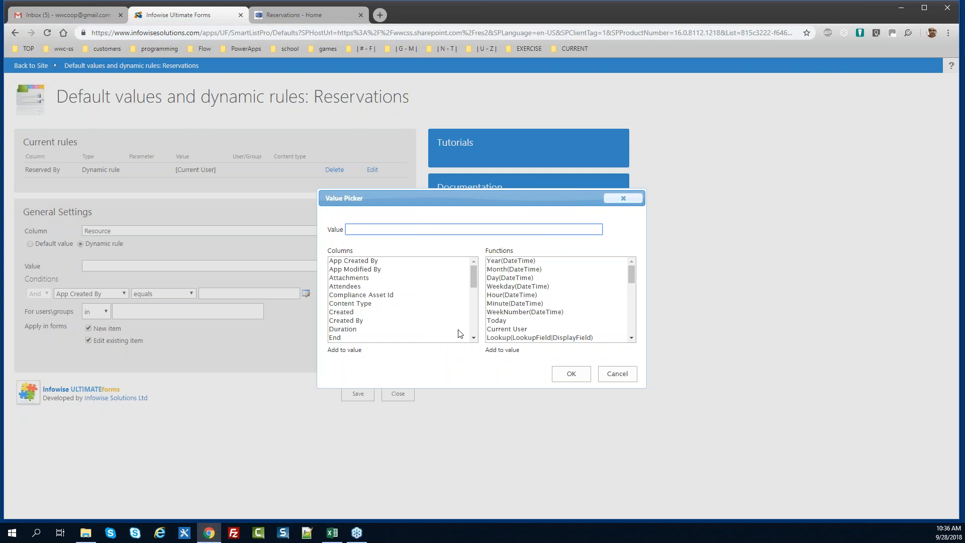
pyautogui.moveTo(472, 278); pyautogui.dragTo(473, 317)
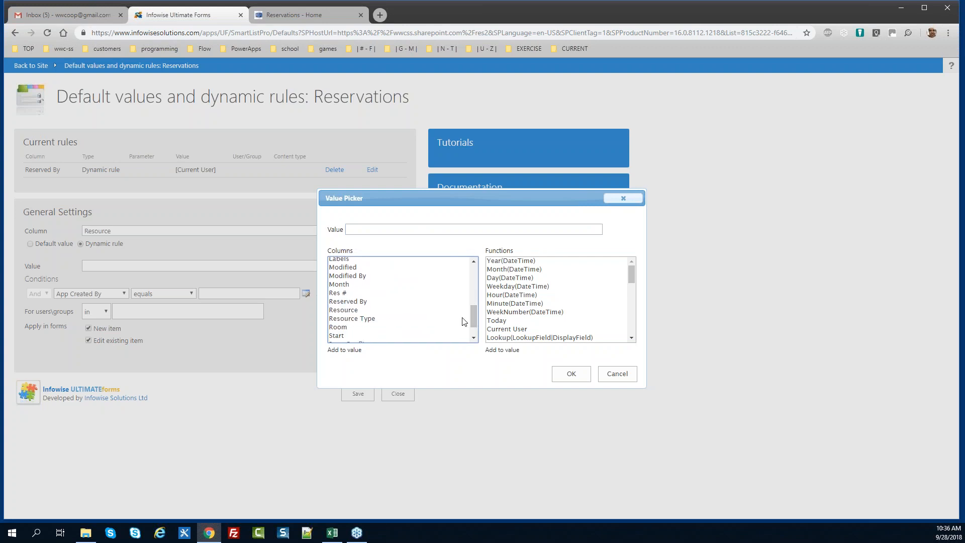
pyautogui.click(361, 328)
pyautogui.doubleClick(361, 328)
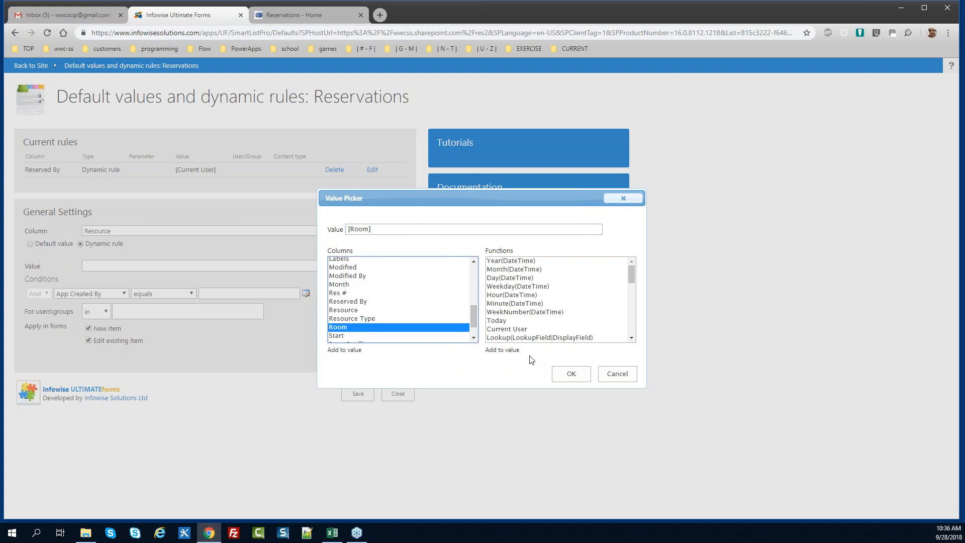
pyautogui.click(563, 376)
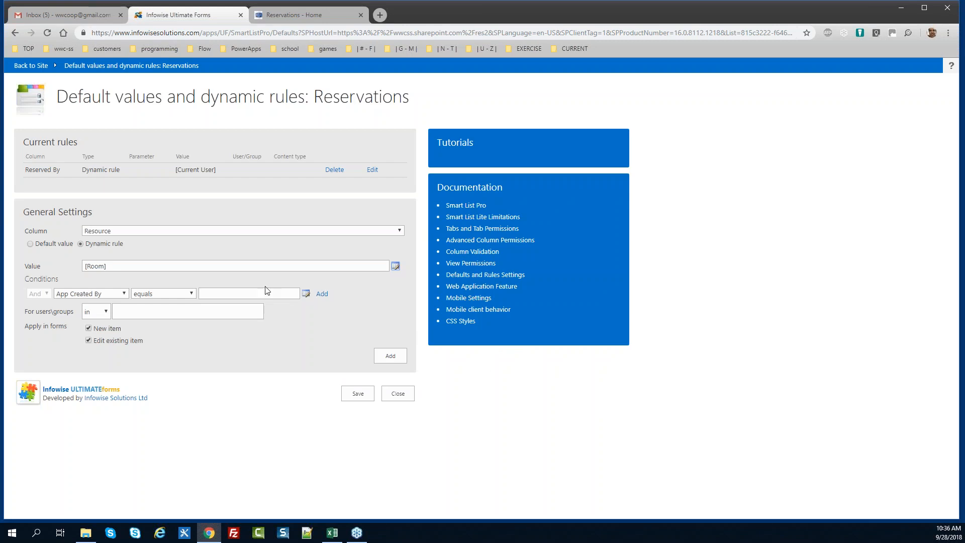
# Add the condition Resource Type equals Room and add the Resource rule
pyautogui.click(123, 293)
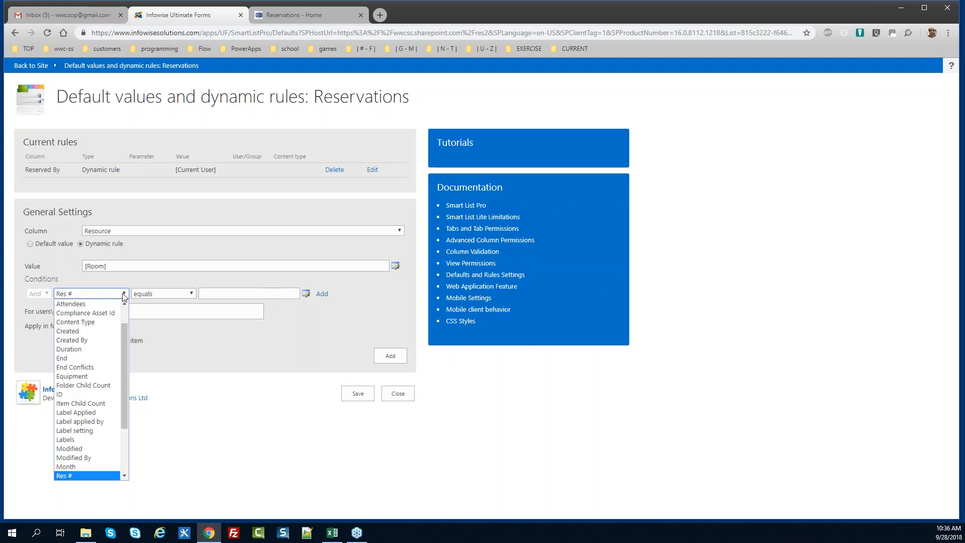
pyautogui.press('Down')
pyautogui.press('Down')
pyautogui.press('Down')
pyautogui.press('Return')
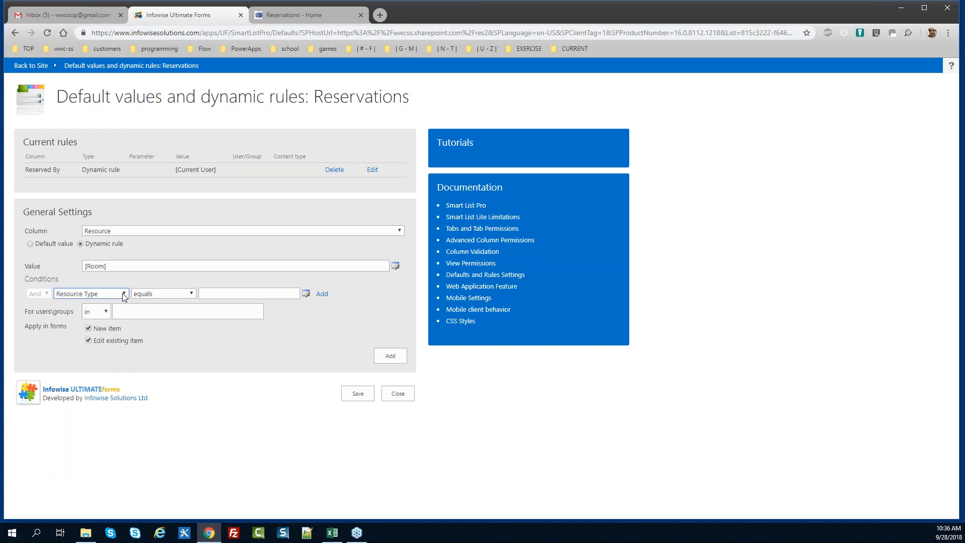
pyautogui.click(219, 293)
pyautogui.write('Room')
pyautogui.press('Tab')
pyautogui.press('Tab')
pyautogui.press('Return')
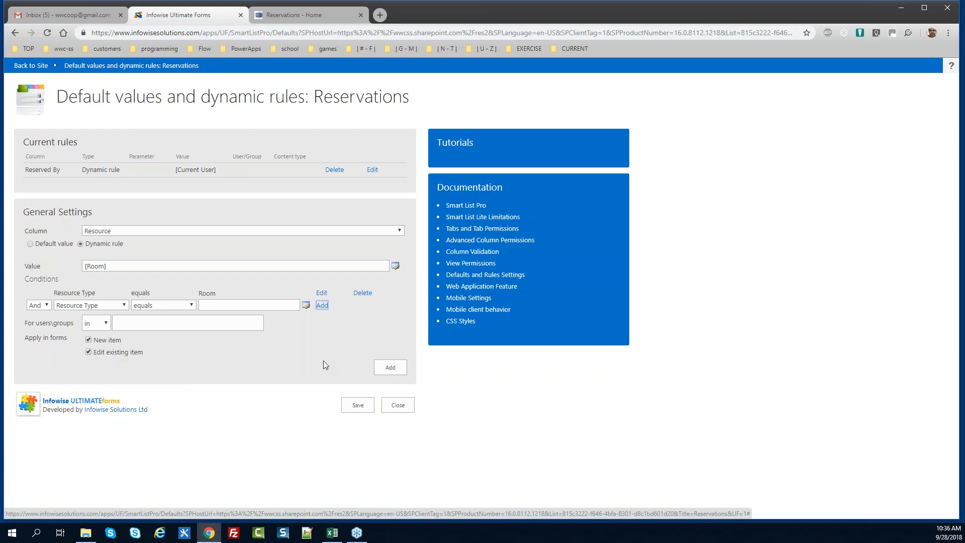
pyautogui.click(391, 366)
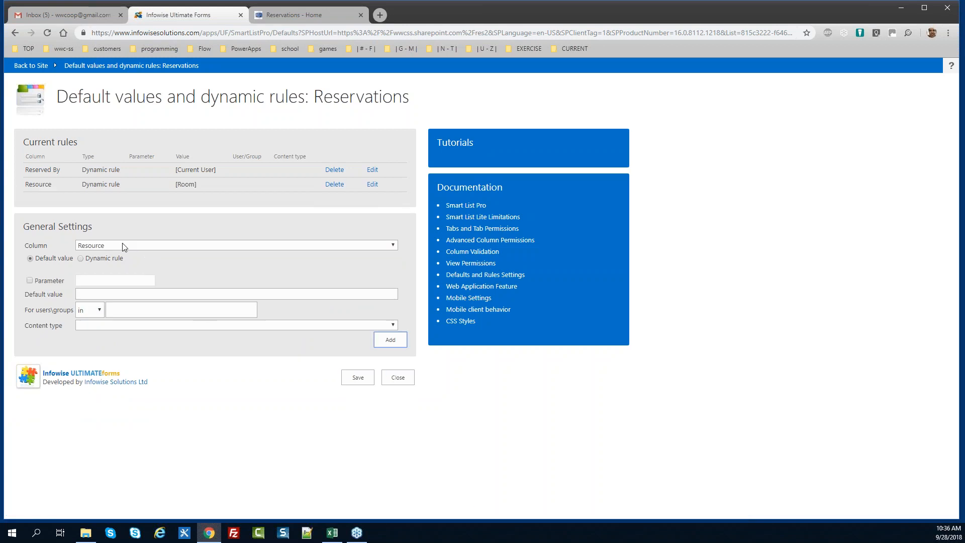
# Make the new Resource rule dynamic with the value [Equipment] from the Value Picker
pyautogui.click(83, 257)
pyautogui.click(180, 279)
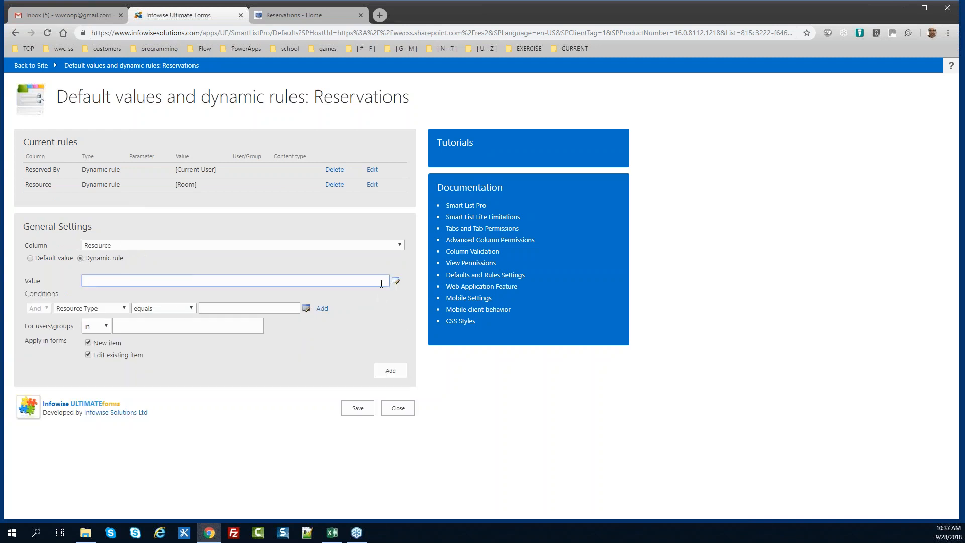
pyautogui.click(395, 280)
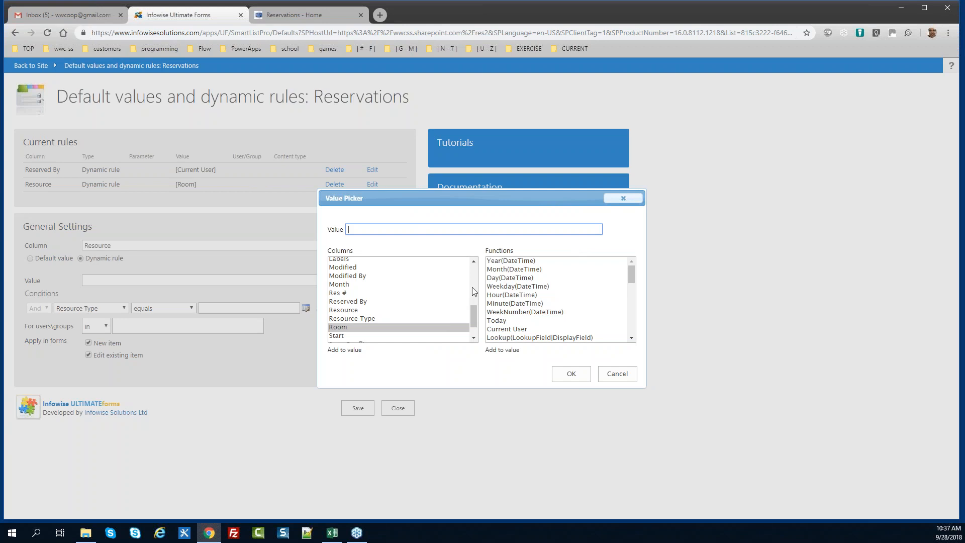
pyautogui.scroll(3, 467, 298)
pyautogui.doubleClick(394, 274)
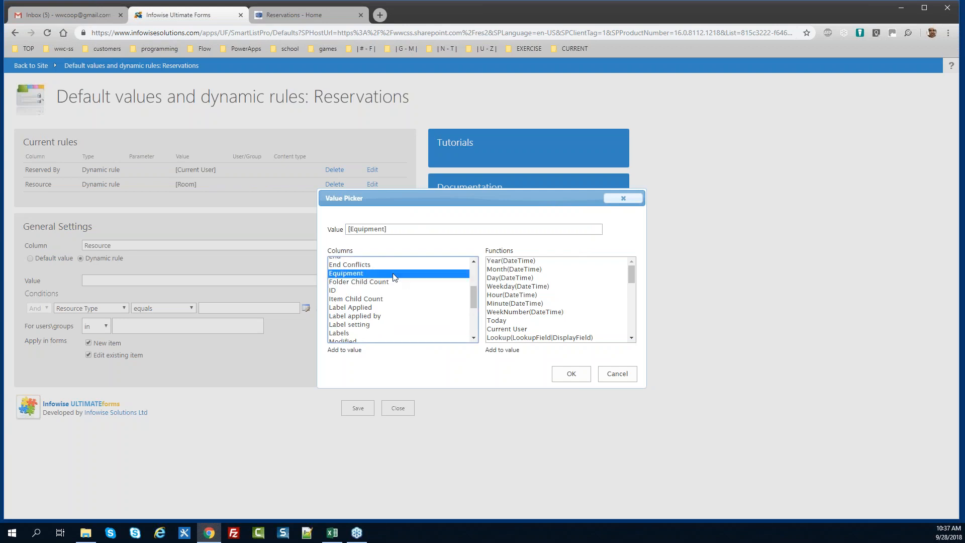
pyautogui.click(566, 374)
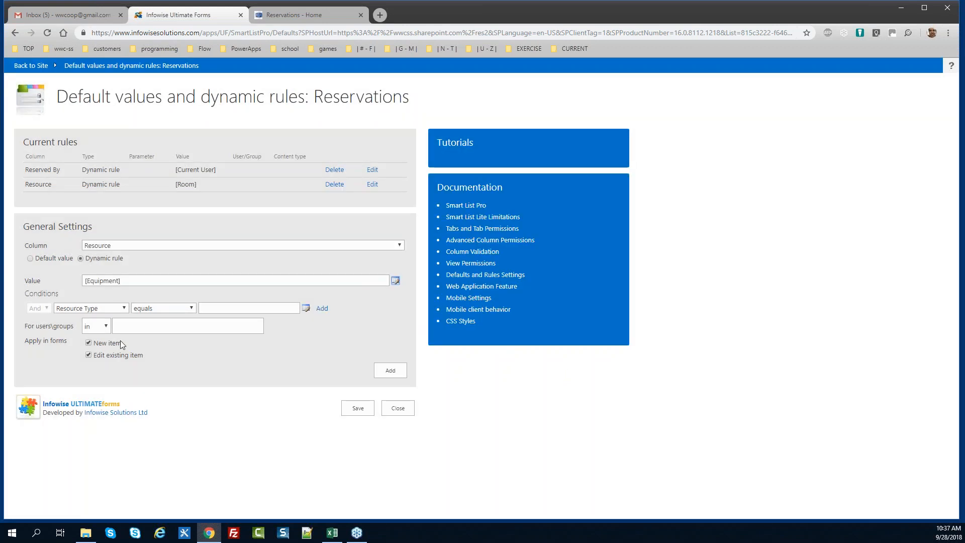
# Add the condition Resource Type equals Equipment, add the rule, and save the rules
pyautogui.click(213, 308)
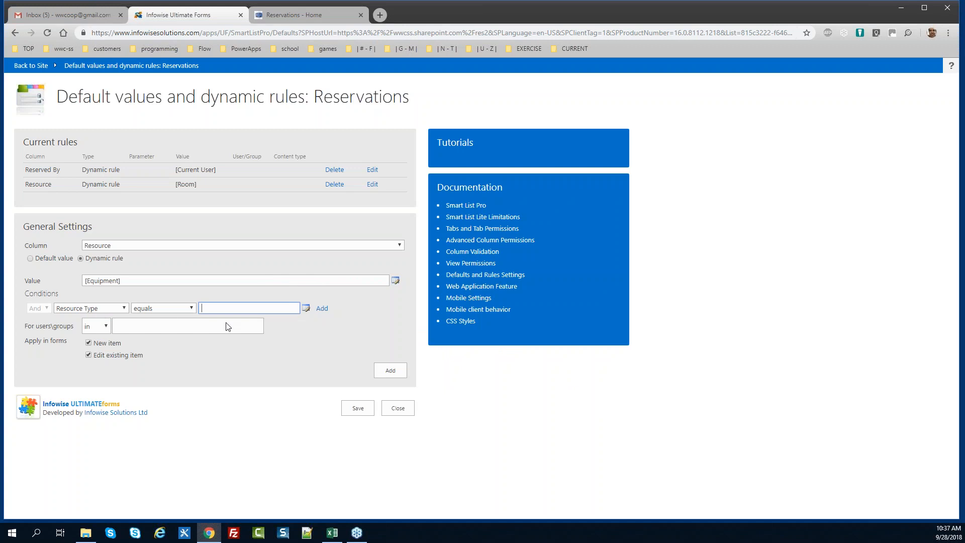
pyautogui.write('Equipment')
pyautogui.press('Tab')
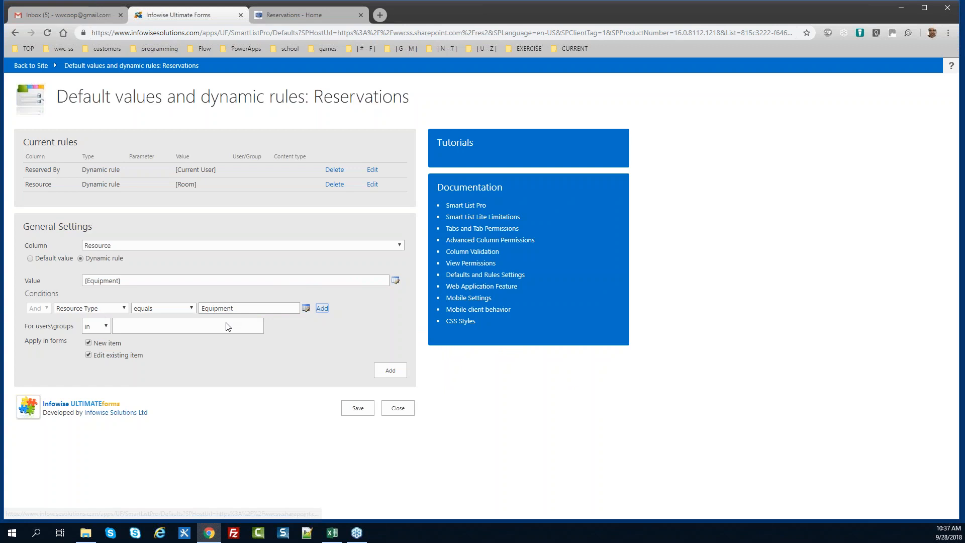
pyautogui.press('Return')
pyautogui.click(389, 382)
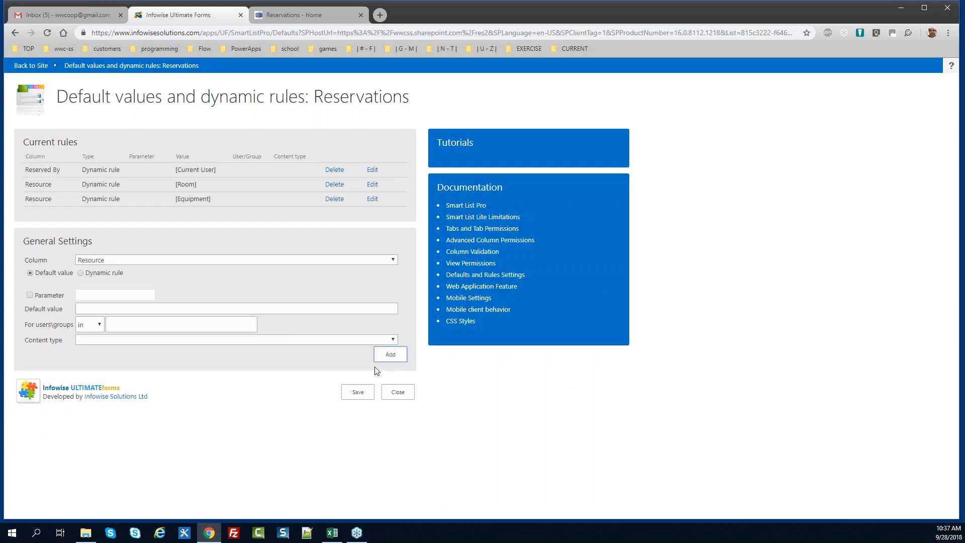
pyautogui.click(354, 394)
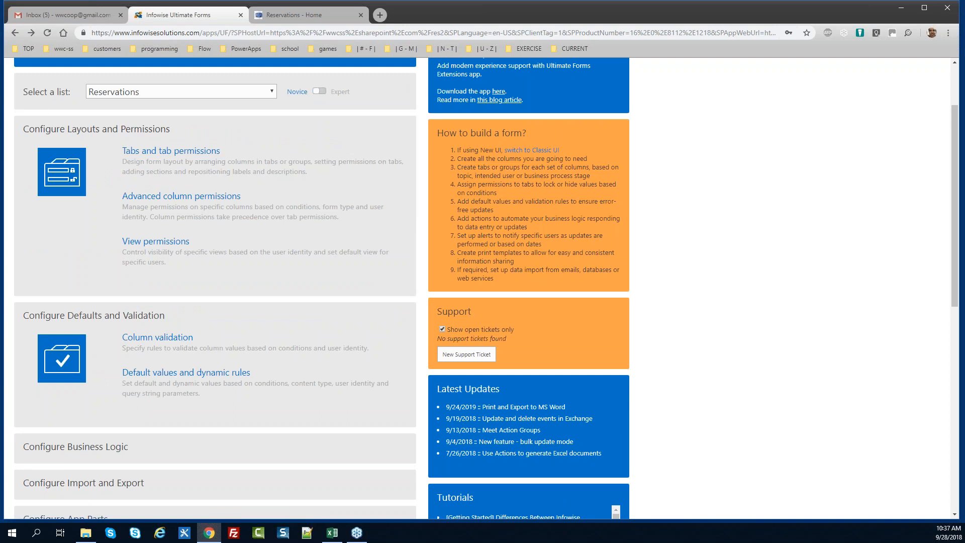
# Expand Configure Business Logic and open the Item IDs page for Reservations
pyautogui.hotkey('alt', 'Tab')
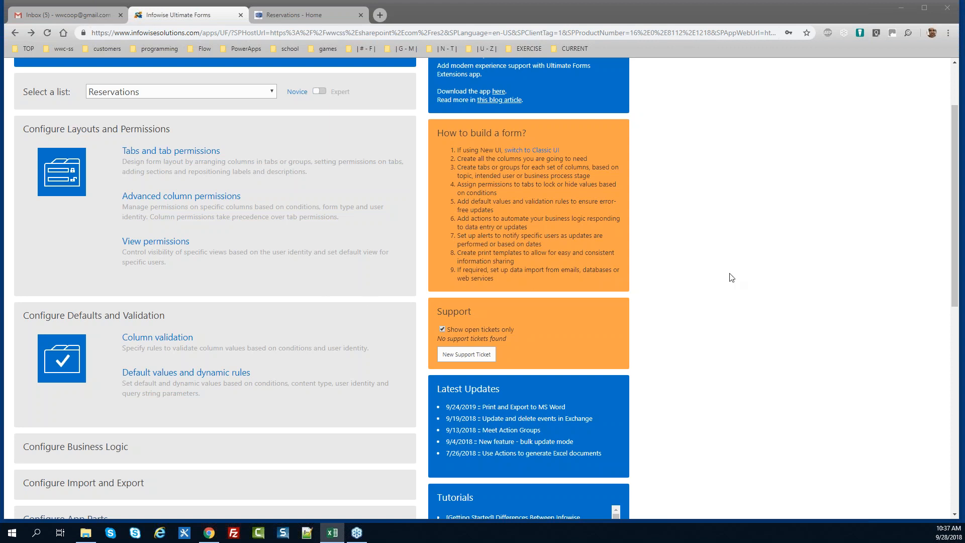
pyautogui.moveTo(955, 258); pyautogui.dragTo(954, 294)
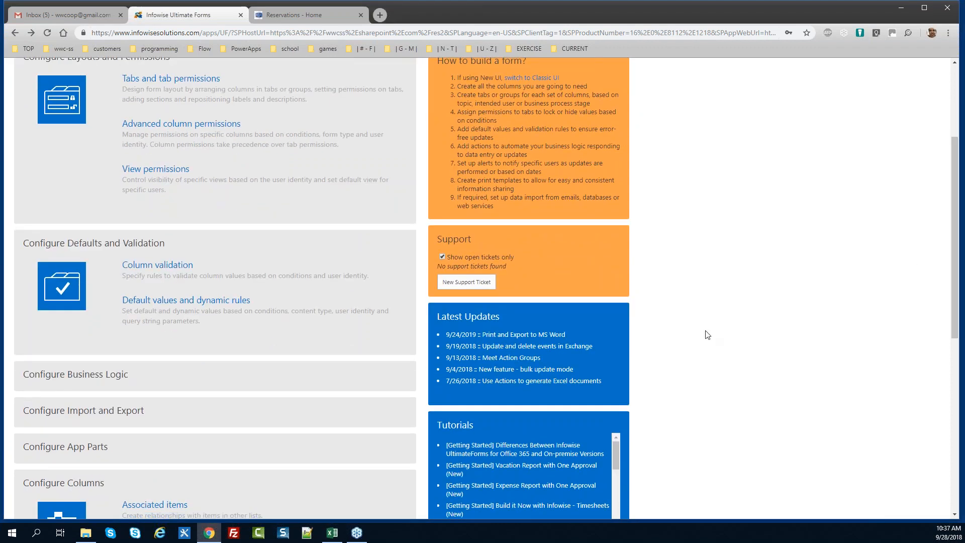
pyautogui.click(82, 374)
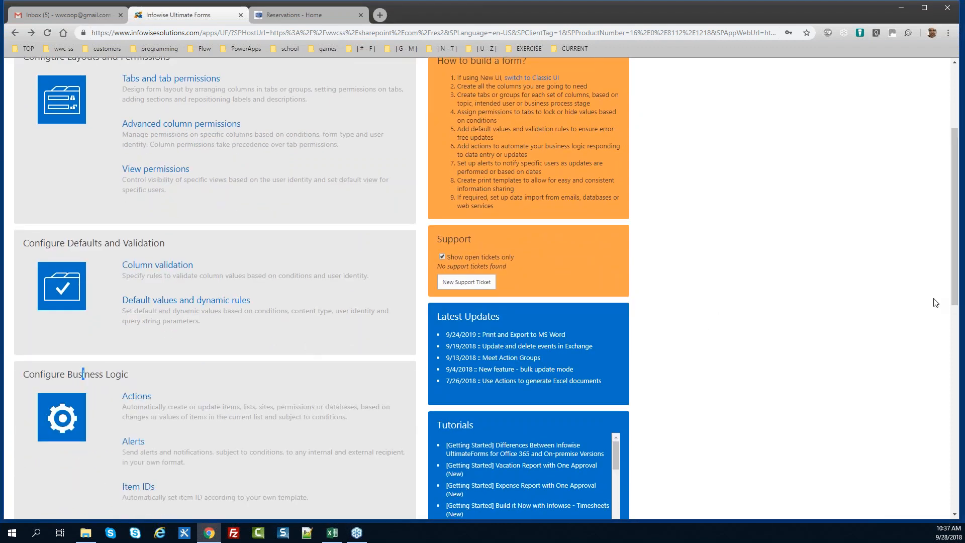
pyautogui.moveTo(956, 266); pyautogui.dragTo(956, 344)
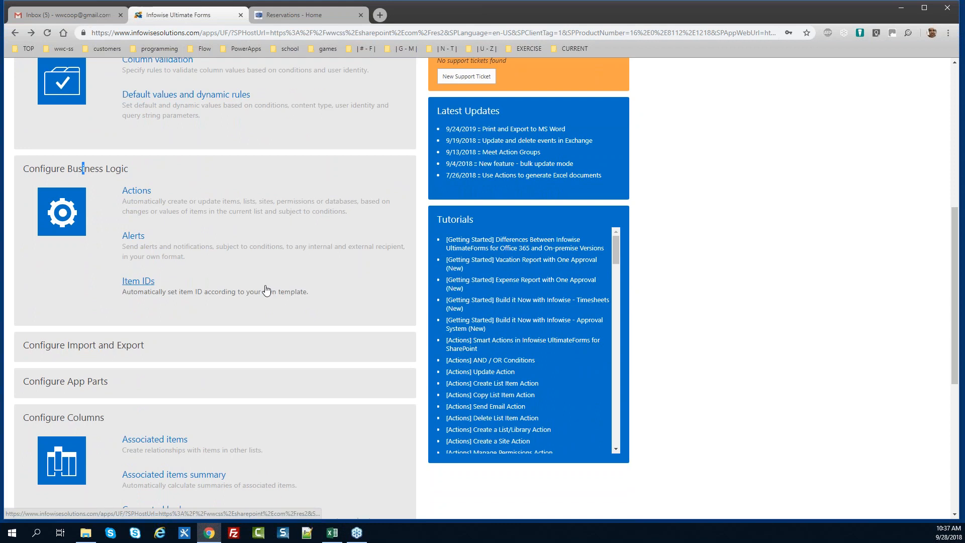
pyautogui.click(143, 284)
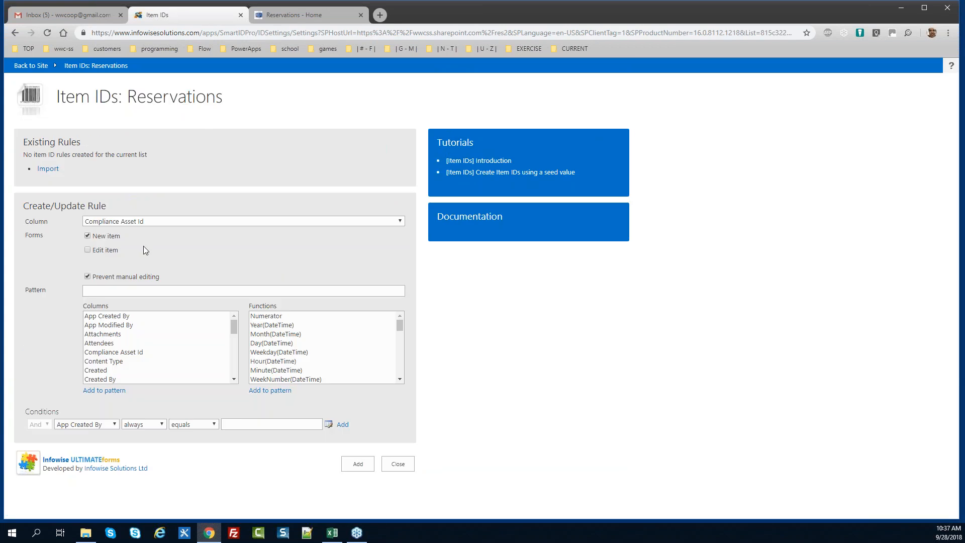
# Create an Item ID rule for the Res # column with the pattern Res.[#|100]
pyautogui.click(144, 221)
pyautogui.click(145, 230)
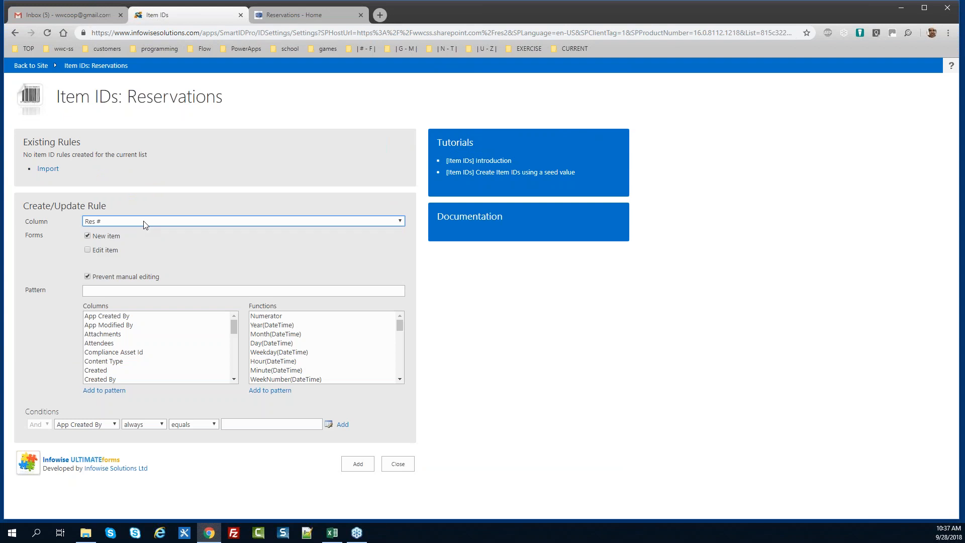
pyautogui.click(157, 296)
pyautogui.write('Res.')
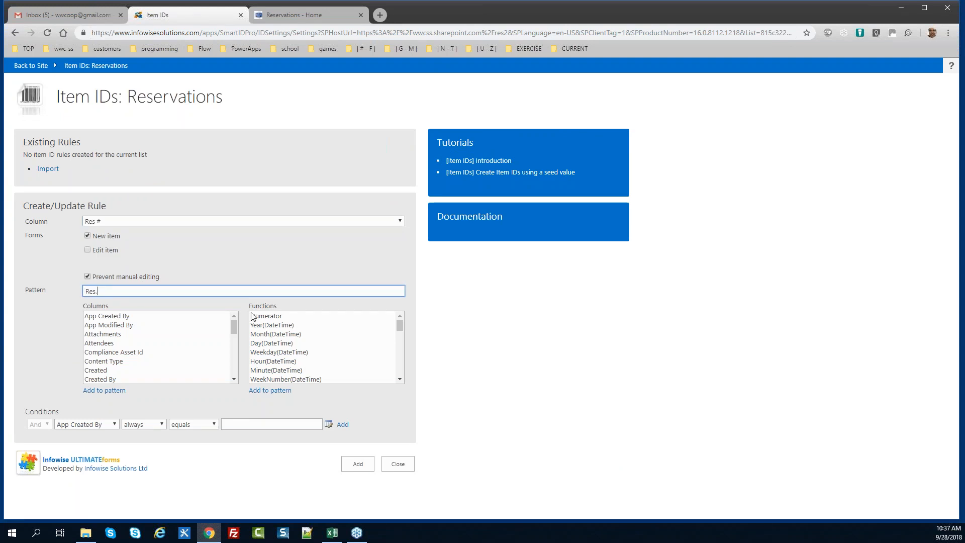
pyautogui.doubleClick(266, 317)
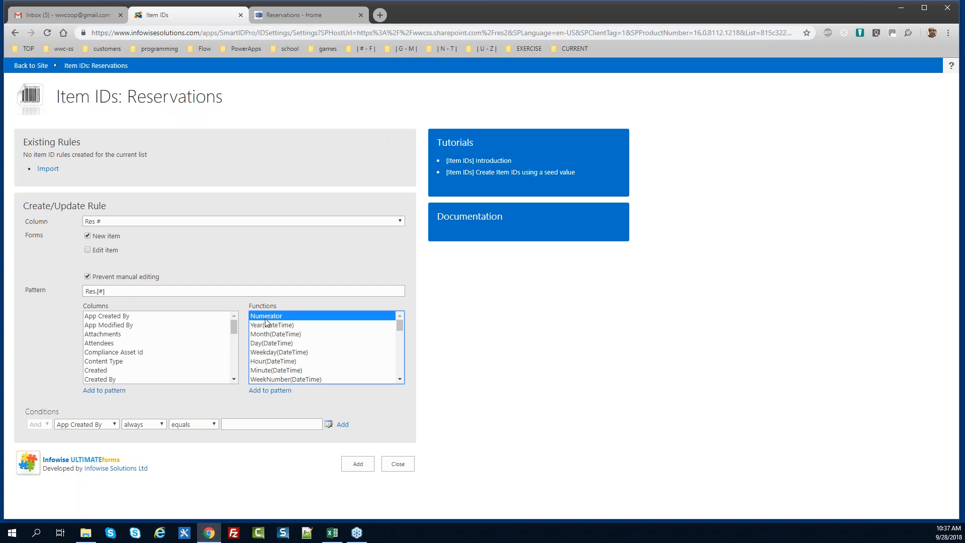
pyautogui.click(105, 291)
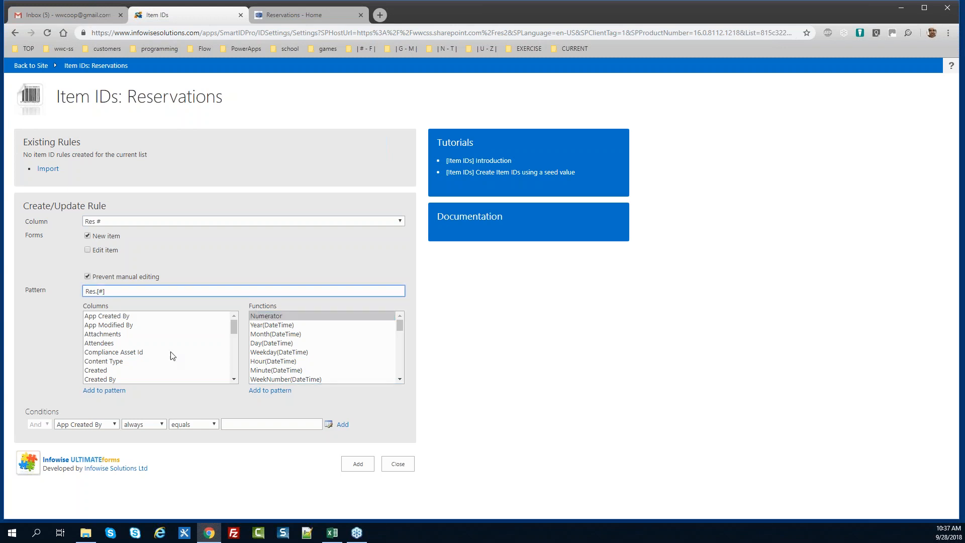
pyautogui.write('|100')
pyautogui.click(358, 465)
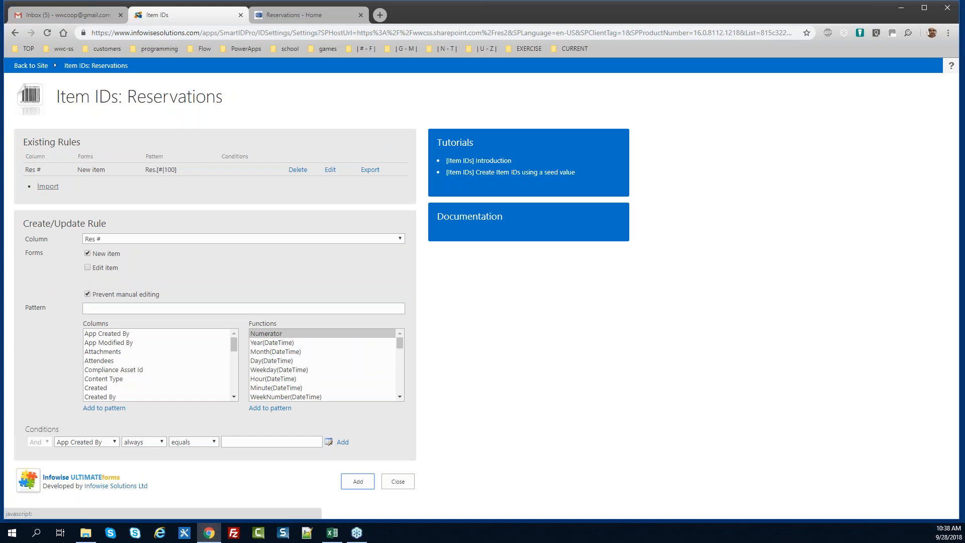
# Close the Item IDs page, go back to the site, and open the Reservations list
pyautogui.click(396, 481)
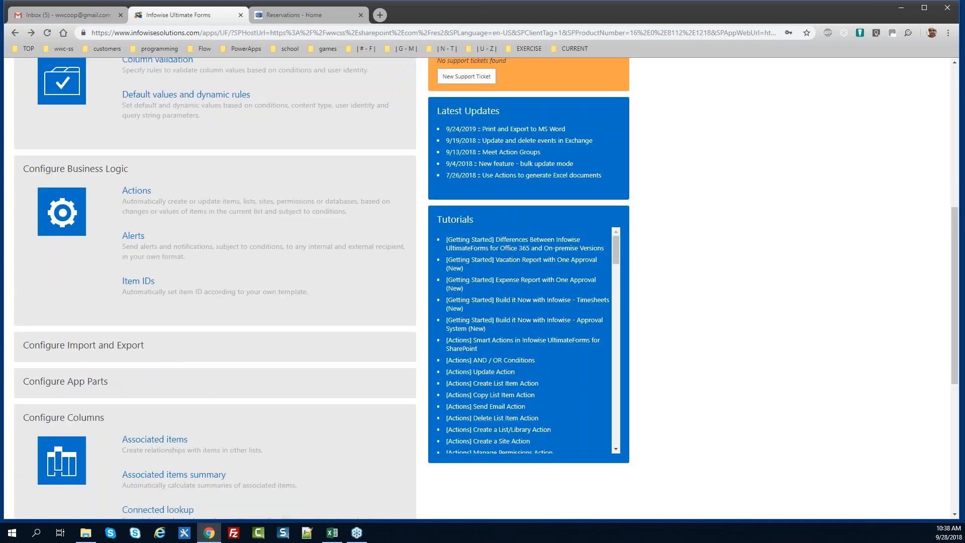
pyautogui.hotkey('alt', 'Tab')
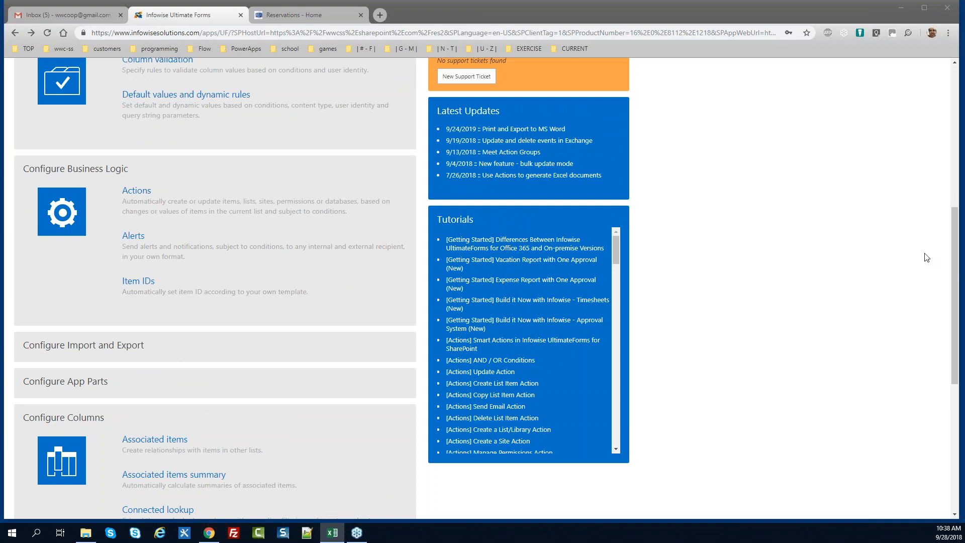
pyautogui.moveTo(951, 267); pyautogui.dragTo(948, 109)
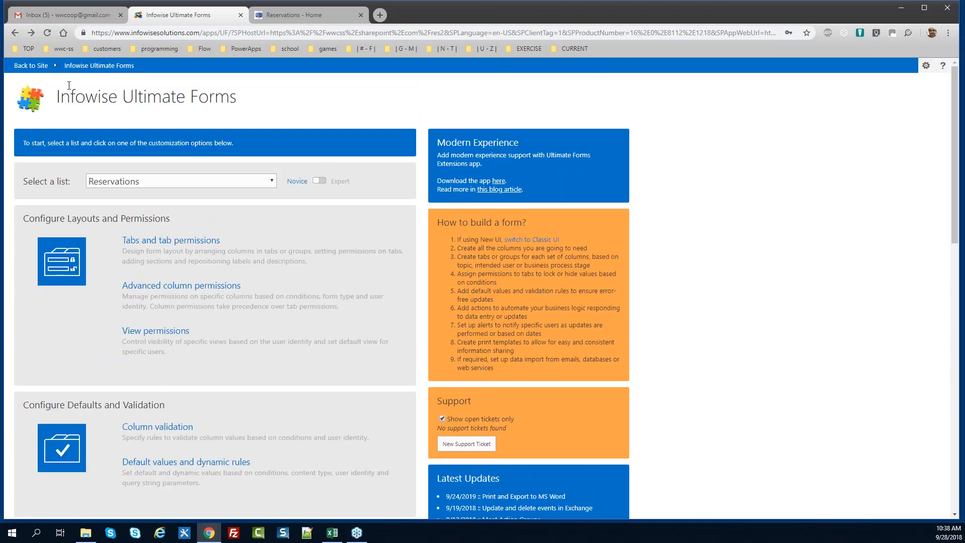
pyautogui.click(39, 66)
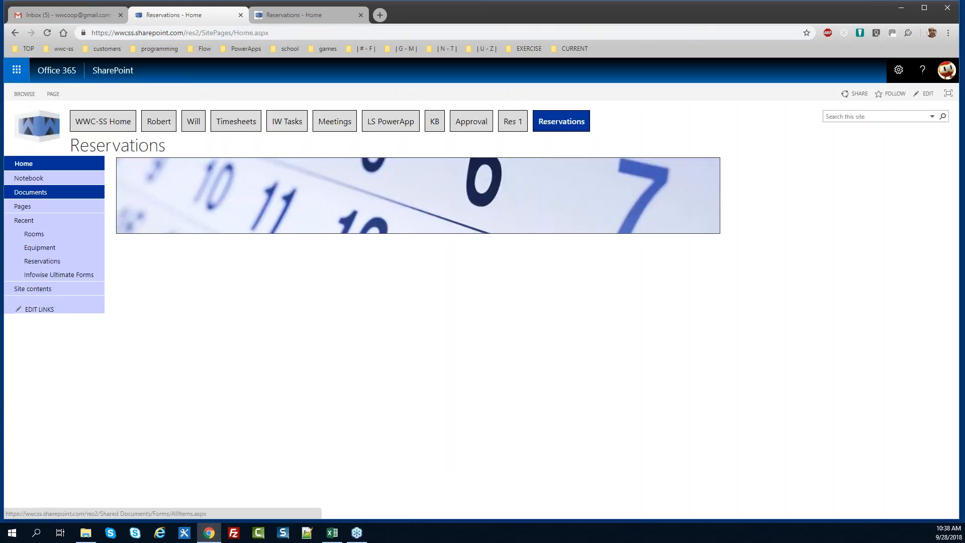
pyautogui.click(33, 234)
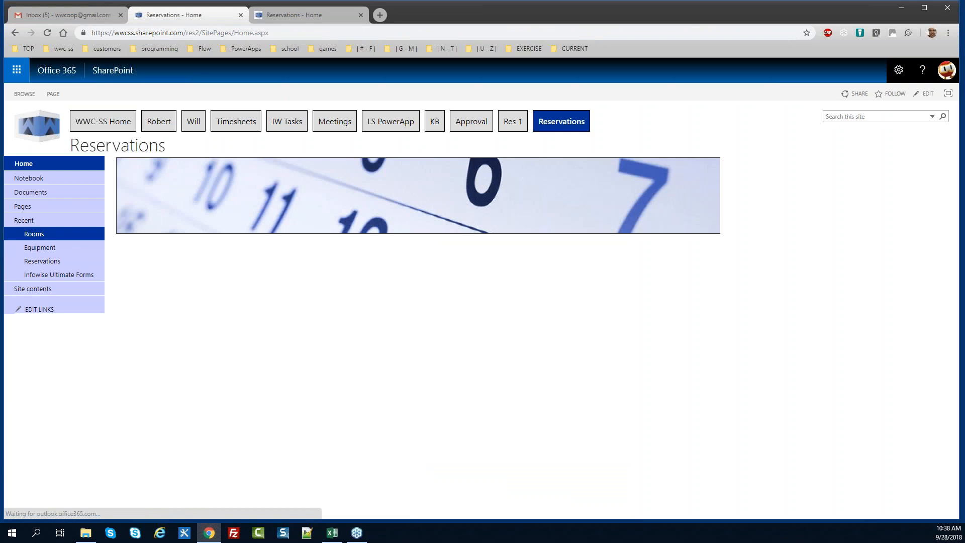
pyautogui.click(33, 261)
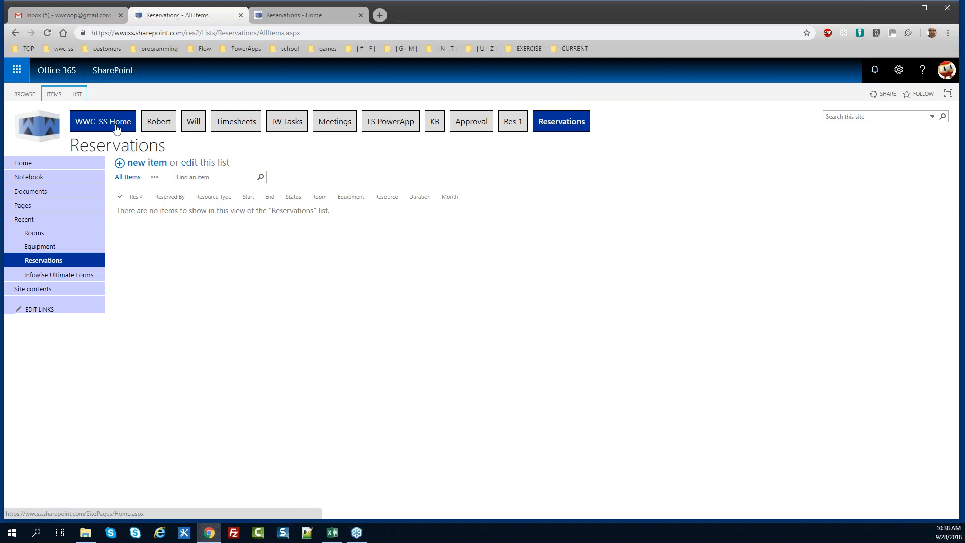
# Start a new reservation with Resource Type Room, Conferece Room Apple, and one attendee
pyautogui.click(149, 164)
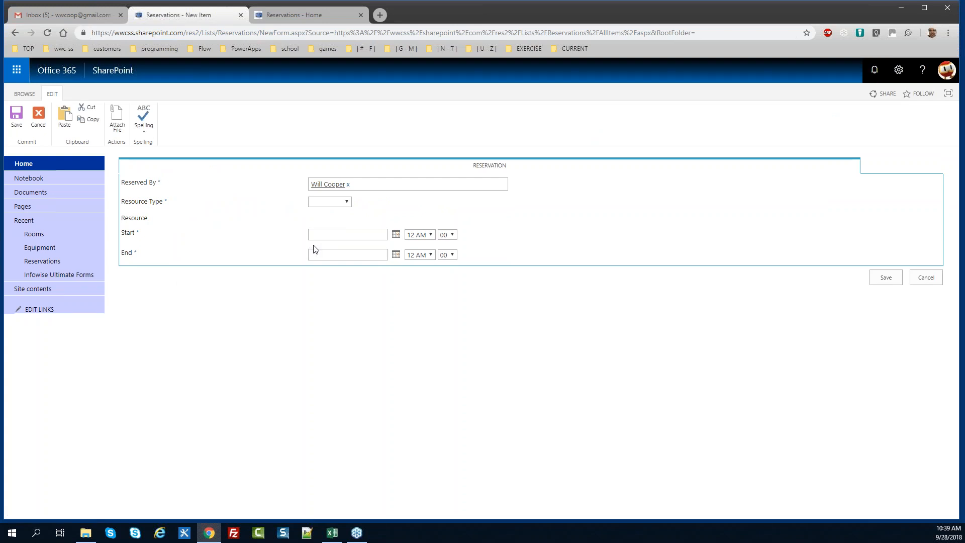
pyautogui.click(346, 202)
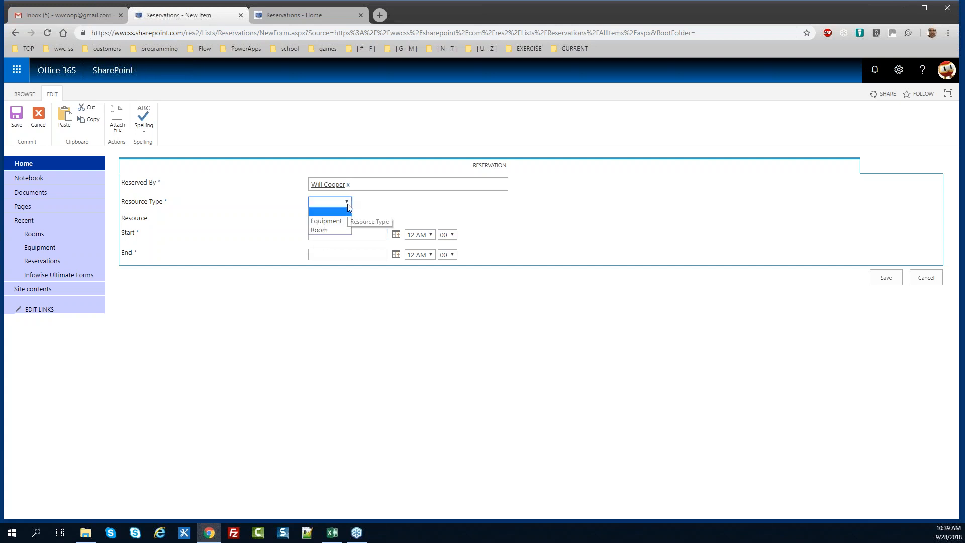
pyautogui.click(348, 219)
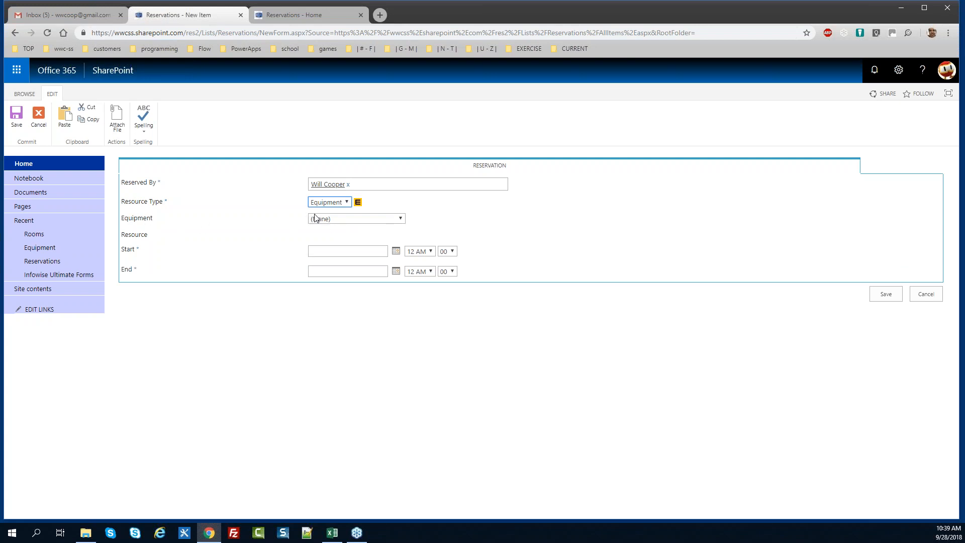
pyautogui.click(346, 202)
pyautogui.click(343, 228)
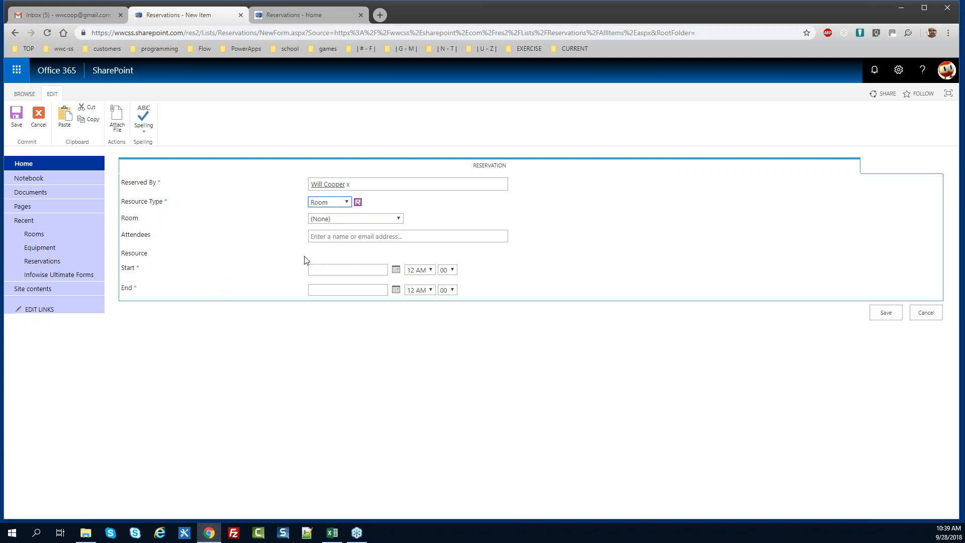
pyautogui.click(341, 219)
pyautogui.click(343, 247)
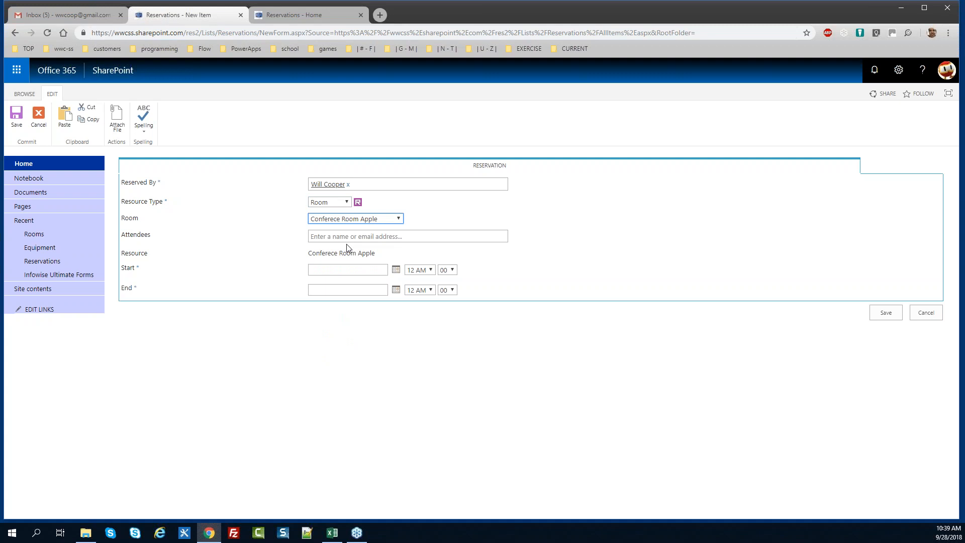
pyautogui.click(339, 237)
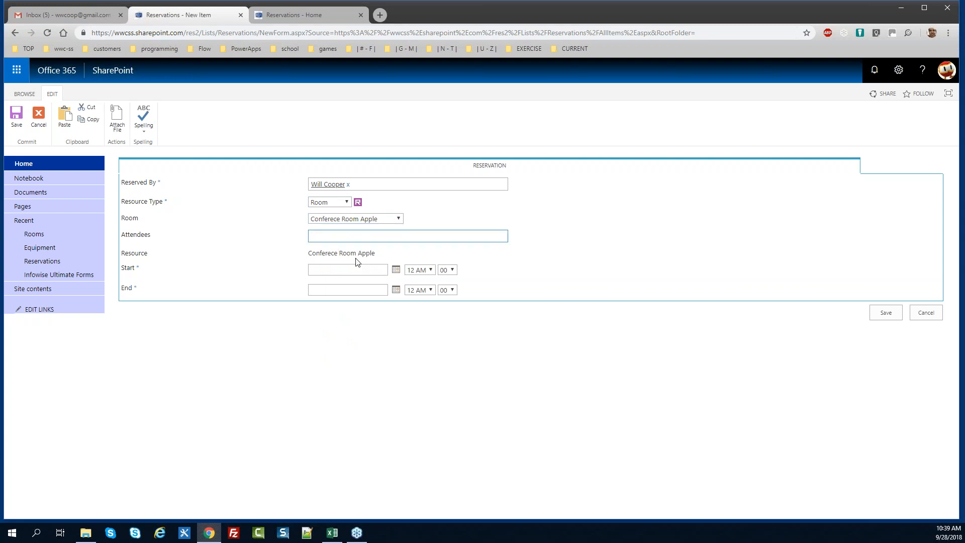
pyautogui.write('will')
pyautogui.press('Return')
pyautogui.click(381, 259)
pyautogui.moveTo(380, 260); pyautogui.dragTo(301, 258)
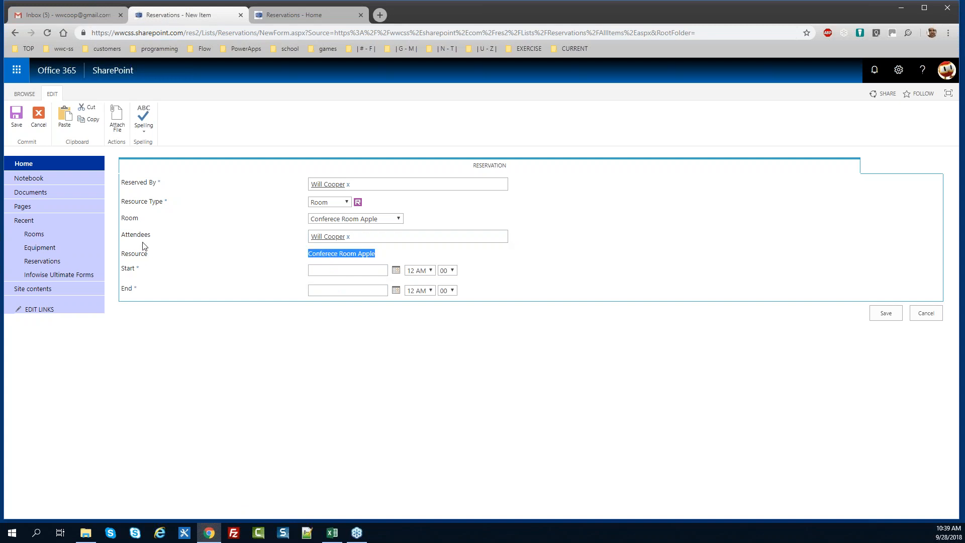
# Schedule it for 9/28/2018 from 10 AM to 11 AM and save
pyautogui.click(335, 273)
pyautogui.click(395, 271)
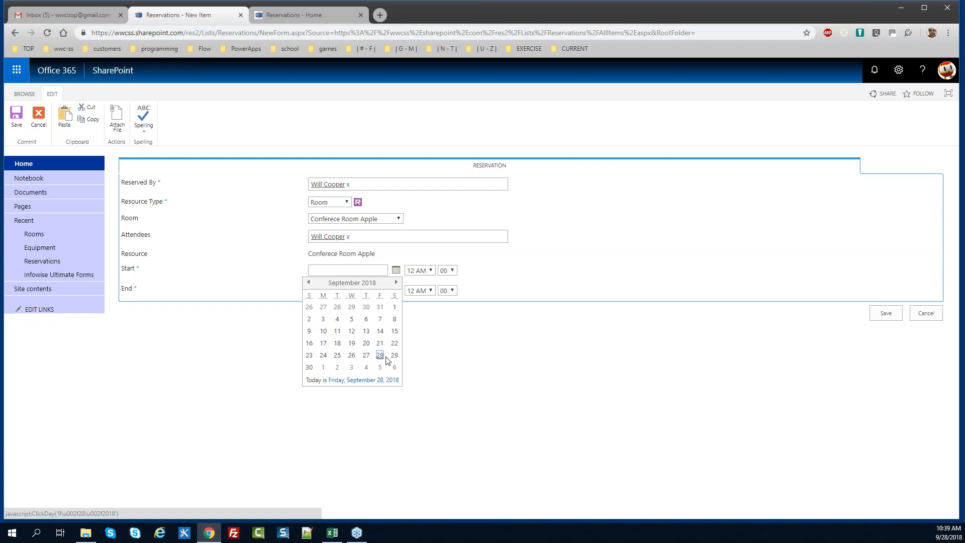
pyautogui.click(386, 357)
pyautogui.click(429, 271)
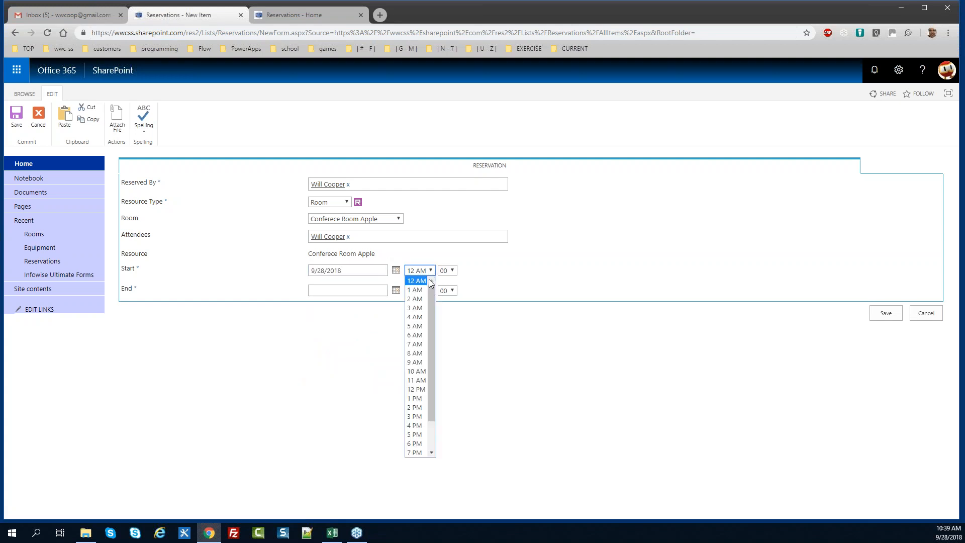
pyautogui.click(424, 371)
pyautogui.moveTo(349, 272); pyautogui.dragTo(283, 271)
pyautogui.hotkey('ctrl', 'c')
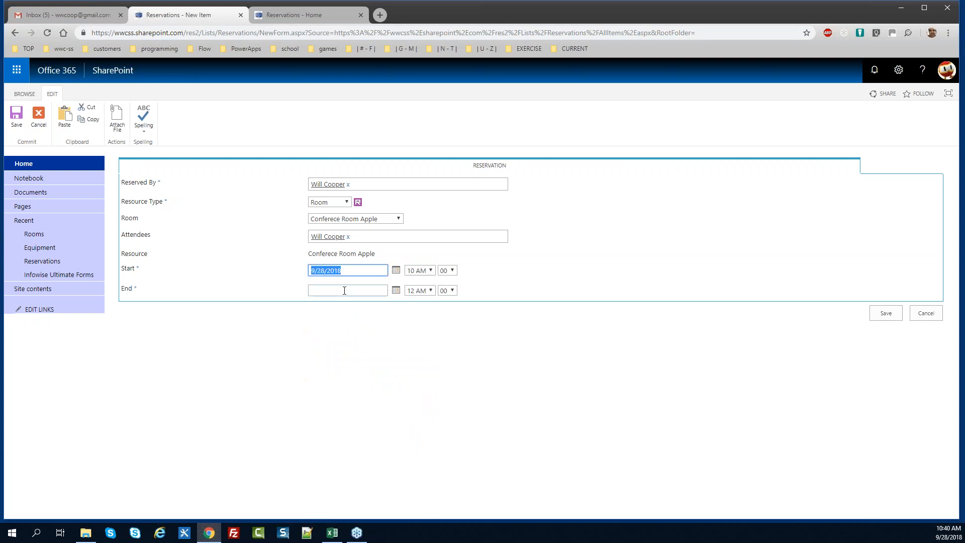
pyautogui.click(345, 290)
pyautogui.hotkey('ctrl', 'v')
pyautogui.click(429, 291)
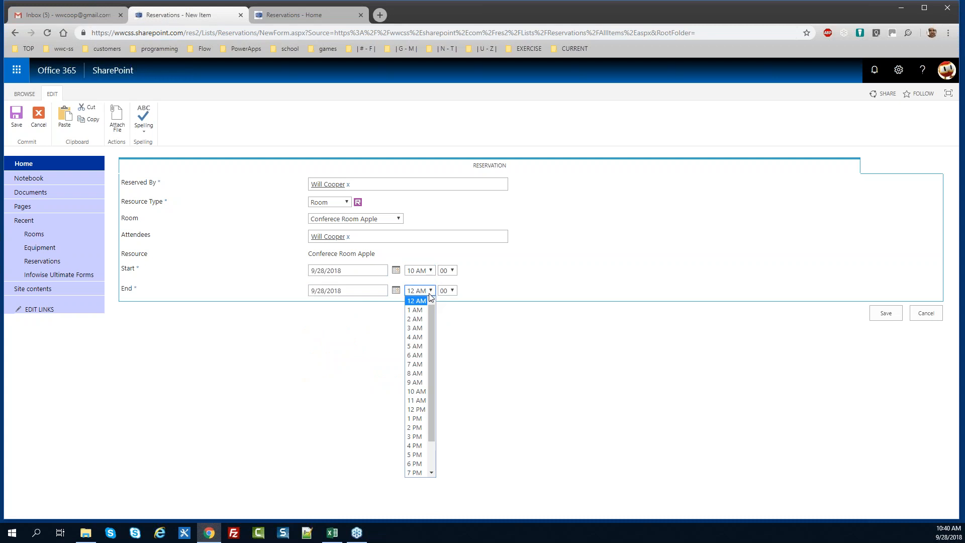
pyautogui.click(424, 402)
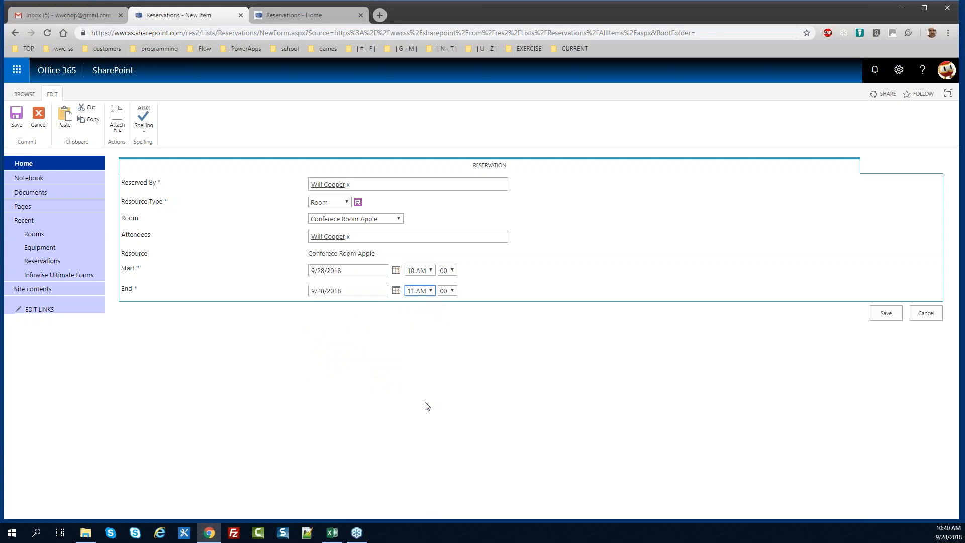
pyautogui.click(887, 314)
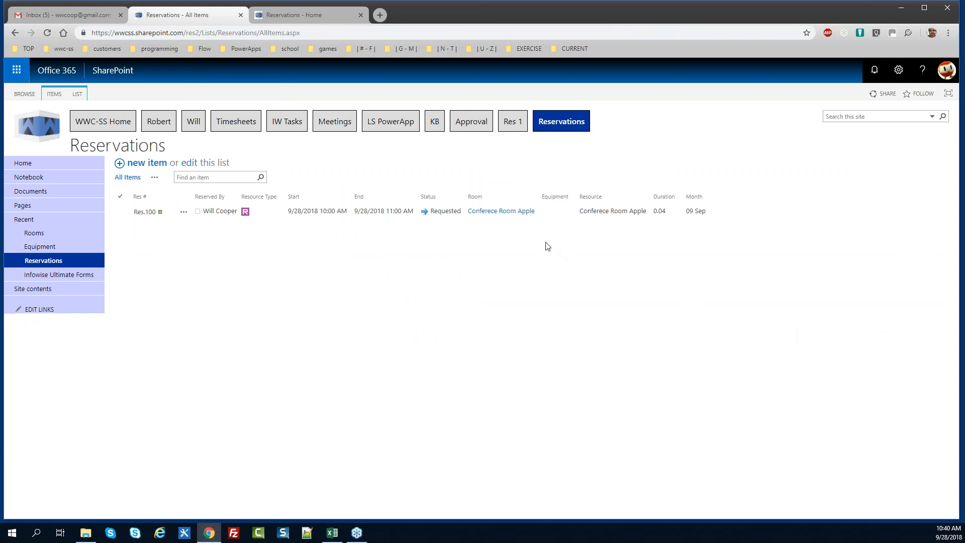
# Start a new reservation with Resource Type Room and room Rec Lounge A
pyautogui.click(149, 163)
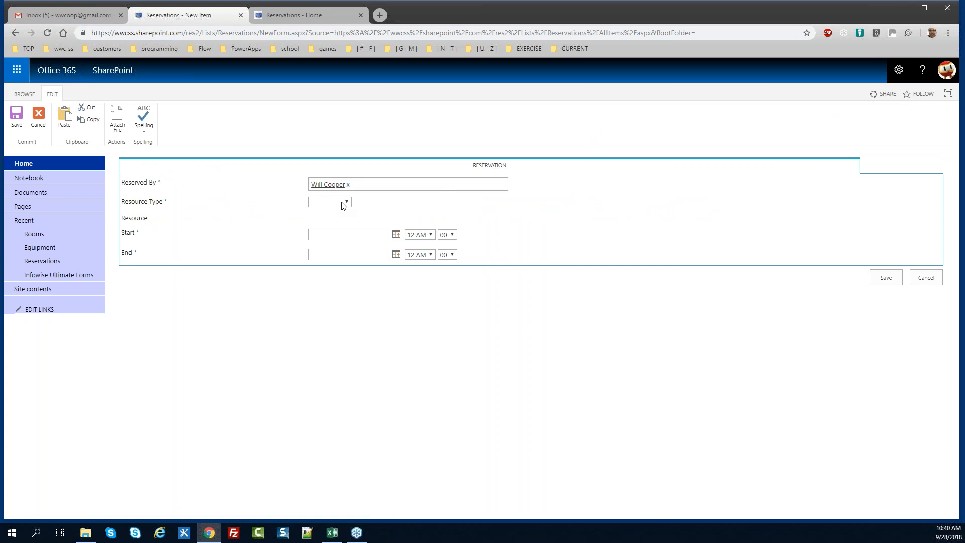
pyautogui.click(344, 201)
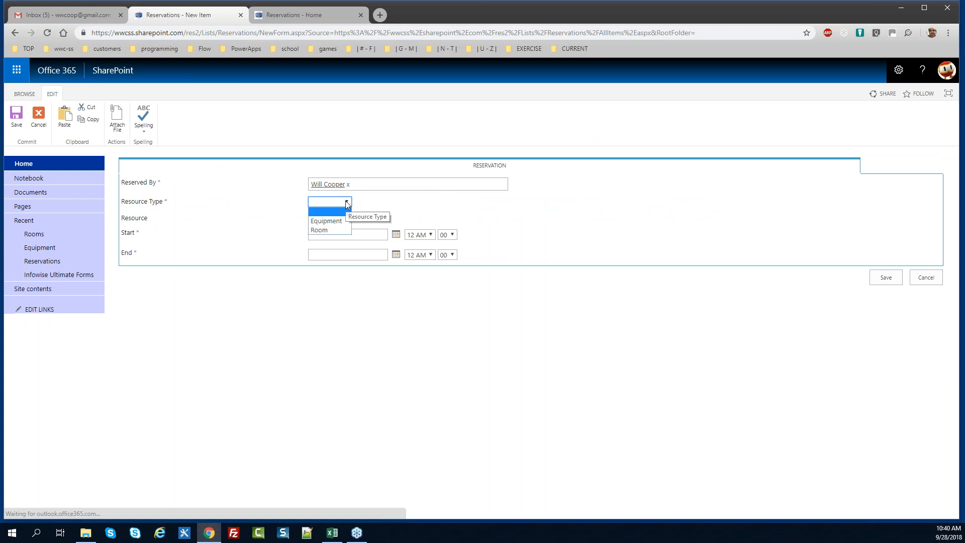
pyautogui.click(343, 230)
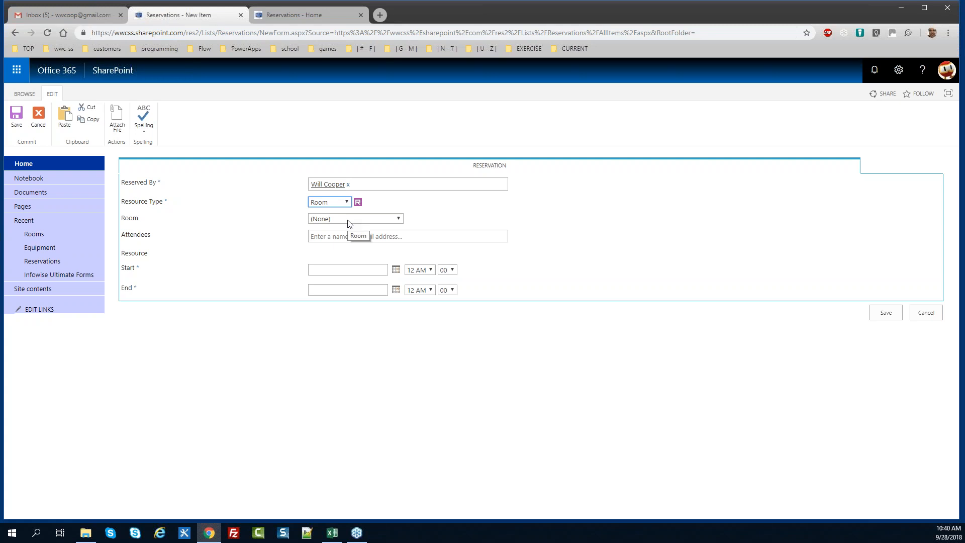
pyautogui.click(346, 218)
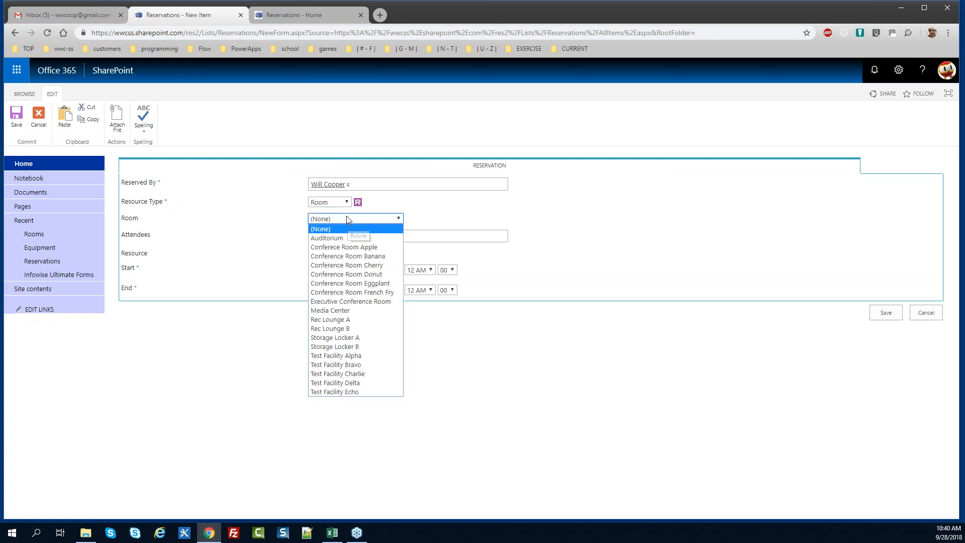
pyautogui.click(348, 319)
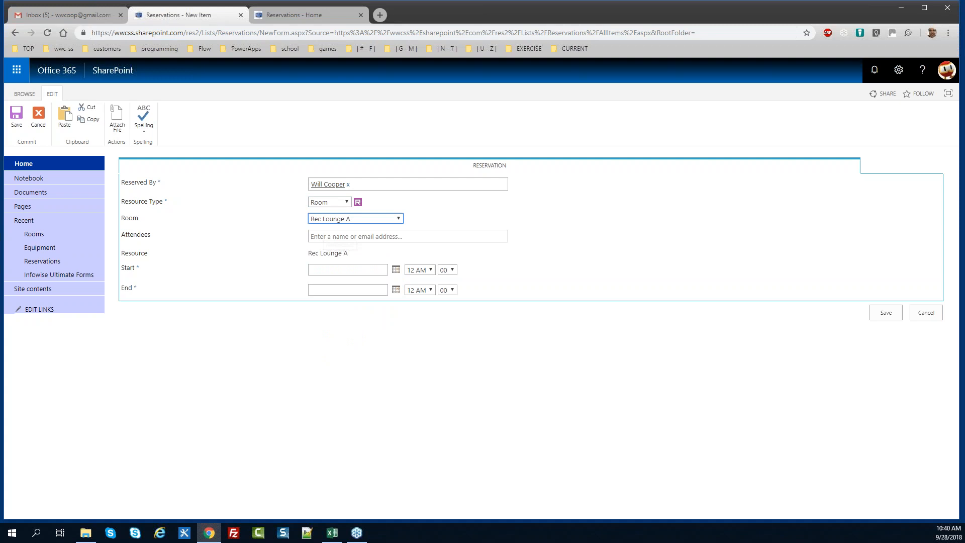
# Set the reservation start to 9/27/2018 at 12 PM
pyautogui.click(318, 270)
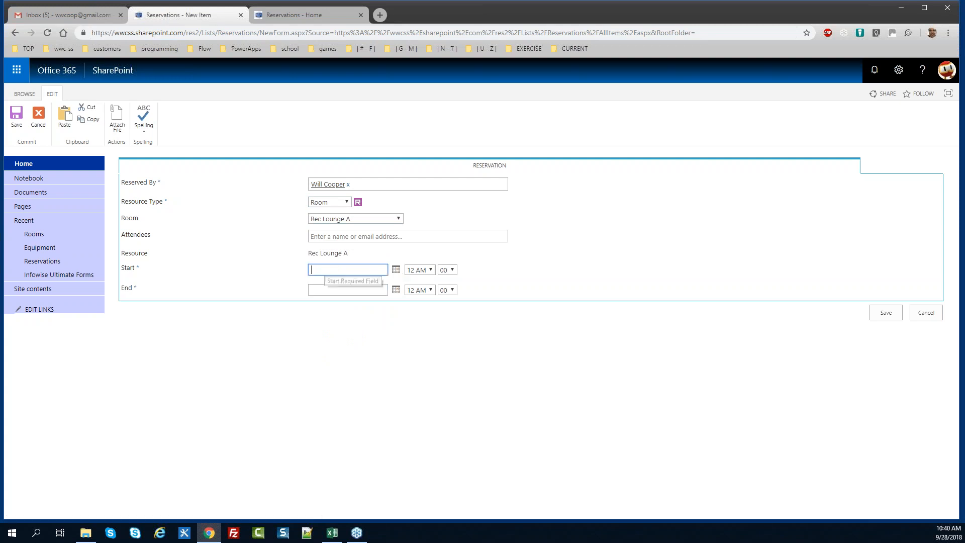
pyautogui.click(396, 270)
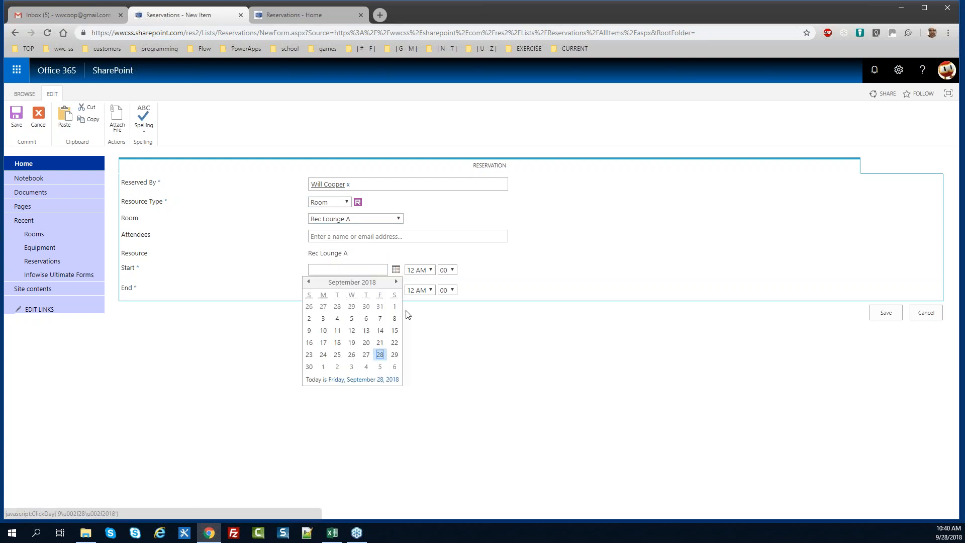
pyautogui.click(366, 355)
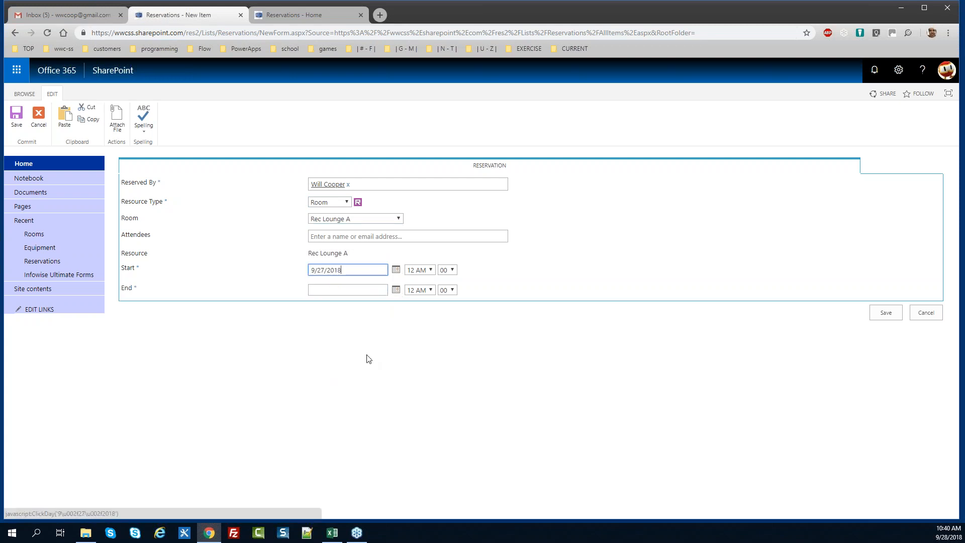
pyautogui.click(431, 270)
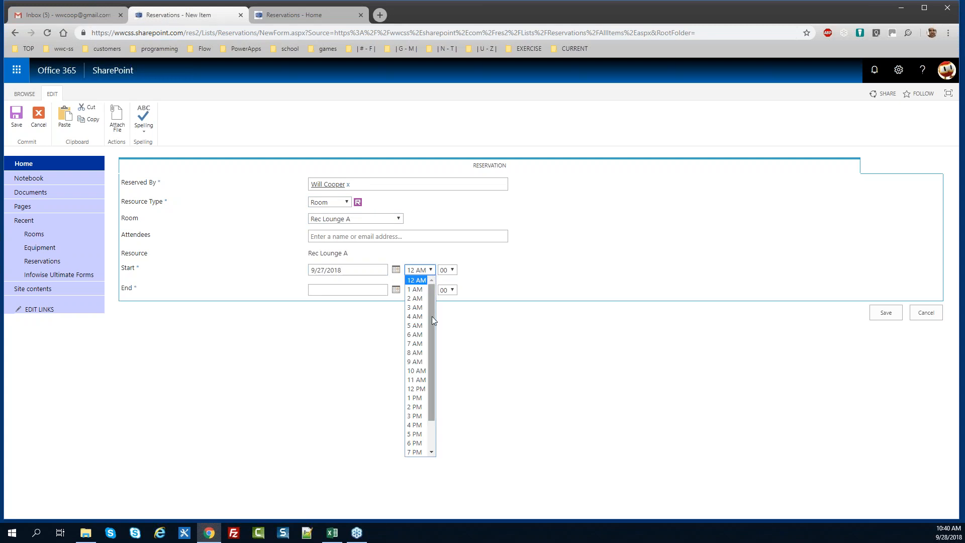
pyautogui.click(424, 387)
# Copy the start date into End, set the end hour to 4 PM, and save
pyautogui.moveTo(342, 271); pyautogui.dragTo(239, 280)
pyautogui.hotkey('ctrl', 'c')
pyautogui.click(314, 290)
pyautogui.hotkey('ctrl', 'v')
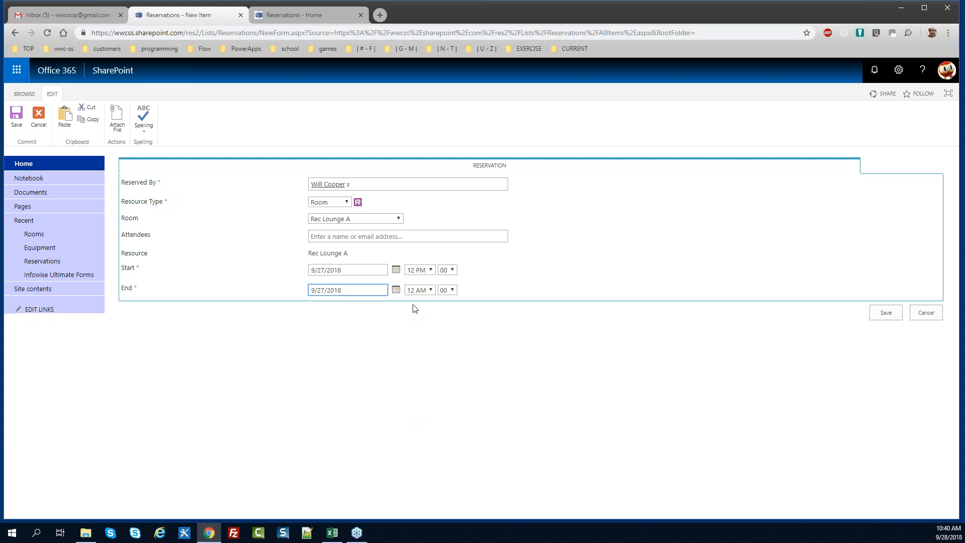
pyautogui.click(426, 290)
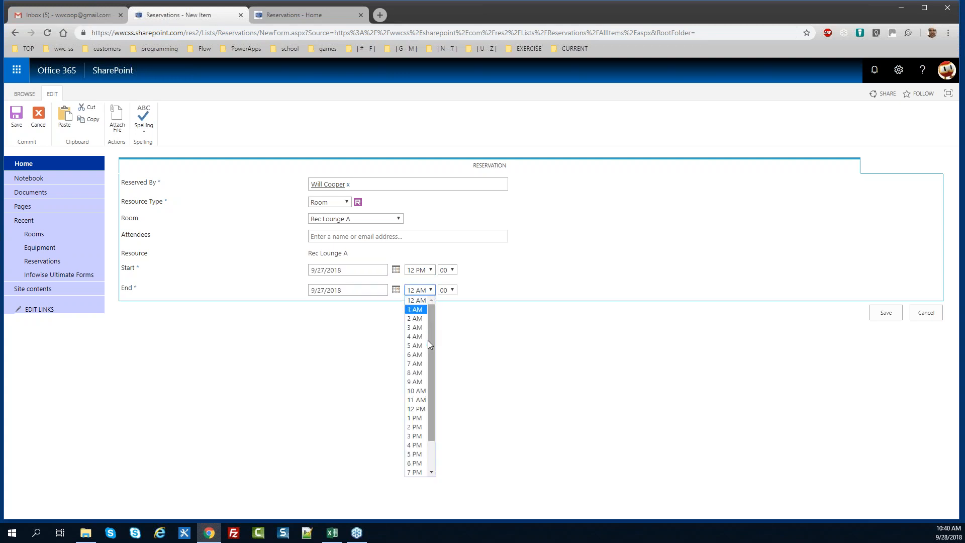
pyautogui.click(424, 445)
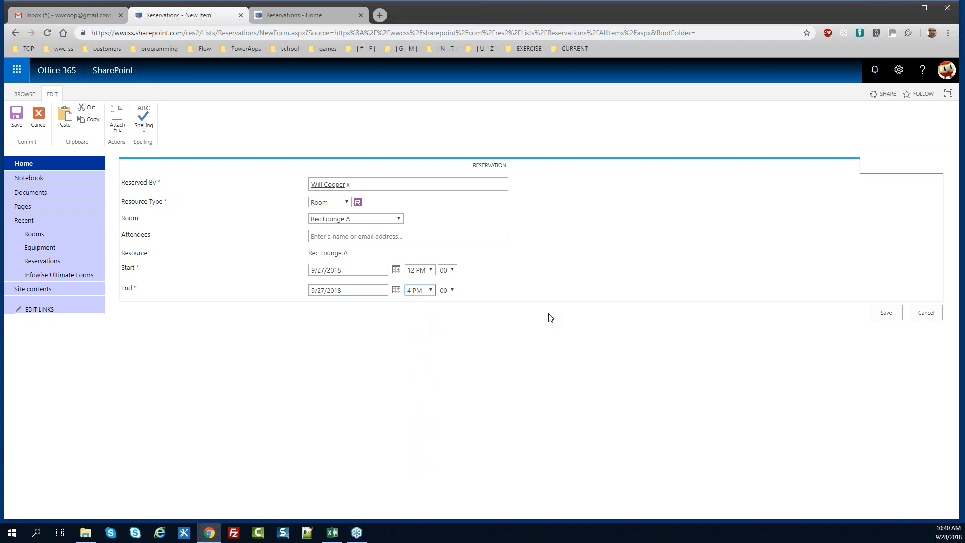
pyautogui.click(886, 313)
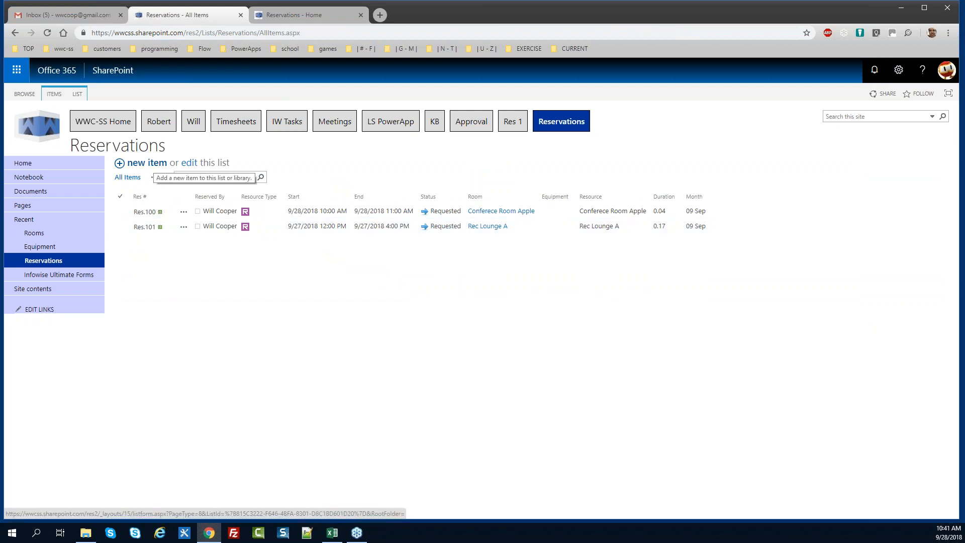
# Start a new reservation with Resource Type Room and room Conference Room Cherry
pyautogui.click(146, 163)
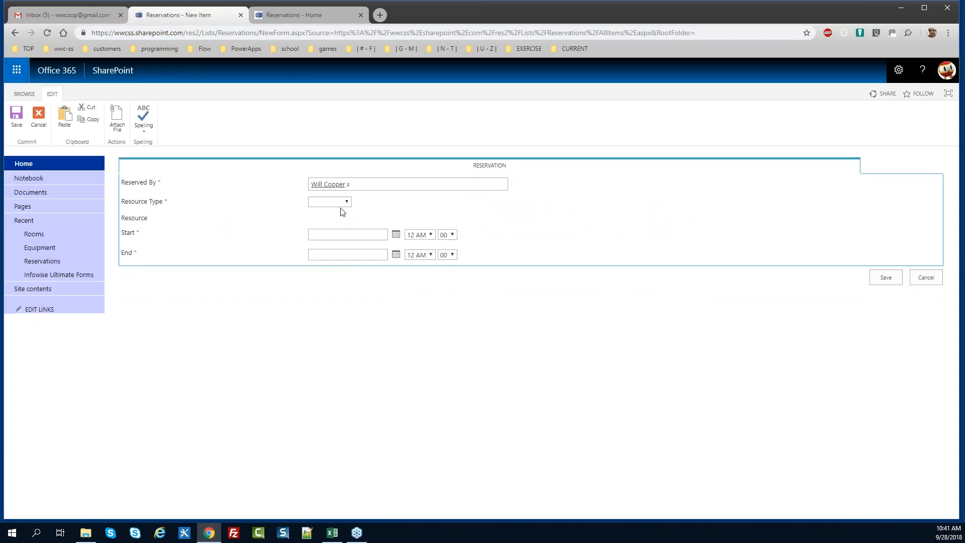
pyautogui.click(346, 201)
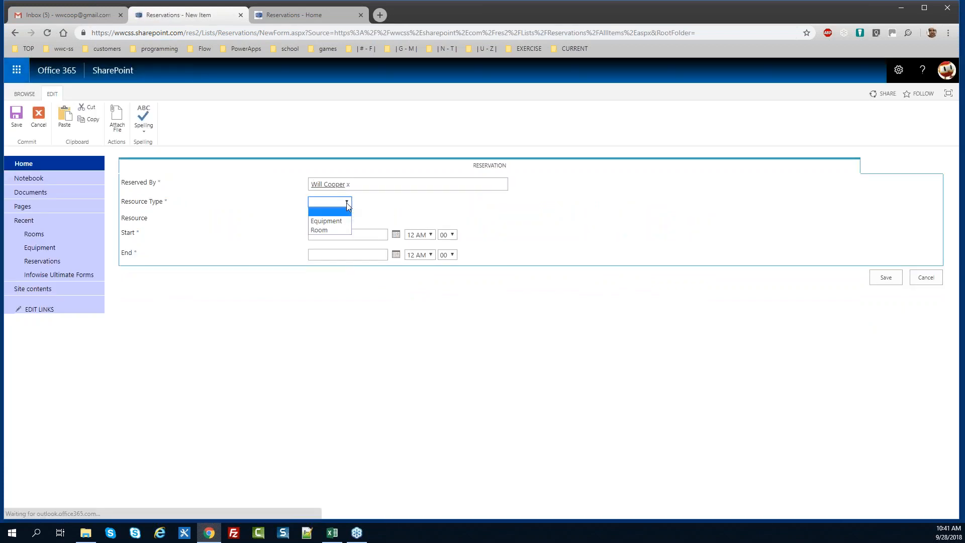
pyautogui.click(340, 230)
pyautogui.click(371, 220)
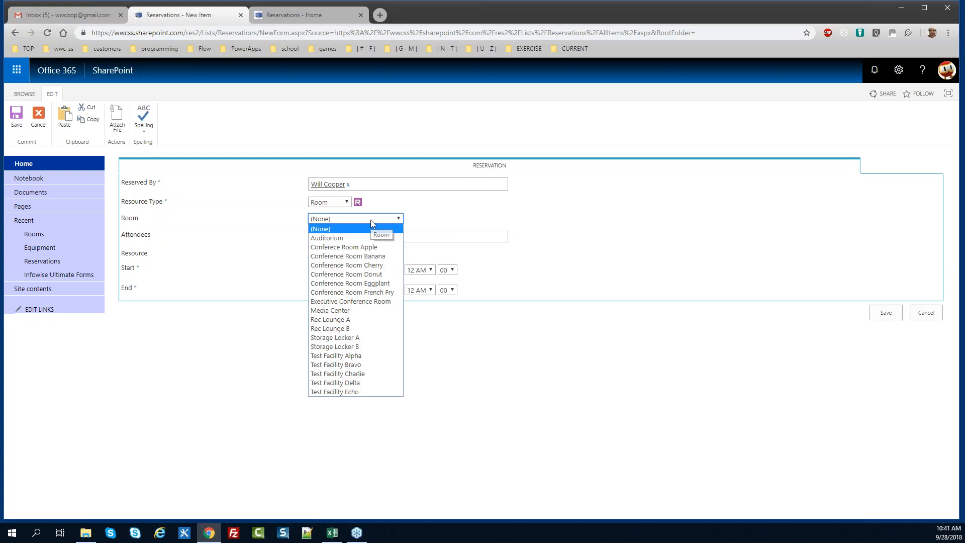
pyautogui.click(373, 263)
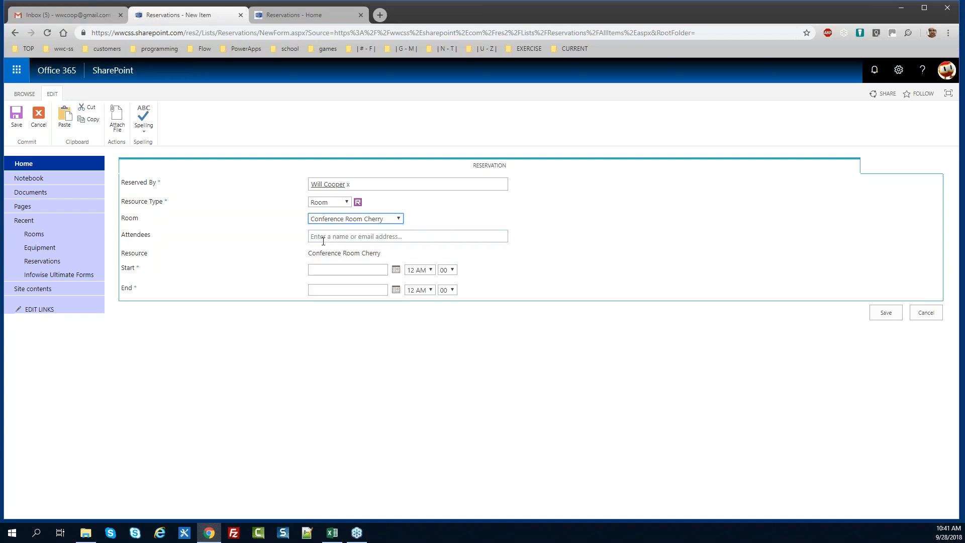
# Set the reservation start to 9/26/2018 at 8 AM
pyautogui.click(396, 270)
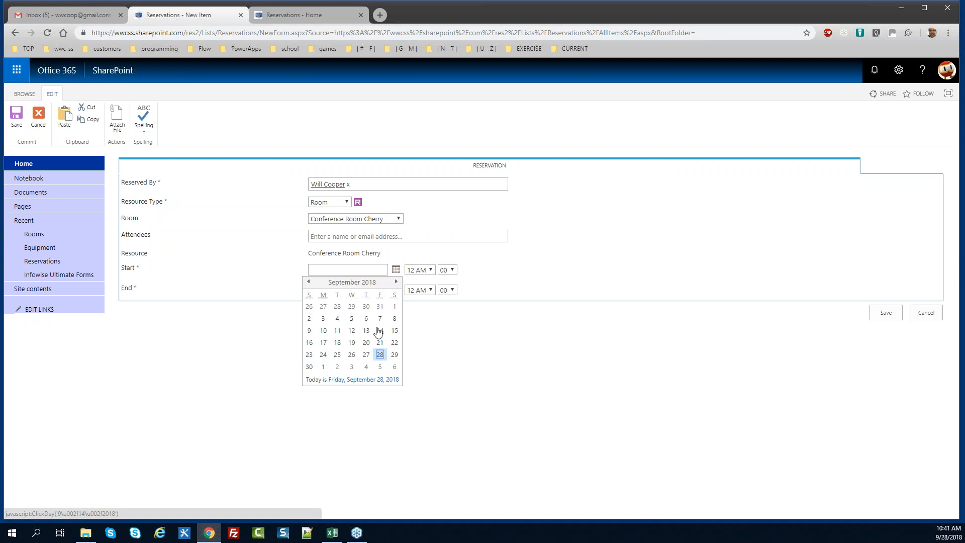
pyautogui.click(352, 354)
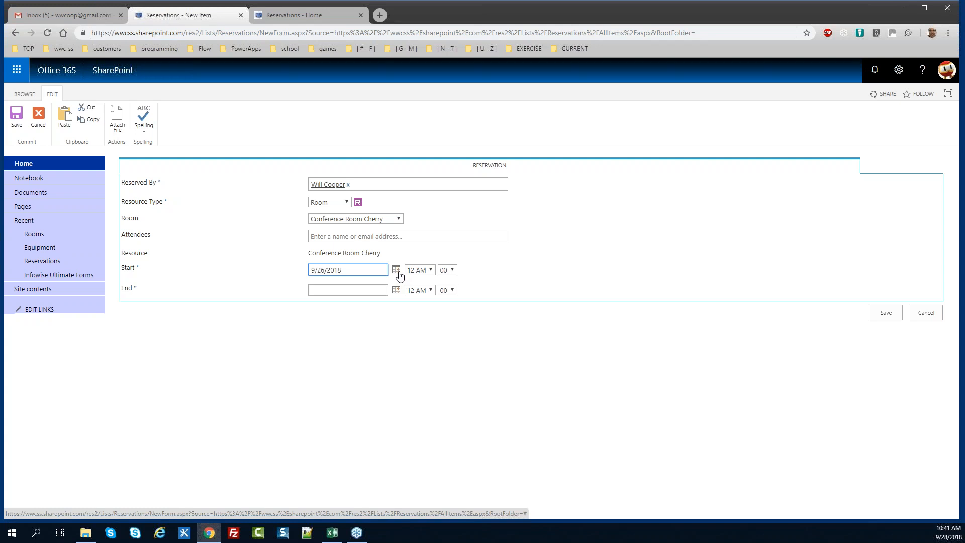
pyautogui.click(433, 272)
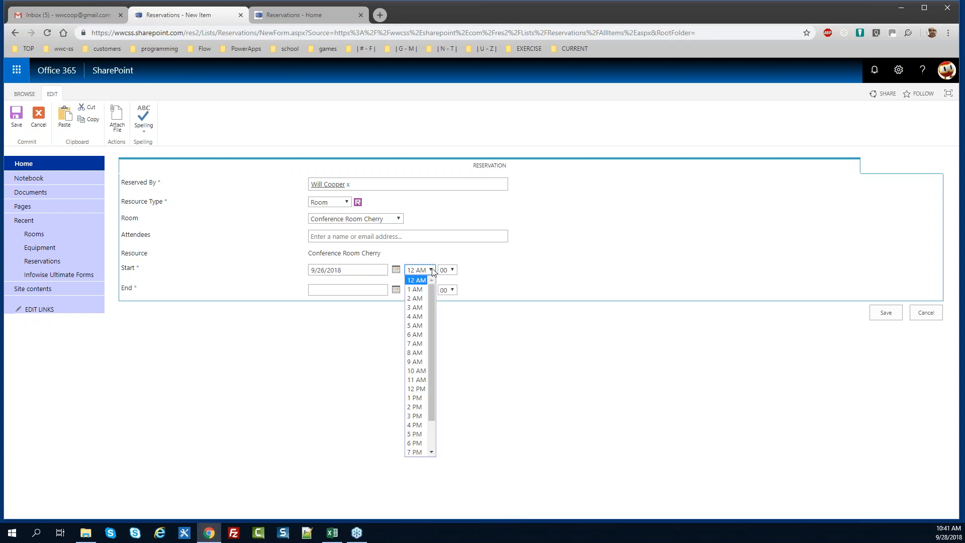
pyautogui.click(424, 354)
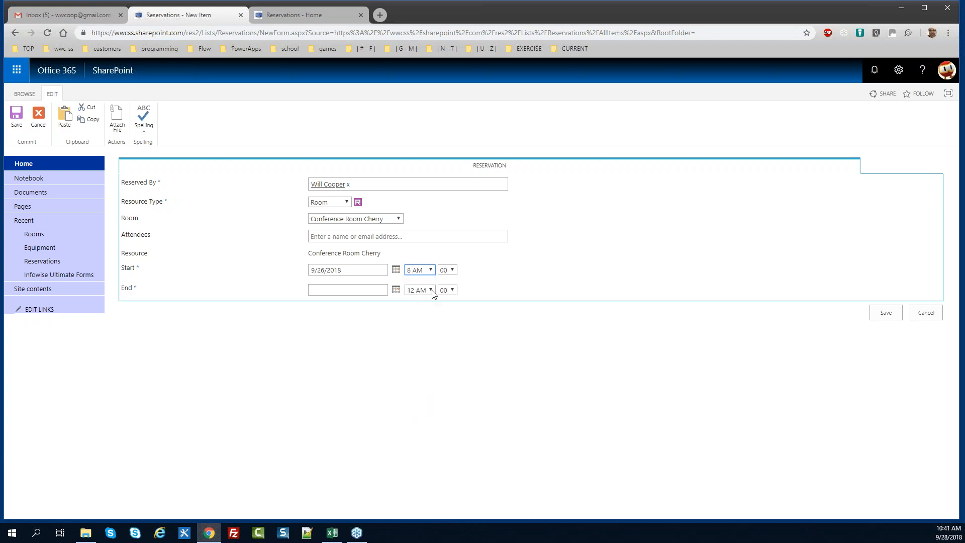
# Copy the start date into End, set the end hour to 2 PM, and save
pyautogui.moveTo(359, 275); pyautogui.dragTo(266, 273)
pyautogui.hotkey('ctrl', 'c')
pyautogui.click(355, 291)
pyautogui.hotkey('ctrl', 'v')
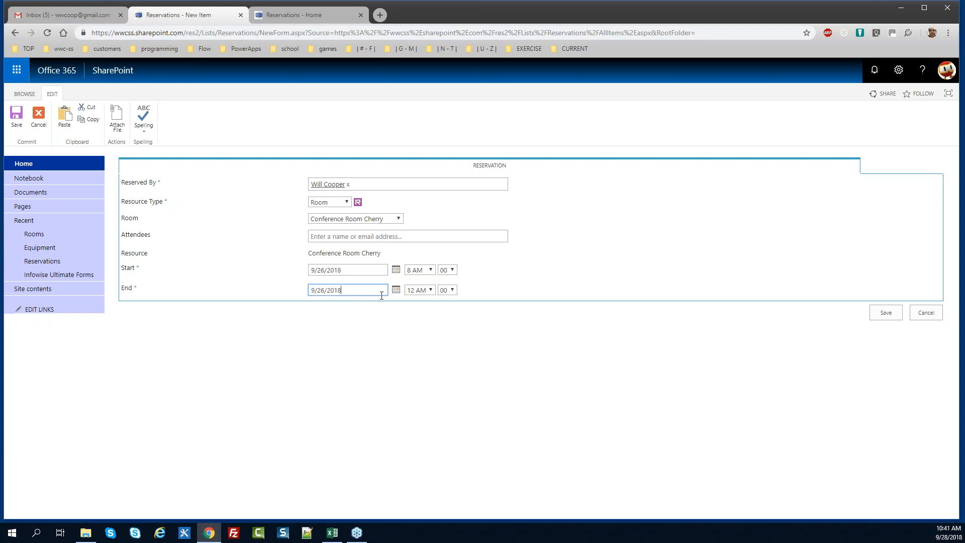
pyautogui.click(420, 291)
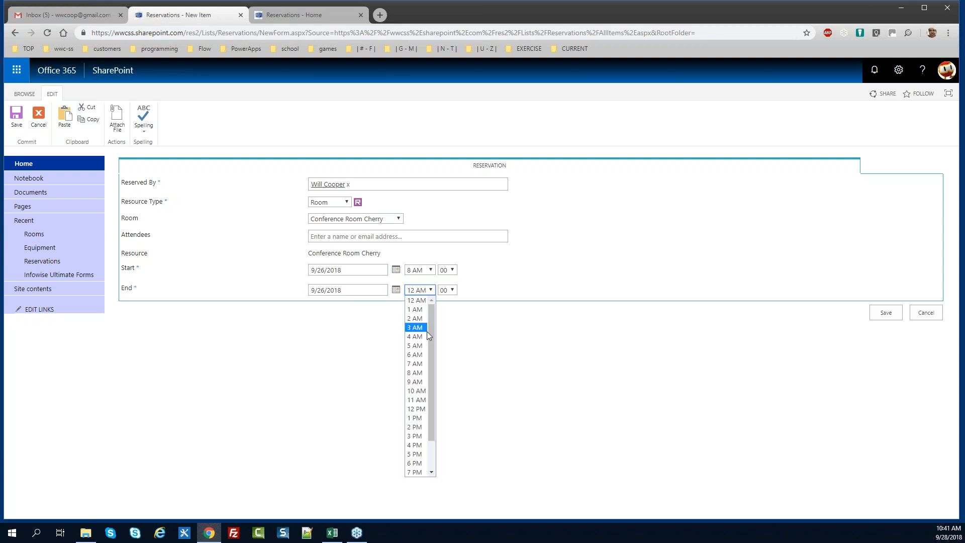
pyautogui.click(426, 427)
pyautogui.click(886, 314)
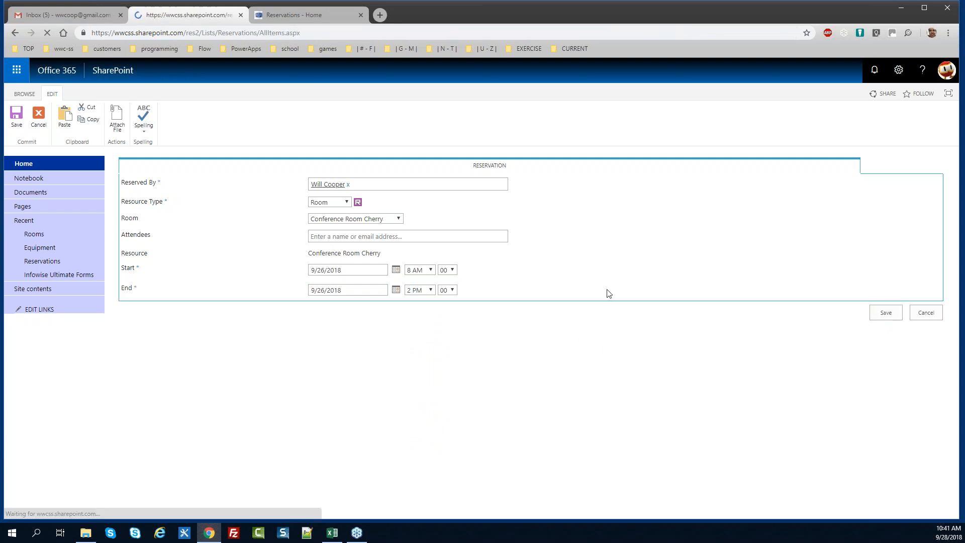
# Start a new reservation with Resource Type Equipment and equipment Epson Projector 1
pyautogui.click(142, 169)
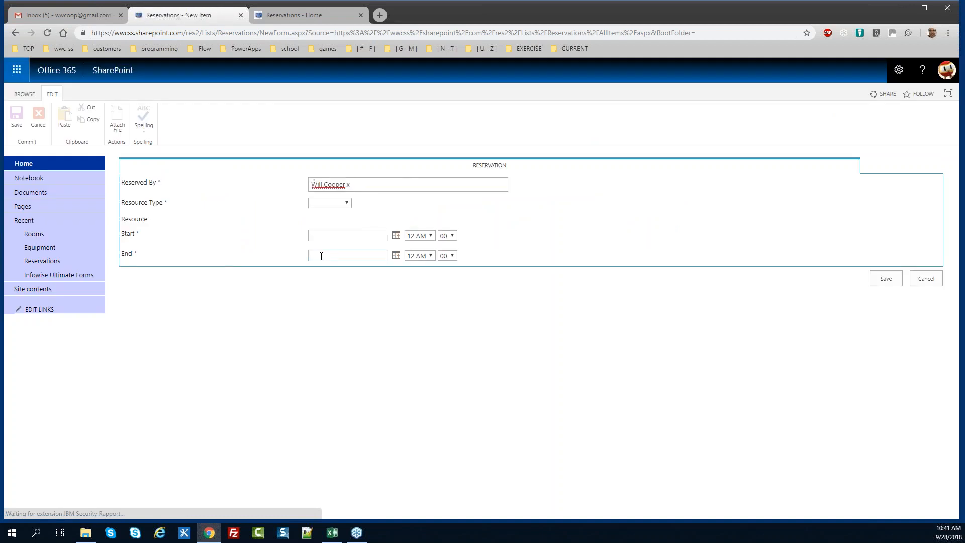
pyautogui.click(345, 201)
pyautogui.click(327, 220)
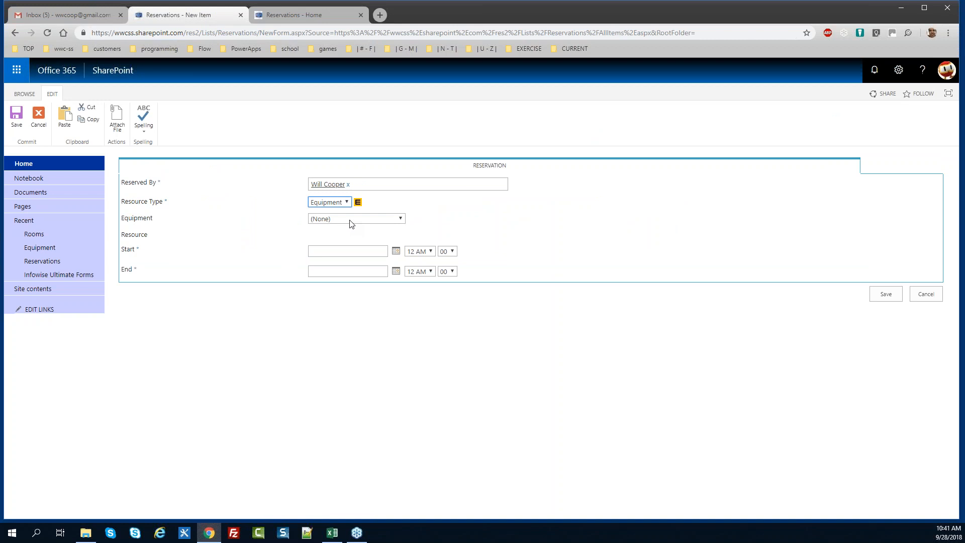
pyautogui.click(351, 220)
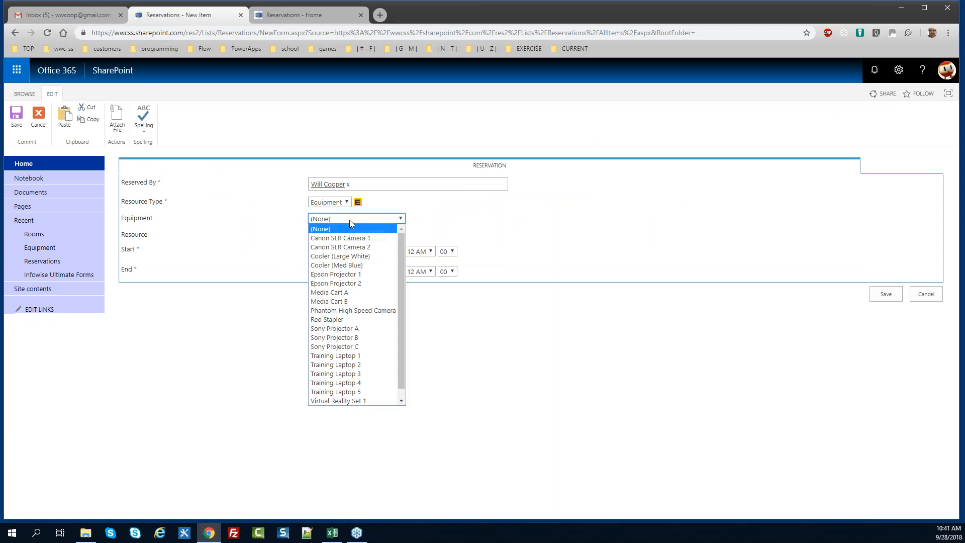
pyautogui.click(350, 275)
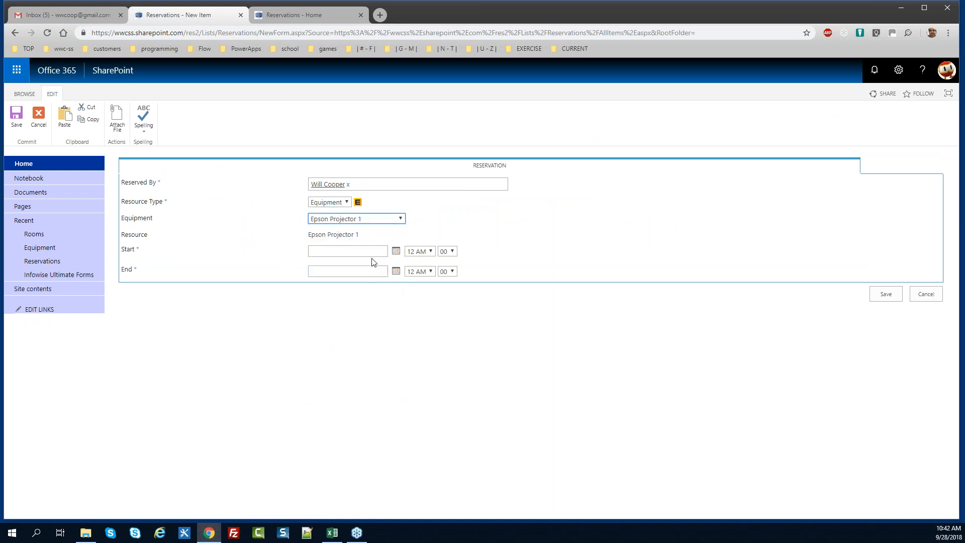
# Set the reservation start to 9/28/2018 at 2 PM
pyautogui.click(396, 250)
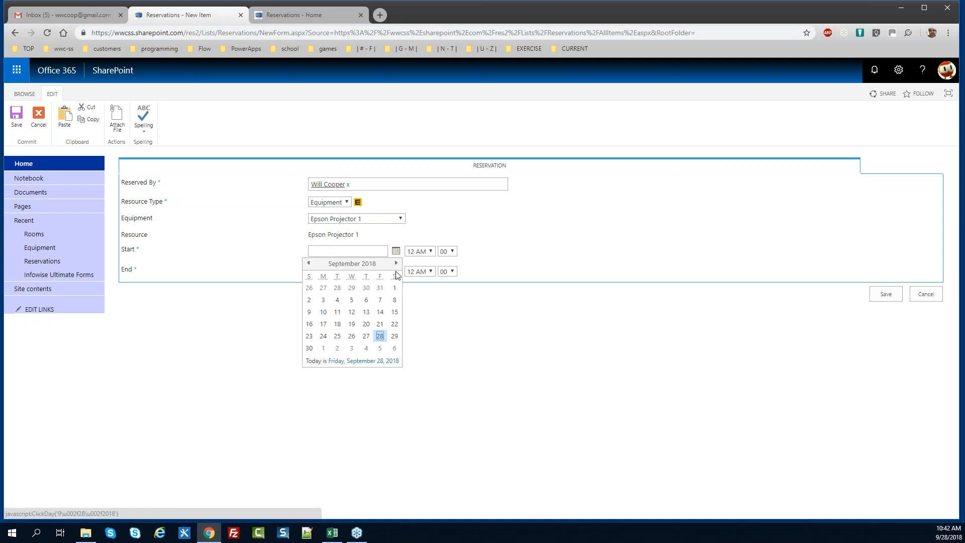
pyautogui.click(380, 335)
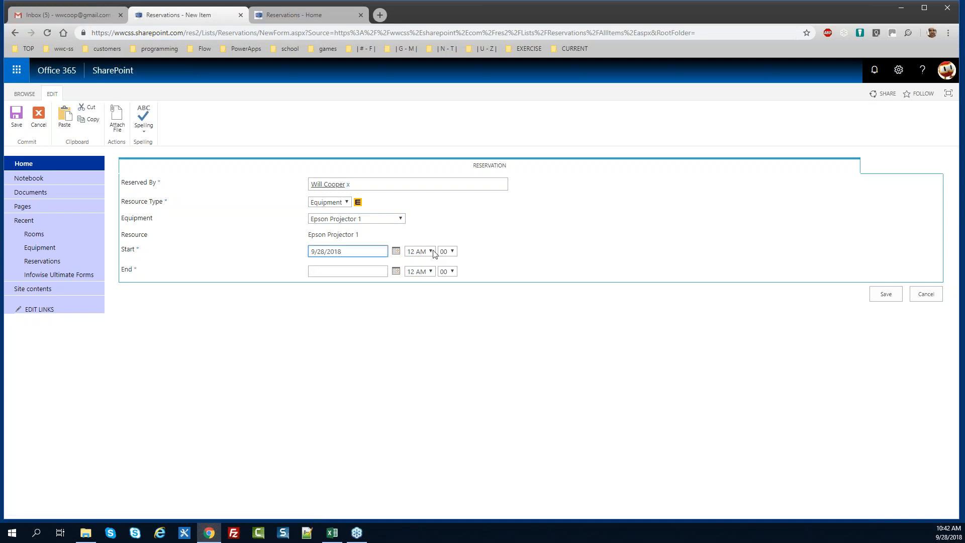
pyautogui.click(430, 251)
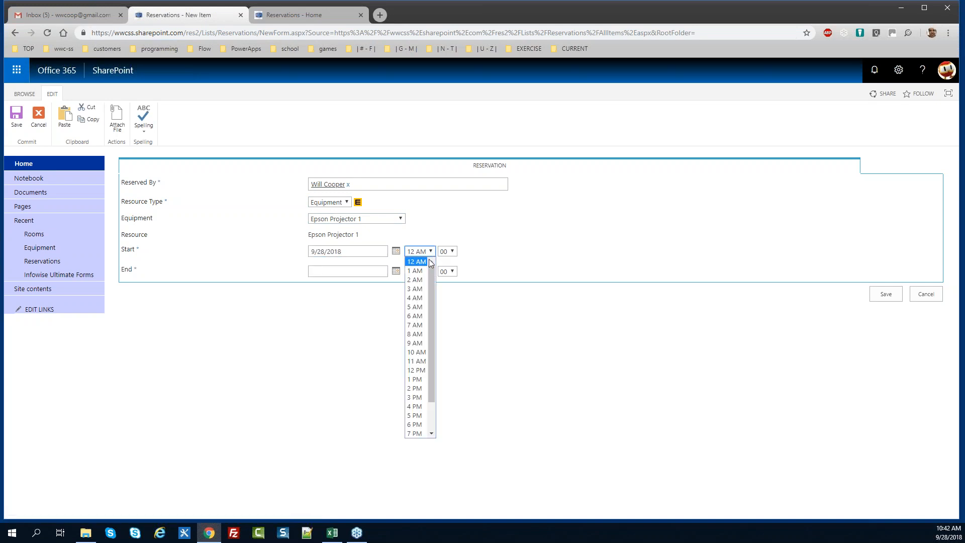
pyautogui.click(417, 388)
# Fill the end date with 9/28/2018, set the end hour to 4 PM, and save
pyautogui.tripleClick(349, 252)
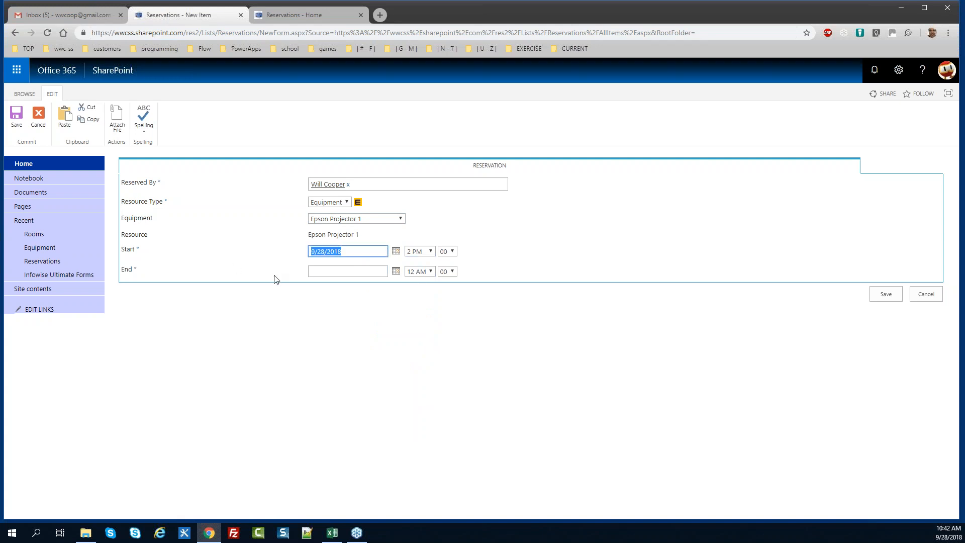
pyautogui.click(336, 271)
pyautogui.hotkey('ctrl', 'v')
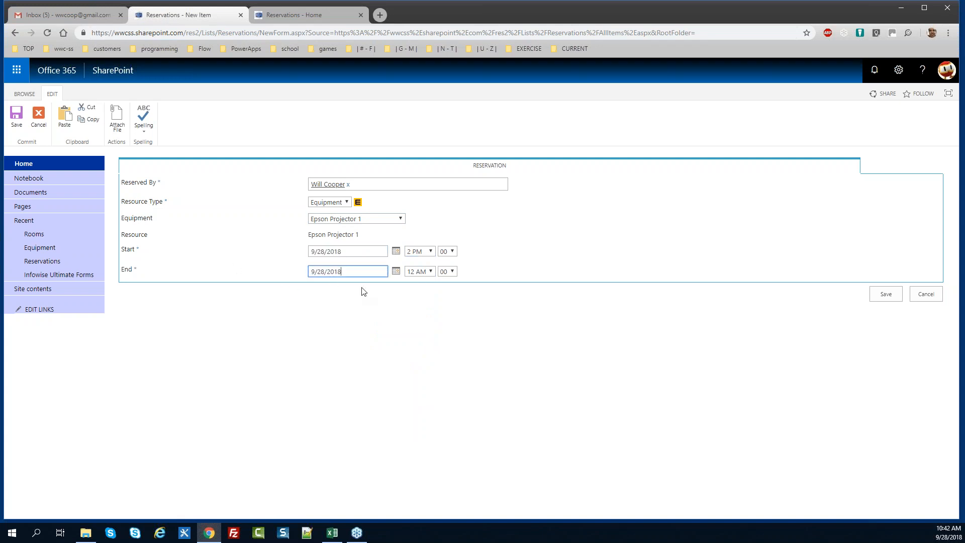
pyautogui.click(421, 272)
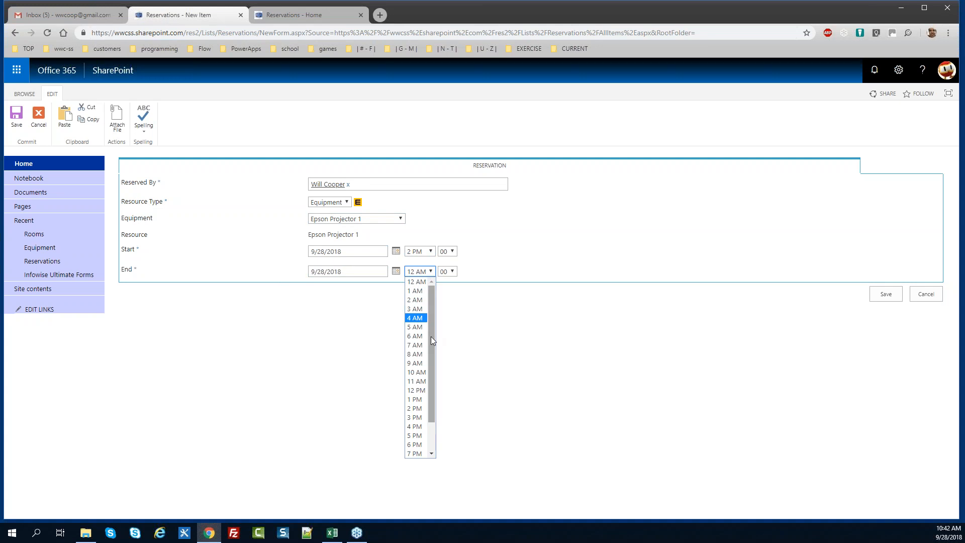
pyautogui.click(416, 426)
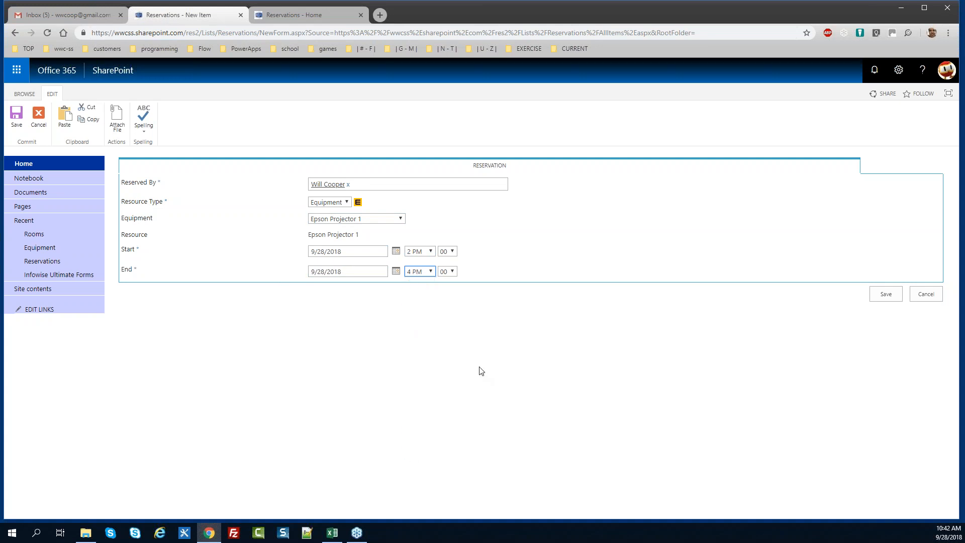
pyautogui.click(883, 292)
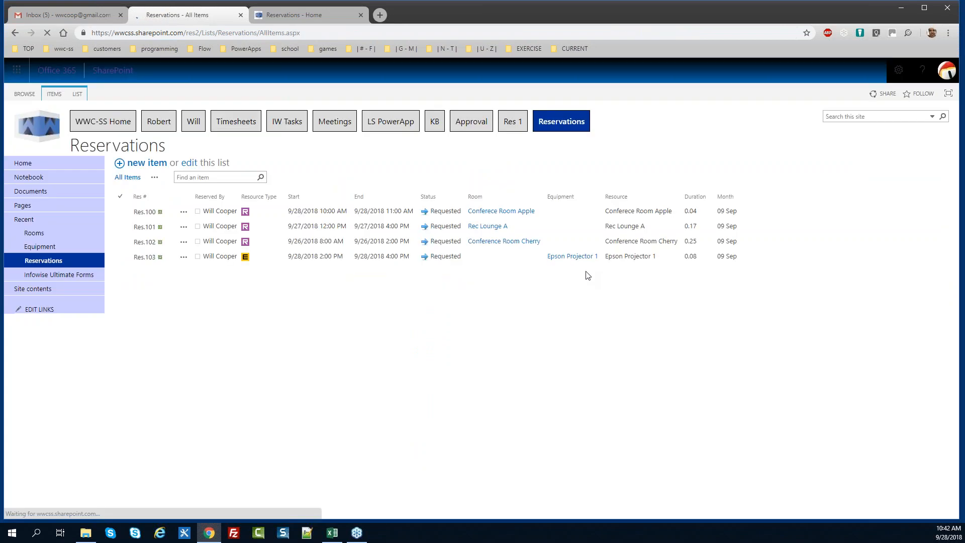
# Start a new reservation with Resource Type Equipment and equipment Virtual Reality Set 1
pyautogui.click(156, 166)
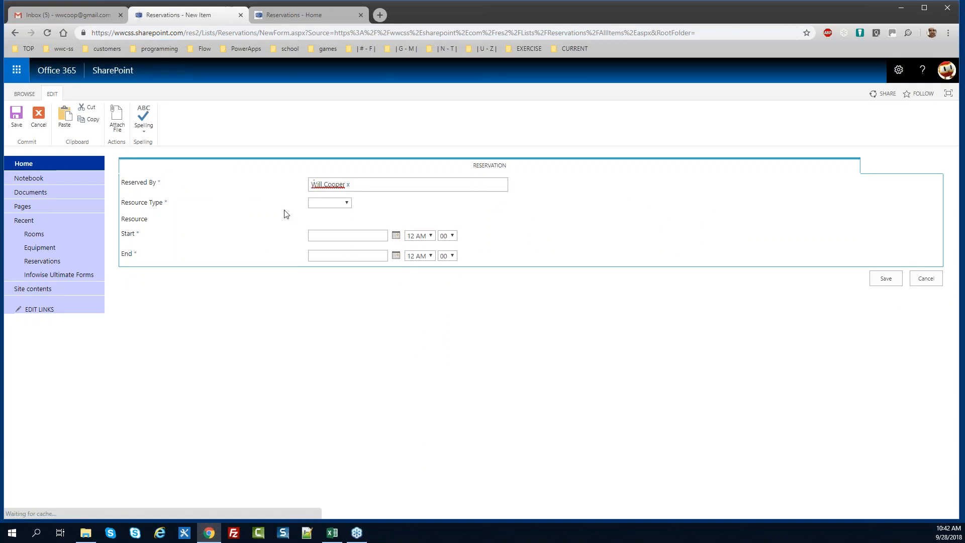
pyautogui.click(336, 202)
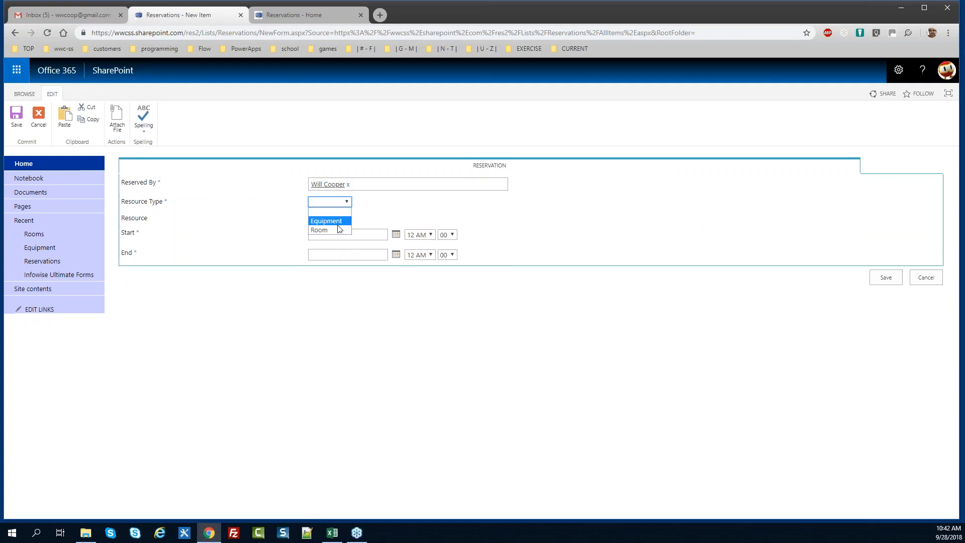
pyautogui.click(338, 223)
pyautogui.click(352, 218)
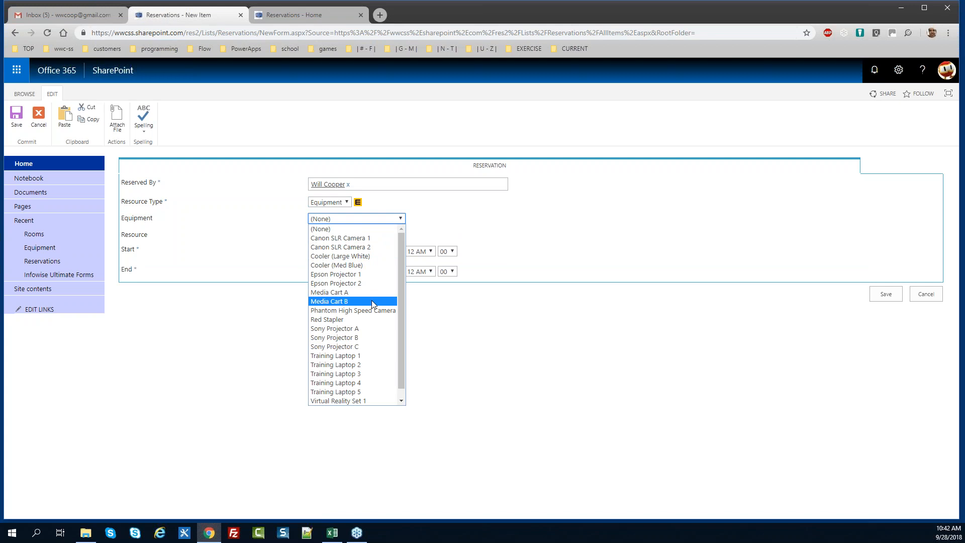
pyautogui.click(370, 402)
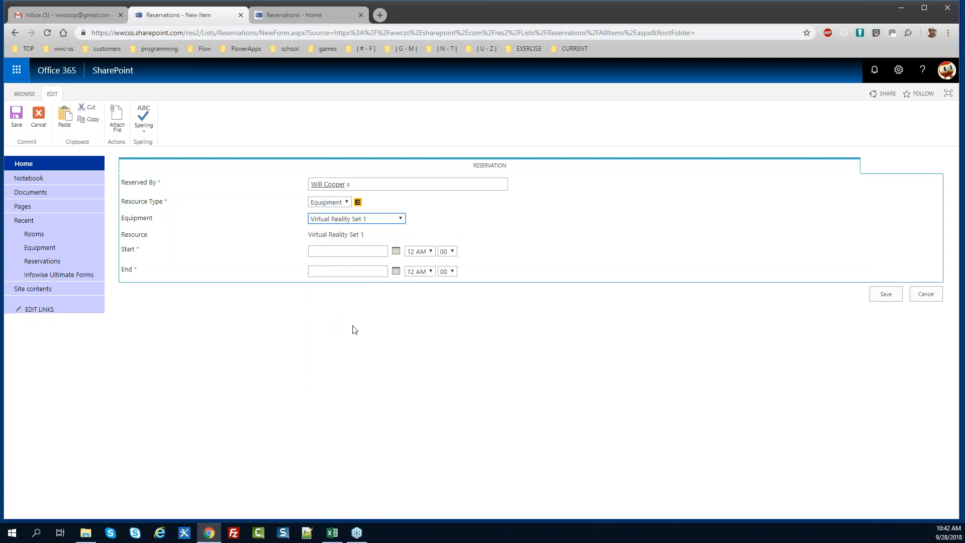
# Set the reservation start to 9/27/2018 at 8 AM
pyautogui.click(396, 251)
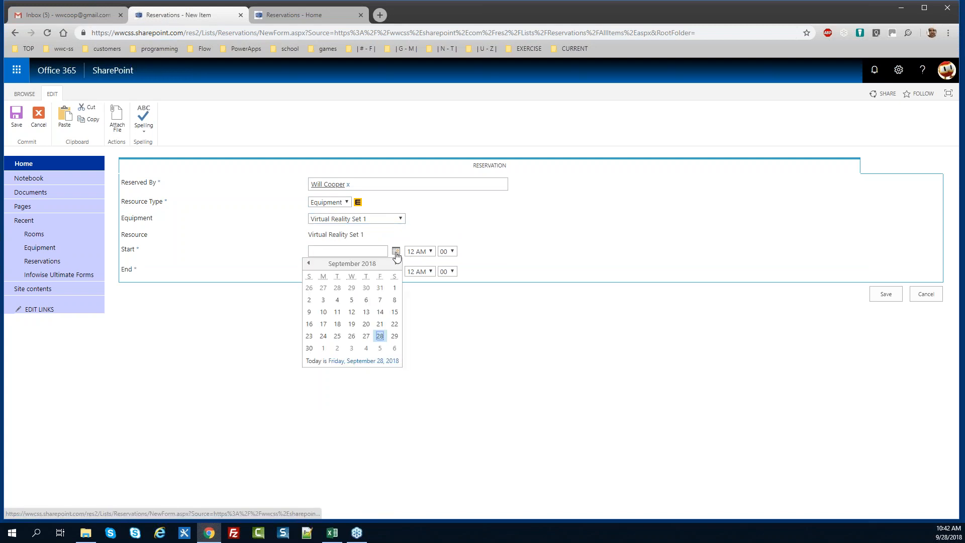
pyautogui.click(366, 336)
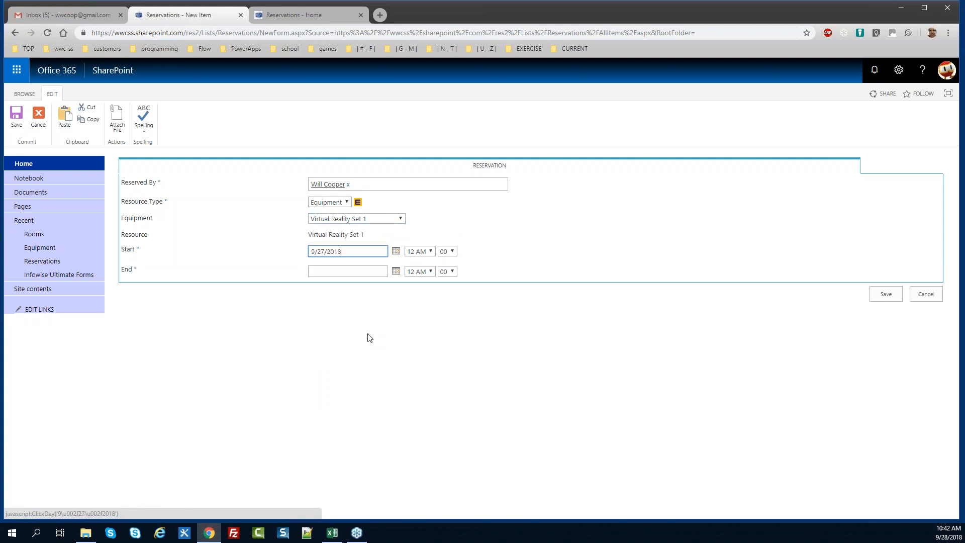
pyautogui.click(428, 252)
pyautogui.click(415, 333)
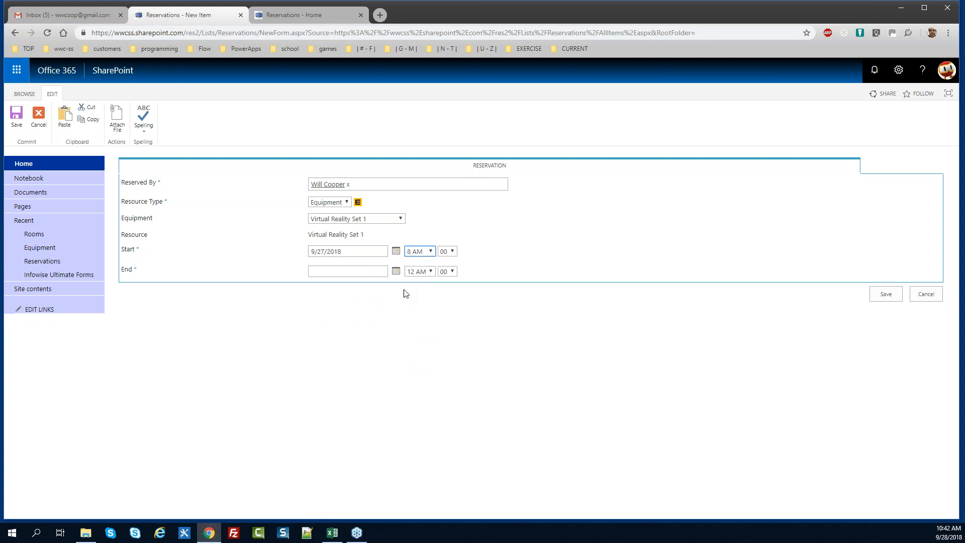
# Fill the end date with 9/27/2018, set the end hour to 5 PM, and save
pyautogui.hotkey('shift', 'Tab')
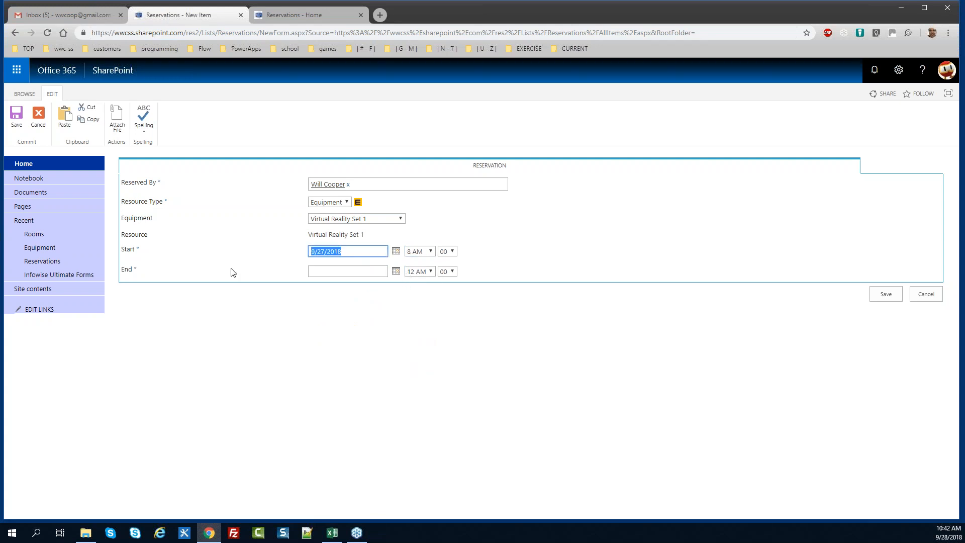
pyautogui.click(327, 273)
pyautogui.hotkey('ctrl', 'v')
pyautogui.click(429, 273)
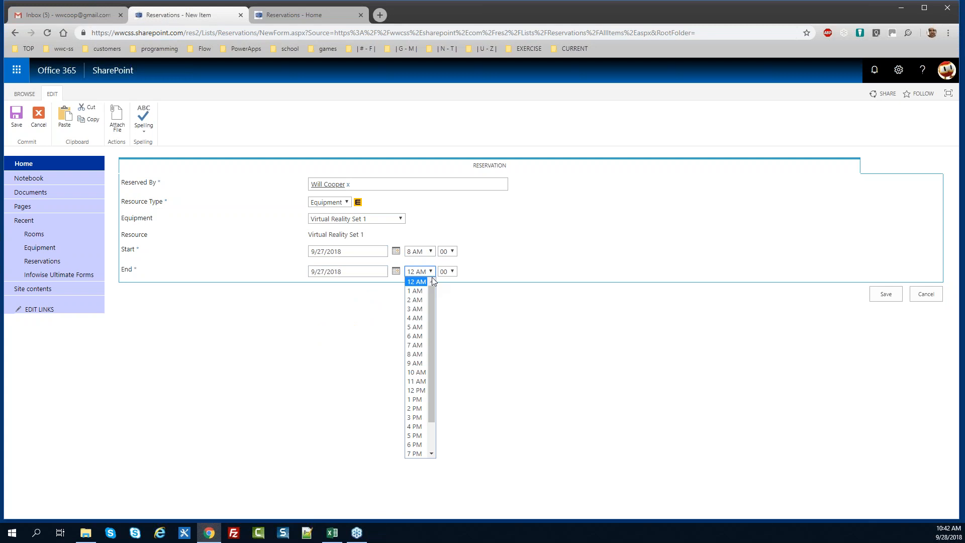
pyautogui.moveTo(431, 321); pyautogui.dragTo(427, 367)
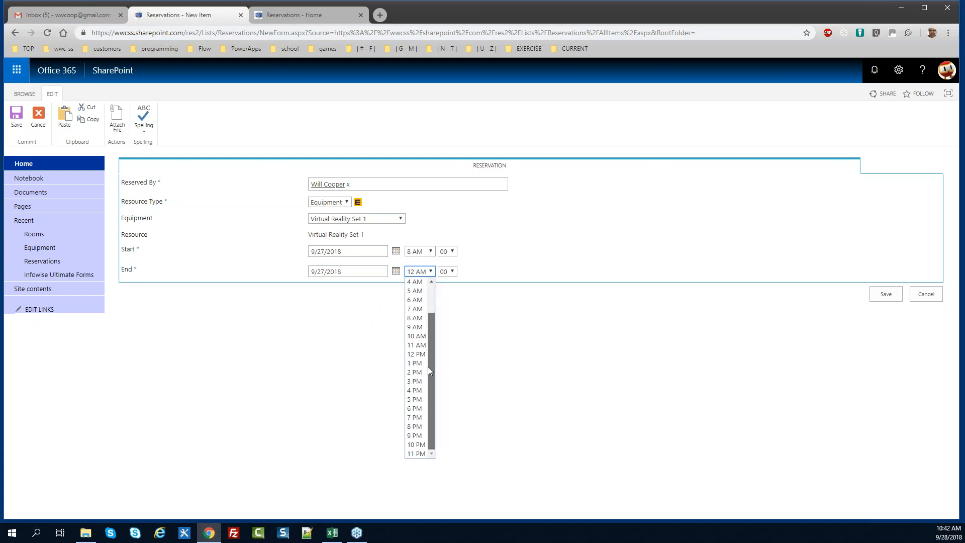
pyautogui.click(417, 399)
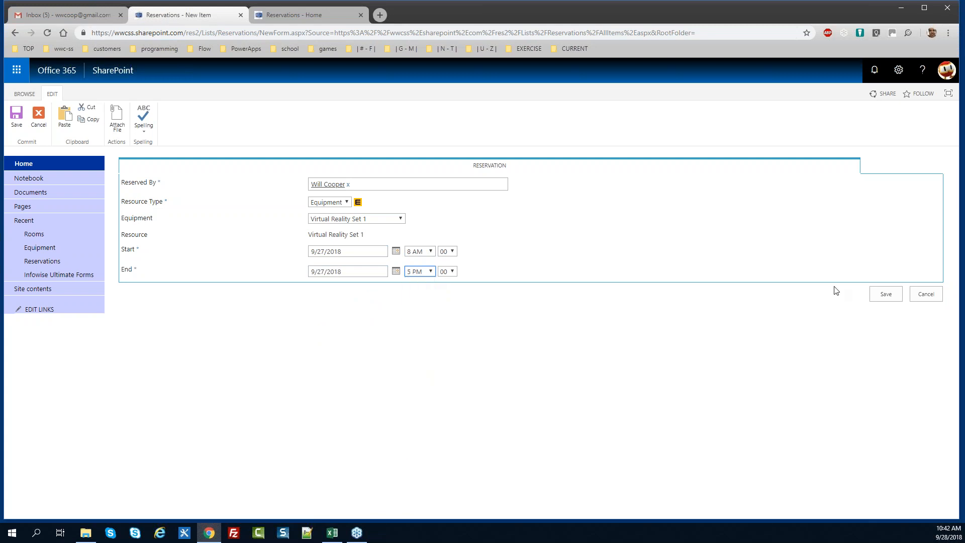
pyautogui.click(890, 297)
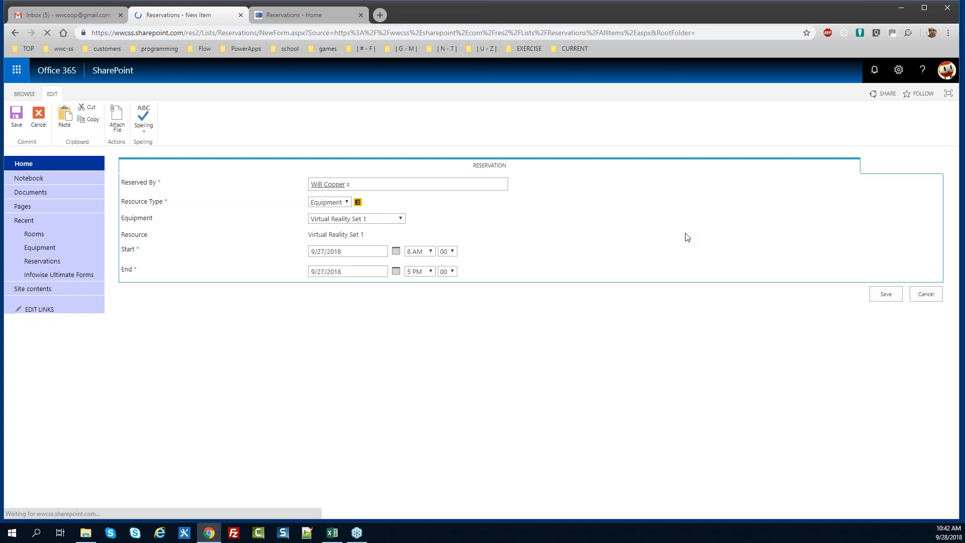
# Start a new reservation with Resource Type Equipment and equipment Canon SLR Camera 1
pyautogui.click(143, 164)
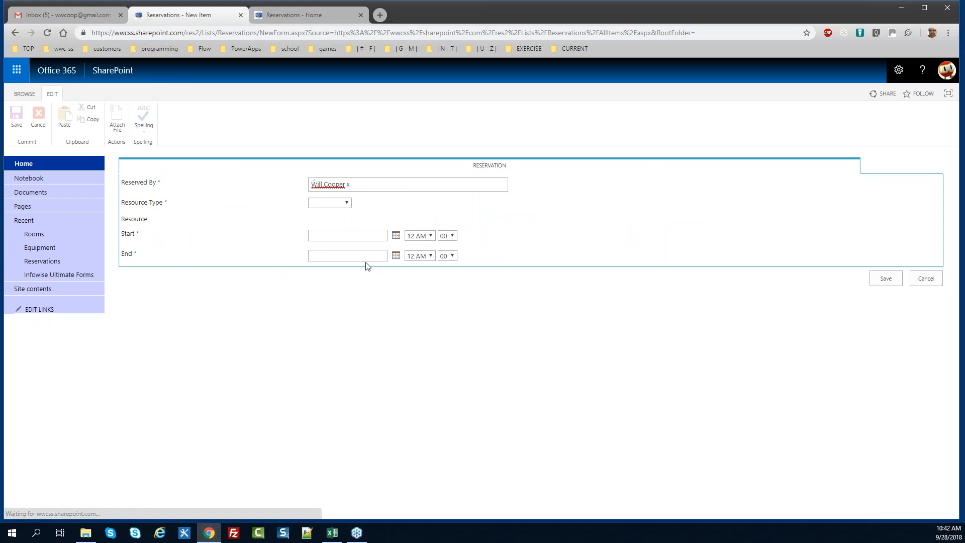
pyautogui.click(345, 202)
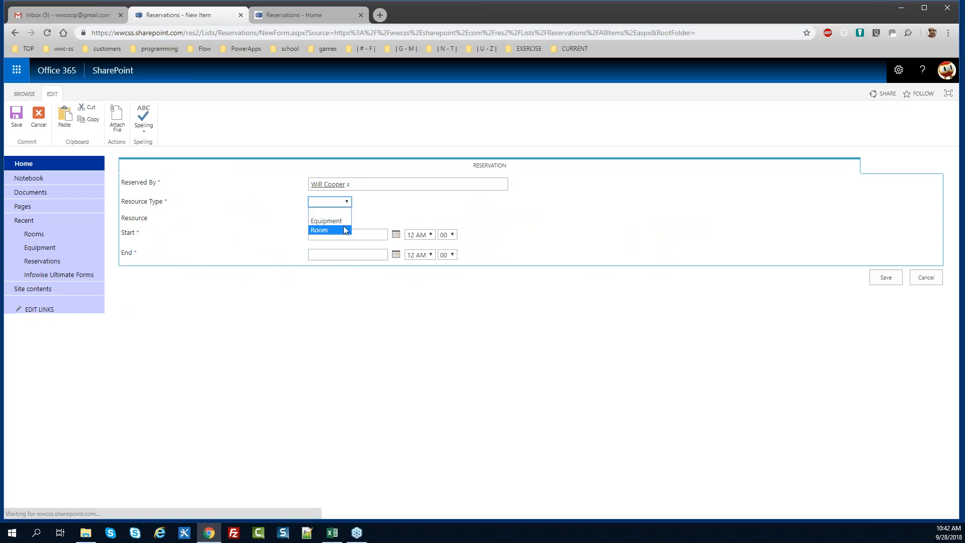
pyautogui.click(327, 221)
pyautogui.click(352, 219)
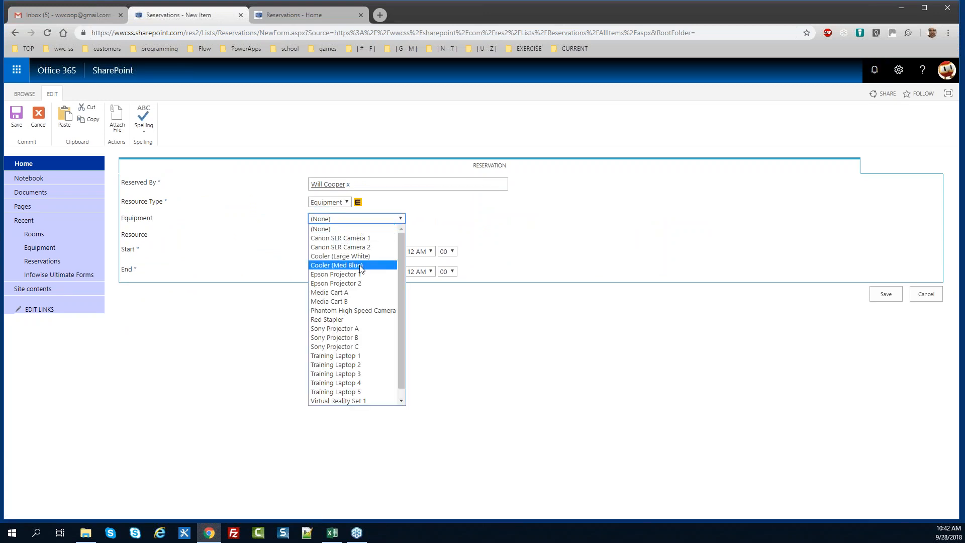
pyautogui.click(355, 237)
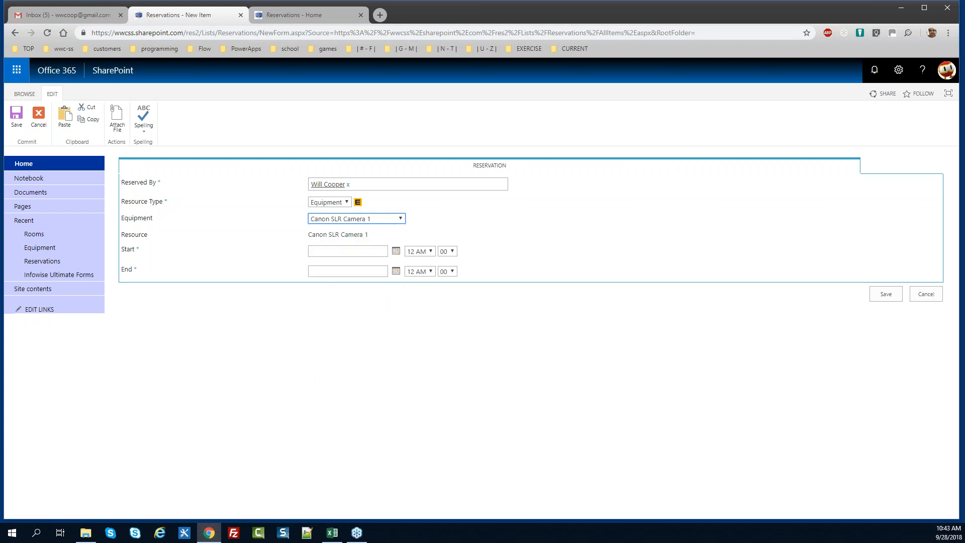
# Set the reservation start to 9/24/2018 at 12 PM
pyautogui.click(396, 251)
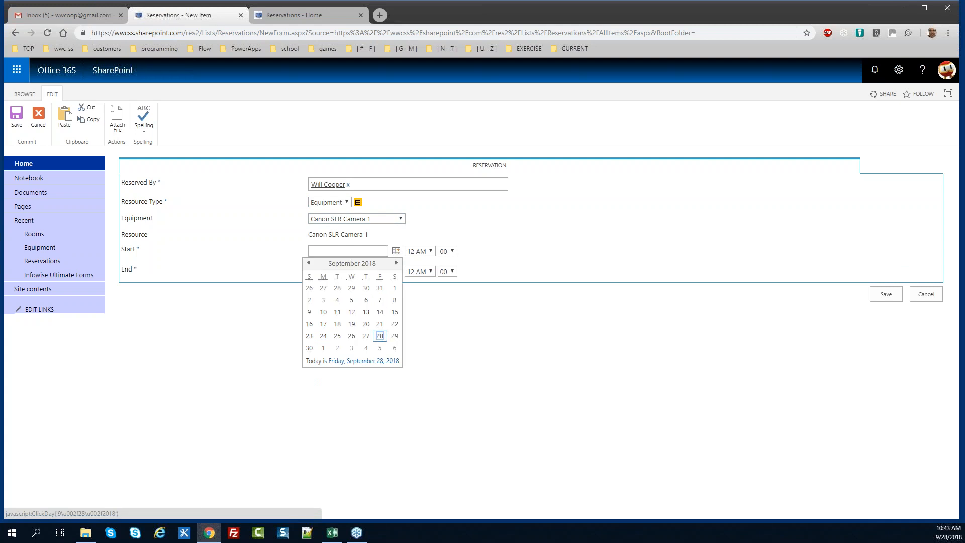
pyautogui.click(323, 335)
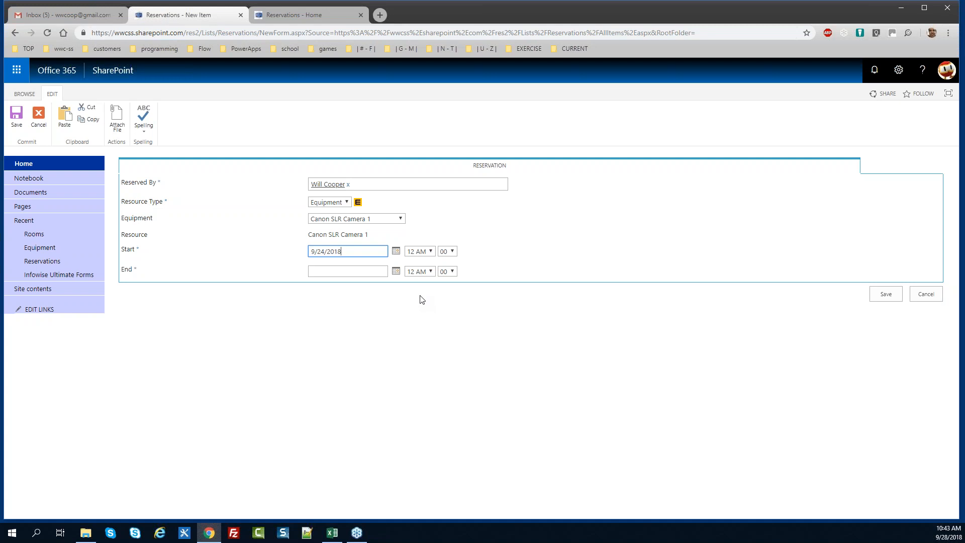
pyautogui.click(430, 252)
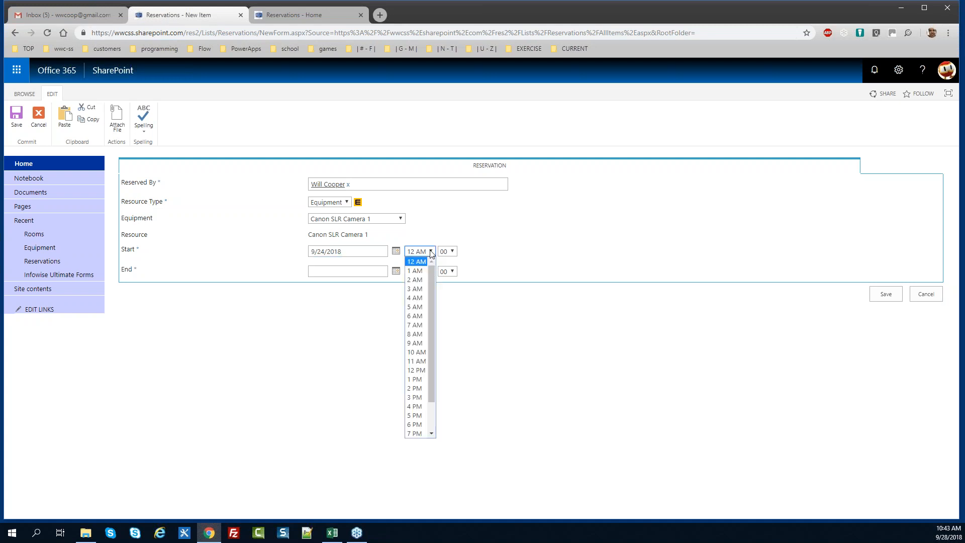
pyautogui.click(421, 370)
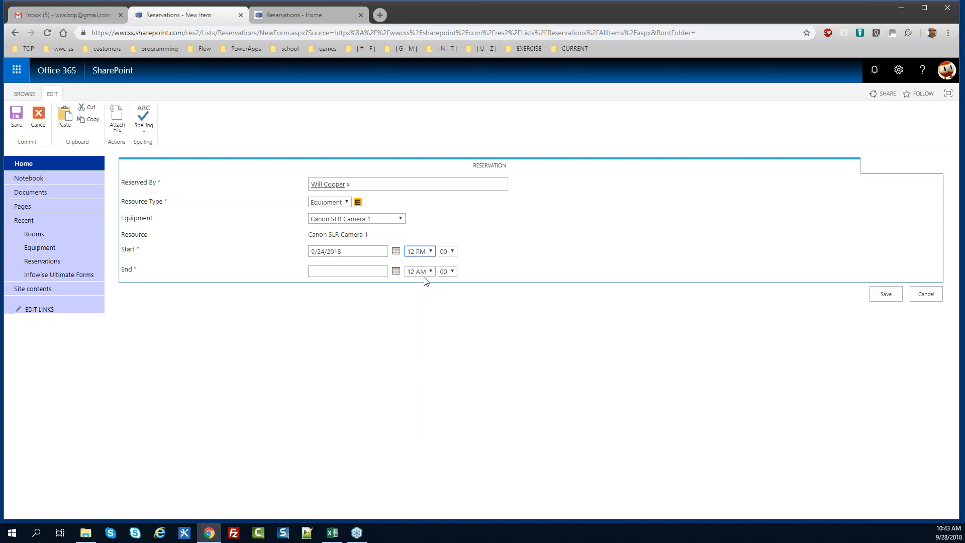
# Copy the start date 9/24/2018 into End and set the end hour to 5 PM
pyautogui.moveTo(351, 252); pyautogui.dragTo(256, 261)
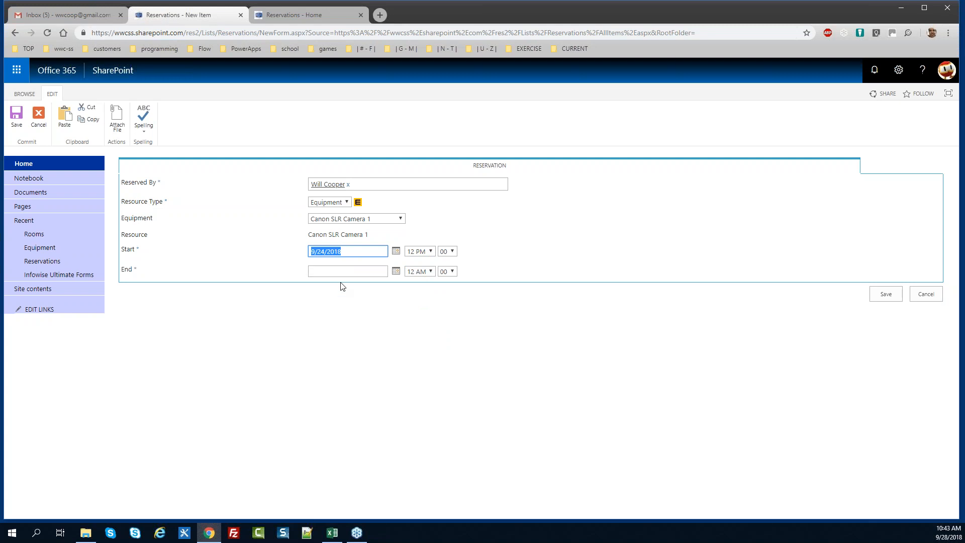
pyautogui.hotkey('ctrl', 'c')
pyautogui.click(352, 271)
pyautogui.hotkey('ctrl', 'v')
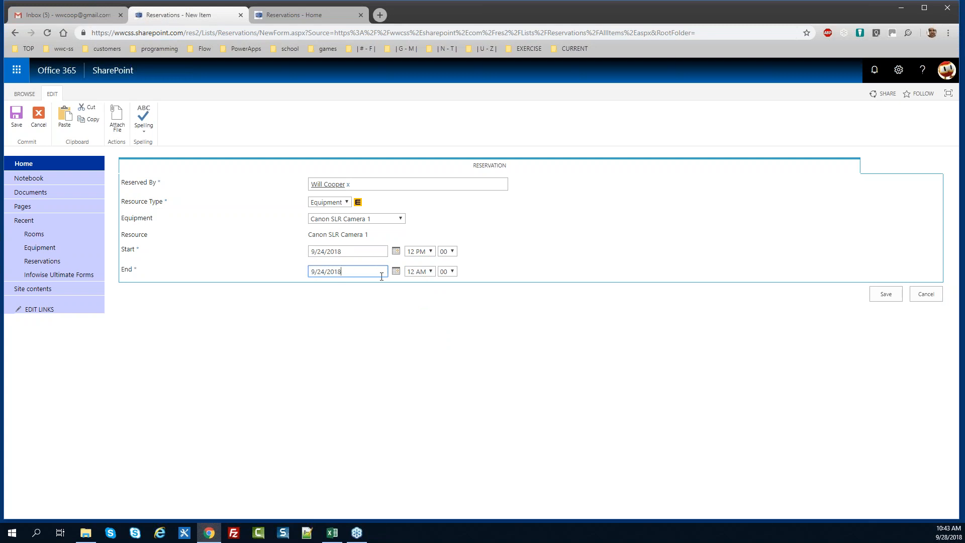
pyautogui.click(426, 271)
pyautogui.scroll(-1, 430, 357)
pyautogui.click(417, 408)
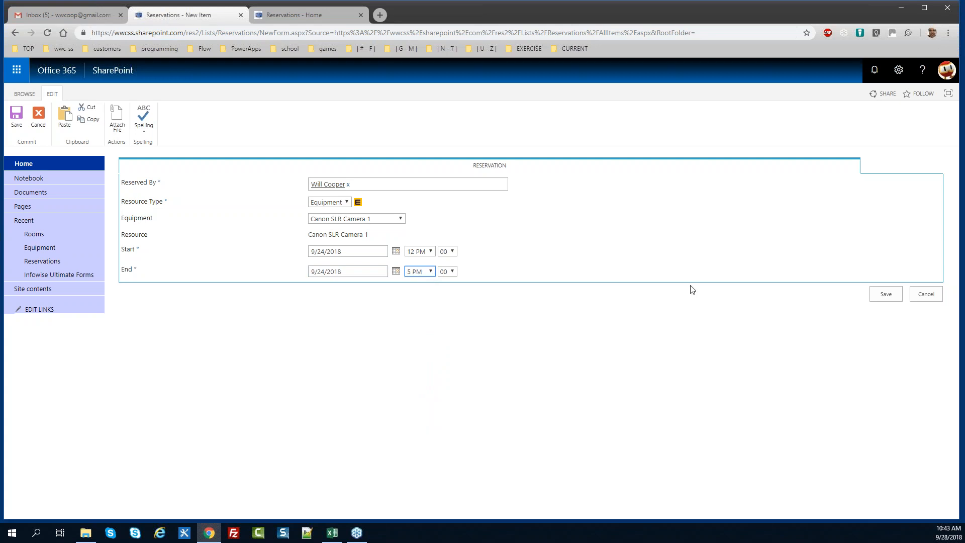
# Save the Canon SLR Camera 1 reservation as Res.105, then switch to Excel
pyautogui.click(882, 294)
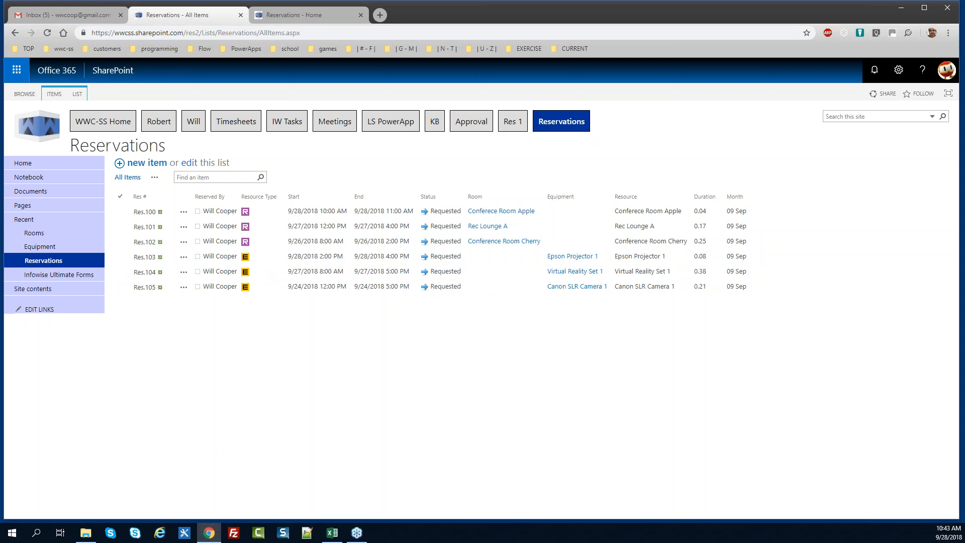
pyautogui.hotkey('alt', 'Tab')
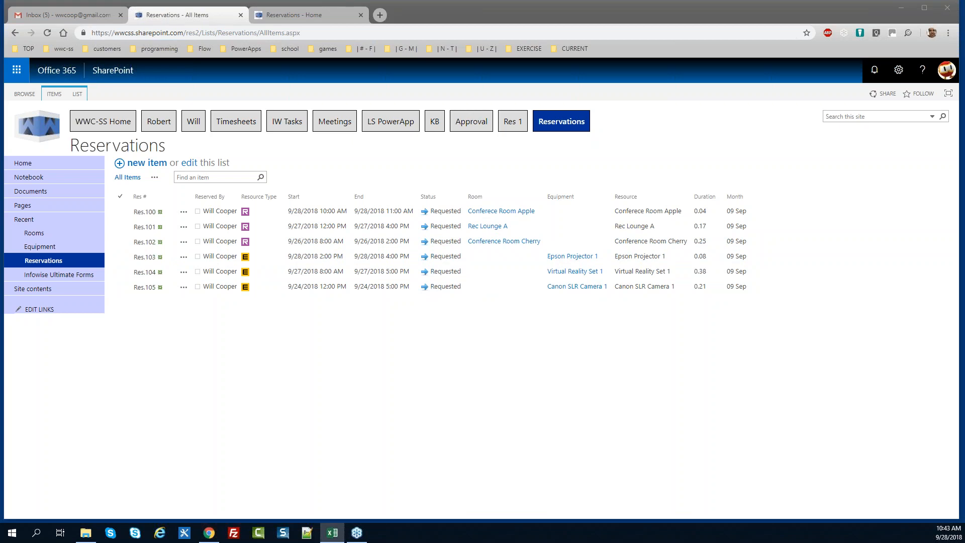
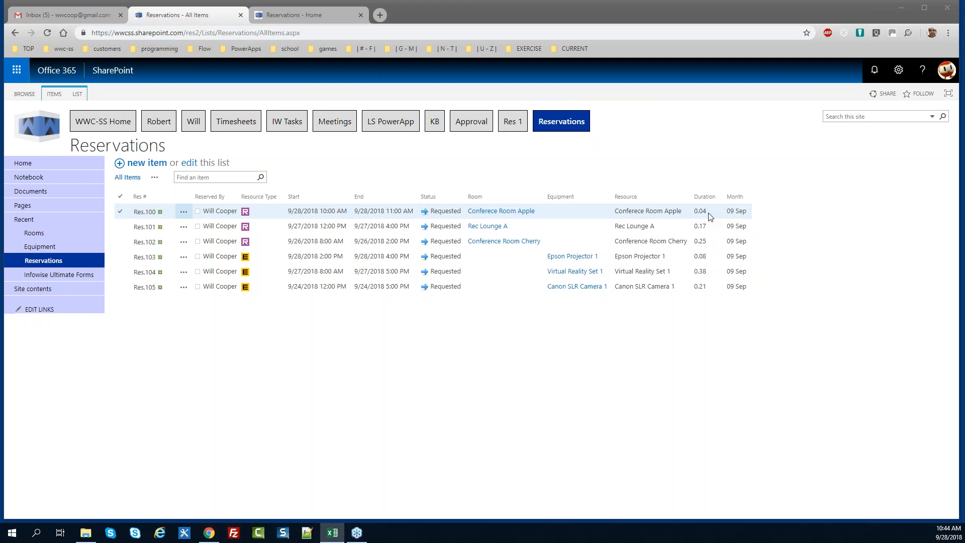
# Inspect the fractional-day Duration values of Res.102 and Res.105, then show the LIST commands
pyautogui.click(710, 244)
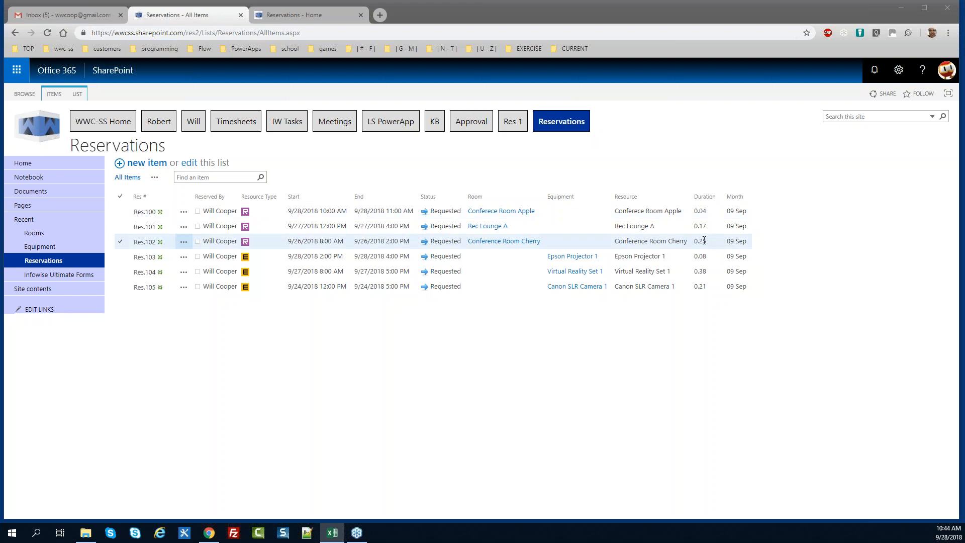
pyautogui.click(711, 271)
pyautogui.click(711, 281)
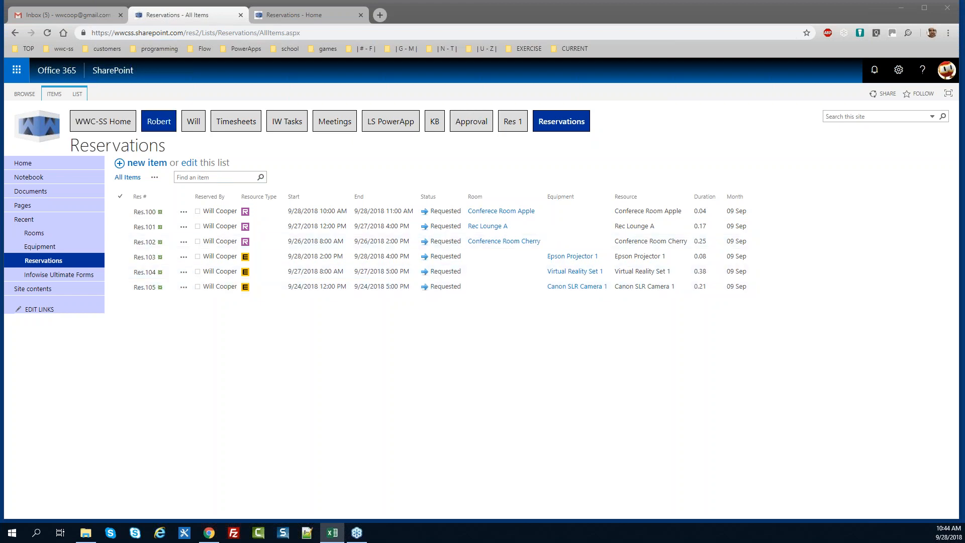
pyautogui.click(77, 94)
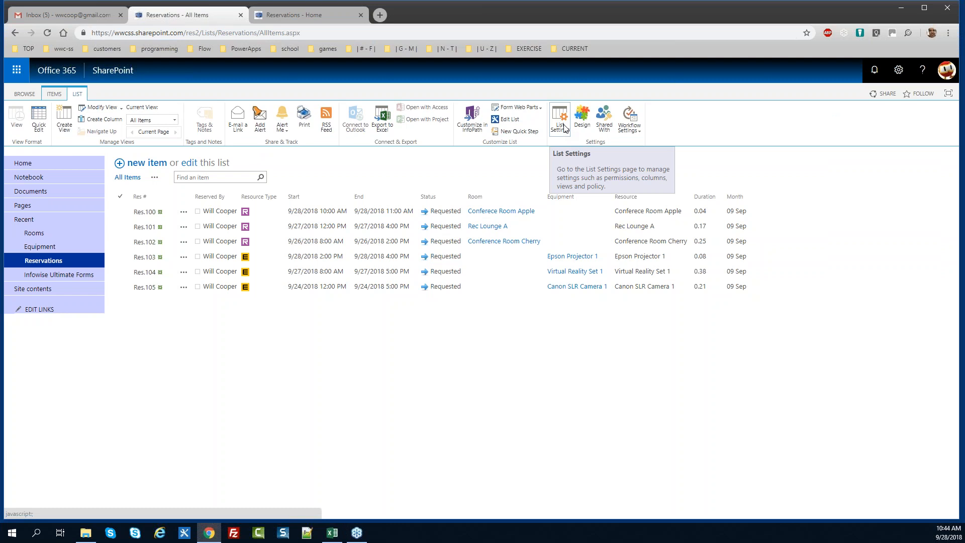
# Edit the Duration column formula to (End-Start)*24 in List Settings and save it
pyautogui.click(564, 129)
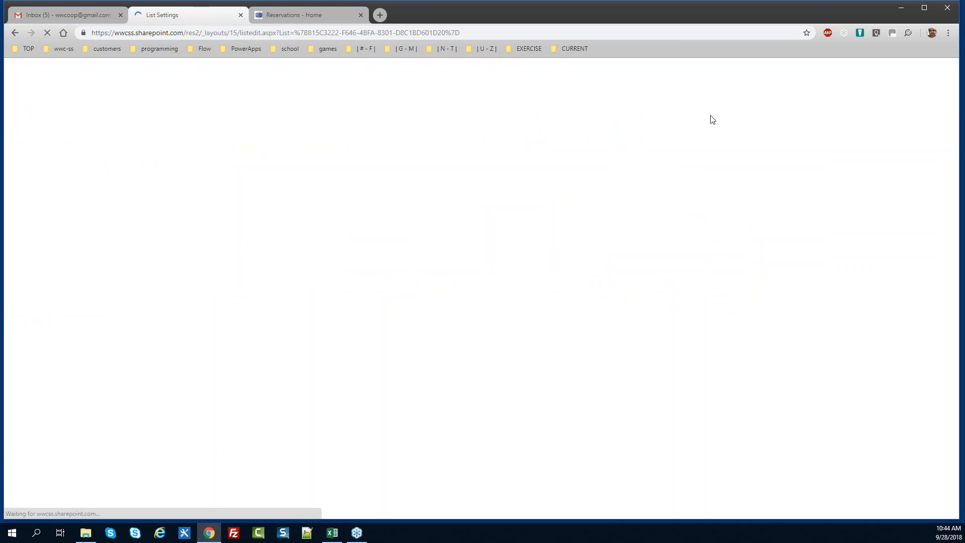
pyautogui.scroll(-3, 948, 152)
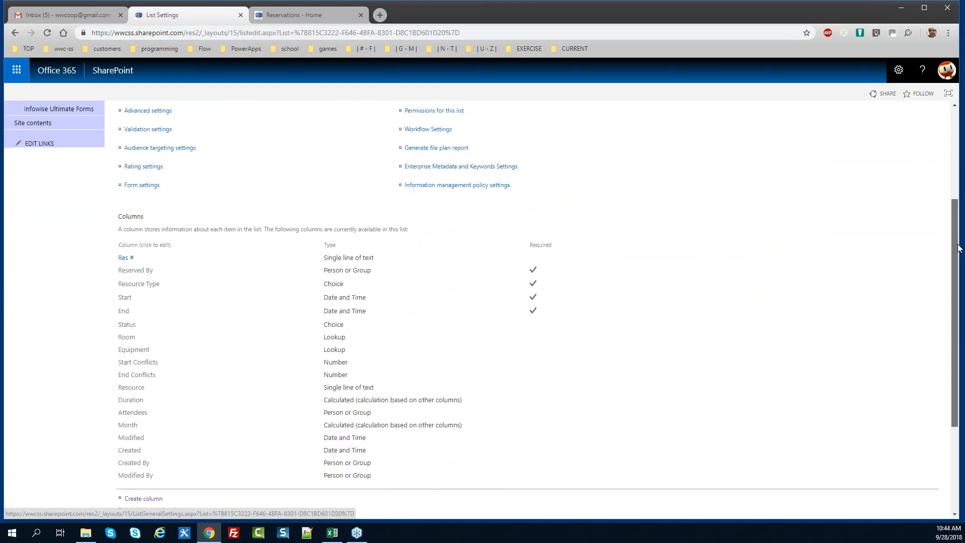
pyautogui.click(136, 400)
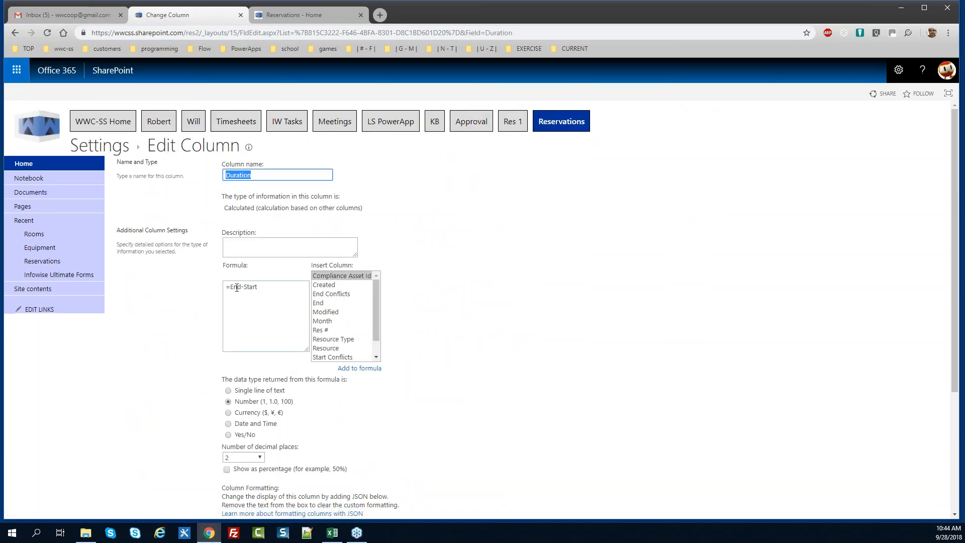
pyautogui.click(233, 286)
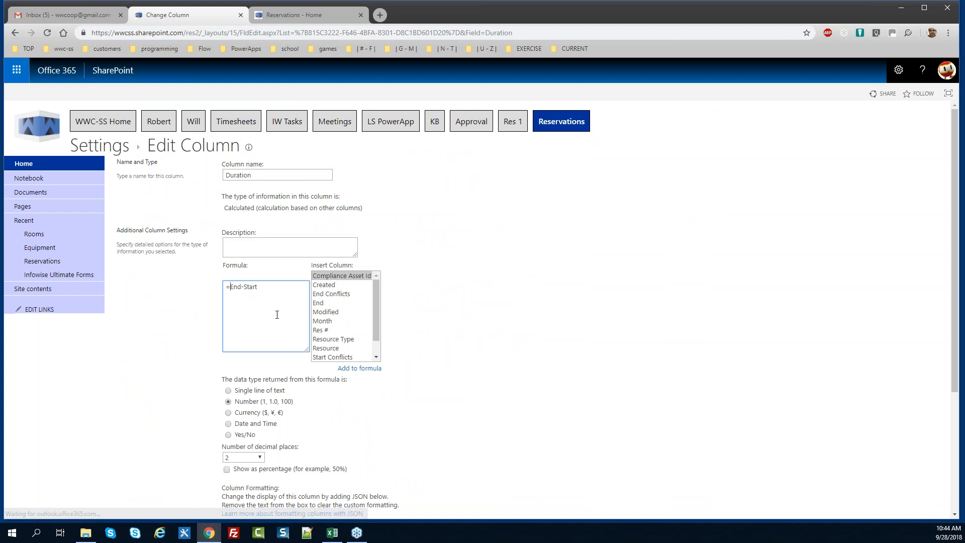
pyautogui.press('BackSpace')
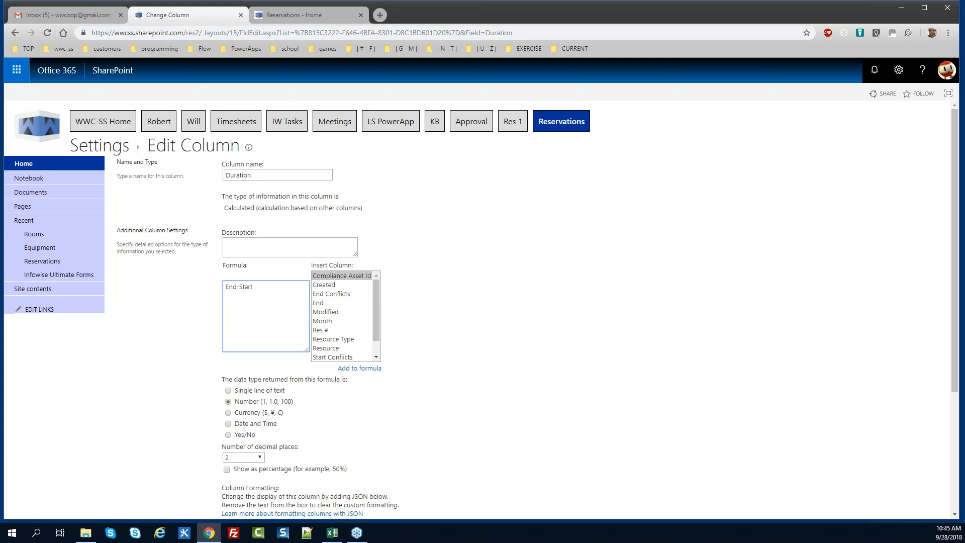
pyautogui.write('(')
pyautogui.write('*24')
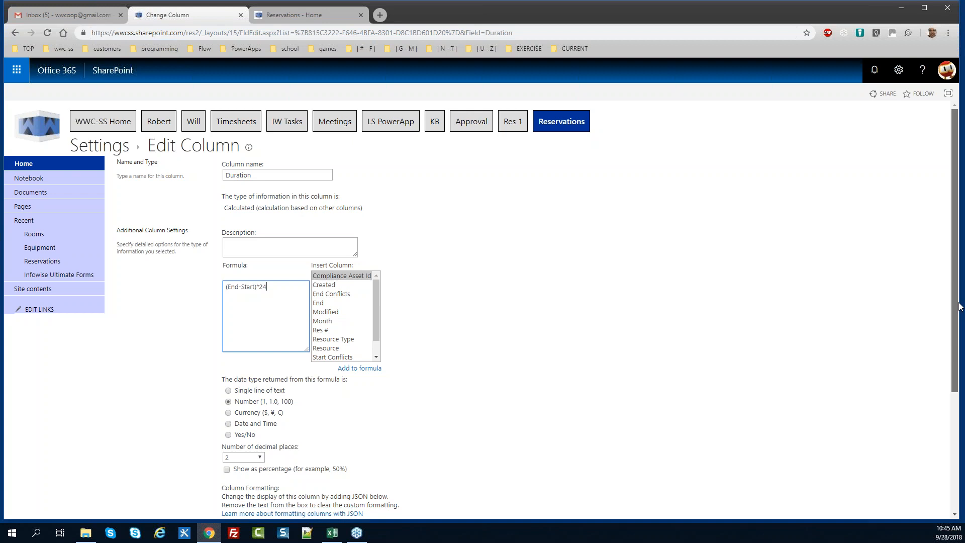
pyautogui.scroll(-1, 959, 333)
pyautogui.moveTo(957, 331); pyautogui.dragTo(957, 422)
pyautogui.click(878, 463)
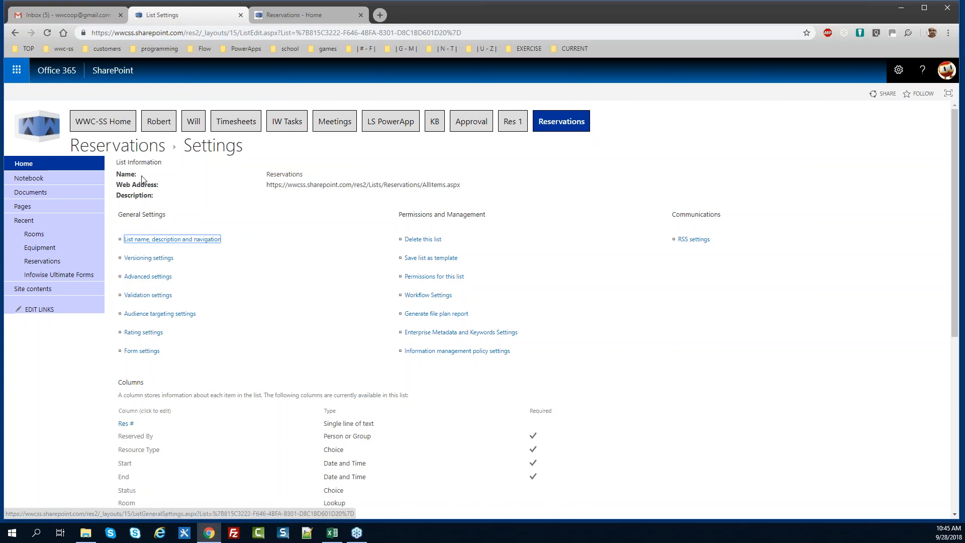
pyautogui.click(136, 147)
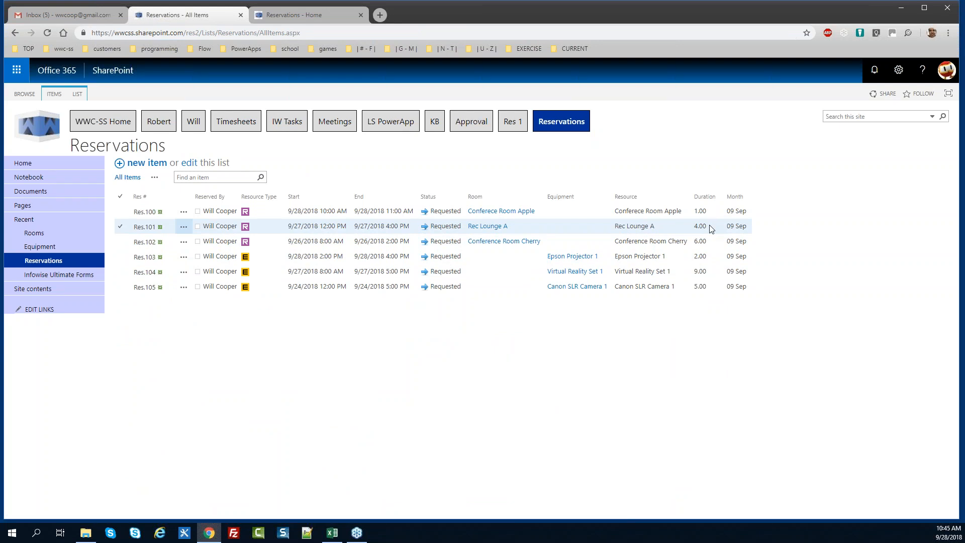
# Show the LIST commands on the Reservations list, now displaying Duration in whole hours
pyautogui.click(78, 95)
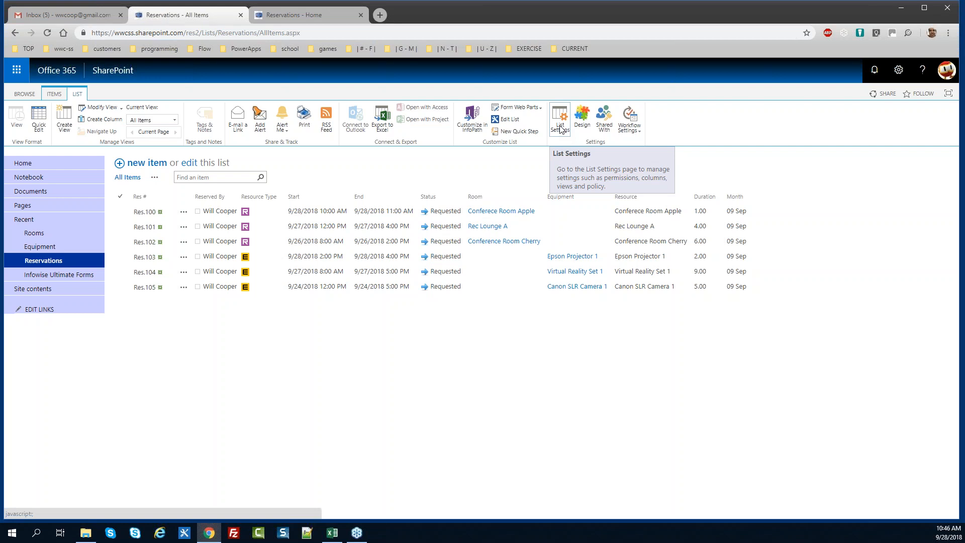
# Open the Duration column and start an IF(), line above the existing formula
pyautogui.click(560, 129)
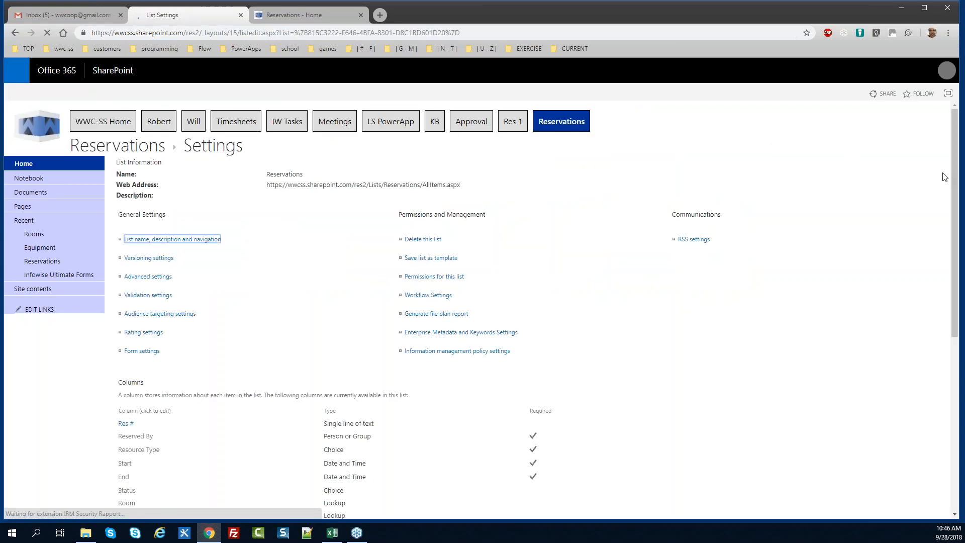
pyautogui.scroll(-4, 956, 157)
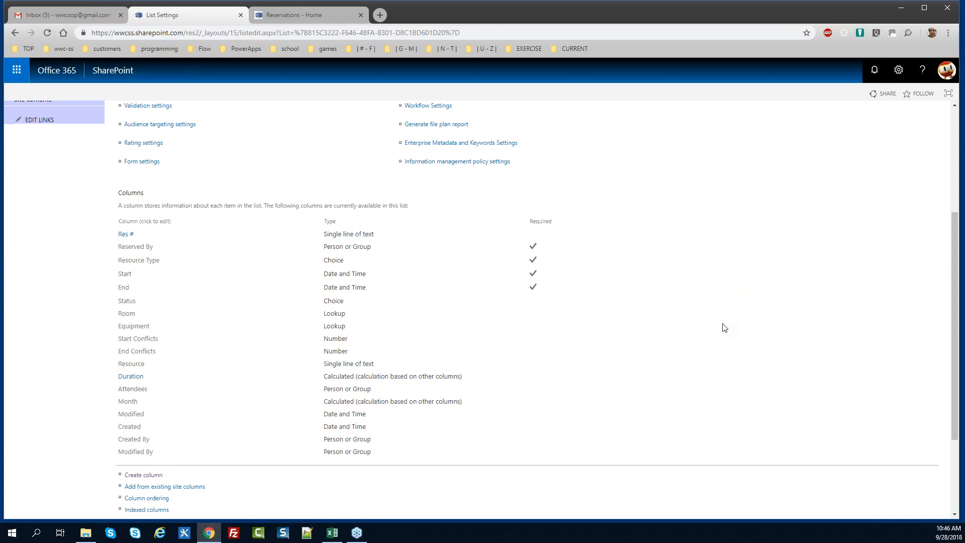
pyautogui.click(132, 376)
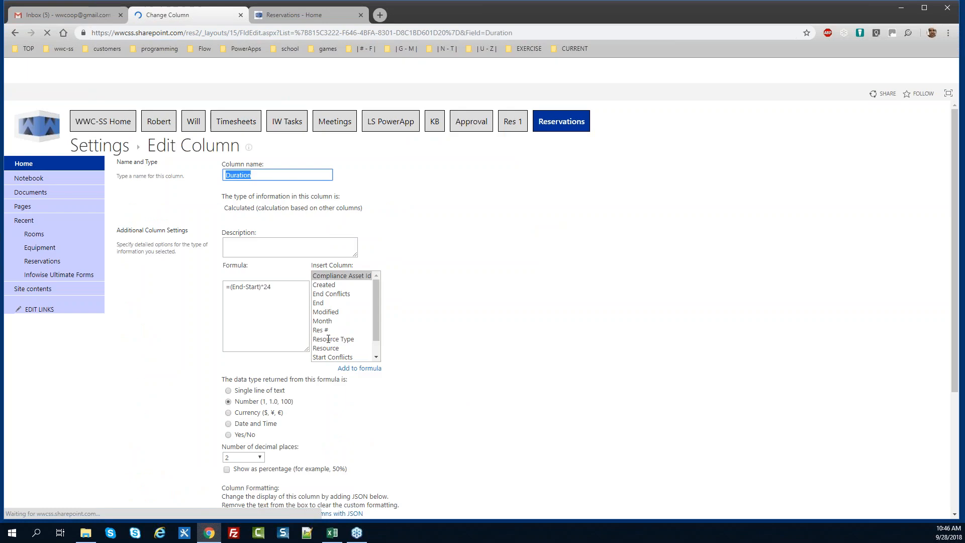
pyautogui.click(226, 289)
pyautogui.press('Return')
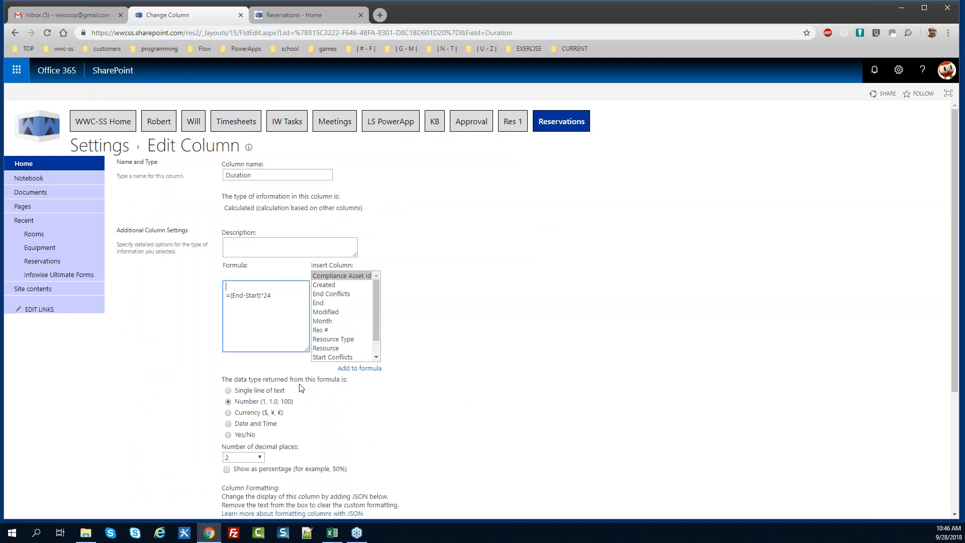
pyautogui.write('IF')
pyautogui.write('()')
pyautogui.write(',')
# Build the IF condition ((End-Start)*24)>6 returning 6
pyautogui.click(273, 293)
pyautogui.hotkey('shift', 'Left')
pyautogui.hotkey('shift', 'Left')
pyautogui.hotkey('shift', 'Left')
pyautogui.hotkey('shift', 'Left')
pyautogui.hotkey('shift', 'Left')
pyautogui.hotkey('shift', 'Left')
pyautogui.hotkey('shift', 'Left')
pyautogui.hotkey('shift', 'Left')
pyautogui.hotkey('shift', 'Left')
pyautogui.hotkey('shift', 'Left')
pyautogui.hotkey('shift', 'Left')
pyautogui.hotkey('shift', 'Left')
pyautogui.hotkey('shift', 'Left')
pyautogui.hotkey('shift', 'Left')
pyautogui.hotkey('shift', 'Left')
pyautogui.press('Right')
pyautogui.press('Left')
pyautogui.write('(')
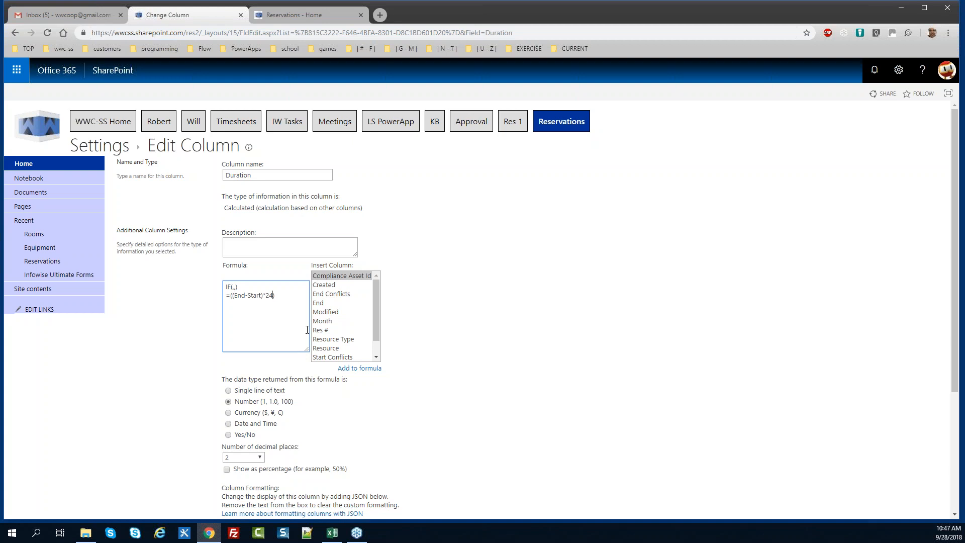
pyautogui.hotkey('shift', 'Left')
pyautogui.hotkey('shift', 'Left')
pyautogui.hotkey('shift', 'Left')
pyautogui.hotkey('shift', 'Left')
pyautogui.hotkey('shift', 'Left')
pyautogui.hotkey('shift', 'Left')
pyautogui.hotkey('shift', 'Left')
pyautogui.hotkey('shift', 'Left')
pyautogui.hotkey('shift', 'Left')
pyautogui.hotkey('shift', 'Left')
pyautogui.hotkey('shift', 'Left')
pyautogui.hotkey('shift', 'Left')
pyautogui.hotkey('shift', 'Left')
pyautogui.hotkey('shift', 'Left')
pyautogui.hotkey('shift', 'Left')
pyautogui.hotkey('shift', 'Left')
pyautogui.hotkey('ctrl', 'c')
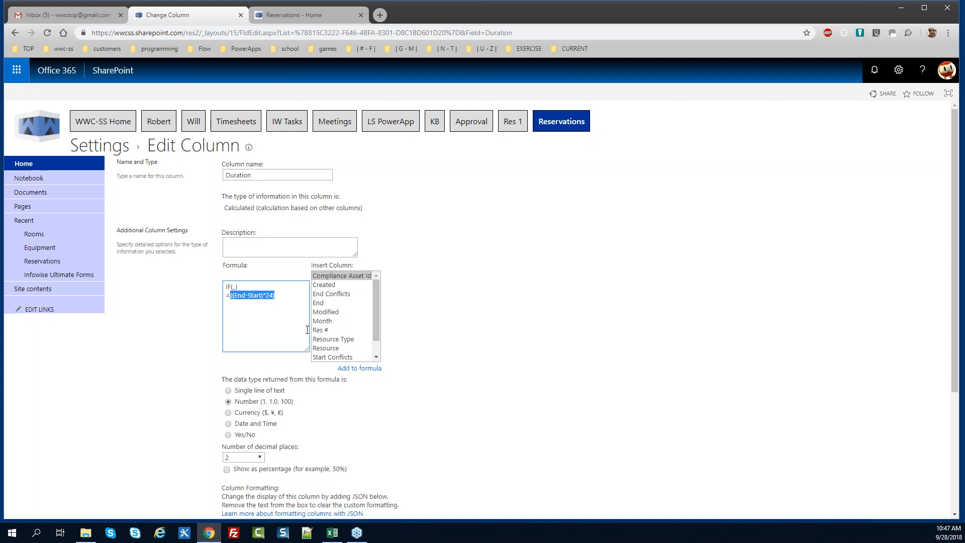
pyautogui.press('Left')
pyautogui.press('Left')
pyautogui.press('Left')
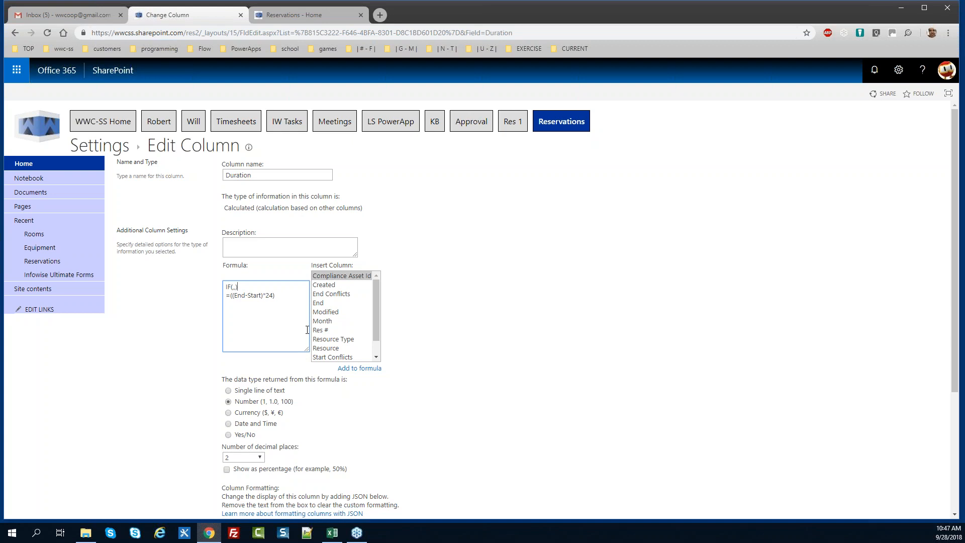
pyautogui.press('Left')
pyautogui.hotkey('ctrl', 'v')
pyautogui.write('>6,6')
# Add ((End-Start)*24) as the IF's other result and delete the old formula line
pyautogui.moveTo(283, 295); pyautogui.dragTo(230, 295)
pyautogui.hotkey('ctrl', 'c')
pyautogui.click(291, 286)
pyautogui.hotkey('ctrl', 'v')
pyautogui.write(')')
pyautogui.moveTo(275, 304); pyautogui.dragTo(227, 299)
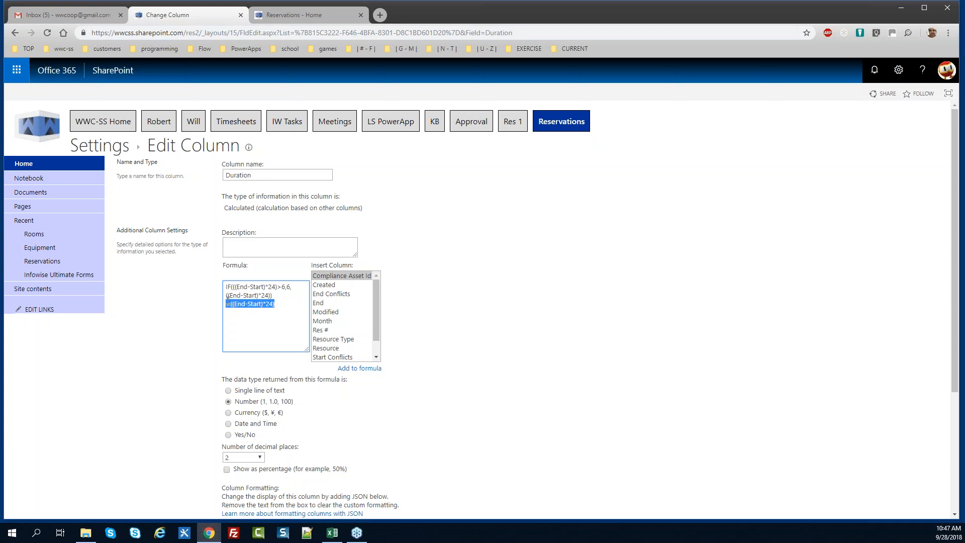
pyautogui.press('Delete')
pyautogui.press('Delete')
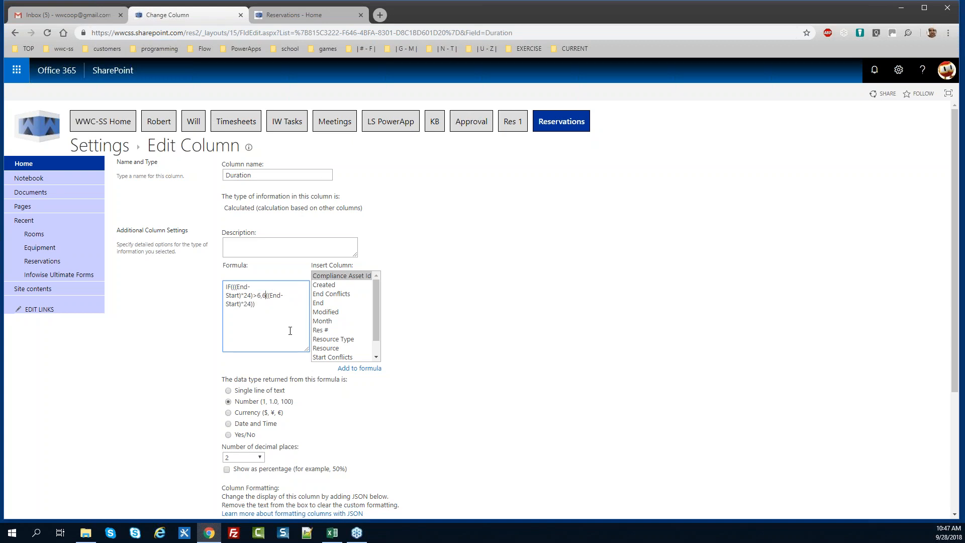
# Cut the hours expression out of the IF's last argument
pyautogui.press('BackSpace')
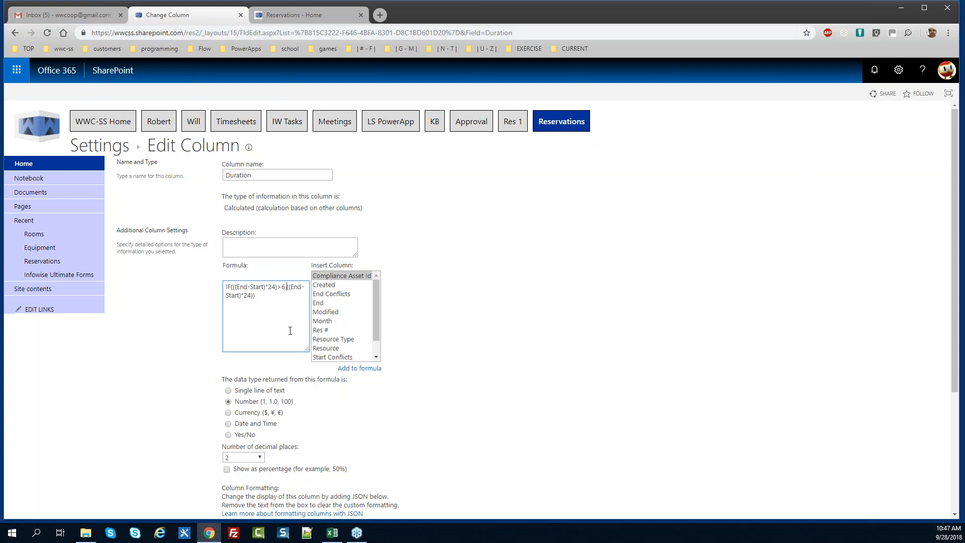
pyautogui.write('6,')
pyautogui.press('BackSpace')
pyautogui.press('BackSpace')
pyautogui.hotkey('ctrl', 'z')
pyautogui.hotkey('ctrl', 'z')
pyautogui.hotkey('ctrl', 'z')
pyautogui.moveTo(278, 296); pyautogui.dragTo(230, 295)
pyautogui.hotkey('ctrl', 'x')
pyautogui.press('BackSpace')
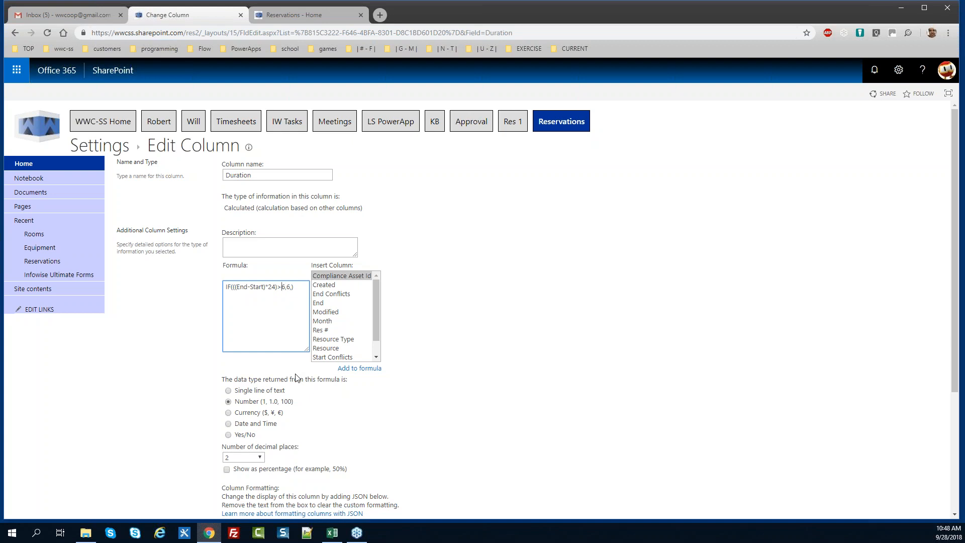
# Change the comparison to <6 and paste the hours expression as the true result, leaving 6 last
pyautogui.press('BackSpace')
pyautogui.write('<')
pyautogui.press('Right')
pyautogui.write('6')
pyautogui.press('BackSpace')
pyautogui.hotkey('ctrl', 'v')
pyautogui.moveTo(955, 305); pyautogui.dragTo(954, 444)
# Save the capped Duration formula and view the Reservations list, where the 9-hour booking shows 6.00
pyautogui.click(878, 463)
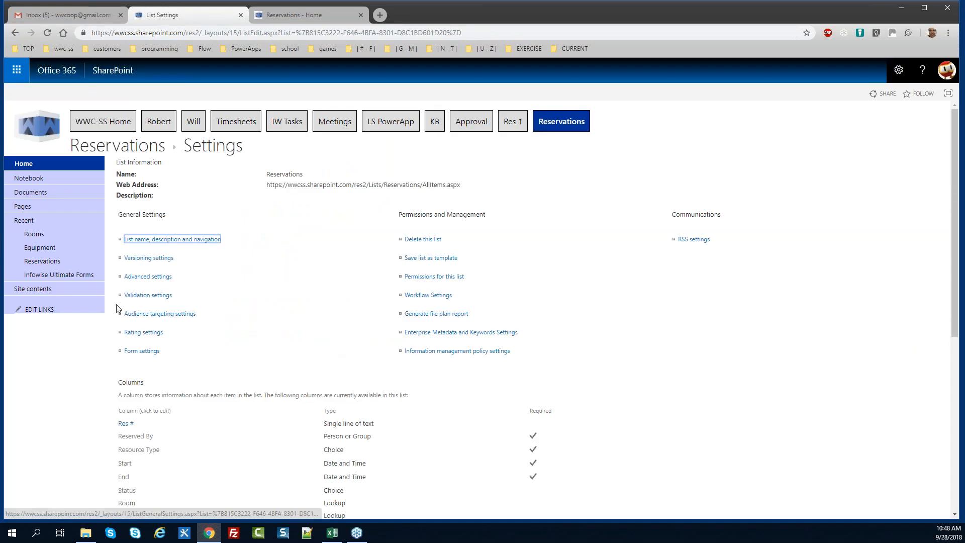
pyautogui.click(44, 261)
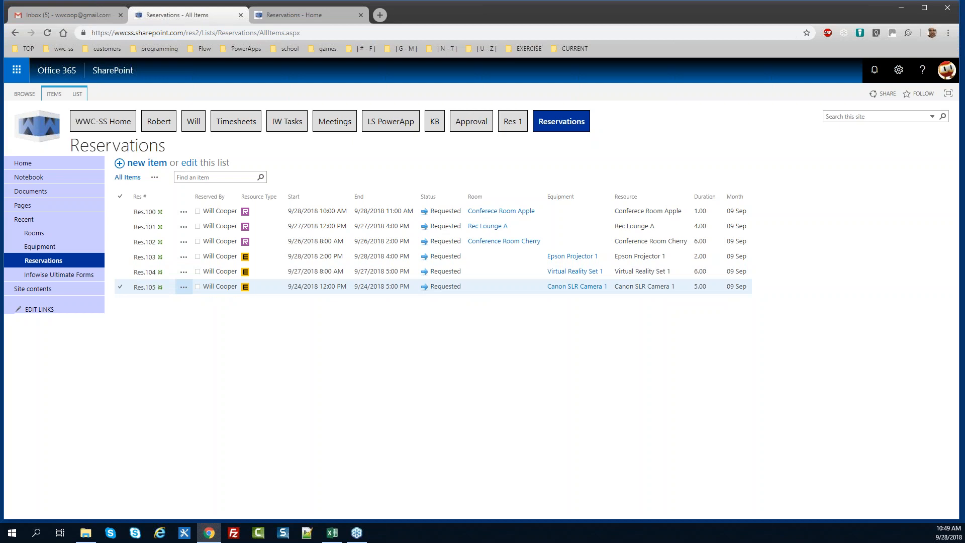
pyautogui.click(78, 96)
# In the Infowise designer, start a new Indicator column named Length
pyautogui.click(585, 118)
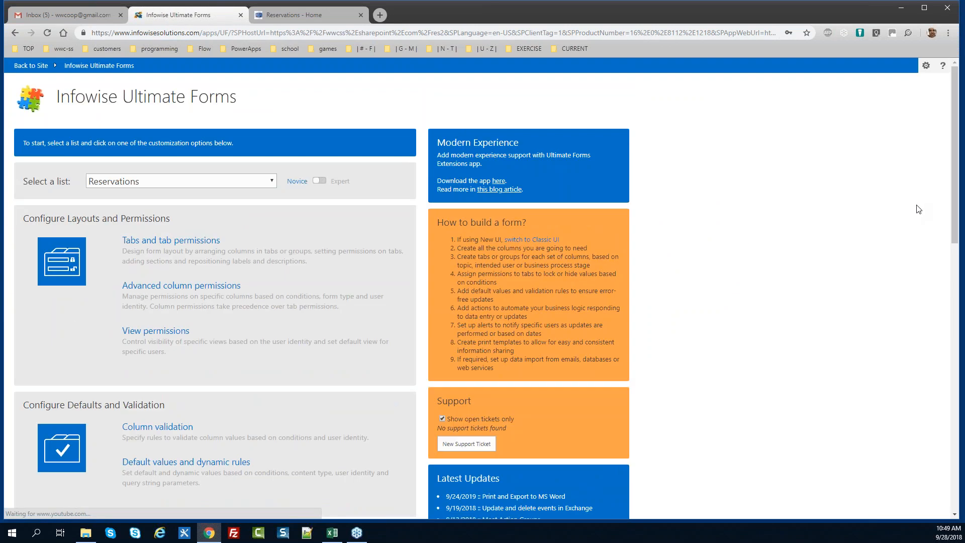
pyautogui.moveTo(953, 211); pyautogui.dragTo(950, 452)
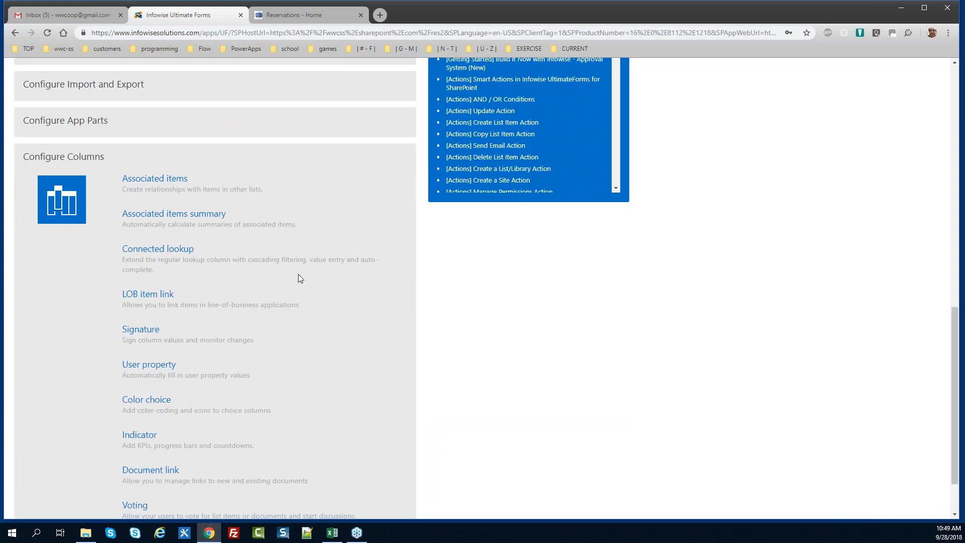
pyautogui.click(141, 435)
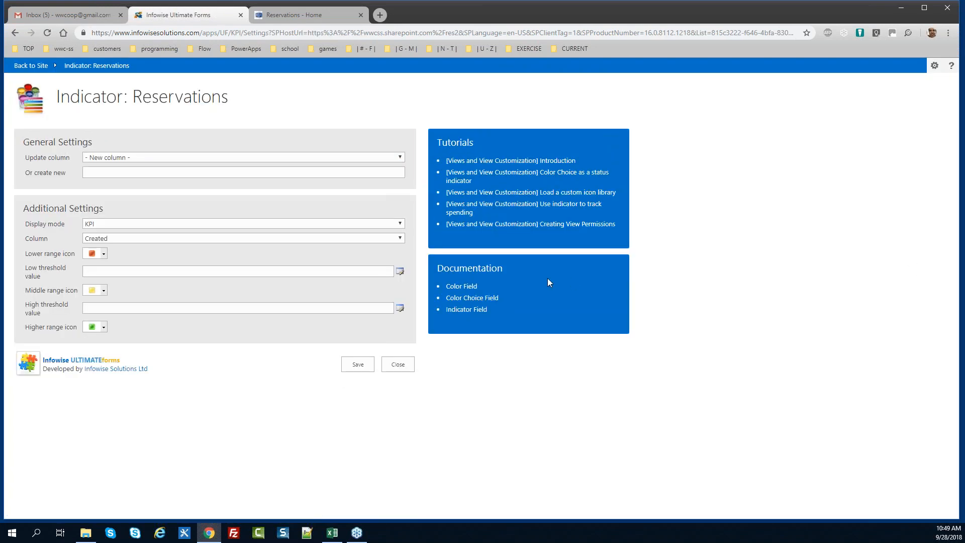
pyautogui.click(147, 162)
pyautogui.click(145, 166)
pyautogui.click(129, 172)
pyautogui.write('Length')
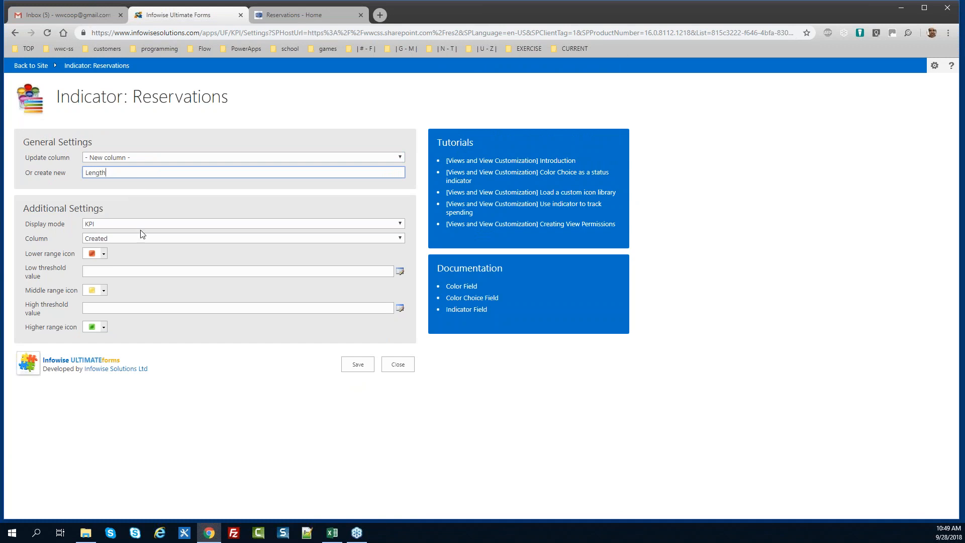
# Make Length a progress bar on Duration from 0 to 6, save it, and close
pyautogui.click(111, 223)
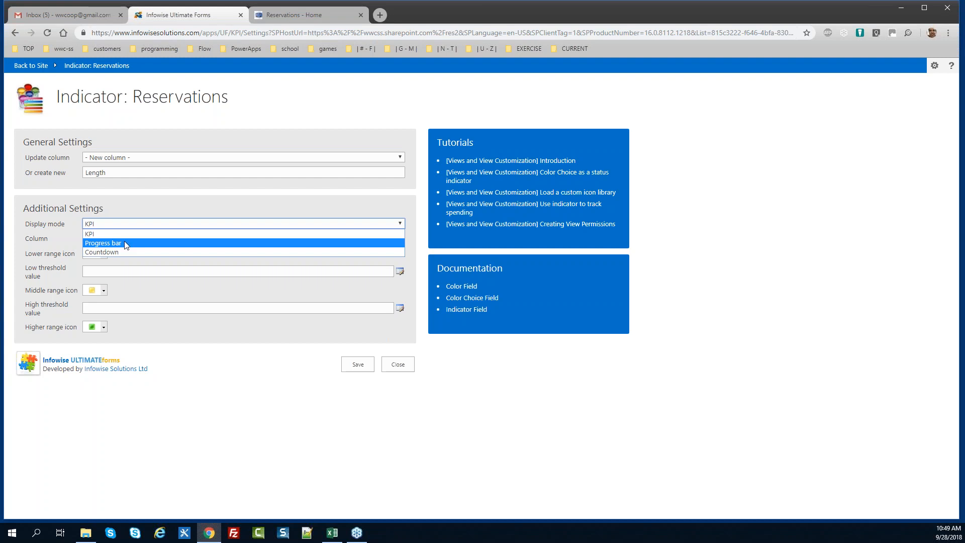
pyautogui.click(128, 243)
pyautogui.click(126, 239)
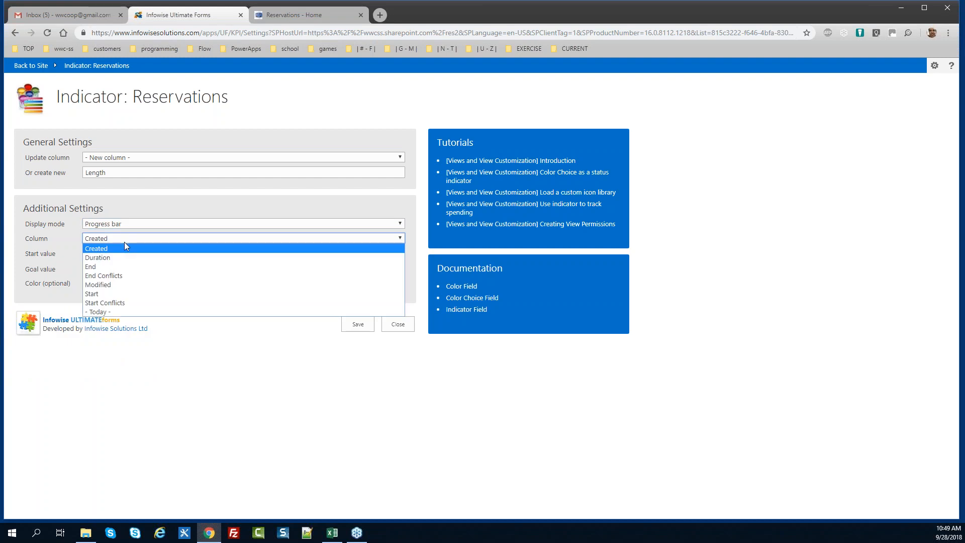
pyautogui.click(127, 257)
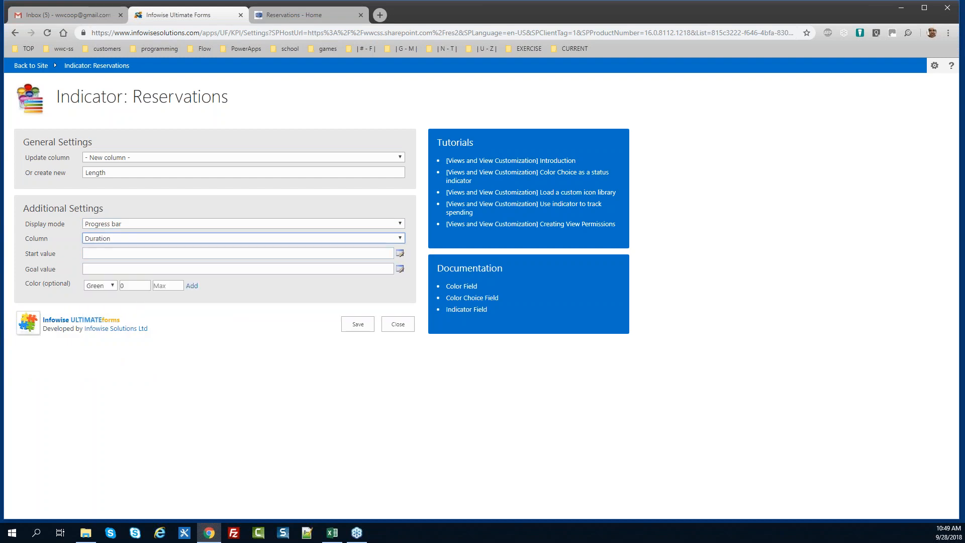
pyautogui.click(126, 254)
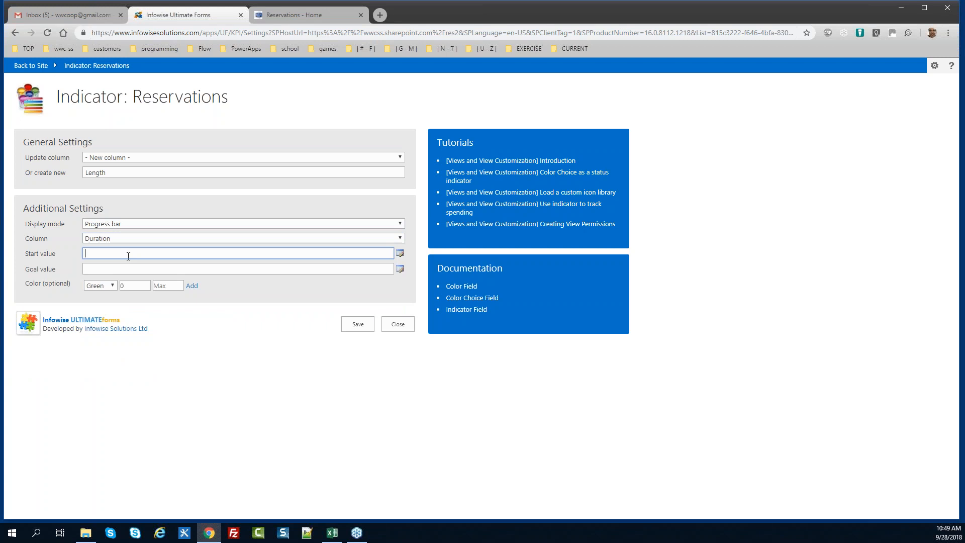
pyautogui.write('0')
pyautogui.click(156, 265)
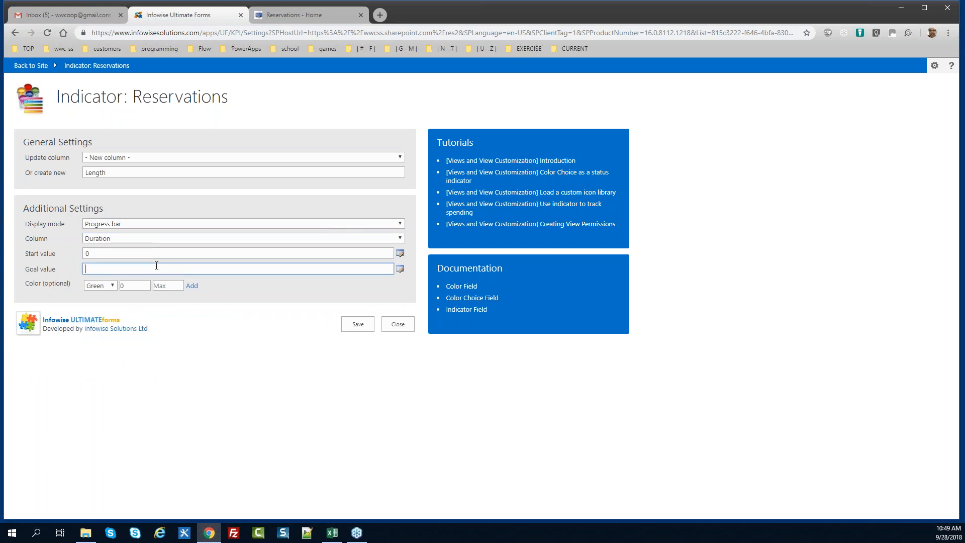
pyautogui.write('6')
pyautogui.click(358, 324)
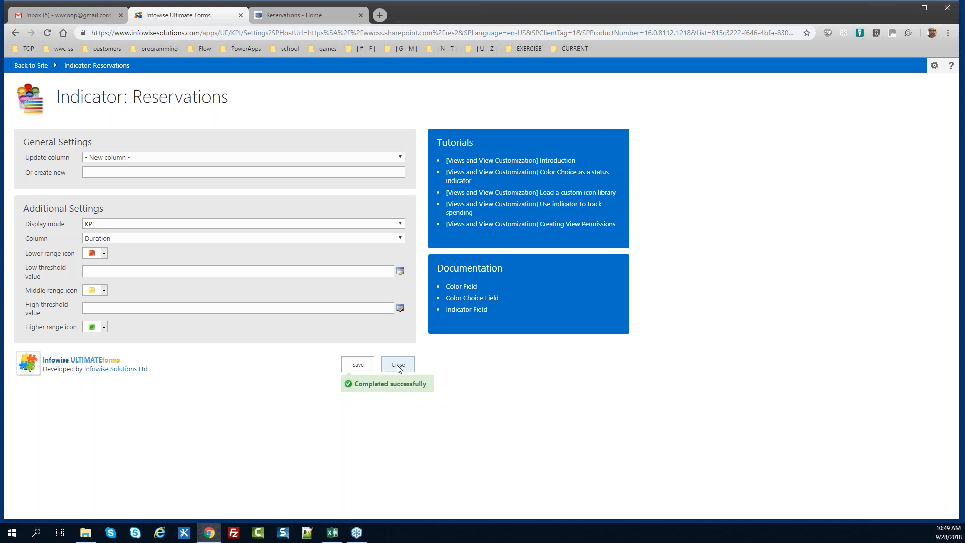
pyautogui.click(398, 366)
pyautogui.scroll(-3, 330, 276)
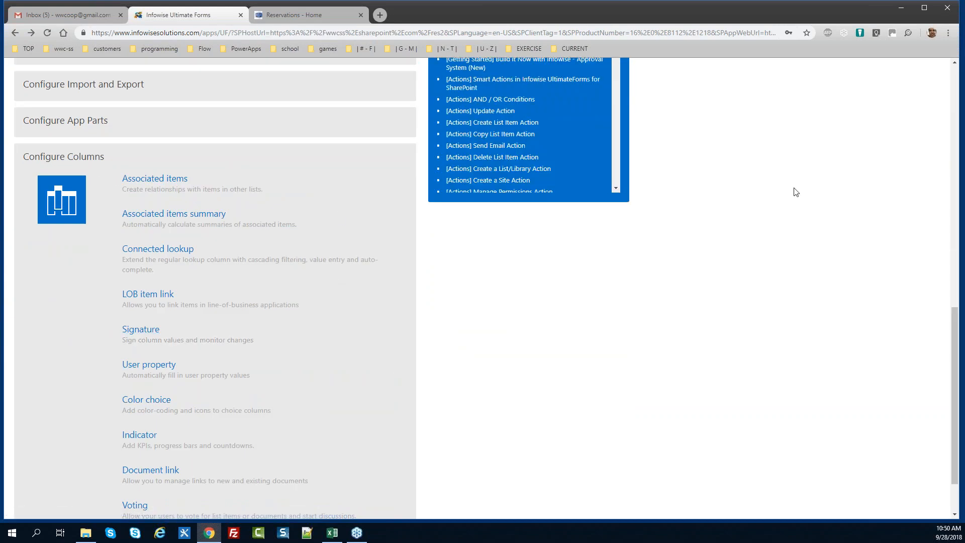
# Return to the site's Reservations list and compare the Length bars of Res.100 and other bookings
pyautogui.scroll(15, 942, 165)
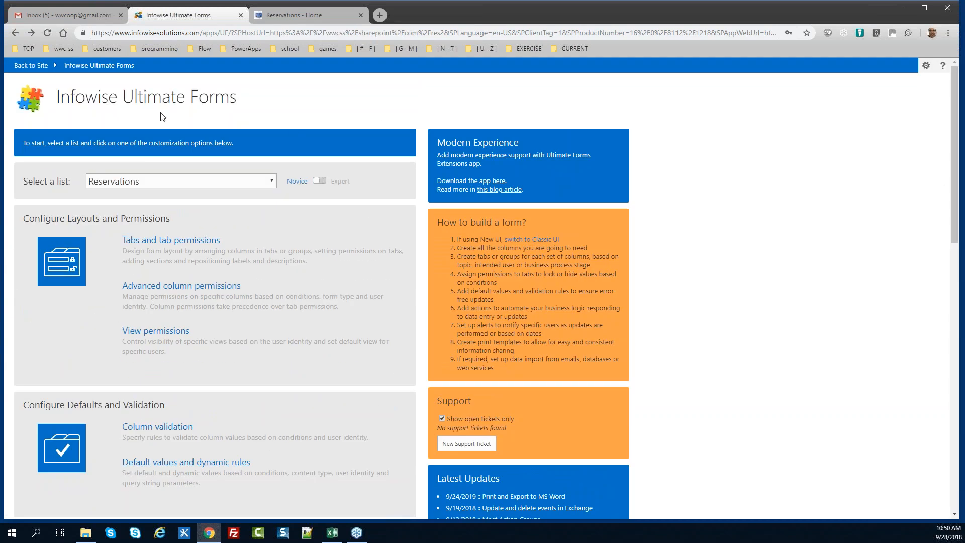
pyautogui.click(30, 66)
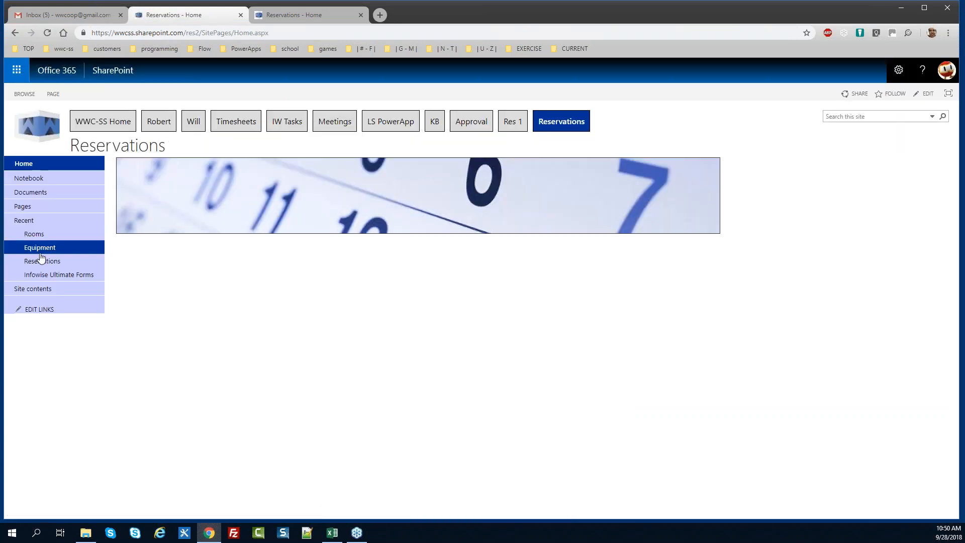
pyautogui.click(41, 261)
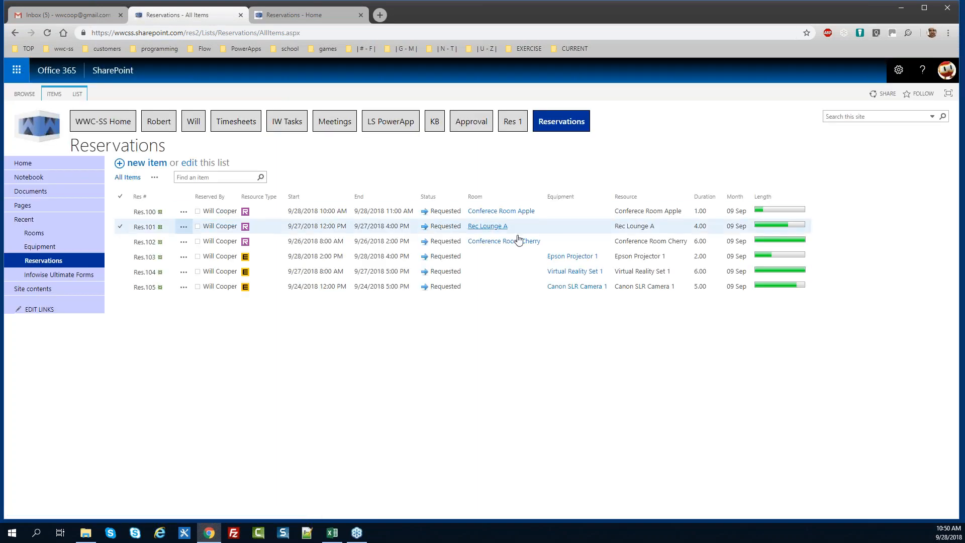
pyautogui.click(764, 212)
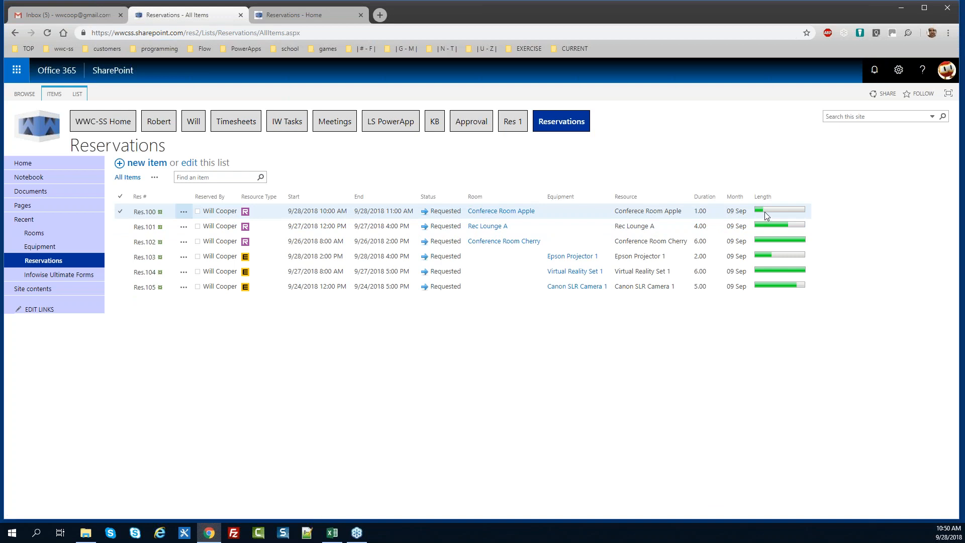
pyautogui.click(767, 254)
pyautogui.click(779, 242)
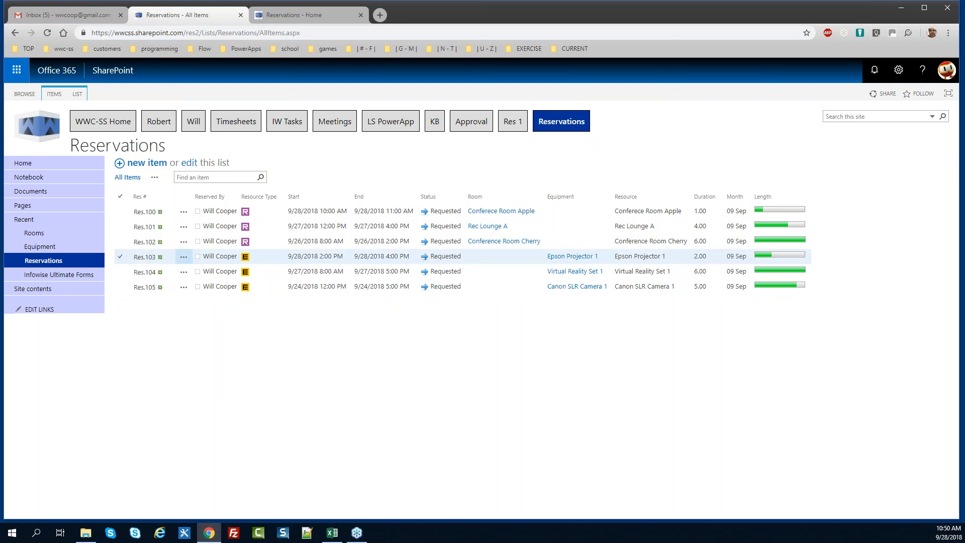
# In Modify View, show the Edit (link to edit item) column at position 1
pyautogui.click(77, 94)
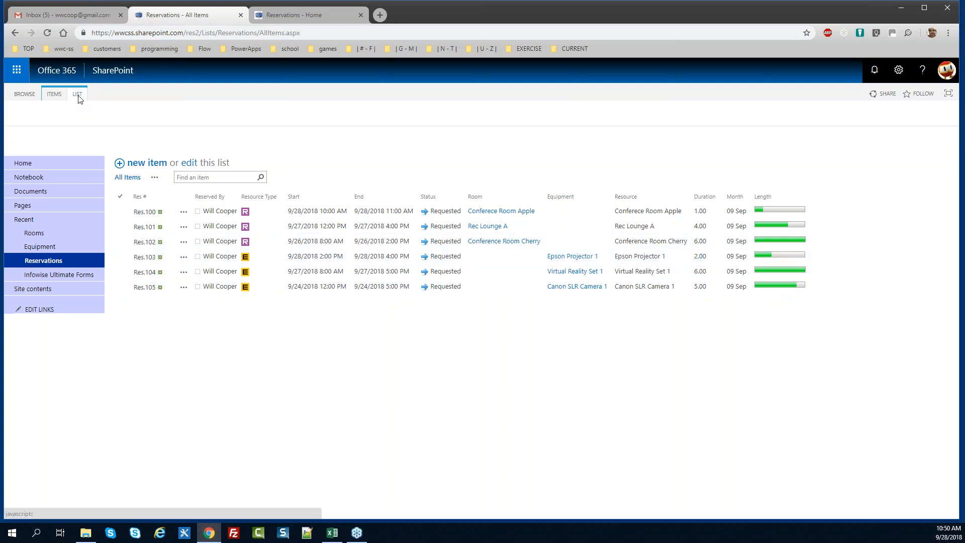
pyautogui.click(104, 108)
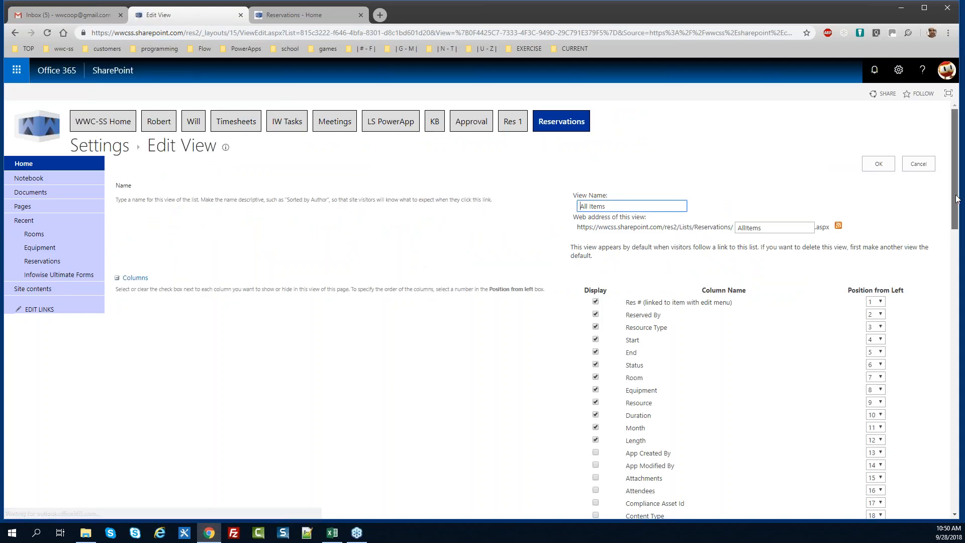
pyautogui.scroll(-1, 957, 205)
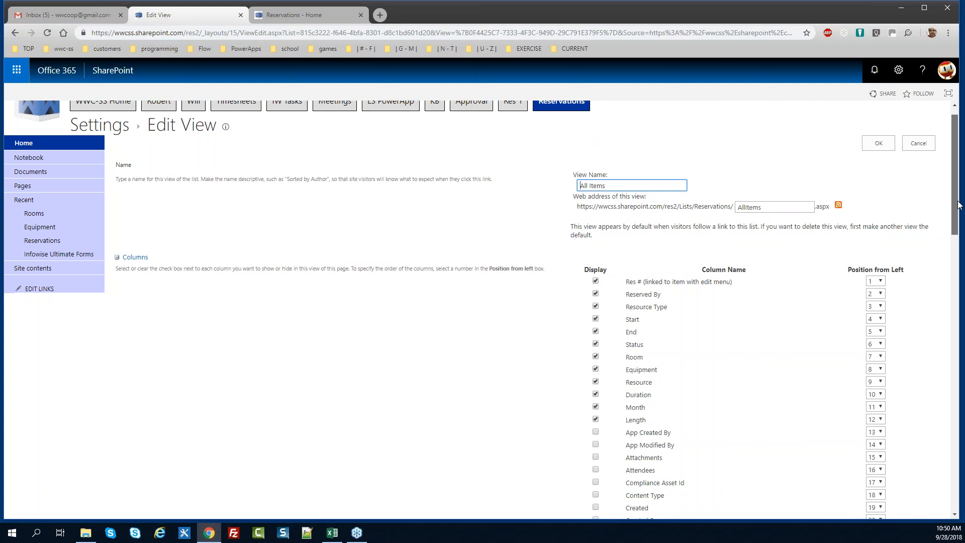
pyautogui.scroll(-5, 958, 205)
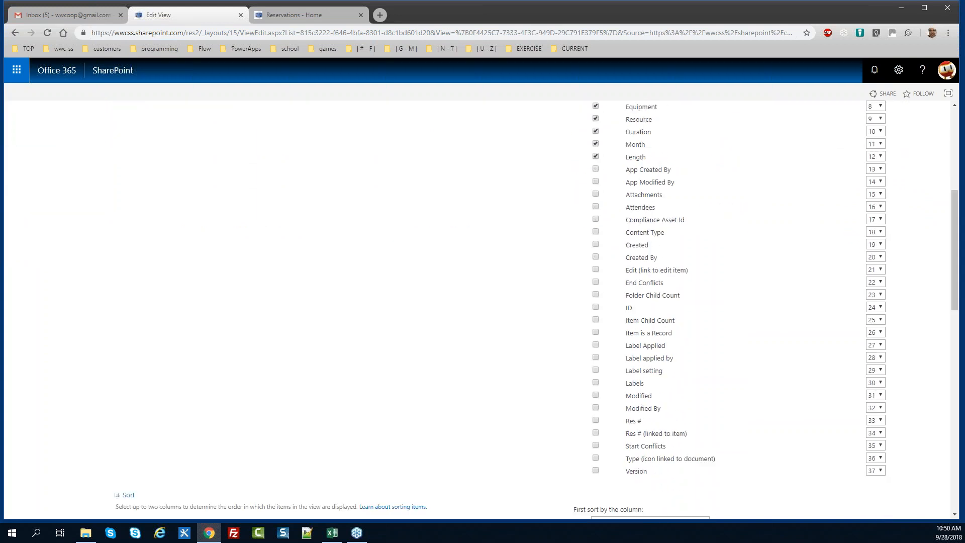
pyautogui.click(596, 270)
pyautogui.click(876, 270)
pyautogui.scroll(2, 881, 296)
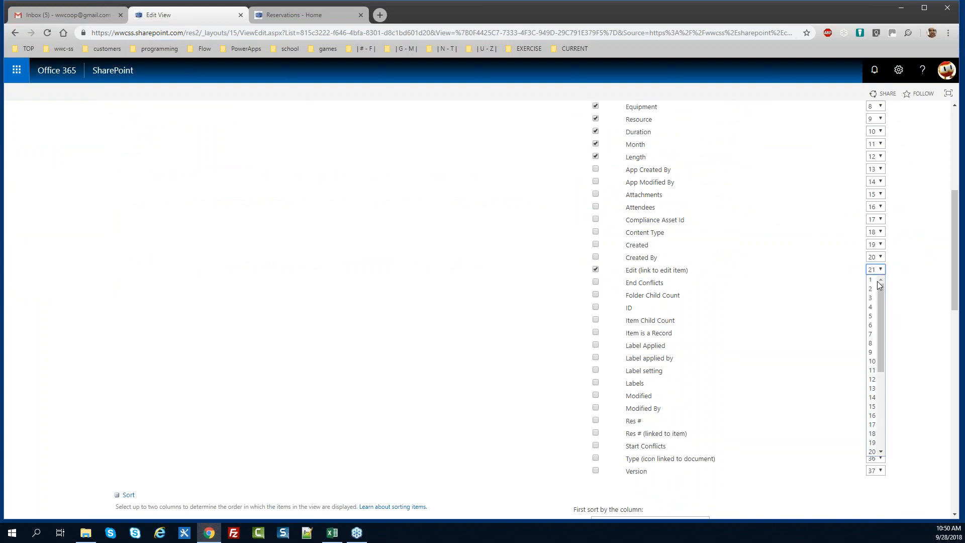
pyautogui.click(876, 279)
# Turn off individual item checkboxes, hide the Duration column, and save the view
pyautogui.moveTo(953, 260); pyautogui.dragTo(951, 420)
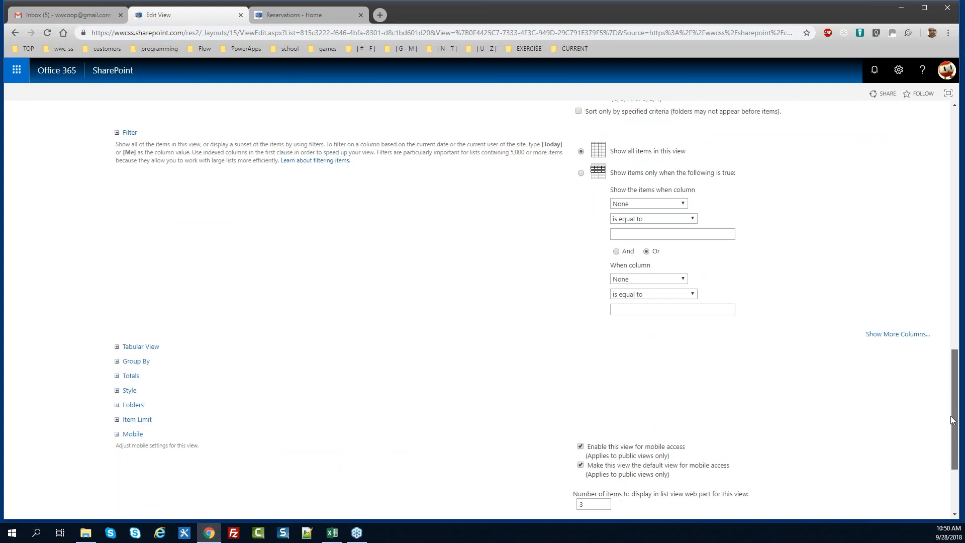
pyautogui.click(151, 347)
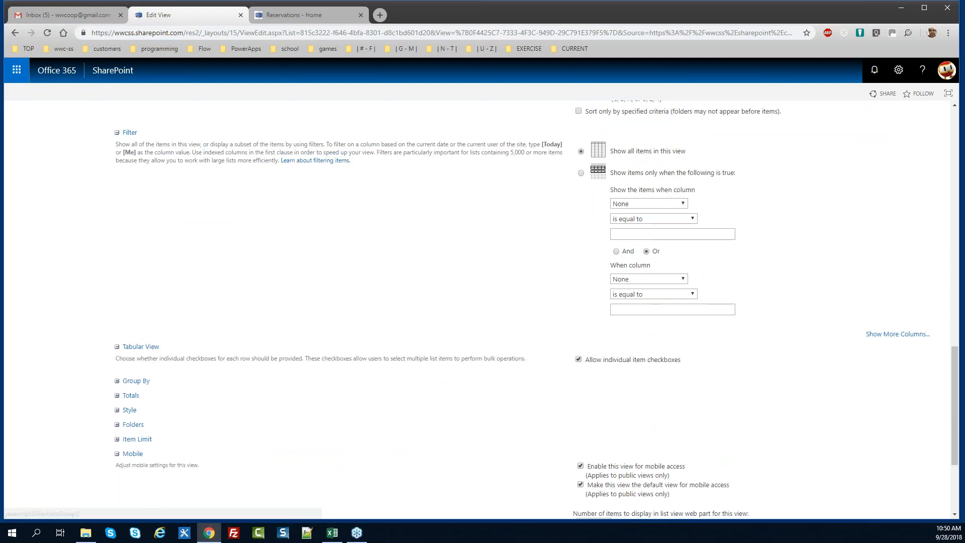
pyautogui.click(579, 359)
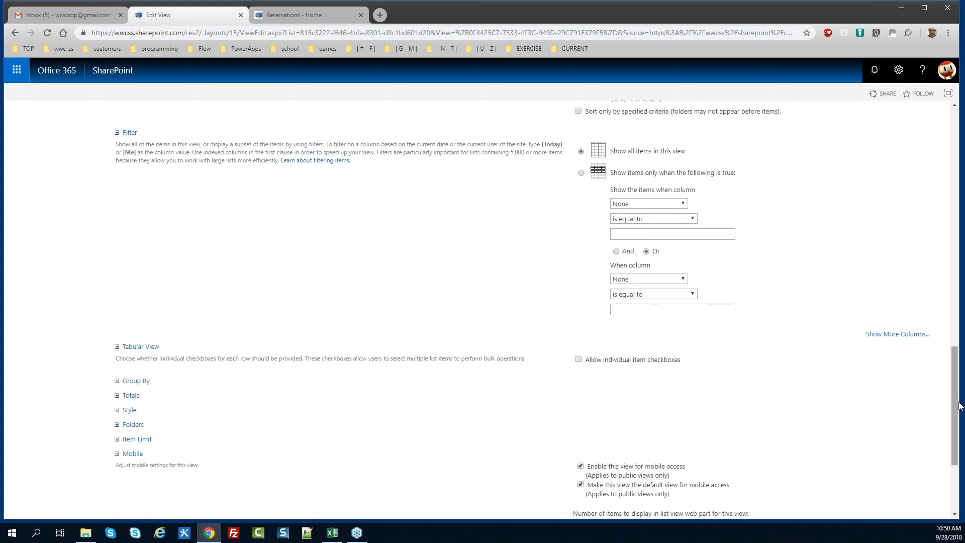
pyautogui.moveTo(955, 406); pyautogui.dragTo(950, 172)
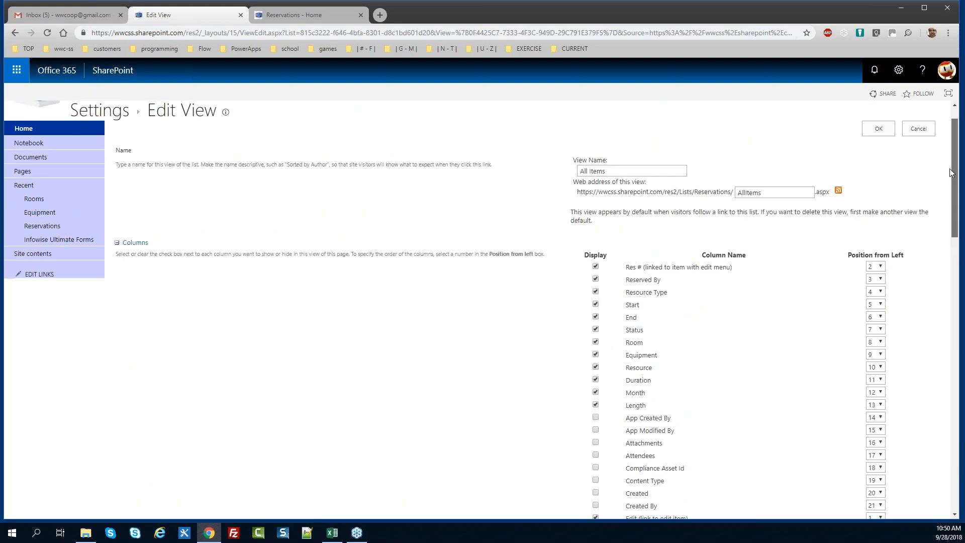
pyautogui.click(598, 380)
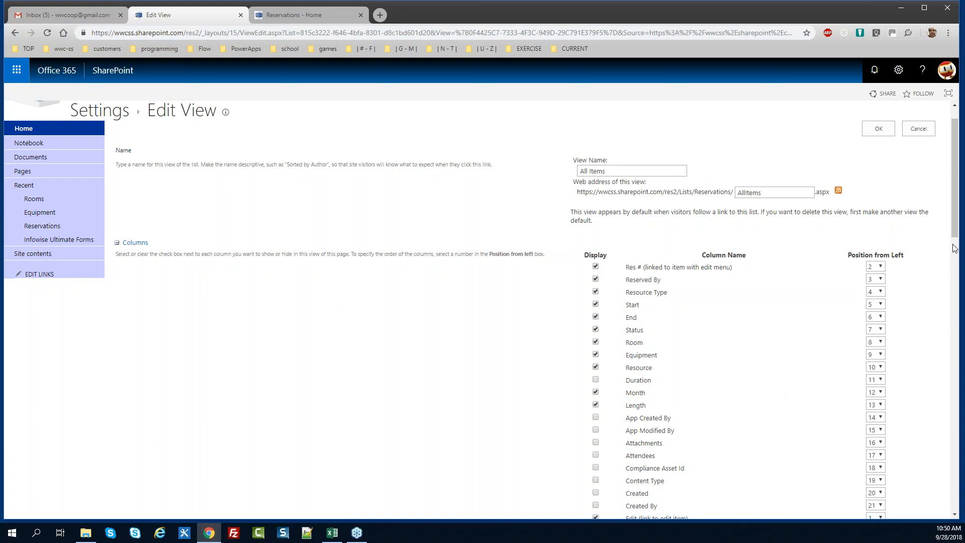
pyautogui.scroll(1, 953, 248)
pyautogui.click(885, 168)
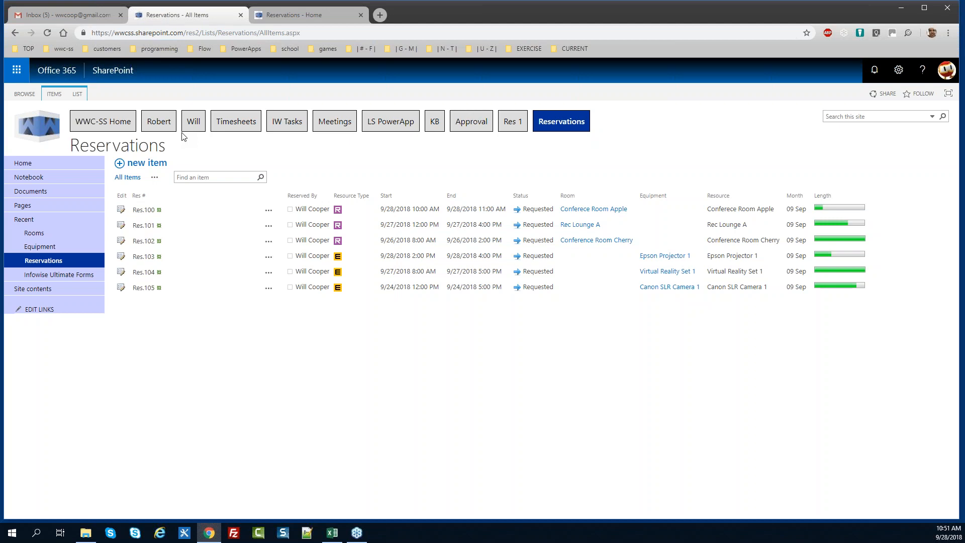
# Move the Resource column to position 3 and show groups expanded by default
pyautogui.click(77, 95)
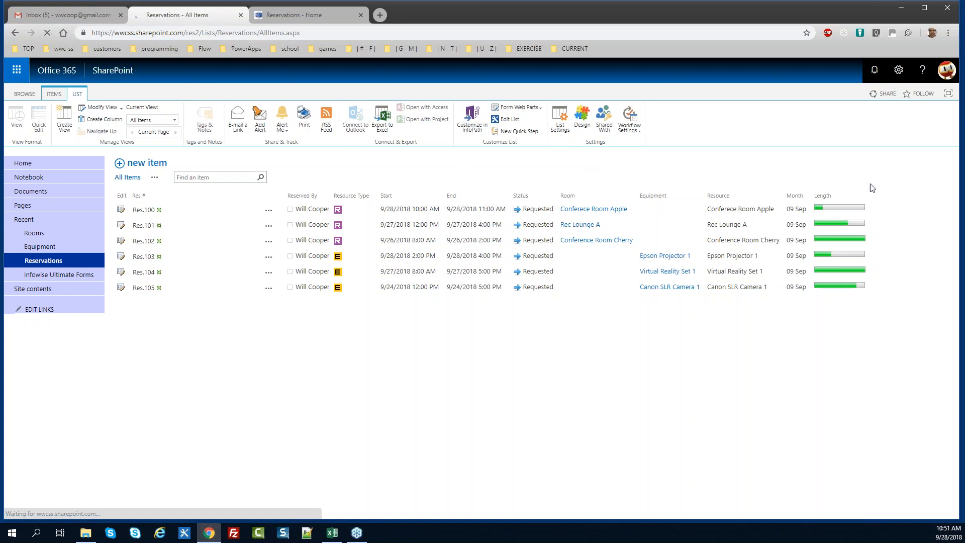
pyautogui.moveTo(951, 190); pyautogui.dragTo(955, 235)
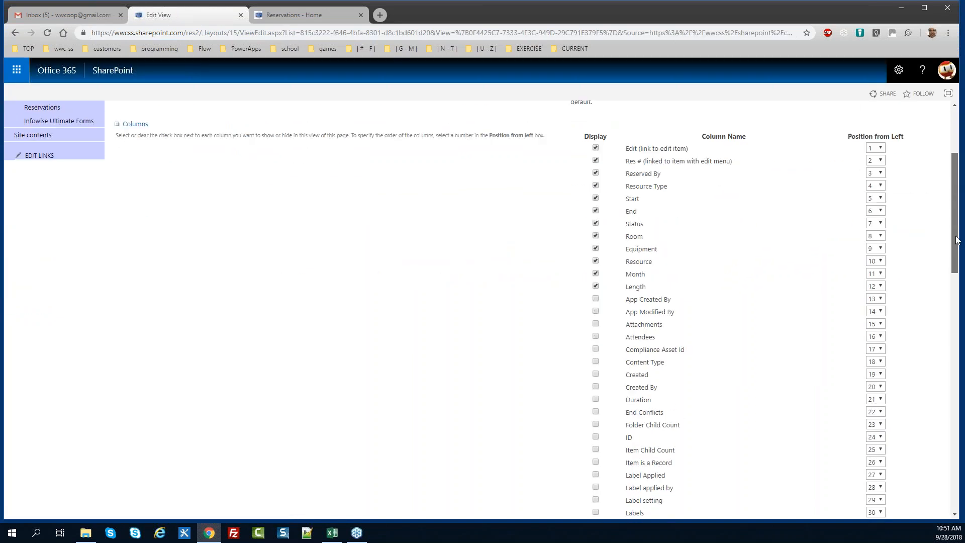
pyautogui.click(880, 261)
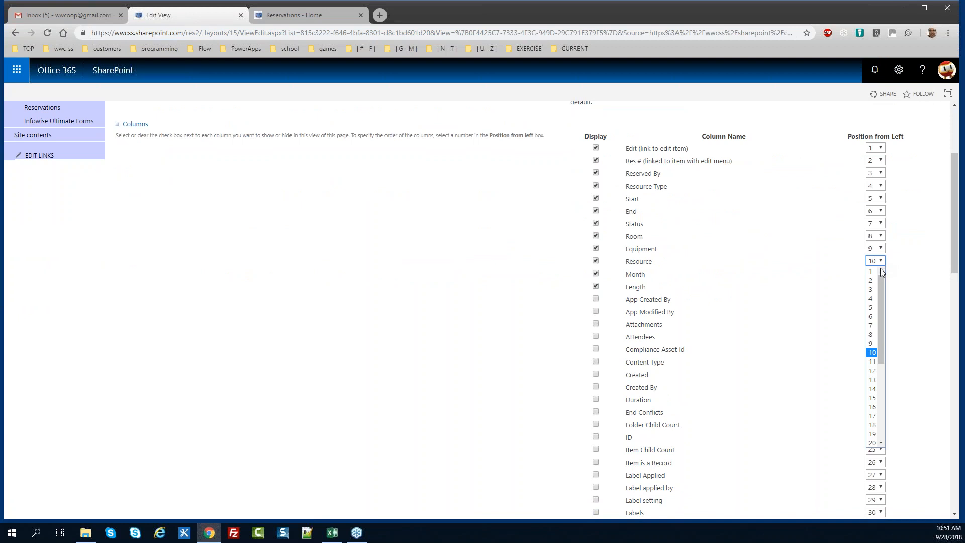
pyautogui.click(870, 289)
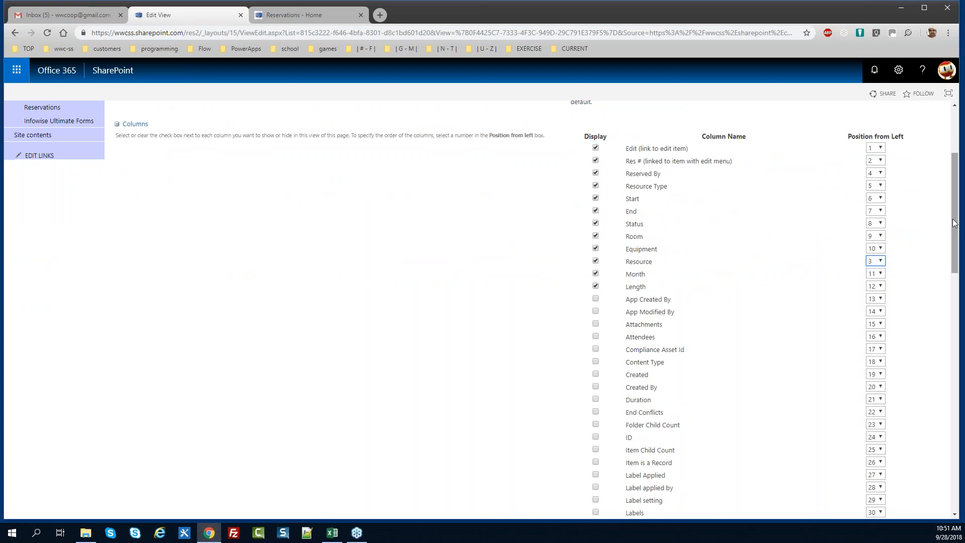
pyautogui.moveTo(954, 223); pyautogui.dragTo(953, 428)
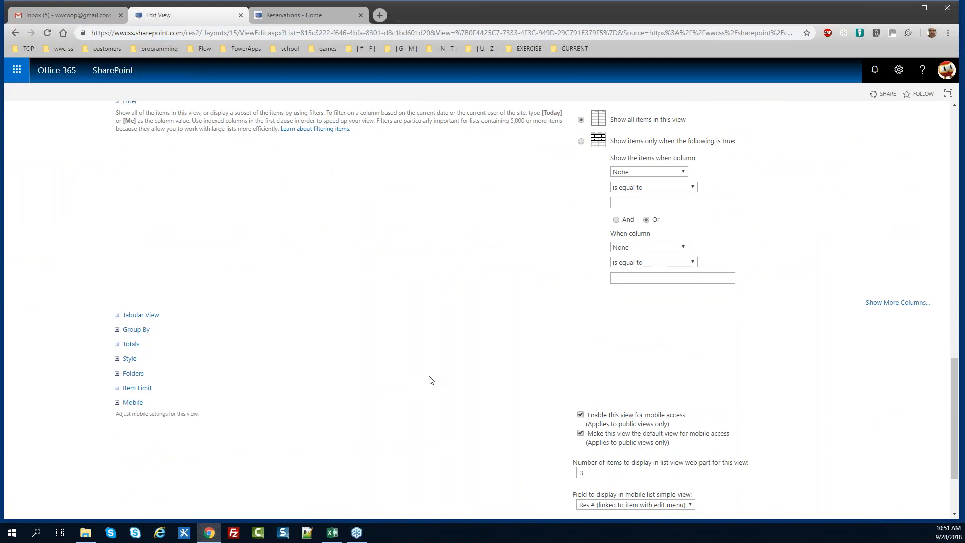
pyautogui.click(135, 329)
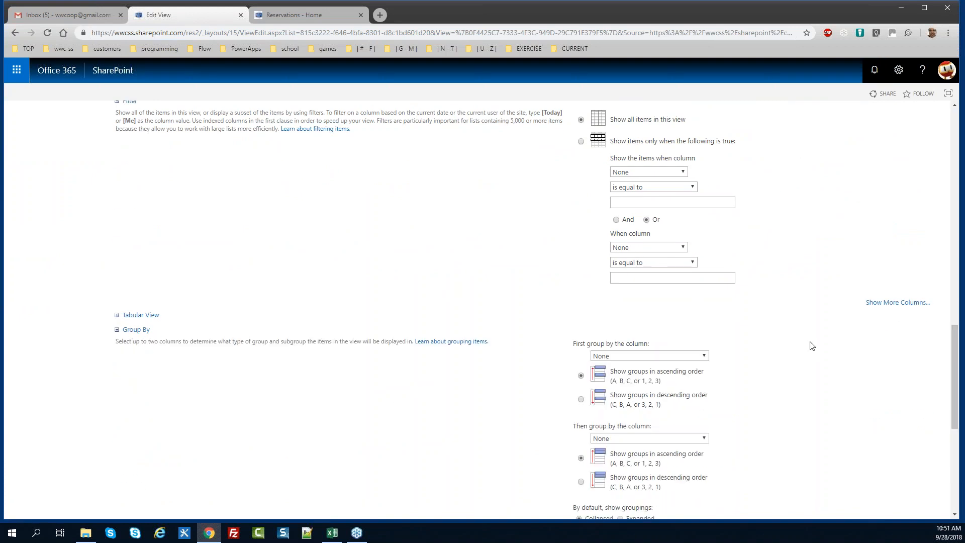
pyautogui.moveTo(951, 378); pyautogui.dragTo(951, 426)
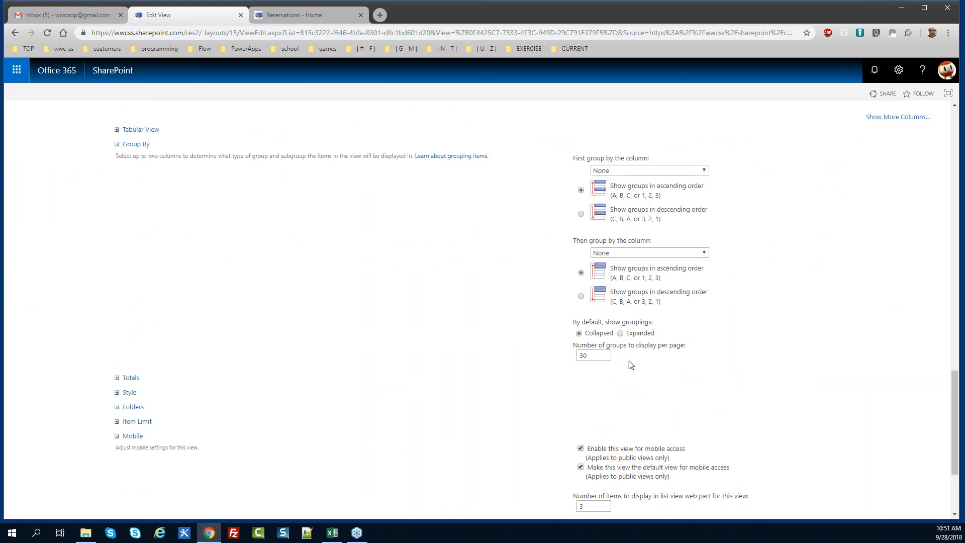
pyautogui.click(621, 333)
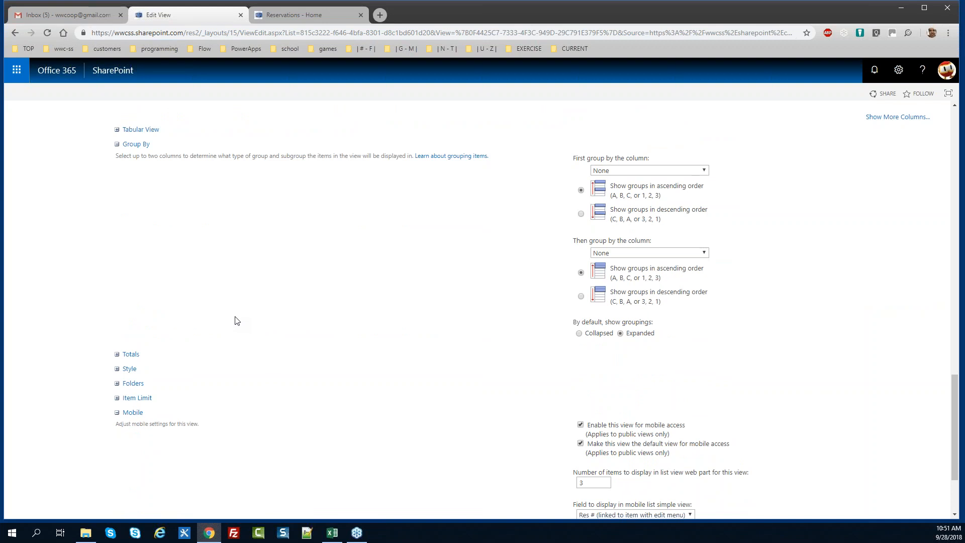
# Group by Resource Type descending, then by Month, and save the view
pyautogui.click(704, 170)
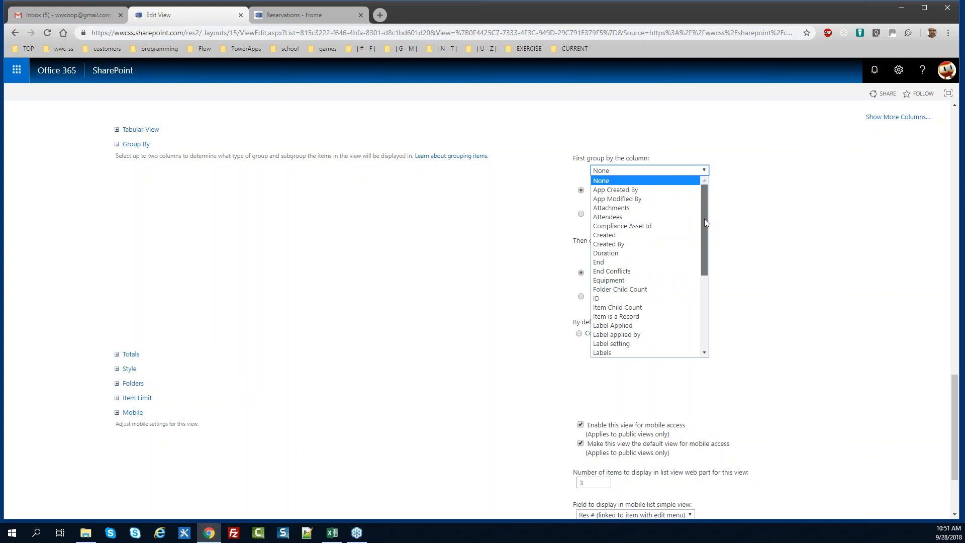
pyautogui.moveTo(704, 222); pyautogui.dragTo(701, 288)
pyautogui.click(646, 310)
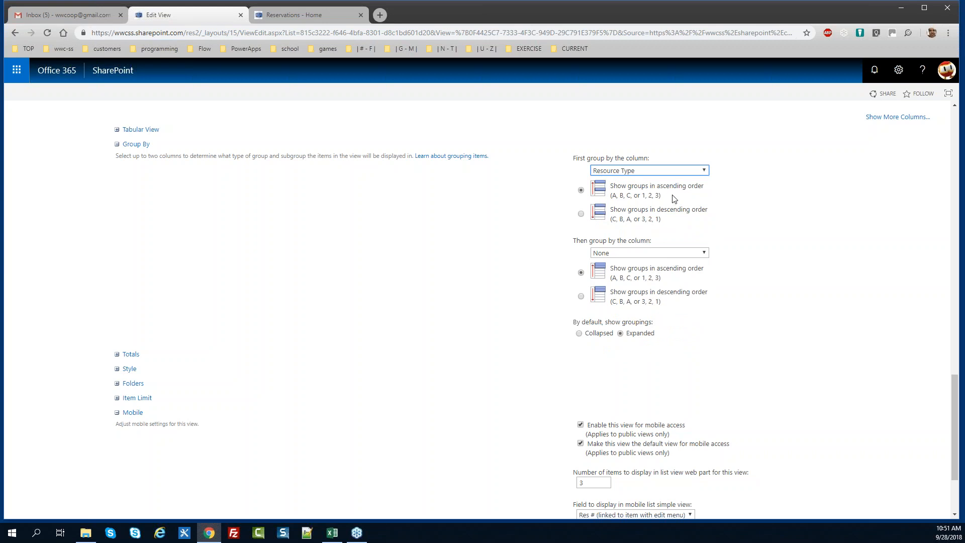
pyautogui.click(673, 214)
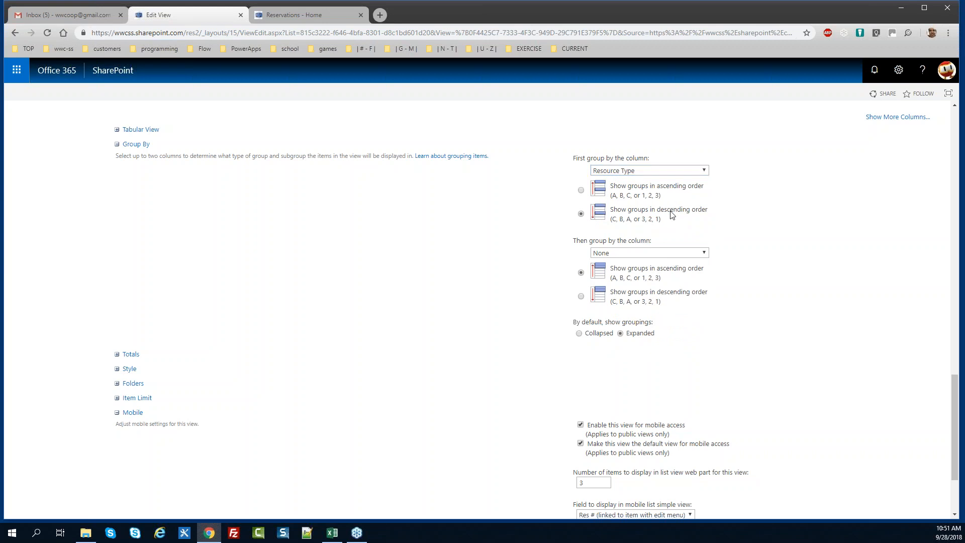
pyautogui.click(656, 255)
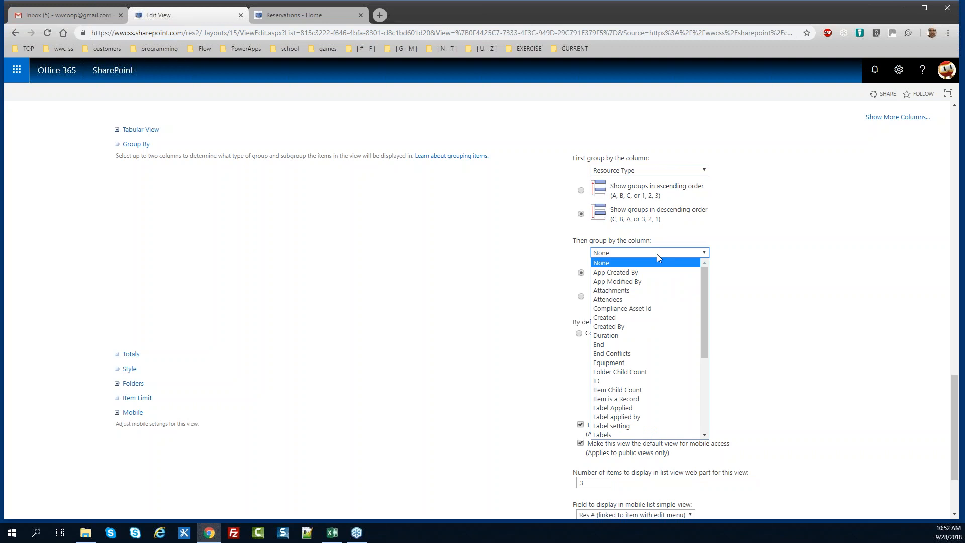
pyautogui.moveTo(706, 312); pyautogui.dragTo(708, 354)
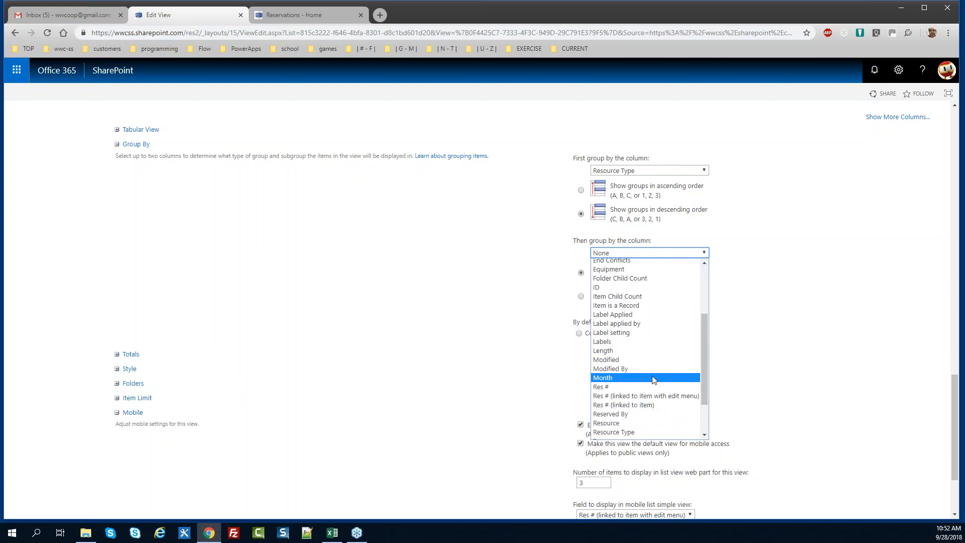
pyautogui.click(659, 380)
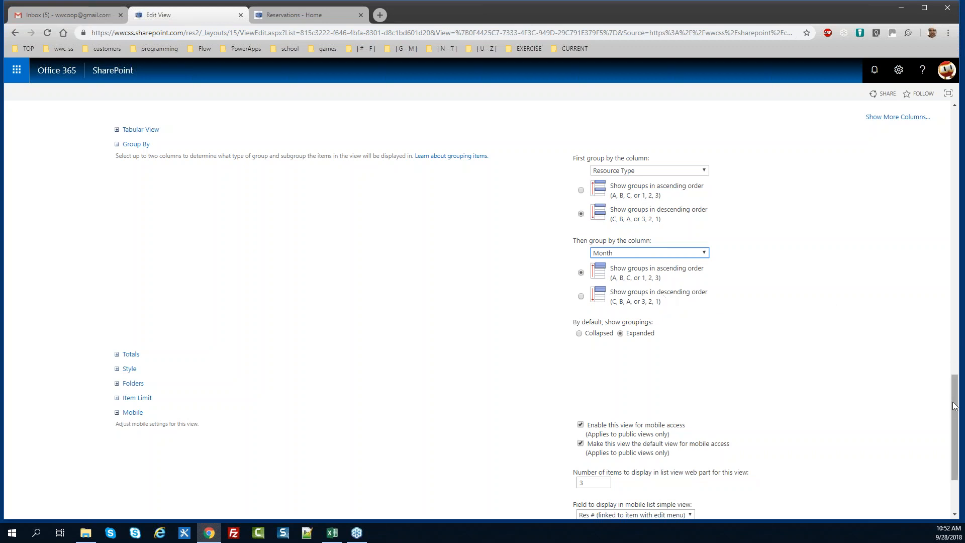
pyautogui.moveTo(956, 408); pyautogui.dragTo(959, 456)
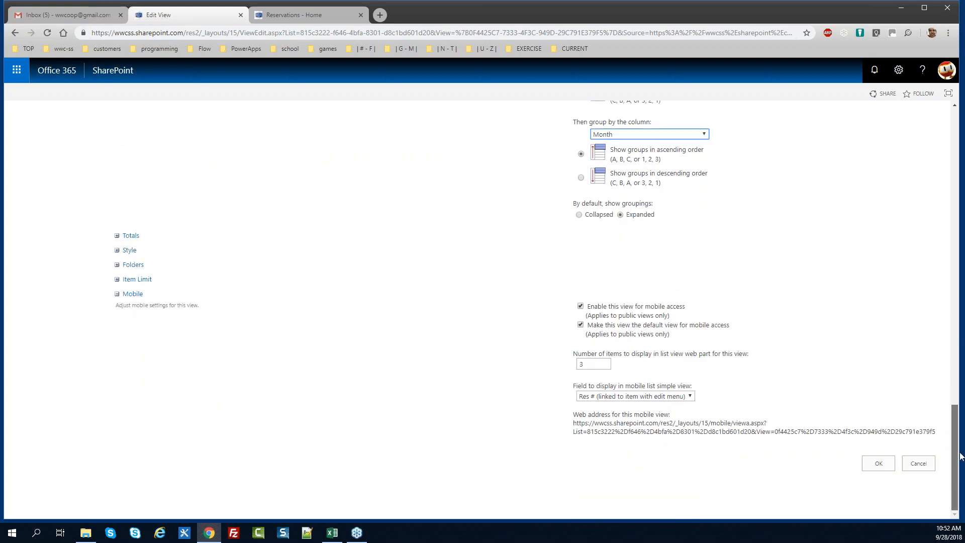
pyautogui.click(878, 462)
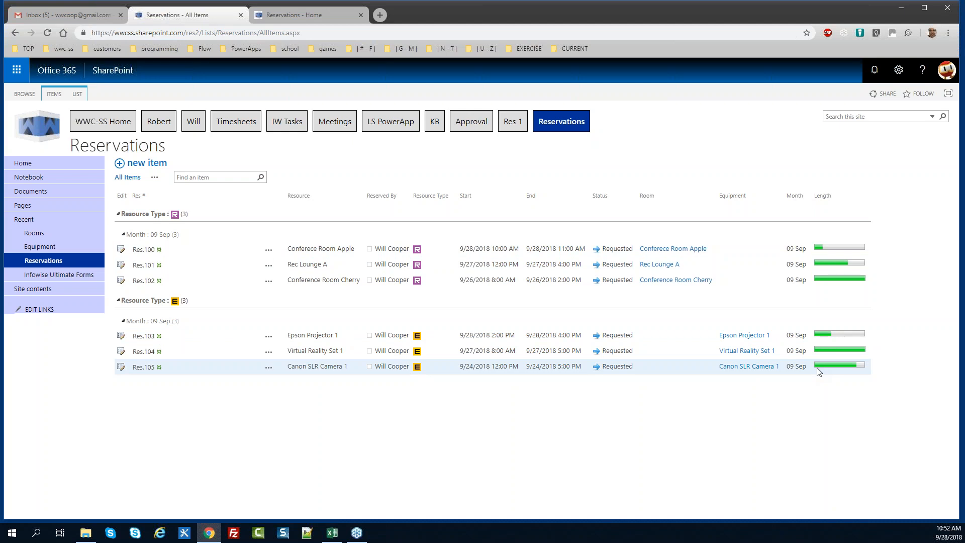
# Collapse and re-expand the first Month group to check the resource-type and month grouping
pyautogui.click(124, 235)
pyautogui.click(124, 234)
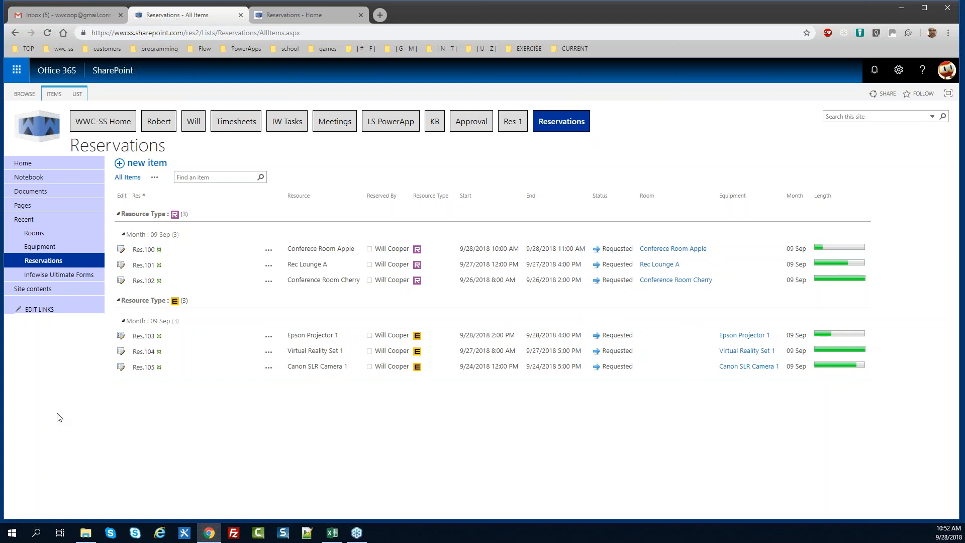
pyautogui.hotkey('alt', 'Tab')
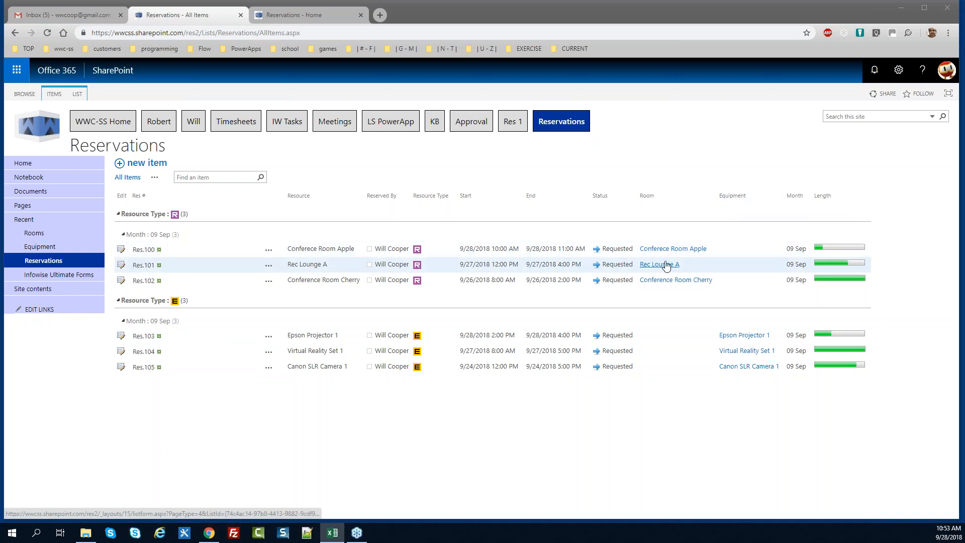
# Uncheck the Room and Equipment columns in the Reservations view settings and save the view
pyautogui.click(77, 94)
pyautogui.click(113, 110)
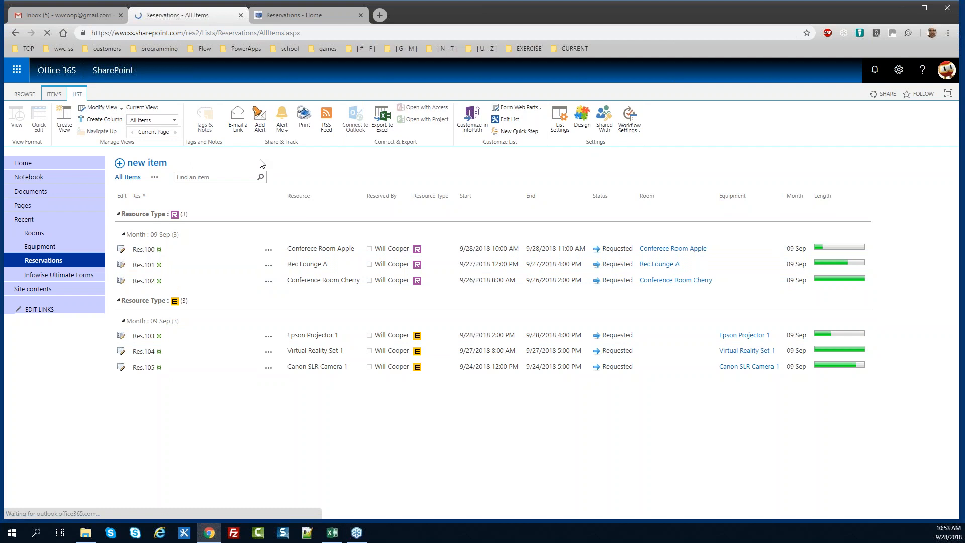
pyautogui.click(595, 402)
pyautogui.click(595, 415)
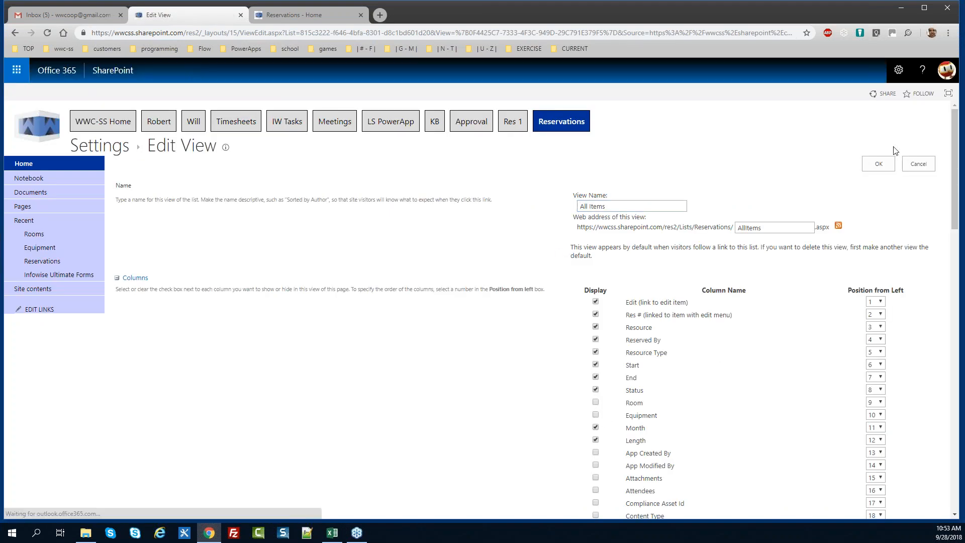
pyautogui.click(878, 164)
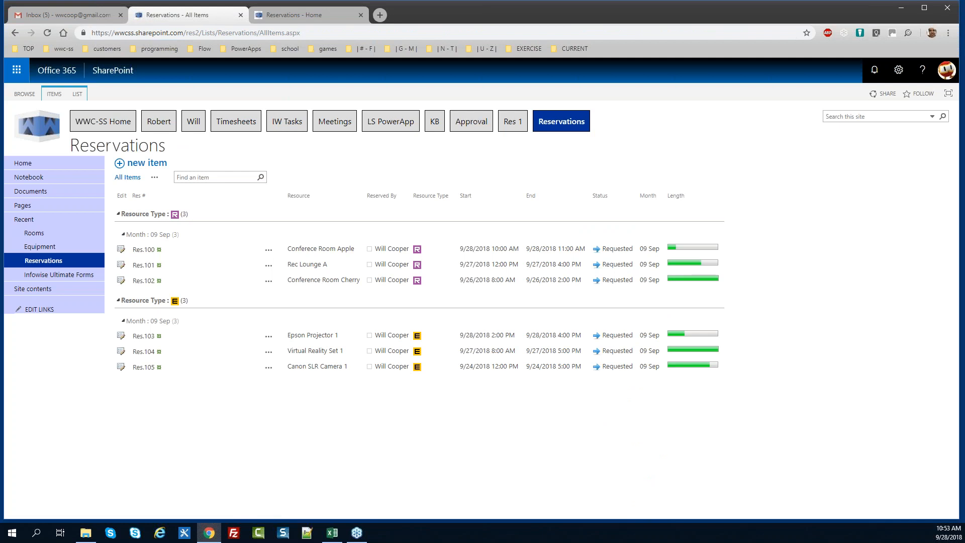
pyautogui.hotkey('alt', 'Tab')
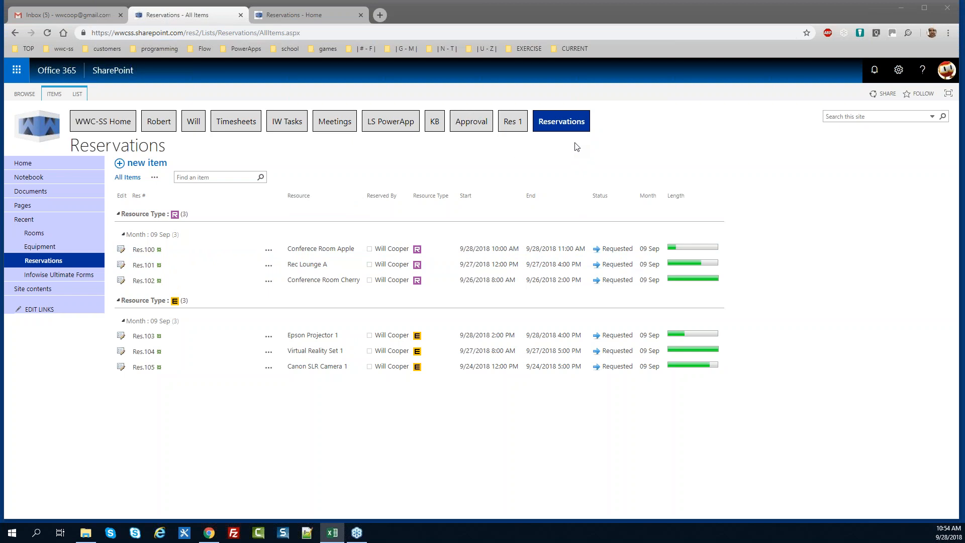
# Go to the Site Pages library through Site contents
pyautogui.click(898, 70)
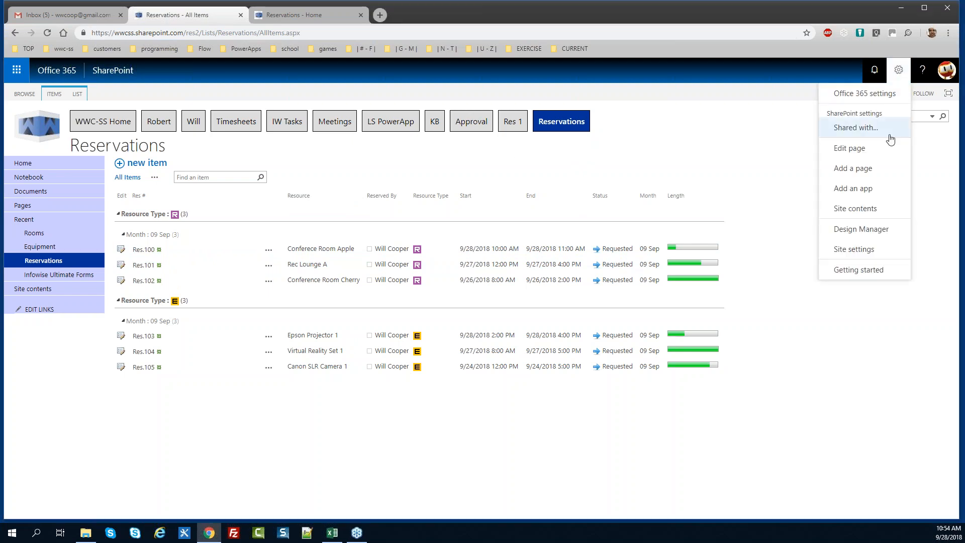
pyautogui.click(849, 207)
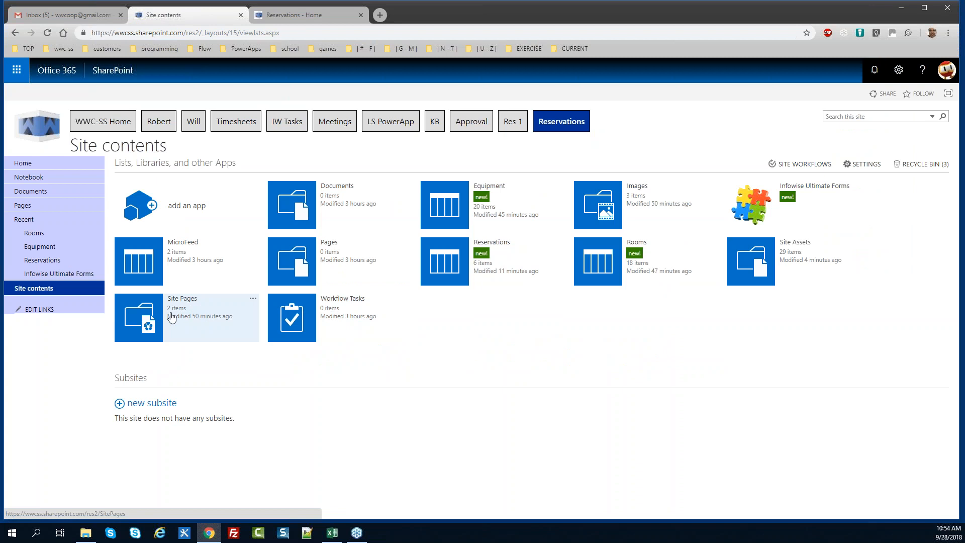
pyautogui.click(132, 319)
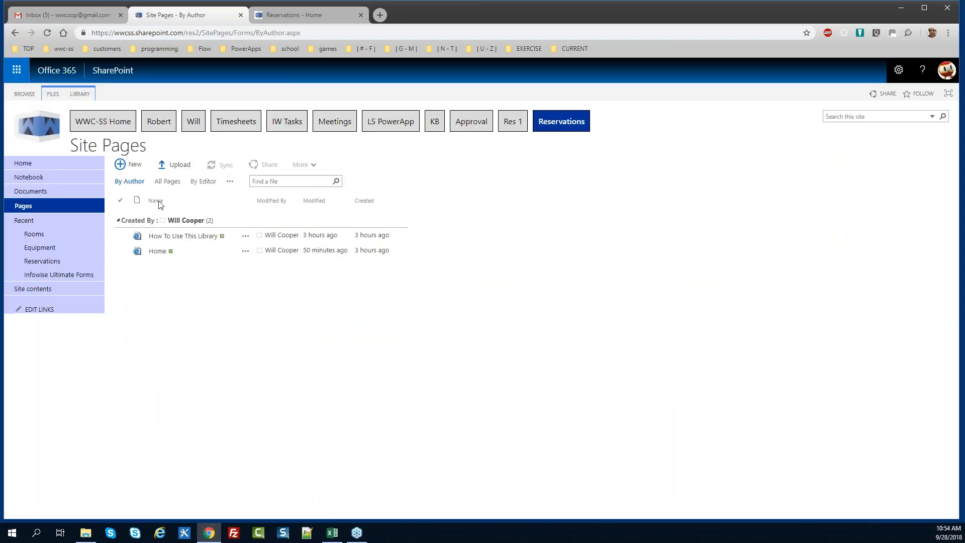
# Create a new page named Reservations-Calendar and save it
pyautogui.click(131, 165)
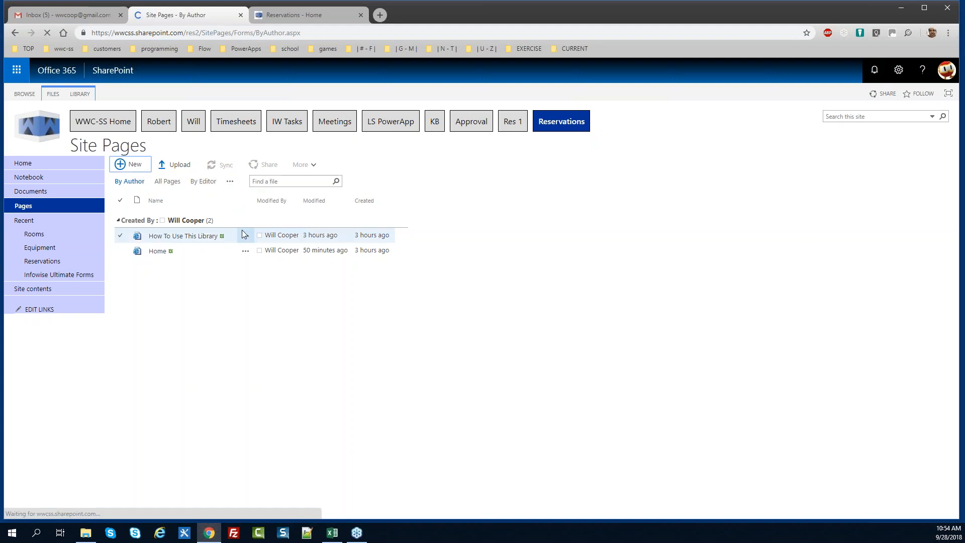
pyautogui.write('Reservat')
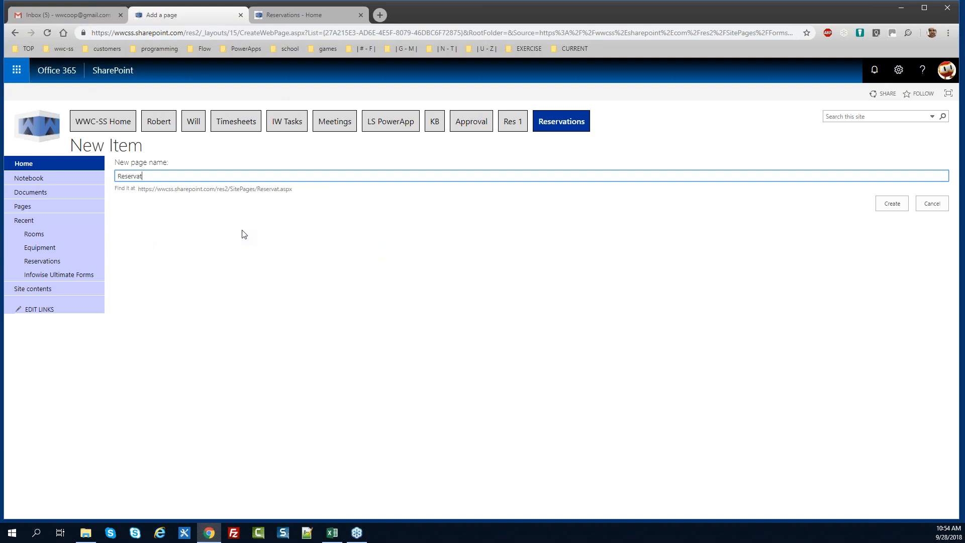
pyautogui.hotkey('ctrl', 'a')
pyautogui.write('Reservations-Calendar')
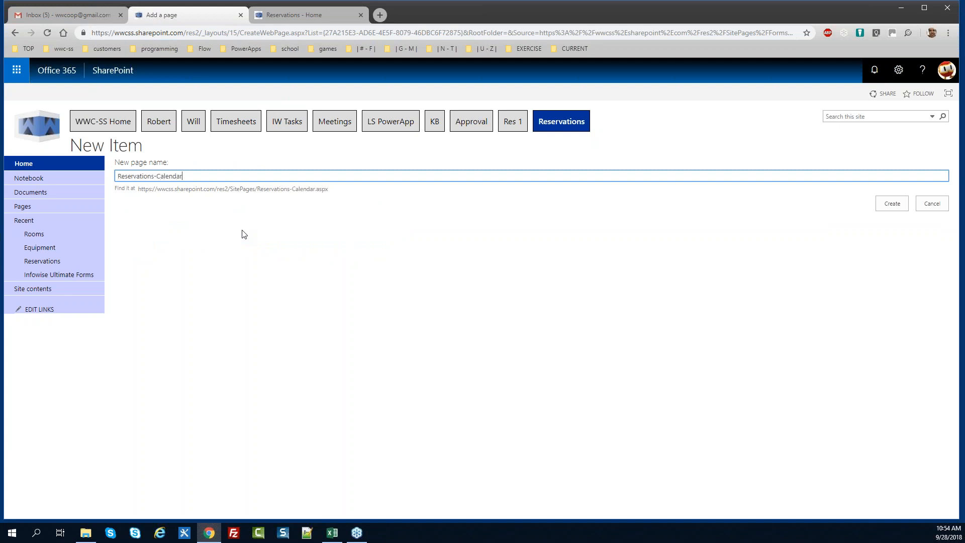
pyautogui.click(888, 210)
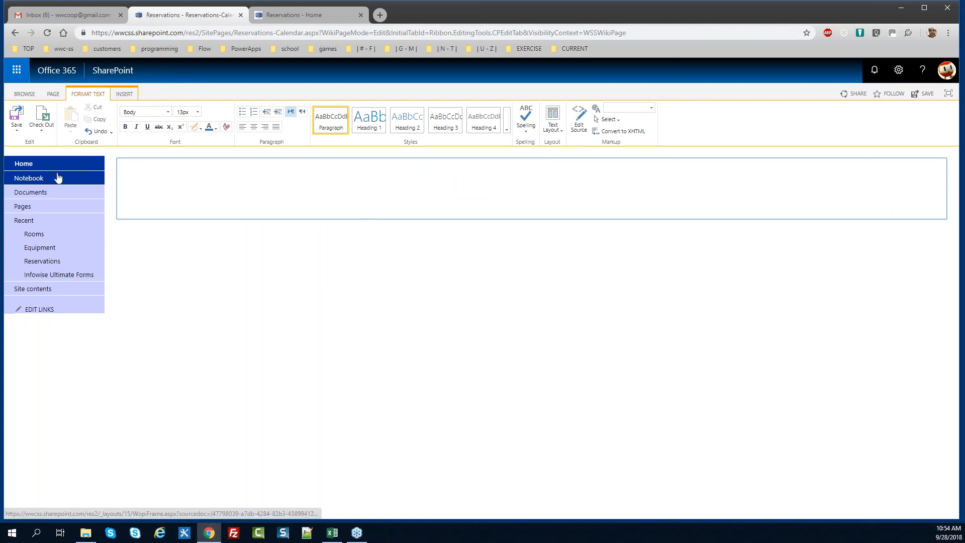
pyautogui.click(16, 121)
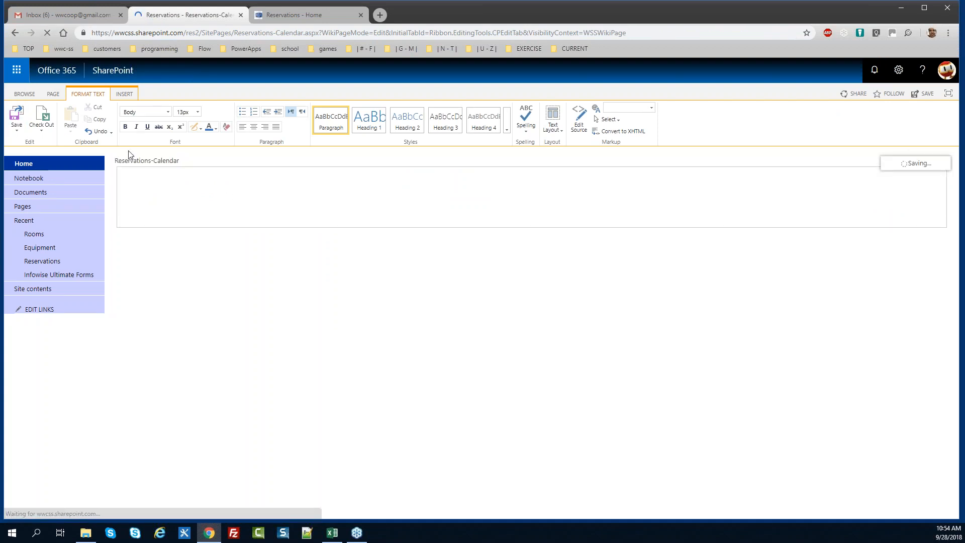
# Add a 'Reservation Calendar' navigation link whose address is the copied Reservations-Calendar page URL
pyautogui.click(268, 33)
pyautogui.hotkey('ctrl', 'c')
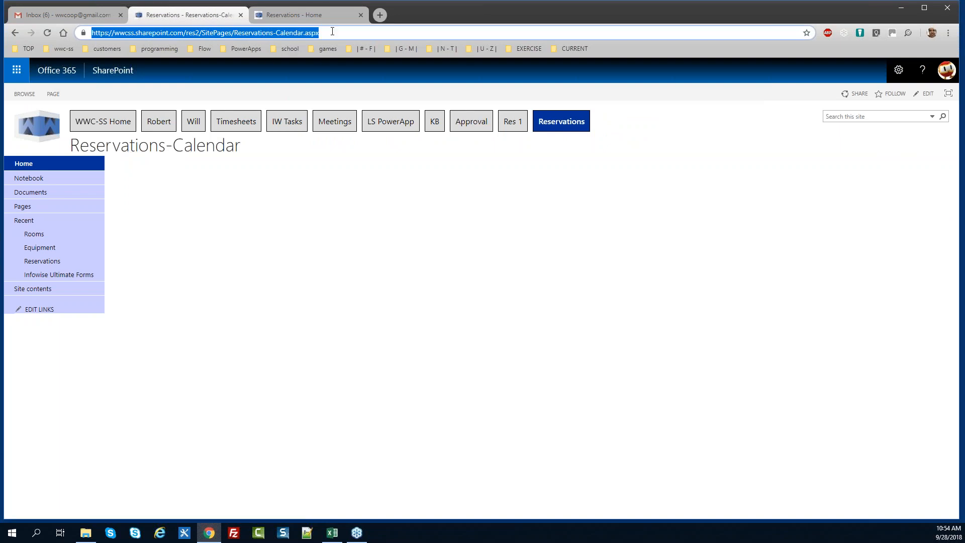
pyautogui.click(39, 310)
pyautogui.click(27, 327)
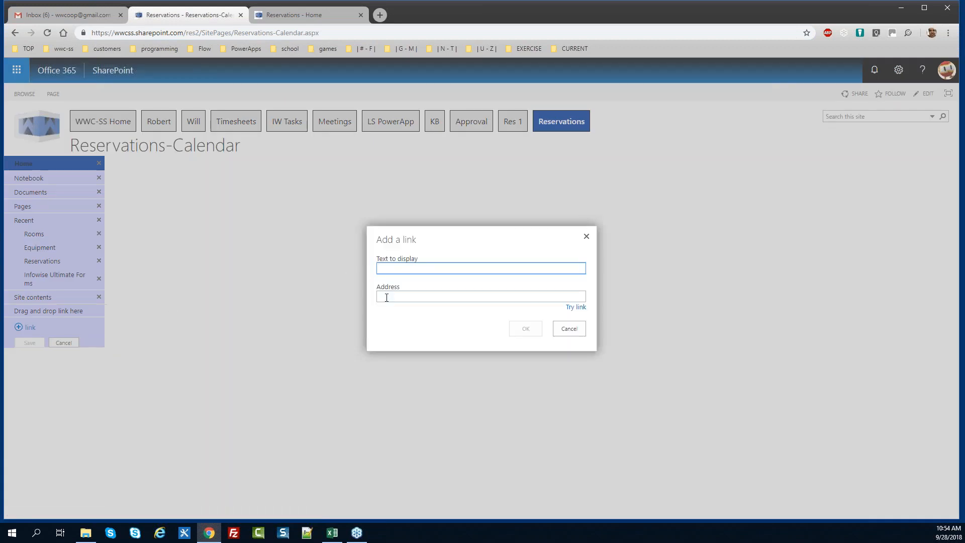
pyautogui.write('Reservation Calendar')
pyautogui.press('Tab')
pyautogui.hotkey('ctrl', 'v')
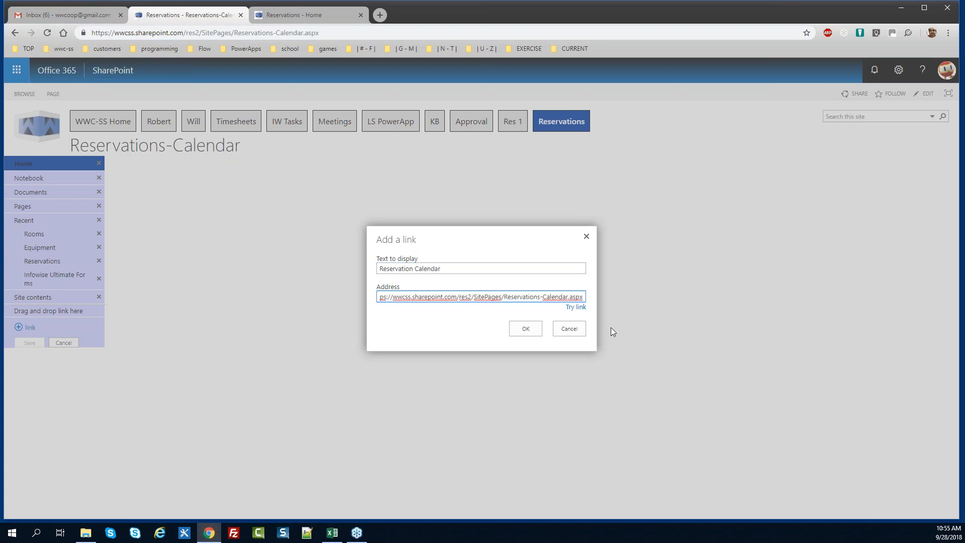
pyautogui.click(525, 329)
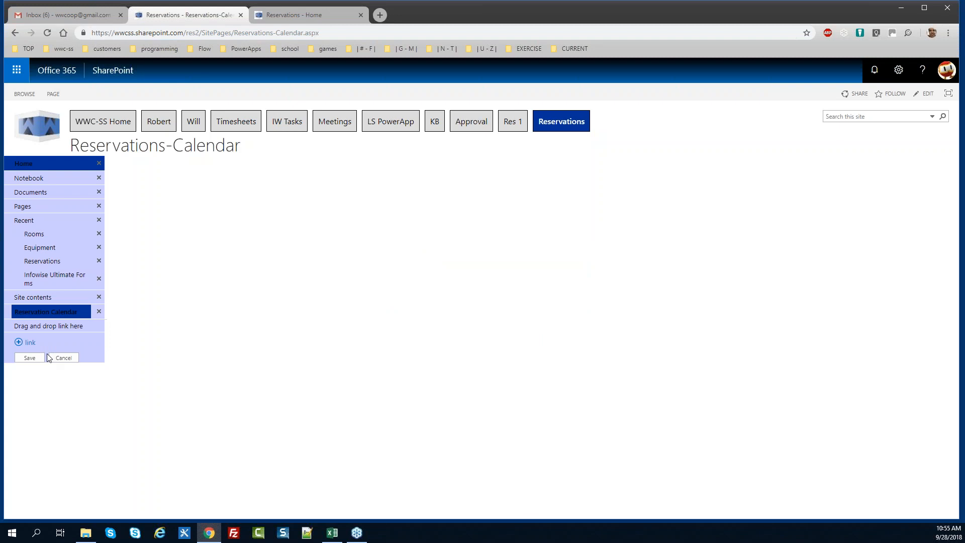
# Save the navigation changes and open the Reservation Calendar page from the new link
pyautogui.click(30, 359)
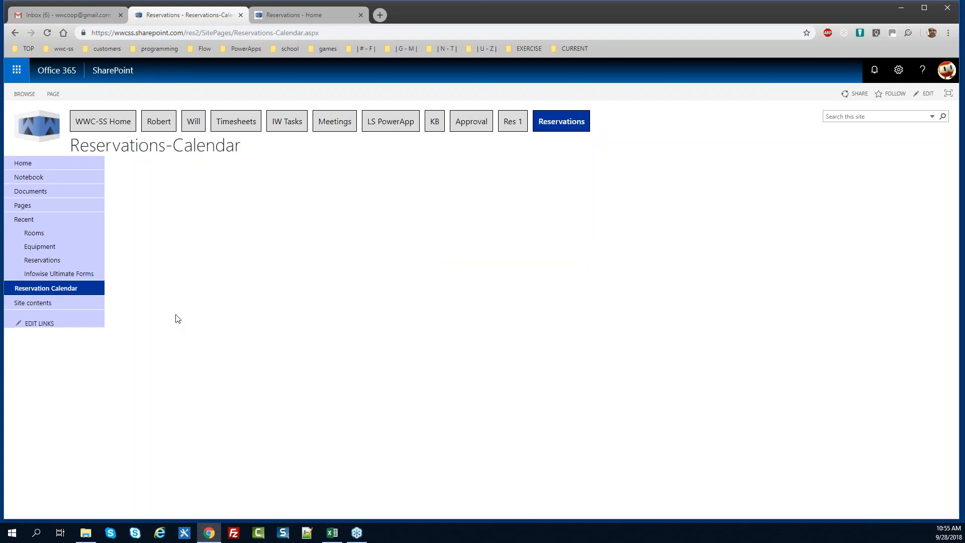
pyautogui.click(41, 291)
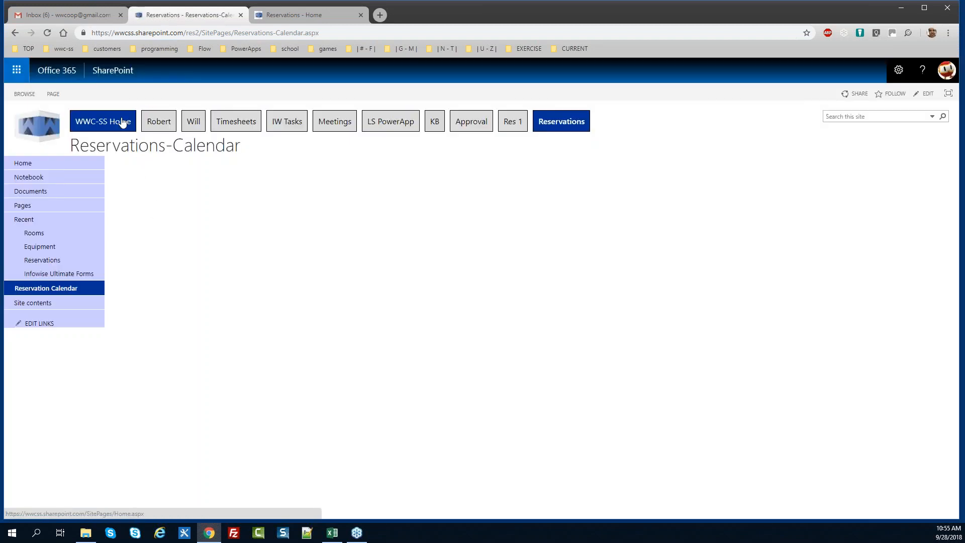
pyautogui.click(53, 94)
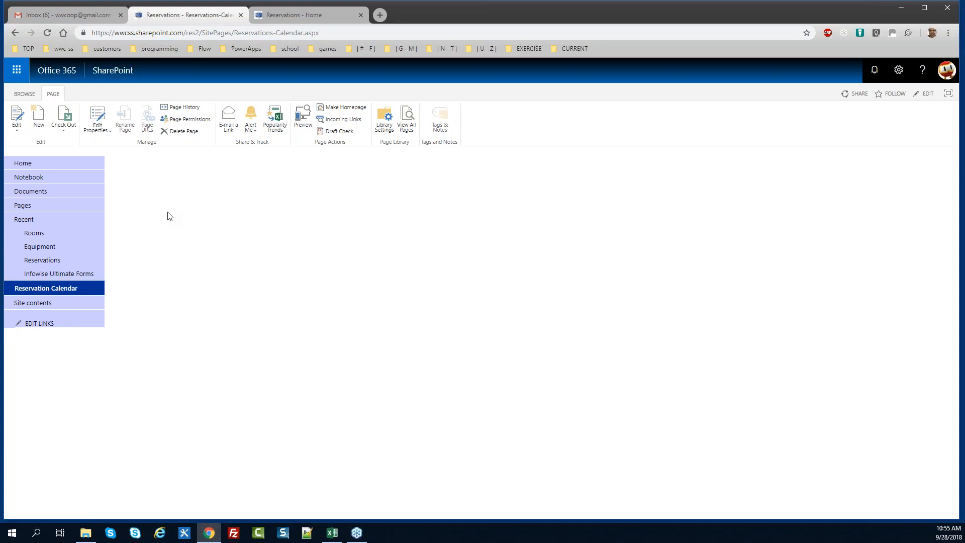
# Open the Reservations list and launch its Infowise Ultimate Forms settings from the List ribbon
pyautogui.click(27, 94)
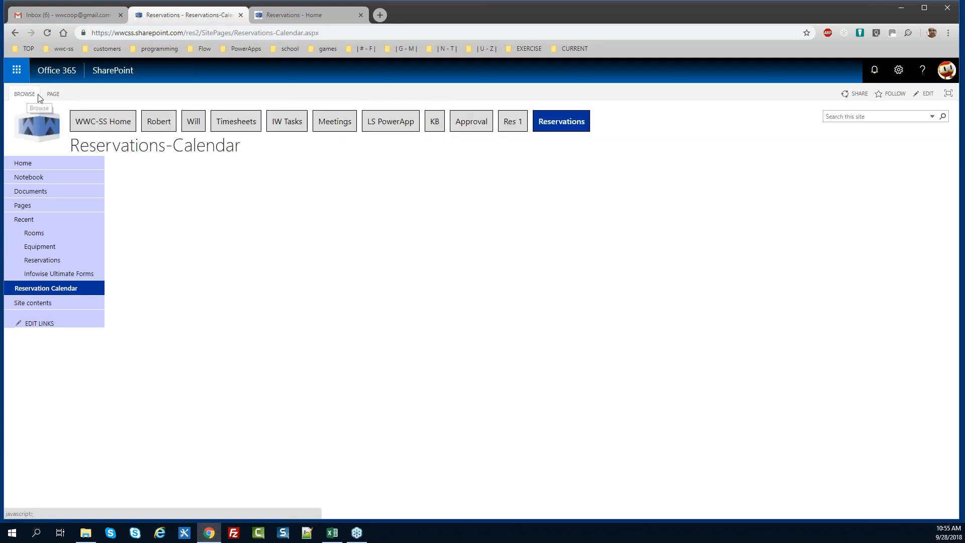
pyautogui.click(47, 261)
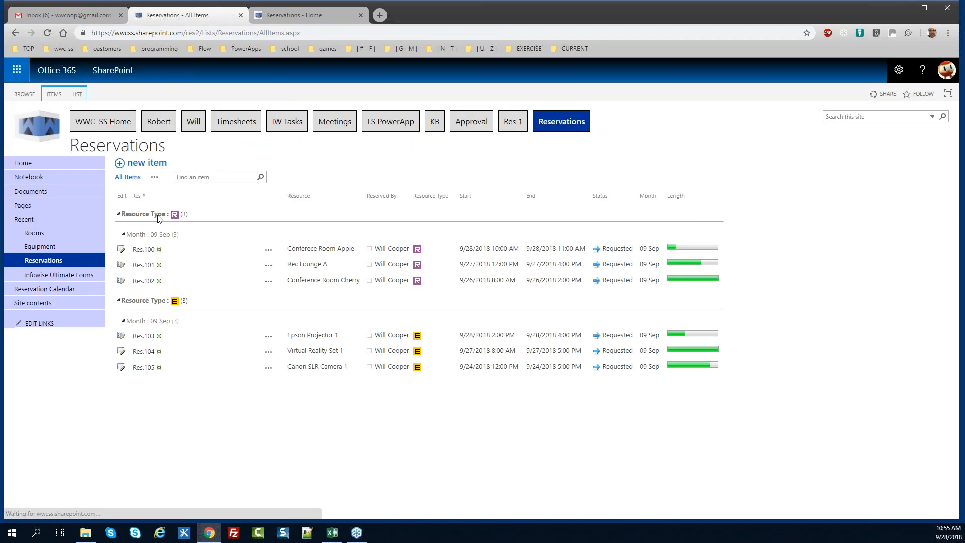
pyautogui.click(78, 95)
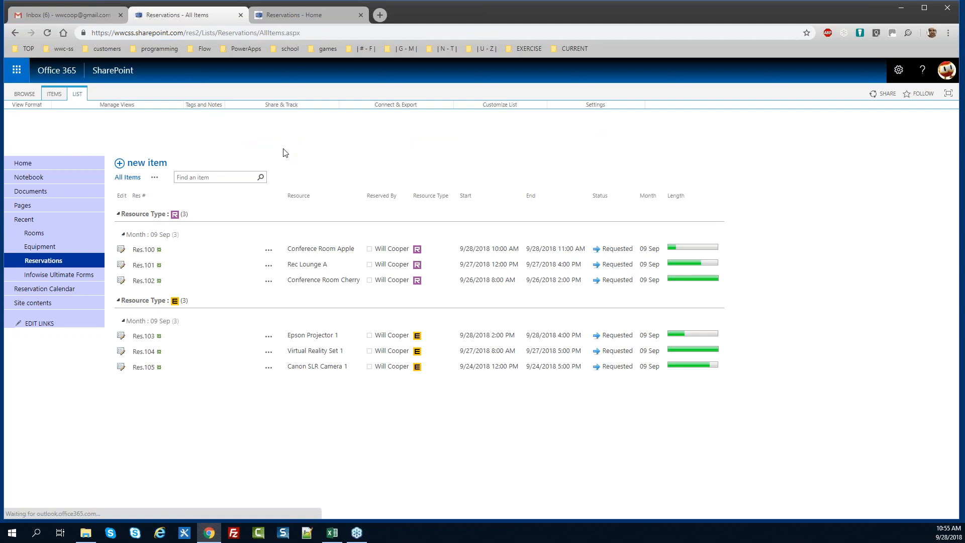
pyautogui.click(582, 123)
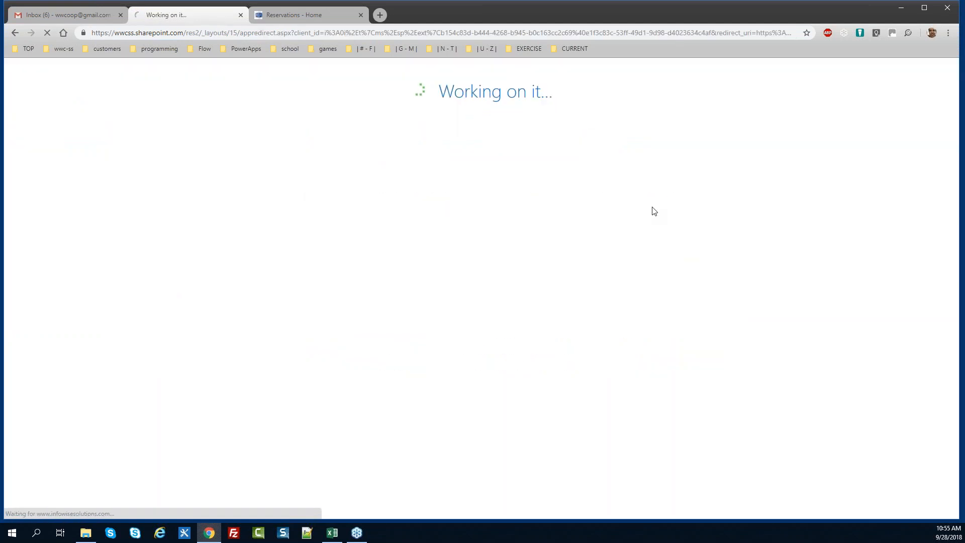
# Expand Configure App Parts and choose Event calendar
pyautogui.scroll(-7, 849, 225)
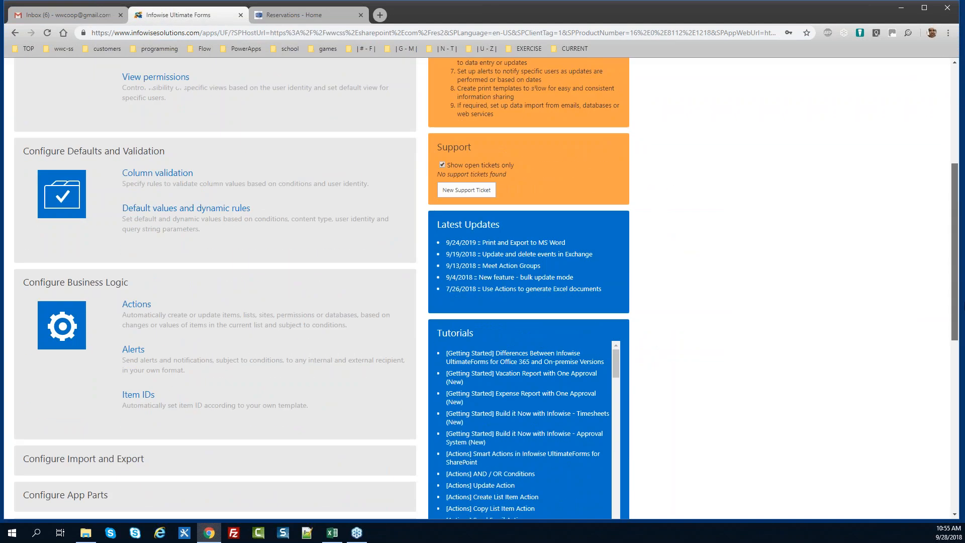
pyautogui.scroll(-3, 430, 372)
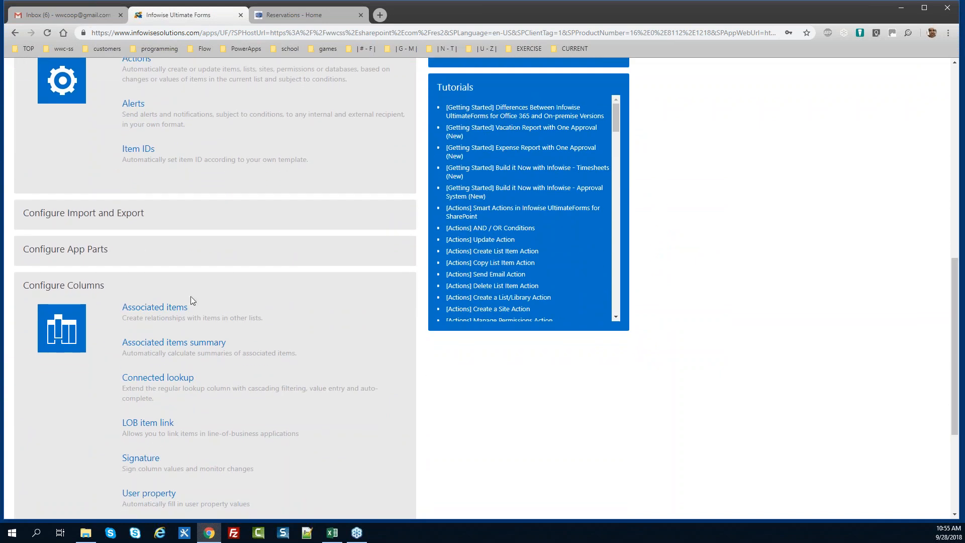
pyautogui.click(98, 256)
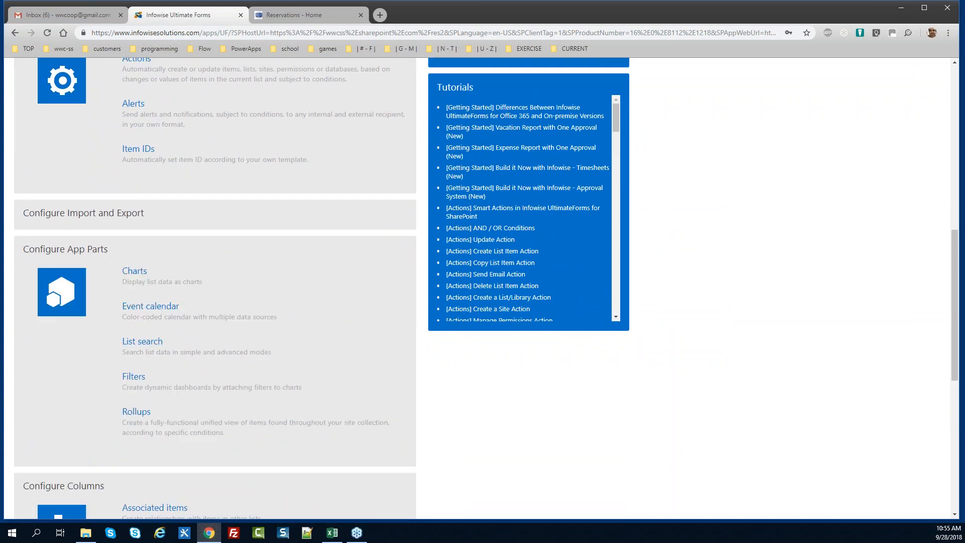
pyautogui.click(165, 311)
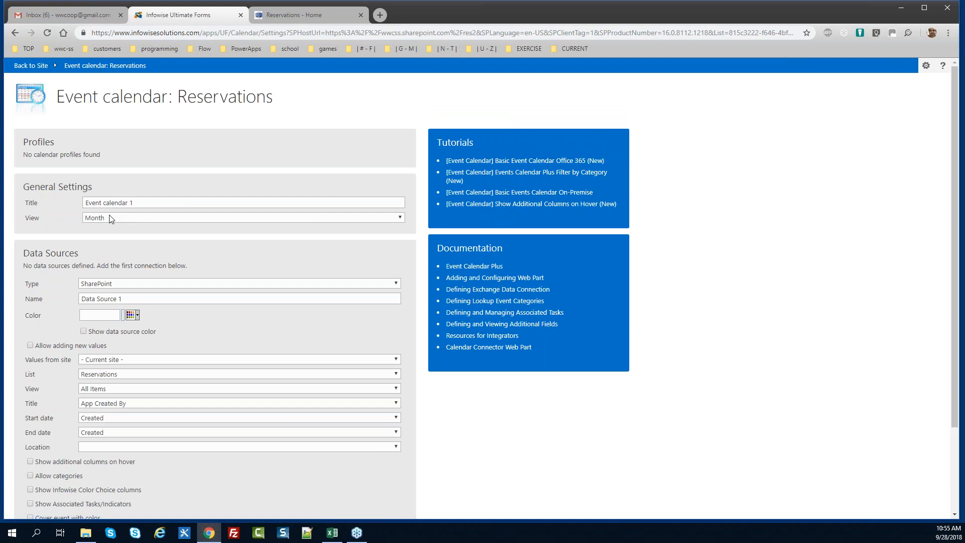
# Title the calendar Reservations-Calendar and set its view to Week
pyautogui.hotkey('alt', 'Tab')
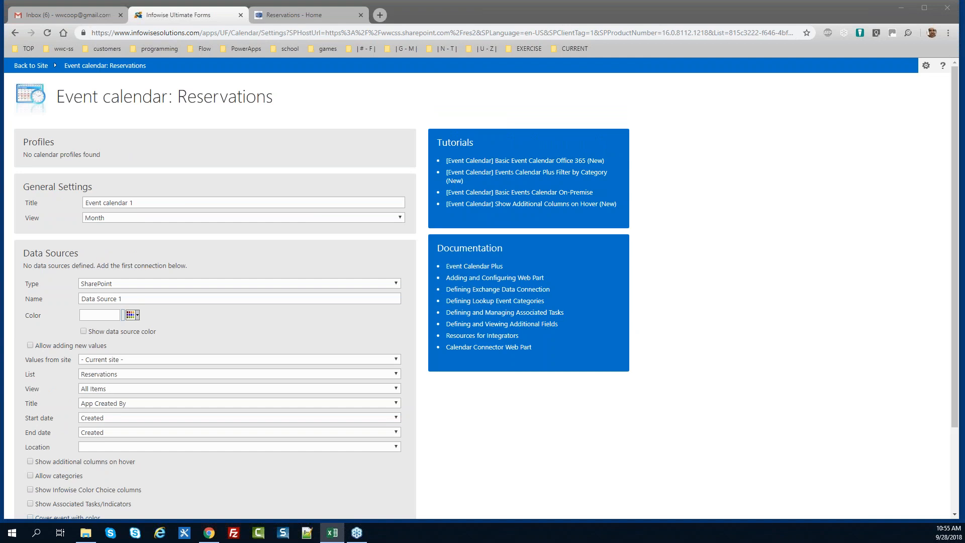
pyautogui.tripleClick(150, 205)
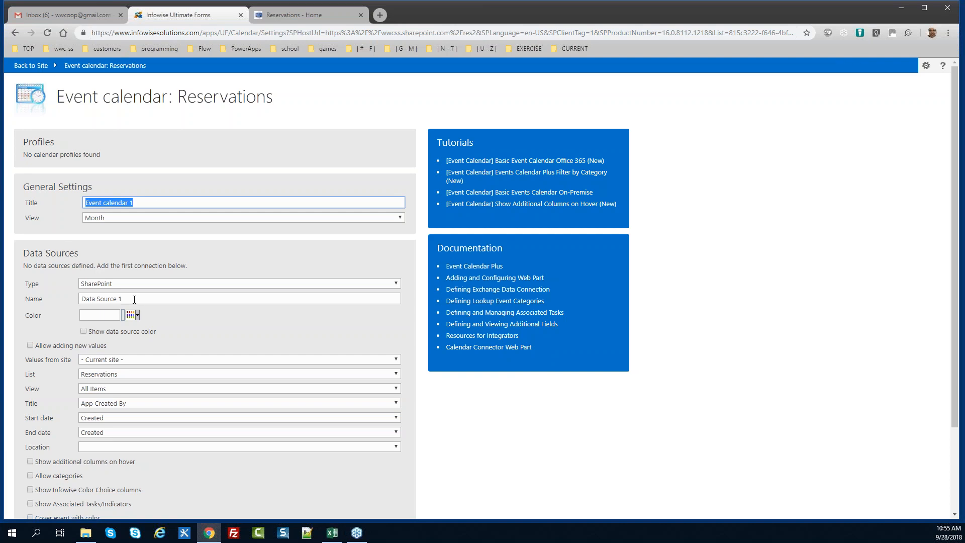
pyautogui.write('Reservations-Calendar')
pyautogui.click(131, 218)
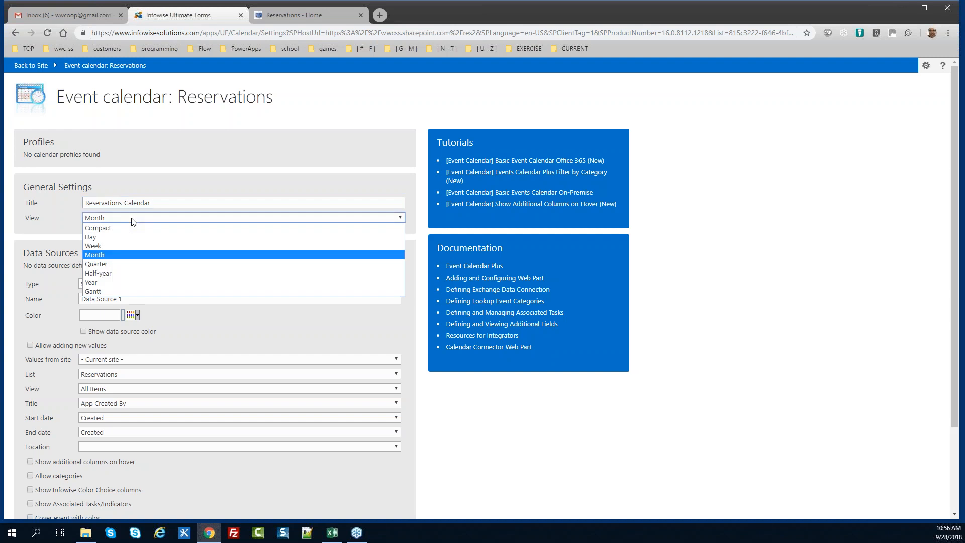
pyautogui.click(128, 244)
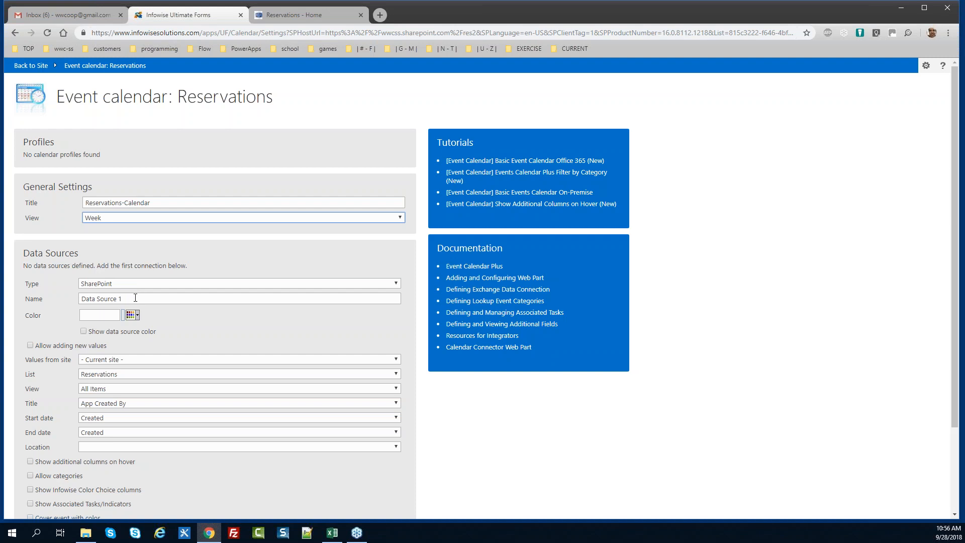
# Rename the calendar's data source to ReservationData
pyautogui.tripleClick(135, 298)
pyautogui.write('ResData')
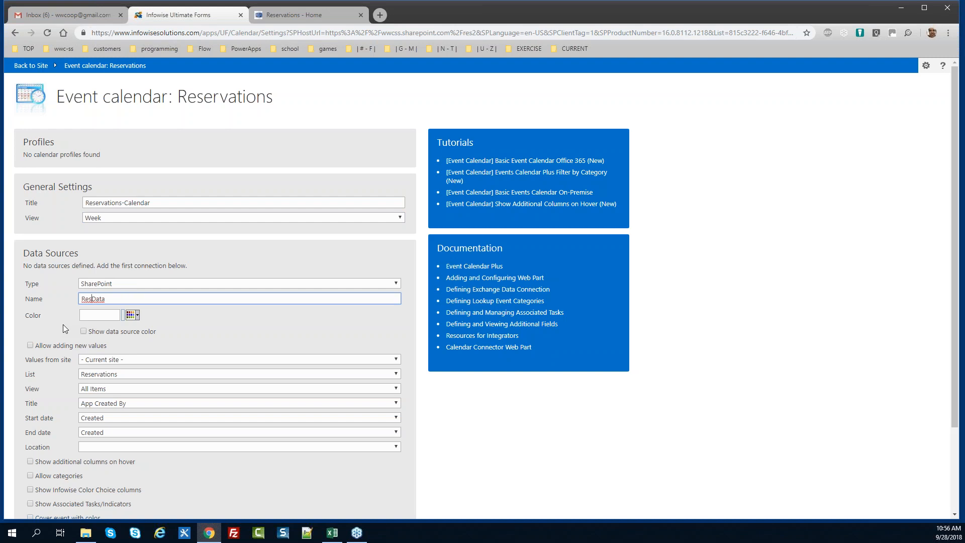
pyautogui.press('Left')
pyautogui.press('Left')
pyautogui.press('Left')
pyautogui.press('Left')
pyautogui.write('ervation')
pyautogui.moveTo(955, 230); pyautogui.dragTo(961, 305)
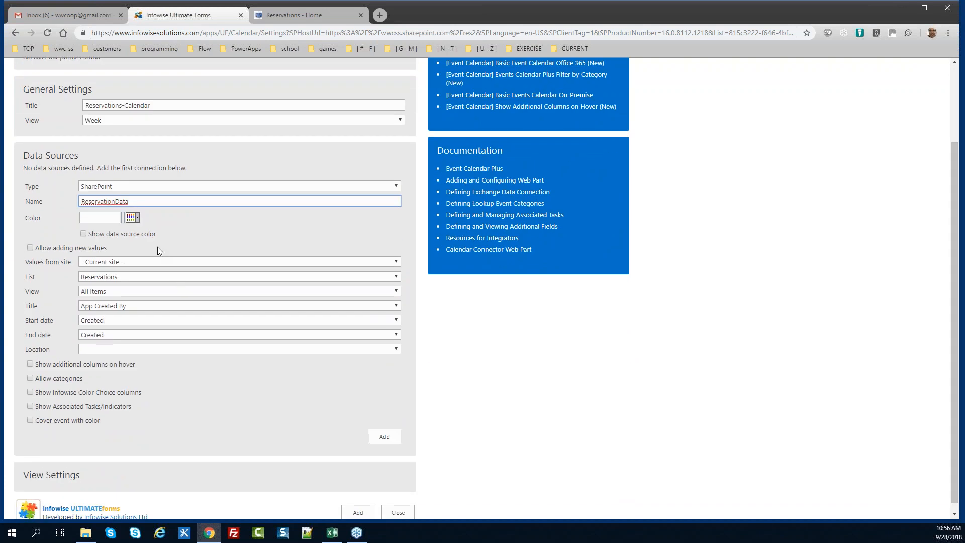
# Colour the data source #00CCFF, show its colour on events, and allow adding new values
pyautogui.click(139, 218)
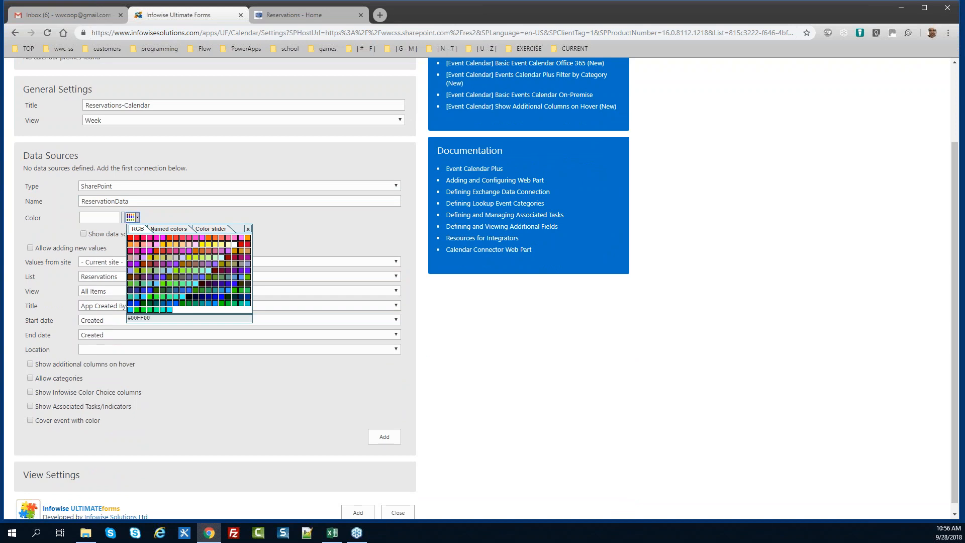
pyautogui.click(130, 310)
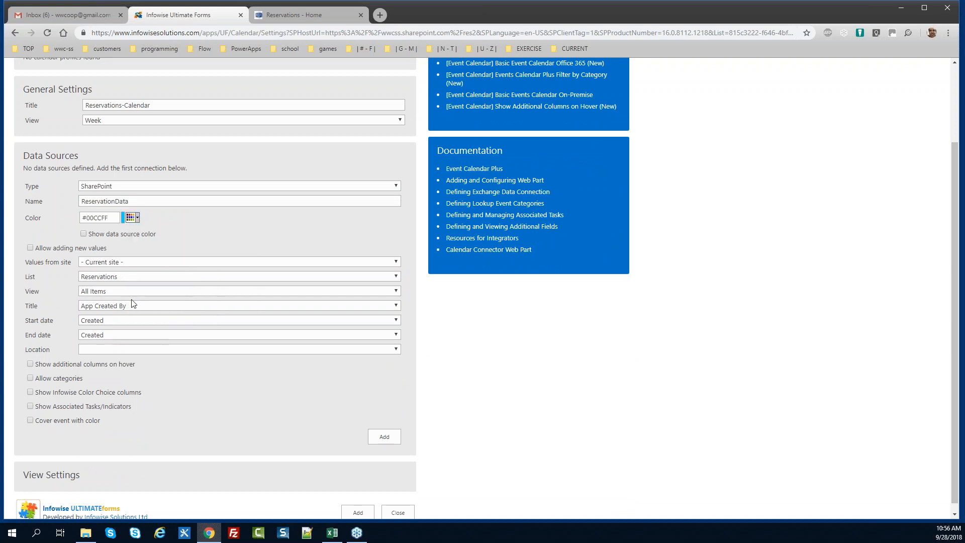
pyautogui.click(85, 234)
pyautogui.click(30, 248)
# Map event Title, Start date, End date and Location to Resource, Start, End and Res #, and enable hover columns
pyautogui.click(140, 308)
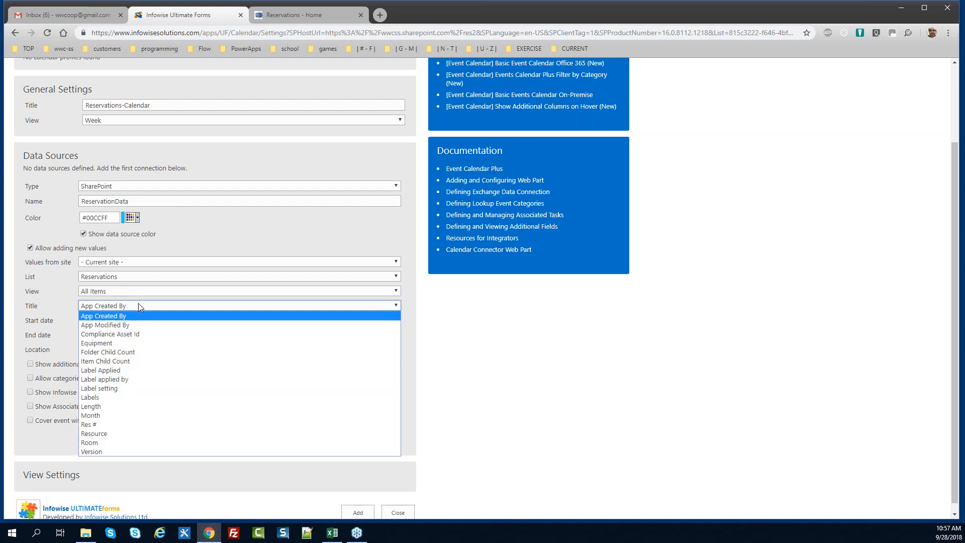
pyautogui.click(134, 435)
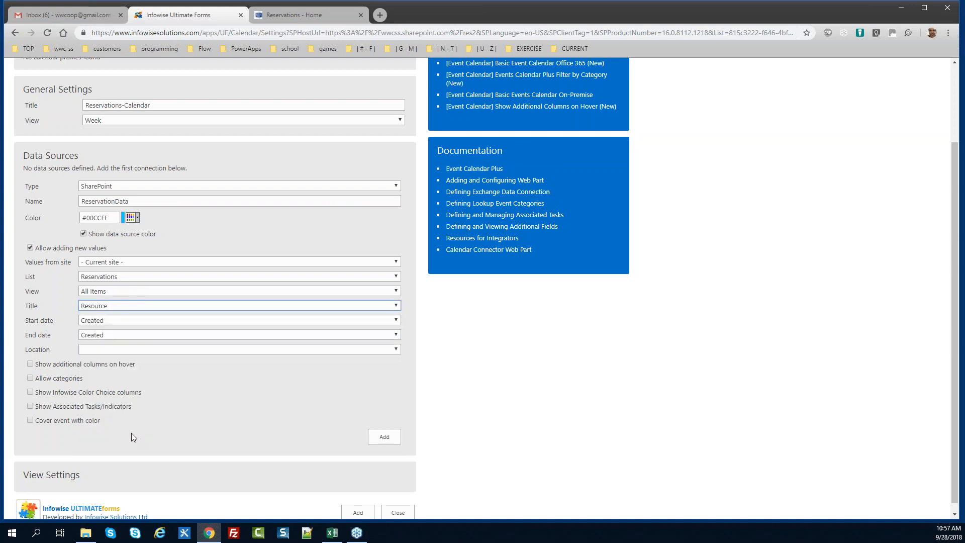
pyautogui.click(116, 325)
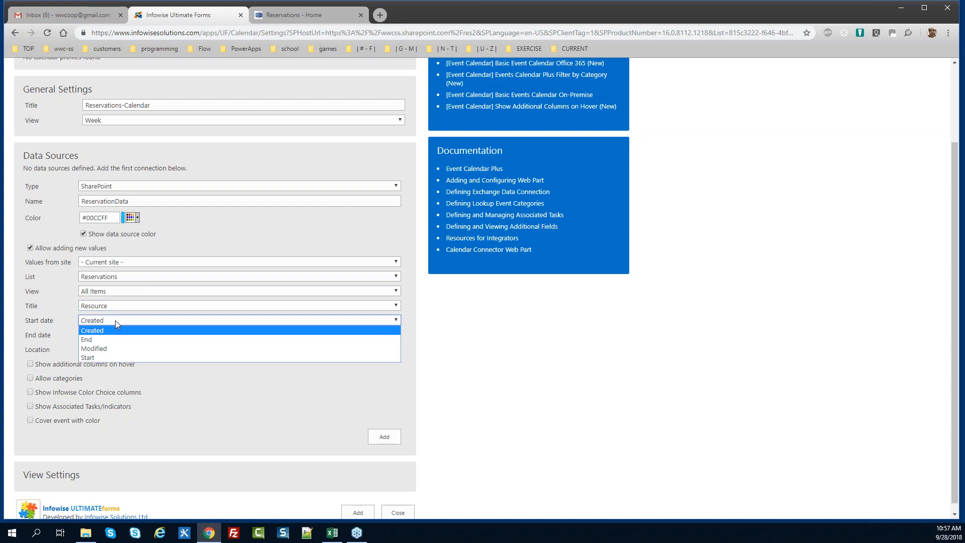
pyautogui.click(116, 358)
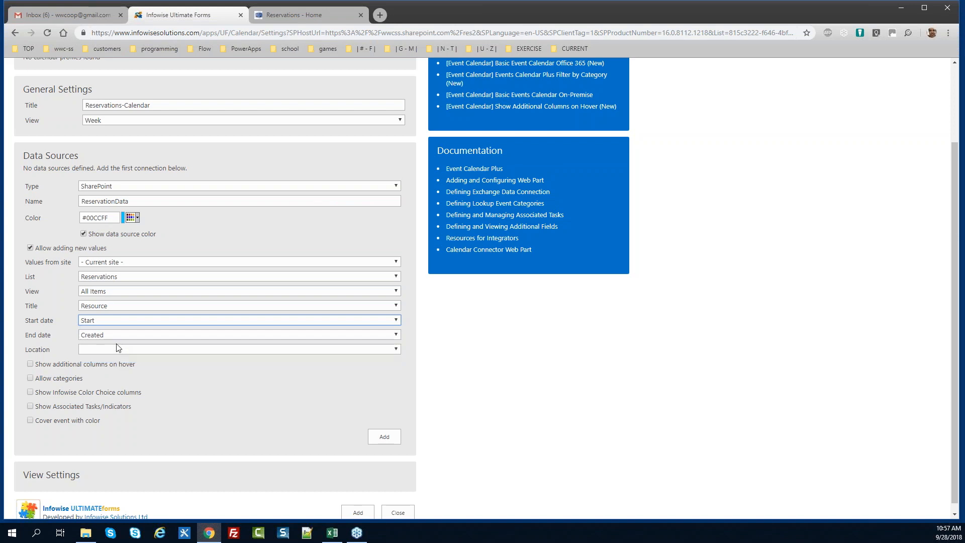
pyautogui.click(112, 333)
pyautogui.click(111, 355)
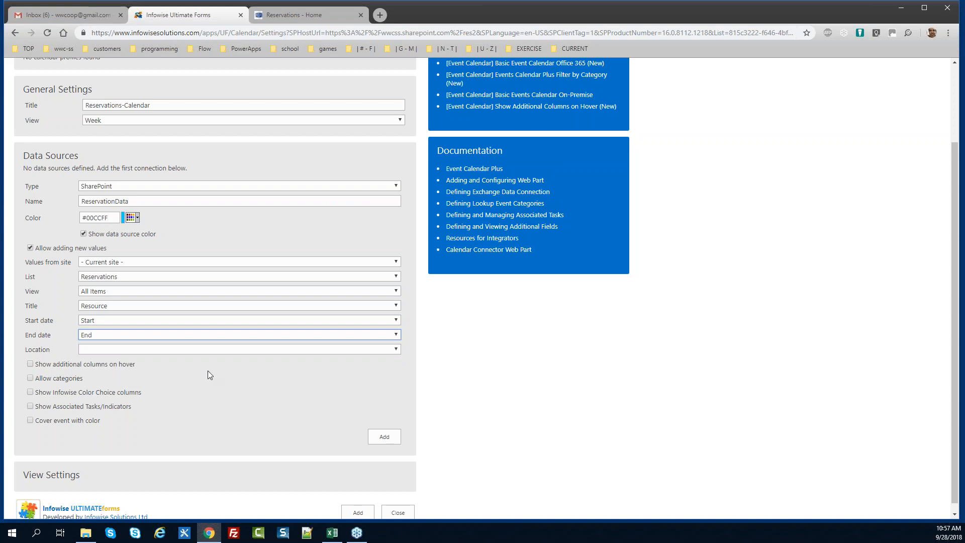
pyautogui.click(396, 349)
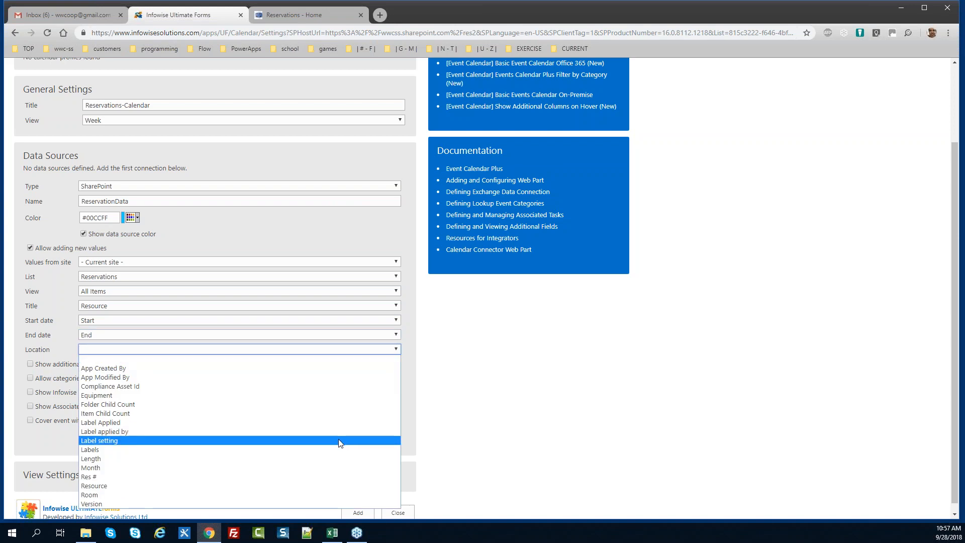
pyautogui.click(321, 476)
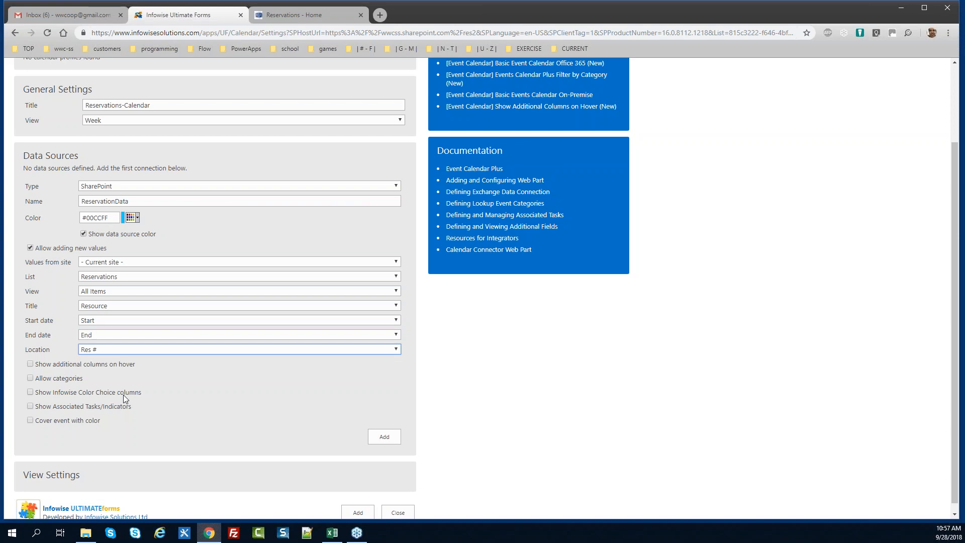
pyautogui.click(30, 363)
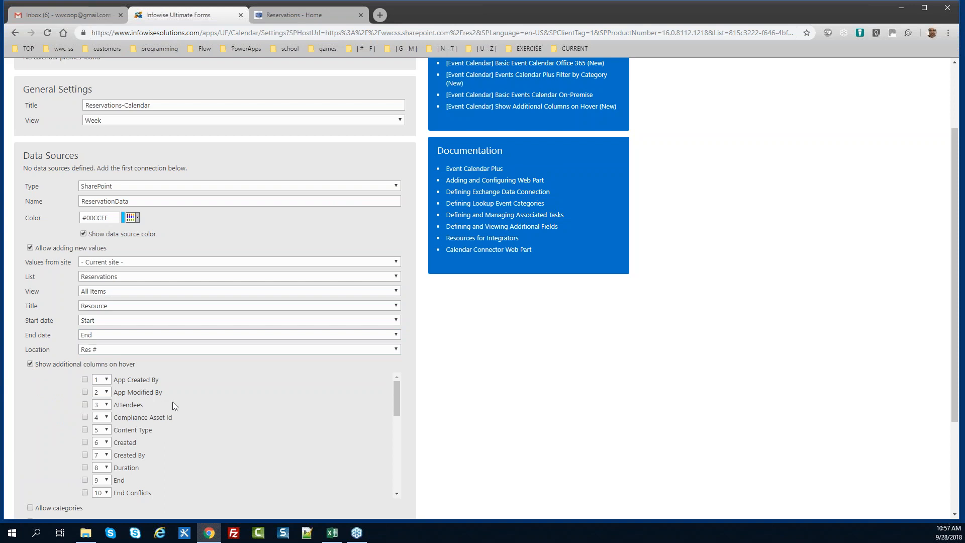
# Tick Attendees, End, Resource, Res # and Month as hover columns and enable Allow categories
pyautogui.click(85, 405)
pyautogui.moveTo(397, 396); pyautogui.dragTo(402, 462)
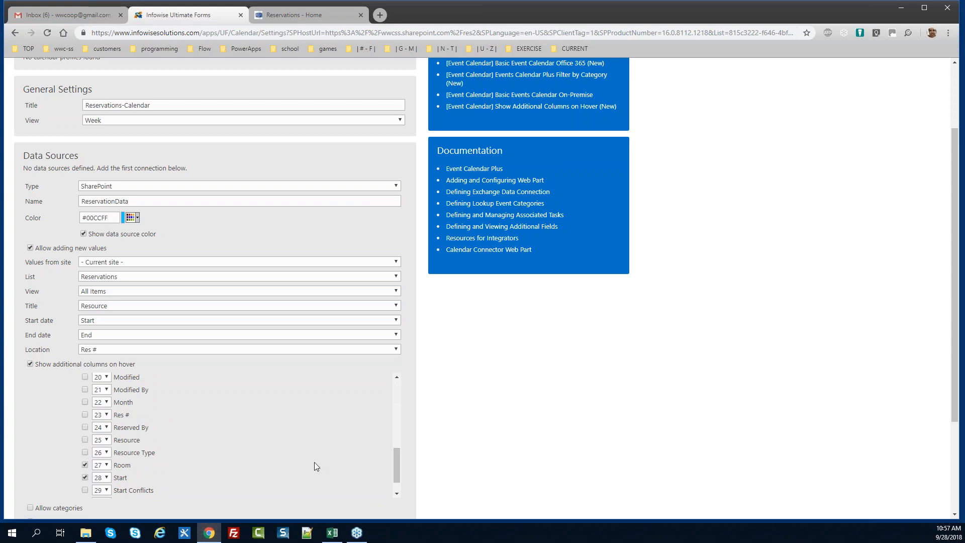
pyautogui.moveTo(390, 471); pyautogui.dragTo(384, 415)
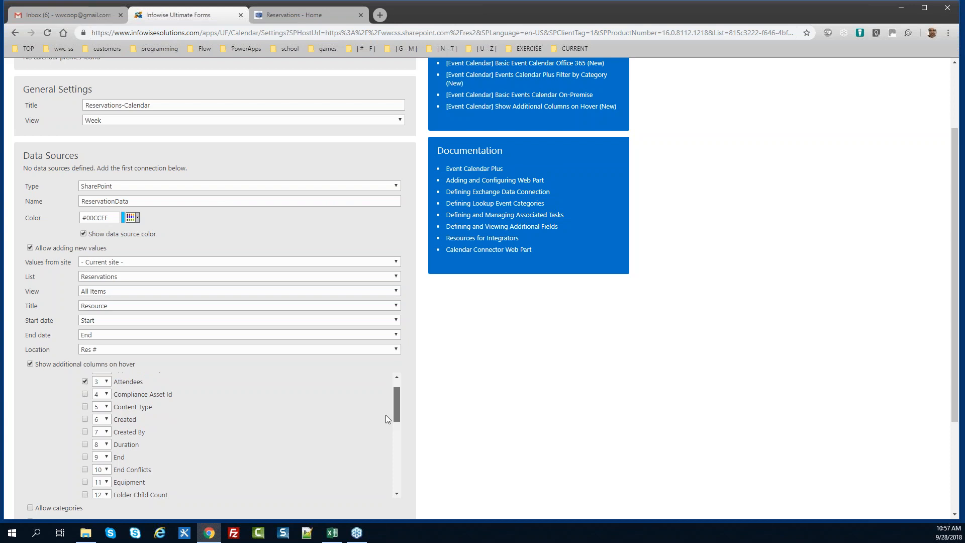
pyautogui.moveTo(386, 415); pyautogui.dragTo(385, 427)
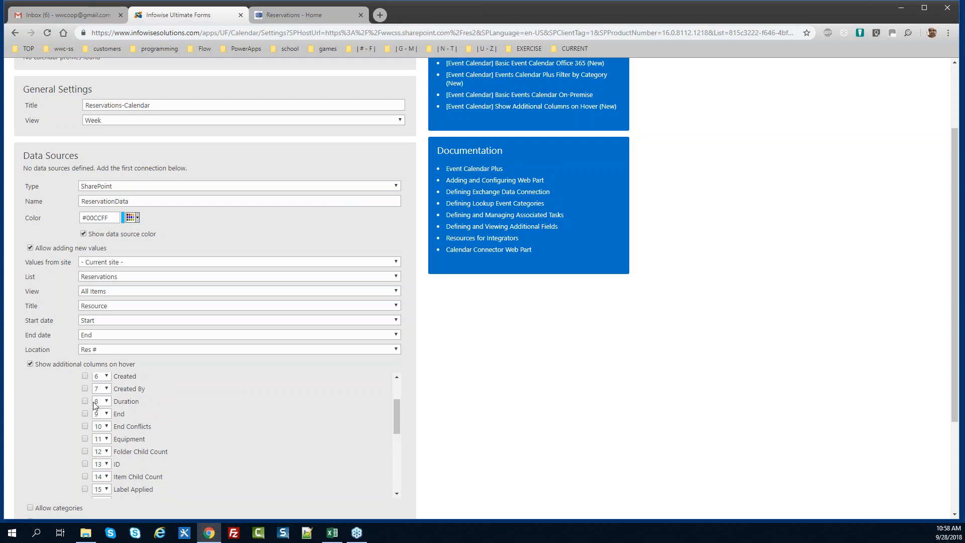
pyautogui.click(84, 413)
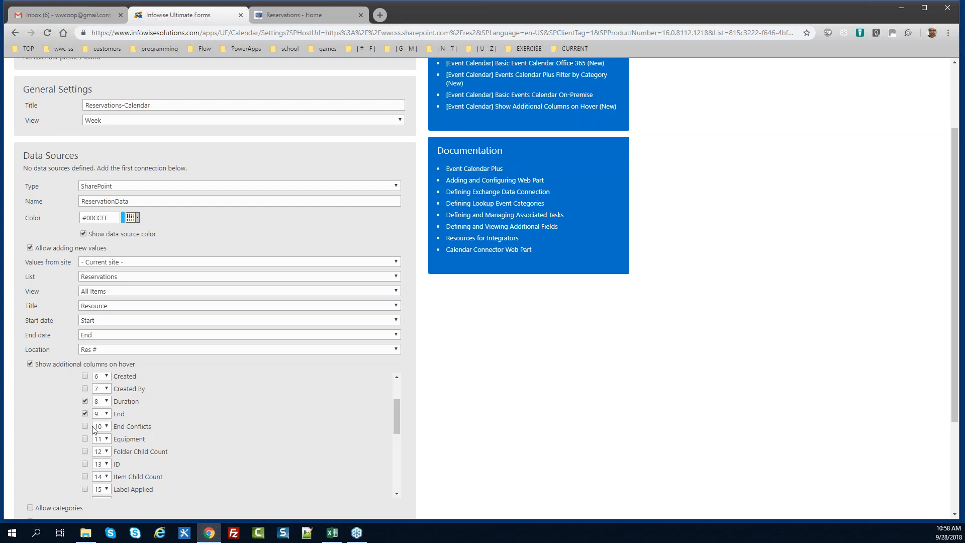
pyautogui.moveTo(395, 427); pyautogui.dragTo(394, 466)
pyautogui.click(85, 450)
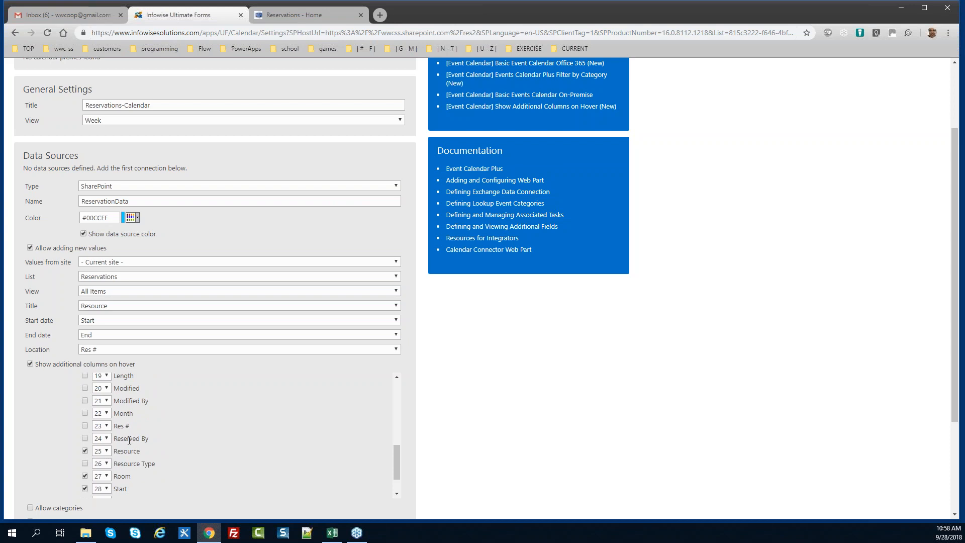
pyautogui.click(84, 424)
pyautogui.click(85, 413)
pyautogui.moveTo(395, 472); pyautogui.dragTo(398, 488)
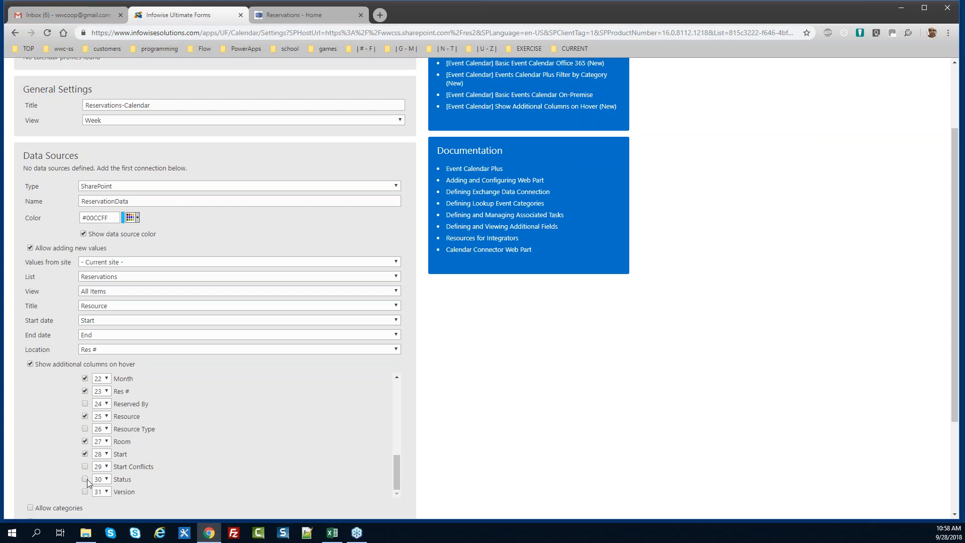
pyautogui.click(31, 507)
pyautogui.moveTo(959, 368); pyautogui.dragTo(960, 452)
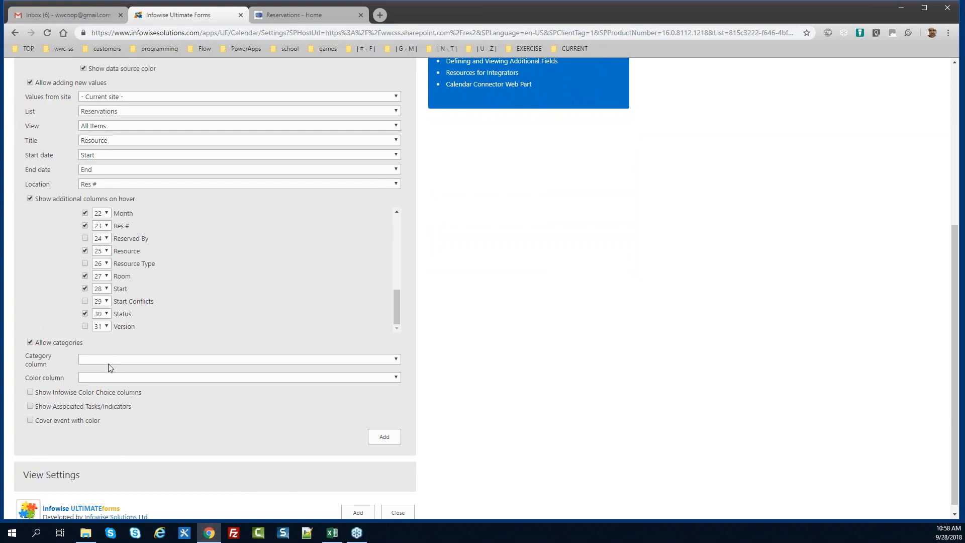
# Categorise events by Resource Type and add ReservationData as a calendar data source
pyautogui.click(396, 360)
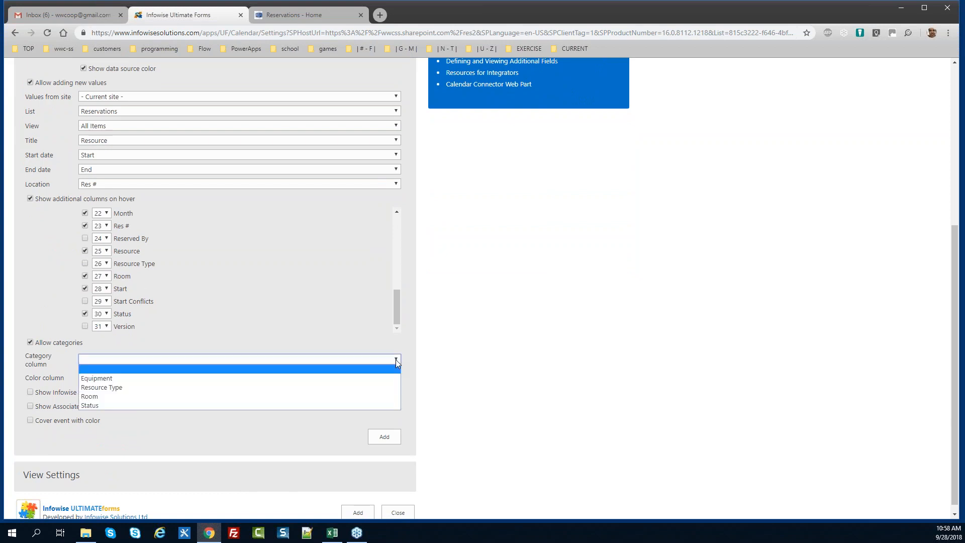
pyautogui.click(370, 389)
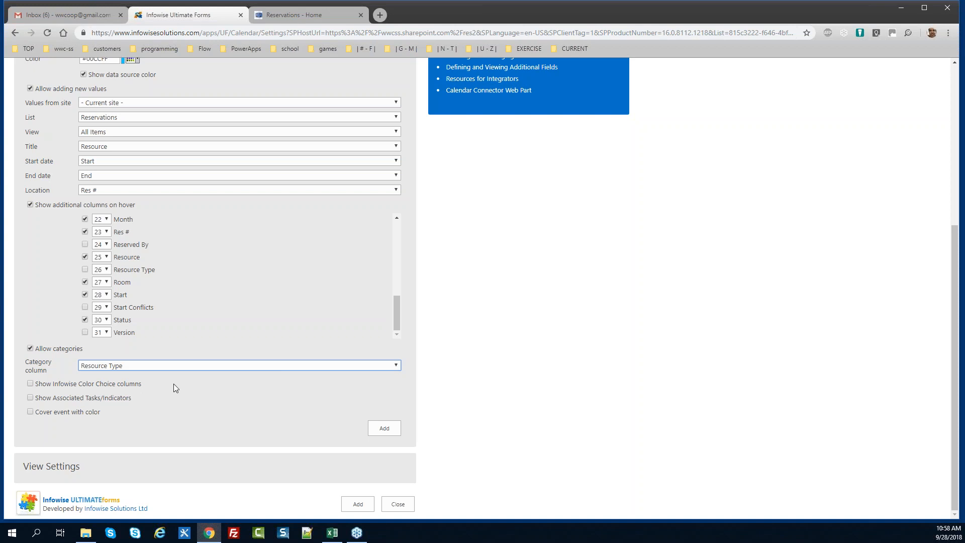
pyautogui.hotkey('alt', 'Tab')
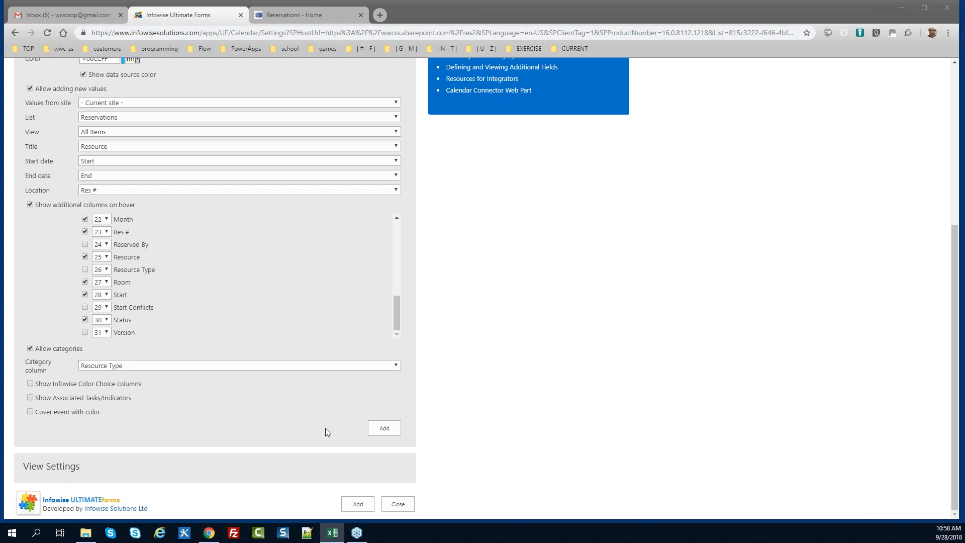
pyautogui.click(384, 428)
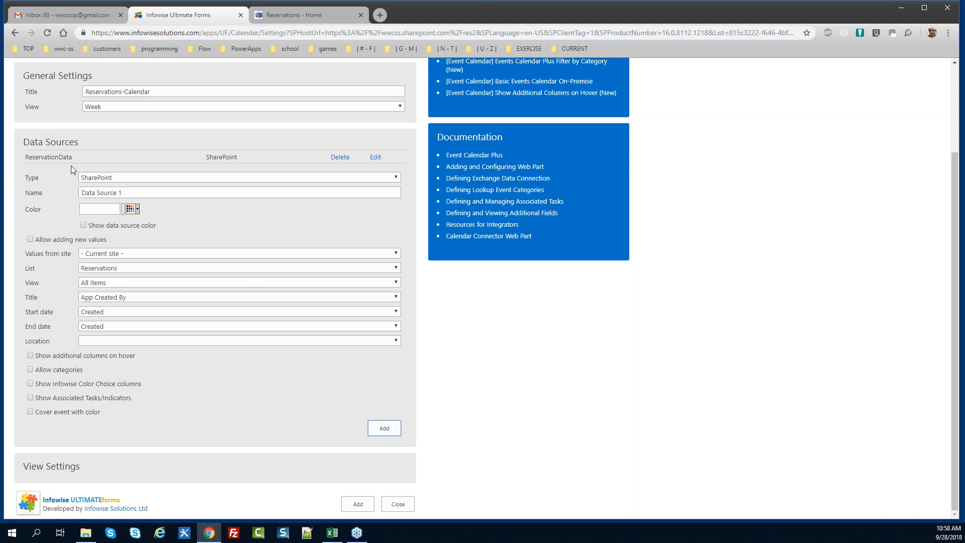
# Add the Reservations-Calendar profile, close the form, and scroll back to the top
pyautogui.click(79, 466)
pyautogui.scroll(-3, 215, 427)
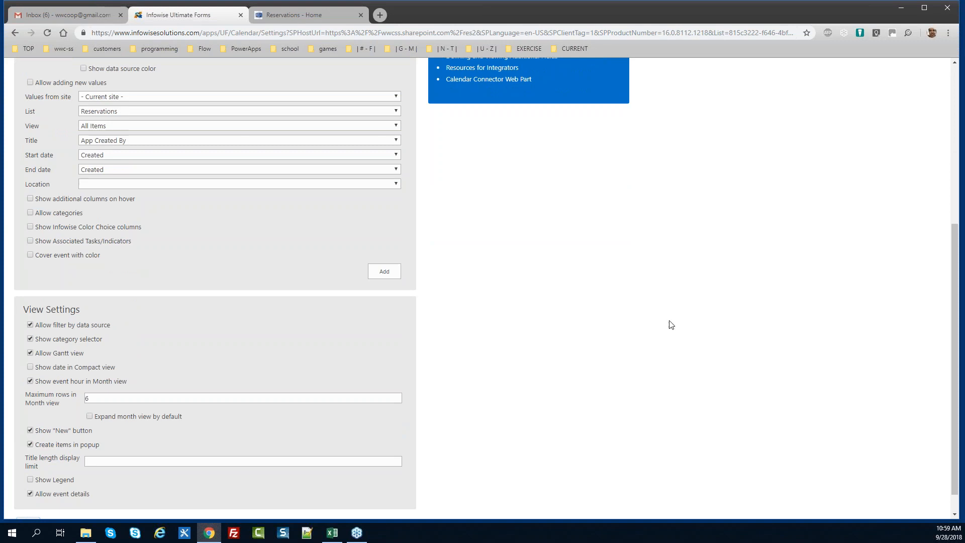
pyautogui.scroll(-1, 927, 351)
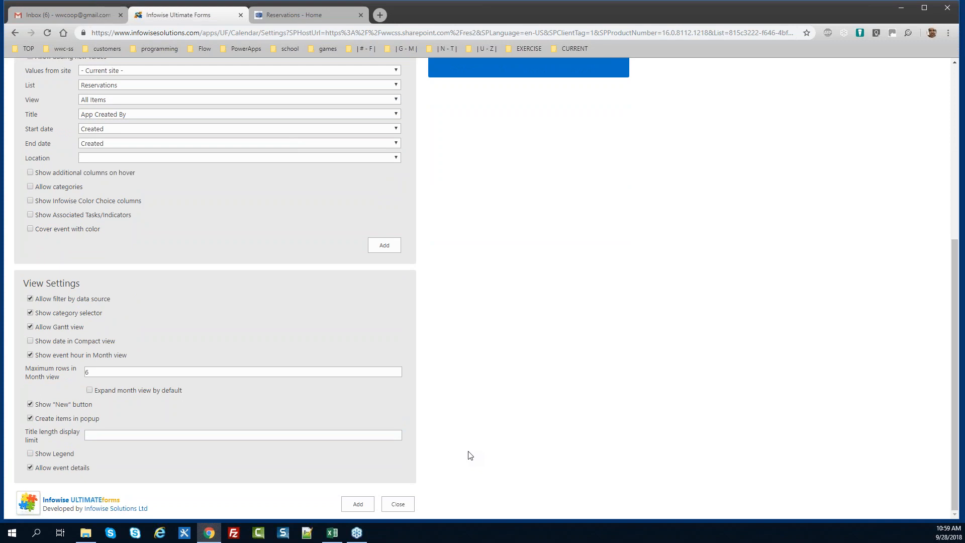
pyautogui.click(356, 504)
pyautogui.moveTo(948, 341); pyautogui.dragTo(955, 397)
pyautogui.click(398, 503)
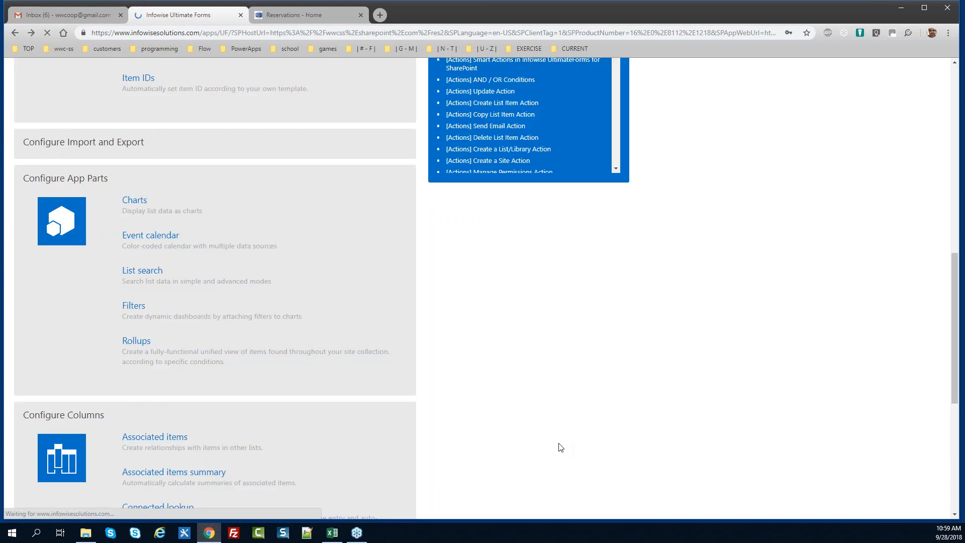
pyautogui.moveTo(950, 274); pyautogui.dragTo(947, 92)
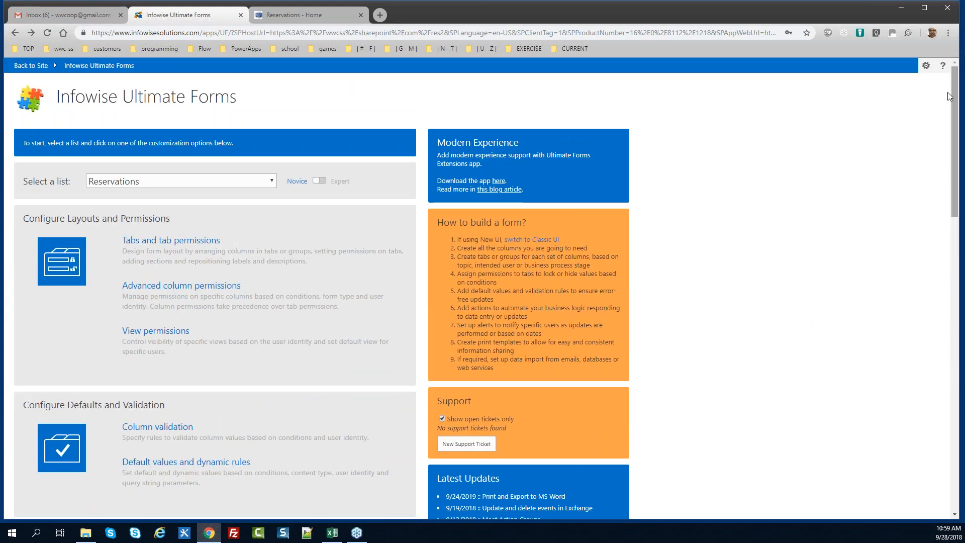
# Go back to the site and put the Reservation Calendar page into edit mode
pyautogui.click(28, 67)
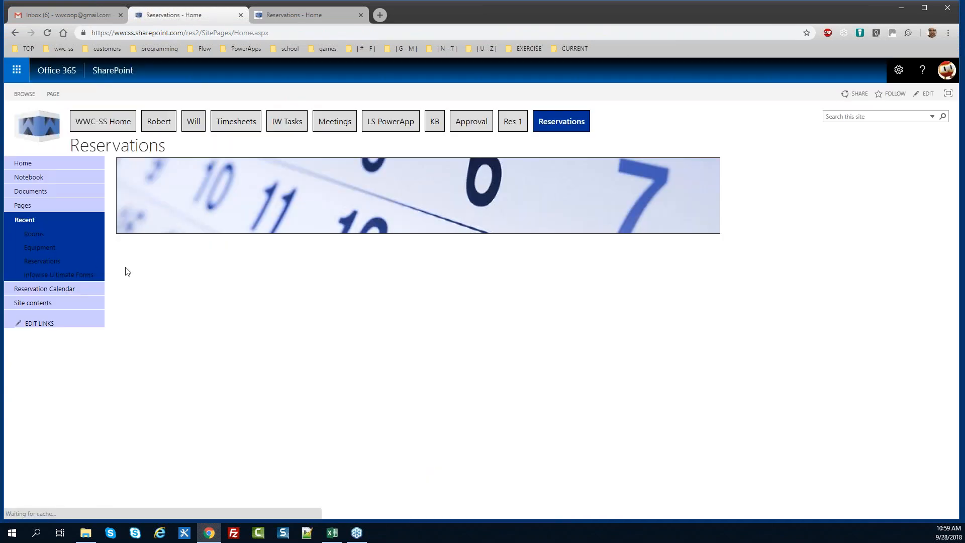
pyautogui.click(53, 291)
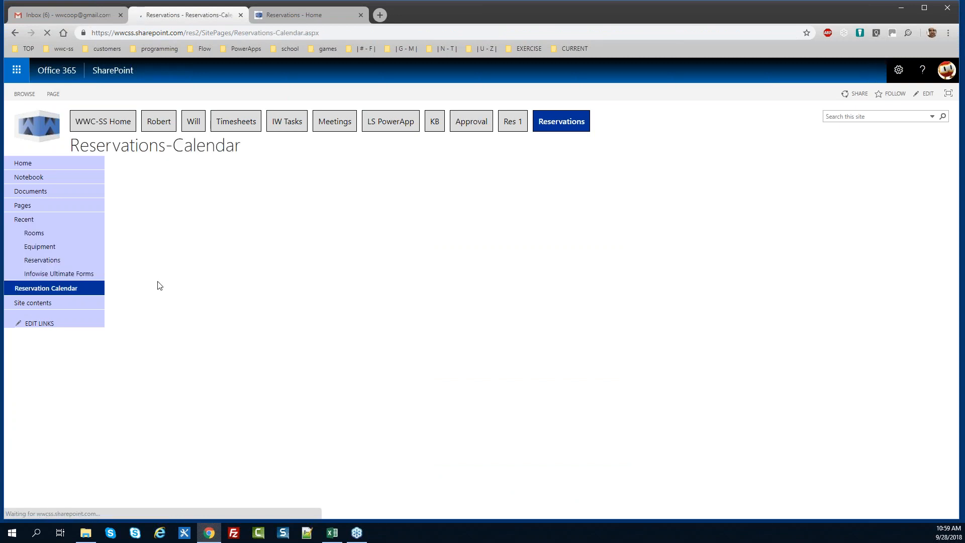
pyautogui.click(53, 94)
pyautogui.click(16, 117)
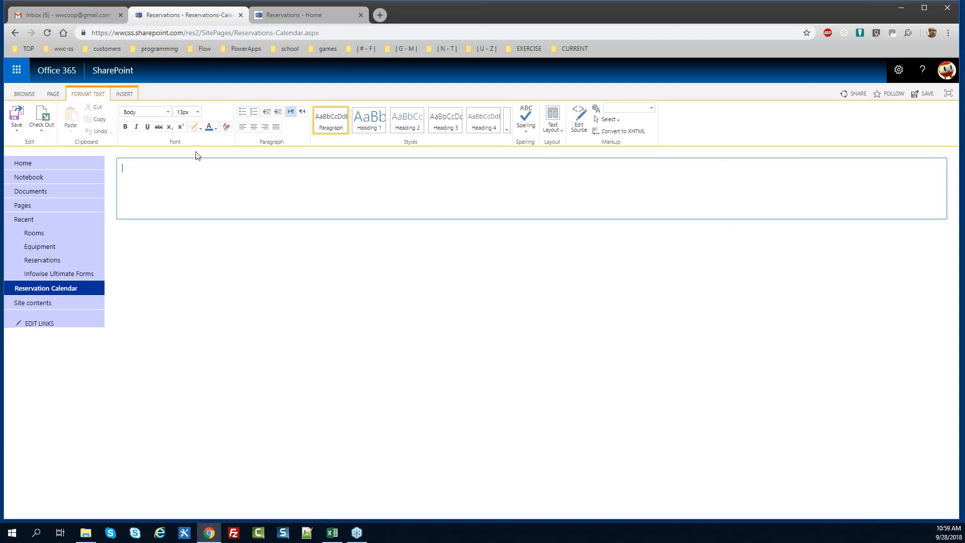
# Insert the Infowise Event Calendar Client web part from the Infowise category
pyautogui.click(125, 94)
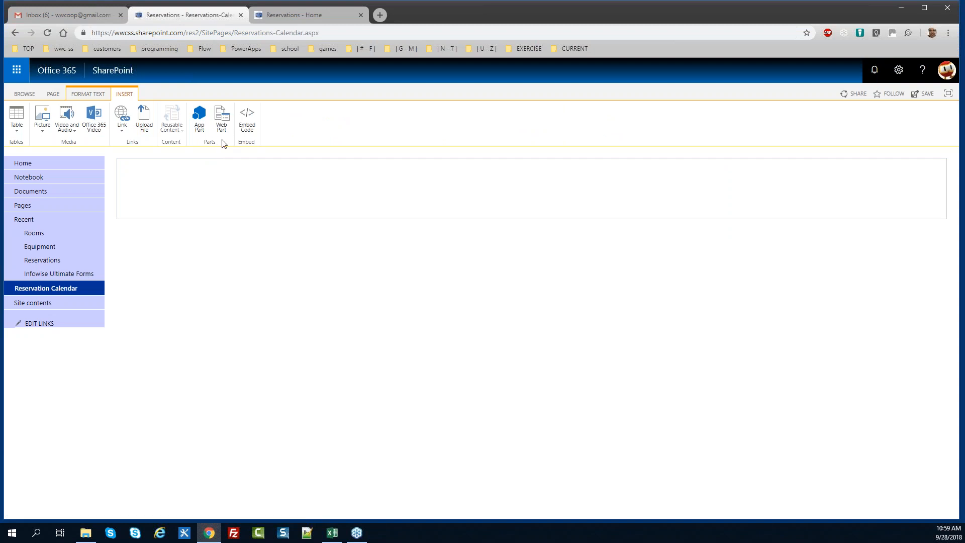
pyautogui.click(221, 119)
pyautogui.moveTo(86, 181); pyautogui.dragTo(86, 201)
pyautogui.click(35, 212)
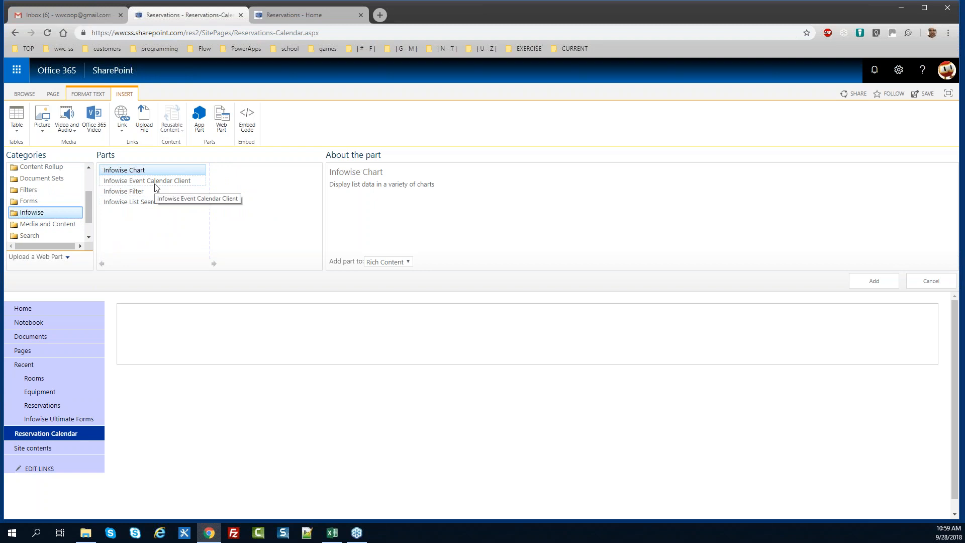
pyautogui.click(156, 188)
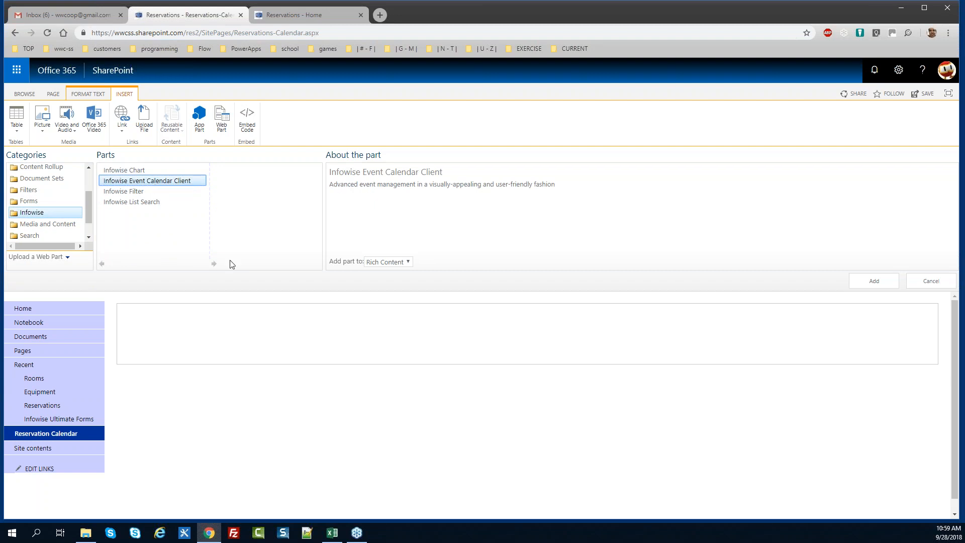
pyautogui.click(858, 283)
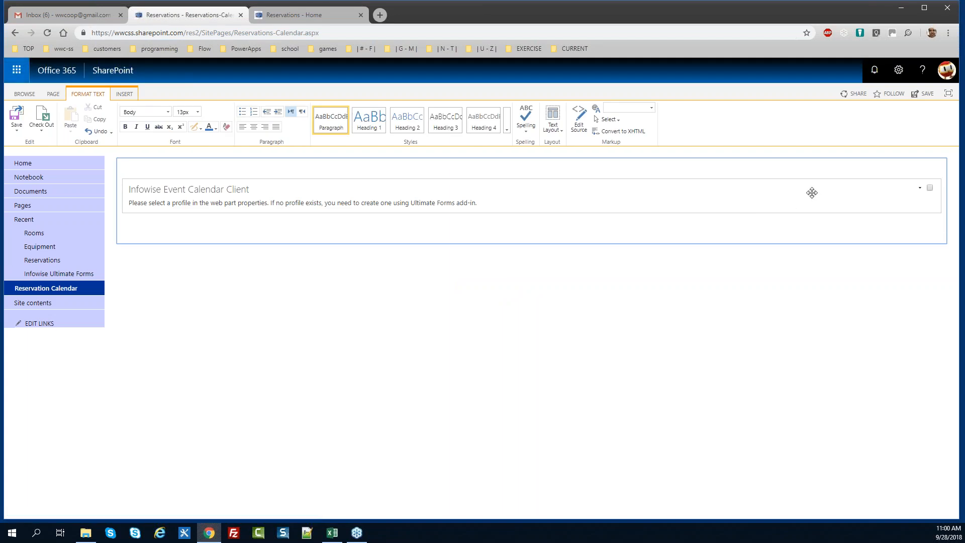
# Link the calendar web part to the Reservations-Calendar profile
pyautogui.click(919, 189)
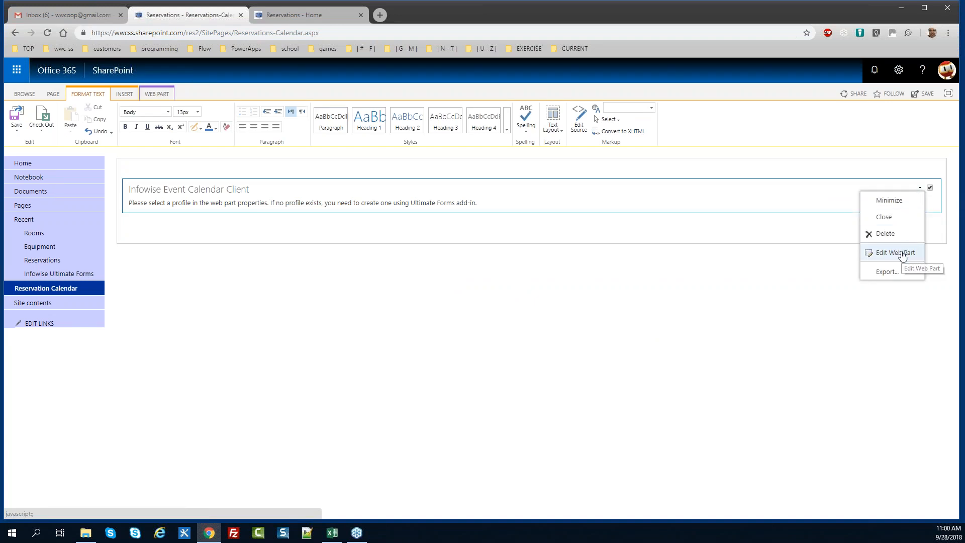
pyautogui.click(904, 252)
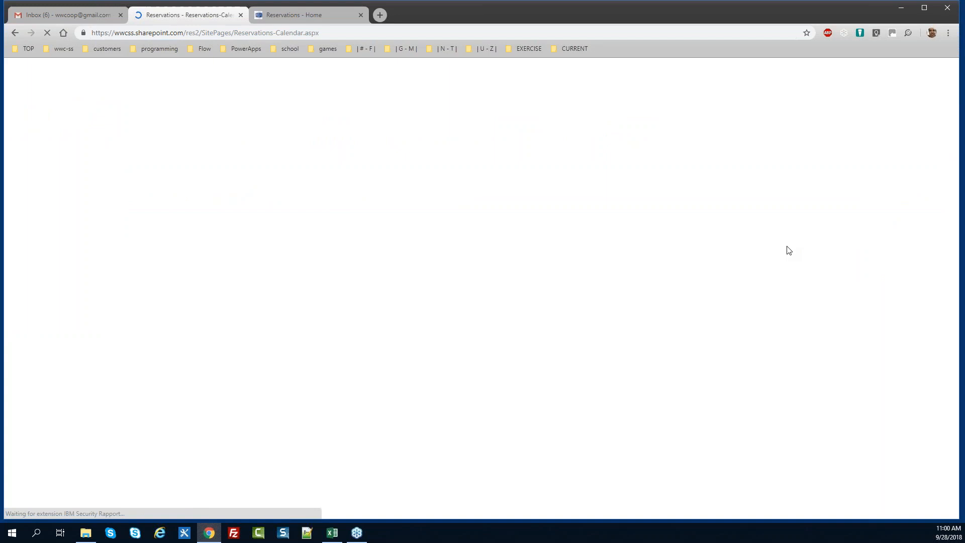
pyautogui.click(852, 219)
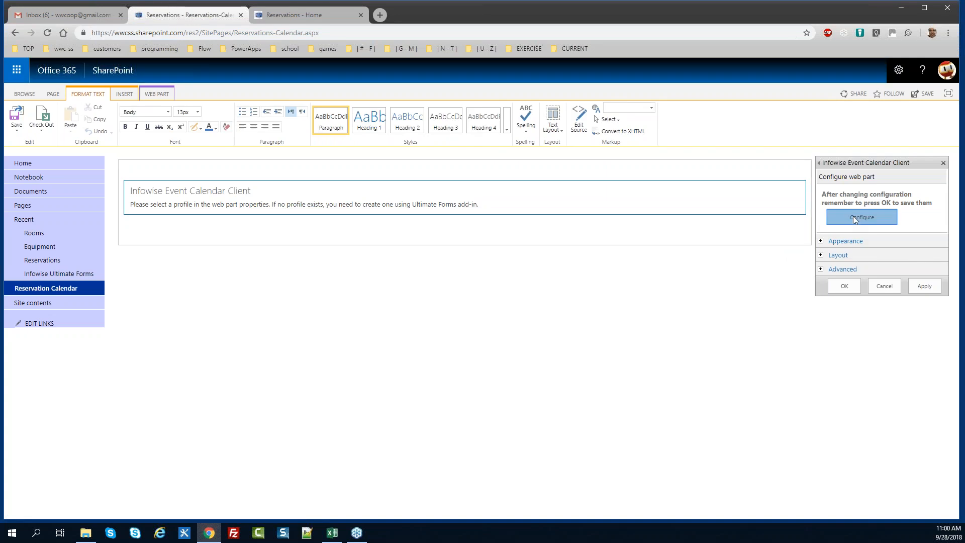
pyautogui.click(894, 171)
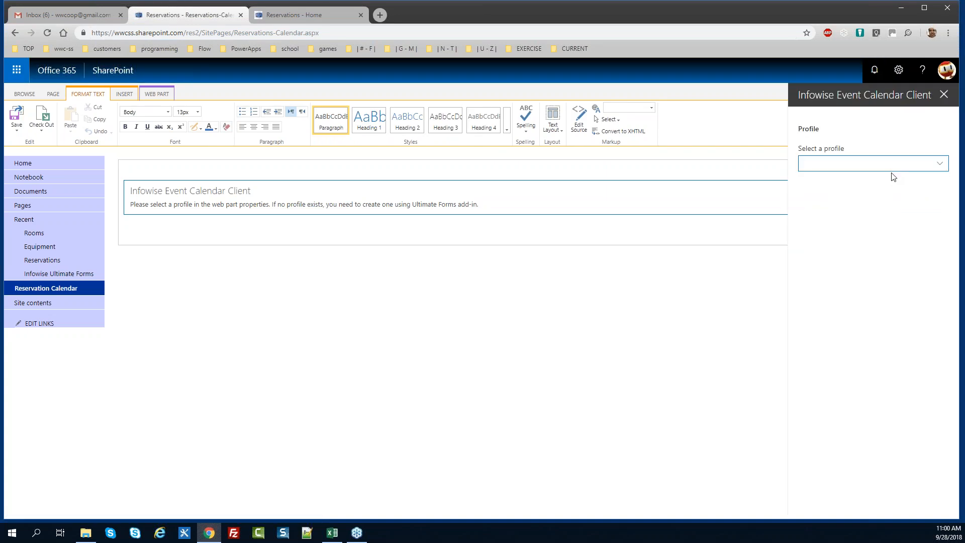
pyautogui.click(894, 171)
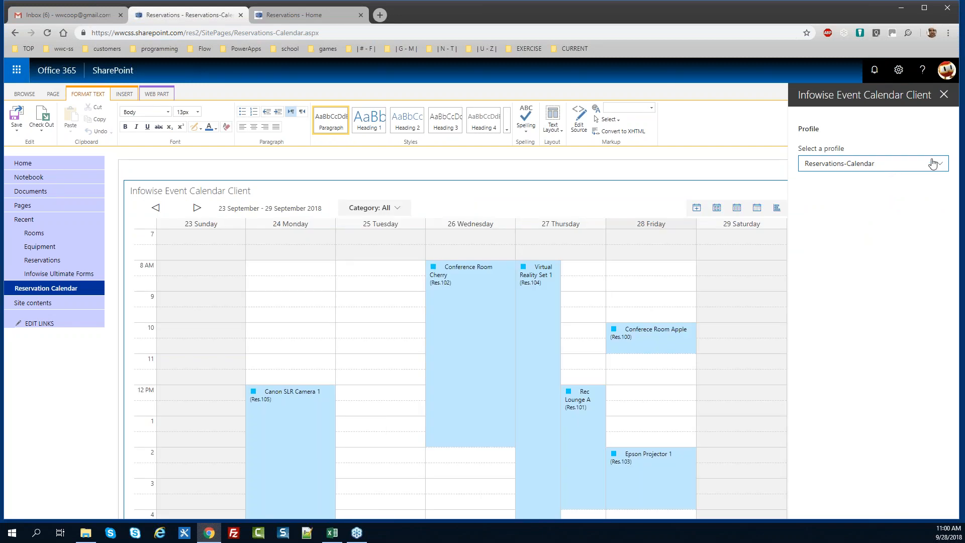
pyautogui.click(943, 95)
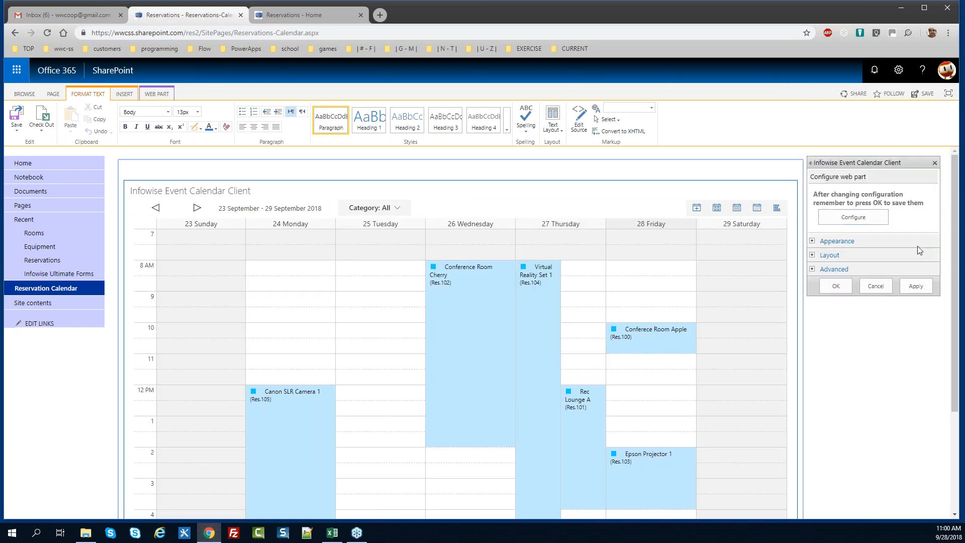
# Set the web part's Appearance title to 'Reservations Calendar' and apply it
pyautogui.click(811, 241)
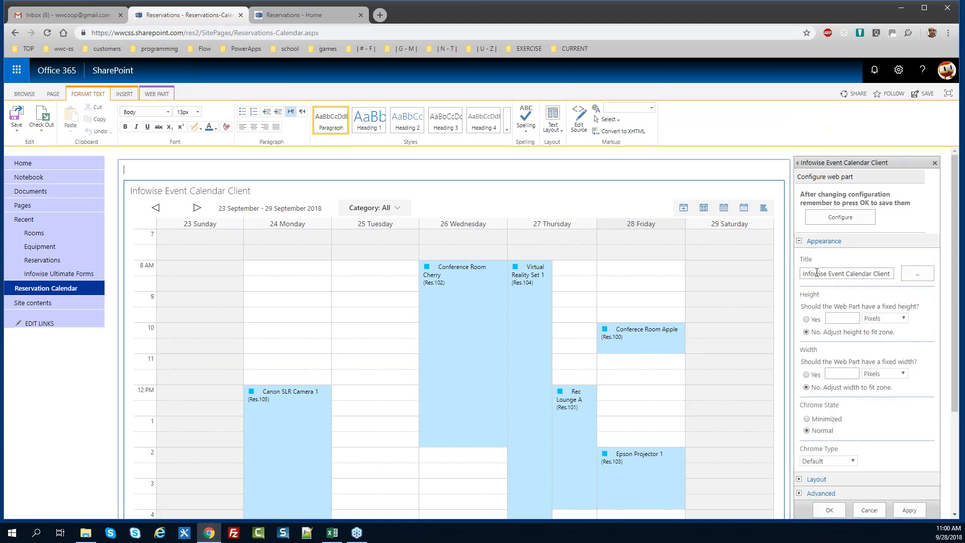
pyautogui.moveTo(804, 274); pyautogui.dragTo(948, 283)
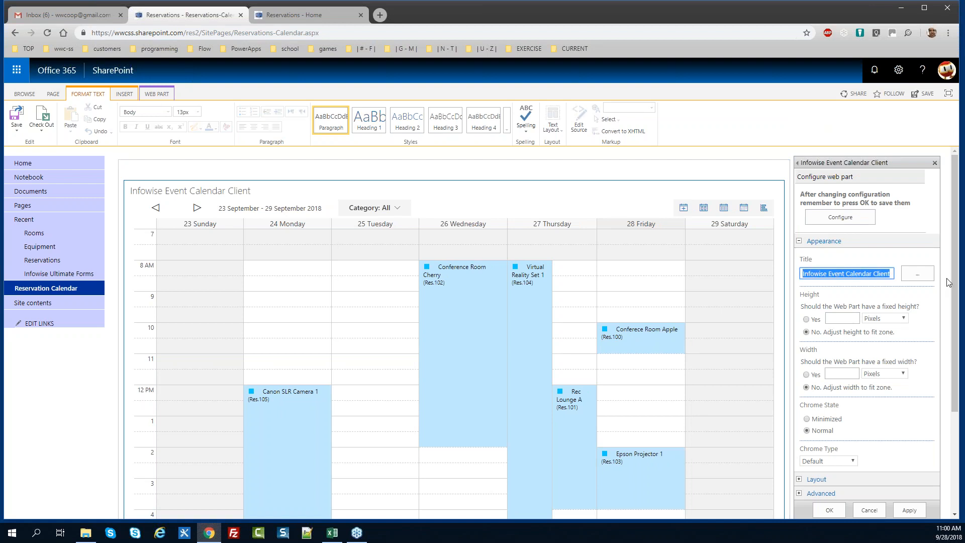
pyautogui.press('BackSpace')
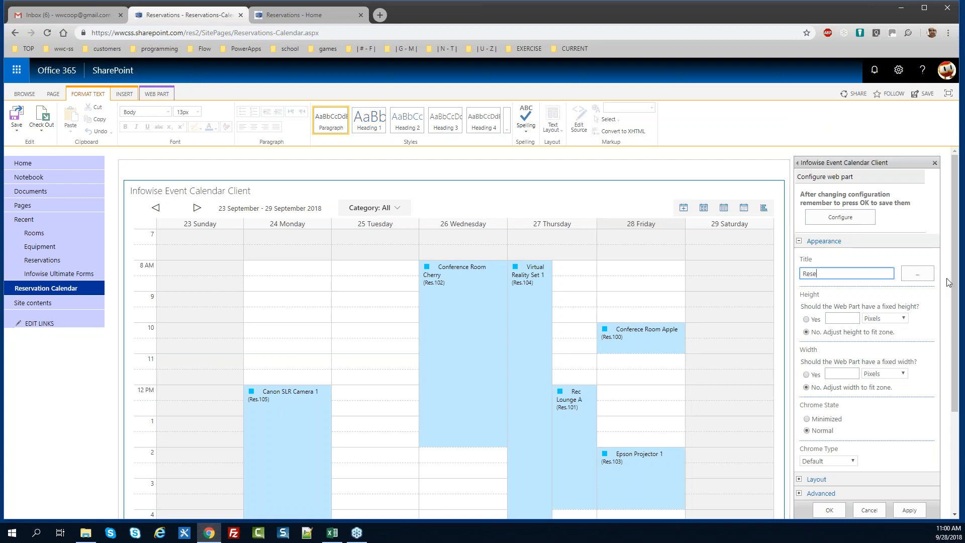
pyautogui.write('Reservations Calendar')
pyautogui.moveTo(954, 283); pyautogui.dragTo(954, 355)
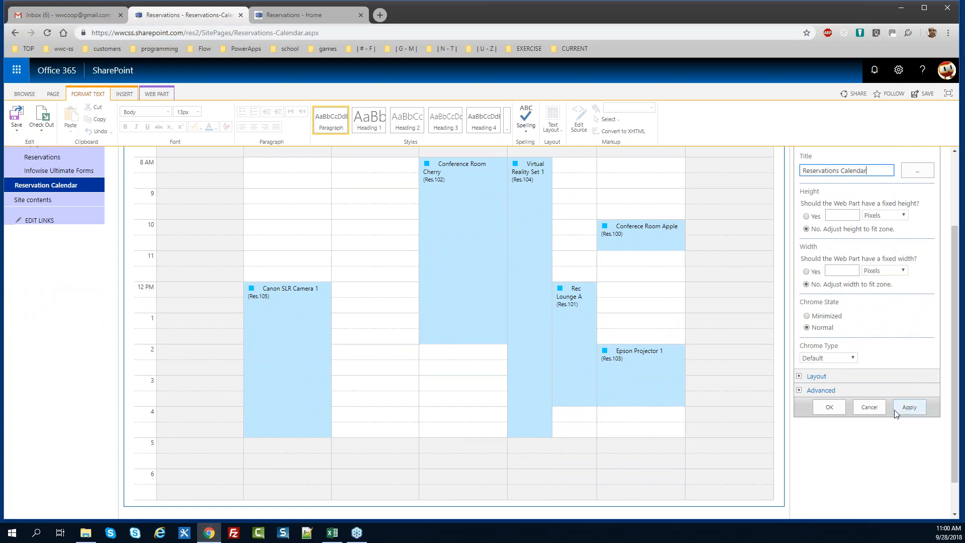
pyautogui.click(832, 411)
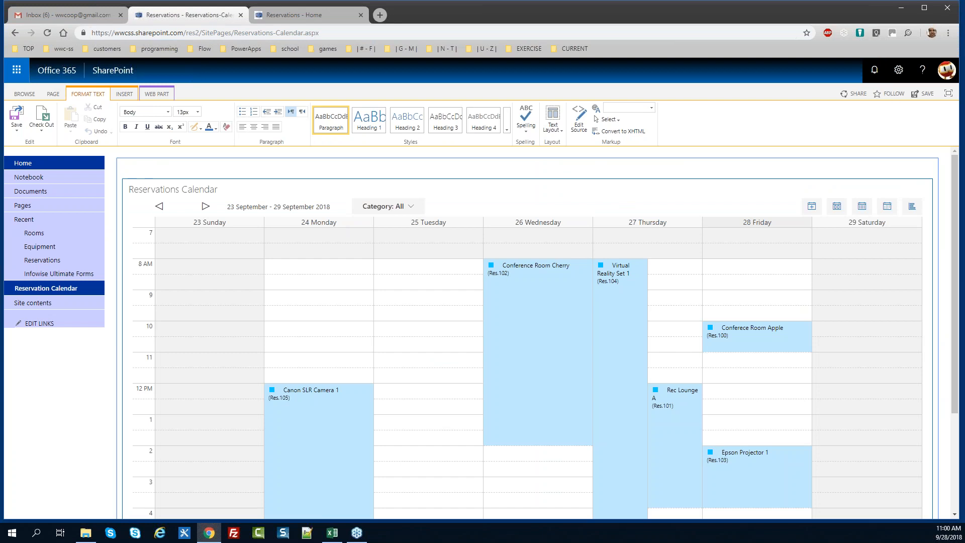
# Save the edited calendar page and scroll back up to the calendar
pyautogui.click(16, 117)
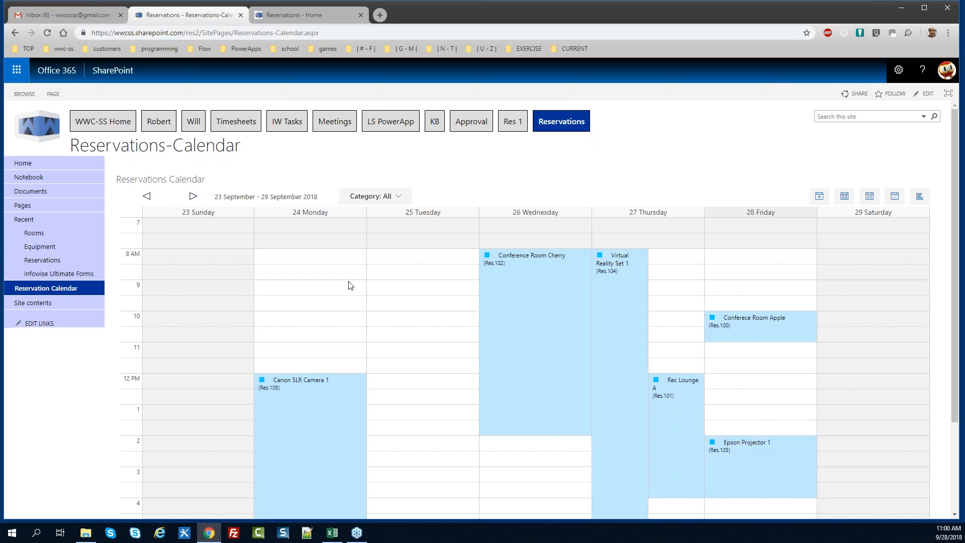
pyautogui.moveTo(953, 267); pyautogui.dragTo(960, 324)
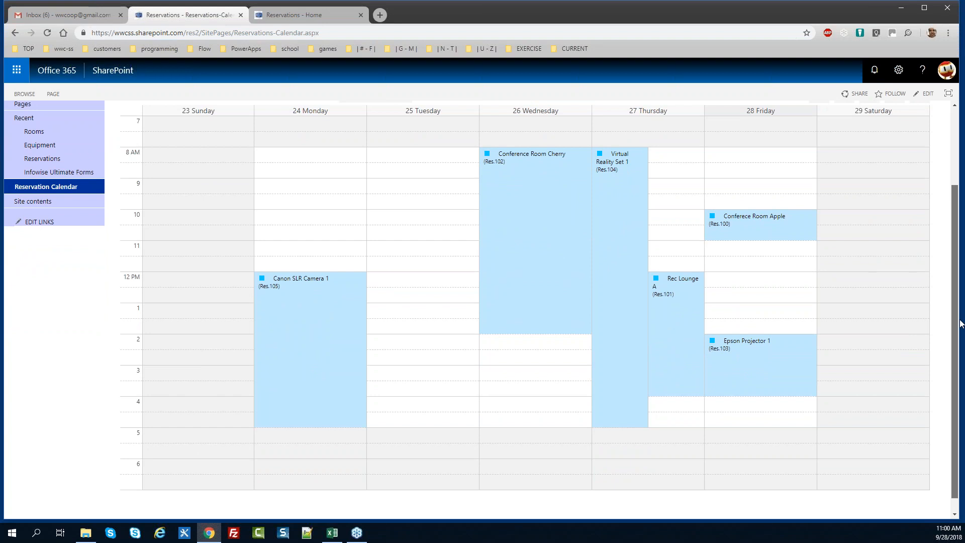
pyautogui.scroll(2, 741, 288)
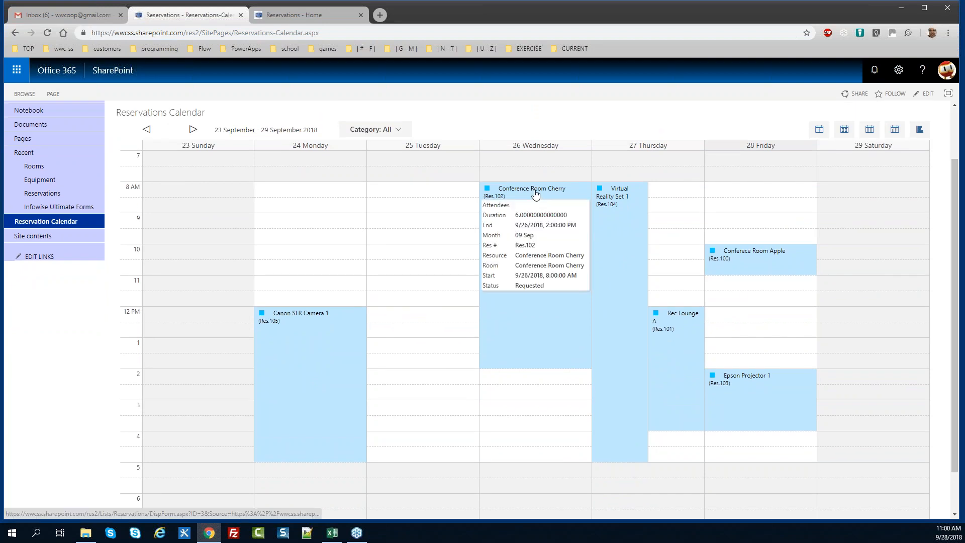
pyautogui.moveTo(305, 314)
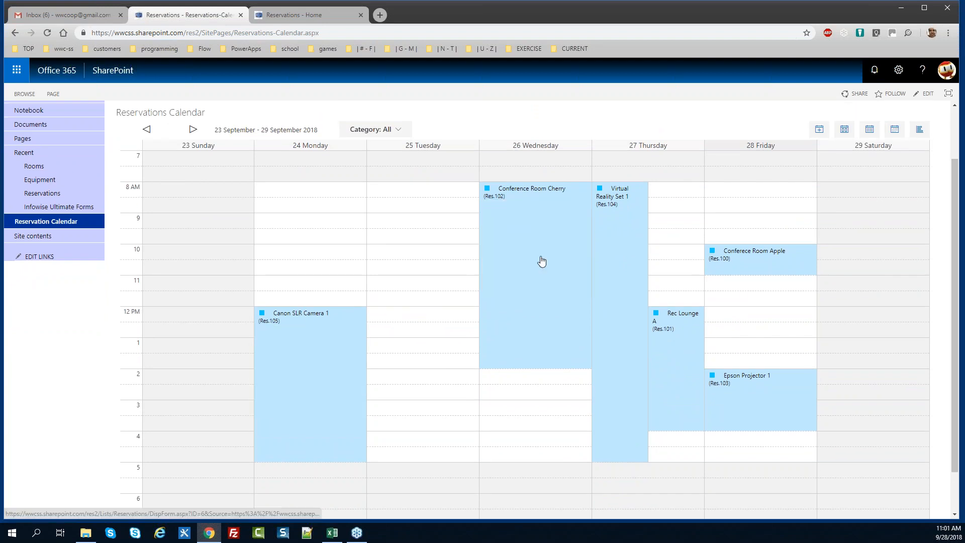
pyautogui.moveTo(741, 377)
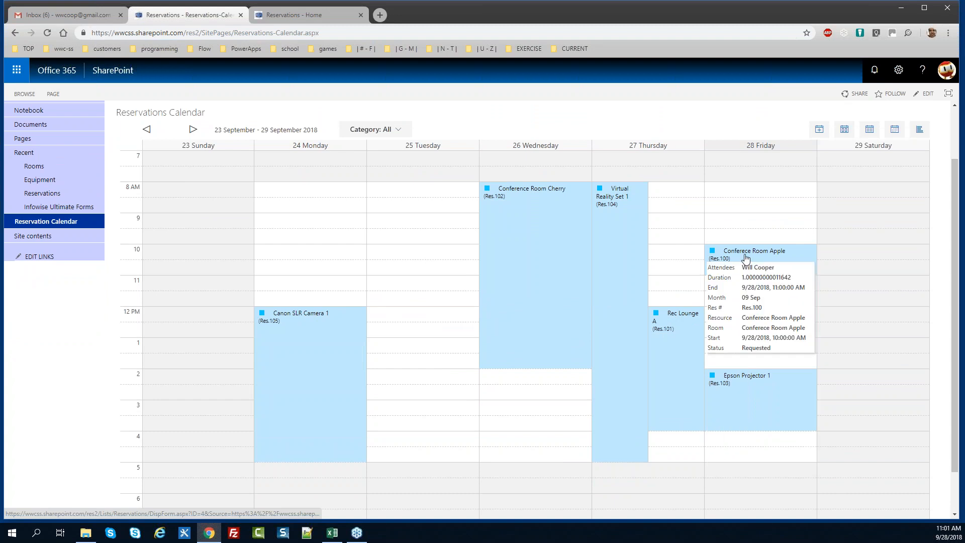
pyautogui.scroll(2, 956, 268)
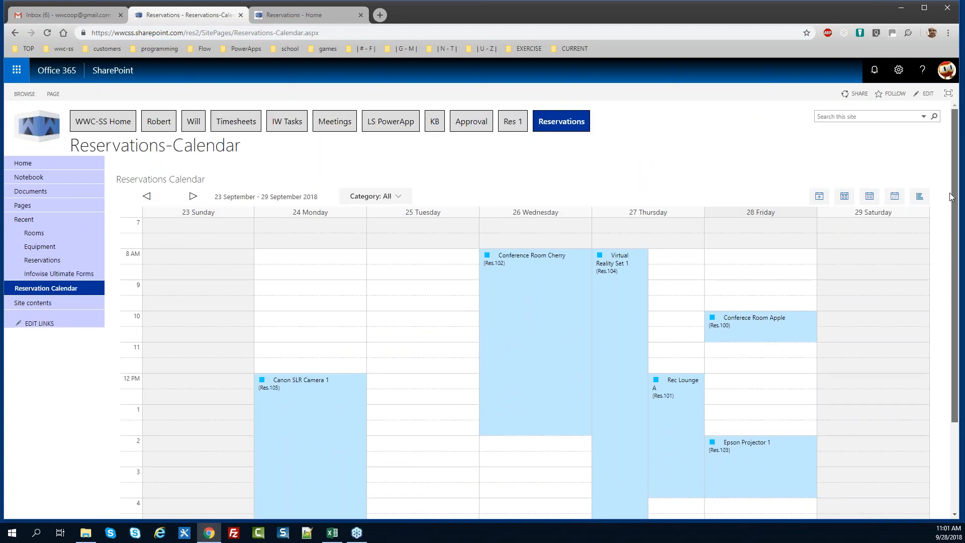
# Filter the calendar to equipment reservations, then to room reservations
pyautogui.click(402, 198)
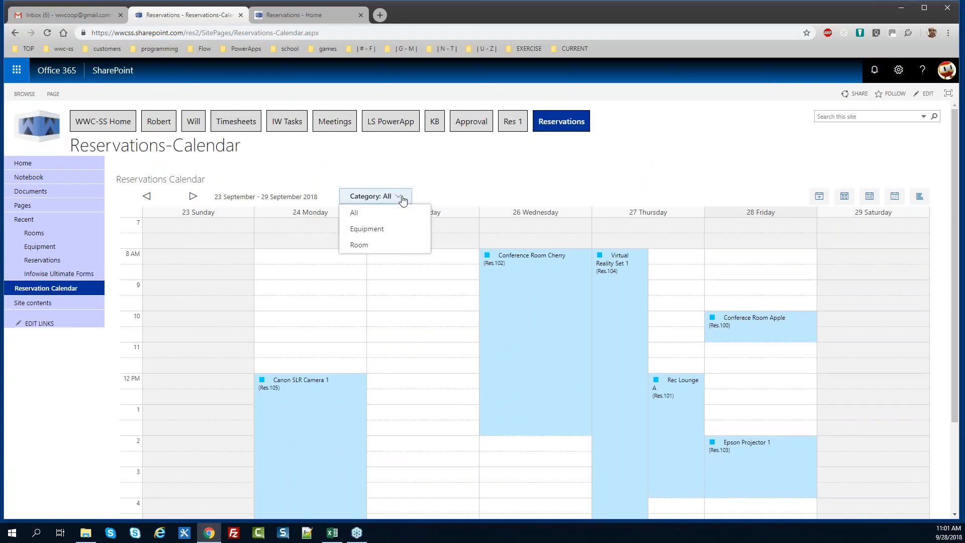
pyautogui.click(401, 228)
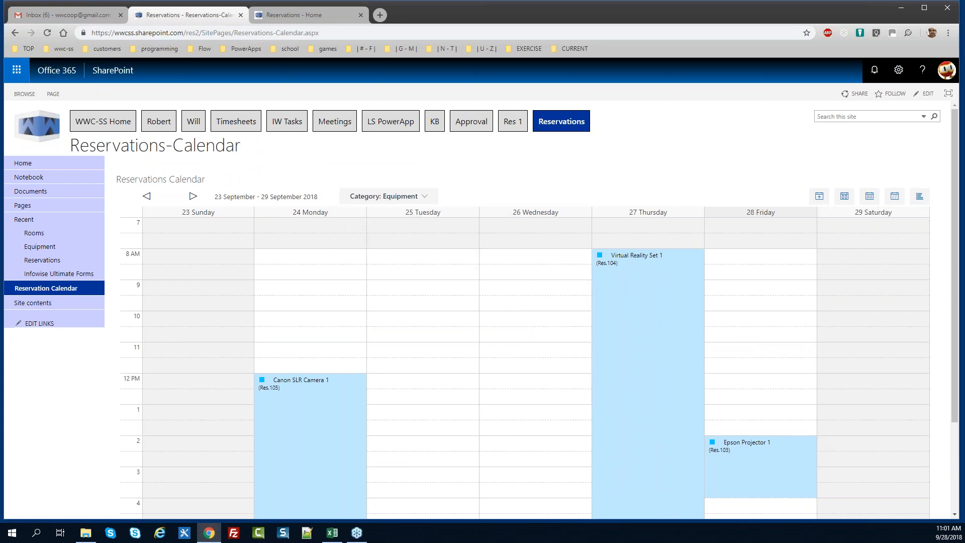
pyautogui.click(424, 196)
pyautogui.click(387, 245)
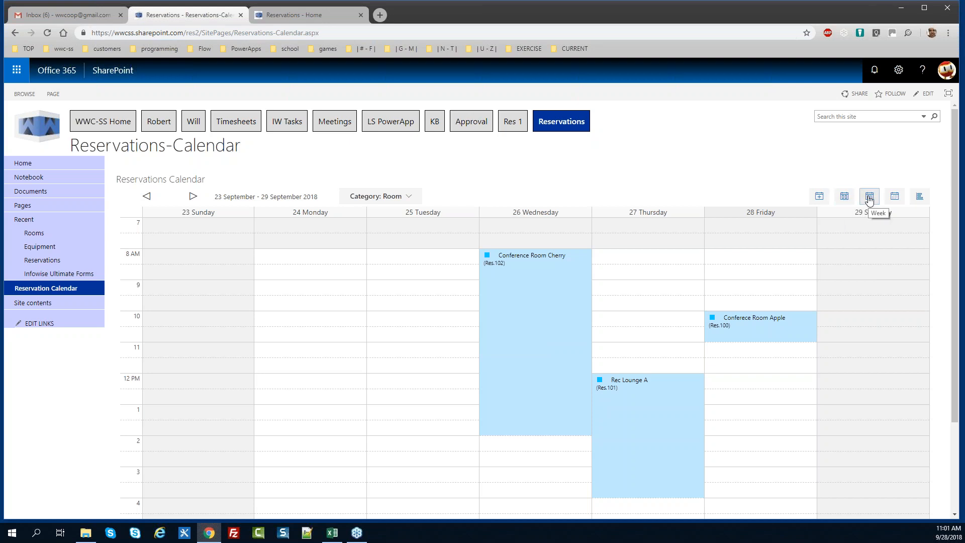
# Switch through month and day views to the 23–29 September 2018 week view
pyautogui.click(895, 198)
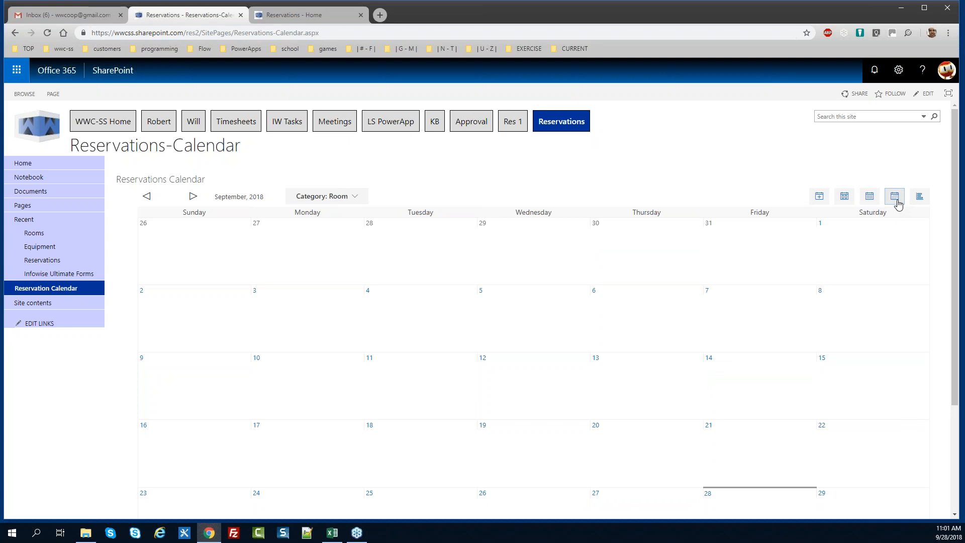
pyautogui.moveTo(957, 214); pyautogui.dragTo(927, 210)
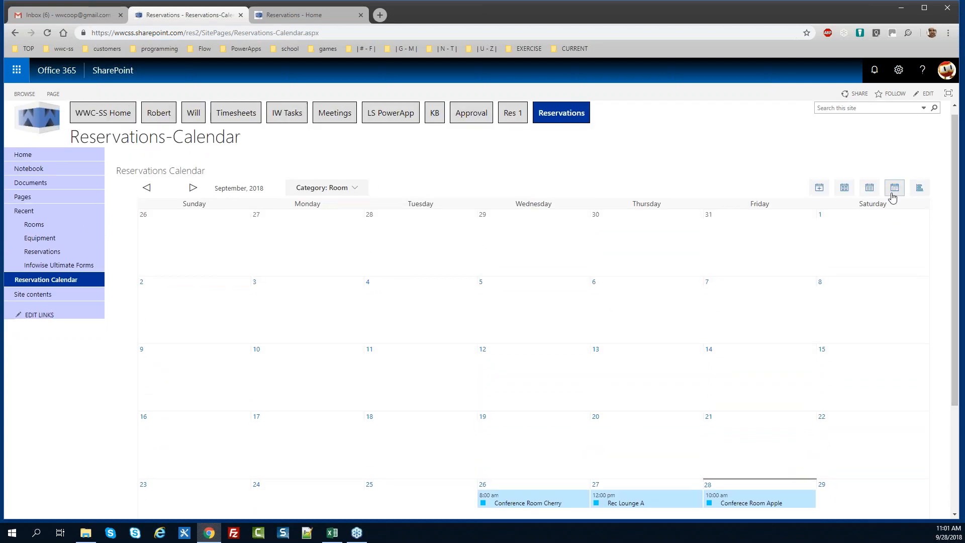
pyautogui.click(844, 193)
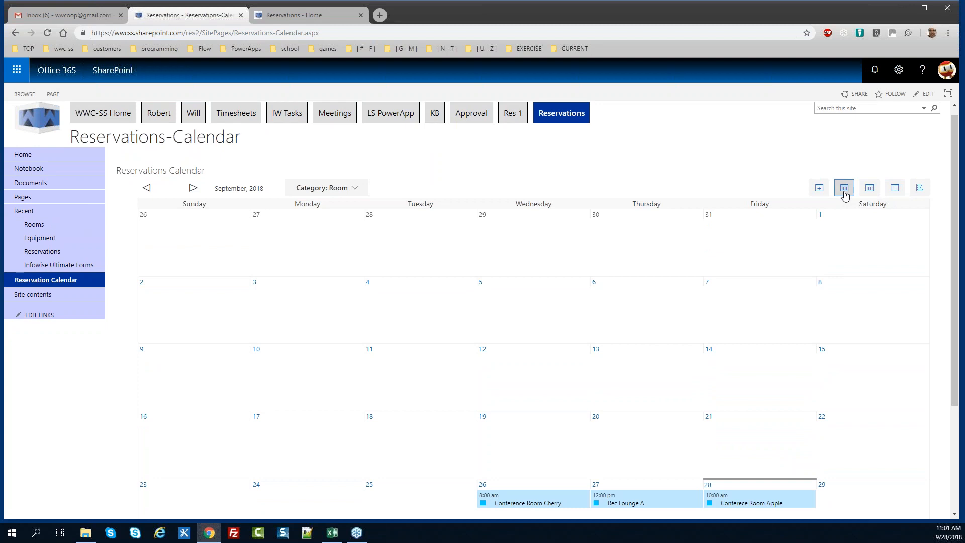
pyautogui.click(870, 190)
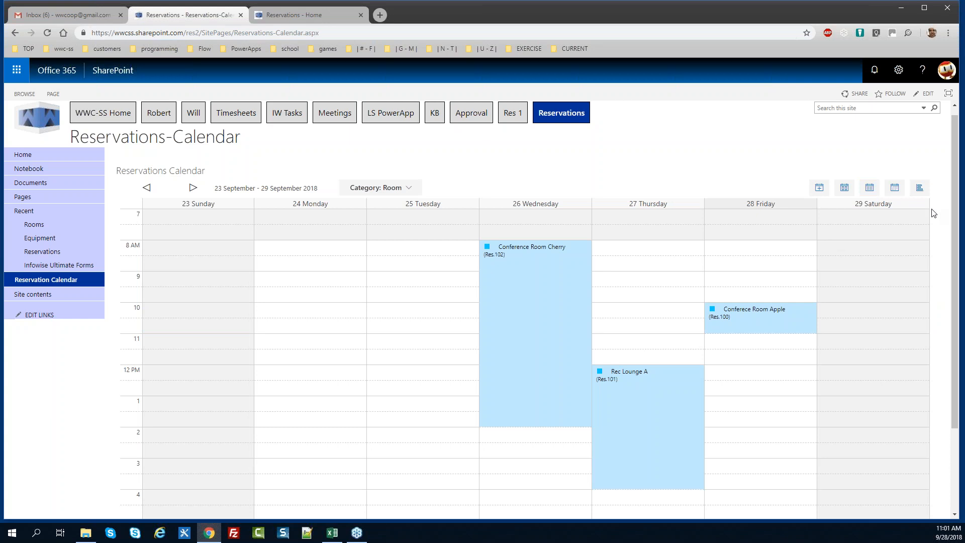
pyautogui.scroll(1, 941, 223)
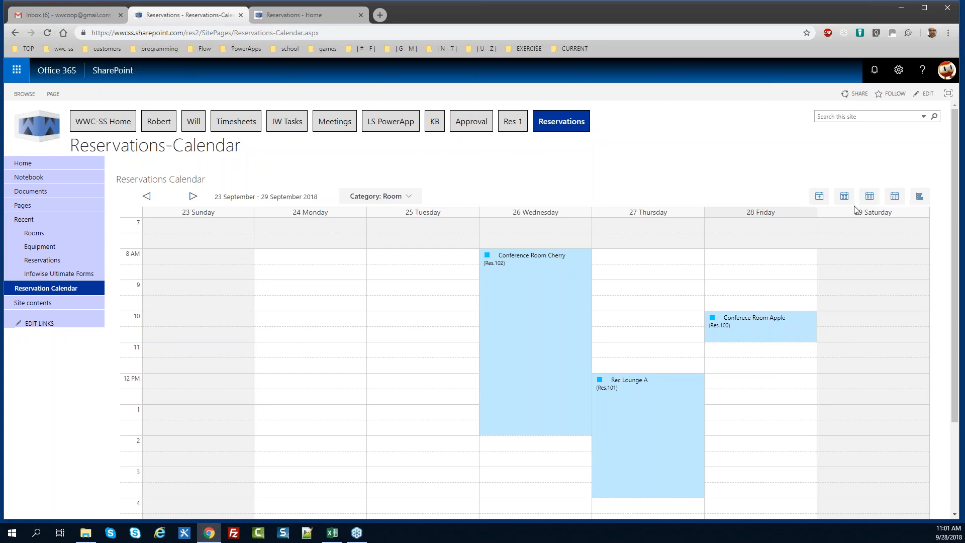
# Insert the Reservations list web part on the site home page
pyautogui.click(42, 261)
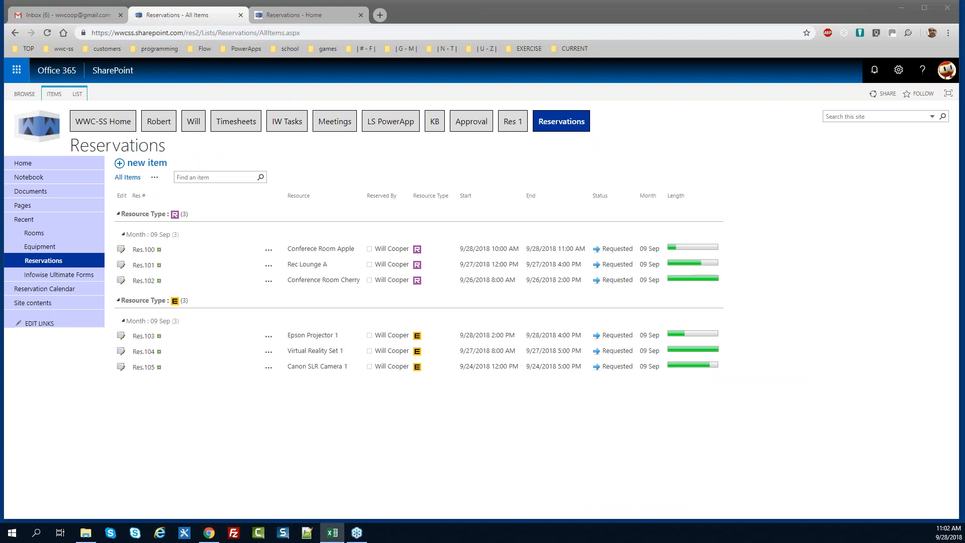
pyautogui.click(30, 167)
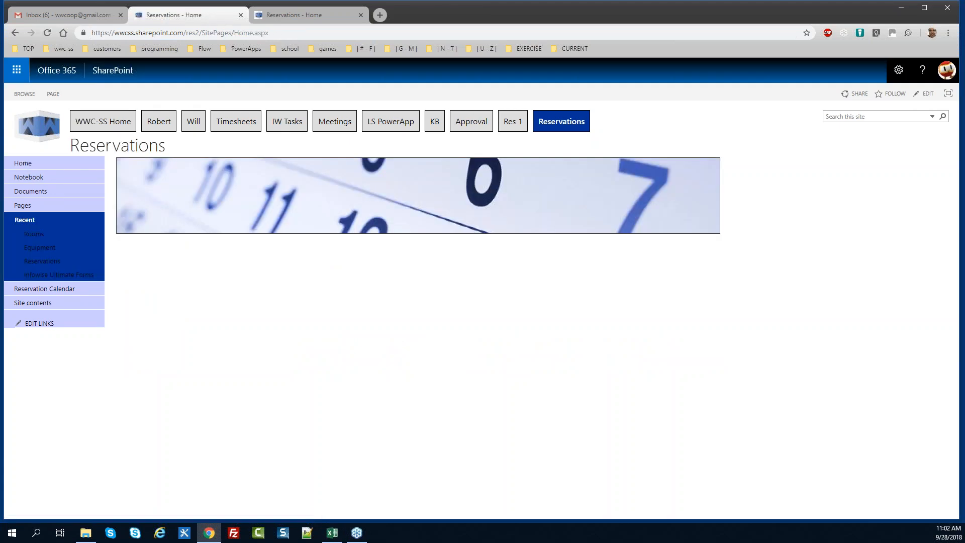
pyautogui.click(52, 94)
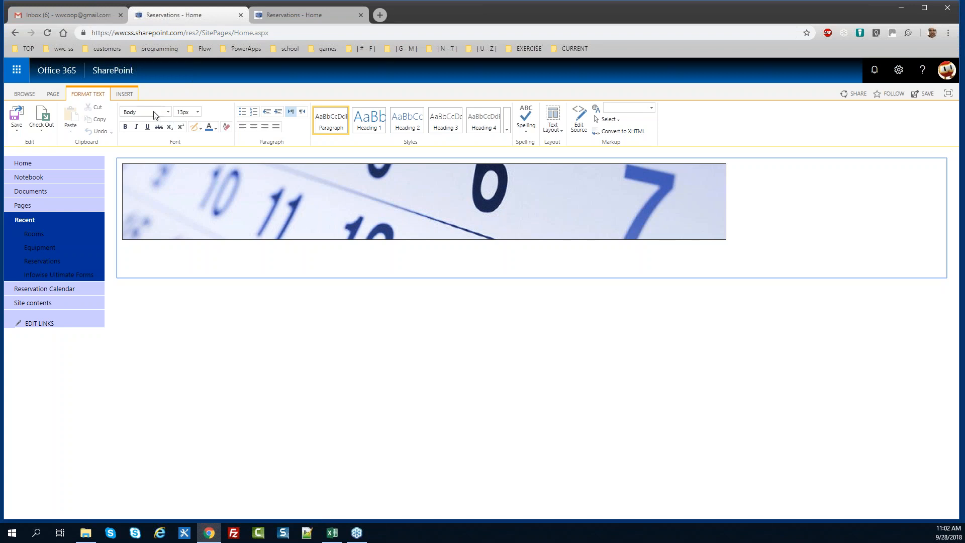
pyautogui.click(124, 94)
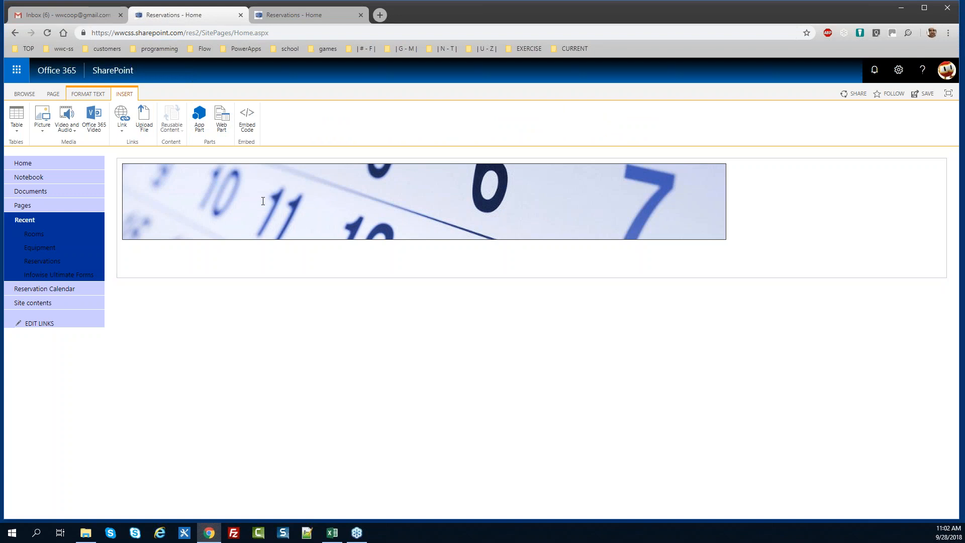
pyautogui.click(222, 119)
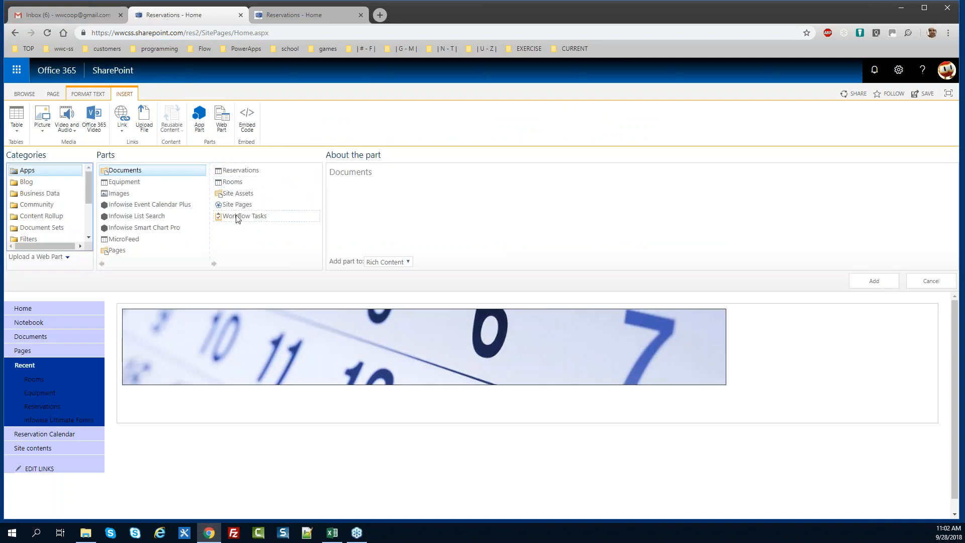
pyautogui.click(239, 175)
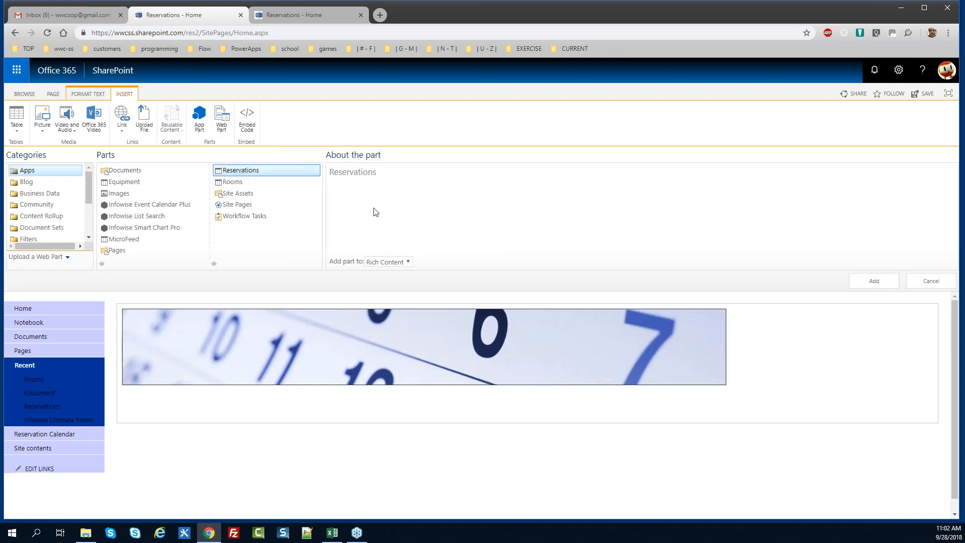
pyautogui.click(859, 280)
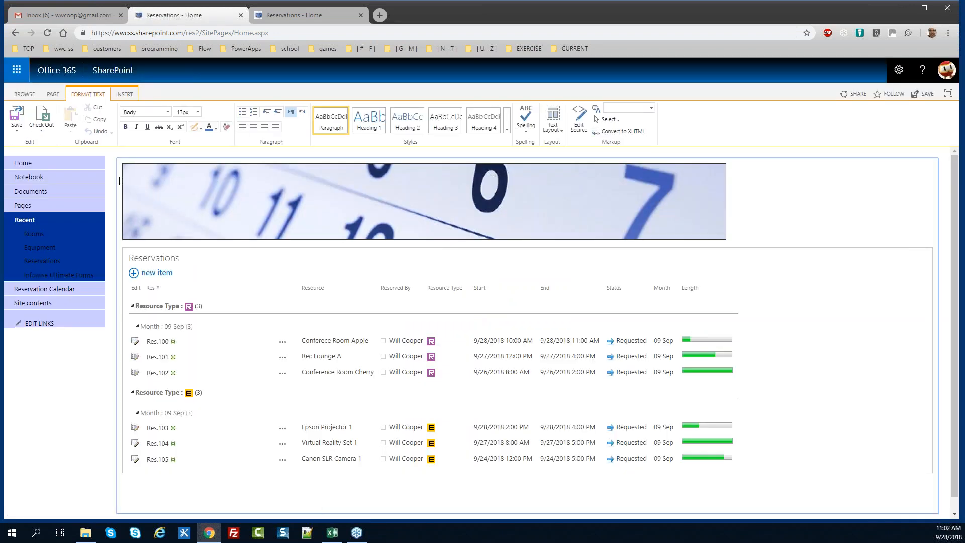
# Save the home page and compare it with the other site's home page
pyautogui.click(19, 120)
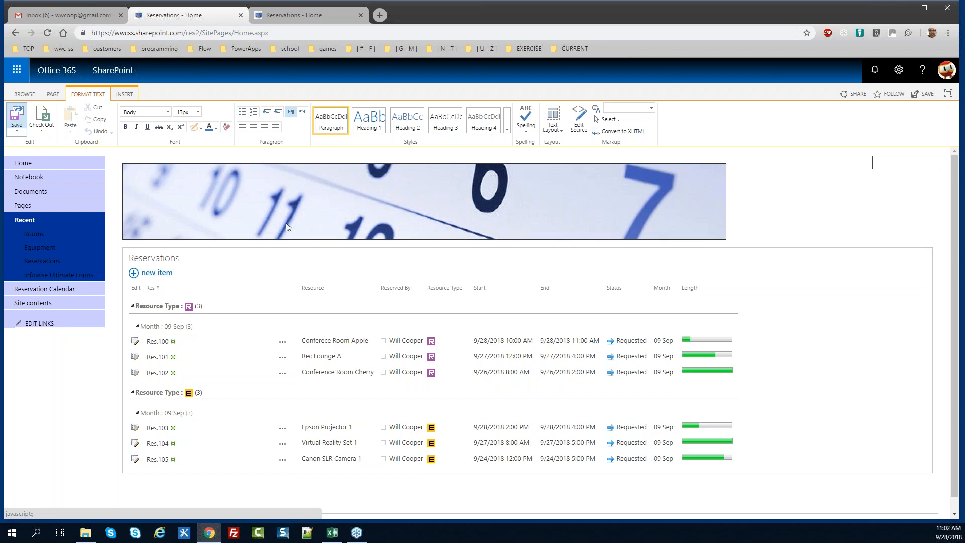
pyautogui.click(288, 16)
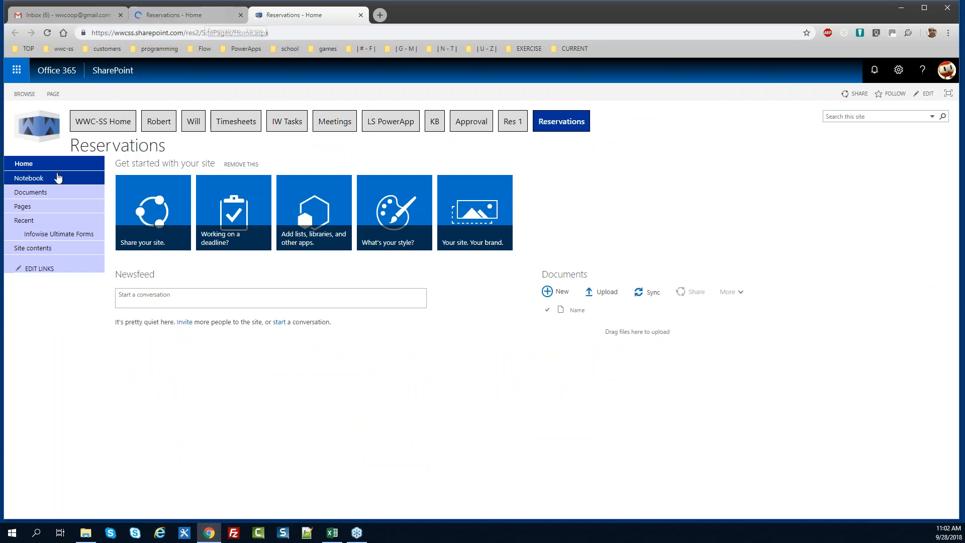
pyautogui.click(187, 16)
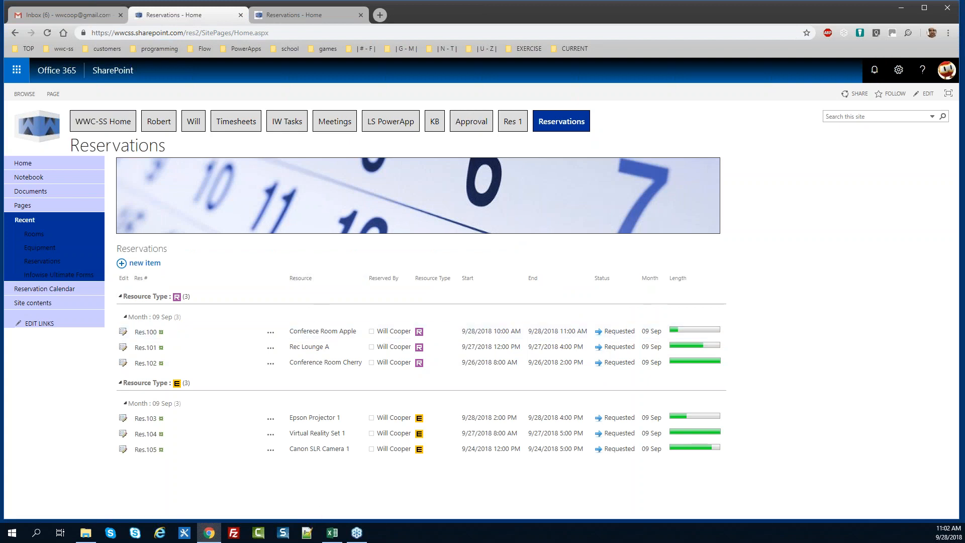
pyautogui.hotkey('alt', 'Tab')
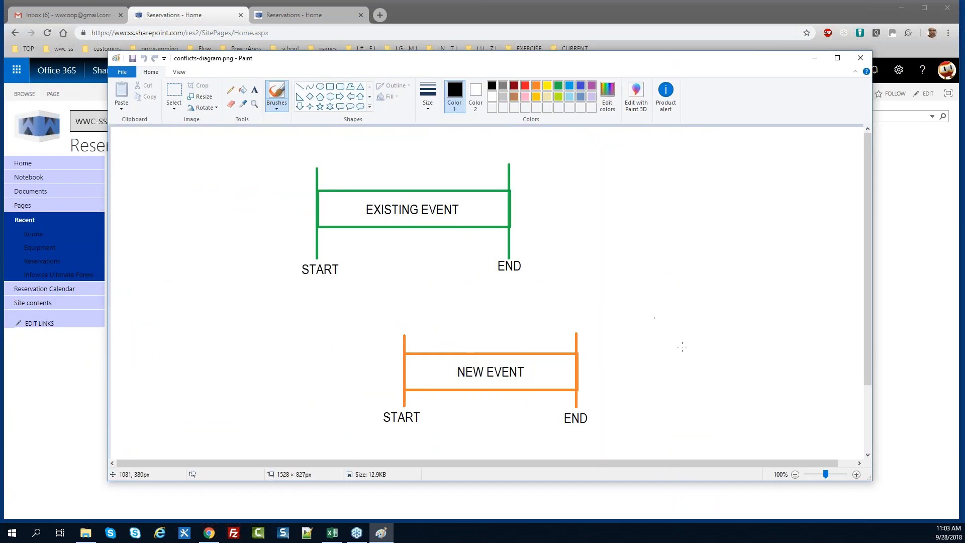
# Narrow the Paint window showing conflicts-diagram.png and pick the Select tool
pyautogui.moveTo(871, 480); pyautogui.dragTo(672, 483)
pyautogui.moveTo(690, 488); pyautogui.dragTo(715, 493)
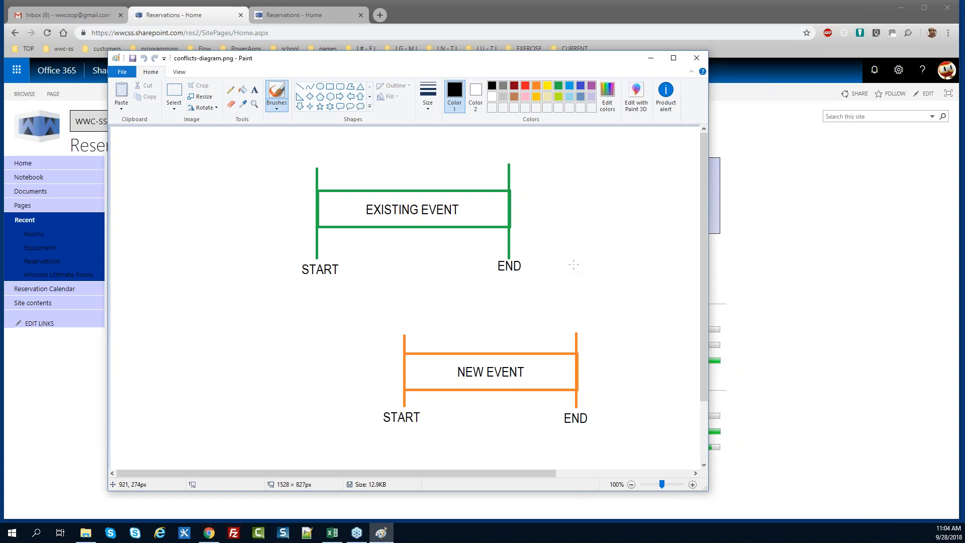
pyautogui.click(179, 94)
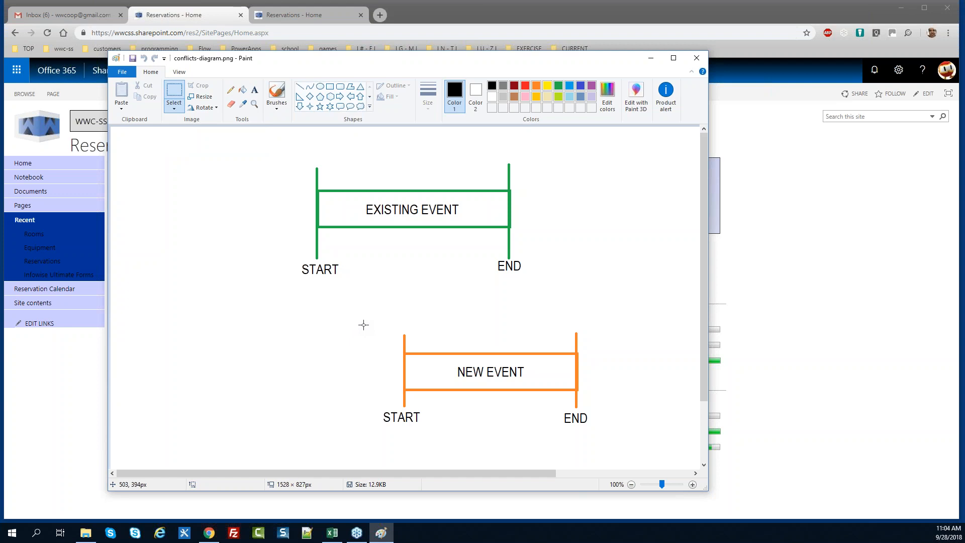
# Select the orange NEW EVENT bar and move it to several overlap positions against EXISTING EVENT
pyautogui.moveTo(363, 324); pyautogui.dragTo(602, 436)
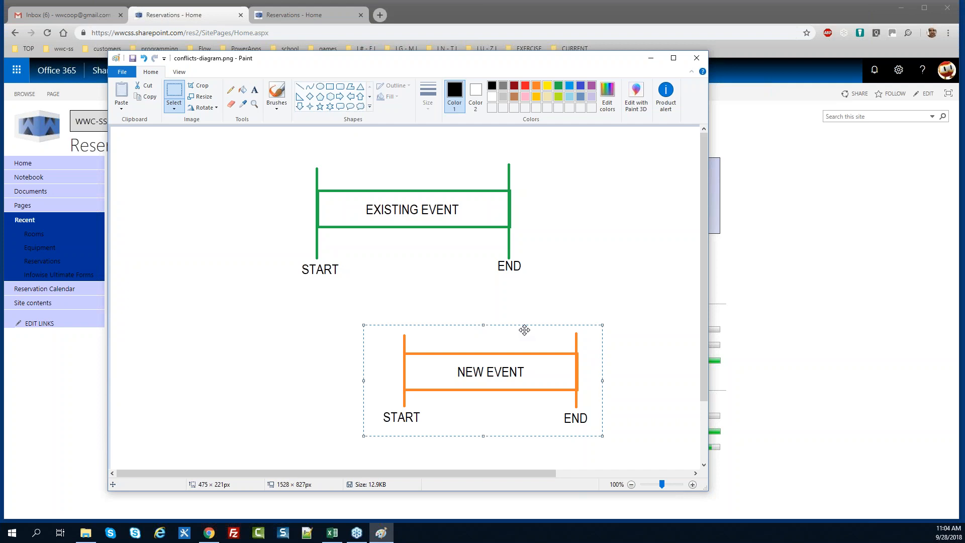
pyautogui.moveTo(526, 332)
pyautogui.mouseDown()
pyautogui.moveTo(344, 310)
pyautogui.moveTo(381, 306)
pyautogui.moveTo(391, 314)
pyautogui.mouseUp()
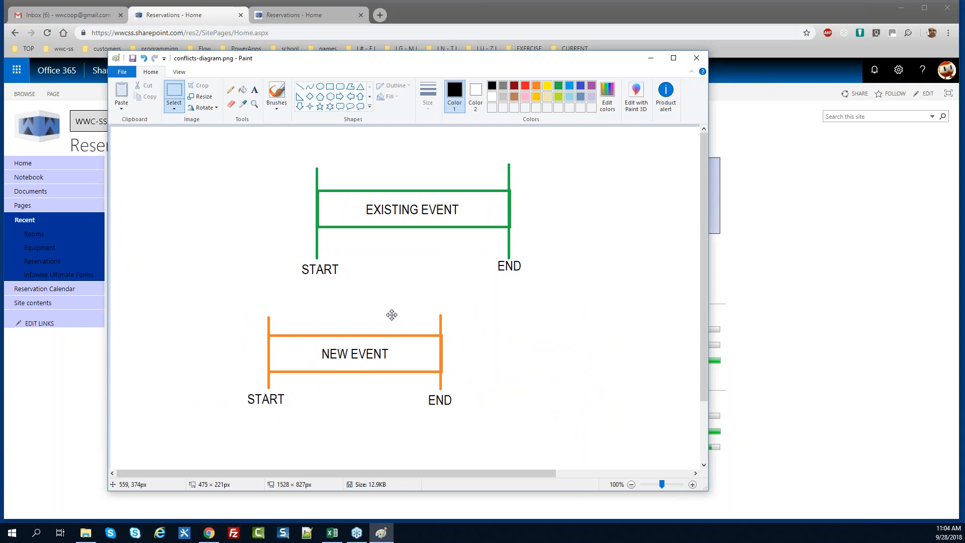
pyautogui.moveTo(391, 314); pyautogui.dragTo(495, 284)
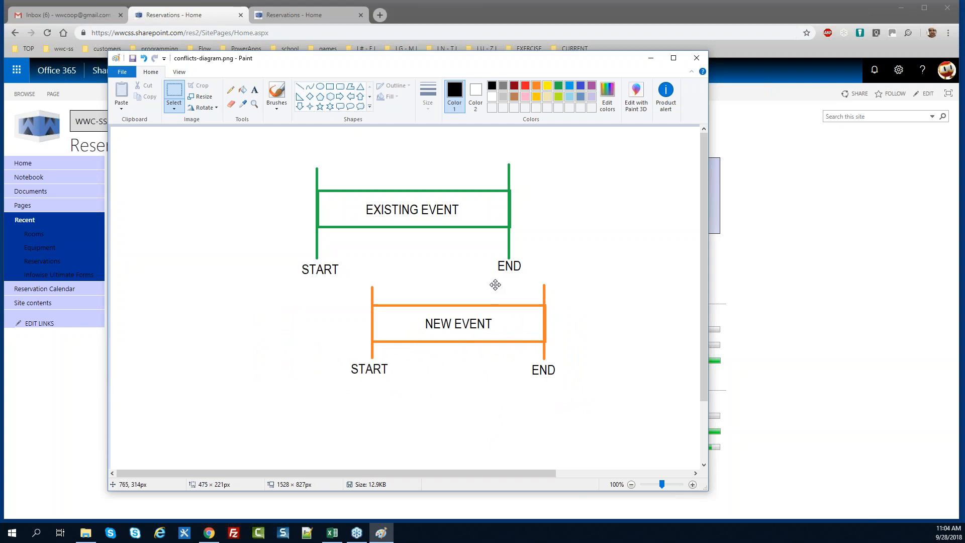
pyautogui.moveTo(494, 284); pyautogui.dragTo(529, 290)
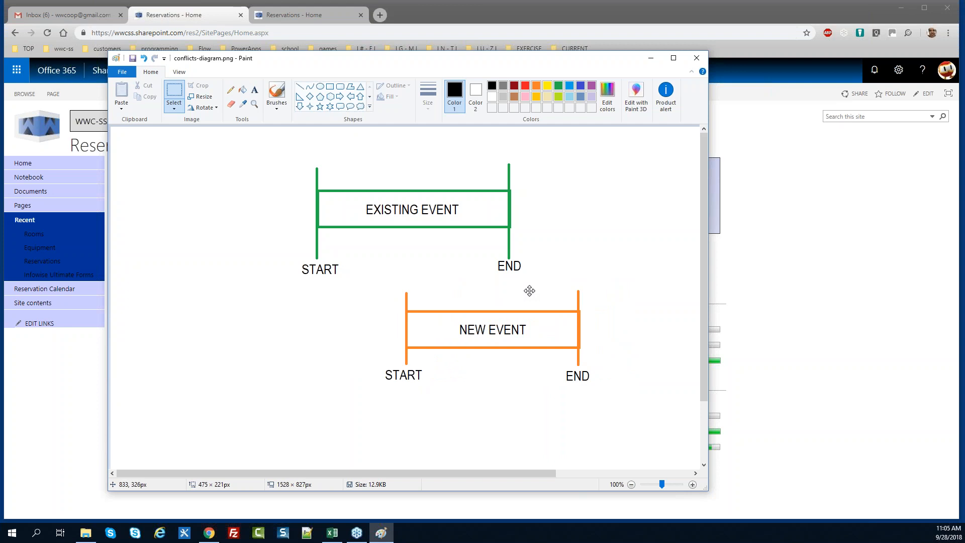
pyautogui.moveTo(529, 291)
pyautogui.mouseDown()
pyautogui.moveTo(383, 310)
pyautogui.moveTo(275, 305)
pyautogui.moveTo(266, 286)
pyautogui.moveTo(351, 295)
pyautogui.moveTo(314, 297)
pyautogui.moveTo(527, 294)
pyautogui.mouseUp()
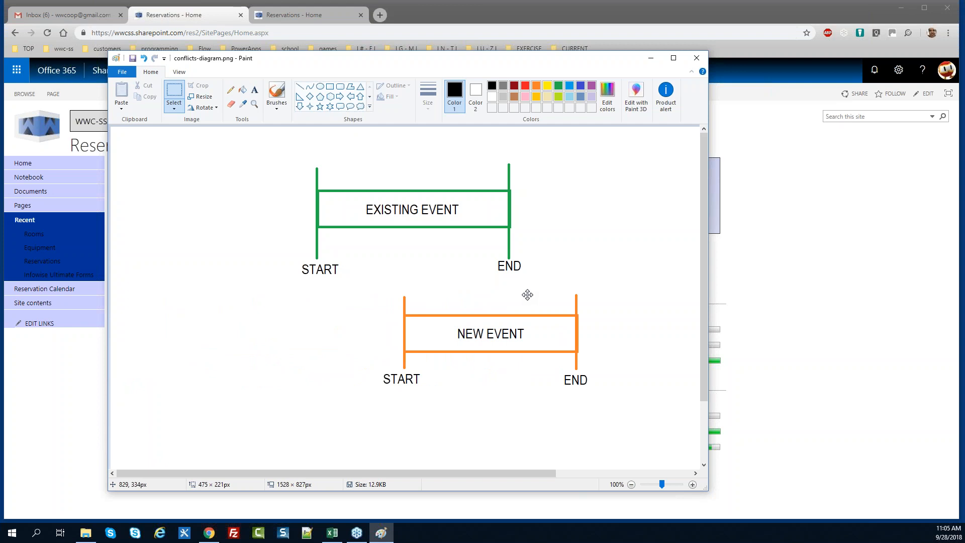
pyautogui.moveTo(528, 290); pyautogui.dragTo(541, 309)
pyautogui.moveTo(482, 314)
pyautogui.mouseDown()
pyautogui.moveTo(471, 321)
pyautogui.moveTo(648, 295)
pyautogui.moveTo(238, 302)
pyautogui.moveTo(348, 340)
pyautogui.moveTo(560, 326)
pyautogui.moveTo(561, 304)
pyautogui.moveTo(491, 331)
pyautogui.moveTo(479, 319)
pyautogui.mouseUp()
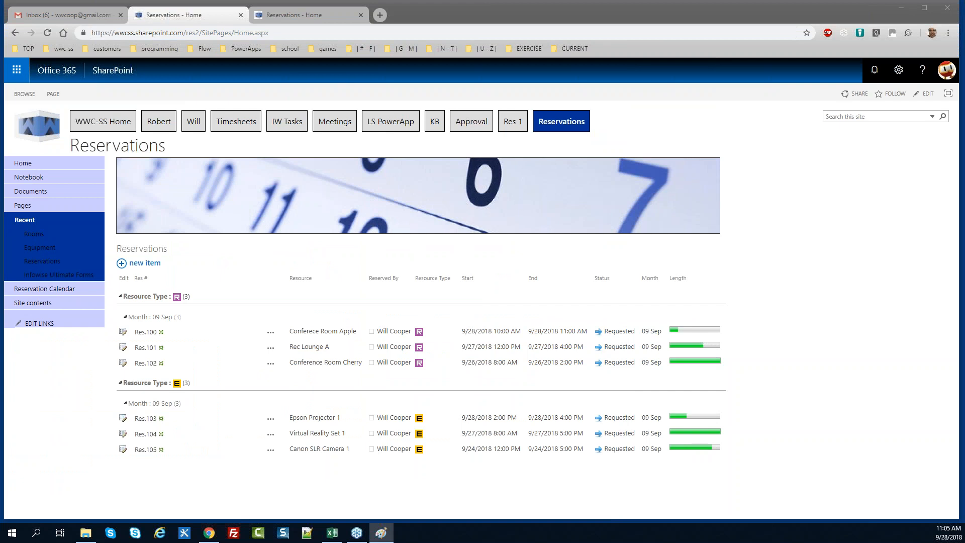
# Go to the Res 1 site's Reservations list and launch Infowise Design from the LIST ribbon
pyautogui.click(54, 95)
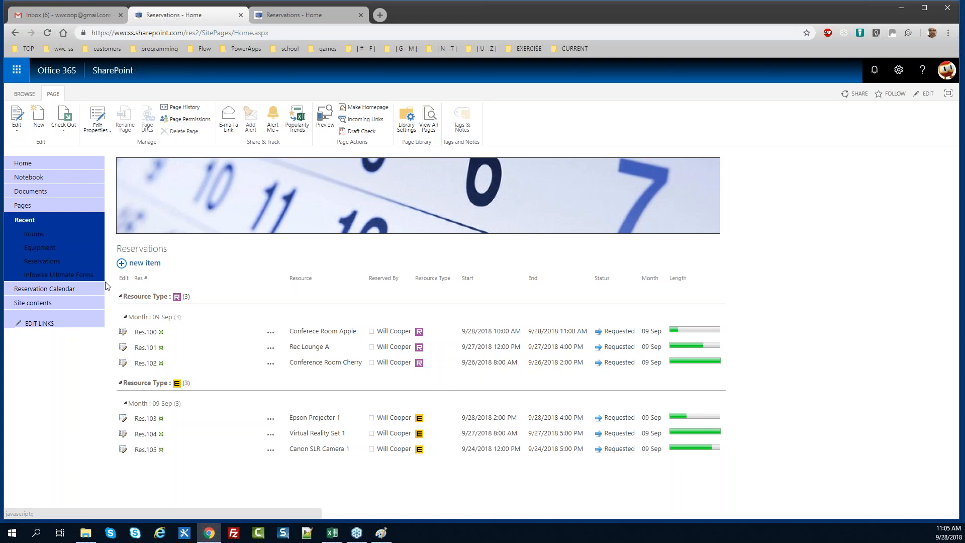
pyautogui.click(141, 249)
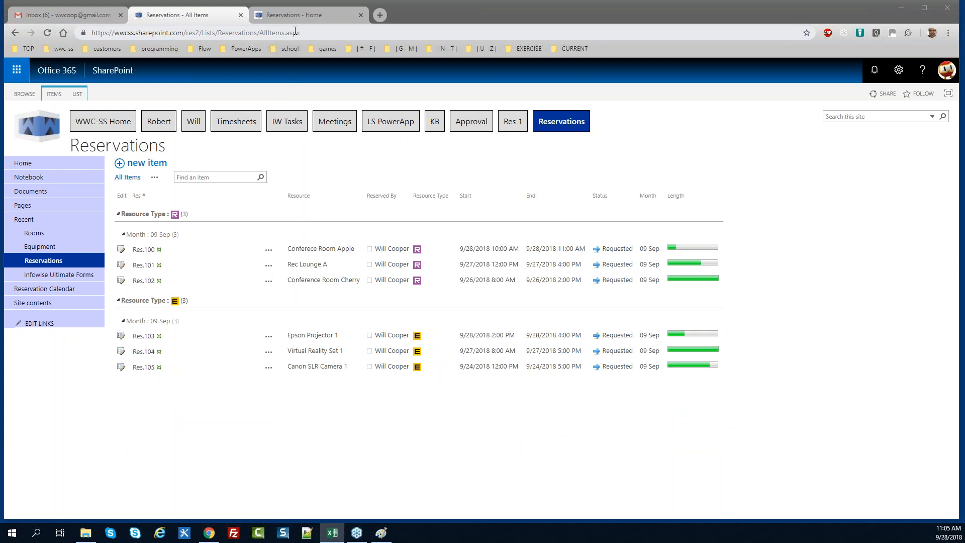
pyautogui.click(308, 16)
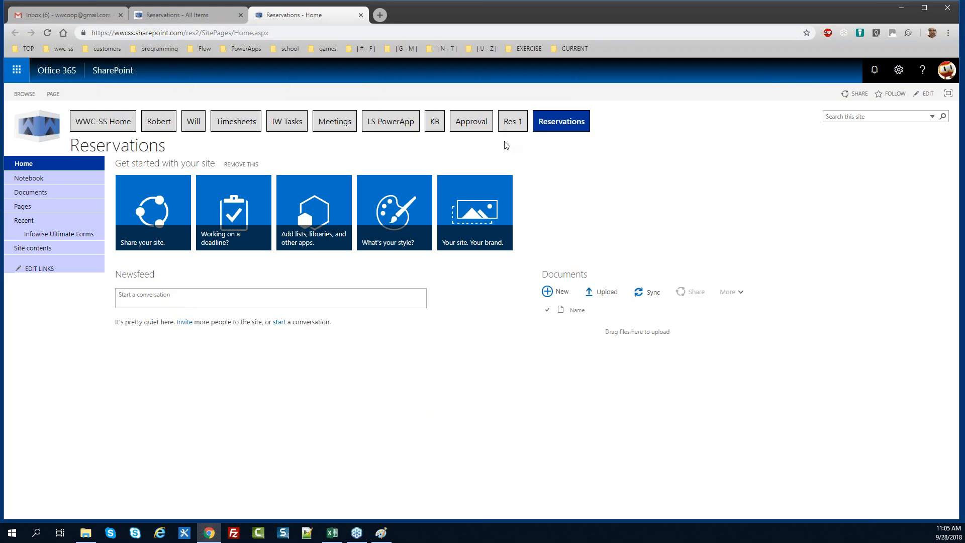
pyautogui.click(512, 123)
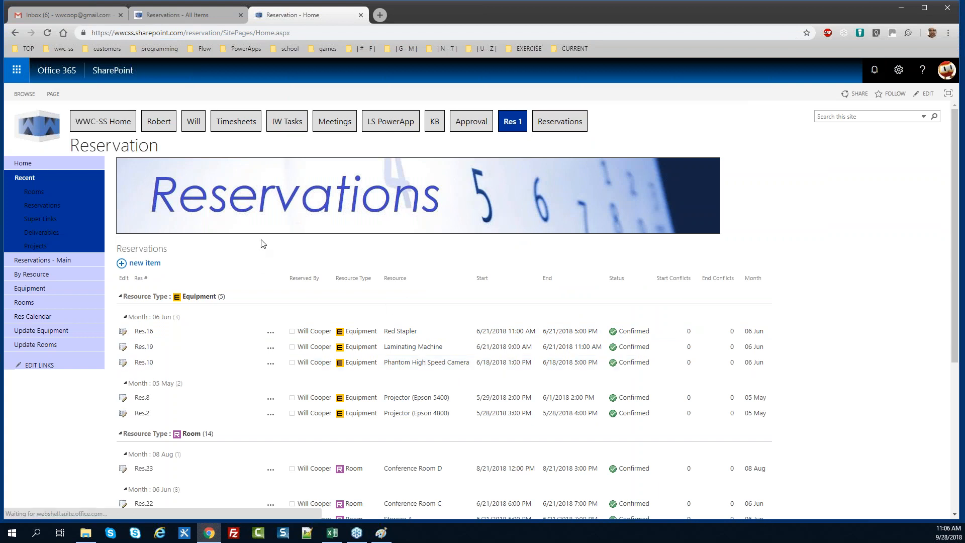
pyautogui.click(147, 250)
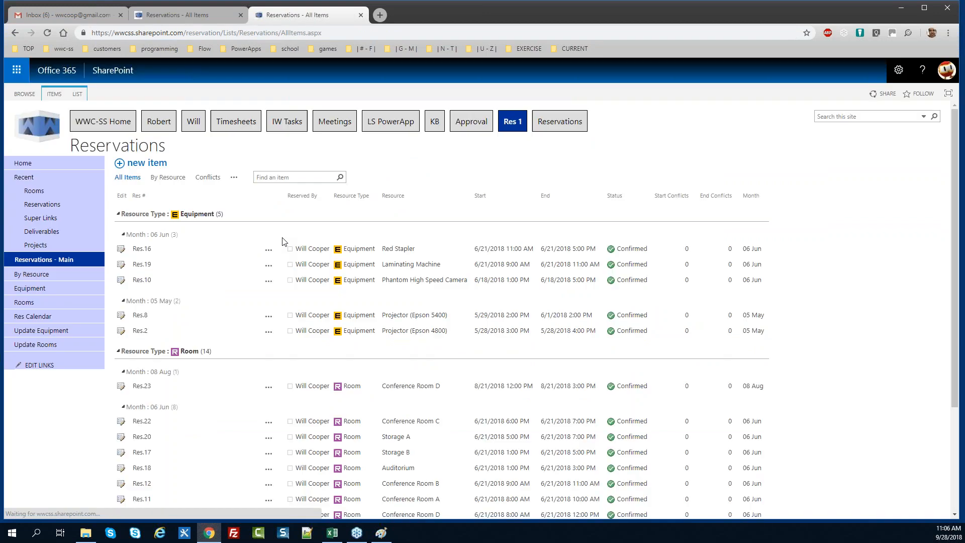
pyautogui.click(78, 94)
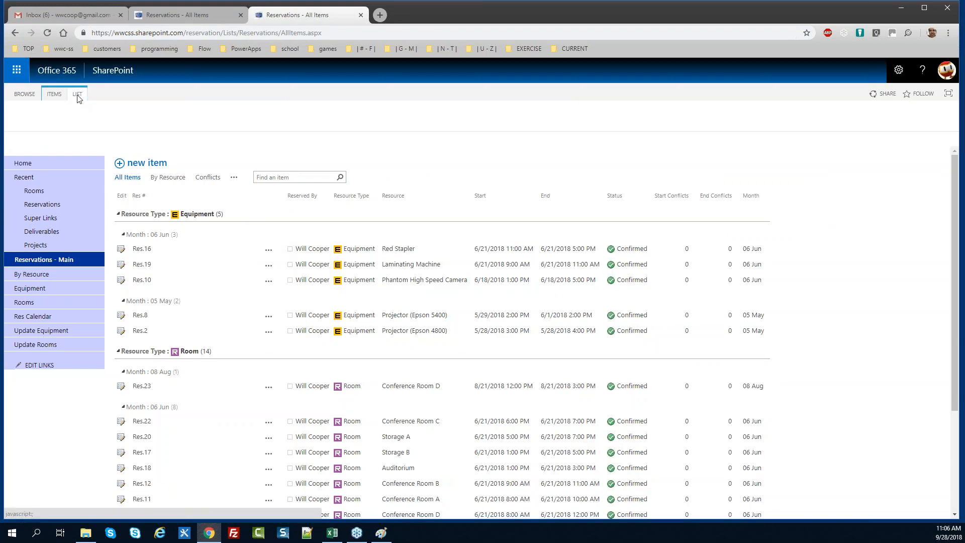
pyautogui.click(581, 121)
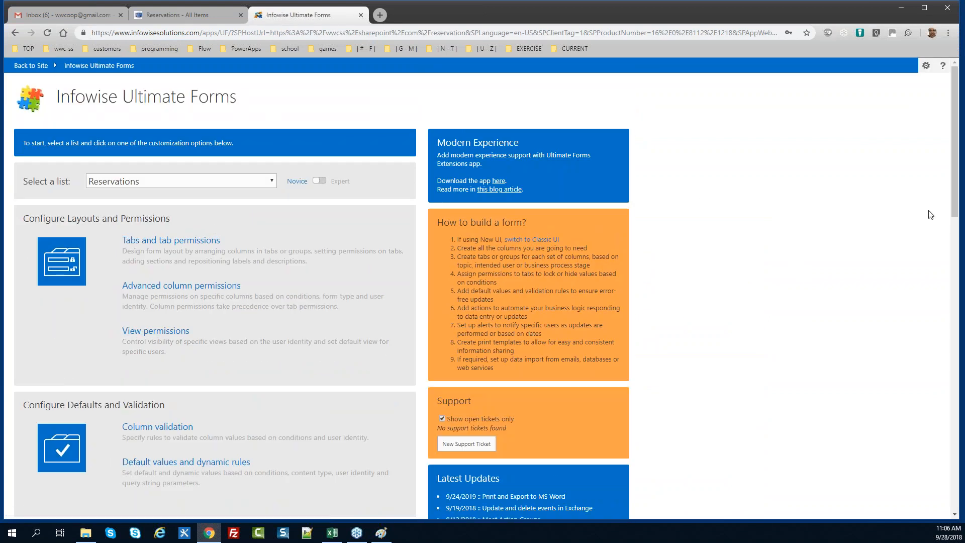
# Open the Reservations Actions page listing six actions, starting with Count Start Conflicts
pyautogui.moveTo(956, 205); pyautogui.dragTo(956, 291)
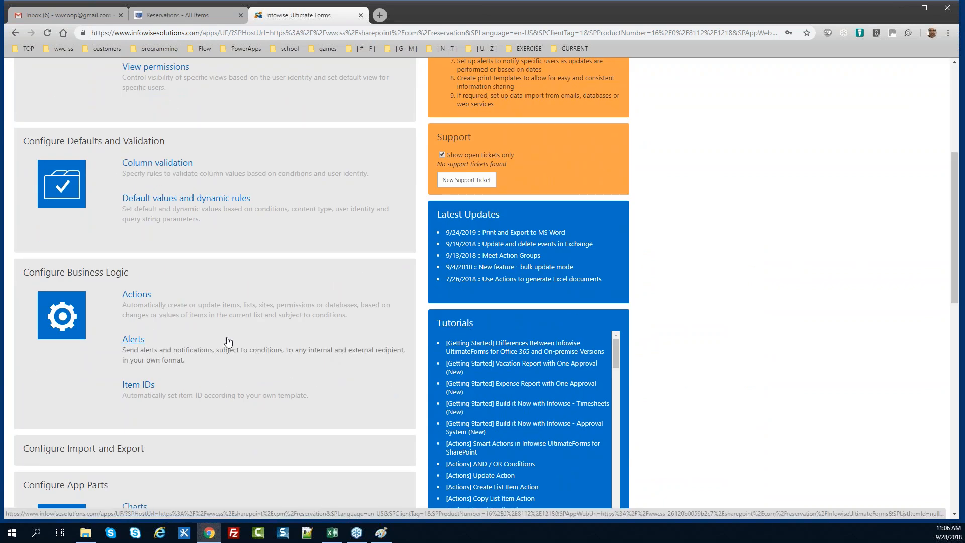
pyautogui.click(142, 298)
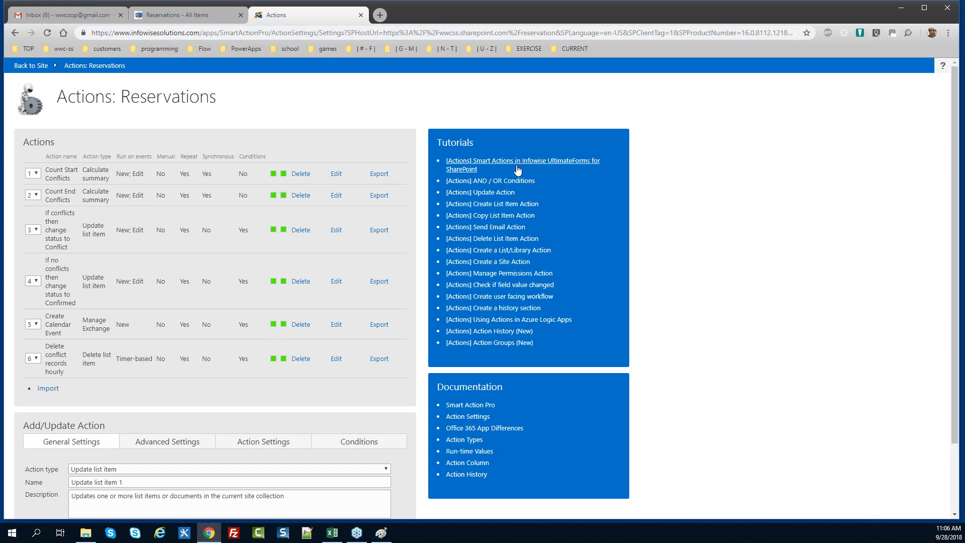
# Return to the second site's Reservations list and open its empty Infowise Actions page
pyautogui.click(181, 15)
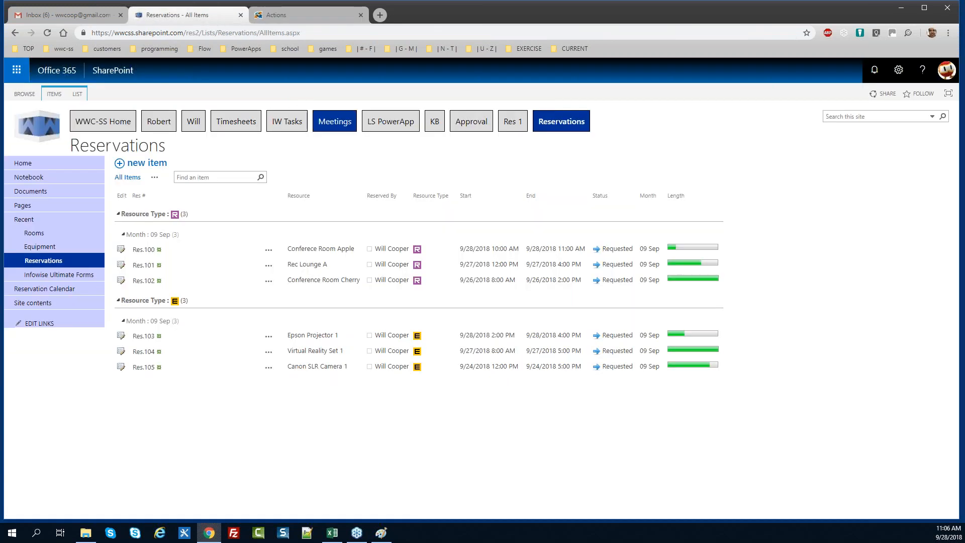
pyautogui.click(77, 94)
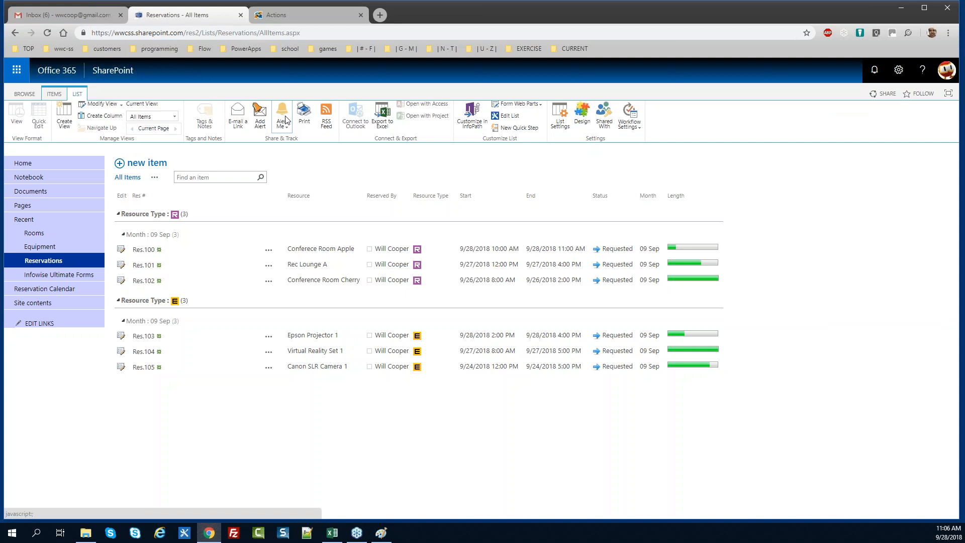
pyautogui.click(582, 123)
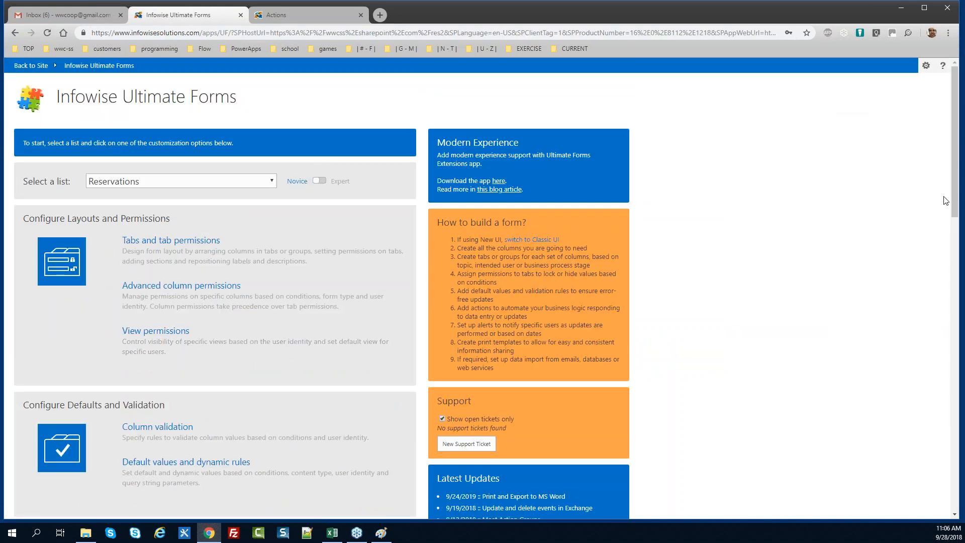
pyautogui.scroll(-6, 753, 251)
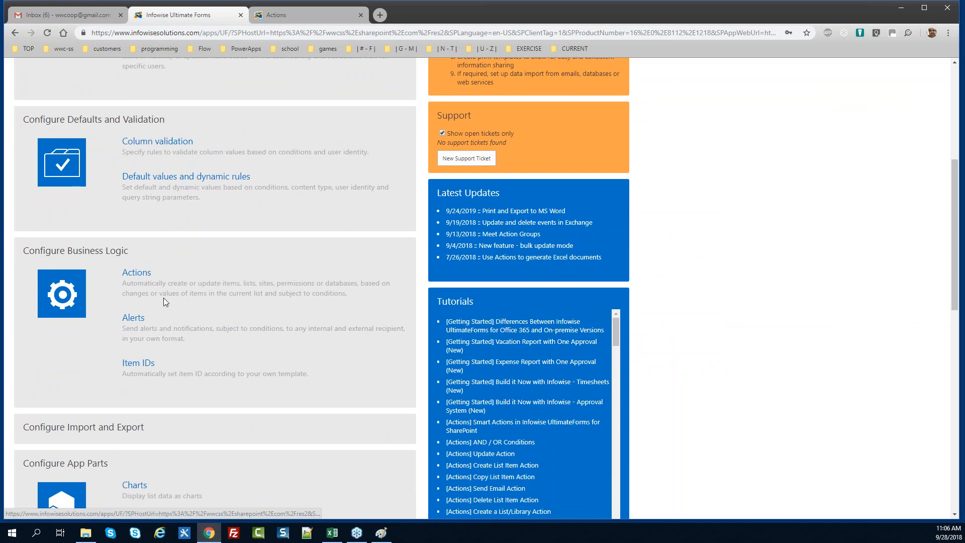
pyautogui.click(136, 274)
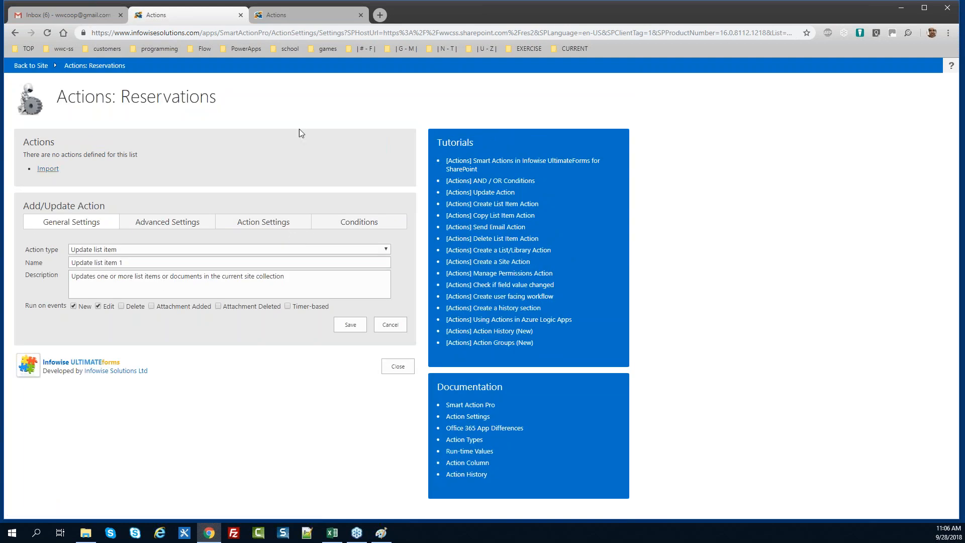
pyautogui.click(300, 16)
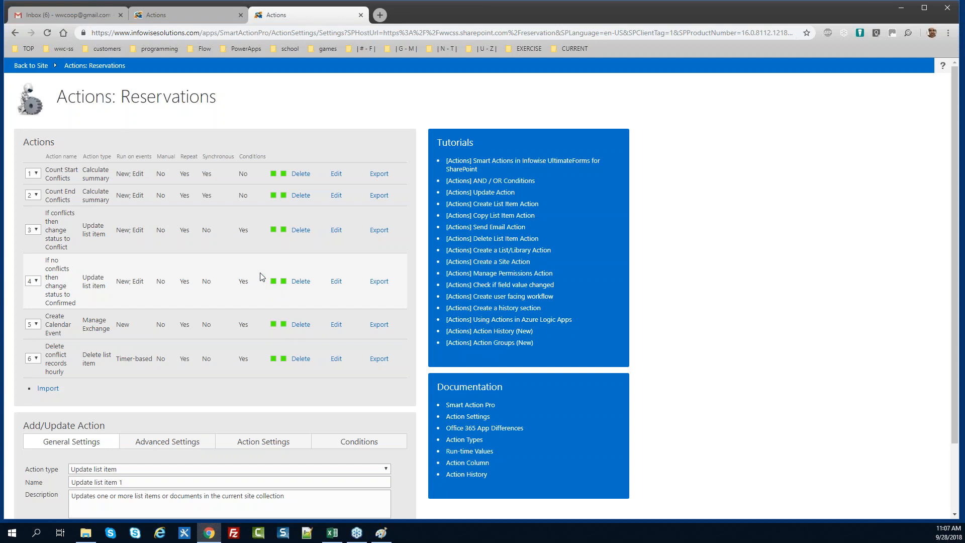
pyautogui.click(336, 174)
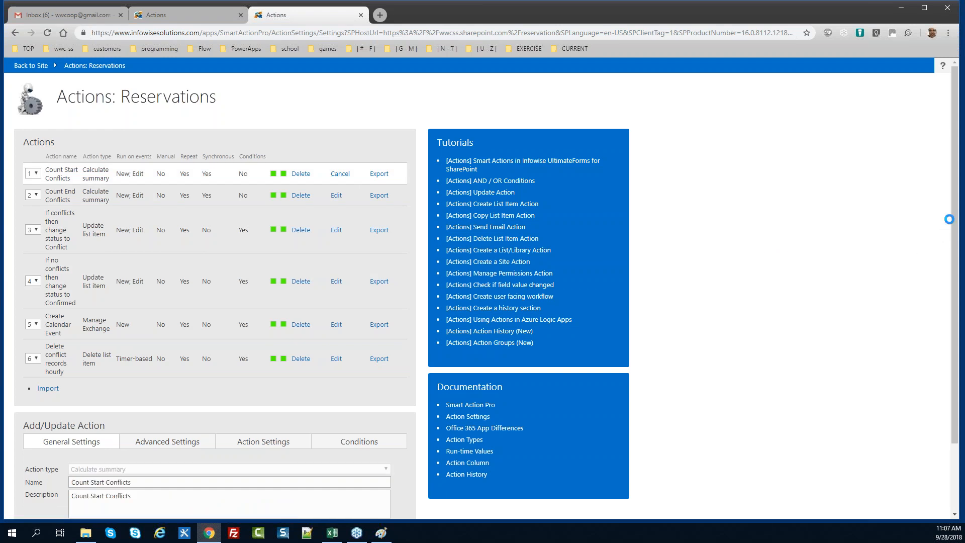
pyautogui.scroll(-2, 948, 219)
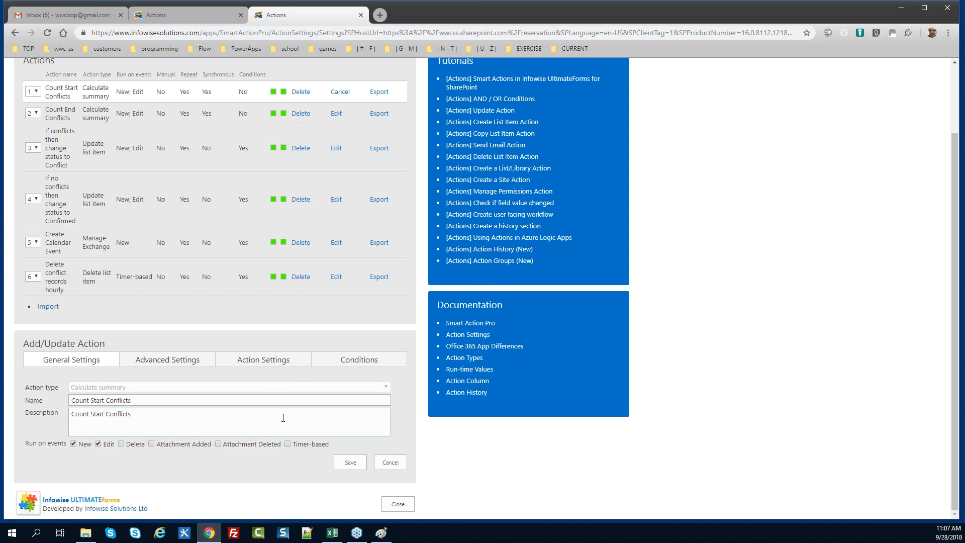
pyautogui.click(253, 367)
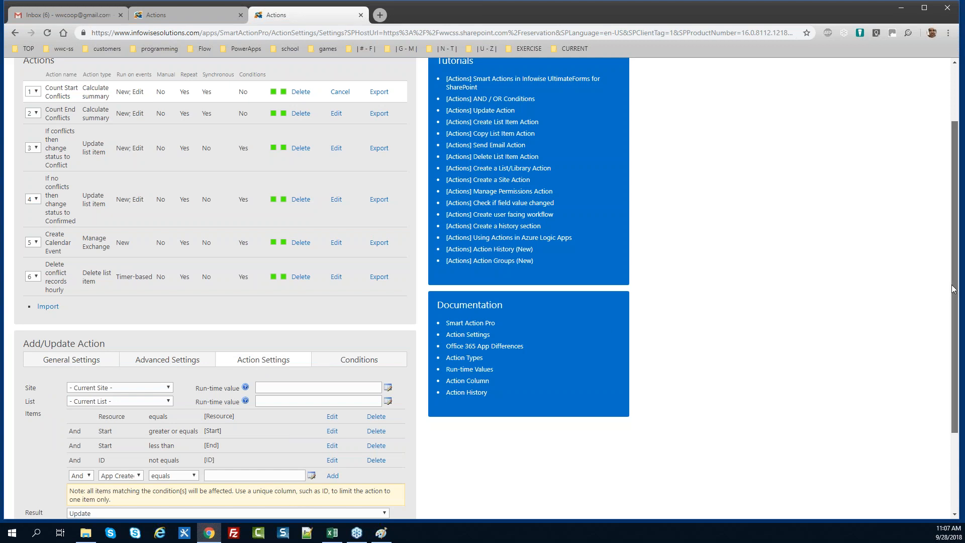
pyautogui.moveTo(953, 289); pyautogui.dragTo(955, 363)
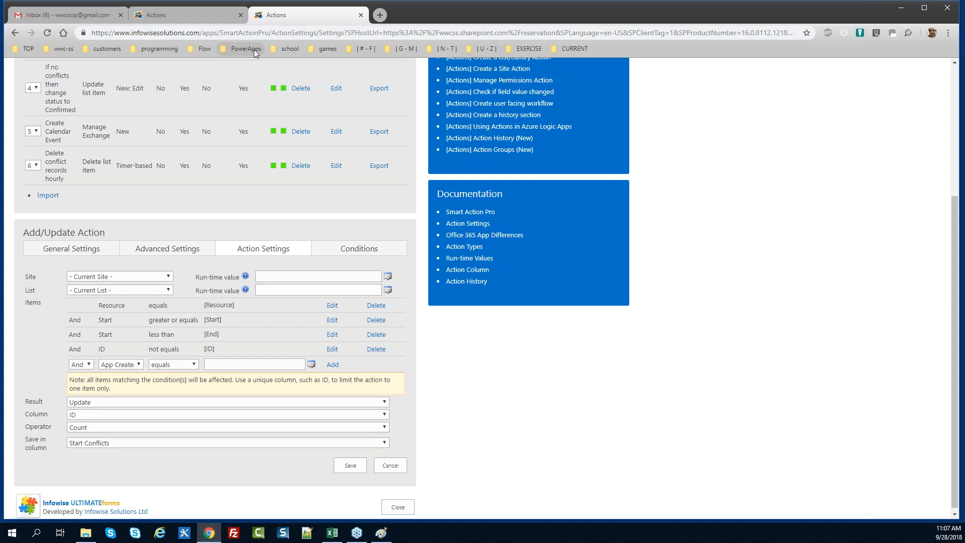
pyautogui.click(206, 12)
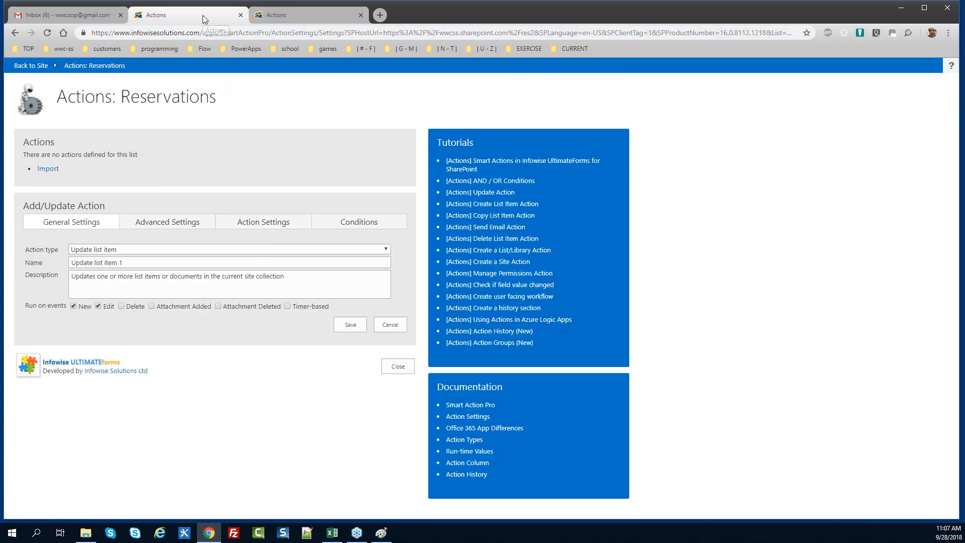
# Set the action type to Calculate summary and copy the reference action's name, Count Start Conflicts
pyautogui.click(130, 250)
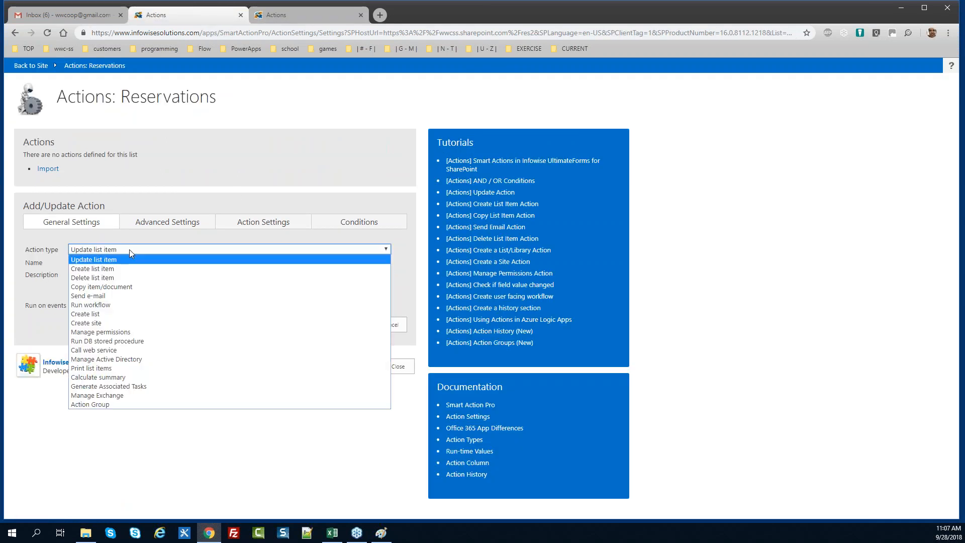
pyautogui.click(145, 377)
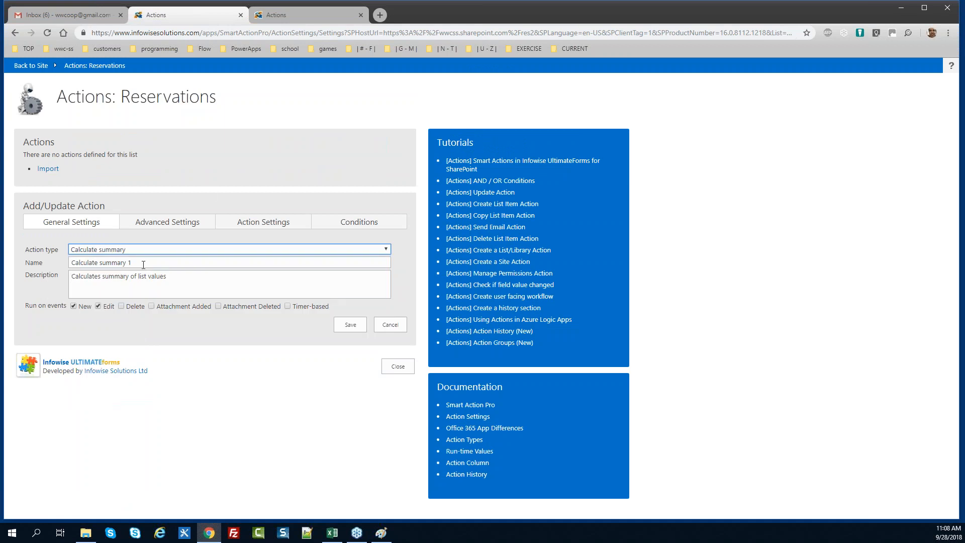
pyautogui.click(312, 13)
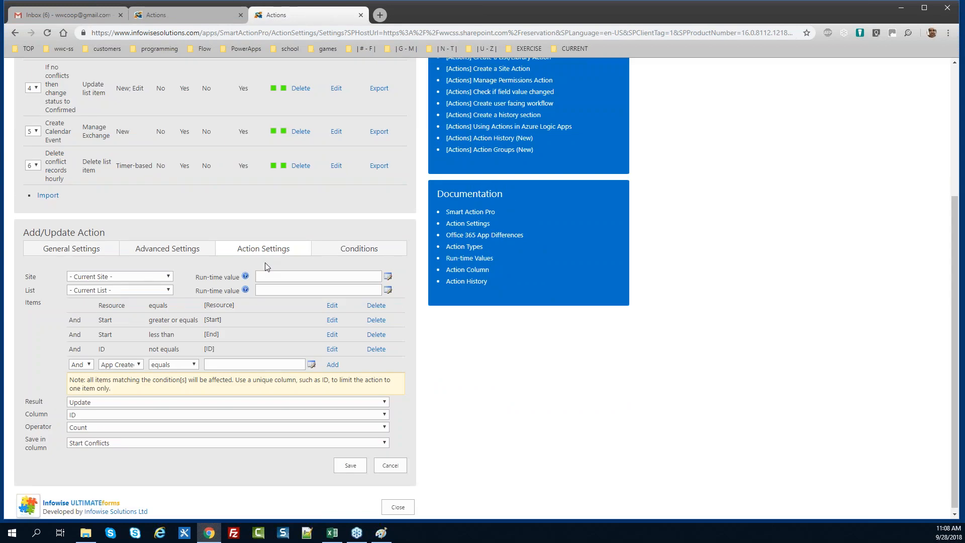
pyautogui.click(95, 248)
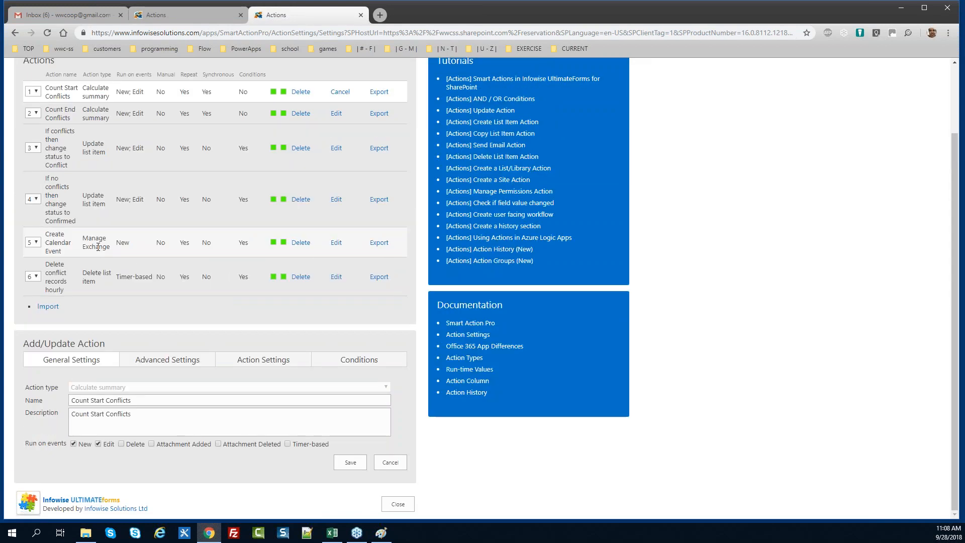
pyautogui.tripleClick(150, 402)
pyautogui.hotkey('ctrl', 'c')
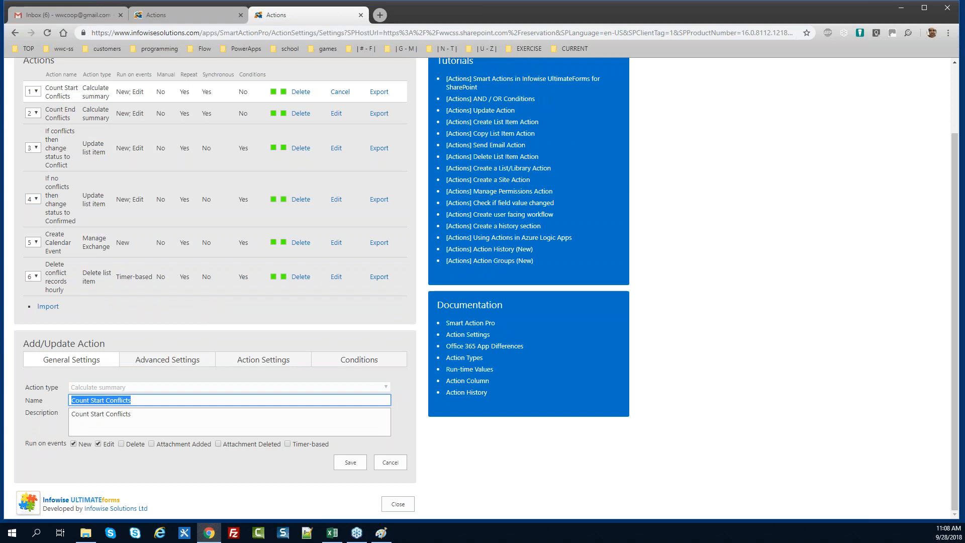
# Paste 'Count Start Conflicts' as the new action's name and description
pyautogui.click(203, 20)
pyautogui.tripleClick(152, 262)
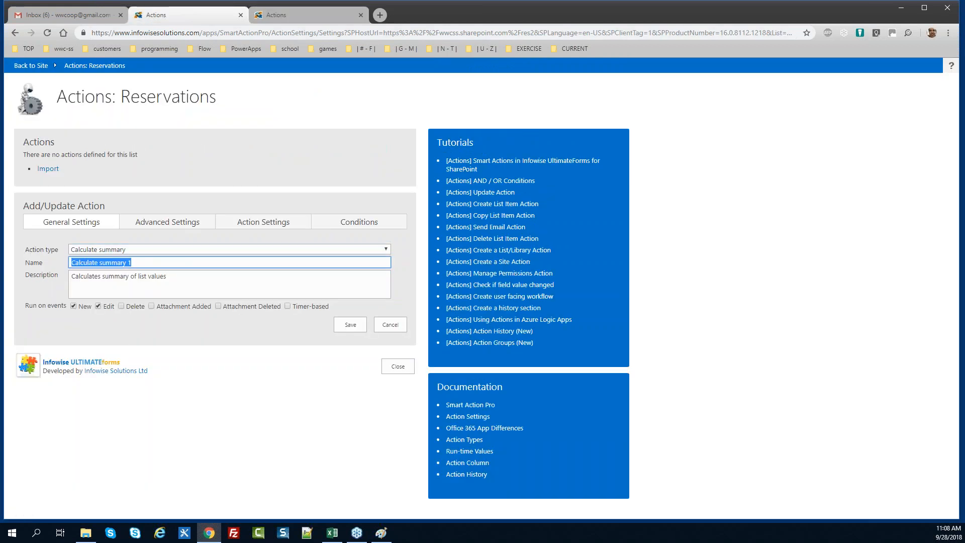
pyautogui.hotkey('ctrl', 'v')
pyautogui.press('Tab')
pyautogui.hotkey('ctrl', 'v')
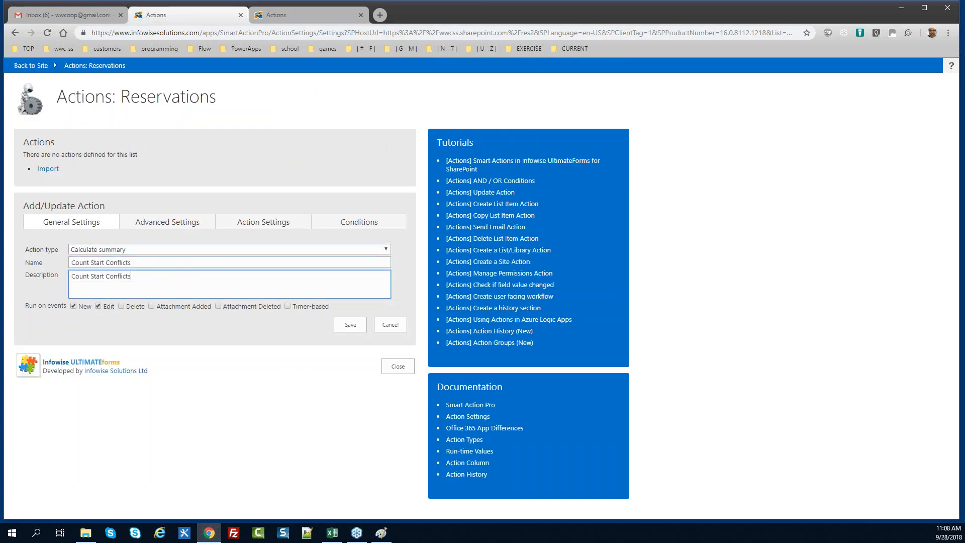
pyautogui.click(156, 224)
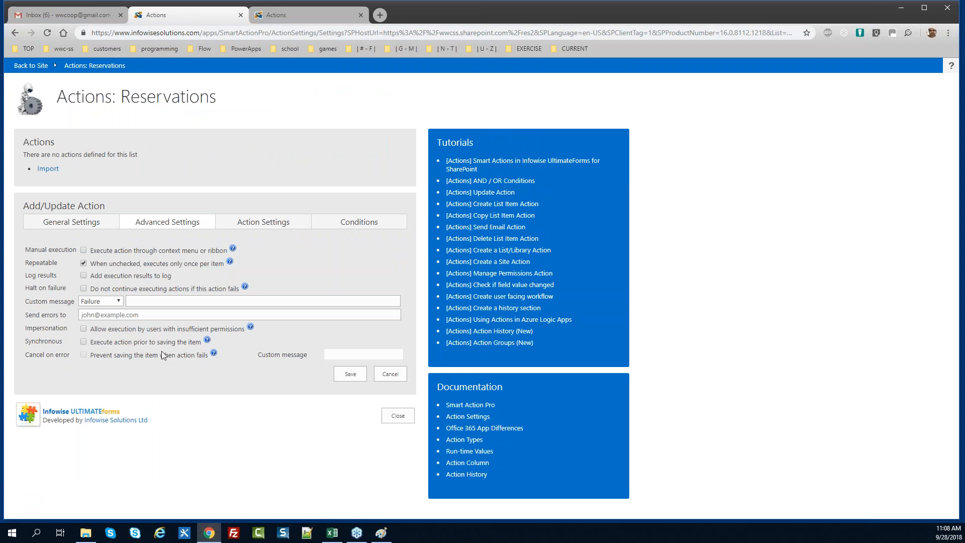
# Tick Synchronous 'Execute action prior to saving the item' on Advanced Settings
pyautogui.click(83, 342)
# Compare the new action's item settings with the reference action's conditions and count settings
pyautogui.click(272, 230)
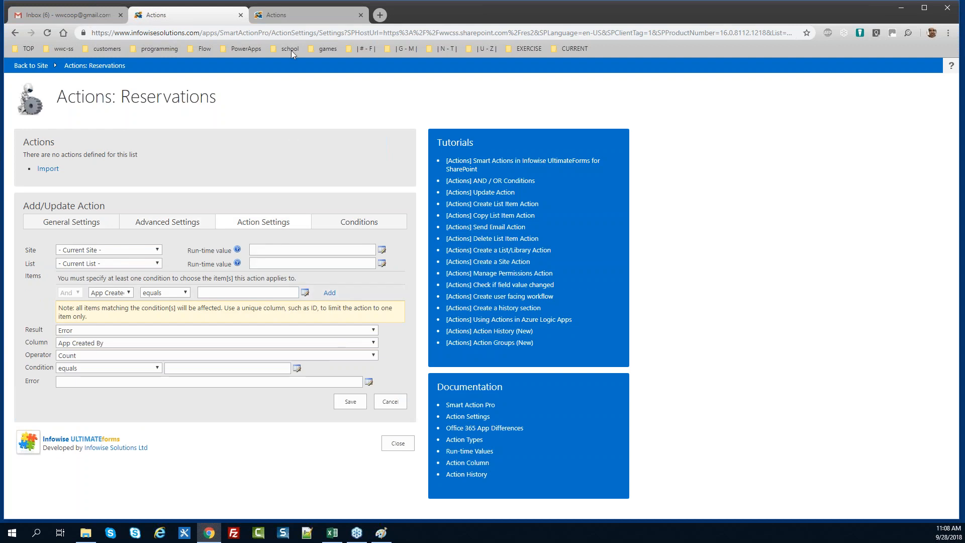
pyautogui.click(294, 14)
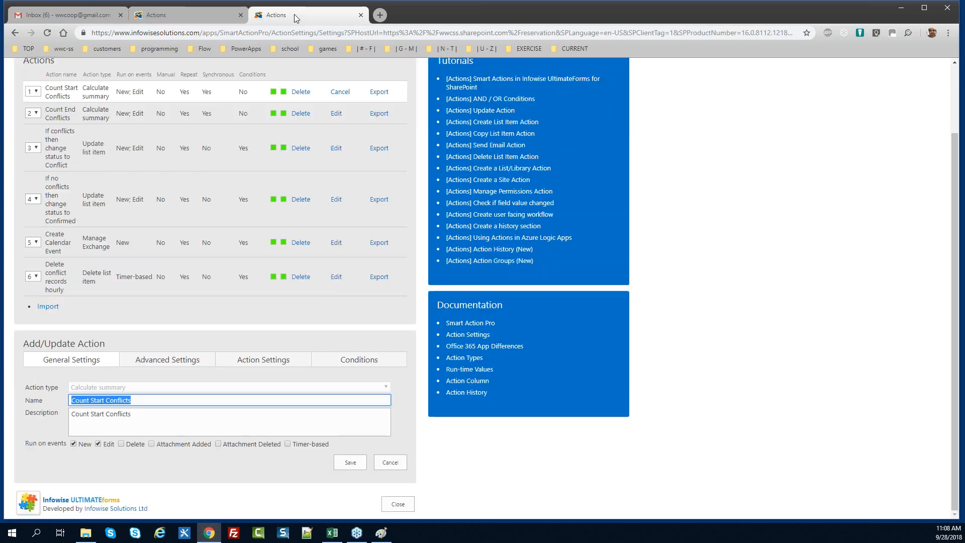
pyautogui.click(270, 359)
pyautogui.scroll(-2, 270, 302)
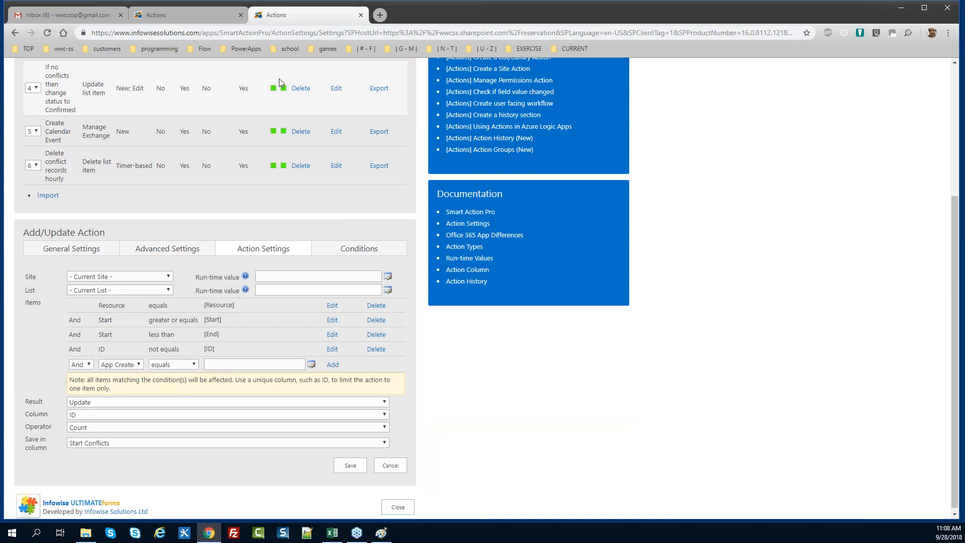
pyautogui.click(206, 15)
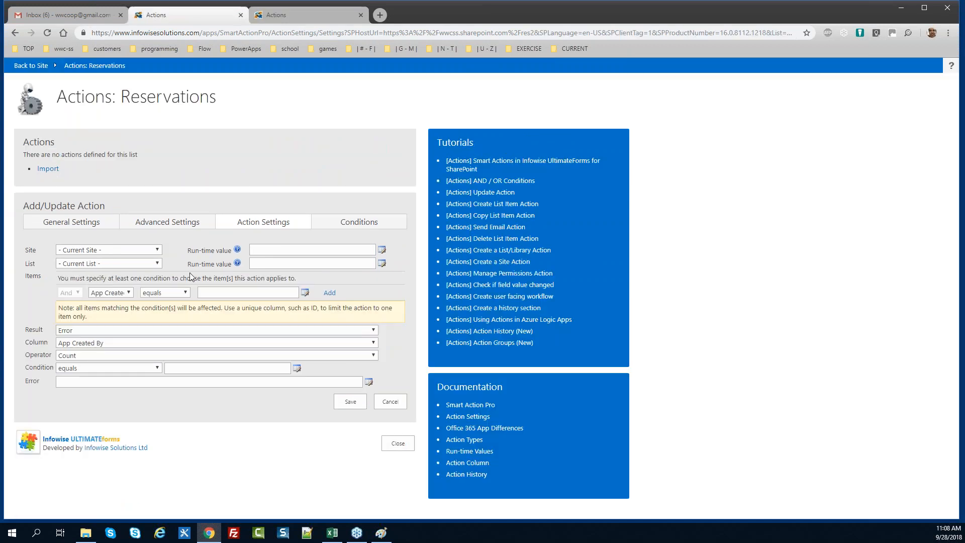
# Add the item condition Resource equals [Resource] to the new action
pyautogui.click(122, 294)
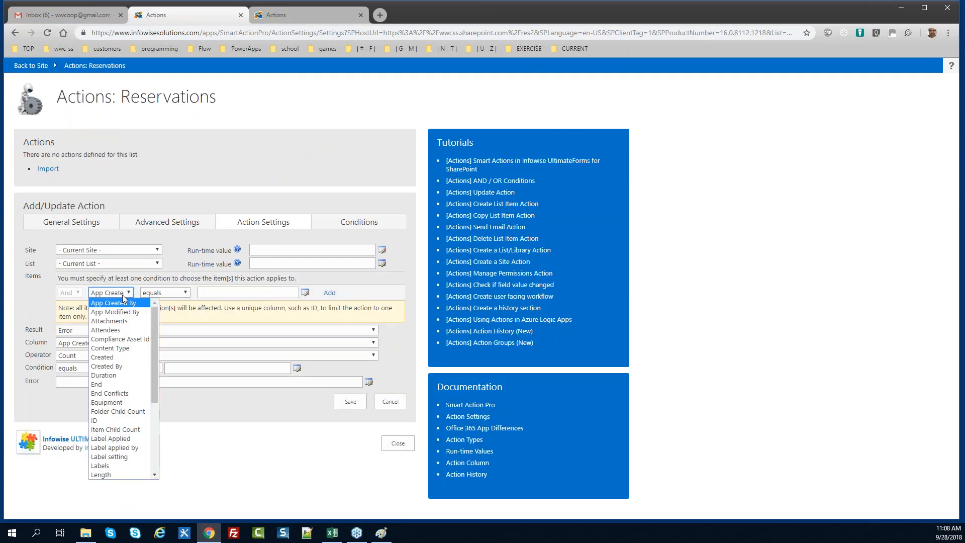
pyautogui.press('r')
pyautogui.press('Down')
pyautogui.press('Down')
pyautogui.press('Down')
pyautogui.press('Down')
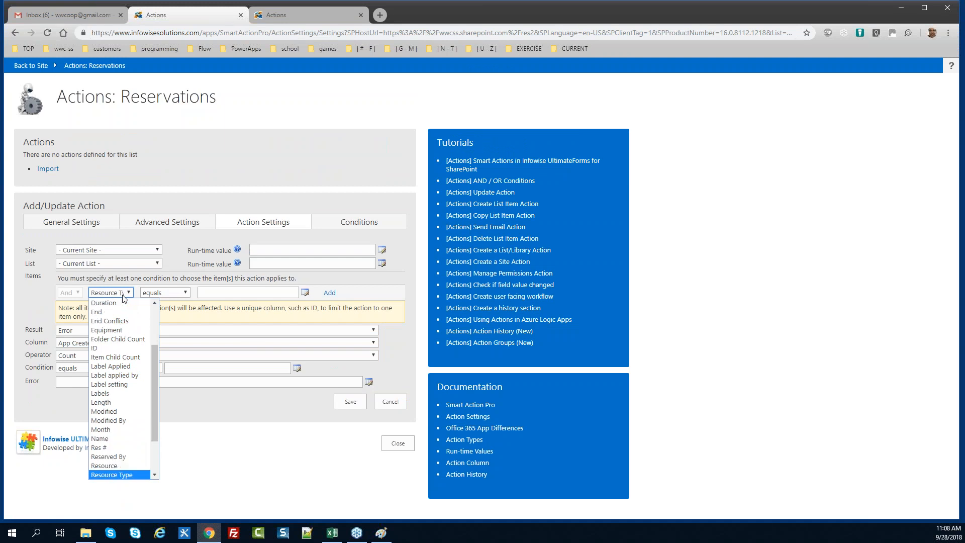
pyautogui.press('Up')
pyautogui.press('Up')
pyautogui.press('Tab')
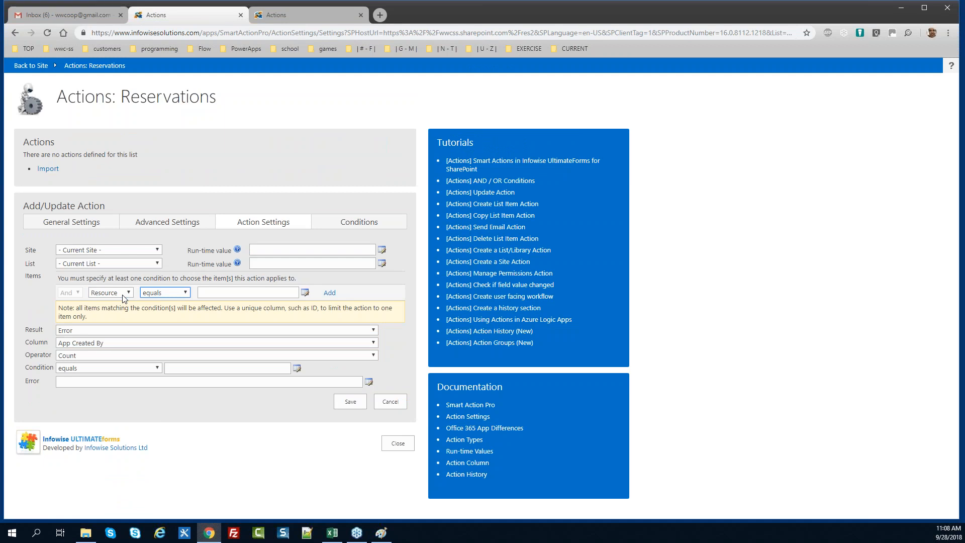
pyautogui.press('Tab')
pyautogui.write('[R')
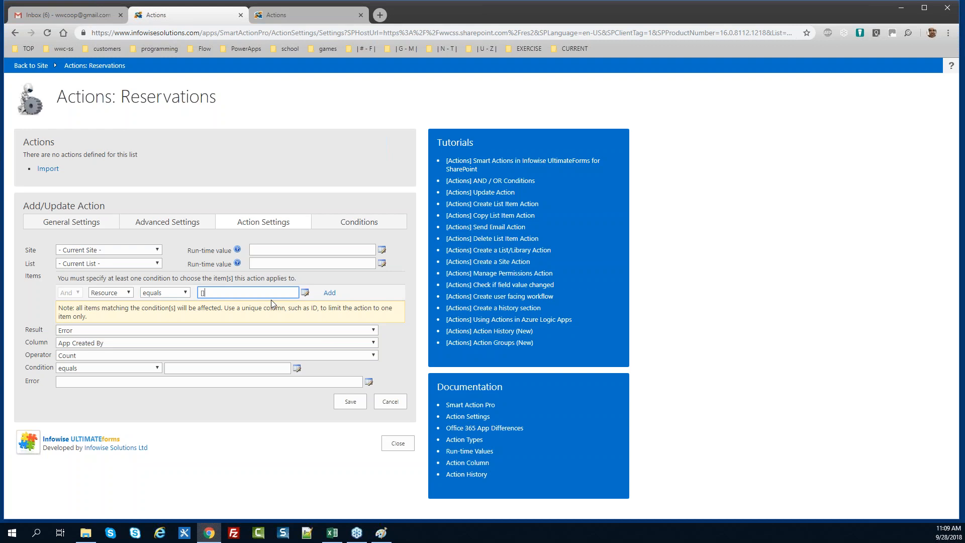
pyautogui.write('esource]')
pyautogui.press('Tab')
pyautogui.press('Tab')
pyautogui.press('Return')
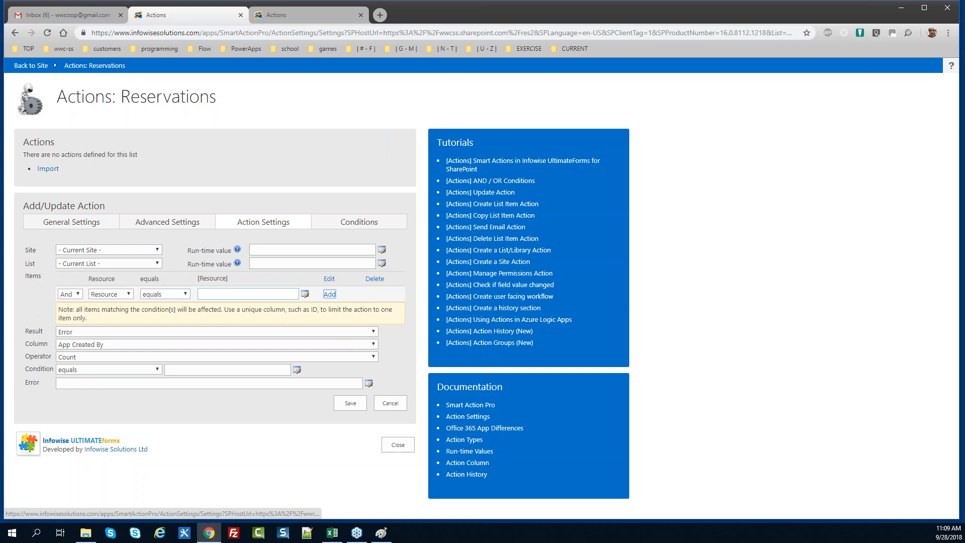
# Add the condition Start greater or equals [Start] after checking the reference action
pyautogui.click(285, 15)
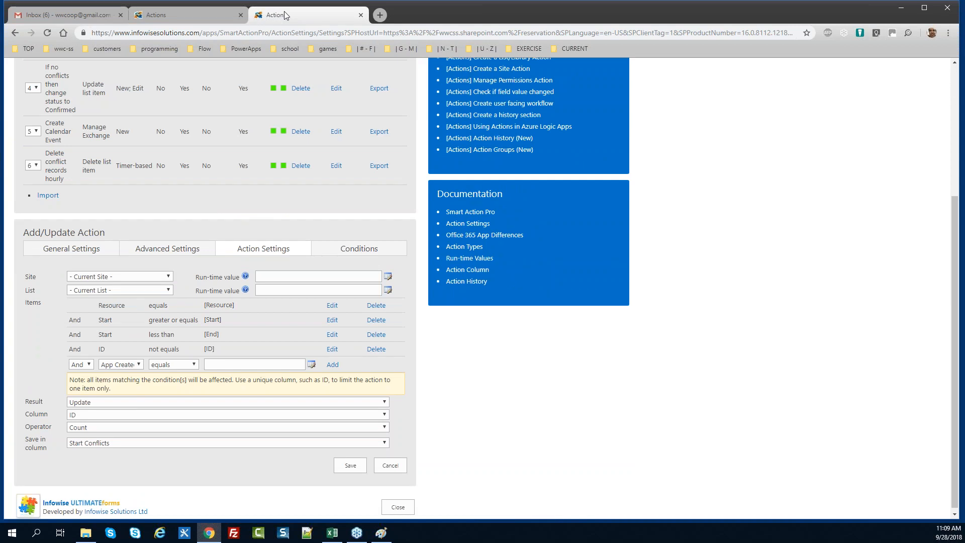
pyautogui.click(185, 14)
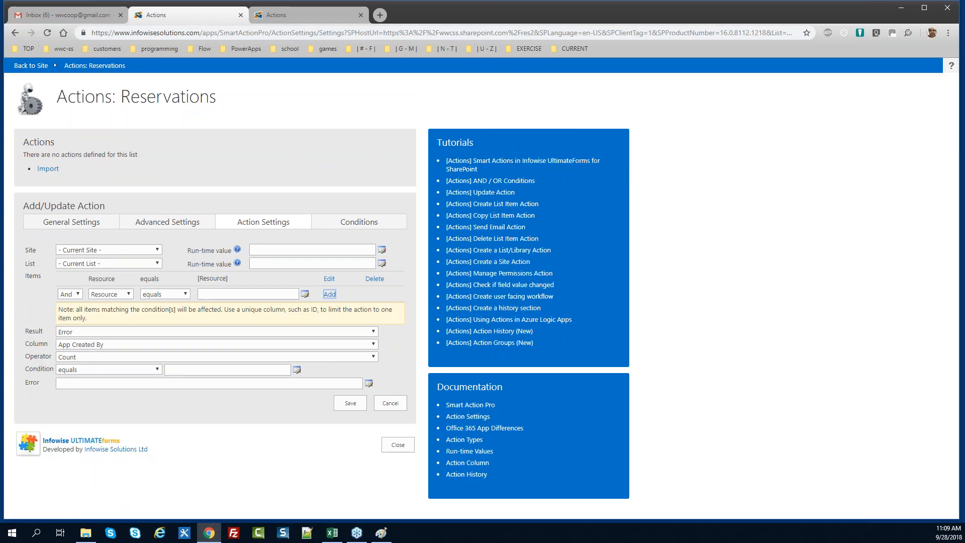
pyautogui.click(122, 296)
pyautogui.press('Down')
pyautogui.press('Down')
pyautogui.press('Down')
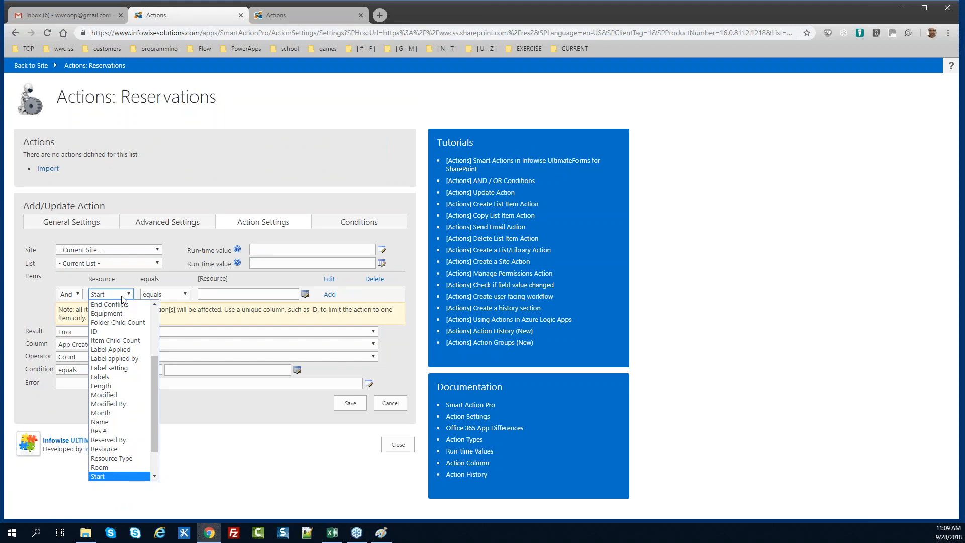
pyautogui.press('Return')
pyautogui.press('Tab')
pyautogui.press('Down')
pyautogui.press('Down')
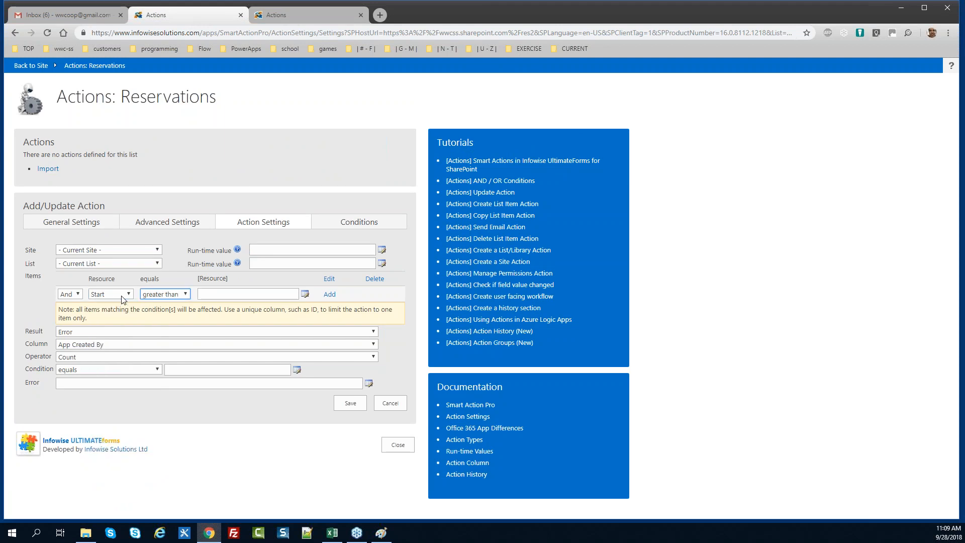
pyautogui.press('Down')
pyautogui.press('Tab')
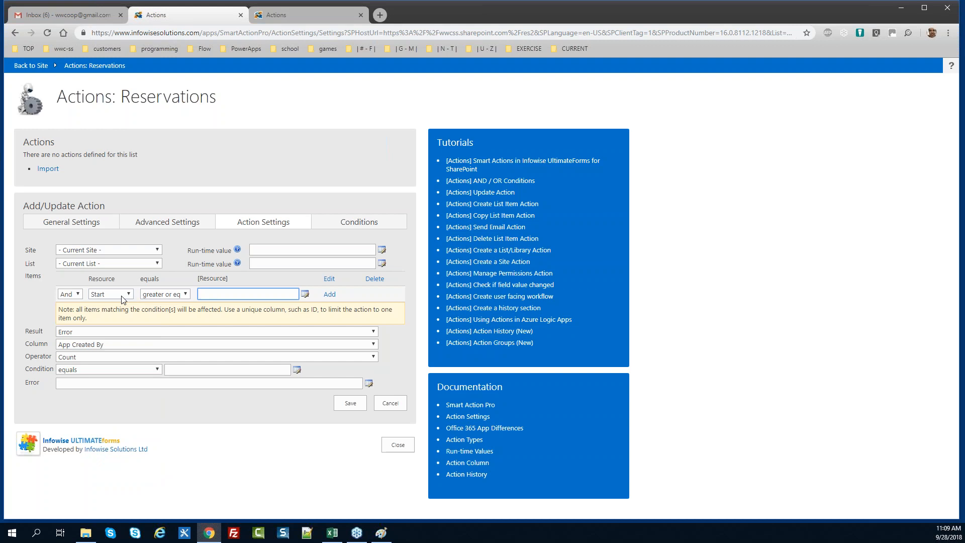
pyautogui.write('[Start]')
pyautogui.press('Tab')
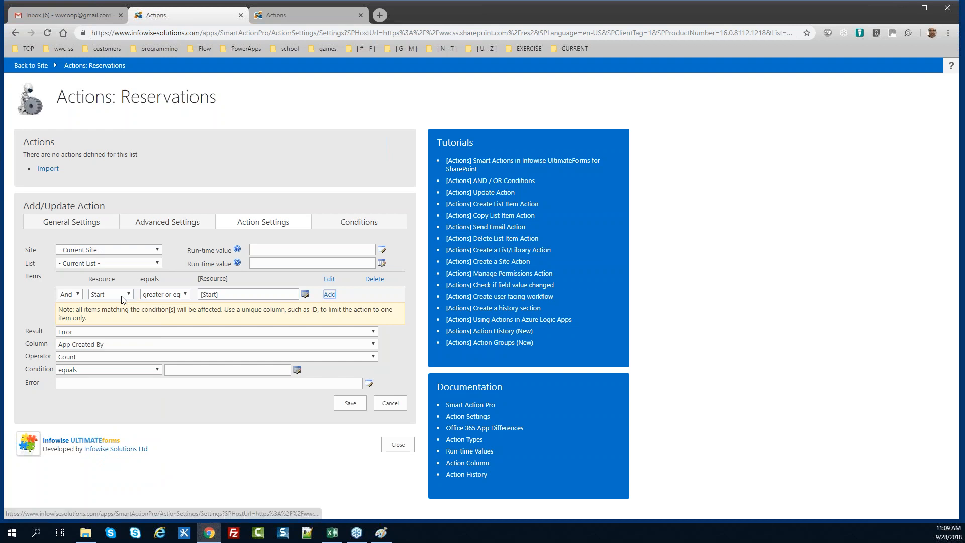
pyautogui.press('Return')
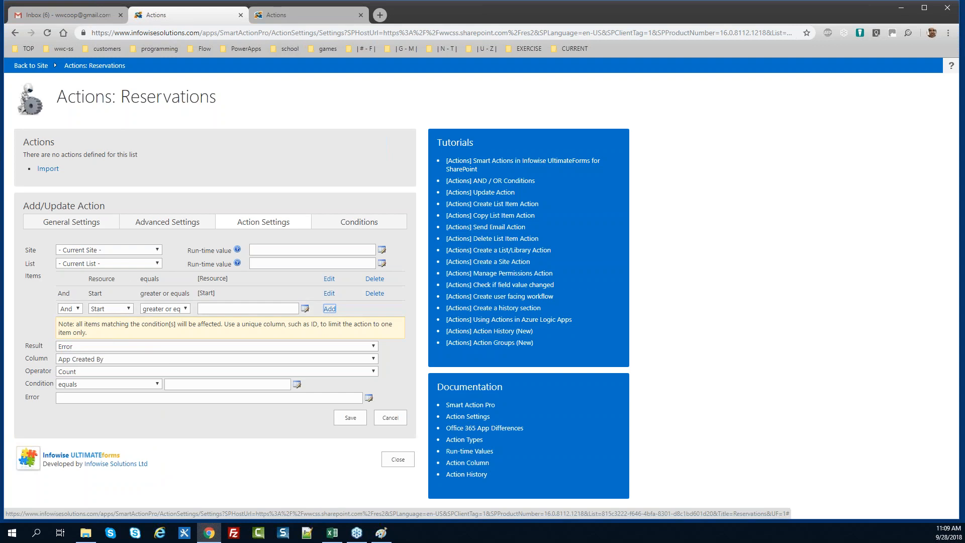
# Add the condition Start less than [End] to the action's item filter
pyautogui.click(296, 16)
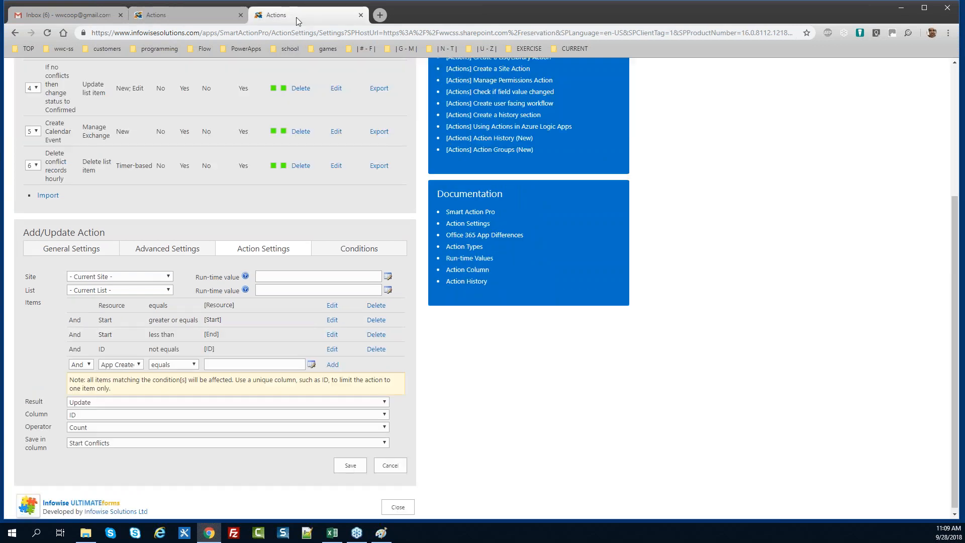
pyautogui.click(191, 16)
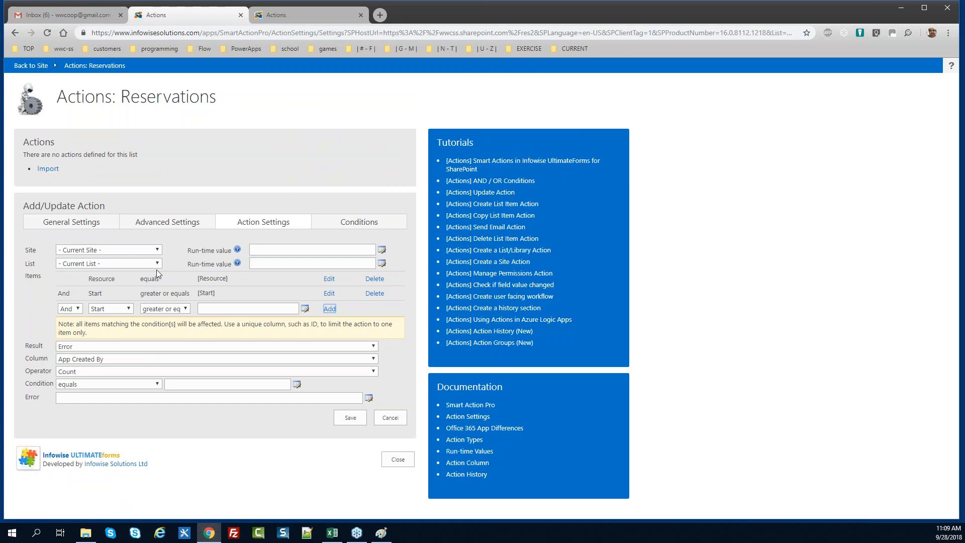
pyautogui.click(146, 310)
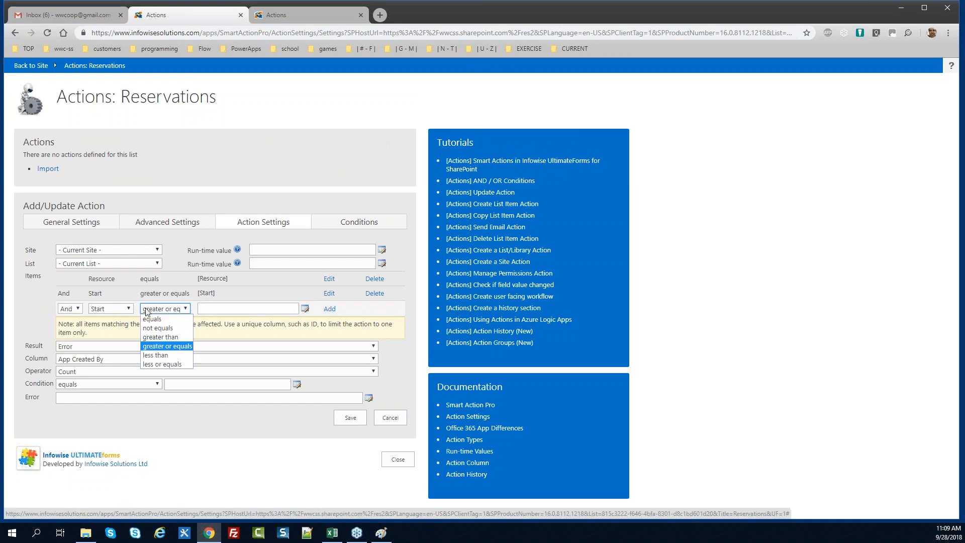
pyautogui.press('Down')
pyautogui.press('Tab')
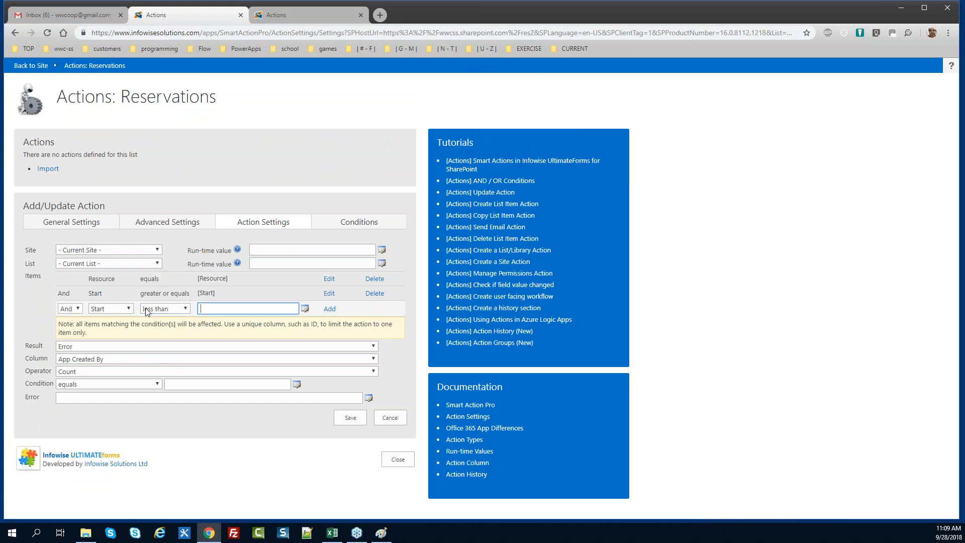
pyautogui.write('[End]')
pyautogui.press('Tab')
pyautogui.press('Return')
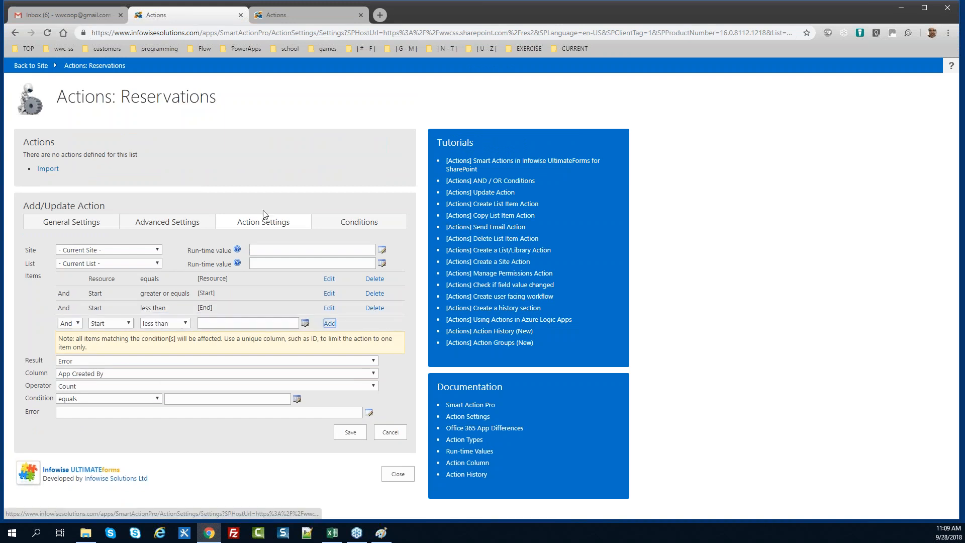
# Add the condition ID not equals [ID] to exclude the current item
pyautogui.click(289, 17)
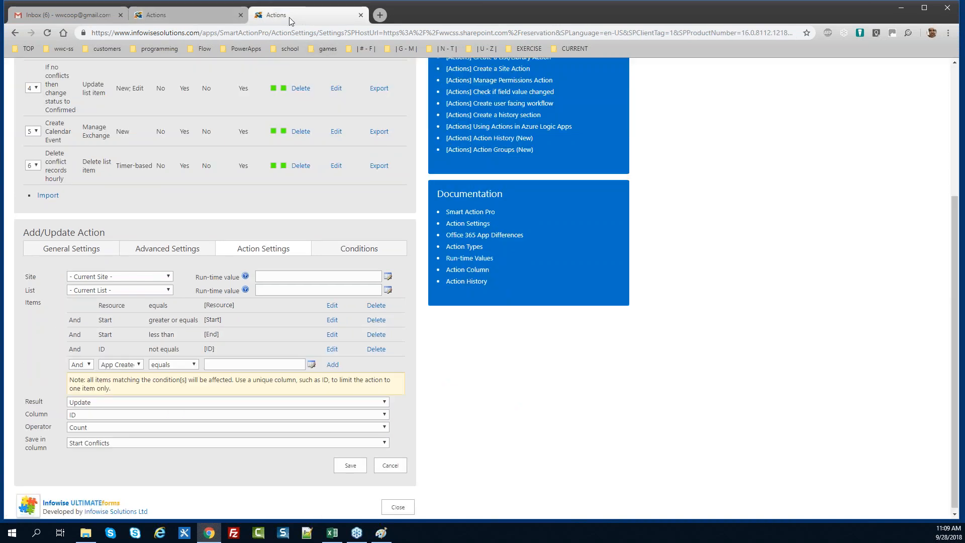
pyautogui.click(204, 17)
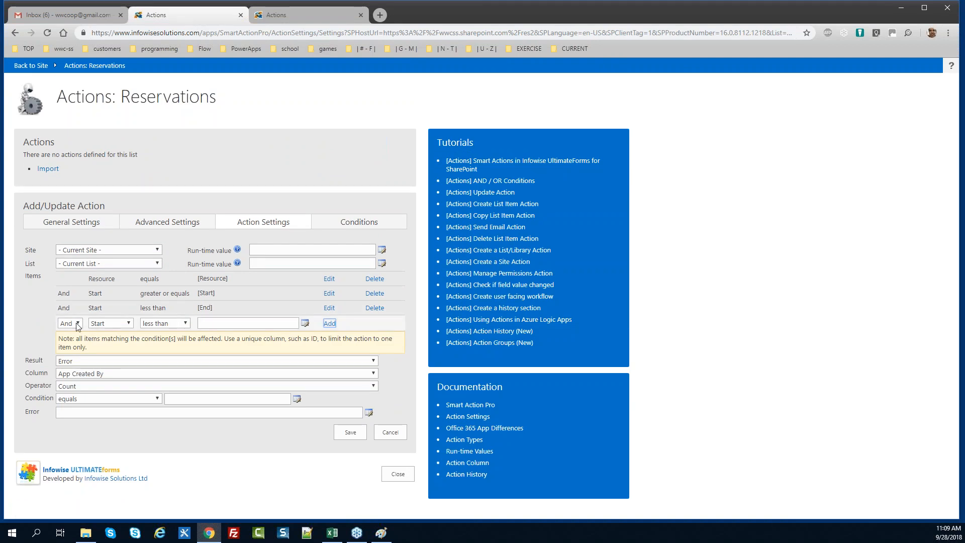
pyautogui.click(109, 323)
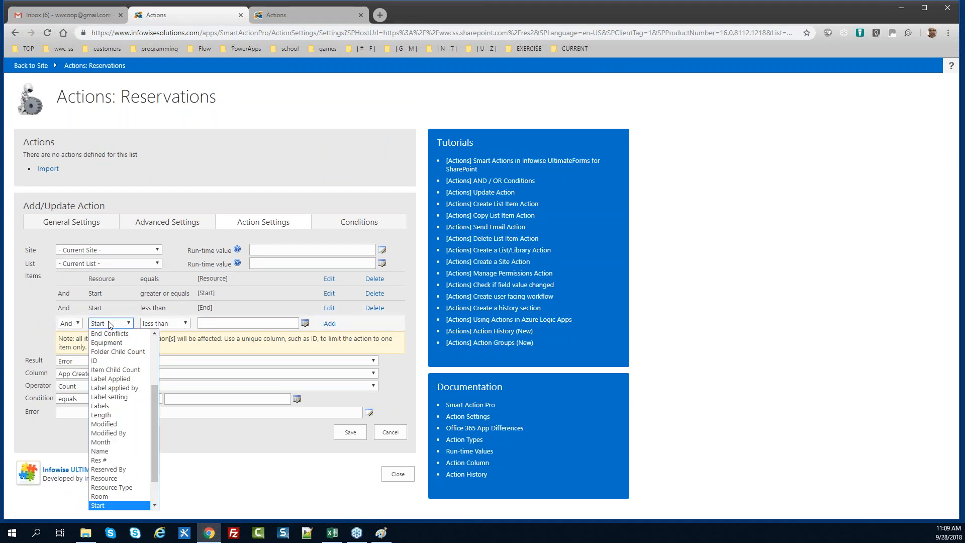
pyautogui.press('i')
pyautogui.press('Return')
pyautogui.press('Tab')
pyautogui.press('n')
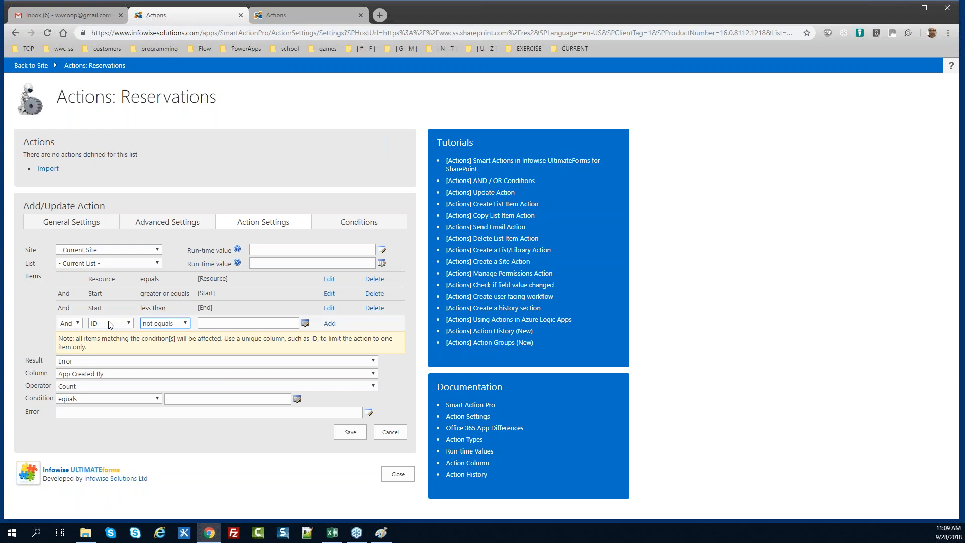
pyautogui.press('Tab')
pyautogui.write('[')
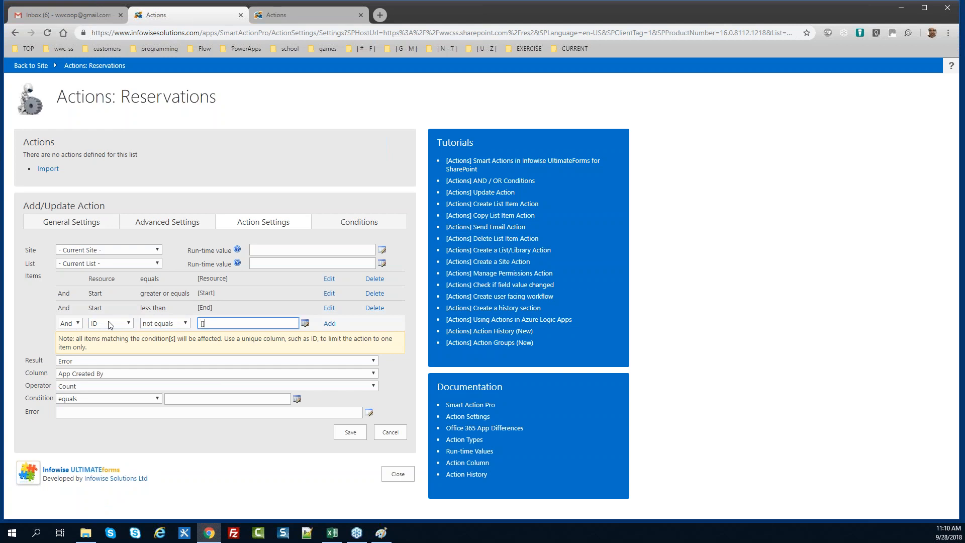
pyautogui.write('ID]')
pyautogui.press('Tab')
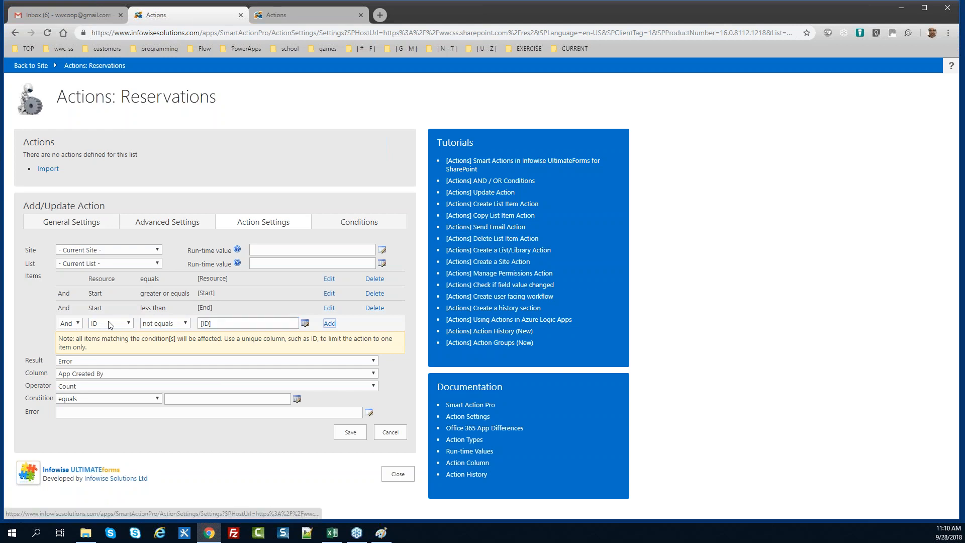
pyautogui.press('Return')
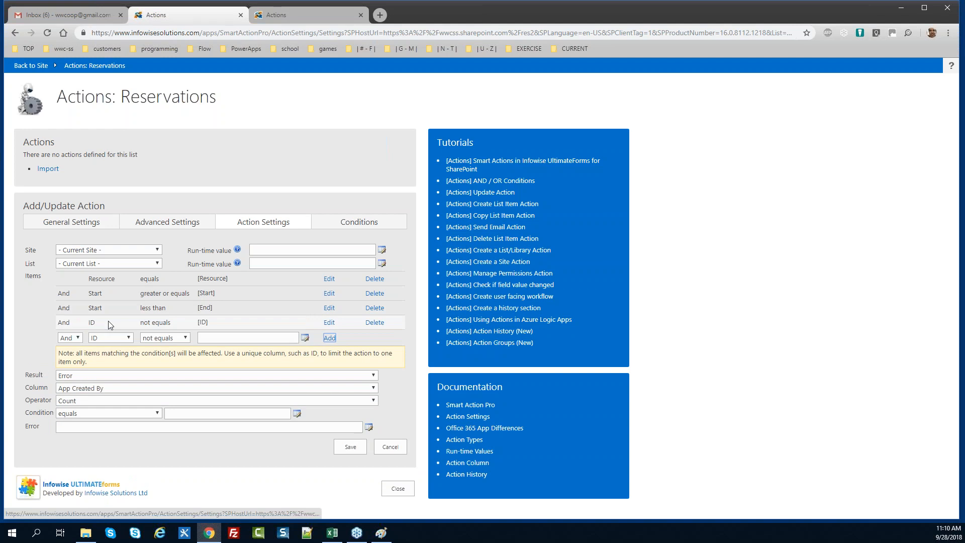
# Set the action's result type to Update instead of error
pyautogui.click(86, 376)
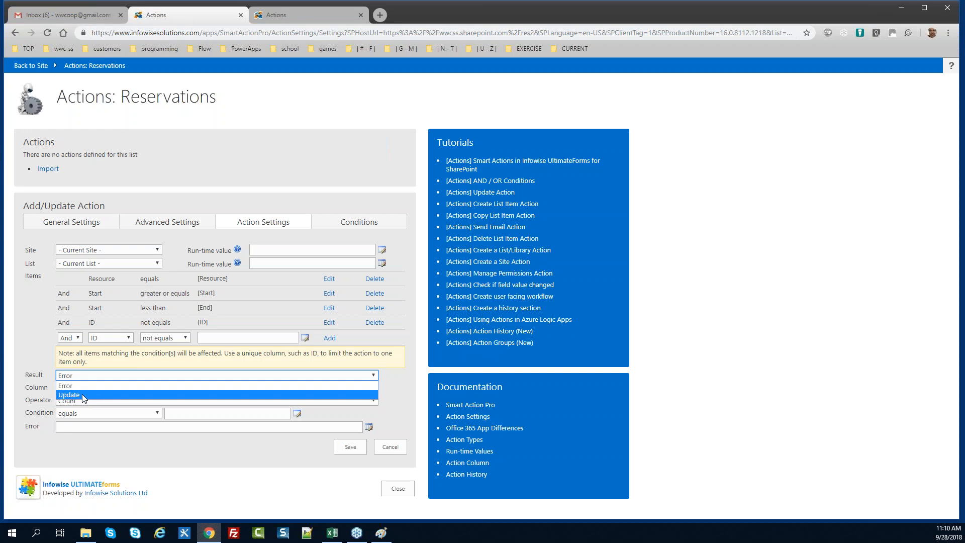
pyautogui.click(84, 395)
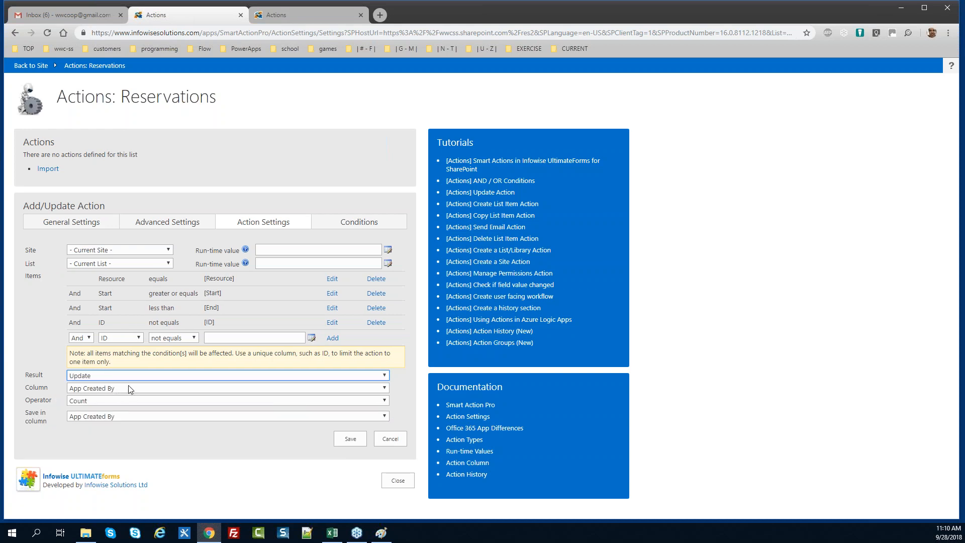
pyautogui.click(292, 16)
pyautogui.click(194, 18)
# Count matching items by ID and save the count in Start Conflicts
pyautogui.click(134, 388)
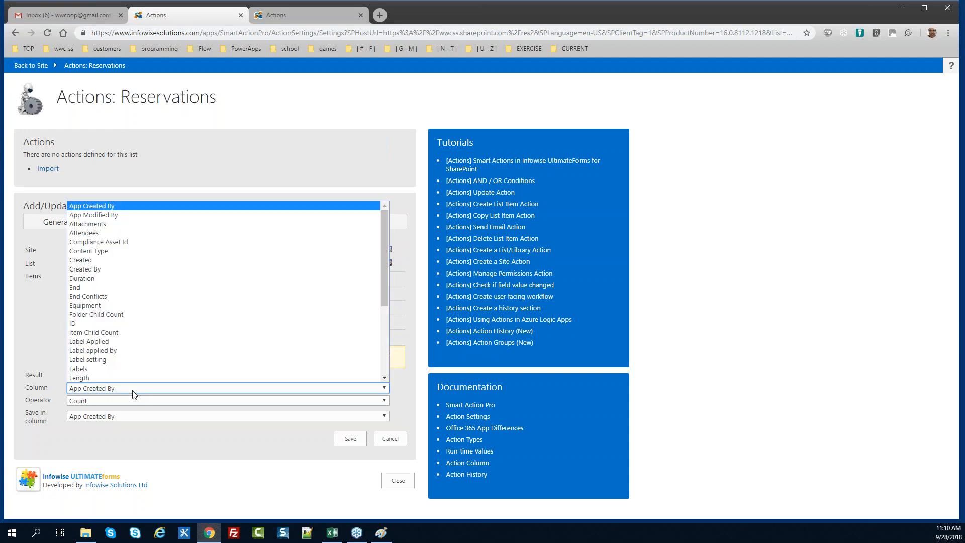
pyautogui.click(118, 323)
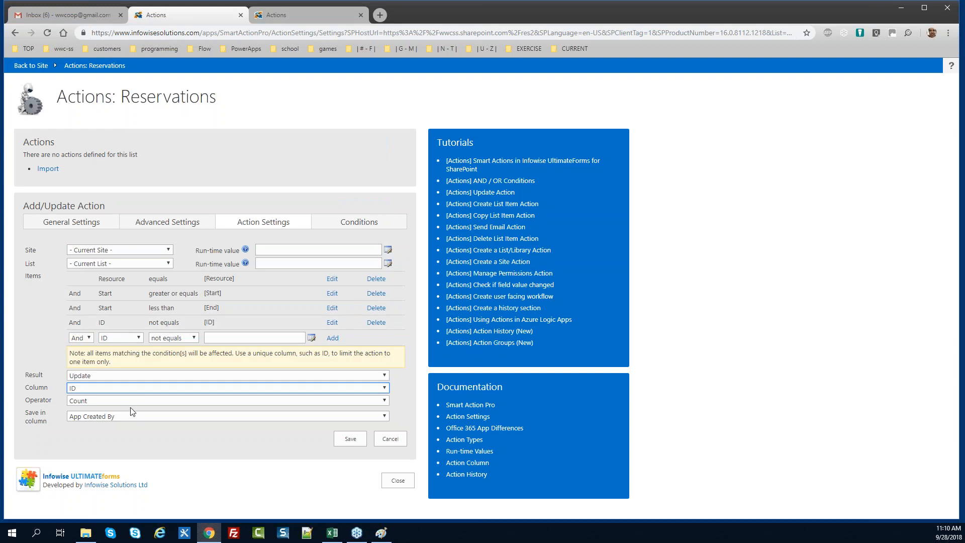
pyautogui.click(299, 11)
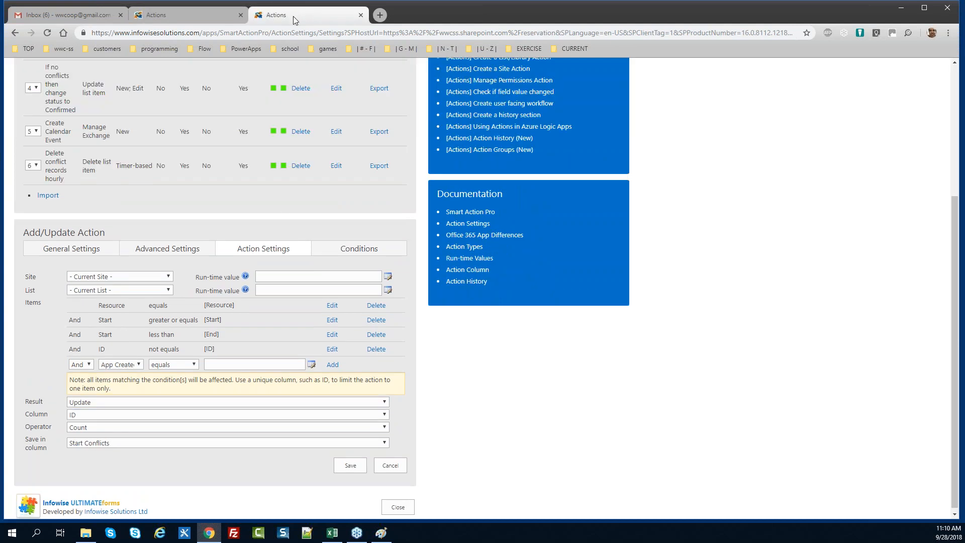
pyautogui.click(171, 15)
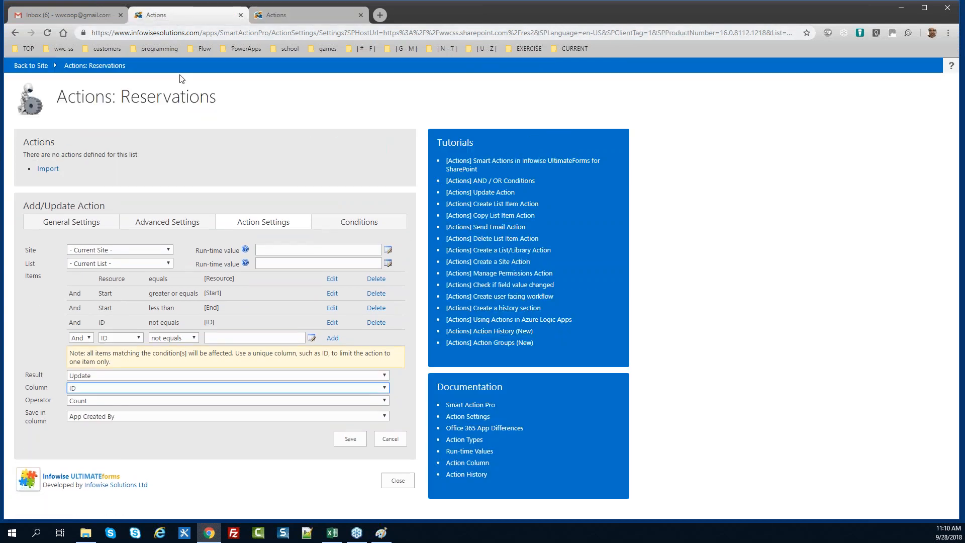
pyautogui.click(155, 417)
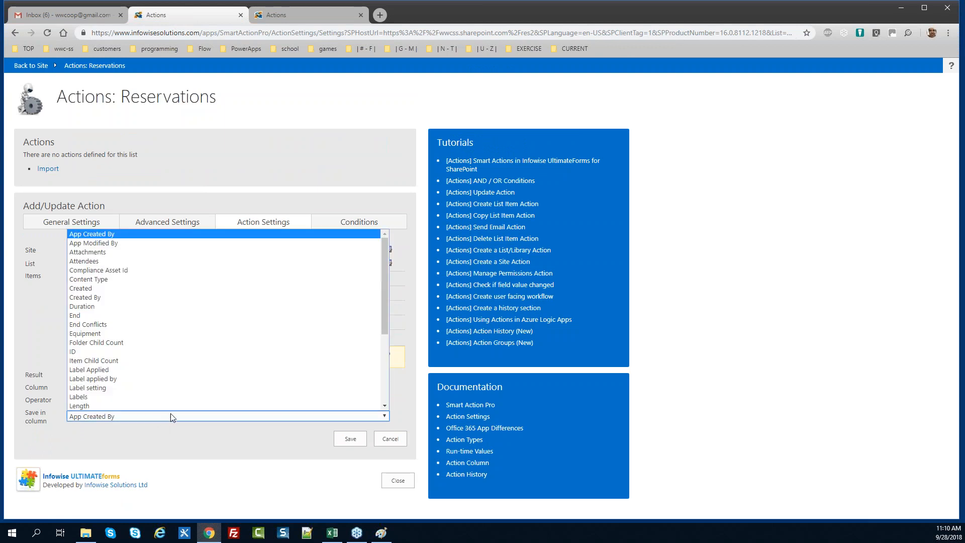
pyautogui.moveTo(384, 291); pyautogui.dragTo(382, 370)
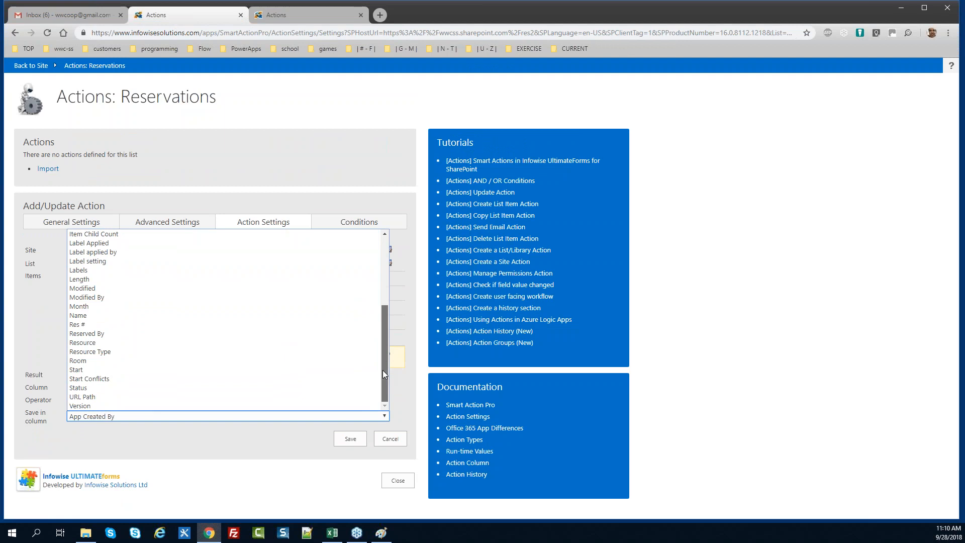
pyautogui.click(198, 379)
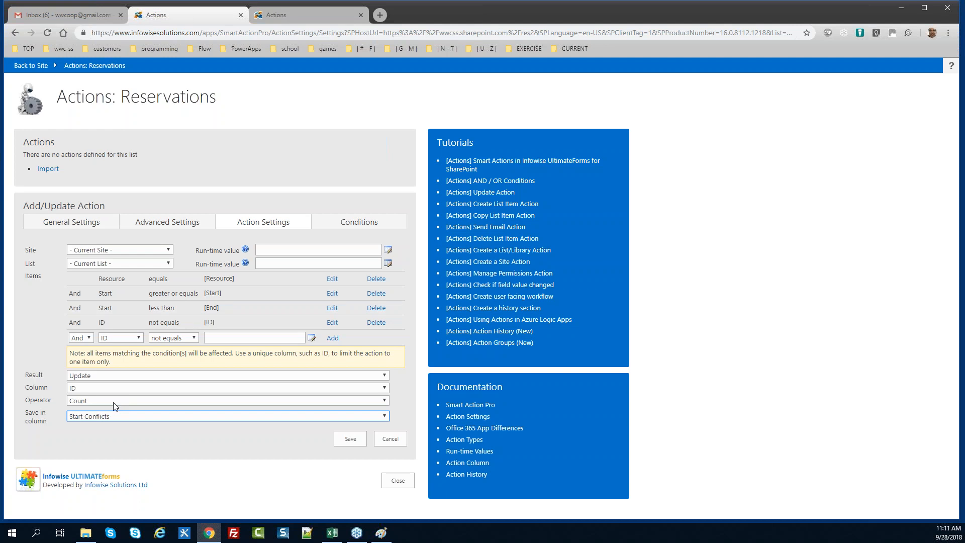
# Check the reference action's conditions, then save the Count Start Conflicts action
pyautogui.click(295, 12)
pyautogui.click(338, 249)
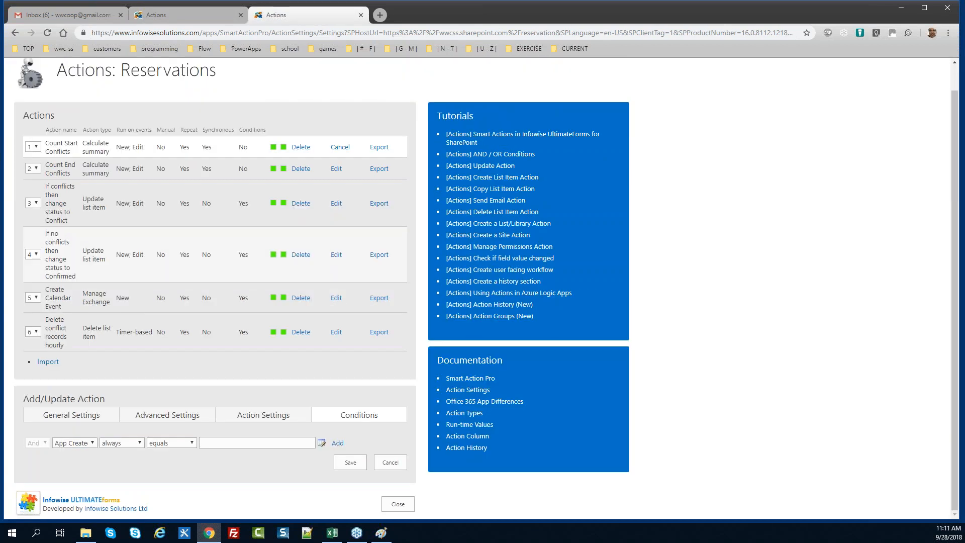
pyautogui.click(181, 9)
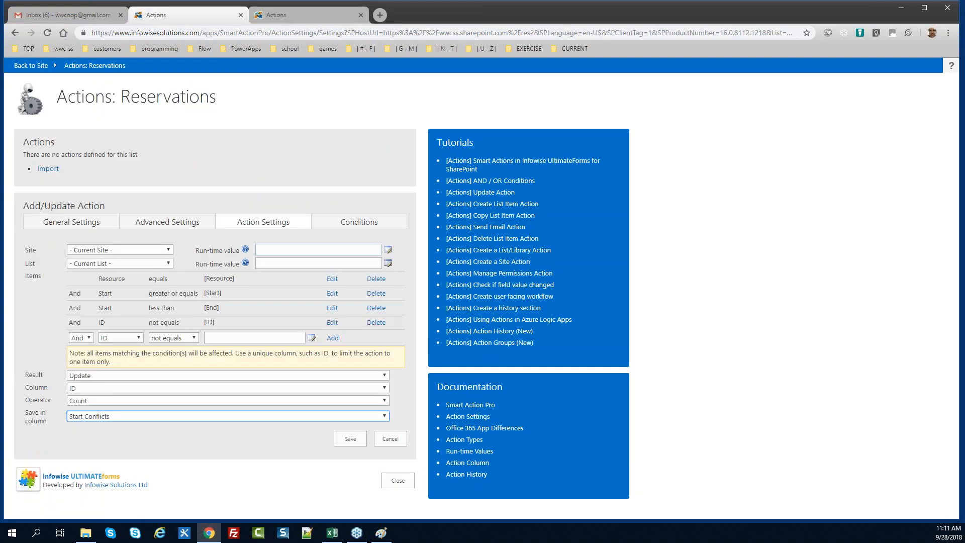
pyautogui.click(350, 439)
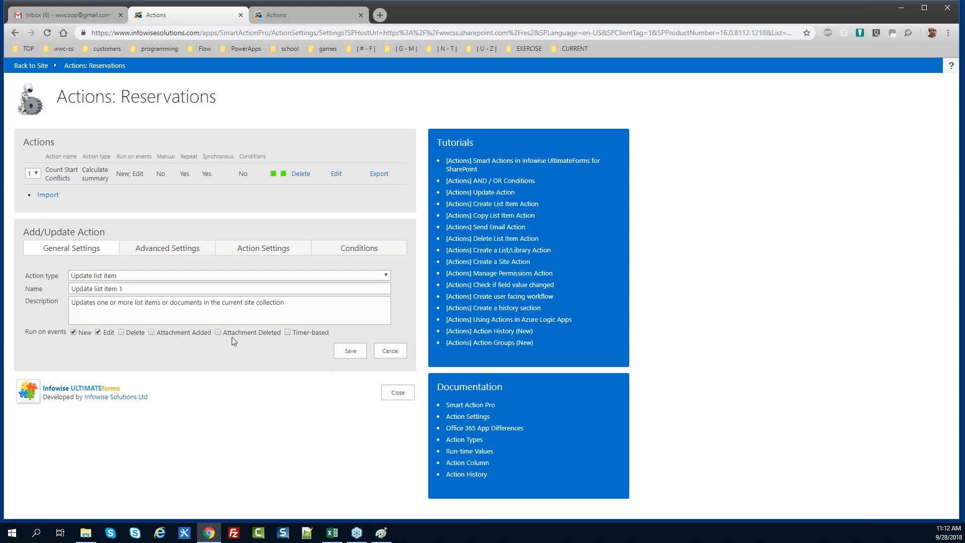
# Make the new action a Calculate summary named 'Count End Conflicts', reusing that name as its description
pyautogui.click(135, 276)
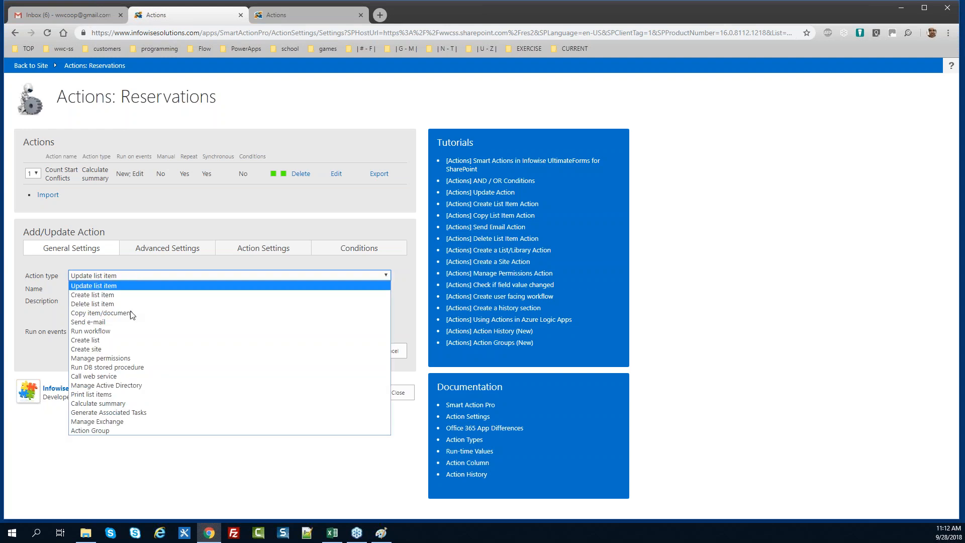
pyautogui.click(137, 403)
pyautogui.tripleClick(146, 289)
pyautogui.write('Co')
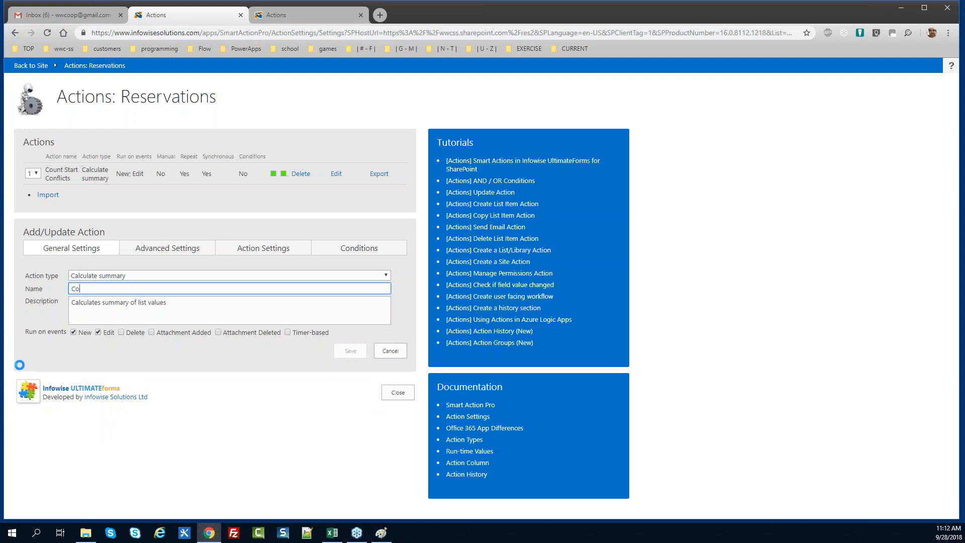
pyautogui.write('utnt End Conflicts')
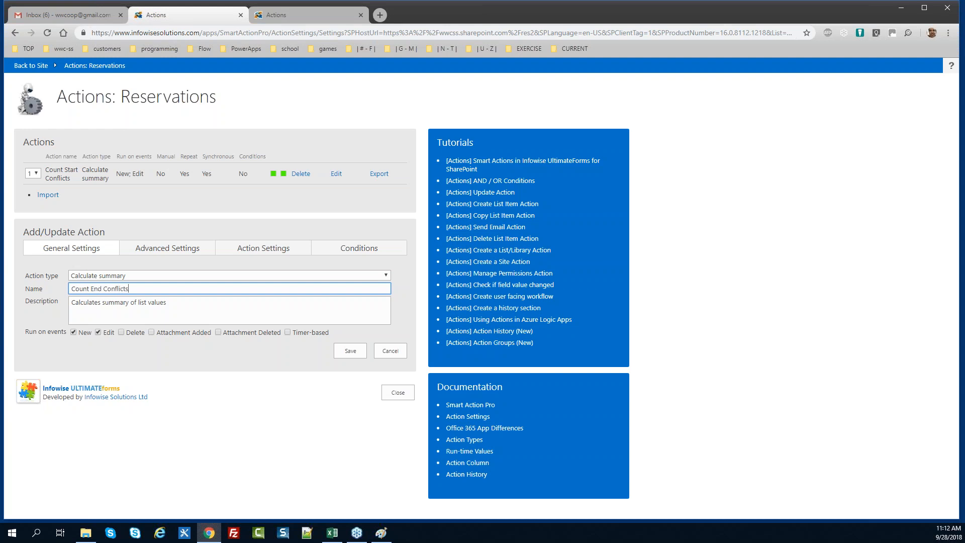
pyautogui.hotkey('ctrl', 'a')
pyautogui.hotkey('ctrl', 'c')
pyautogui.press('Tab')
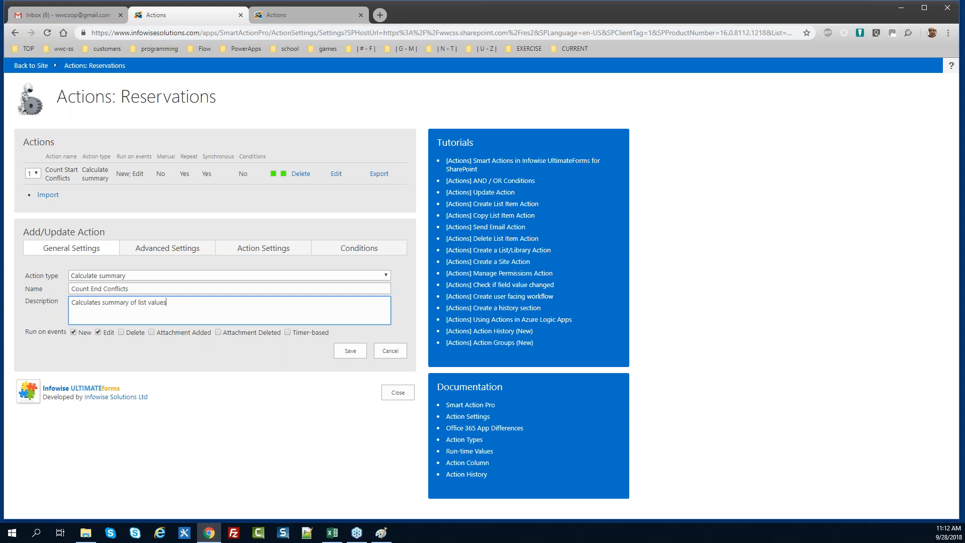
pyautogui.hotkey('ctrl', 'a')
pyautogui.hotkey('ctrl', 'v')
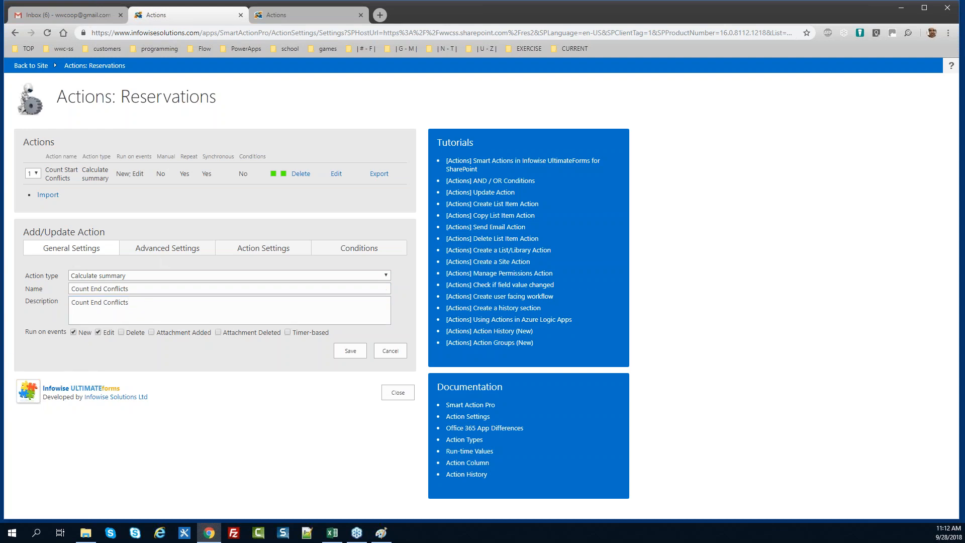
pyautogui.click(167, 248)
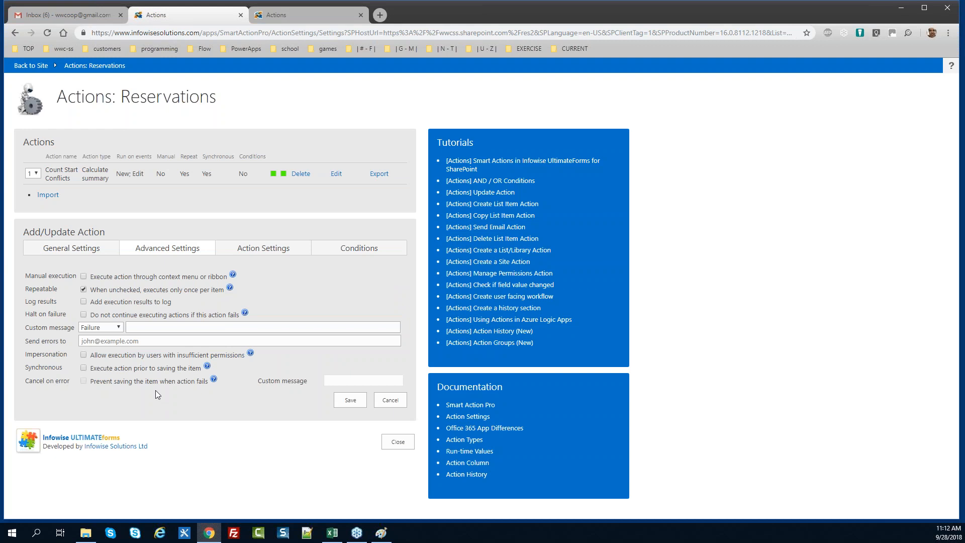
# Make the action synchronous and add the condition Resource equals [Resource]
pyautogui.click(83, 368)
pyautogui.click(268, 249)
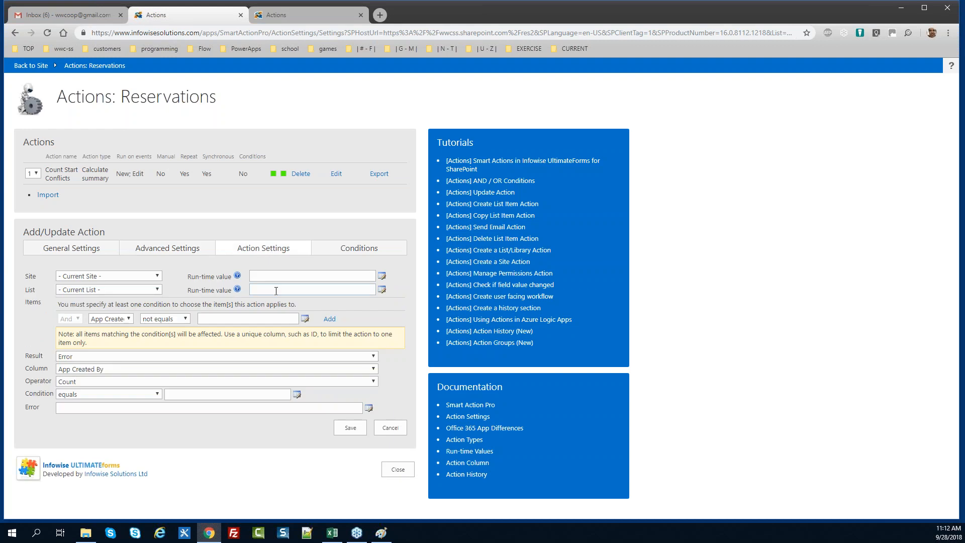
pyautogui.click(125, 319)
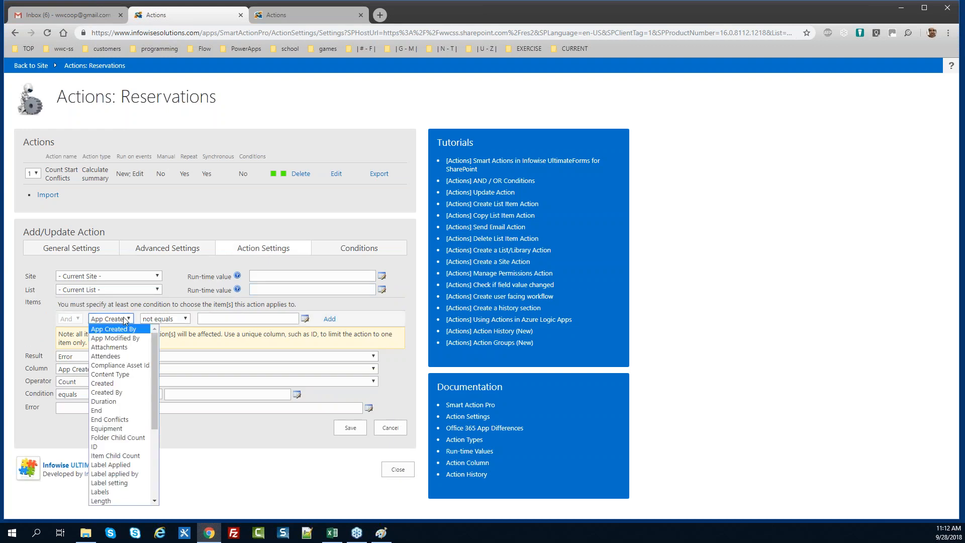
pyautogui.press('r')
pyautogui.press('Down')
pyautogui.press('Down')
pyautogui.press('Down')
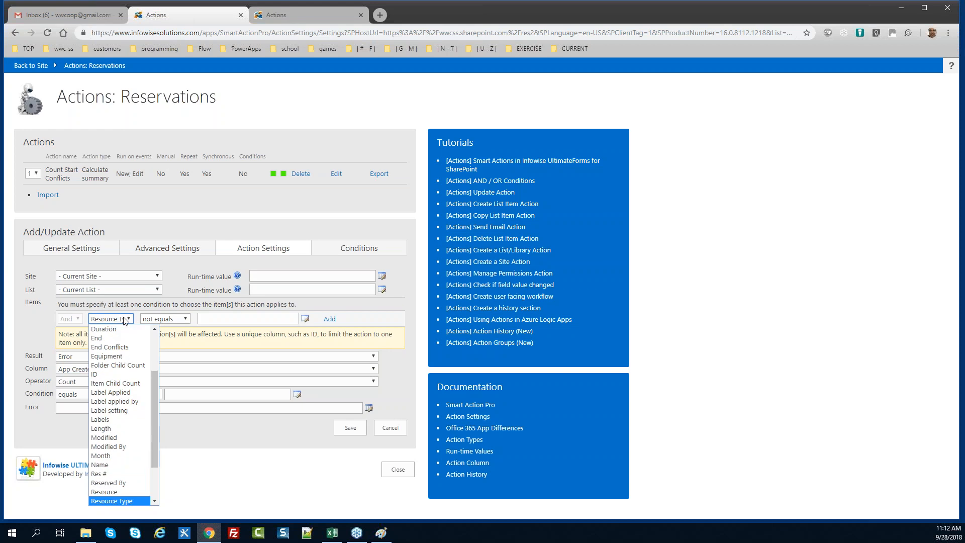
pyautogui.press('Tab')
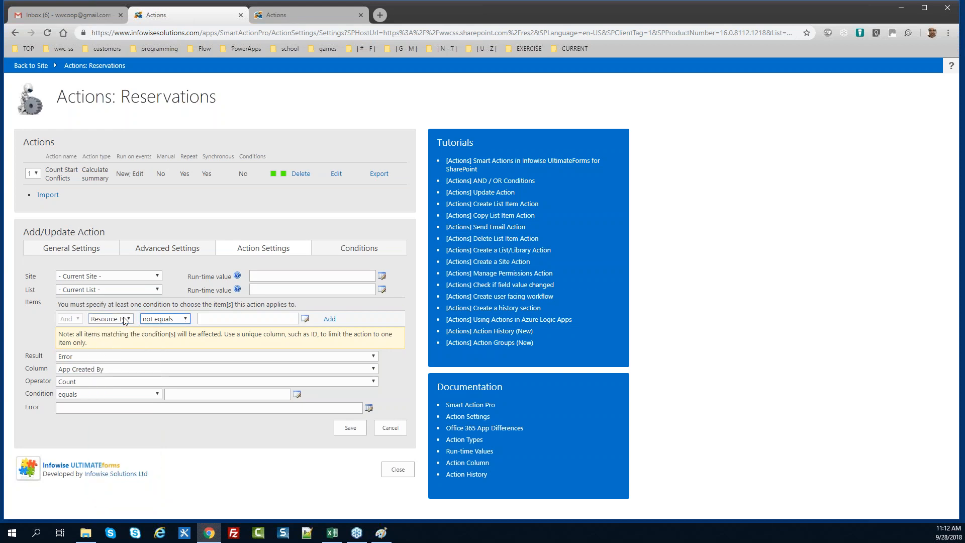
pyautogui.press('e')
pyautogui.press('Tab')
pyautogui.write('[')
pyautogui.hotkey('shift', 'Tab')
pyautogui.hotkey('shift', 'Tab')
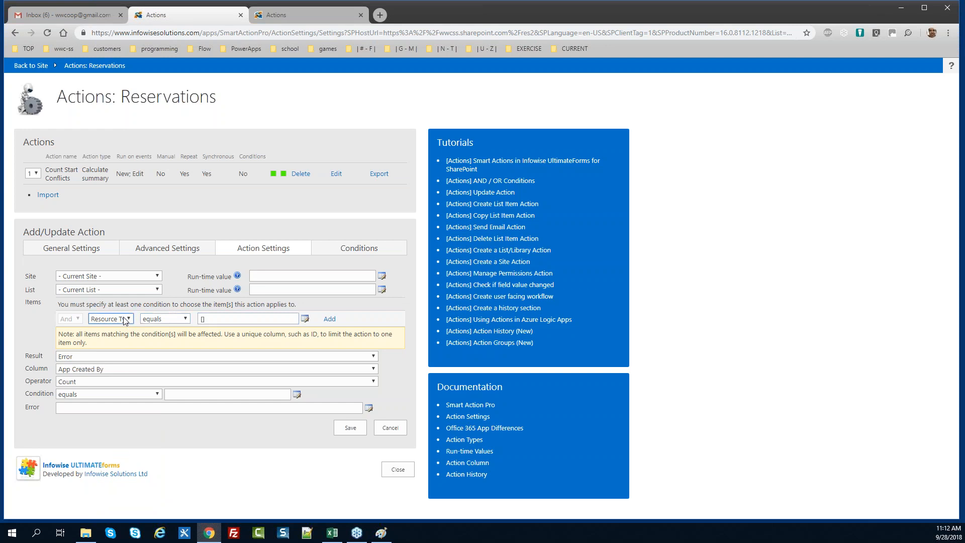
pyautogui.press('r')
pyautogui.press('r')
pyautogui.press('r')
pyautogui.press('Up')
pyautogui.press('Tab')
pyautogui.press('Tab')
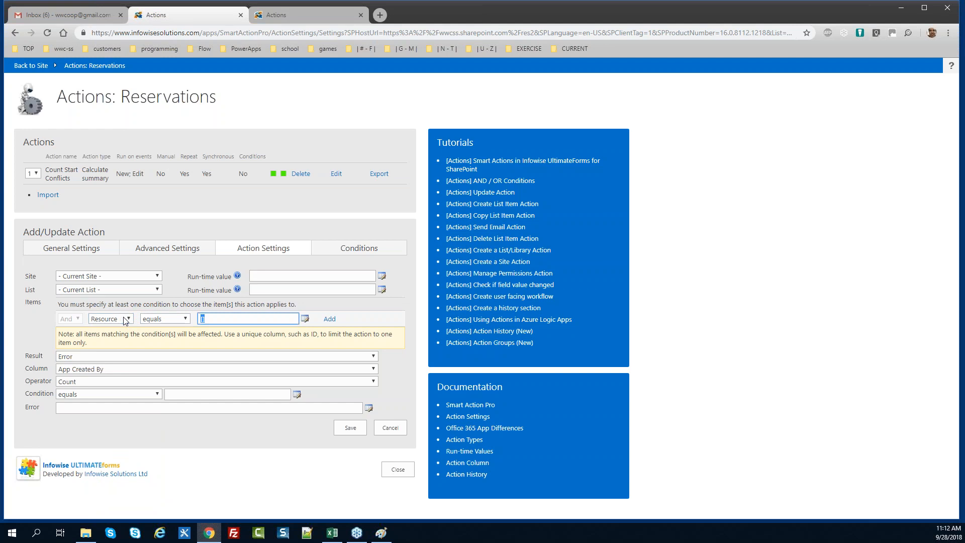
pyautogui.press('Right')
pyautogui.write('Resource')
pyautogui.press('Tab')
pyautogui.press('Tab')
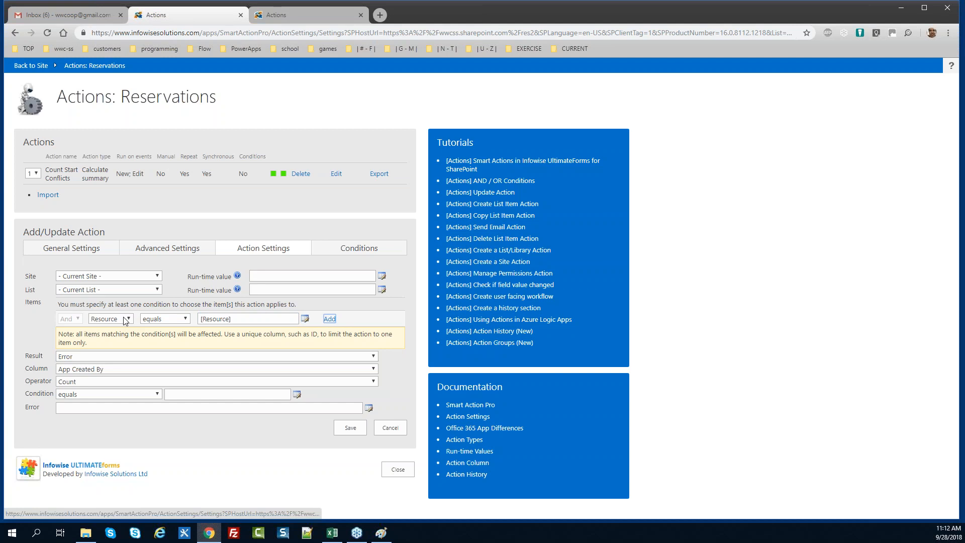
pyautogui.press('Return')
# In the reference tab, open the Count End Conflicts action's item conditions
pyautogui.click(298, 15)
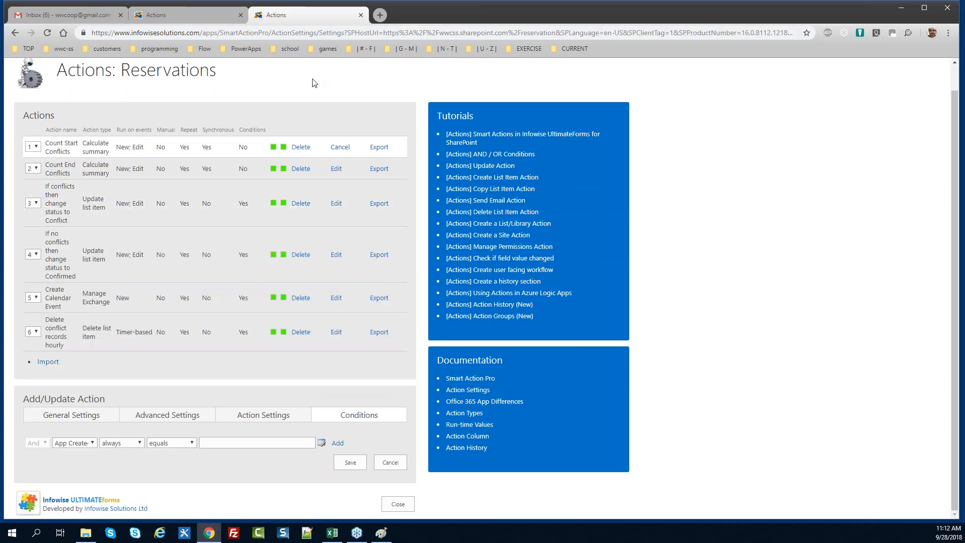
pyautogui.click(340, 149)
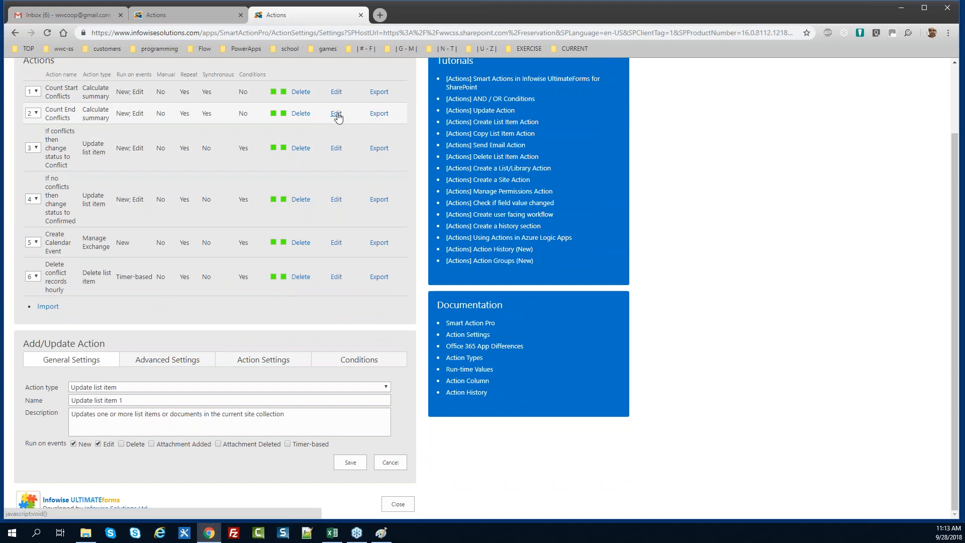
pyautogui.click(337, 114)
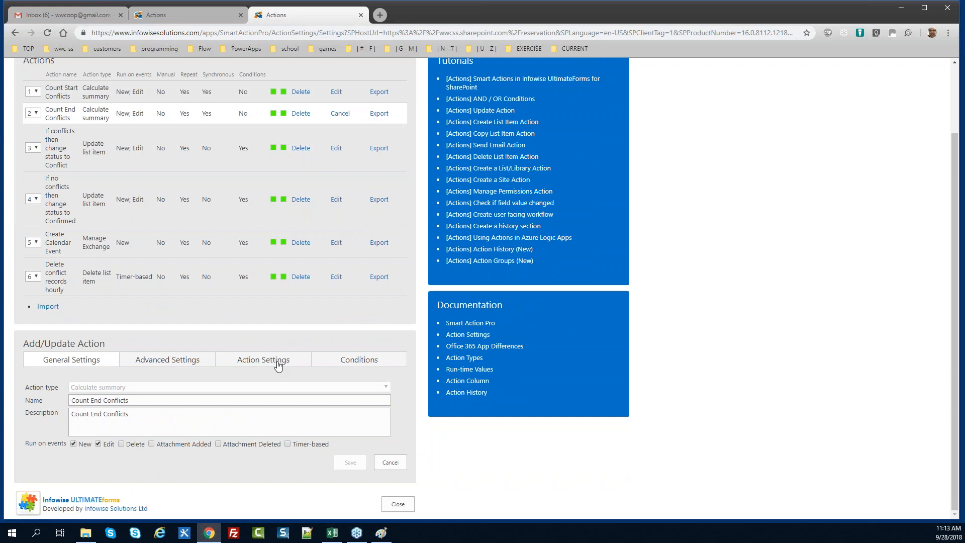
pyautogui.click(278, 360)
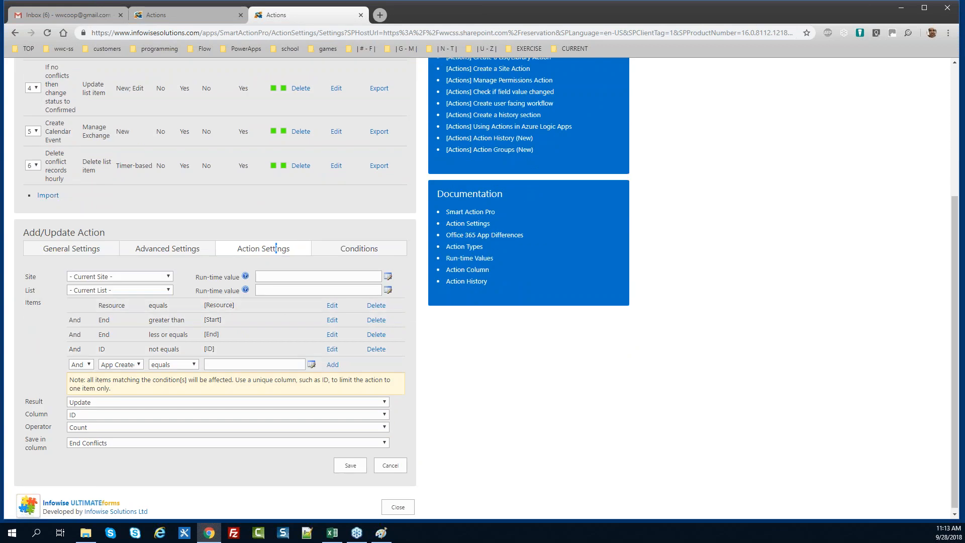
# Add the condition End greater than [Start]
pyautogui.click(182, 15)
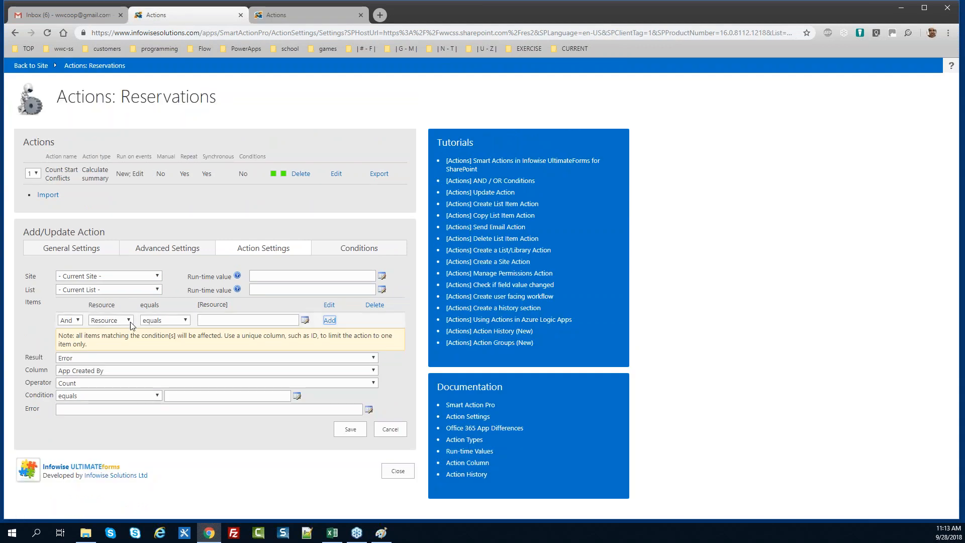
pyautogui.click(115, 324)
pyautogui.press('e')
pyautogui.press('Return')
pyautogui.press('Tab')
pyautogui.press('g')
pyautogui.press('Tab')
pyautogui.write('[Start]')
pyautogui.press('Tab')
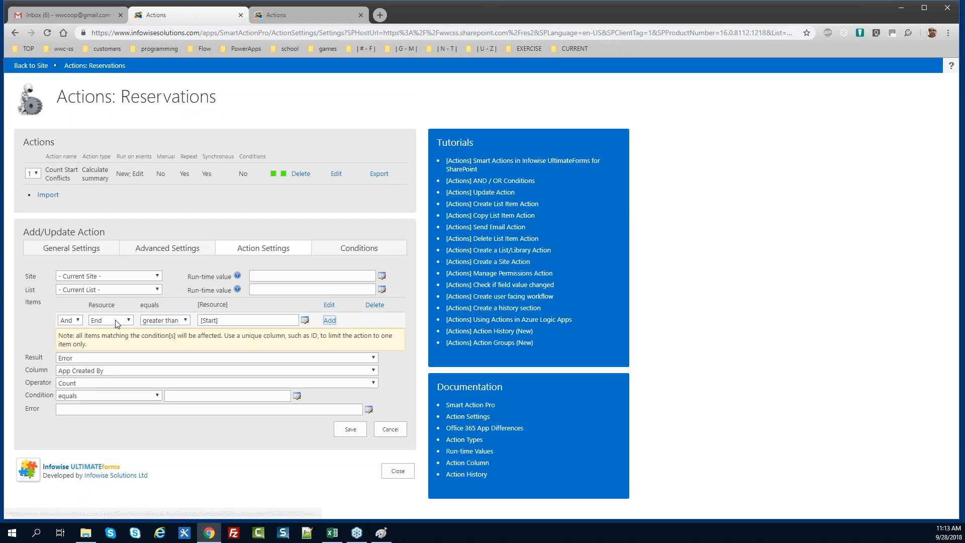
pyautogui.press('Return')
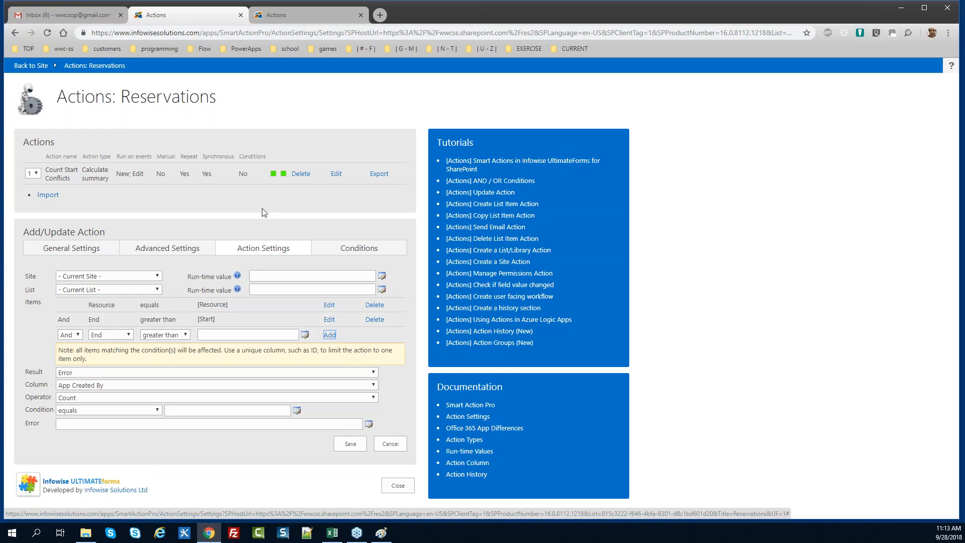
# After rechecking the reference, add the condition End less or equals [End]
pyautogui.click(306, 10)
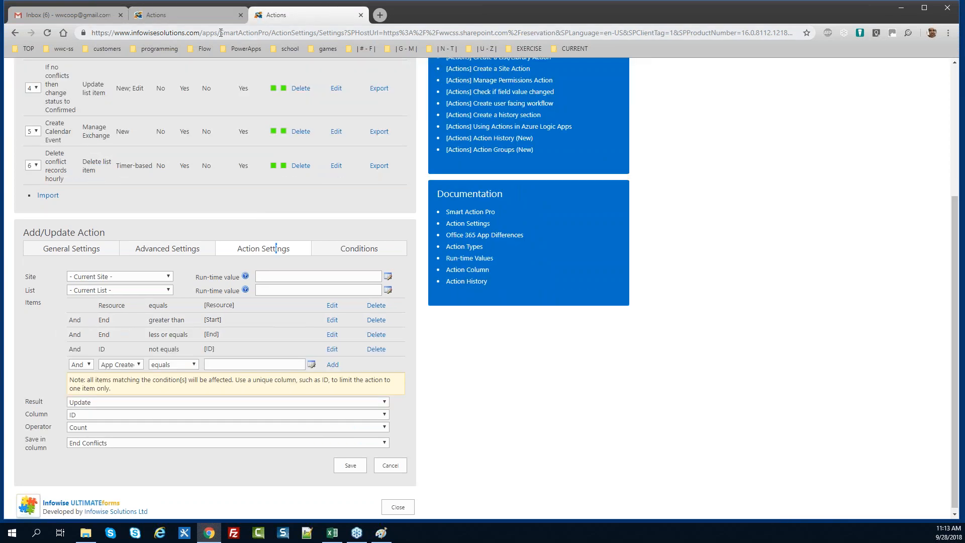
pyautogui.click(173, 15)
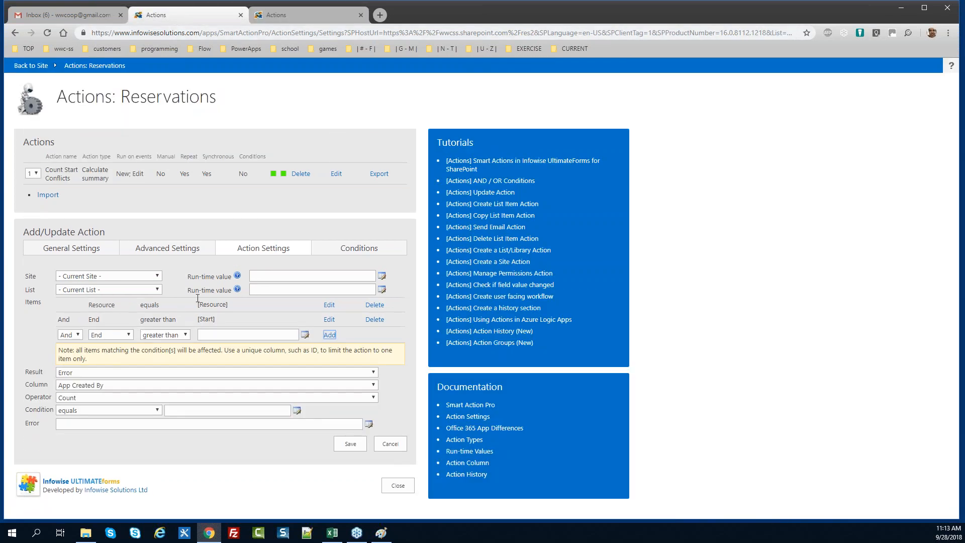
pyautogui.click(179, 334)
pyautogui.press('Down')
pyautogui.press('Down')
pyautogui.press('Down')
pyautogui.press('Return')
pyautogui.press('Tab')
pyautogui.write('[')
pyautogui.write('d]')
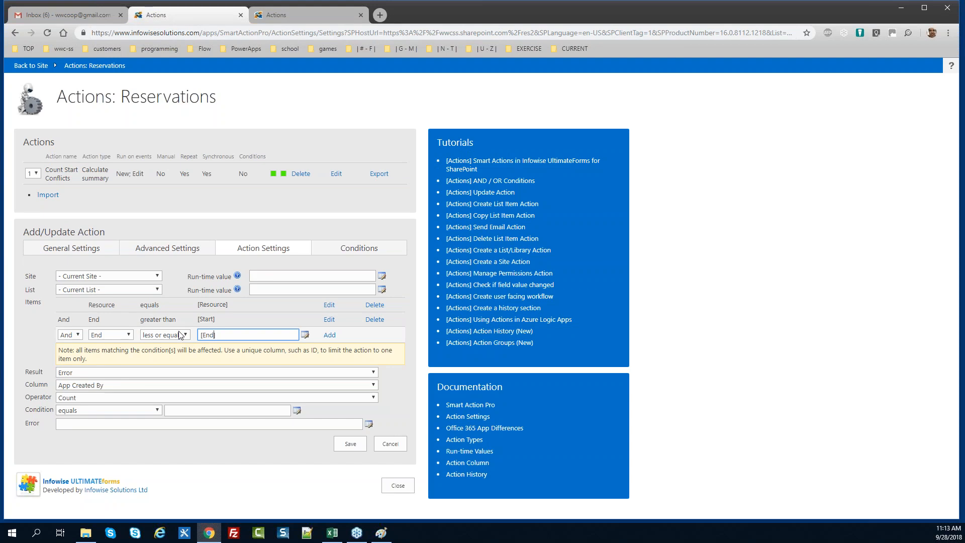
pyautogui.click(330, 335)
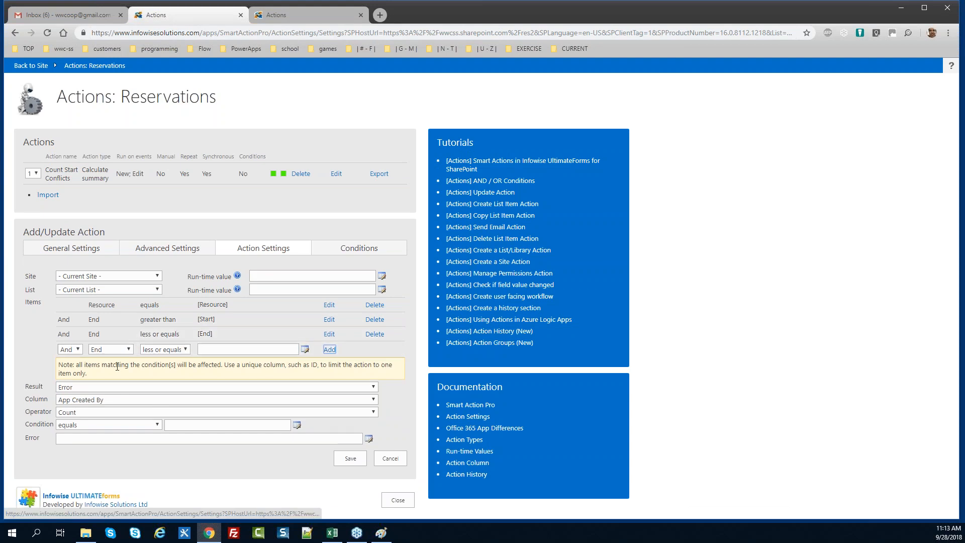
# Fill the next condition row with ID not equals [ID]
pyautogui.click(108, 349)
pyautogui.press('i')
pyautogui.press('Return')
pyautogui.press('Tab')
pyautogui.press('n')
pyautogui.press('Tab')
pyautogui.write('[ID')
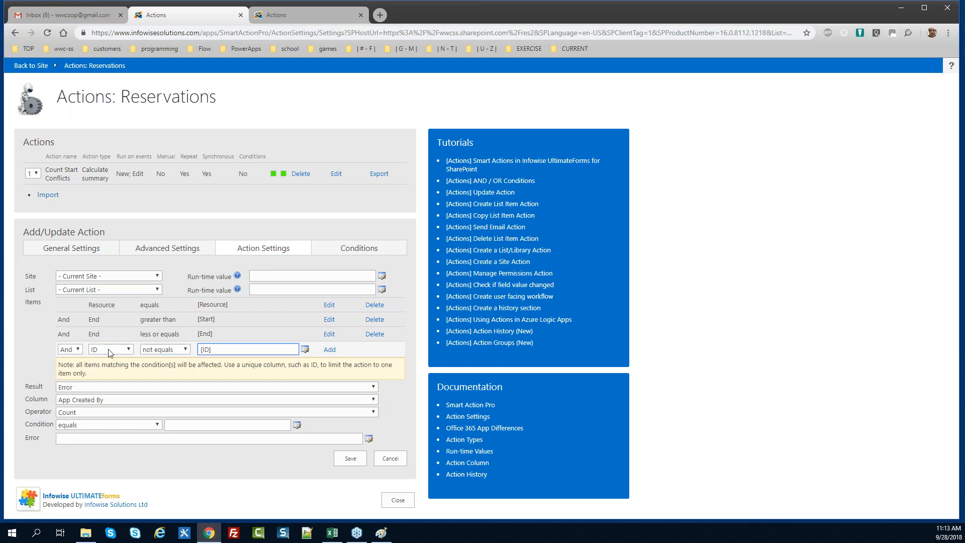
pyautogui.write(']')
# Set the result to Update, counting the ID column and saving the count in End Conflicts
pyautogui.click(76, 387)
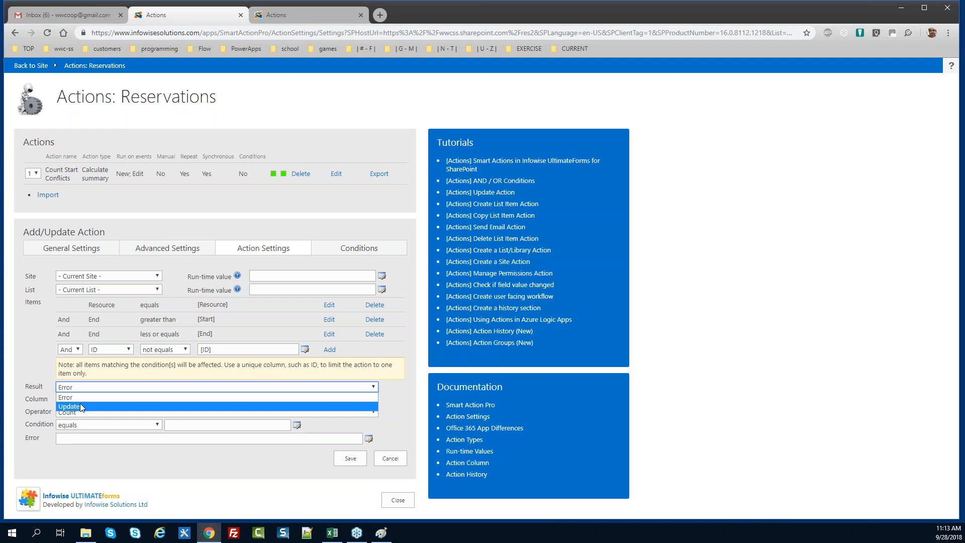
pyautogui.click(80, 403)
pyautogui.click(119, 402)
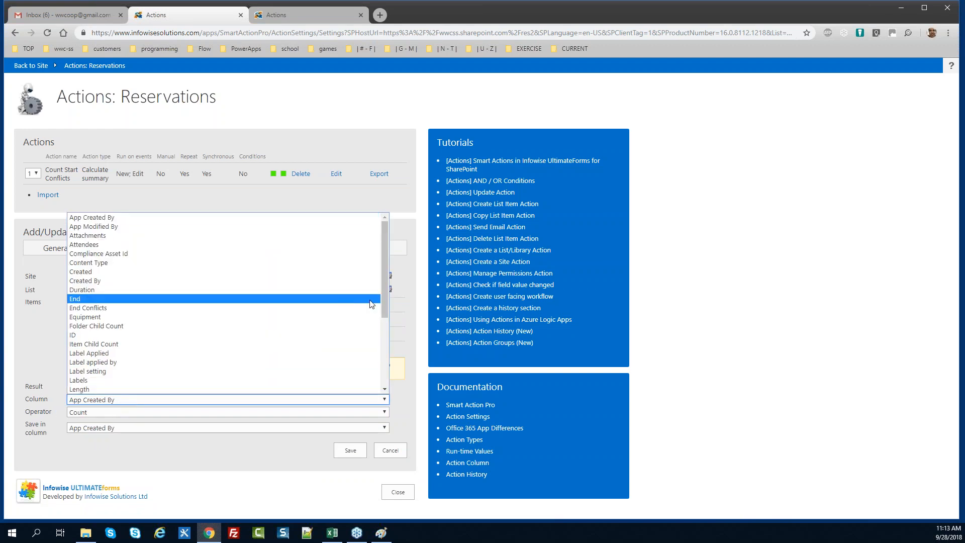
pyautogui.click(350, 308)
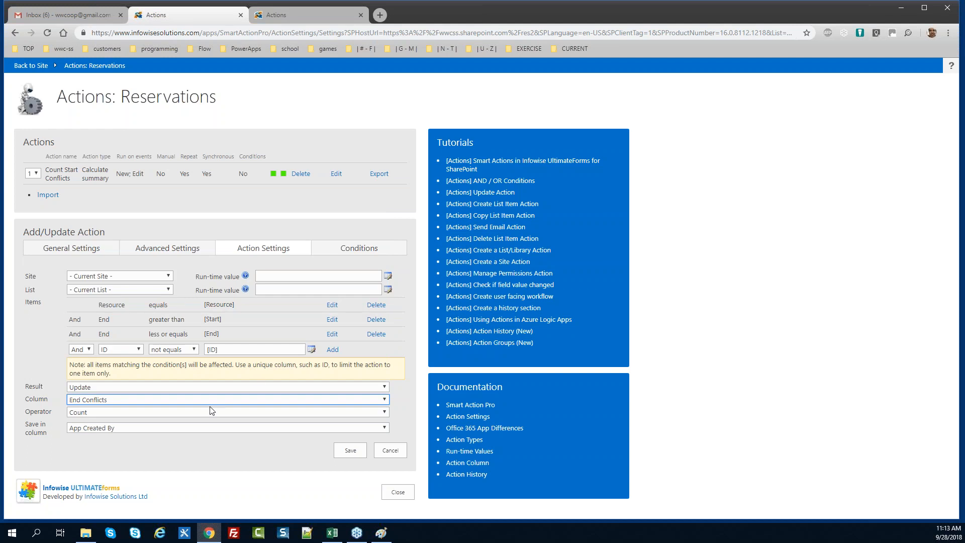
pyautogui.click(112, 417)
pyautogui.click(112, 417)
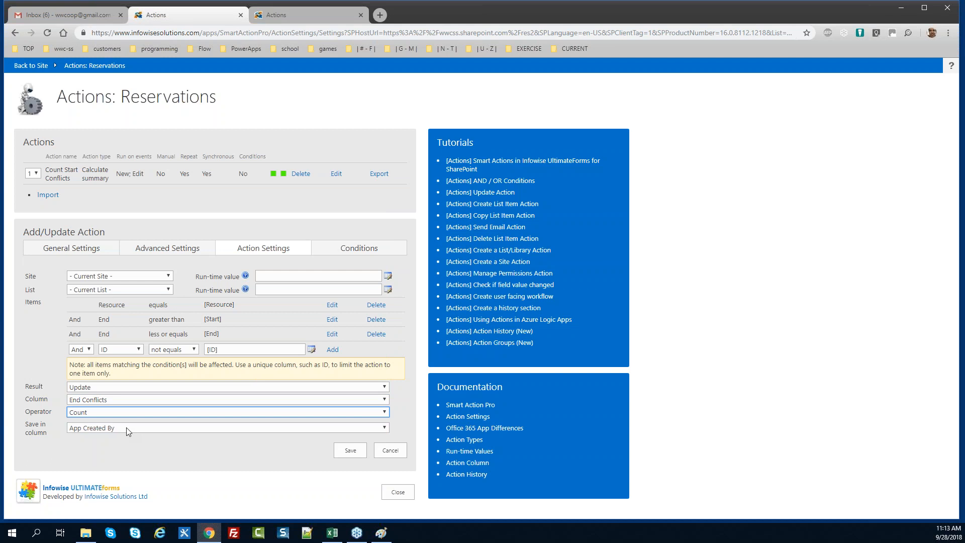
pyautogui.click(122, 400)
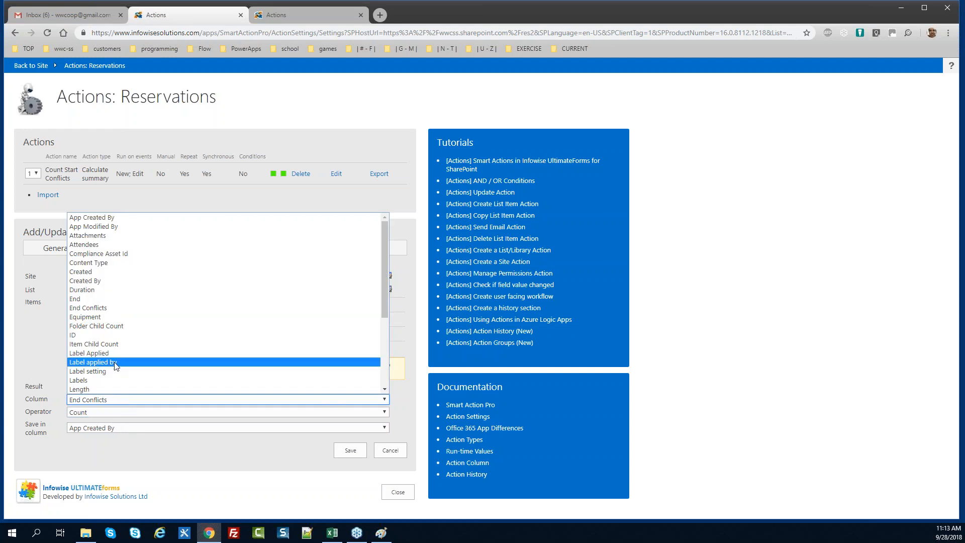
pyautogui.click(95, 335)
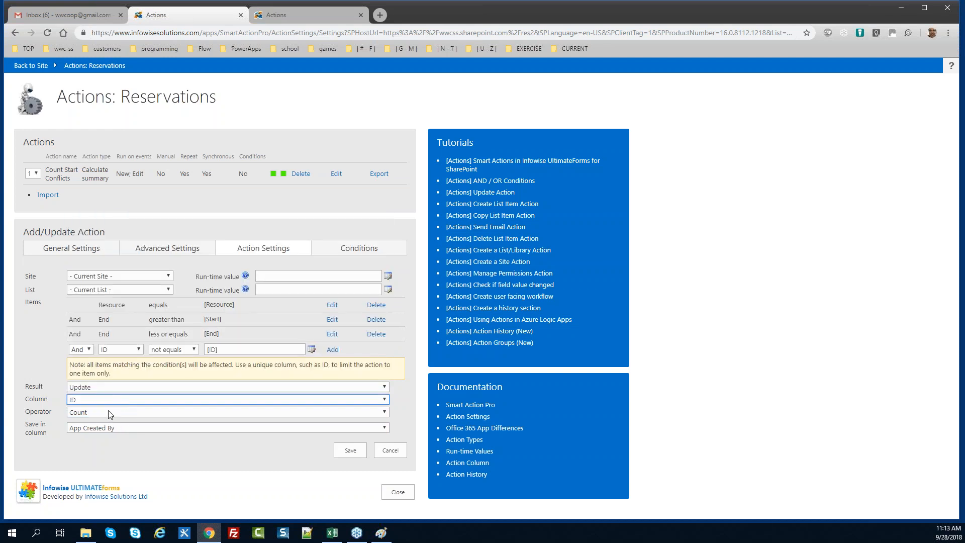
pyautogui.click(123, 428)
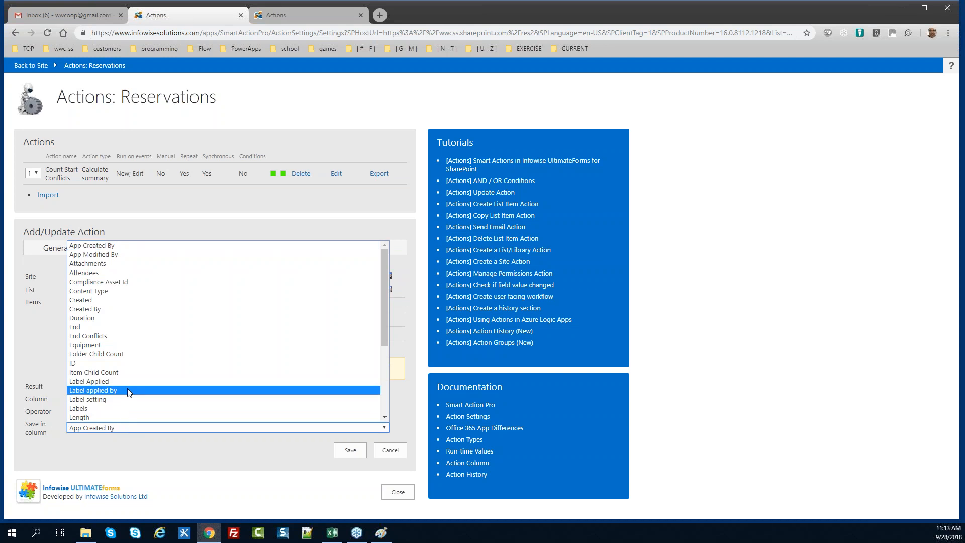
pyautogui.click(107, 337)
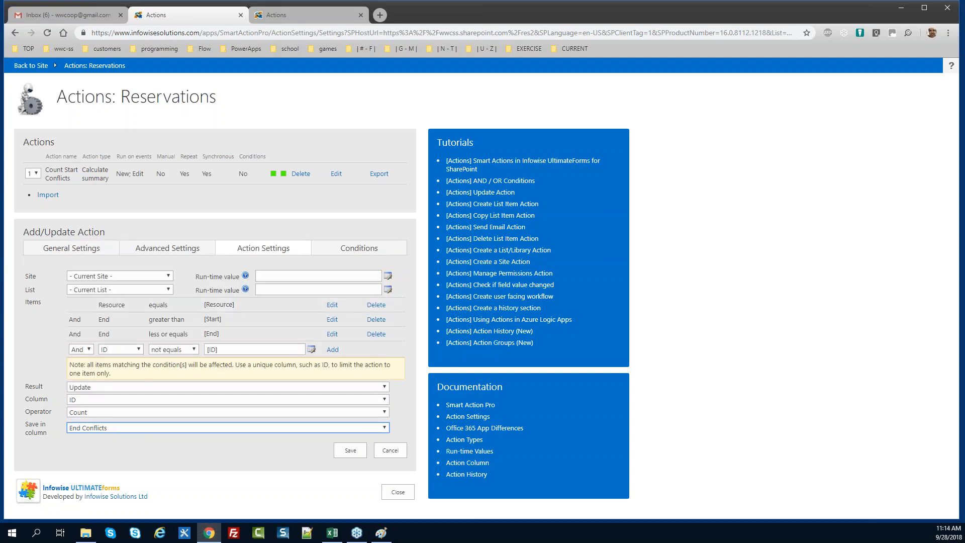
pyautogui.click(289, 18)
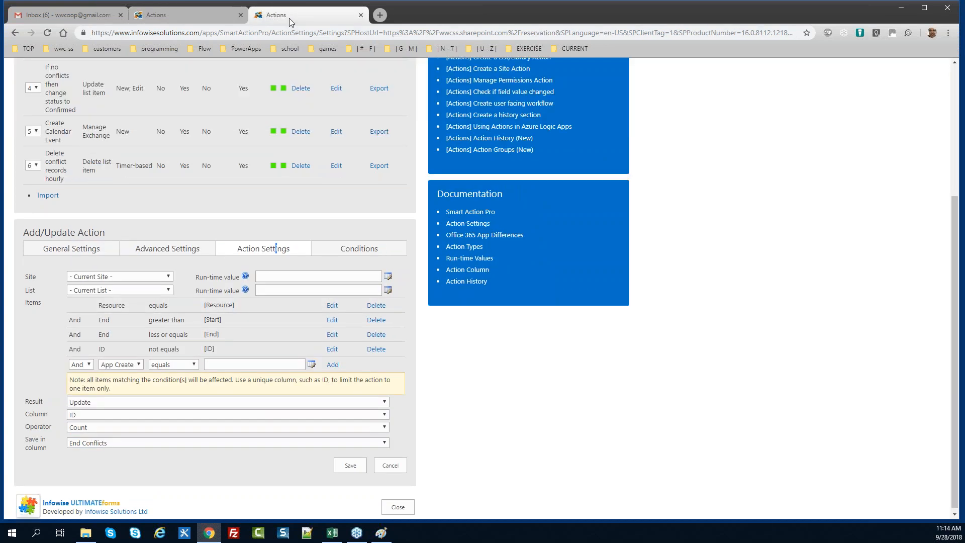
pyautogui.click(191, 23)
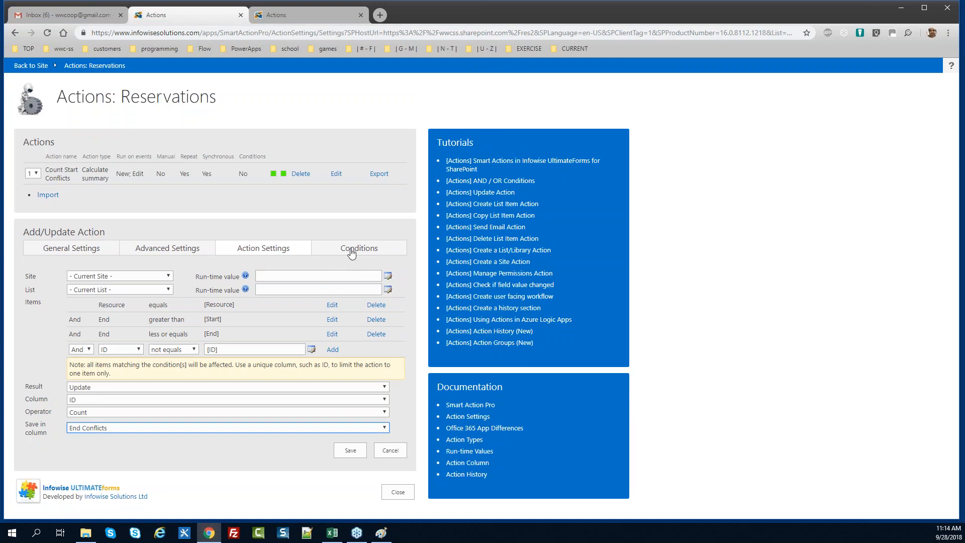
# Save Count End Conflicts and close the reference Count End Conflicts action
pyautogui.click(351, 450)
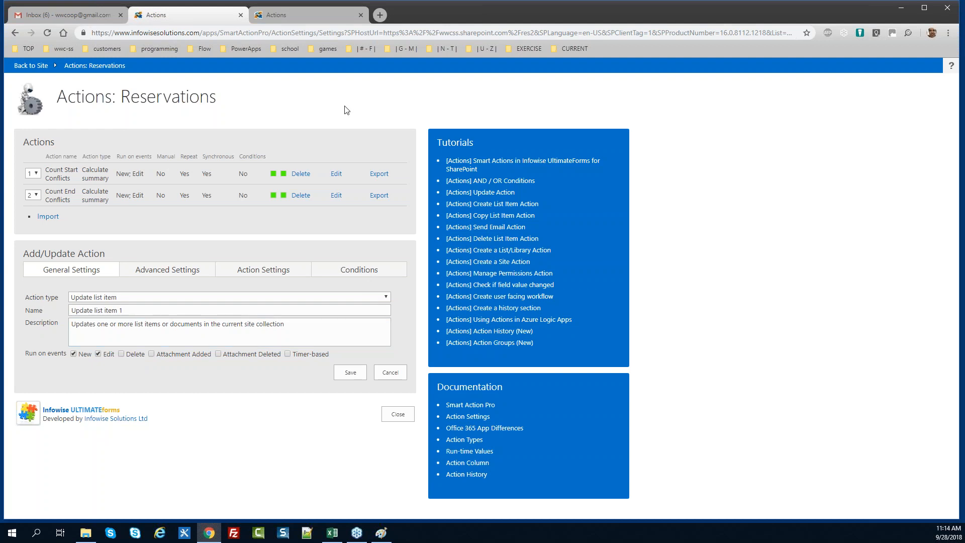
pyautogui.click(321, 20)
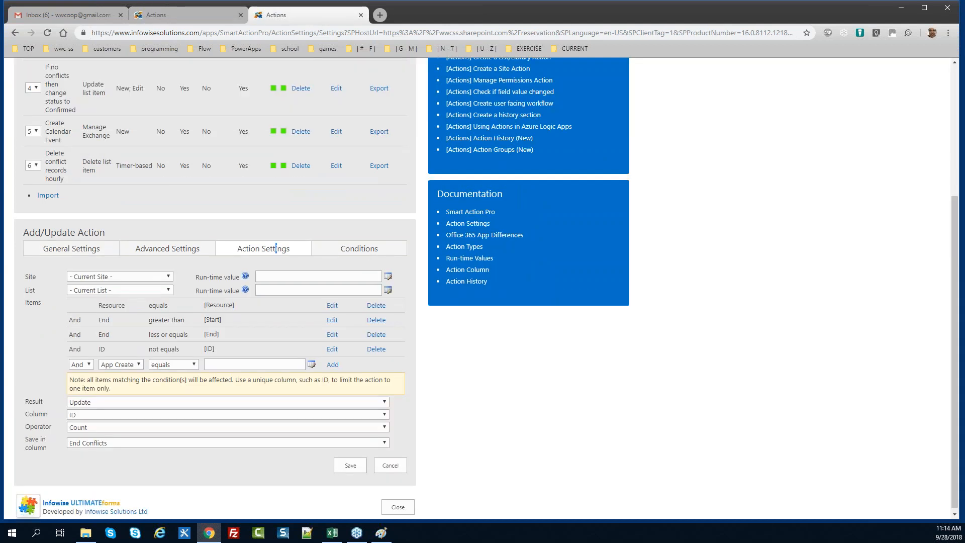
pyautogui.moveTo(954, 306); pyautogui.dragTo(930, 215)
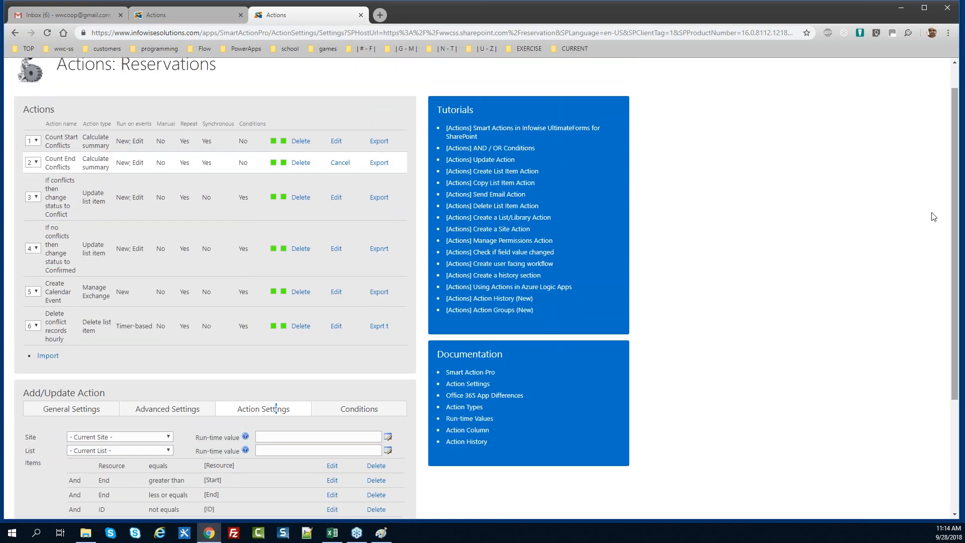
pyautogui.click(346, 163)
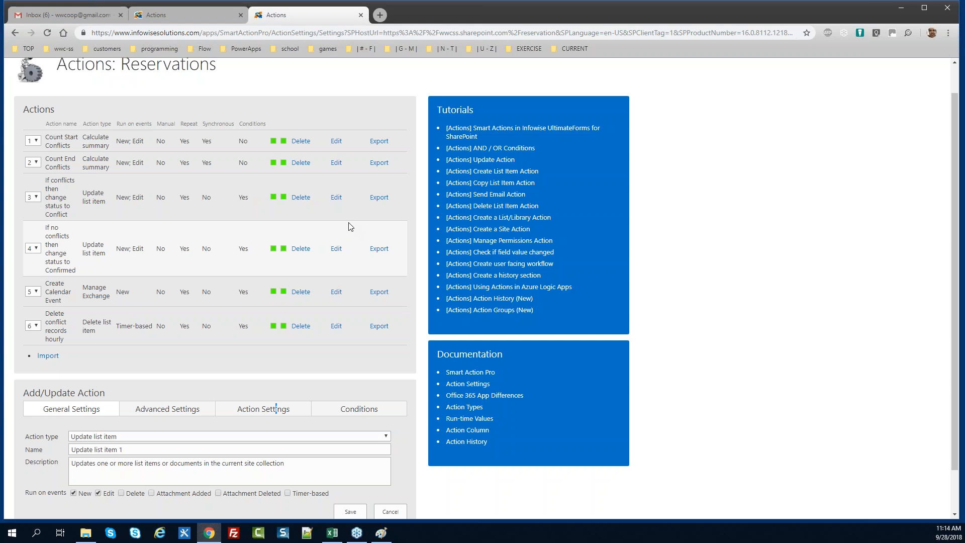
# Review the reference change-status-to-Conflict action's conditions and action settings
pyautogui.click(336, 197)
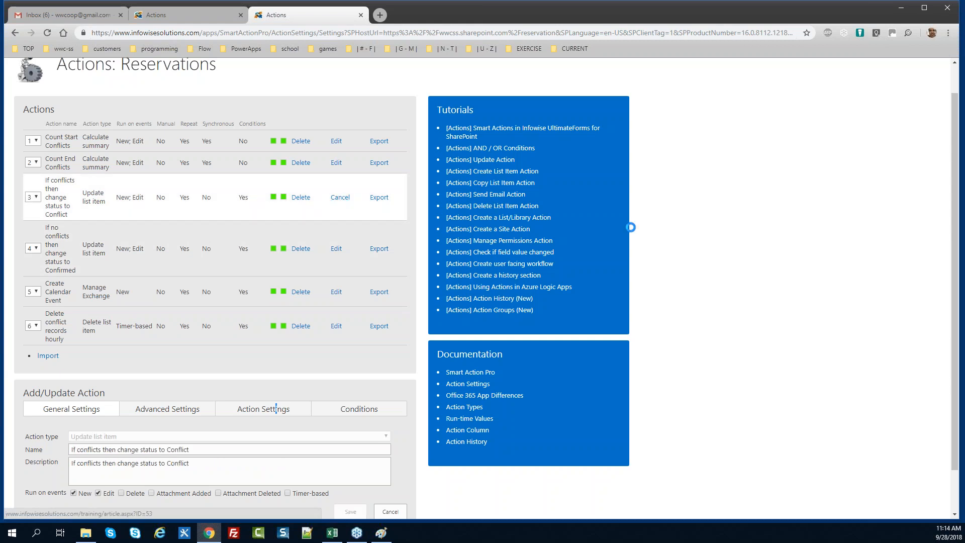
pyautogui.moveTo(955, 258); pyautogui.dragTo(956, 300)
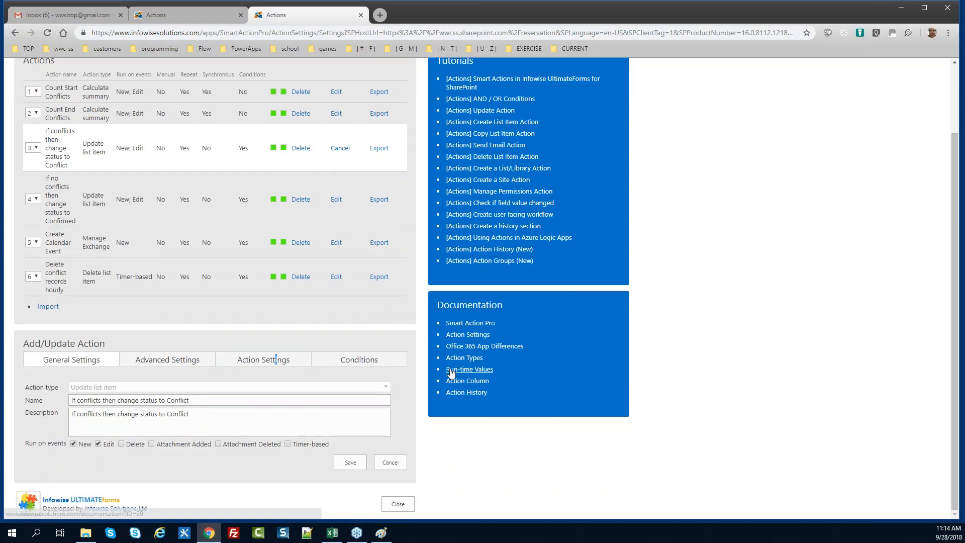
pyautogui.click(326, 364)
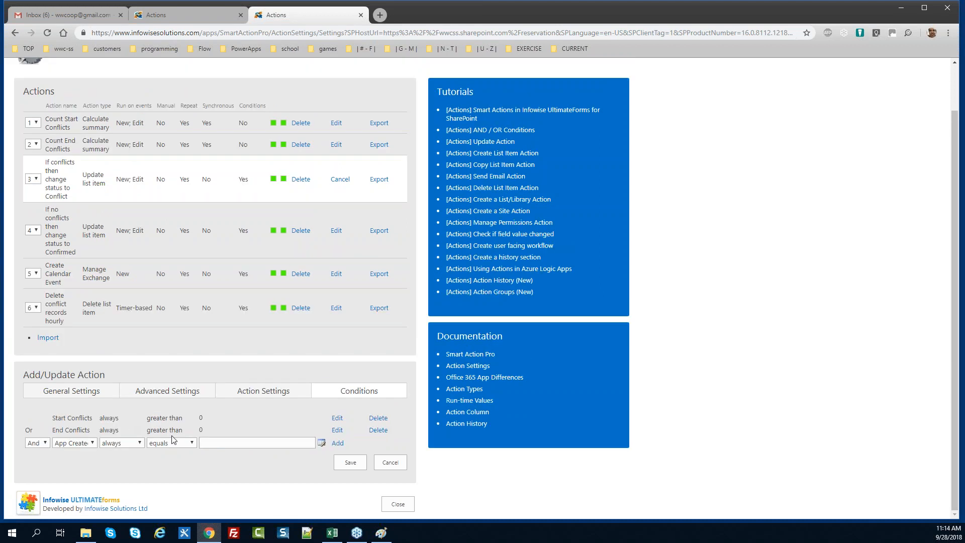
pyautogui.click(248, 395)
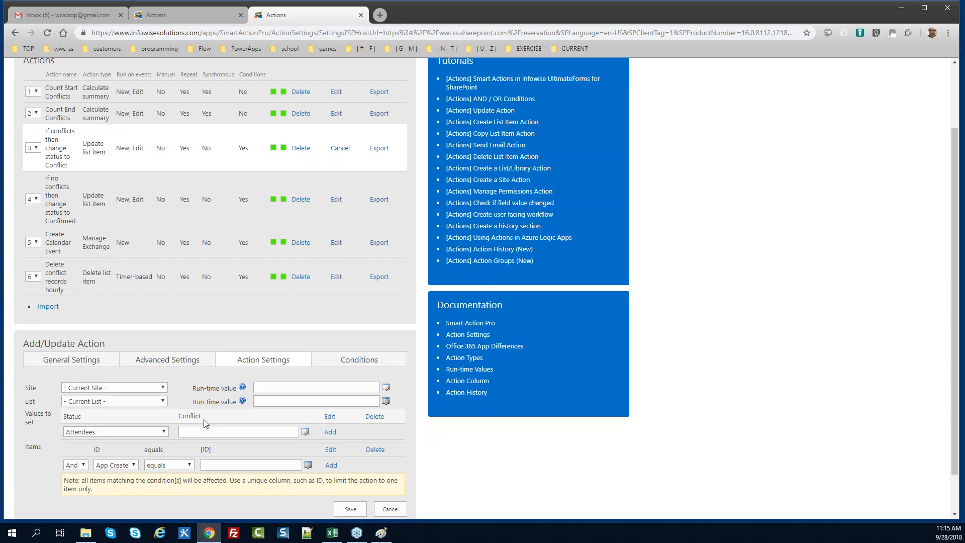
pyautogui.click(320, 364)
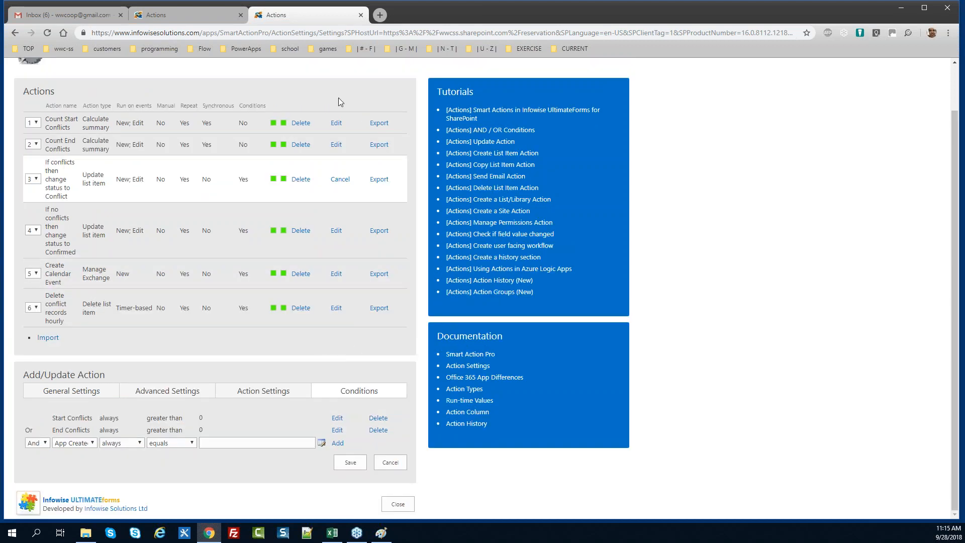
# Name the new action 'Change Status to Conflict if Conflicts Found' and move on to its description
pyautogui.click(188, 15)
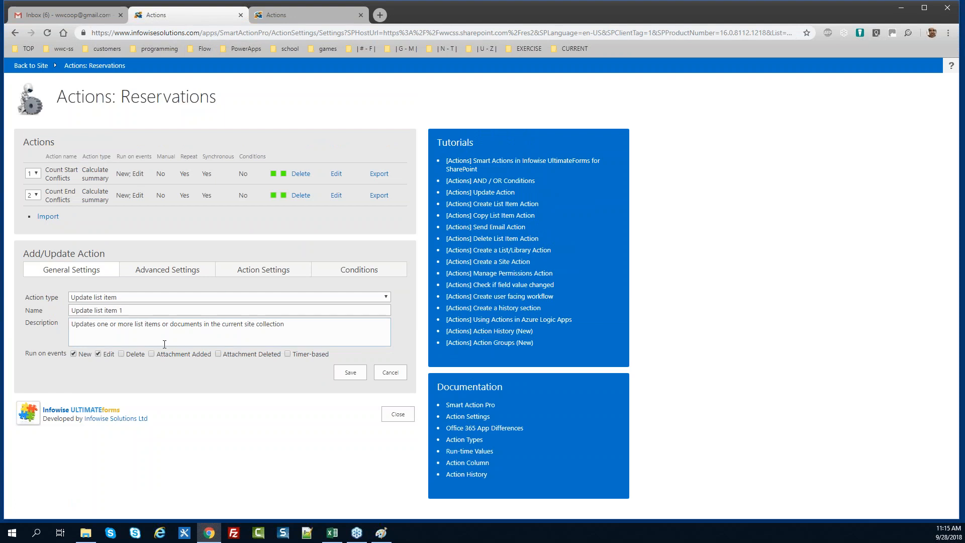
pyautogui.tripleClick(137, 312)
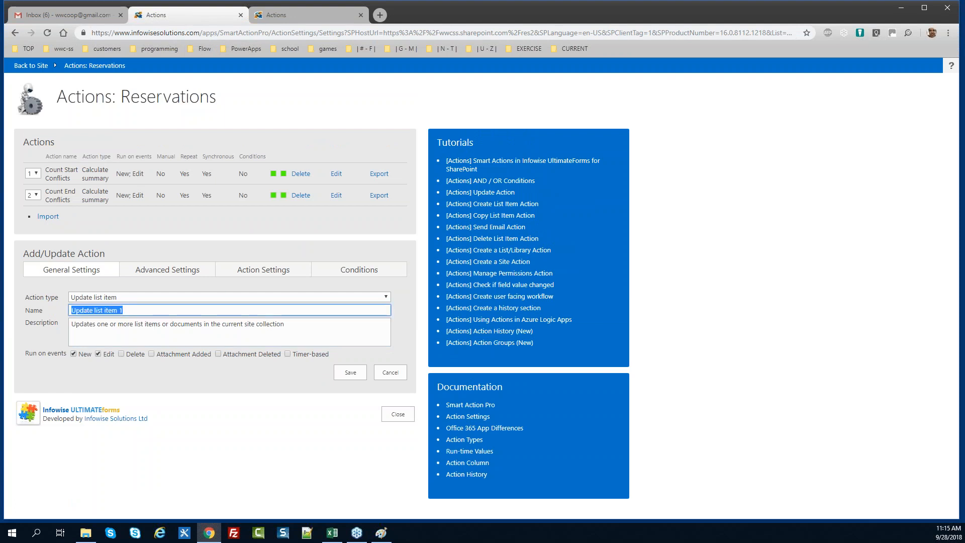
pyautogui.write('Check for')
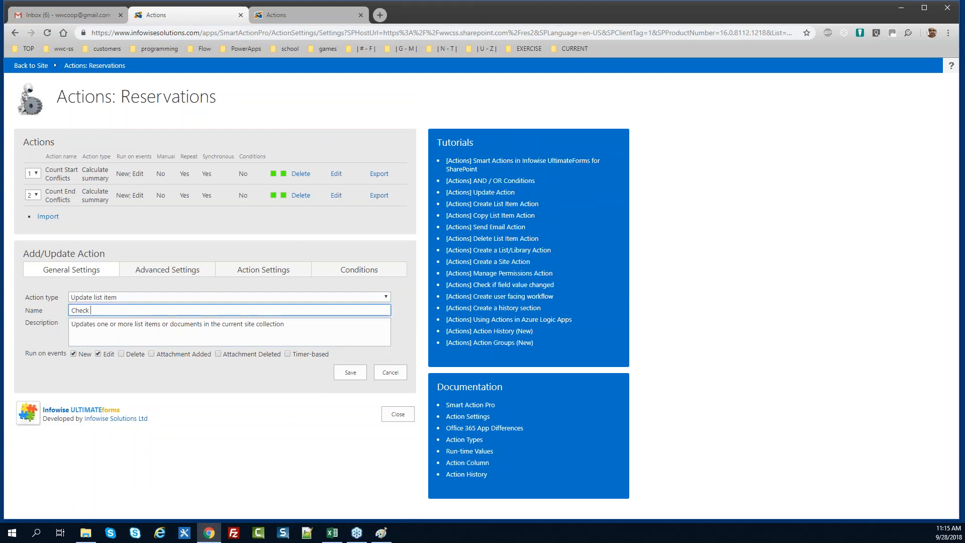
pyautogui.press('BackSpace')
pyautogui.press('BackSpace')
pyautogui.press('BackSpace')
pyautogui.press('BackSpace')
pyautogui.press('BackSpace')
pyautogui.press('BackSpace')
pyautogui.press('BackSpace')
pyautogui.press('BackSpace')
pyautogui.press('BackSpace')
pyautogui.write('Change Status to Conflict if ')
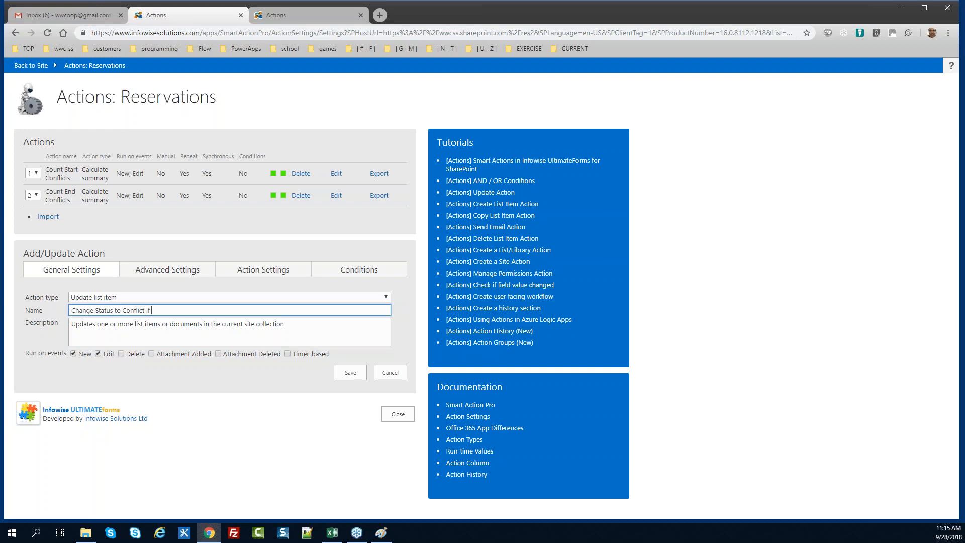
pyautogui.write('Conflicts Found')
pyautogui.hotkey('ctrl', 'a')
pyautogui.press('Tab')
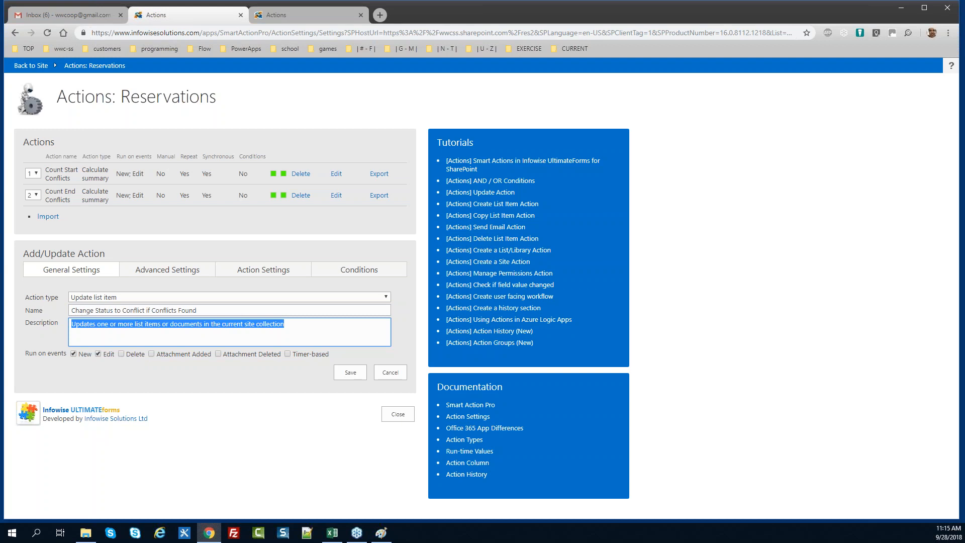
# Check the reference action's general settings before returning to the new action
pyautogui.click(301, 18)
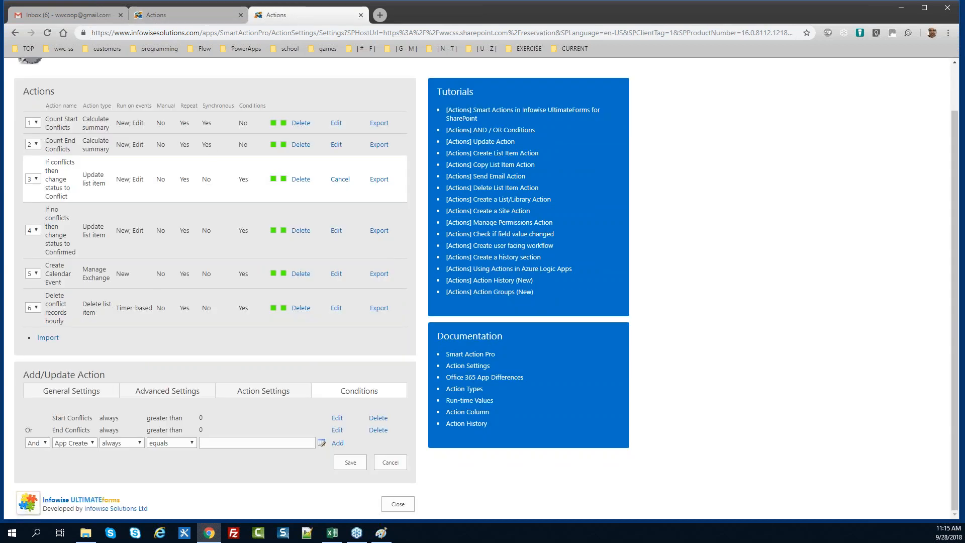
pyautogui.click(108, 390)
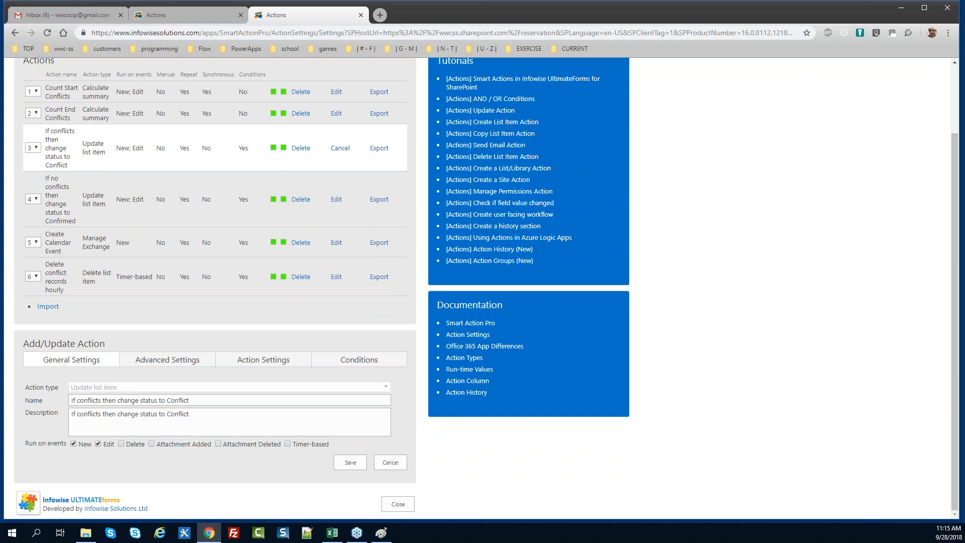
pyautogui.click(189, 15)
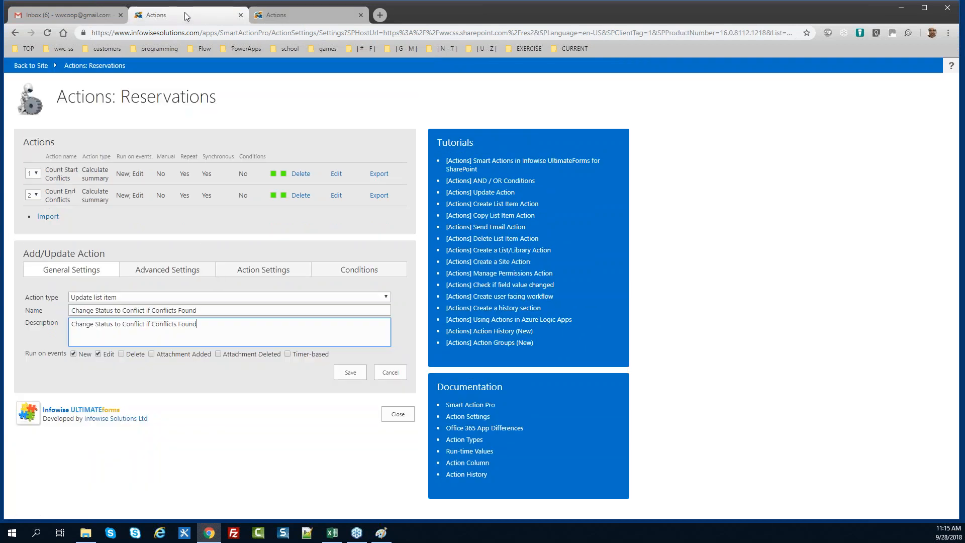
# Add Status = Conflict to the values to set, then compare conditions with the reference action
pyautogui.click(282, 272)
pyautogui.click(134, 341)
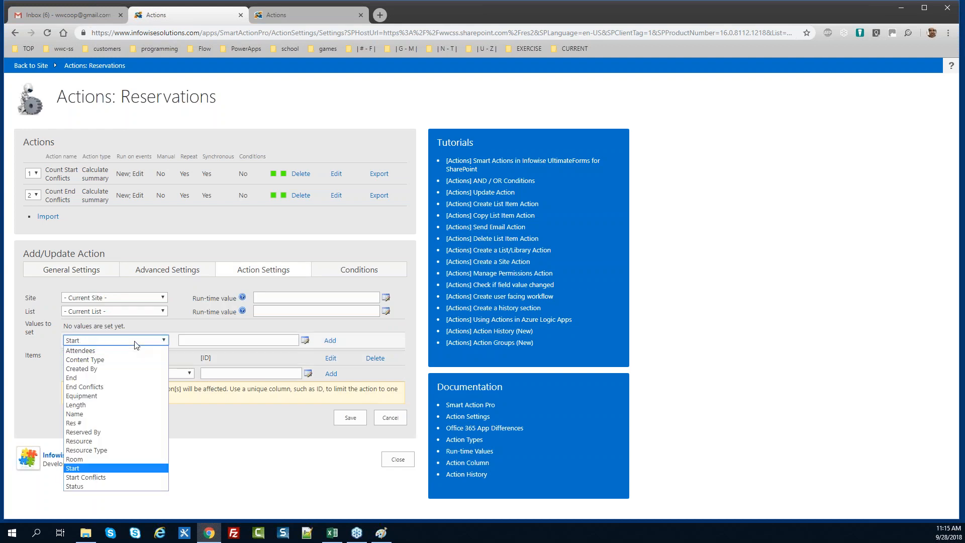
pyautogui.click(106, 486)
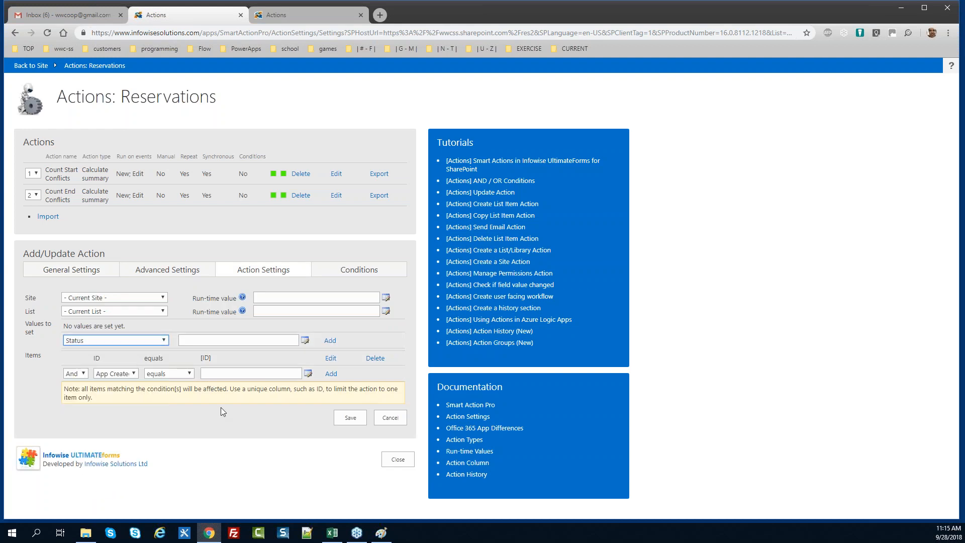
pyautogui.click(190, 342)
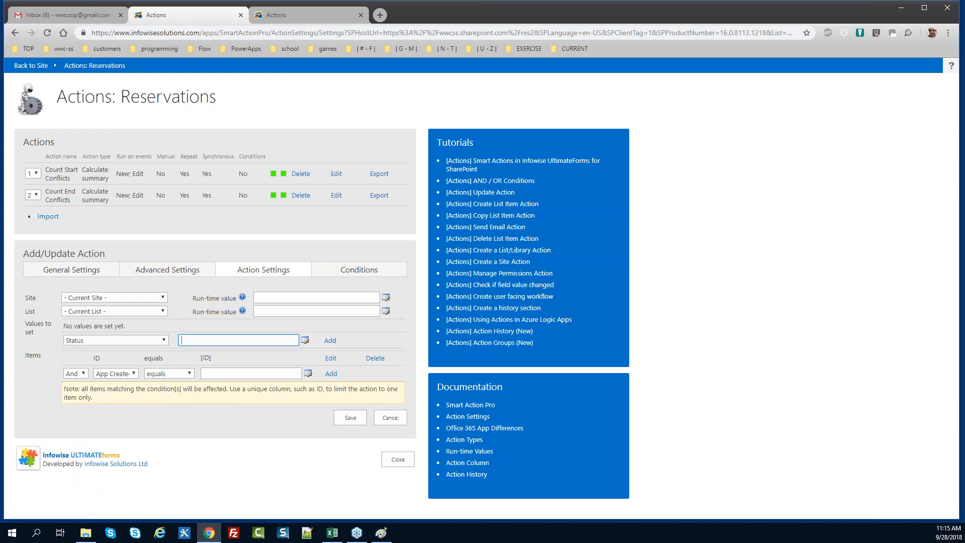
pyautogui.hotkey('alt', 'Tab')
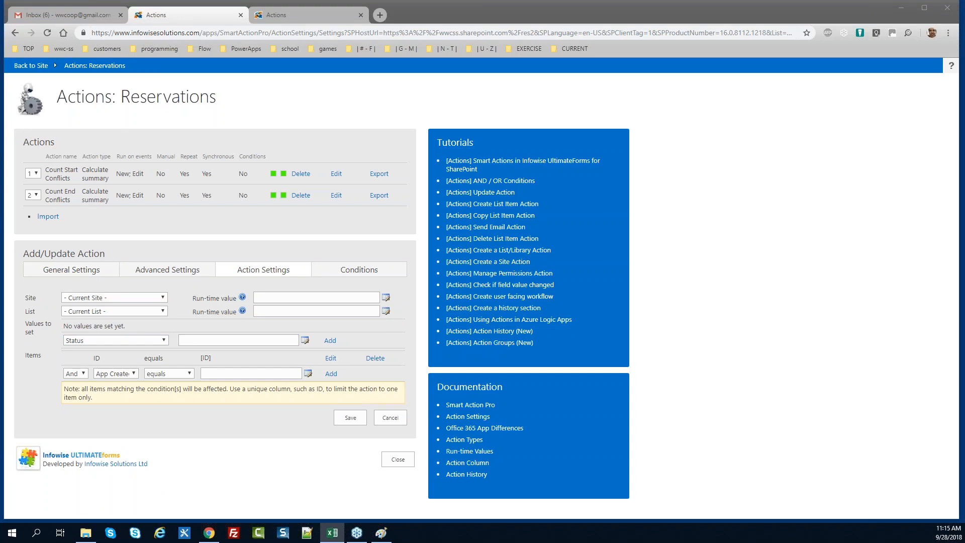
pyautogui.click(208, 336)
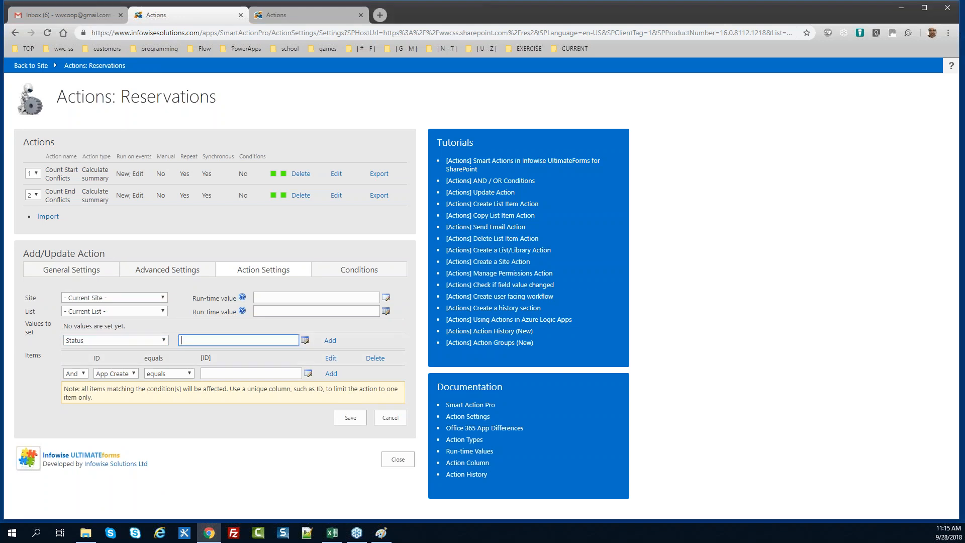
pyautogui.write('Conflict')
pyautogui.press('Tab')
pyautogui.press('Tab')
pyautogui.press('Return')
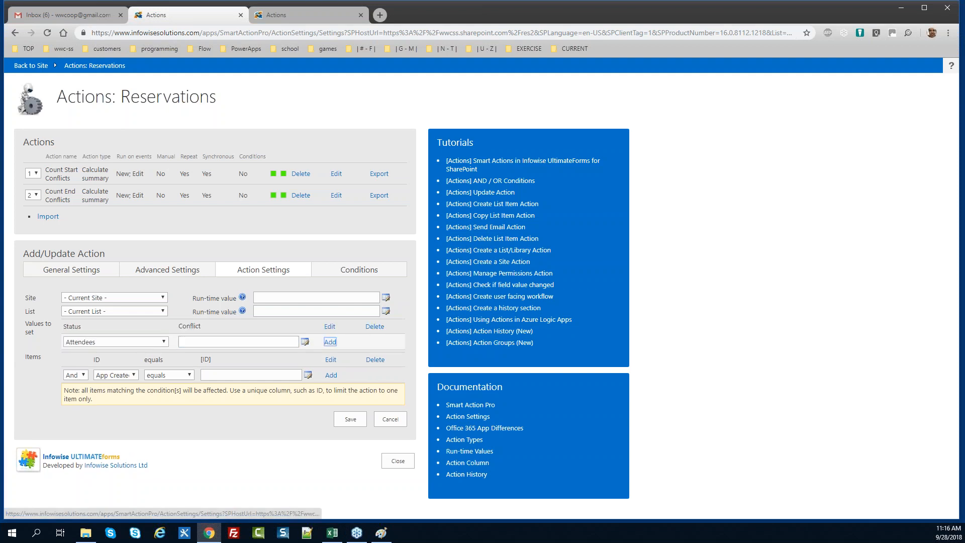
pyautogui.click(330, 272)
pyautogui.click(283, 15)
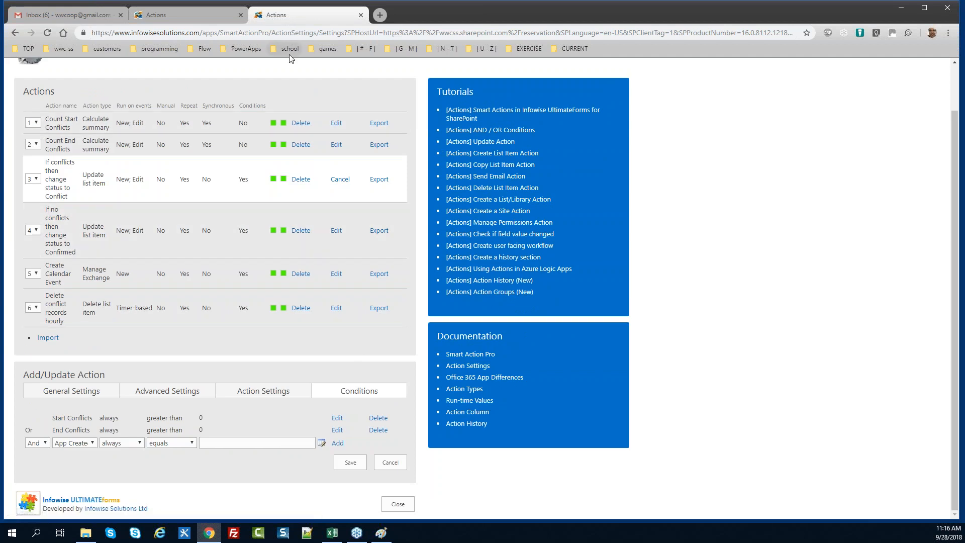
# Add the condition Start Conflicts greater than 0
pyautogui.click(183, 10)
pyautogui.click(89, 298)
pyautogui.press('s')
pyautogui.press('Down')
pyautogui.press('Return')
pyautogui.press('Tab')
pyautogui.press('Tab')
pyautogui.press('g')
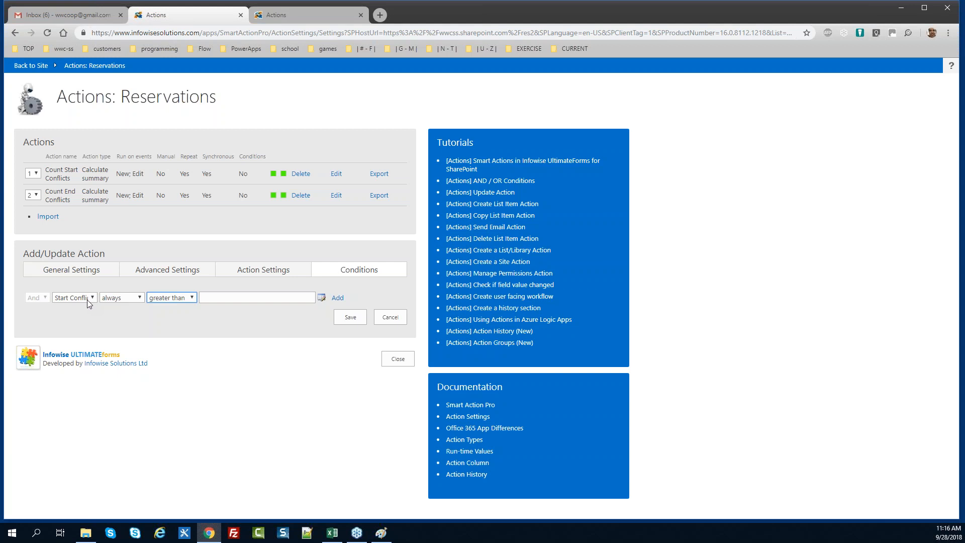
pyautogui.press('Tab')
pyautogui.write('0')
# Add an Or condition End Conflicts greater than 0 and save the action
pyautogui.press('Tab')
pyautogui.press('Return')
pyautogui.click(37, 312)
pyautogui.click(40, 328)
pyautogui.click(92, 310)
pyautogui.press('e')
pyautogui.press('Down')
pyautogui.press('Return')
pyautogui.press('Tab')
pyautogui.press('Tab')
pyautogui.press('Tab')
pyautogui.write('0')
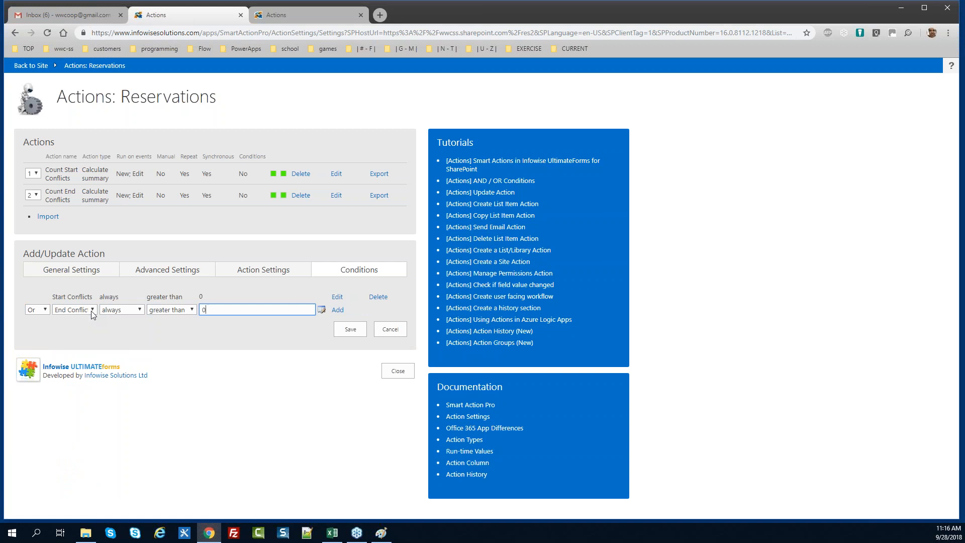
pyautogui.press('Tab')
pyautogui.press('Tab')
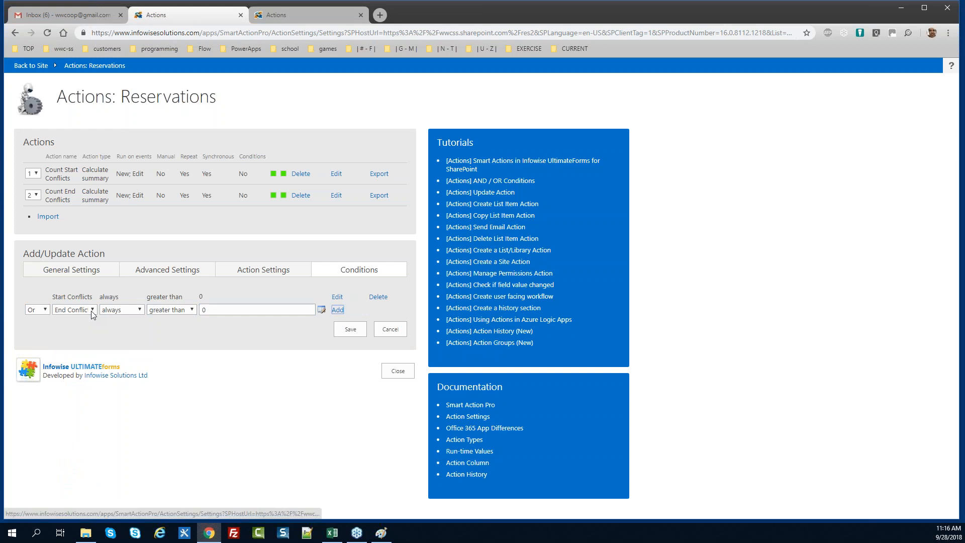
pyautogui.press('Return')
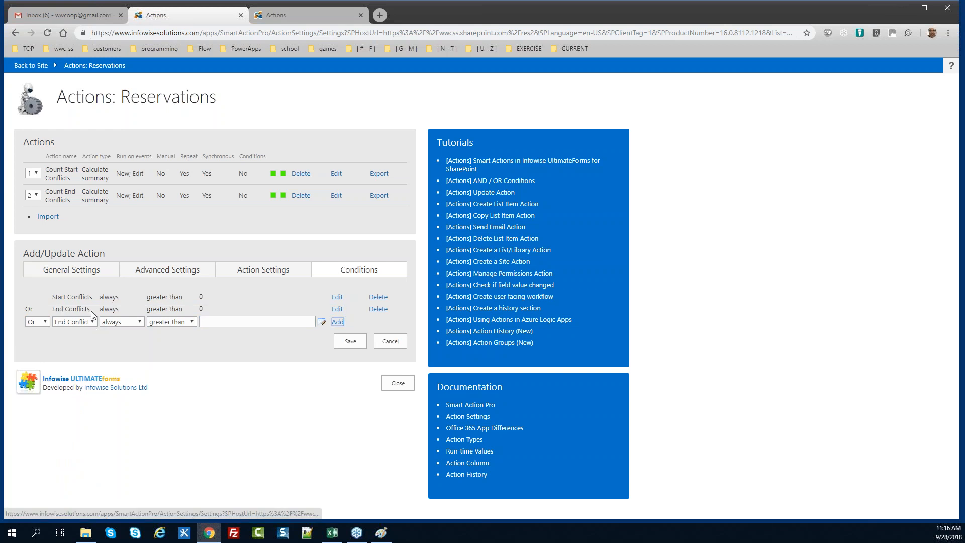
pyautogui.click(351, 342)
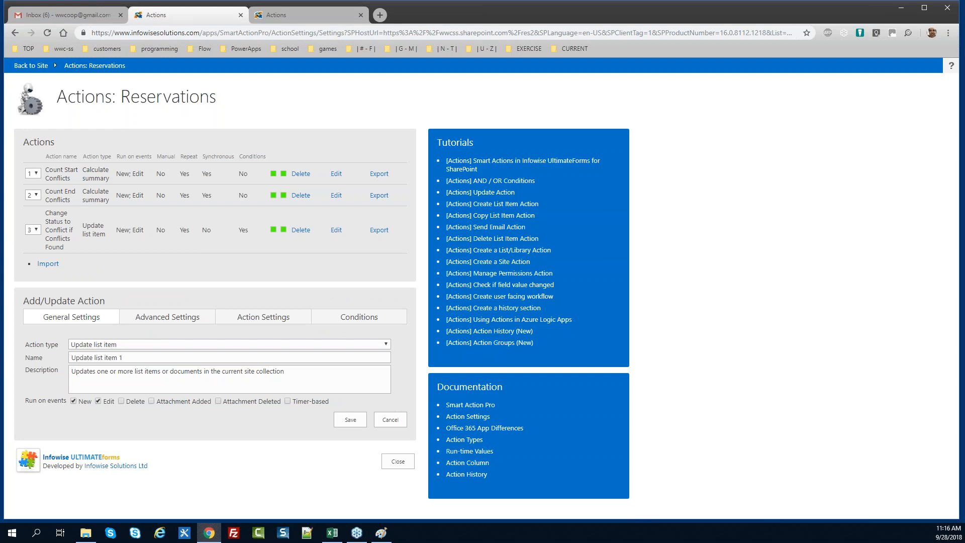
# Name the action 'Change Status to Confirmed if no conflicts', using the same text as its description
pyautogui.tripleClick(144, 357)
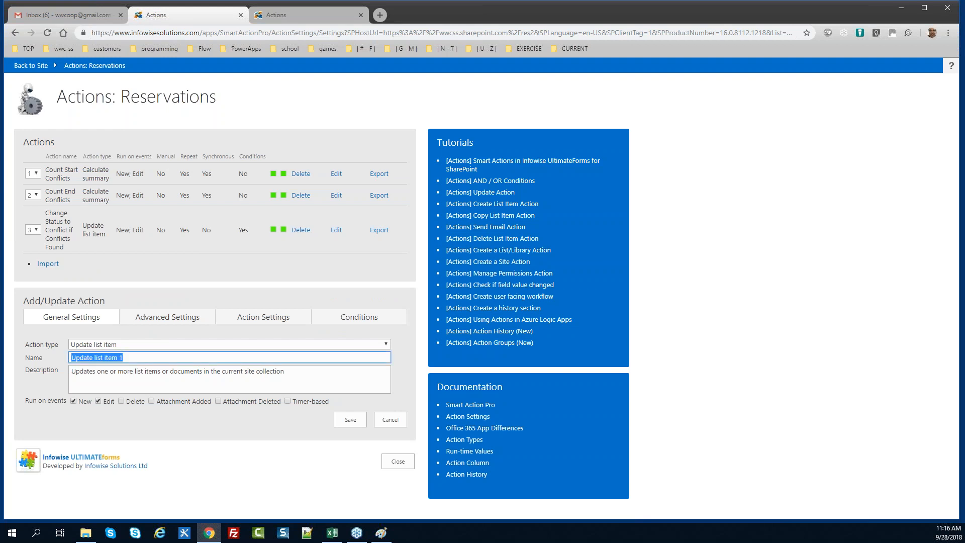
pyautogui.write('Change Status to Confi')
pyautogui.write('rmed if no conflicts')
pyautogui.hotkey('ctrl', 'a')
pyautogui.hotkey('ctrl', 'c')
pyautogui.press('Tab')
pyautogui.hotkey('ctrl', 'a')
pyautogui.hotkey('ctrl', 'v')
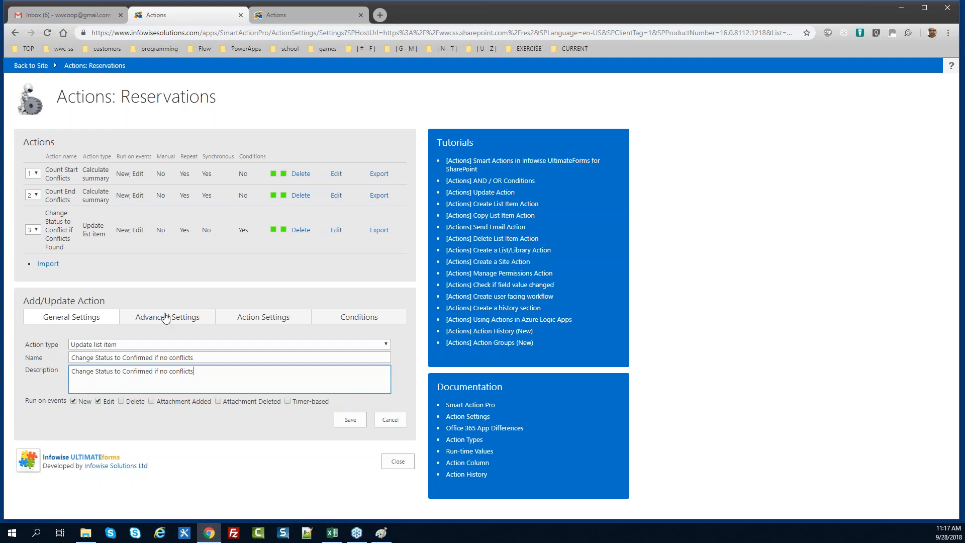
# Add Status = Confirmed to the values to set
pyautogui.click(239, 321)
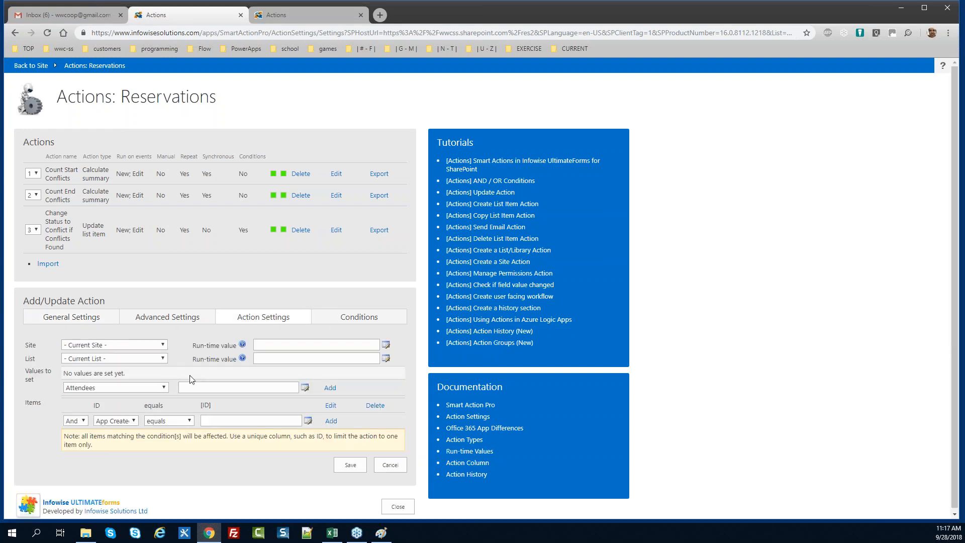
pyautogui.click(139, 388)
pyautogui.write('stat')
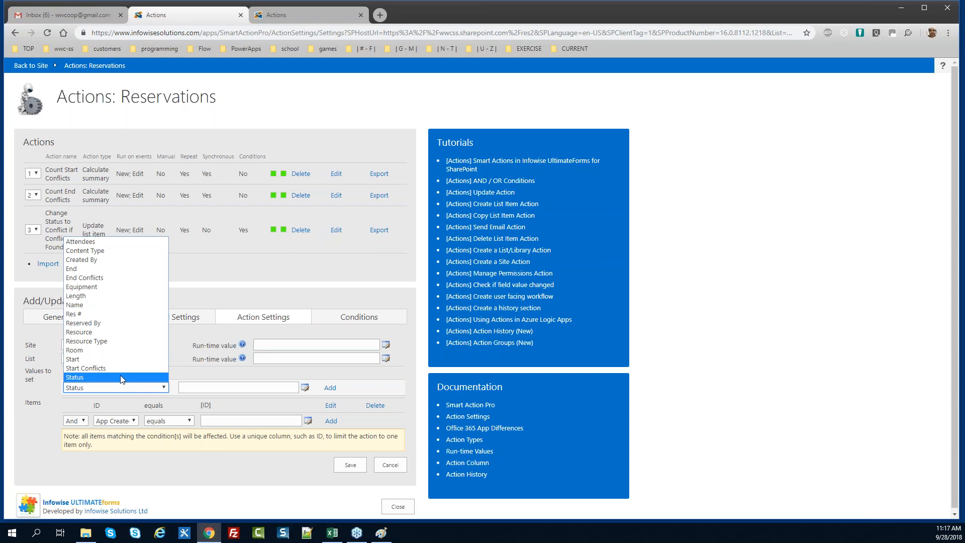
pyautogui.click(120, 378)
pyautogui.click(187, 388)
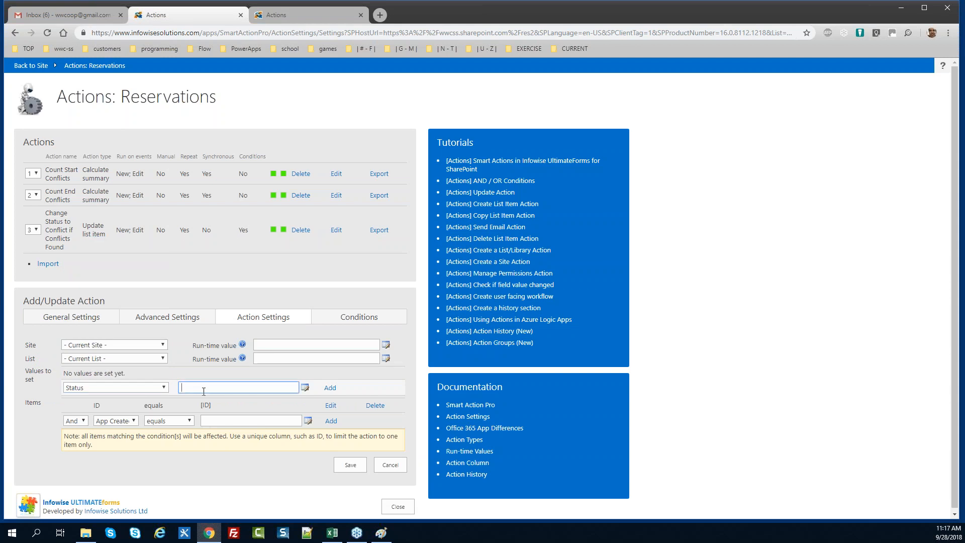
pyautogui.write('Confirmed')
pyautogui.click(330, 388)
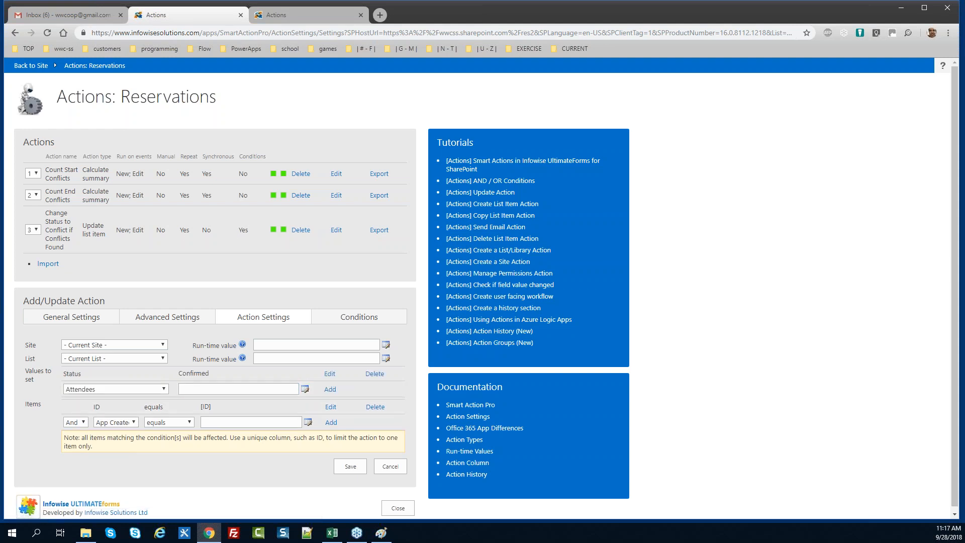
# Add the condition Start Conflicts equals 0 to the Confirmed action
pyautogui.click(330, 318)
pyautogui.click(89, 347)
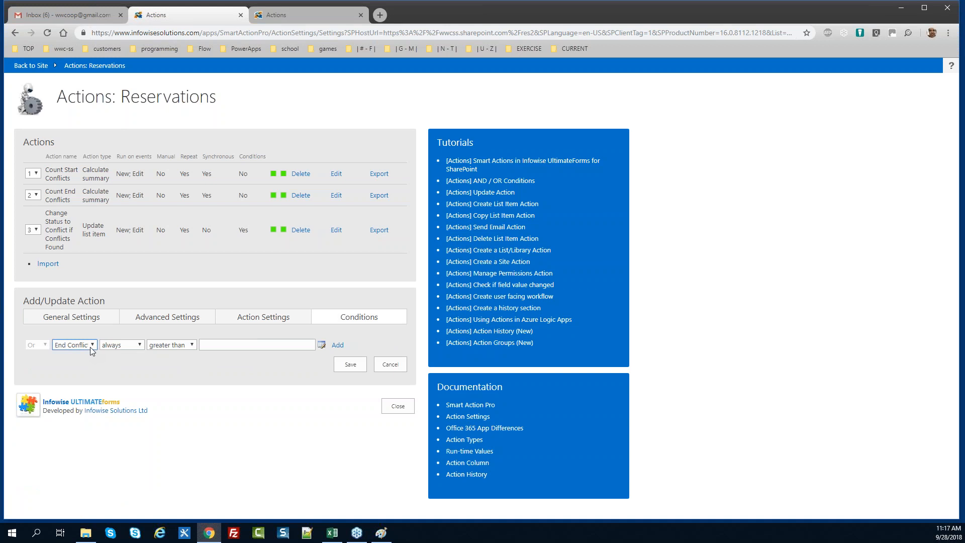
pyautogui.press('s')
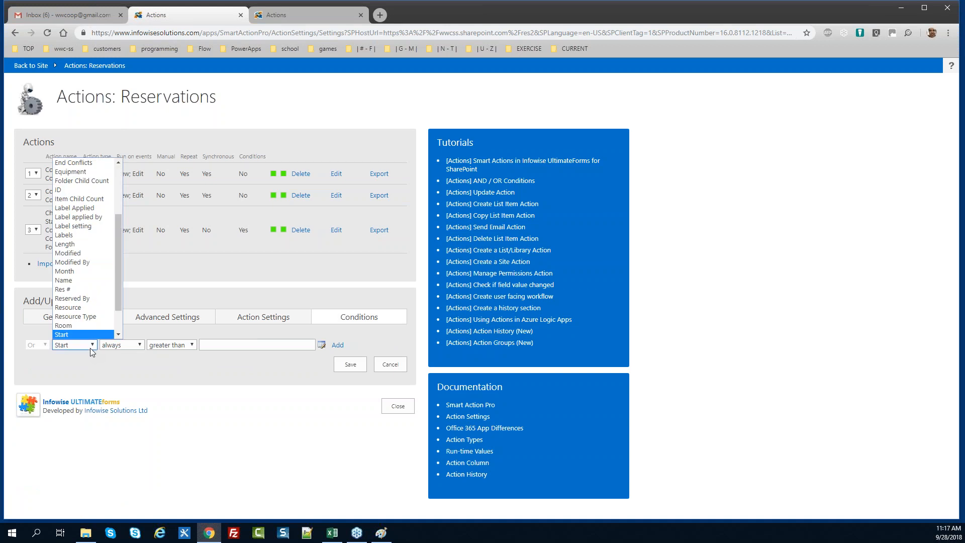
pyautogui.press('Down')
pyautogui.press('Return')
pyautogui.press('Tab')
pyautogui.press('Tab')
pyautogui.press('e')
pyautogui.press('Tab')
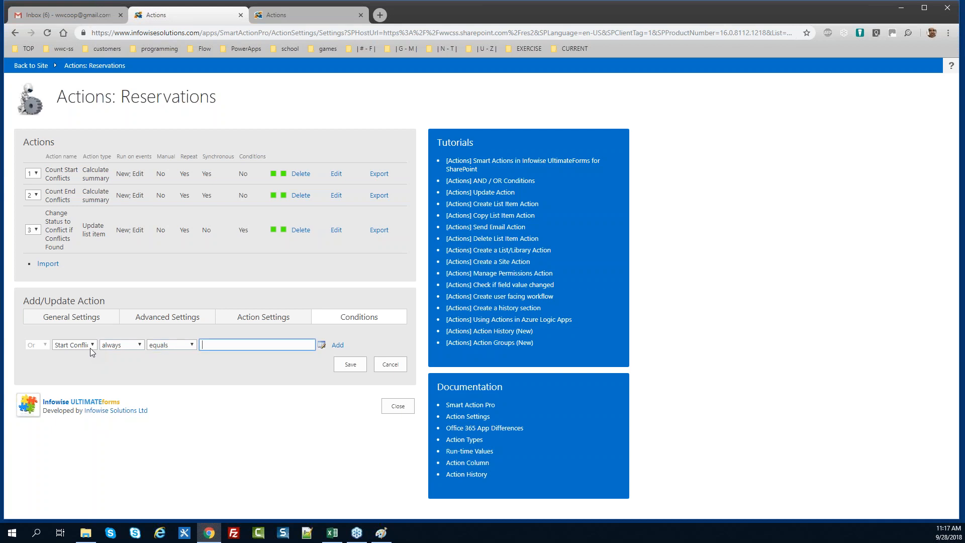
pyautogui.write('0')
pyautogui.press('Tab')
pyautogui.press('Tab')
pyautogui.press('Return')
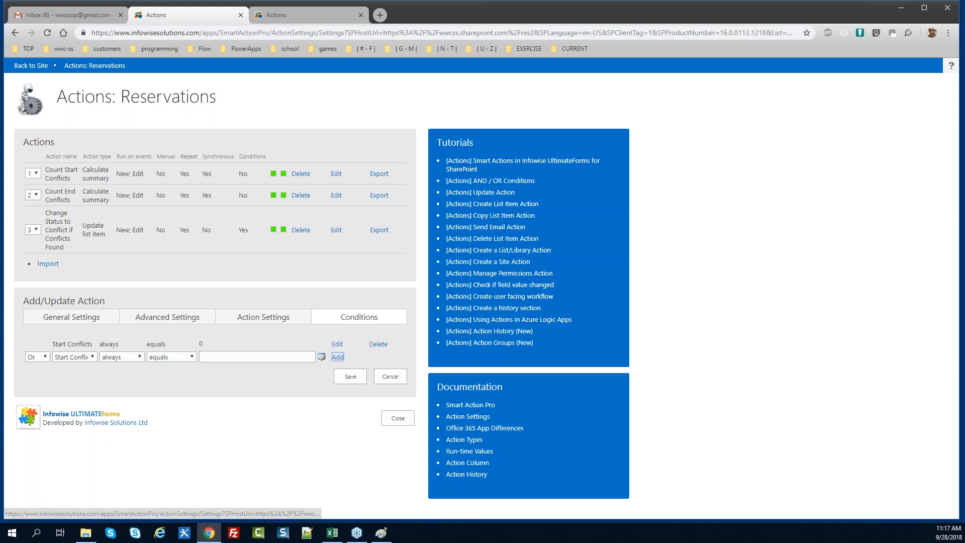
# Add And End Conflicts equals 0 as a second condition and save the action
pyautogui.click(40, 357)
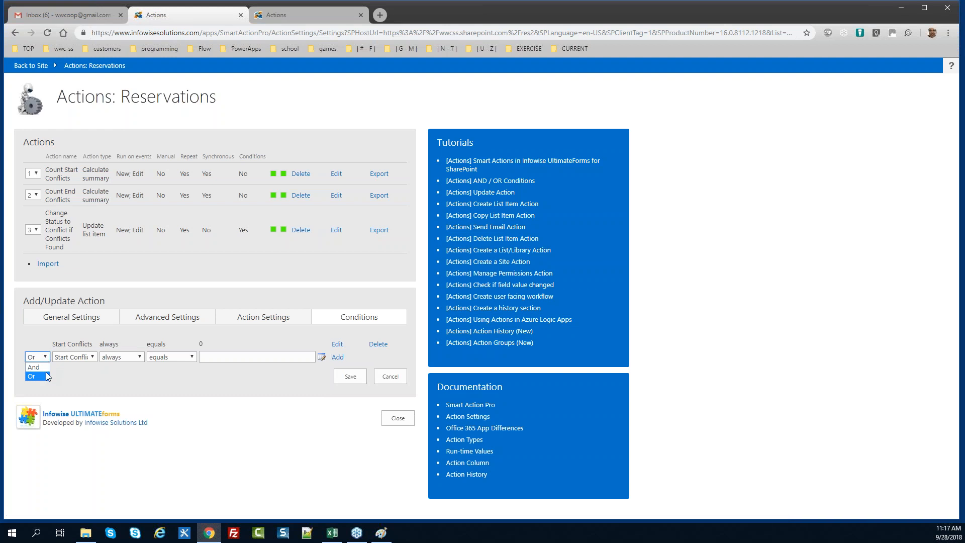
pyautogui.click(46, 367)
pyautogui.click(62, 357)
pyautogui.press('e')
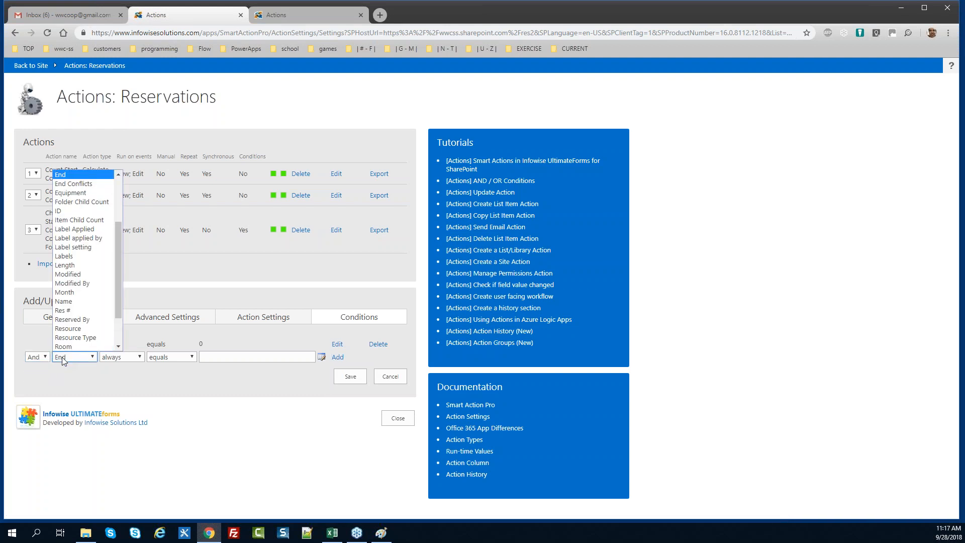
pyautogui.press('Down')
pyautogui.press('Tab')
pyautogui.press('Tab')
pyautogui.press('Tab')
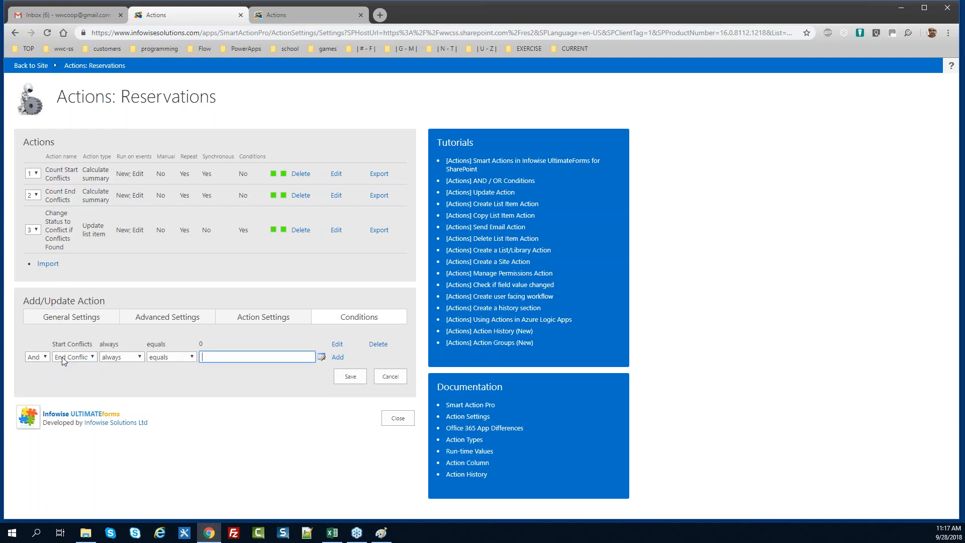
pyautogui.write('0')
pyautogui.press('Tab')
pyautogui.press('Tab')
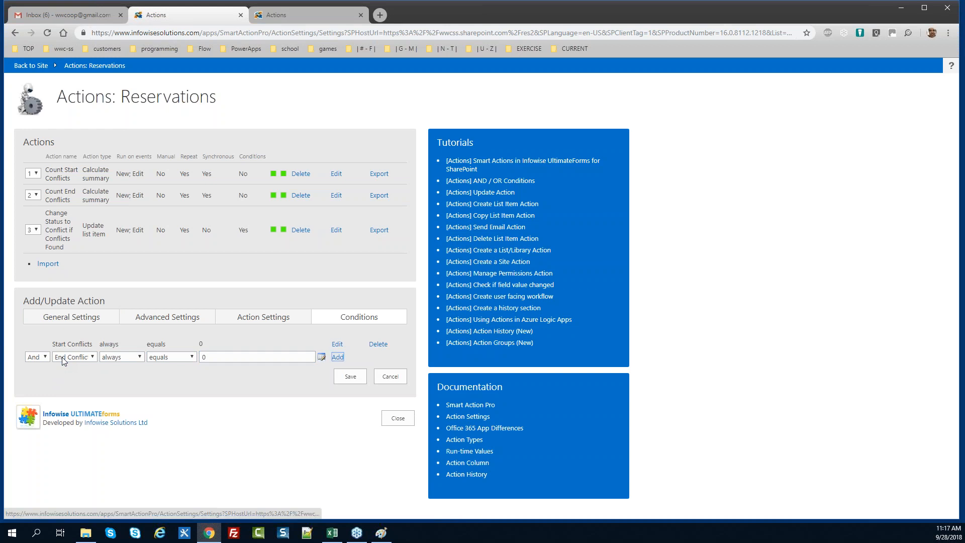
pyautogui.press('Return')
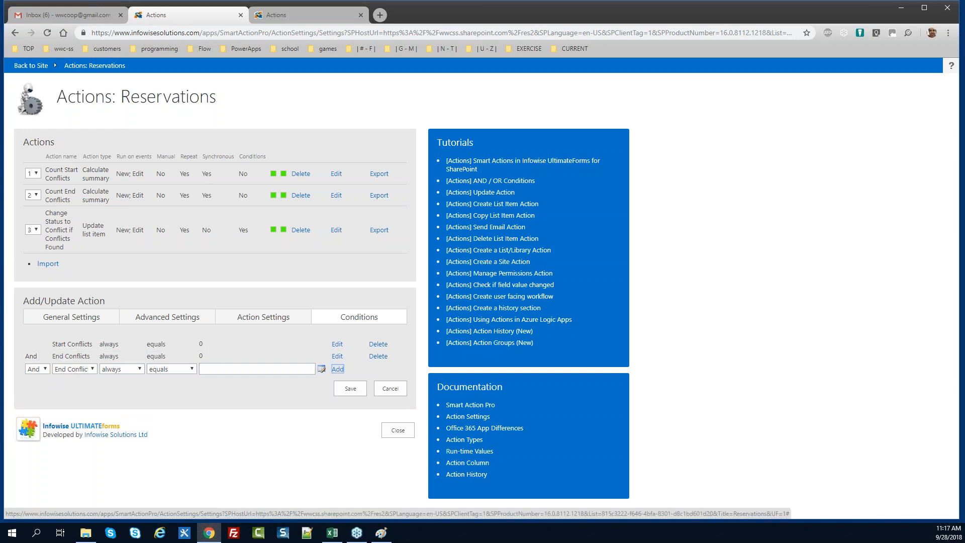
pyautogui.click(347, 389)
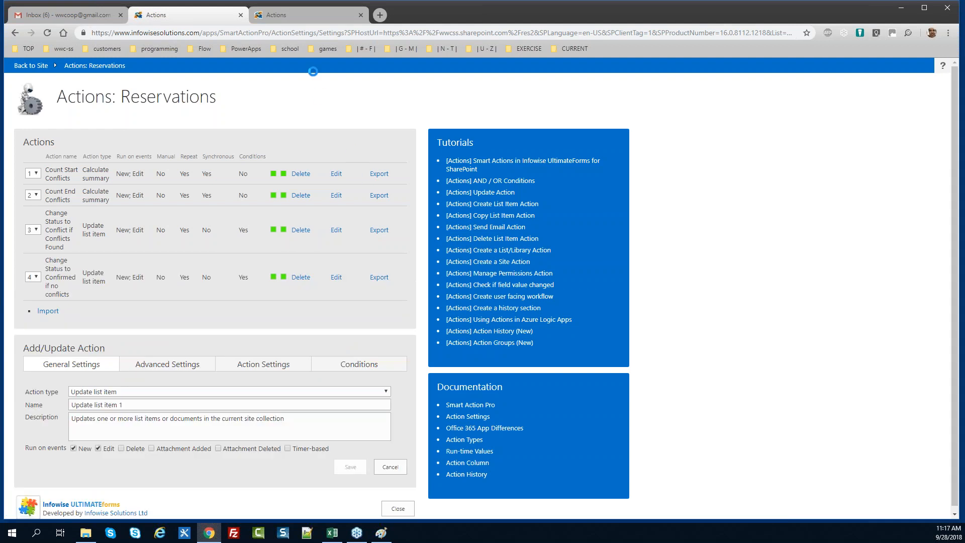
# Review the existing Delete conflict records hourly action's conditions and deleted items on the other tab
pyautogui.click(302, 16)
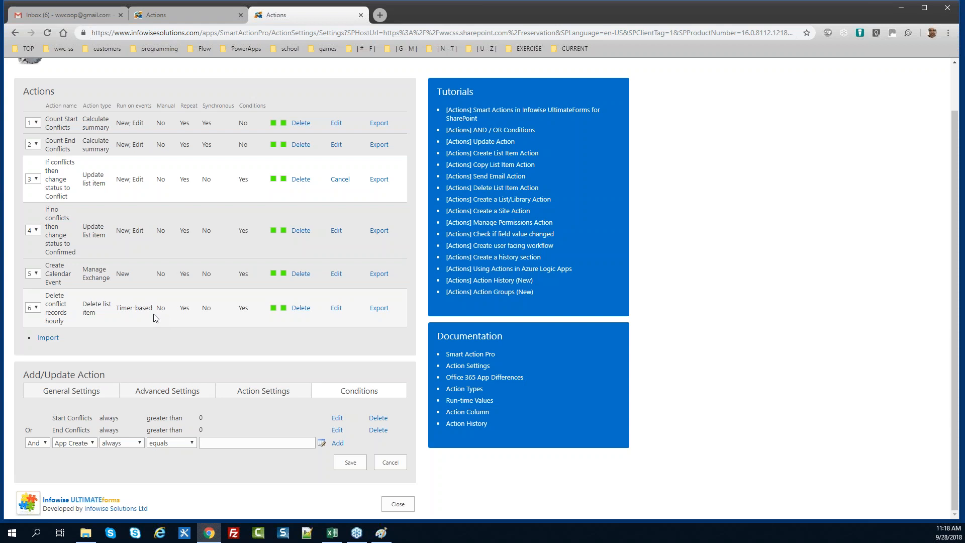
pyautogui.click(340, 178)
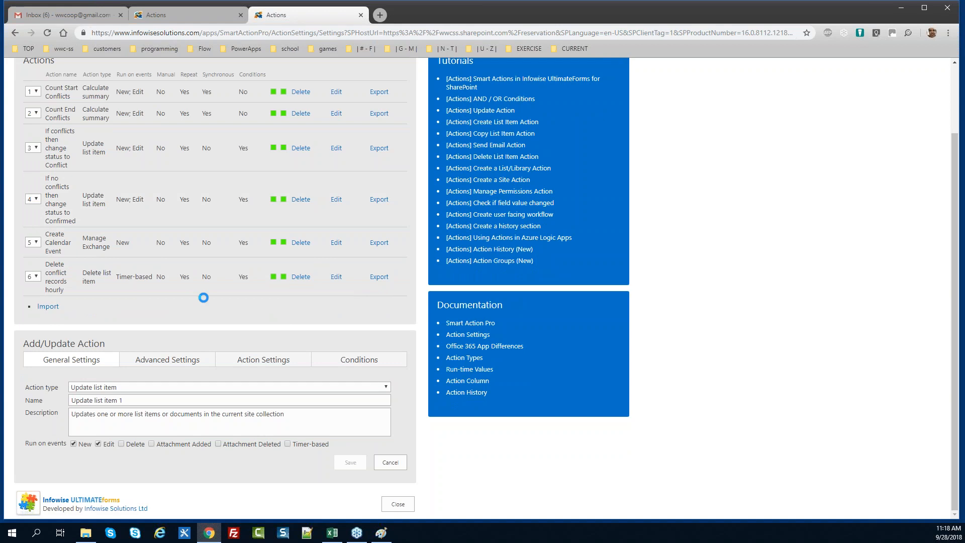
pyautogui.click(337, 279)
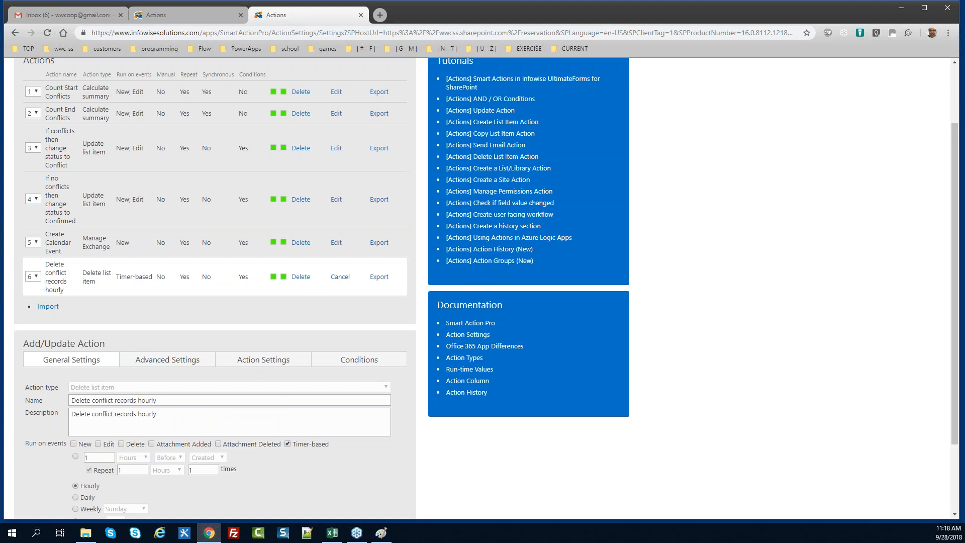
pyautogui.click(320, 368)
pyautogui.click(290, 407)
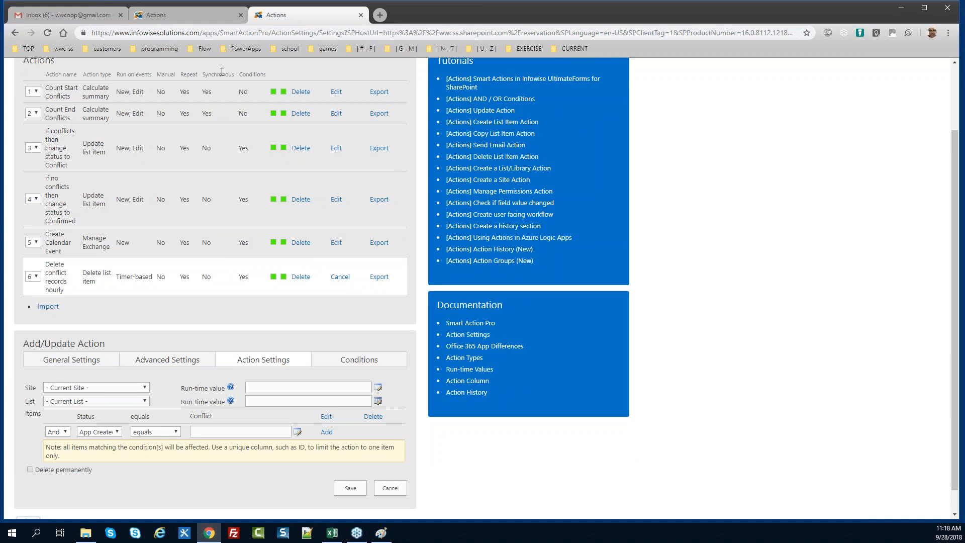
# Set the new Reservations action's type to Delete list item
pyautogui.click(198, 14)
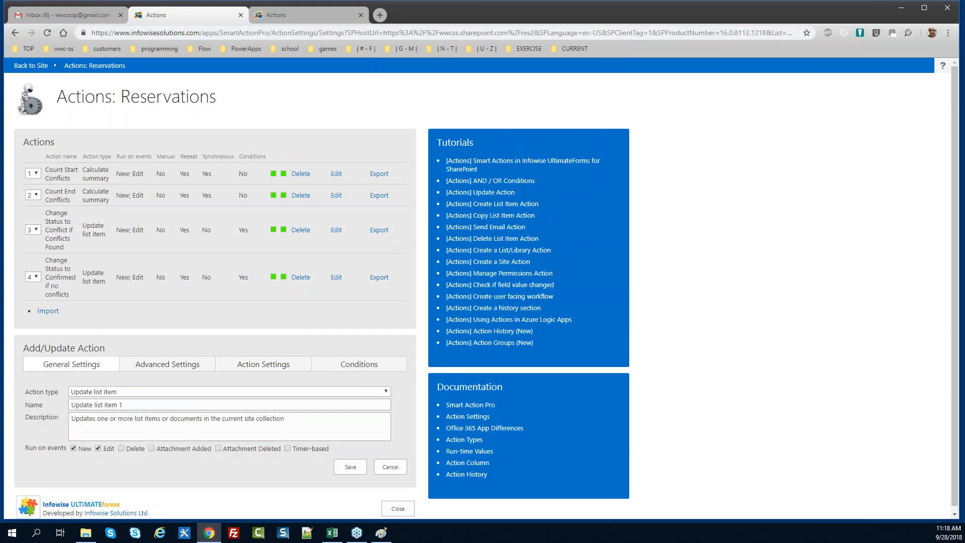
pyautogui.click(137, 394)
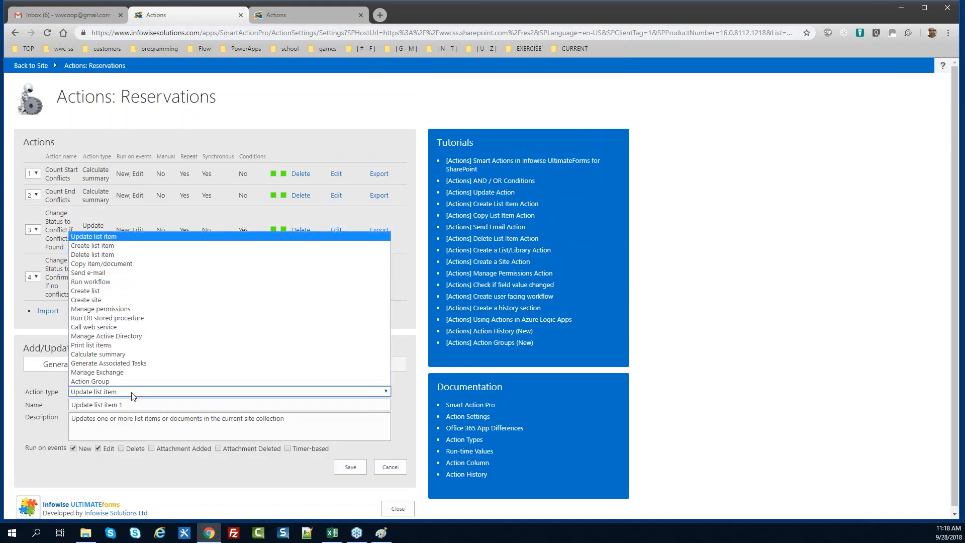
pyautogui.click(110, 254)
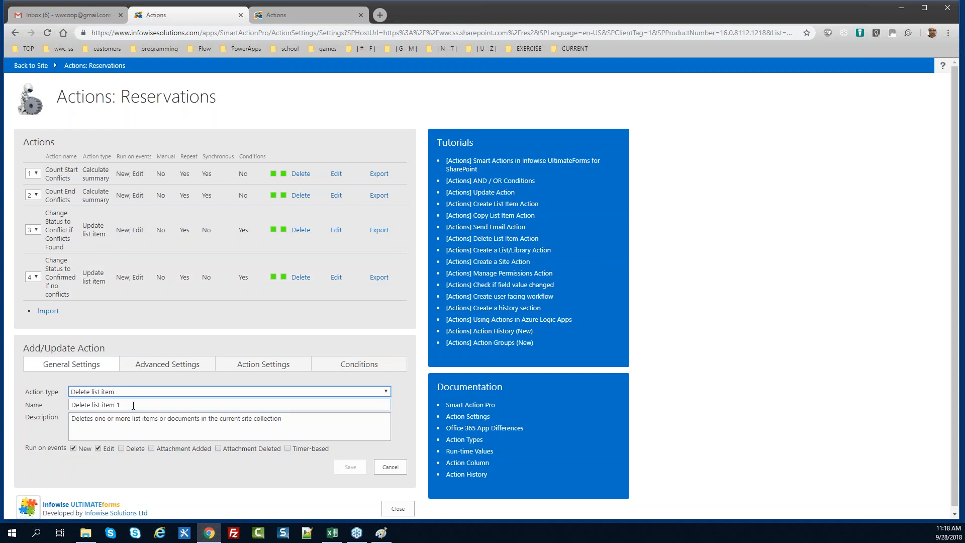
# Name the delete action 'Delete conflict records hourly'
pyautogui.click(24, 404)
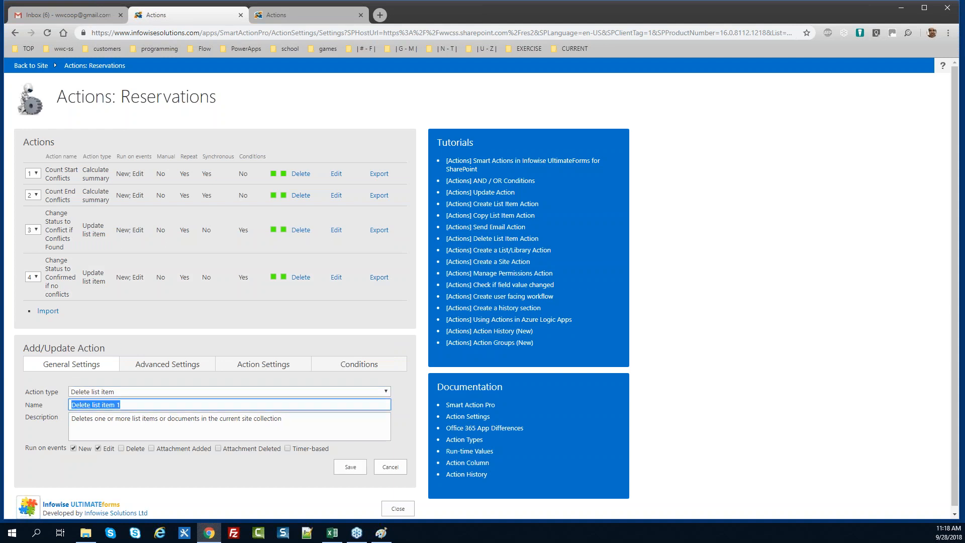
pyautogui.write('Delete rec')
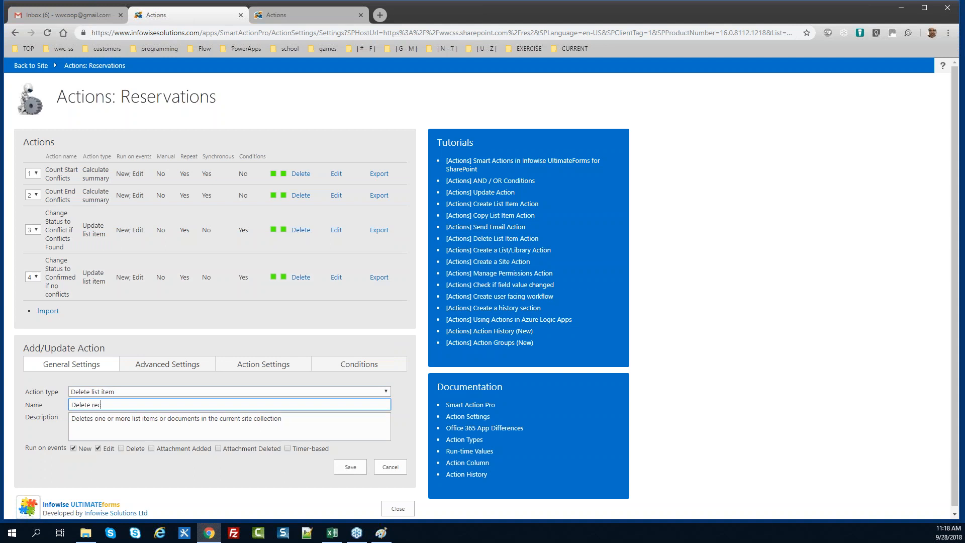
pyautogui.write('ord')
pyautogui.press('BackSpace')
pyautogui.press('BackSpace')
pyautogui.press('BackSpace')
pyautogui.press('BackSpace')
pyautogui.write('conflict records hourly')
# Copy the name into Description and switch the run event from Edit to Timer-based
pyautogui.hotkey('ctrl', 'a')
pyautogui.hotkey('ctrl', 'c')
pyautogui.press('Tab')
pyautogui.hotkey('ctrl', 'a')
pyautogui.hotkey('ctrl', 'v')
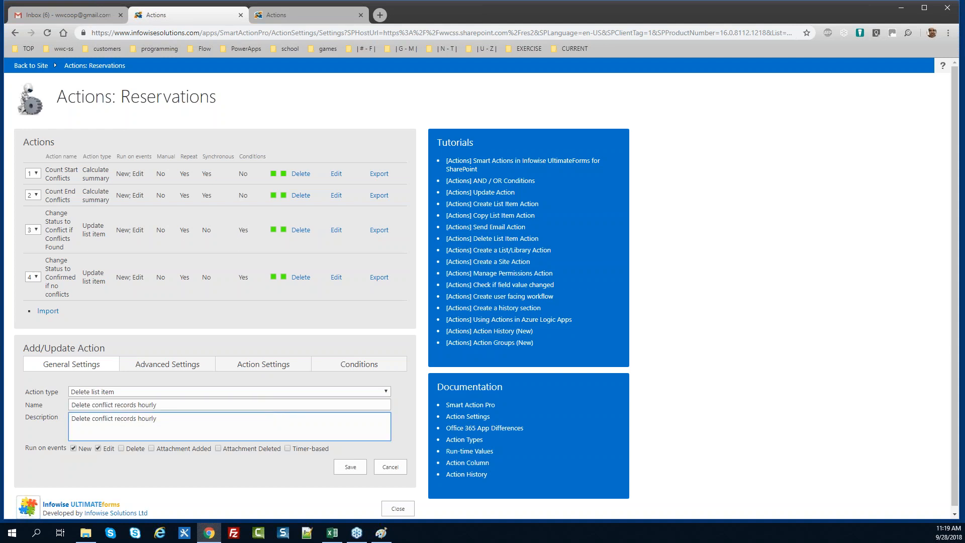
pyautogui.click(98, 448)
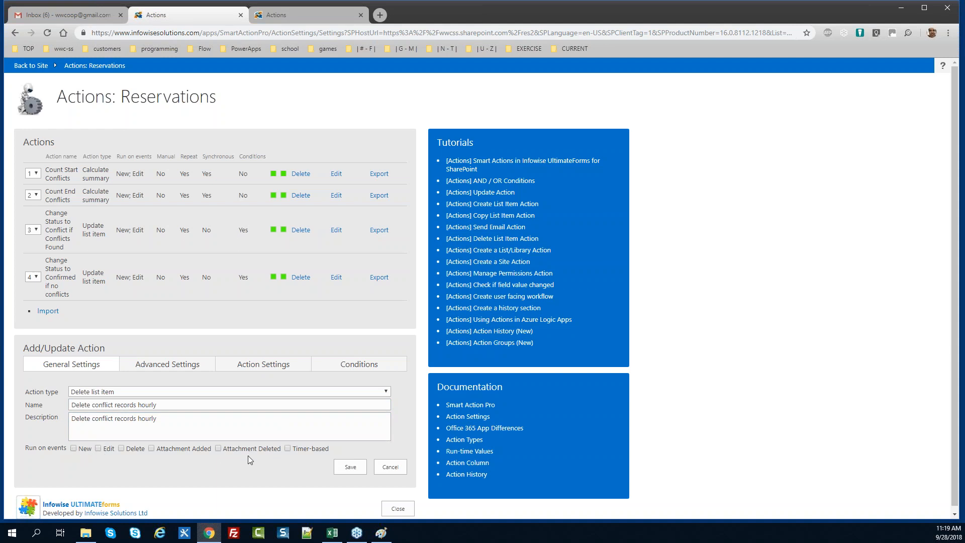
pyautogui.click(287, 448)
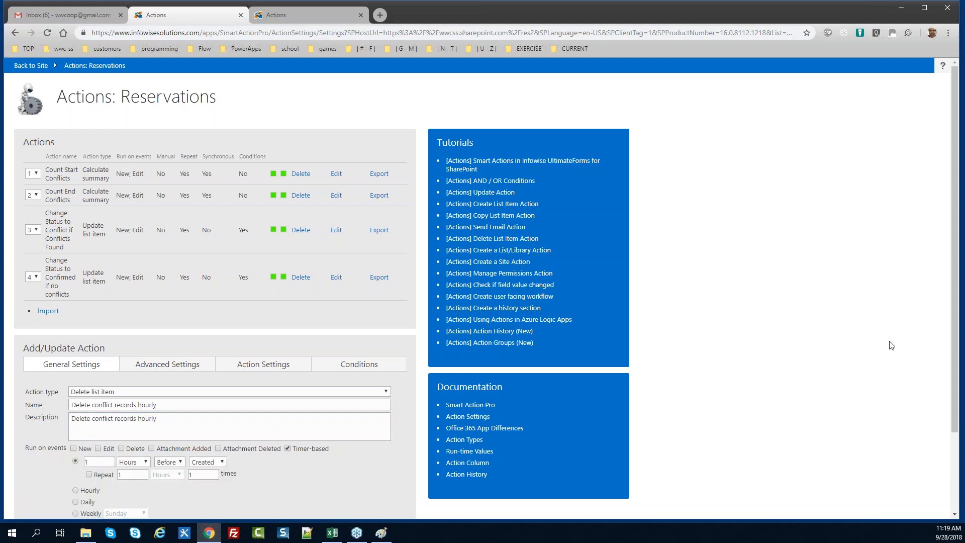
# Schedule the deletion to run Hourly and bring up its item settings
pyautogui.scroll(-2, 471, 387)
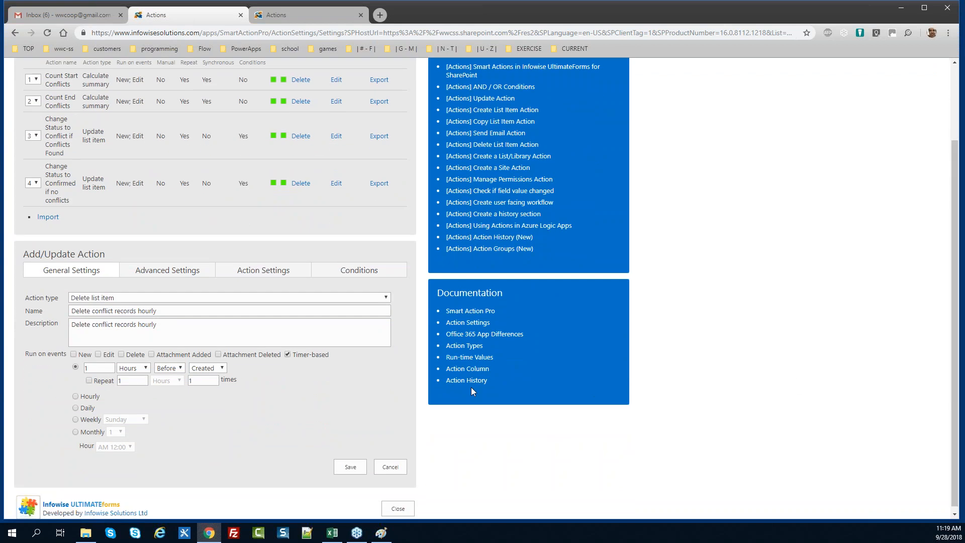
pyautogui.click(76, 397)
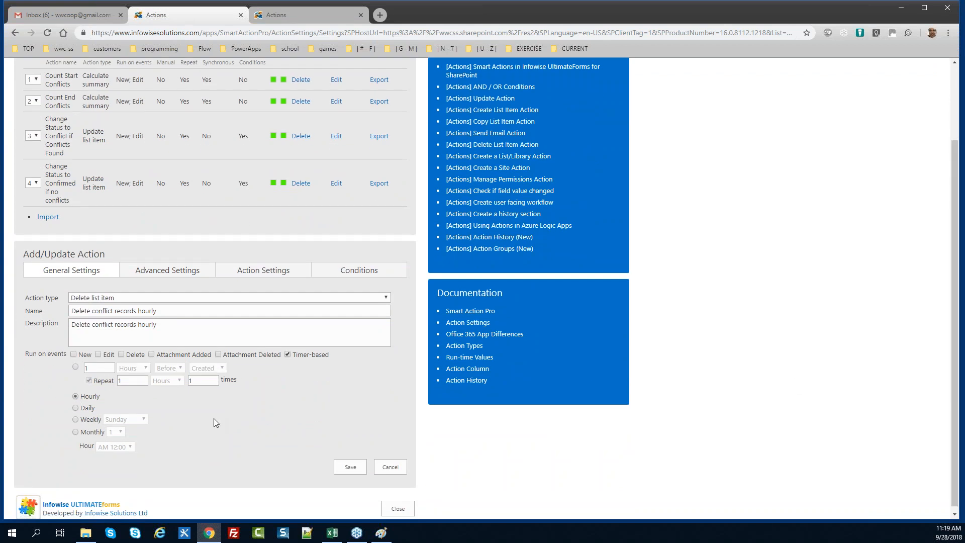
pyautogui.click(183, 274)
pyautogui.click(255, 312)
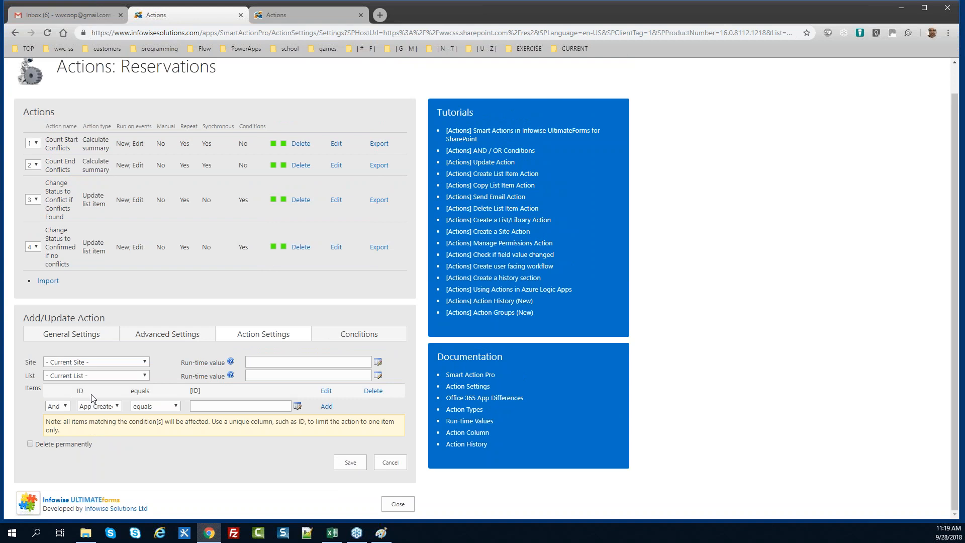
# Change the item filter from ID equals [ID] to Status equals Conflict
pyautogui.click(326, 392)
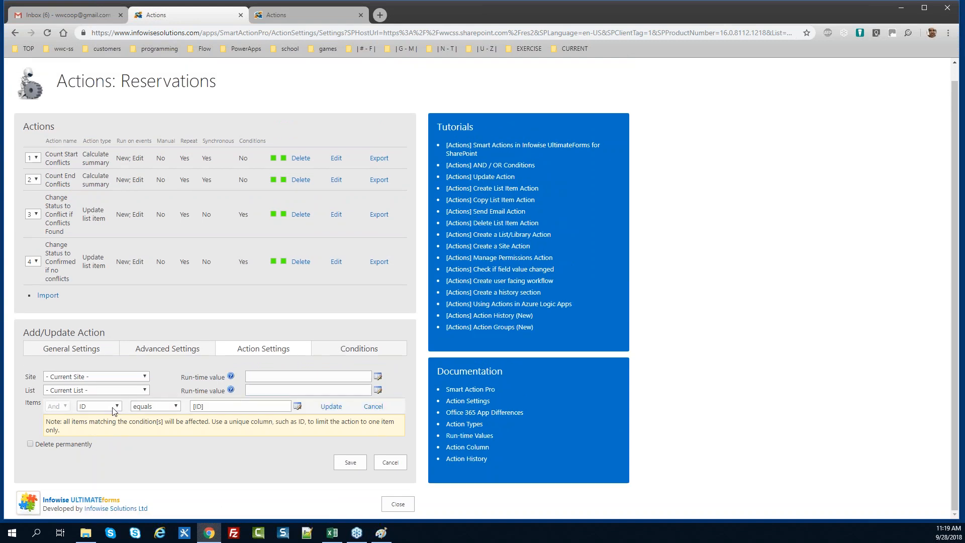
pyautogui.click(115, 410)
pyautogui.write('stat')
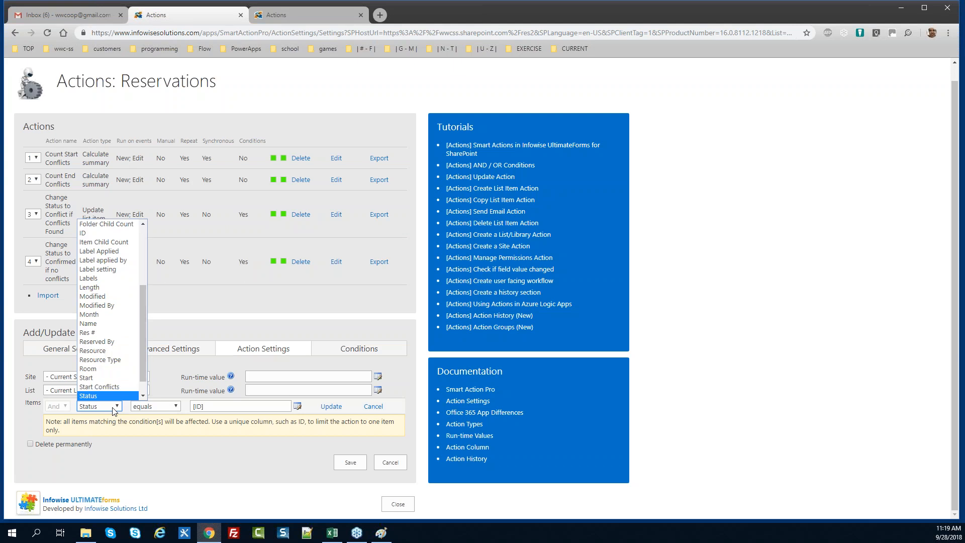
pyautogui.press('Return')
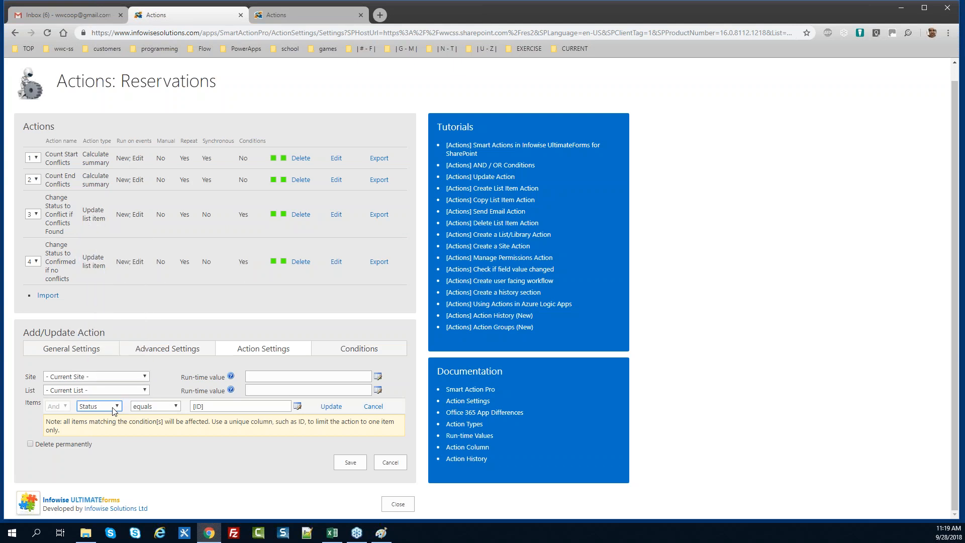
pyautogui.press('Tab')
pyautogui.press('Tab')
pyautogui.write('Conflict')
pyautogui.press('Tab')
pyautogui.press('Tab')
pyautogui.press('Return')
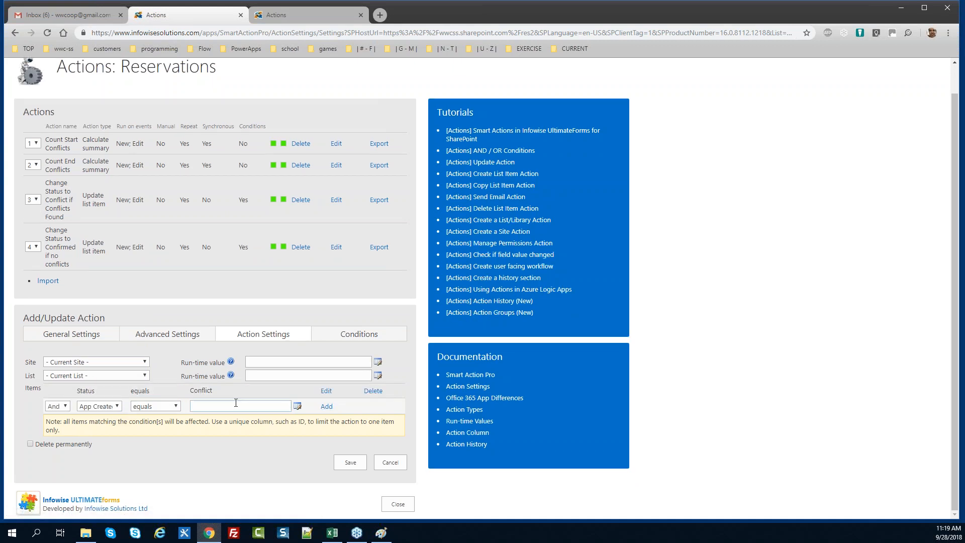
# Add the run condition ID not equals 0 to the hourly delete action
pyautogui.click(348, 335)
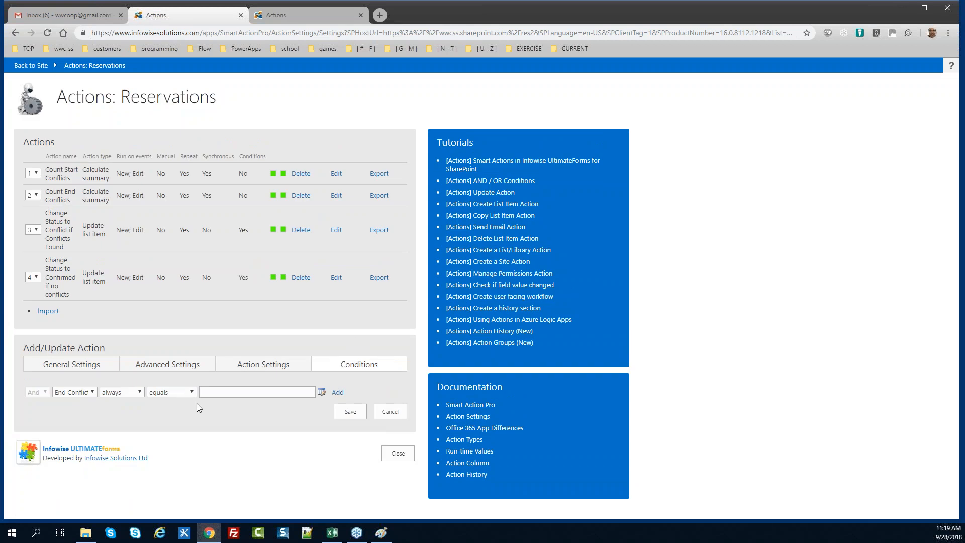
pyautogui.click(96, 393)
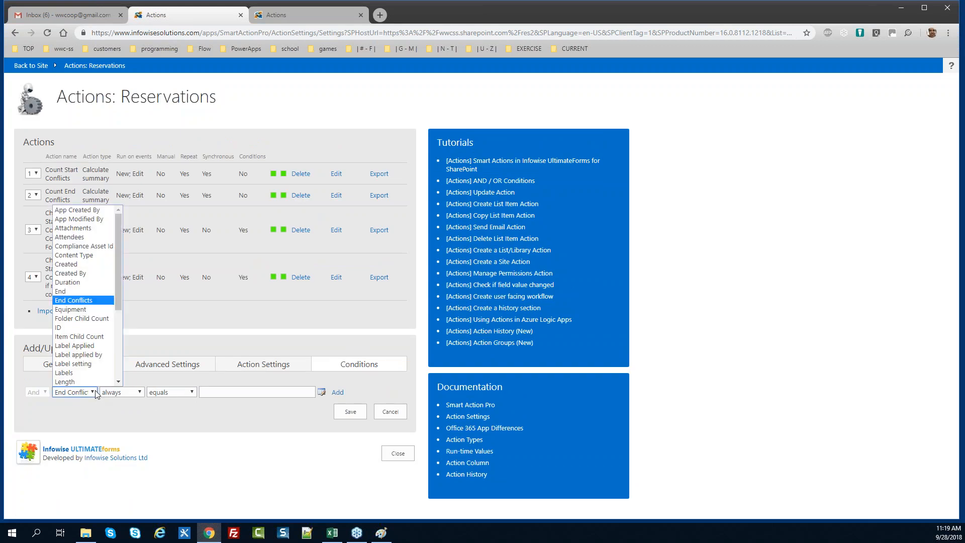
pyautogui.press('i')
pyautogui.press('Return')
pyautogui.press('Tab')
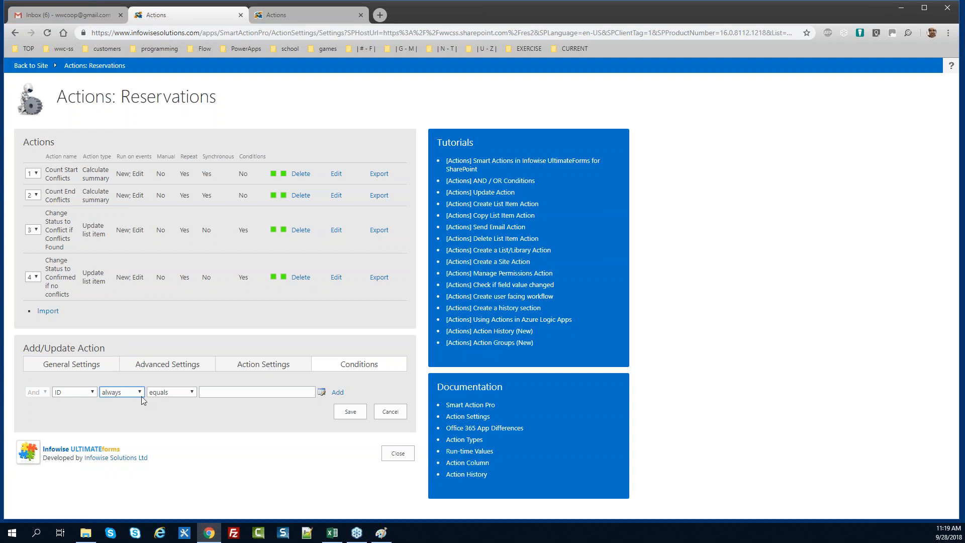
pyautogui.click(166, 395)
pyautogui.click(171, 410)
pyautogui.click(221, 393)
pyautogui.write('0')
pyautogui.press('Tab')
pyautogui.press('Return')
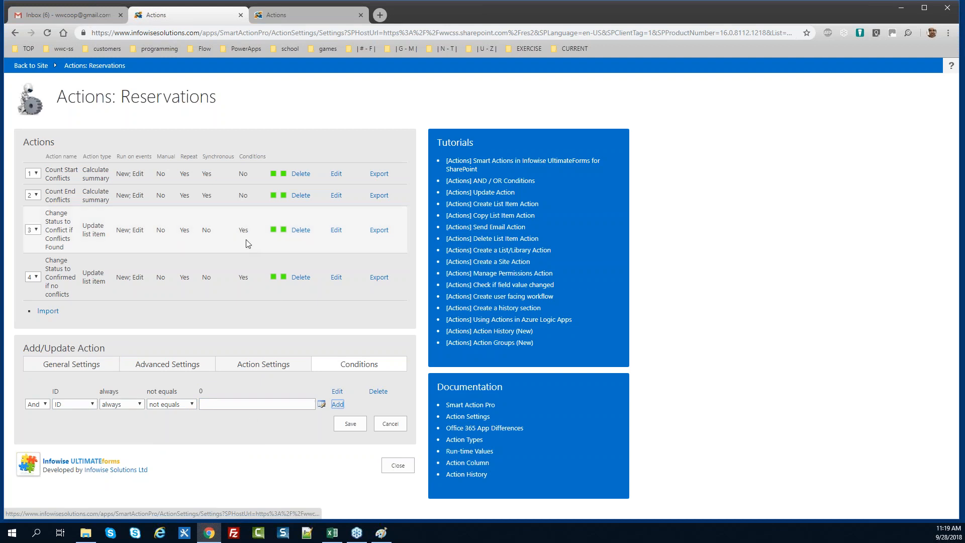
pyautogui.click(291, 15)
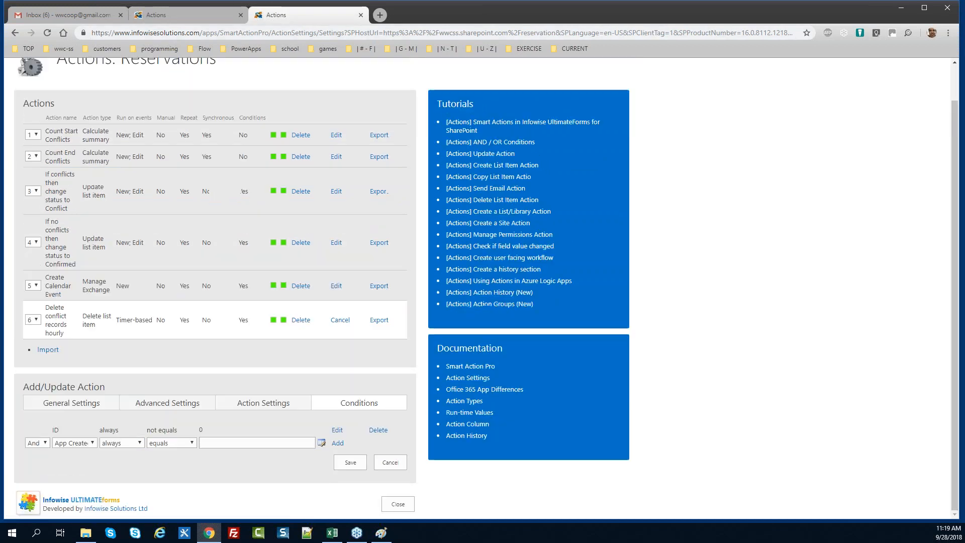
pyautogui.click(186, 14)
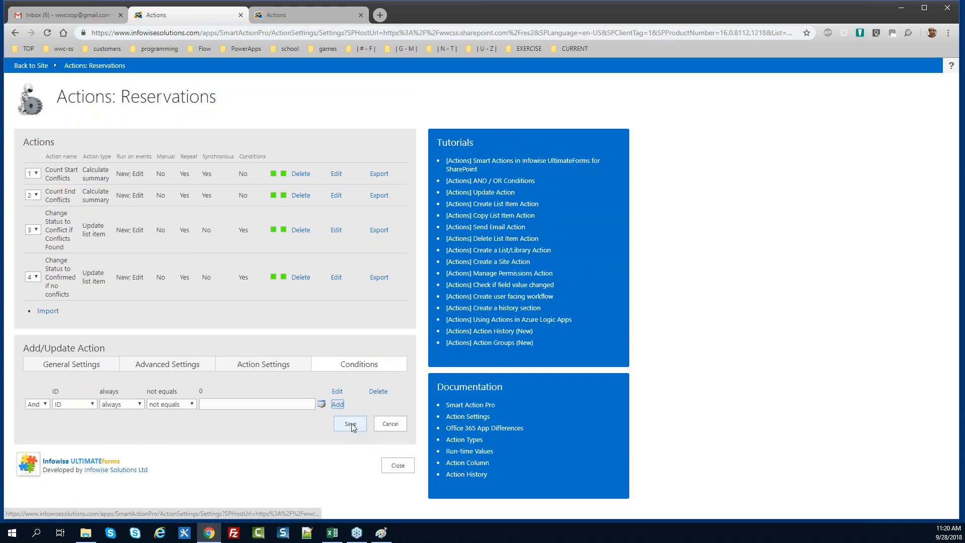
# Save the Delete conflict records hourly action, then review the existing Create Calendar Event action
pyautogui.click(351, 424)
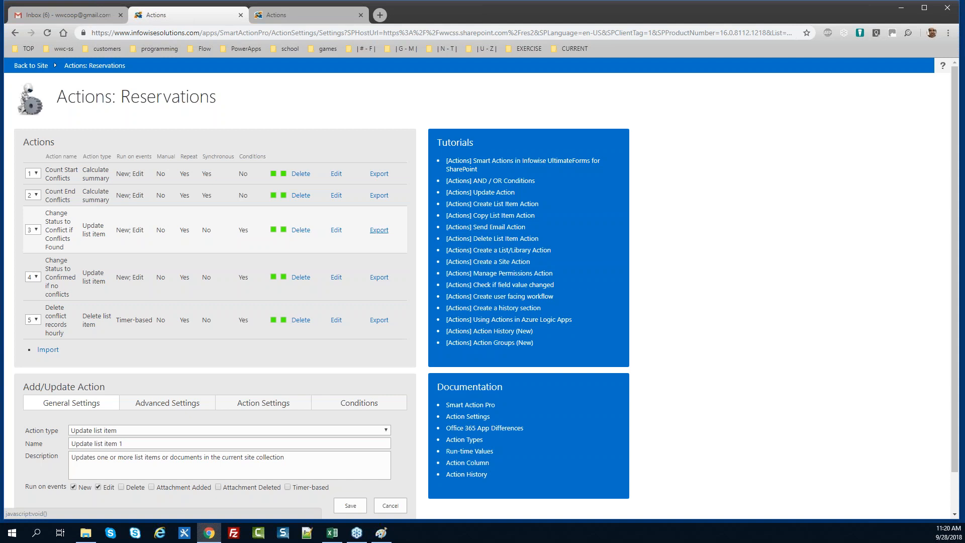
pyautogui.click(318, 14)
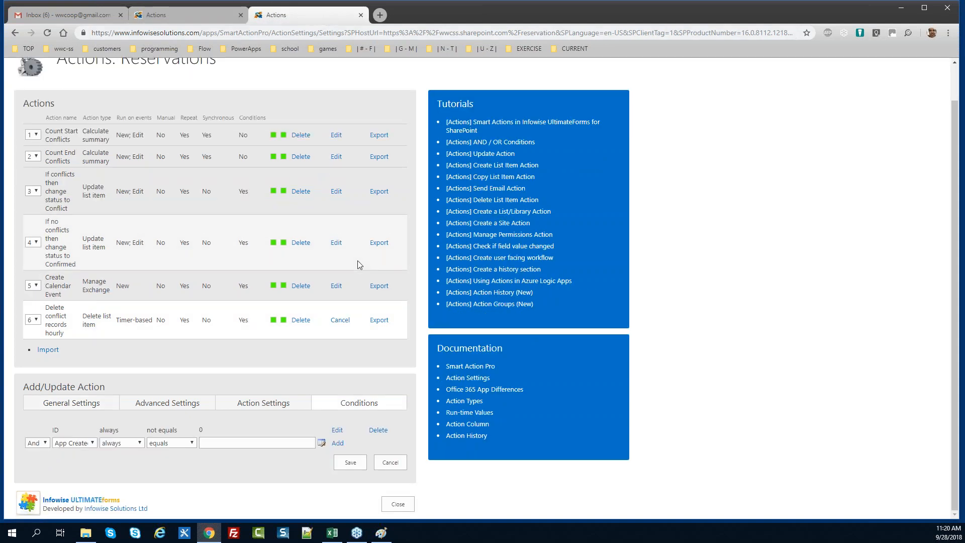
pyautogui.click(339, 318)
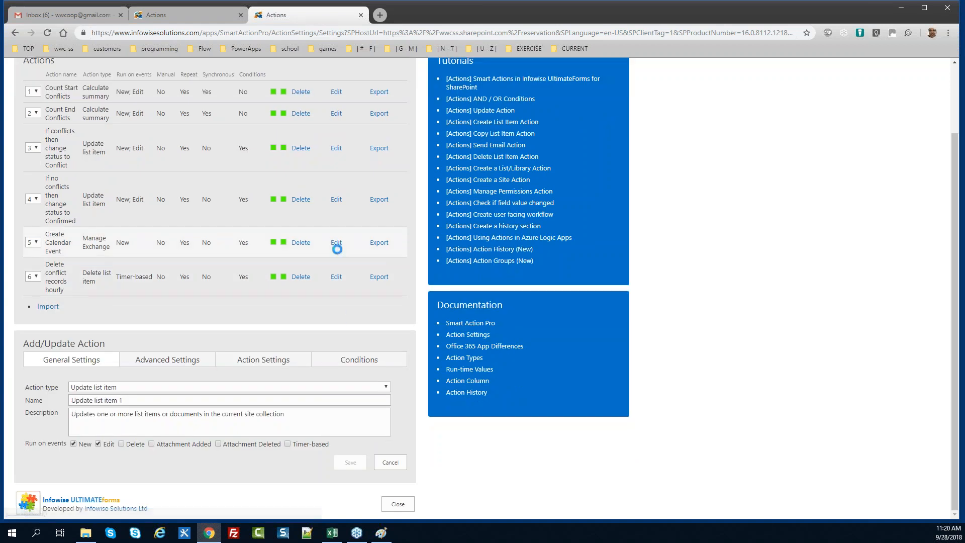
pyautogui.click(336, 244)
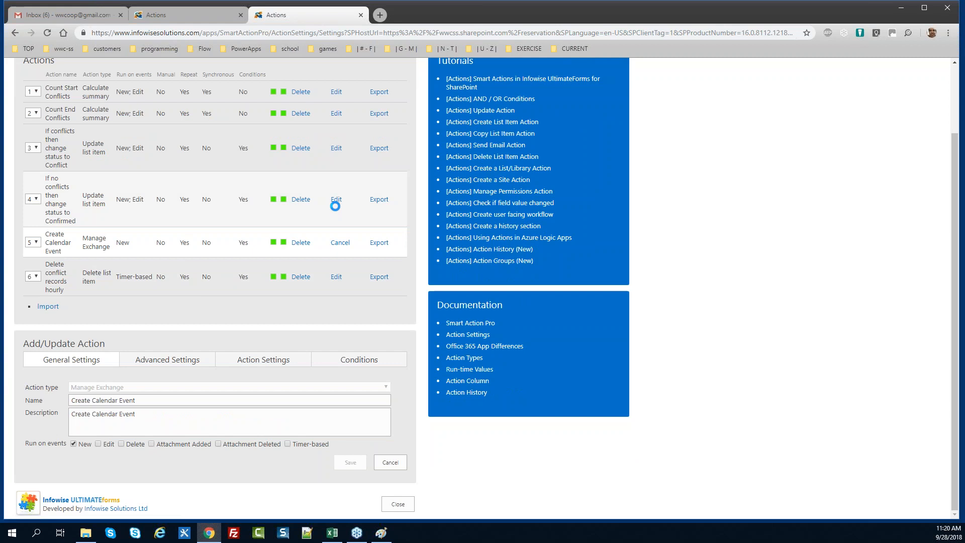
pyautogui.click(238, 20)
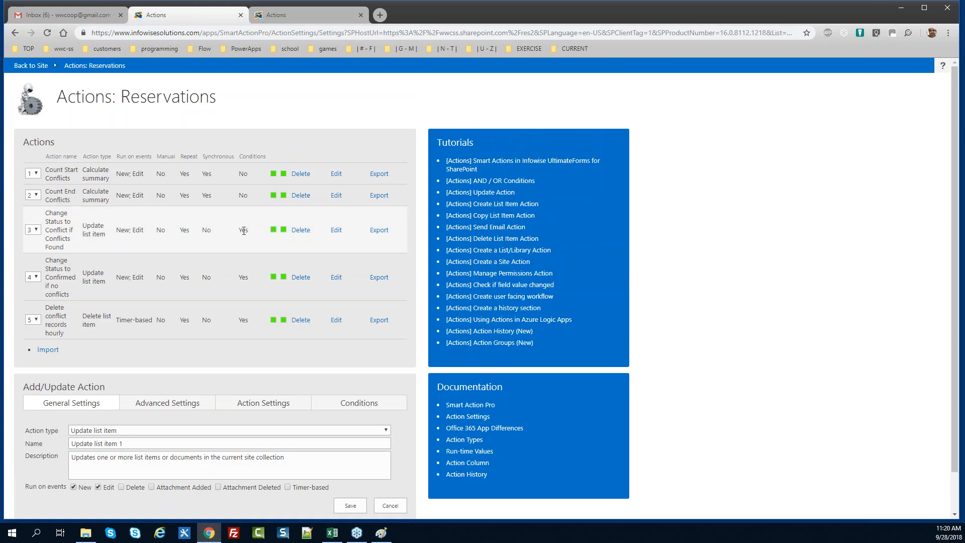
# Create a Manage Exchange action named 'Send Calendar Invitation'
pyautogui.click(153, 434)
pyautogui.click(151, 410)
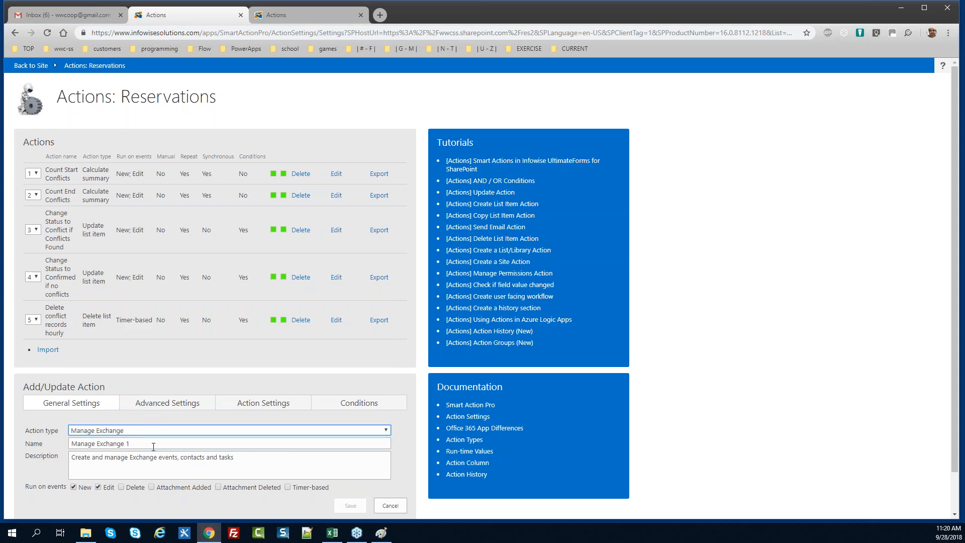
pyautogui.tripleClick(188, 444)
pyautogui.press('BackSpace')
pyautogui.write('Send Calendar I')
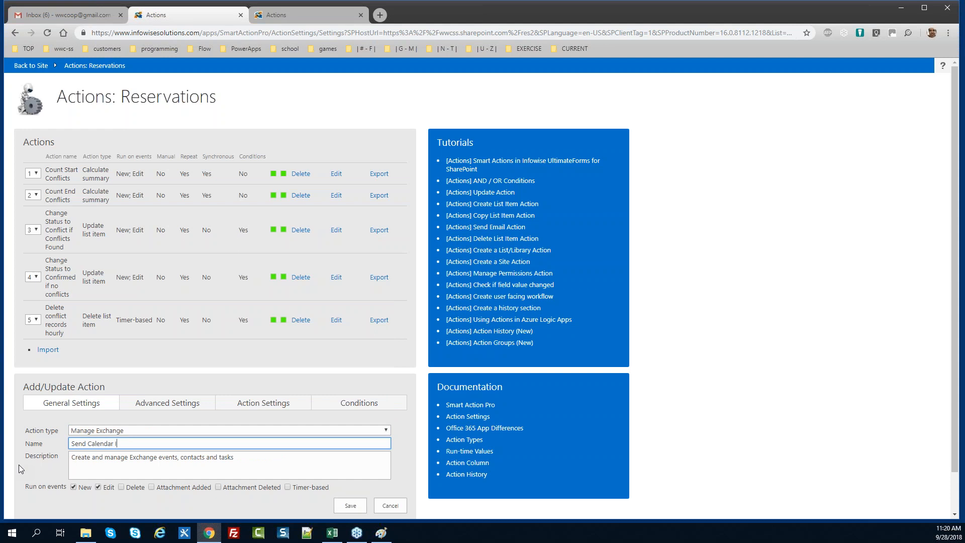
pyautogui.write('nvitation')
# Copy the name into Description and stop the action running on Edit
pyautogui.hotkey('ctrl', 'a')
pyautogui.hotkey('ctrl', 'c')
pyautogui.press('Tab')
pyautogui.hotkey('ctrl', 'a')
pyautogui.hotkey('ctrl', 'v')
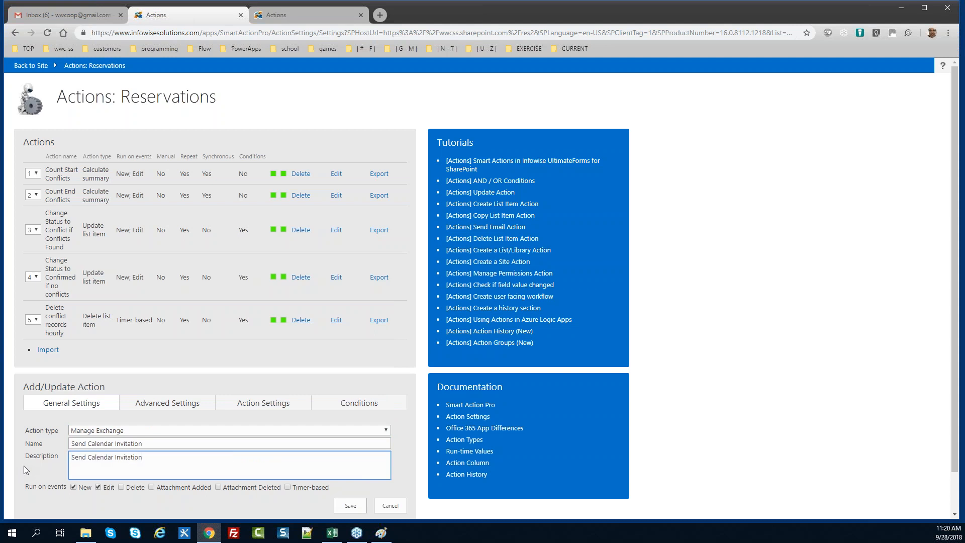
pyautogui.click(290, 16)
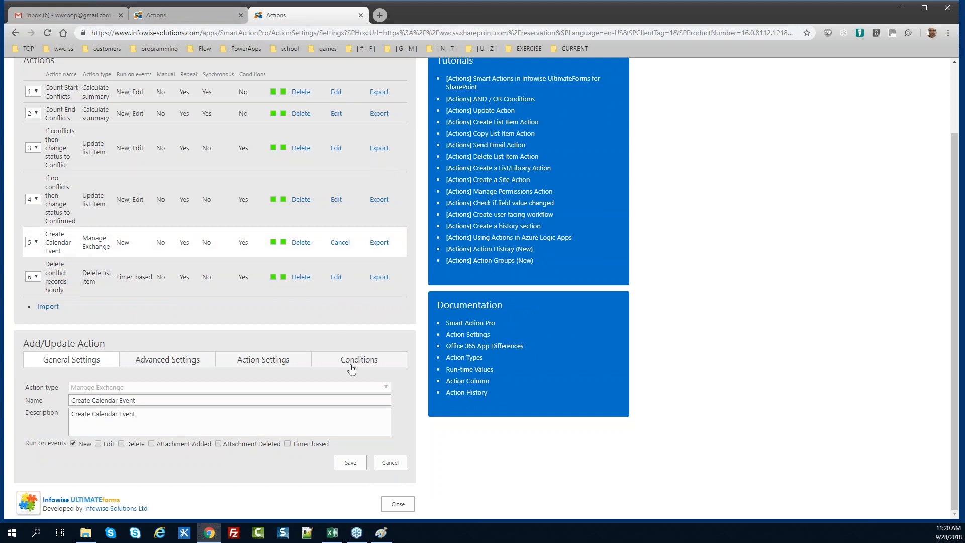
pyautogui.click(201, 17)
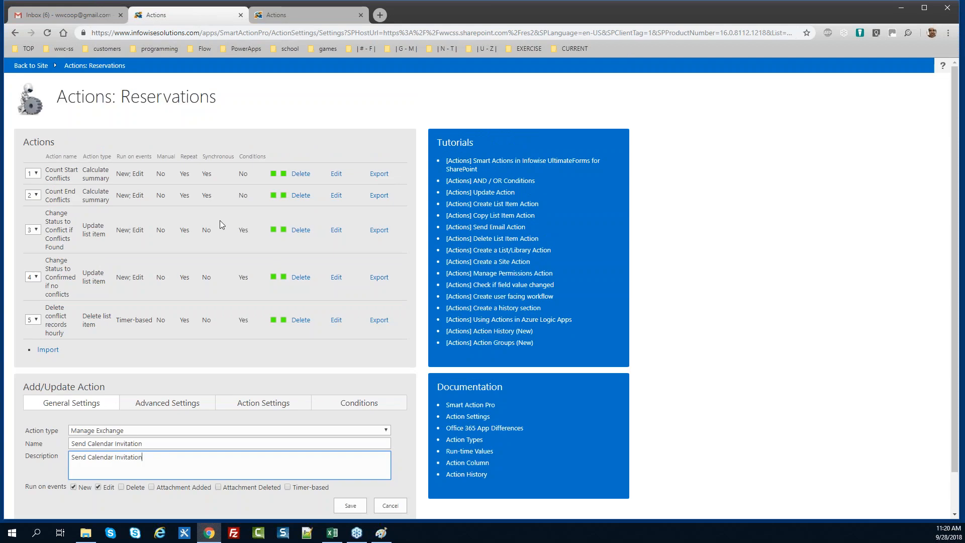
pyautogui.click(98, 487)
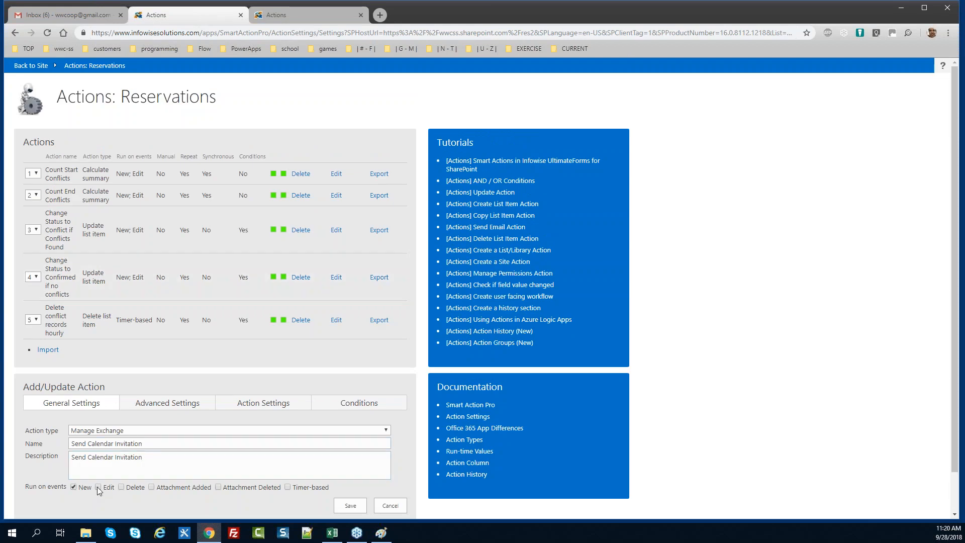
# Add the condition Status equals Confirmed to the invitation and bring up its Action Settings
pyautogui.click(354, 406)
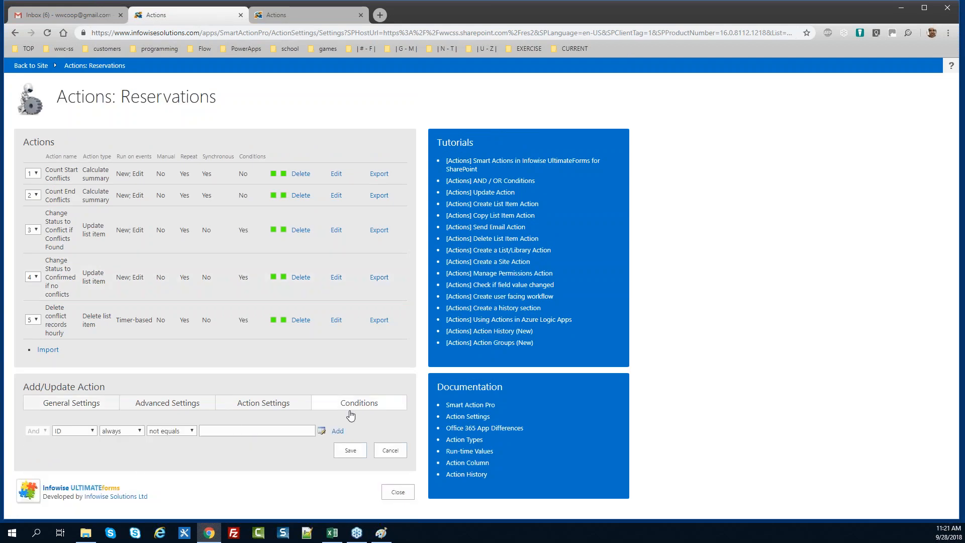
pyautogui.click(86, 432)
pyautogui.scroll(-3, 85, 432)
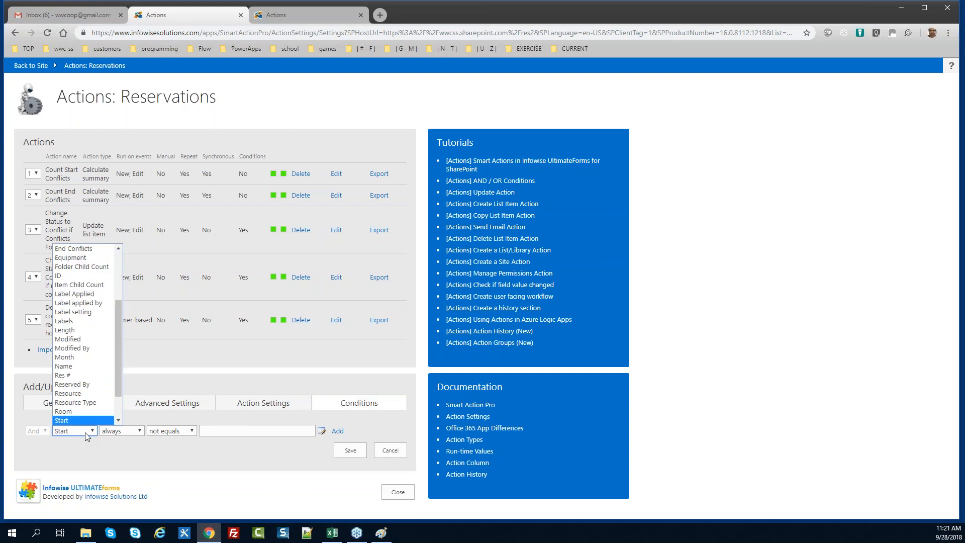
pyautogui.click(86, 432)
pyautogui.press('Tab')
pyautogui.press('Tab')
pyautogui.press('Up')
pyautogui.press('Tab')
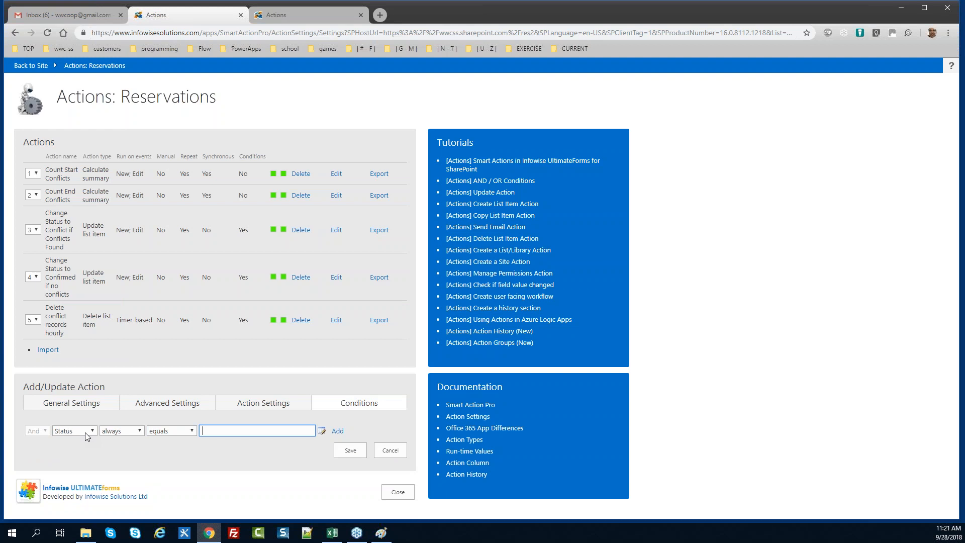
pyautogui.write('Confirmed')
pyautogui.press('Tab')
pyautogui.press('Return')
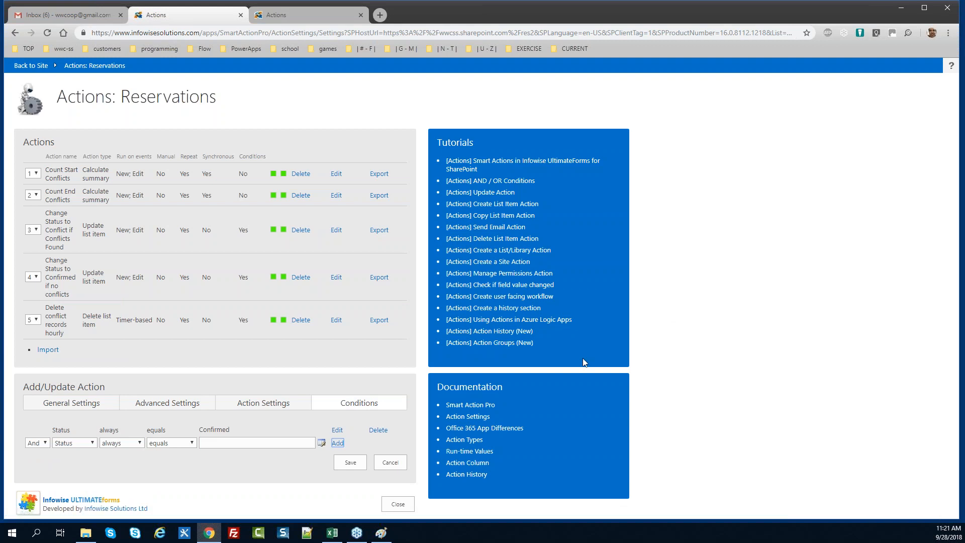
pyautogui.click(286, 406)
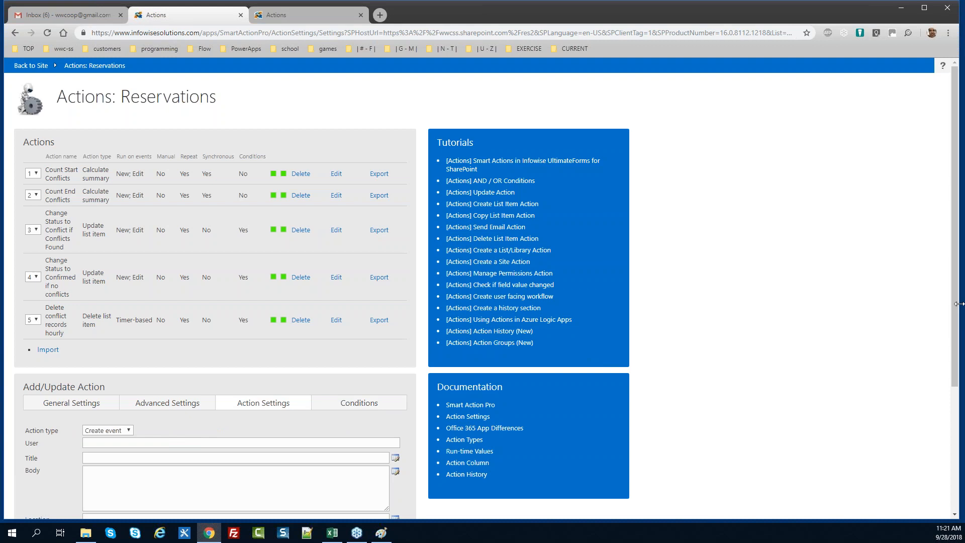
# Set the event Title to [Resource] [Reserved By] using the Value Picker
pyautogui.scroll(-3, 957, 297)
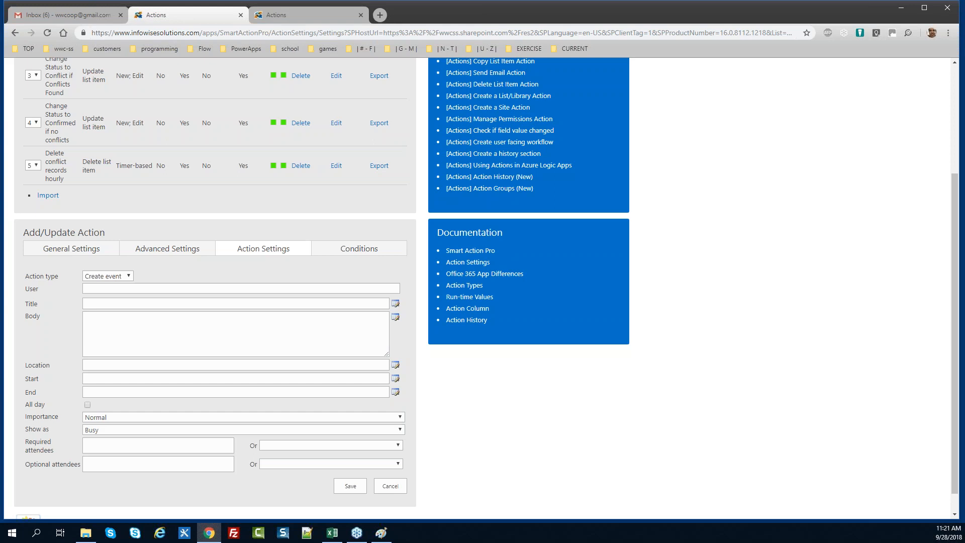
pyautogui.click(123, 289)
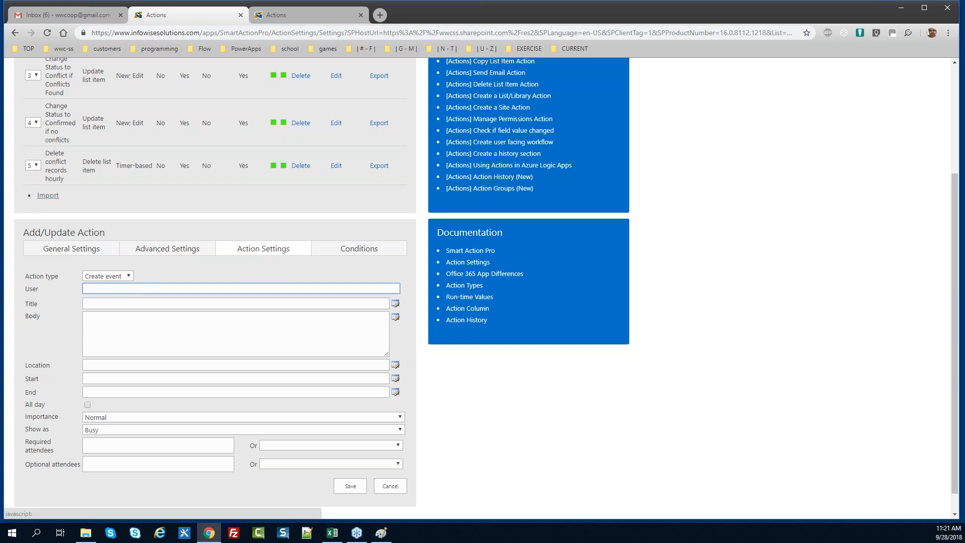
pyautogui.click(125, 304)
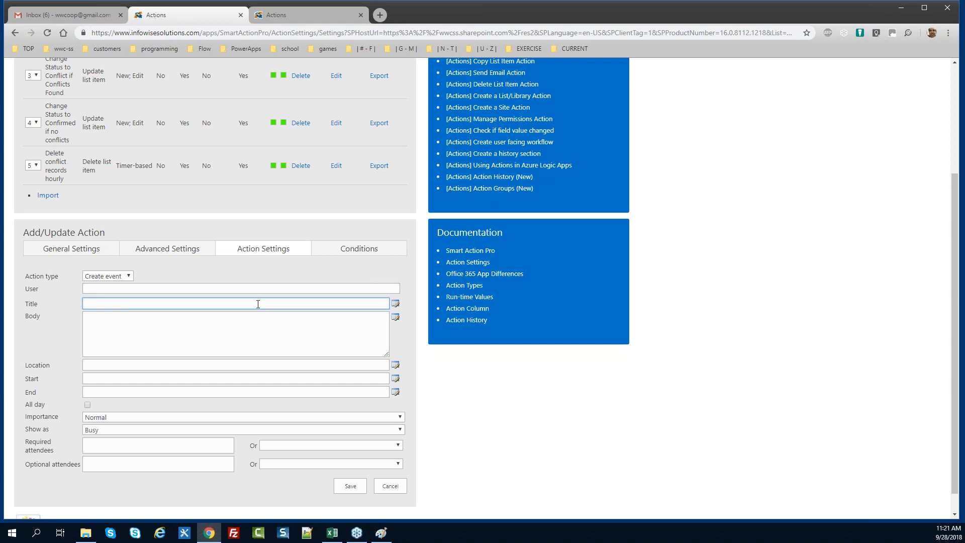
pyautogui.click(395, 303)
pyautogui.moveTo(469, 275); pyautogui.dragTo(473, 322)
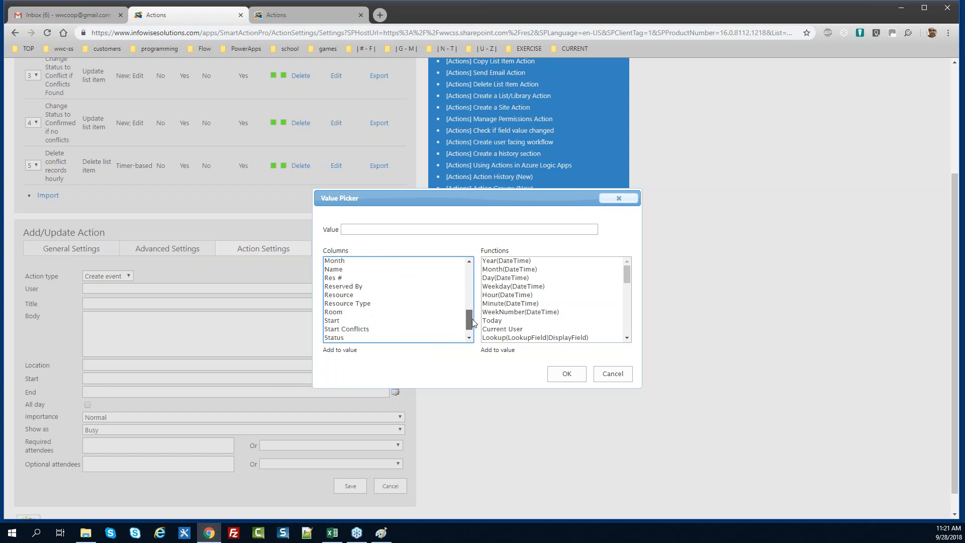
pyautogui.doubleClick(372, 296)
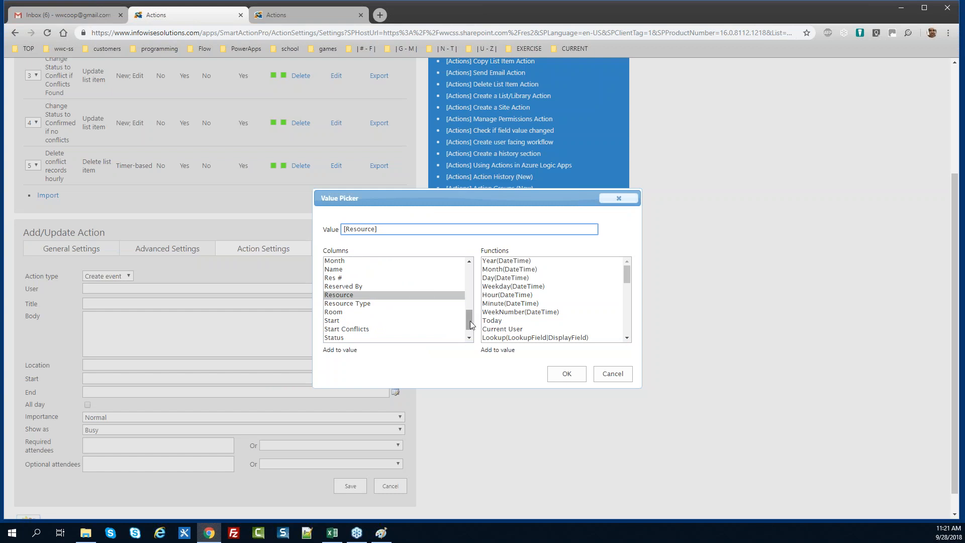
pyautogui.doubleClick(375, 286)
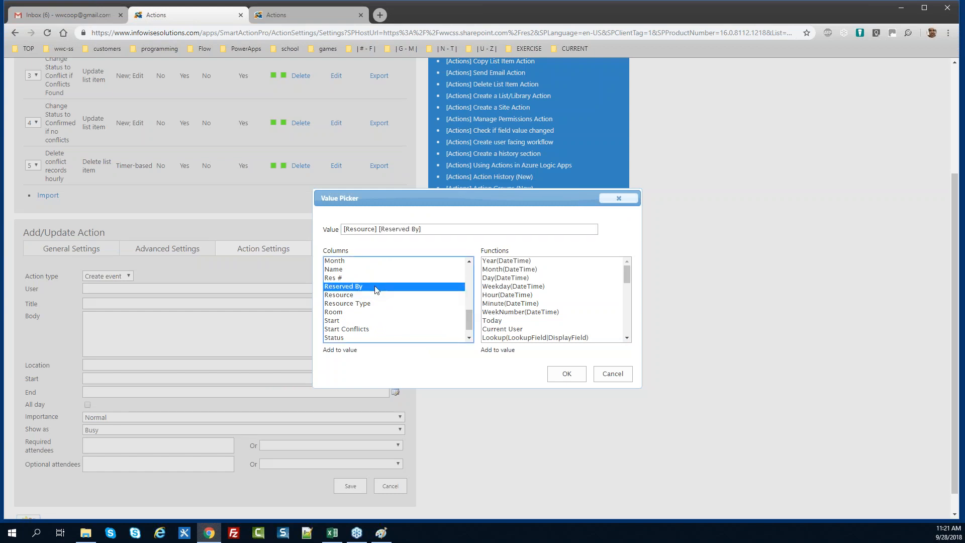
pyautogui.click(565, 375)
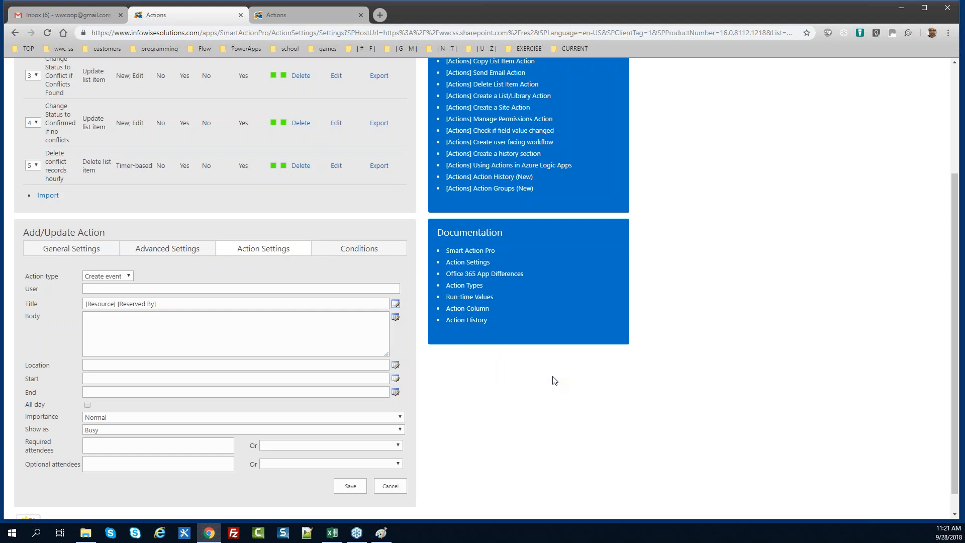
# Give the event body 'Your reservation is confirmed' and Location [Resource]
pyautogui.click(230, 321)
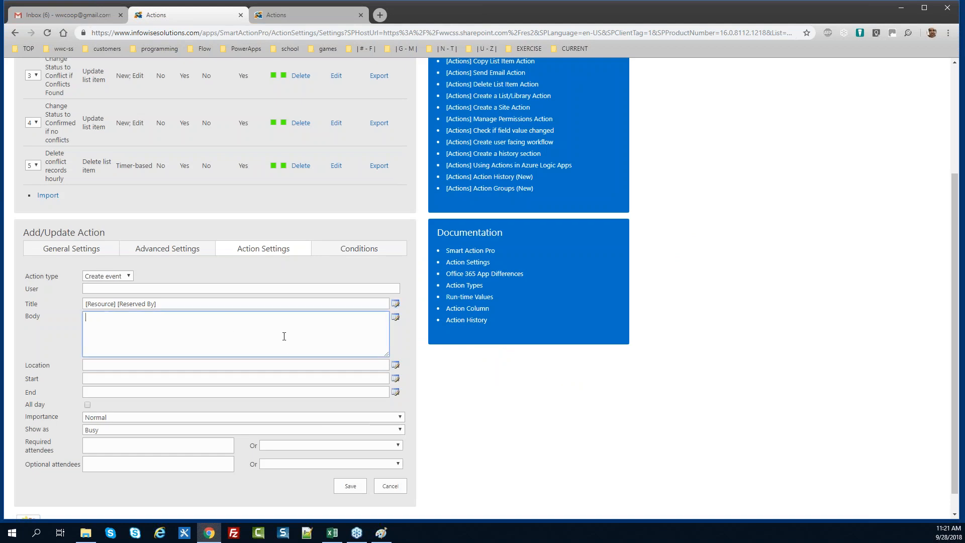
pyautogui.write('Your reservation is confirmed')
pyautogui.click(125, 366)
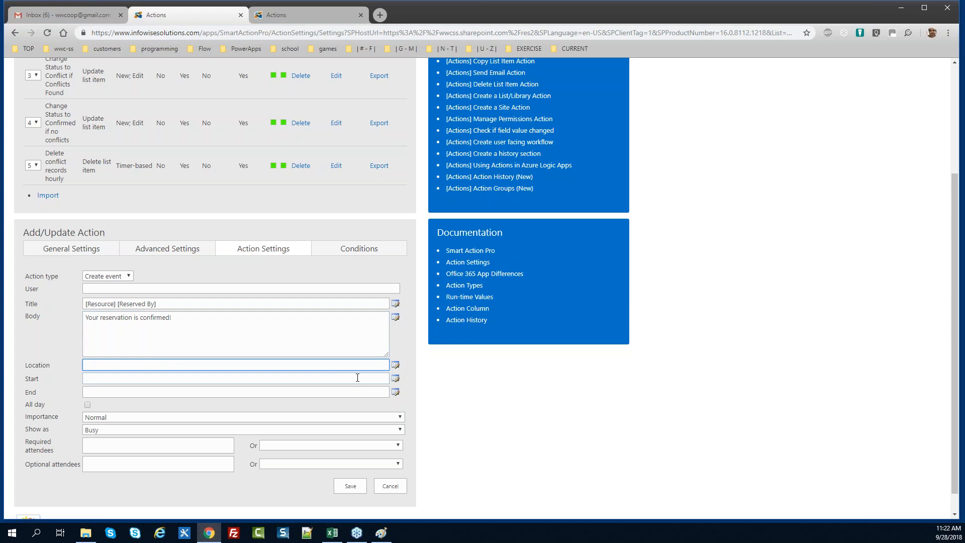
pyautogui.click(395, 367)
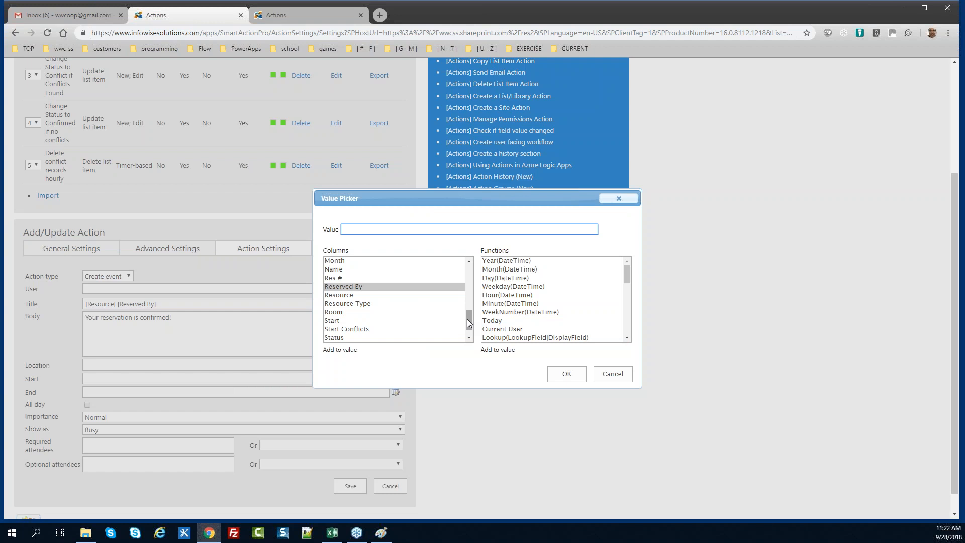
pyautogui.doubleClick(353, 297)
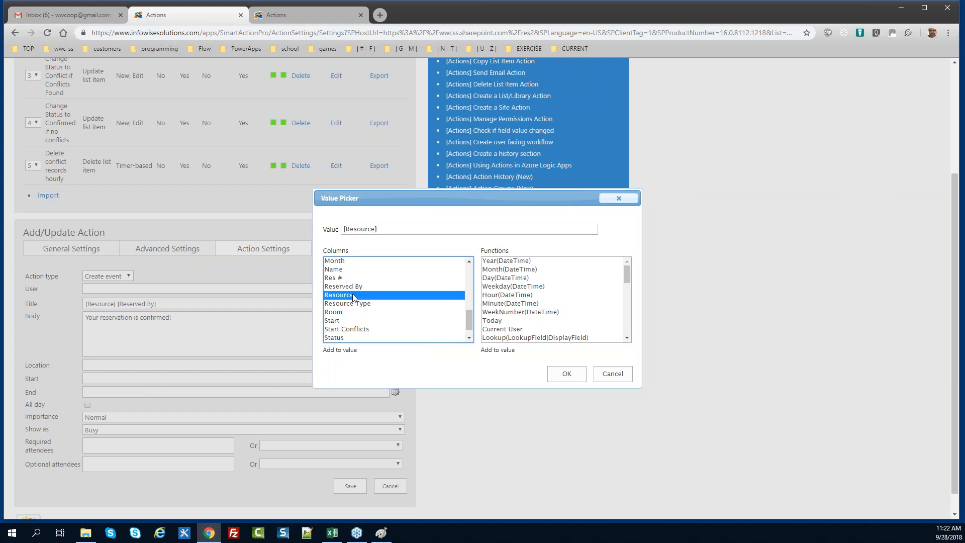
pyautogui.click(560, 376)
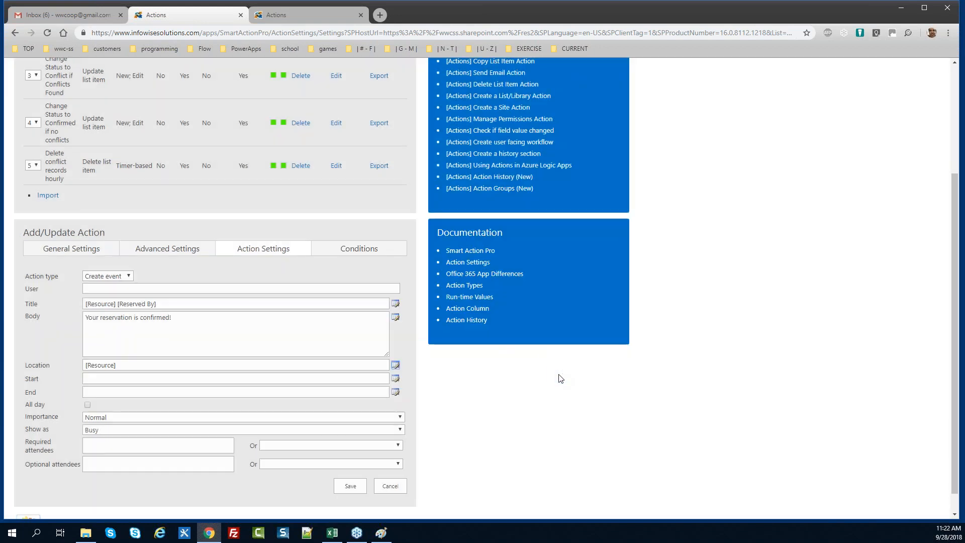
# Set the event Start to [Start] and End to [End]
pyautogui.click(395, 380)
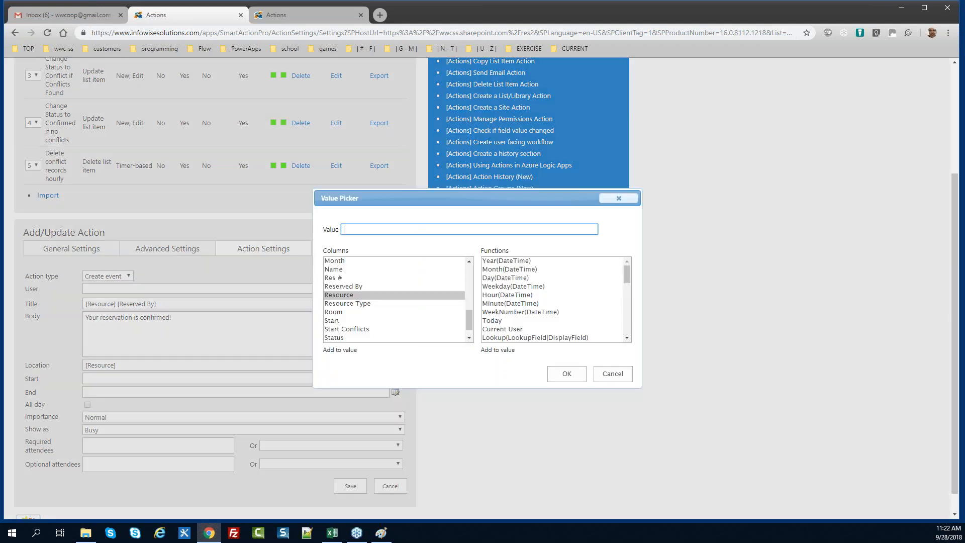
pyautogui.doubleClick(357, 320)
pyautogui.click(552, 378)
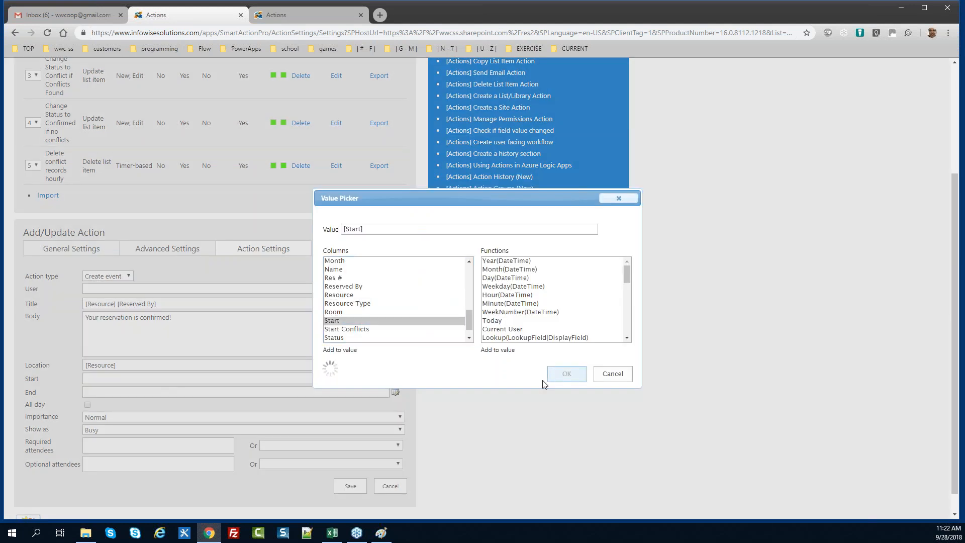
pyautogui.click(395, 392)
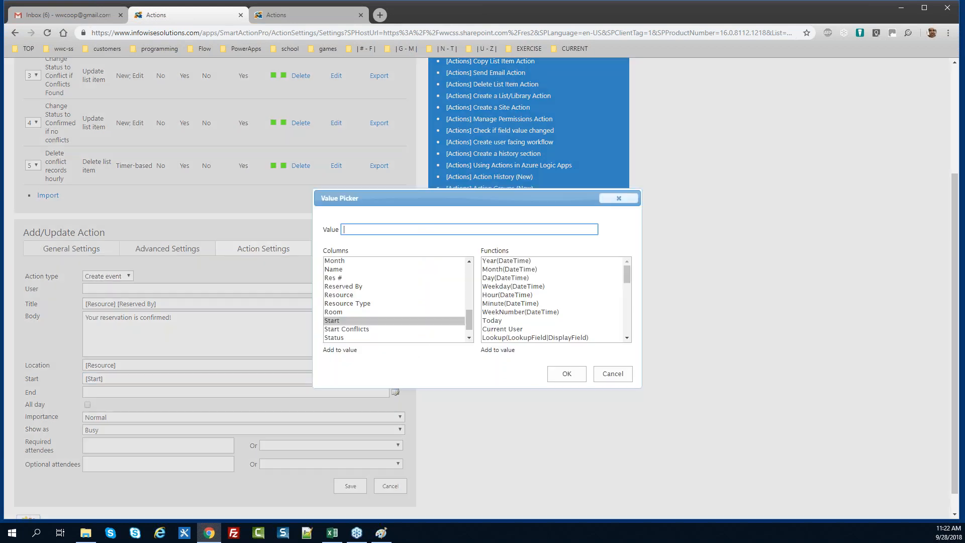
pyautogui.click(470, 281)
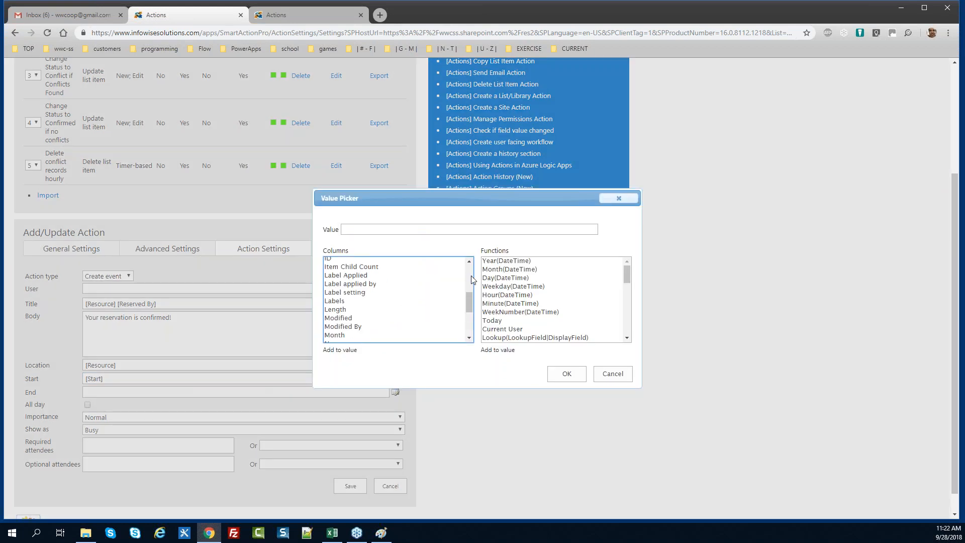
pyautogui.doubleClick(329, 298)
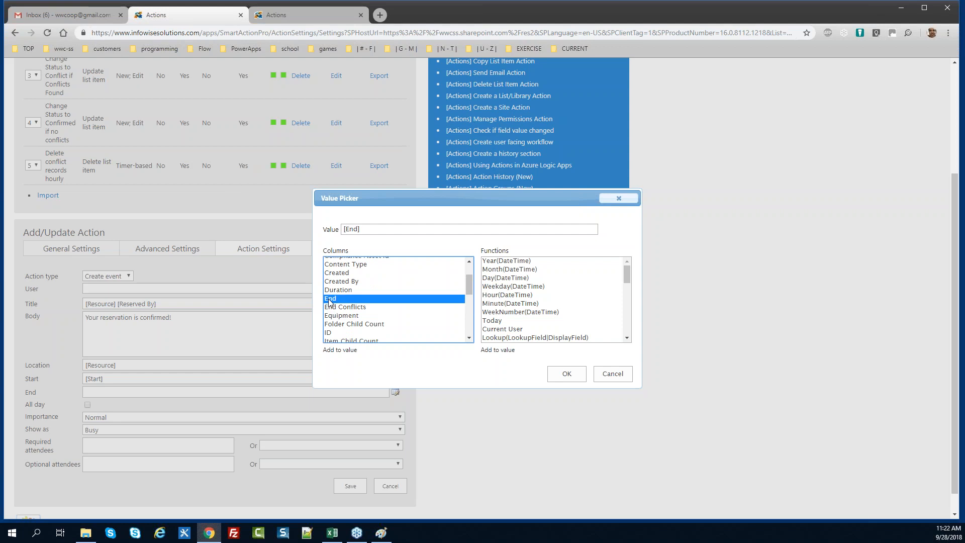
pyautogui.click(566, 377)
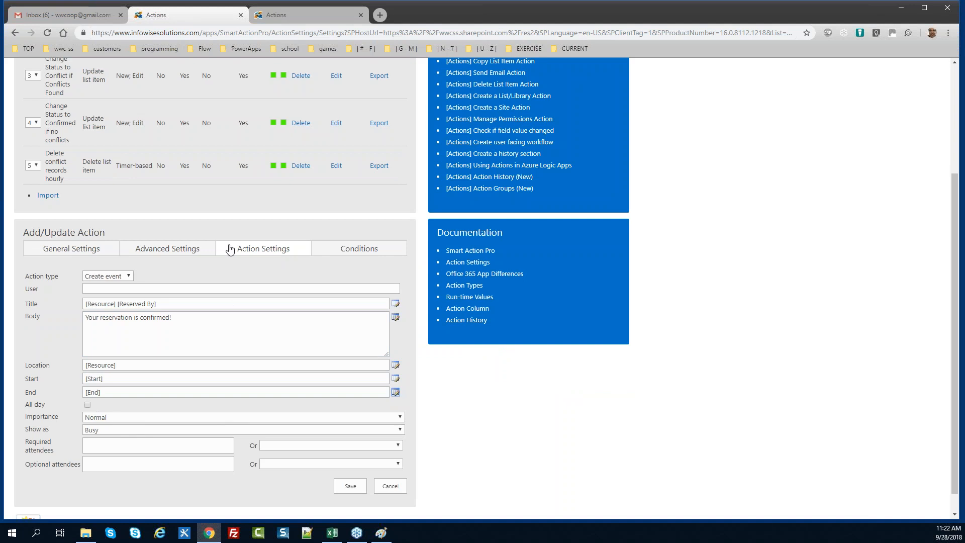
pyautogui.click(282, 15)
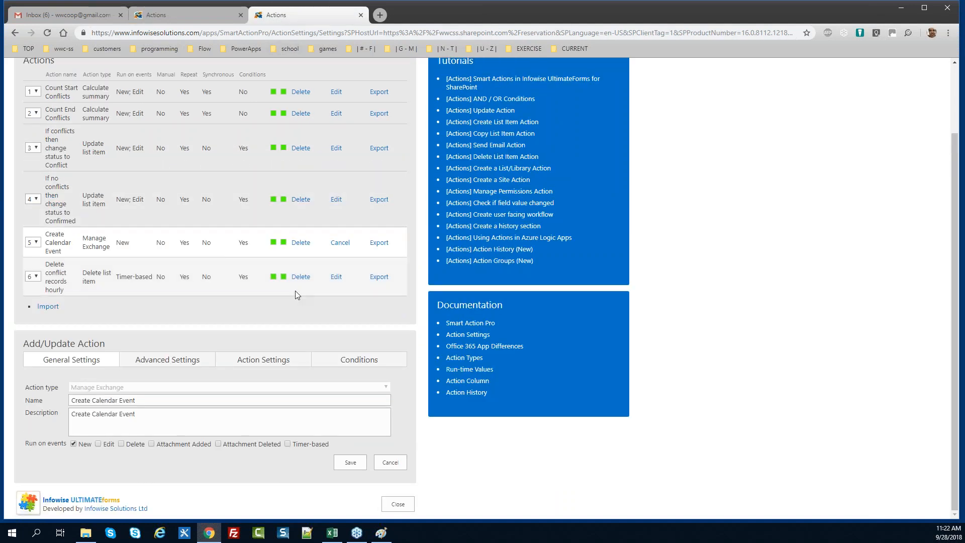
# Enter the user's name in the event's User field, checking the reference action's settings
pyautogui.click(281, 361)
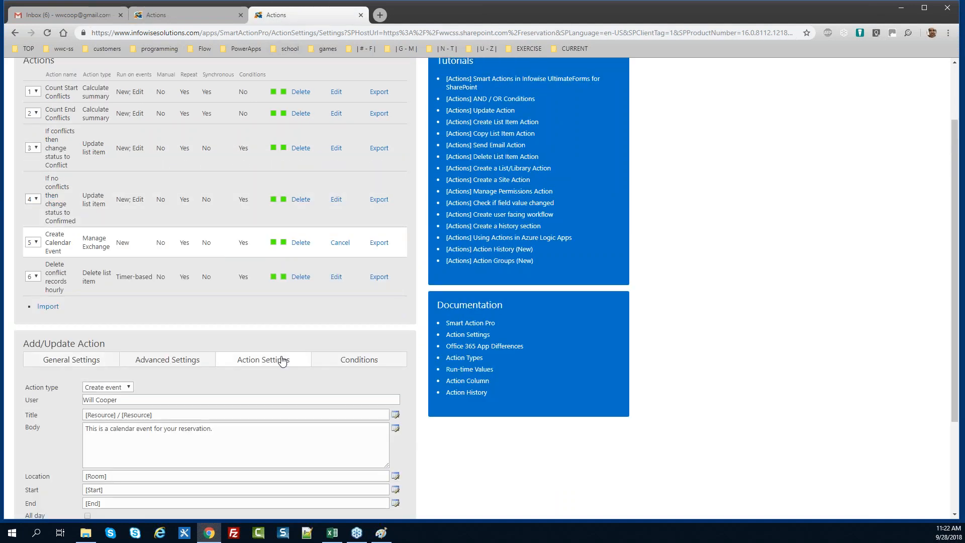
pyautogui.moveTo(955, 273); pyautogui.dragTo(954, 317)
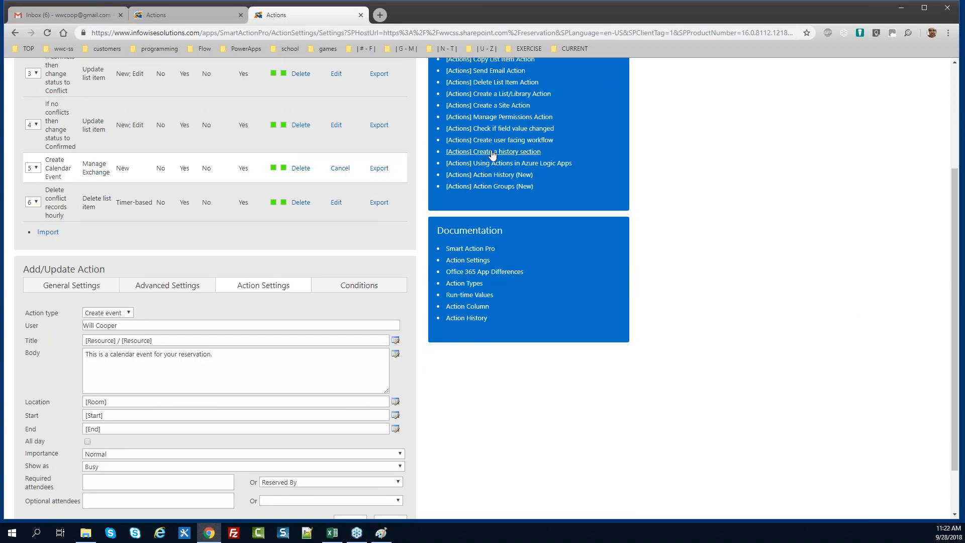
pyautogui.click(182, 14)
pyautogui.click(139, 289)
# Make Reserved By the required attendee and save the calendar action
pyautogui.click(302, 14)
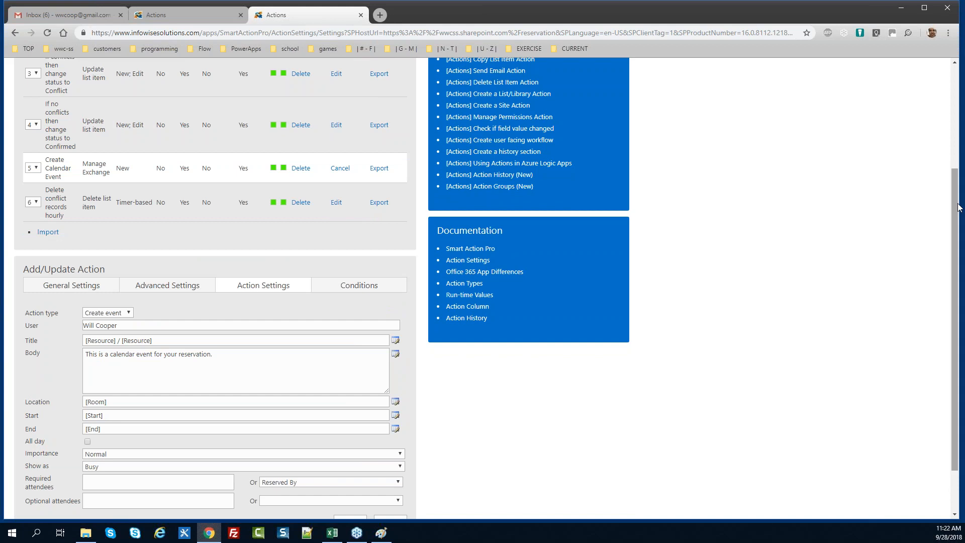
pyautogui.scroll(-1, 959, 261)
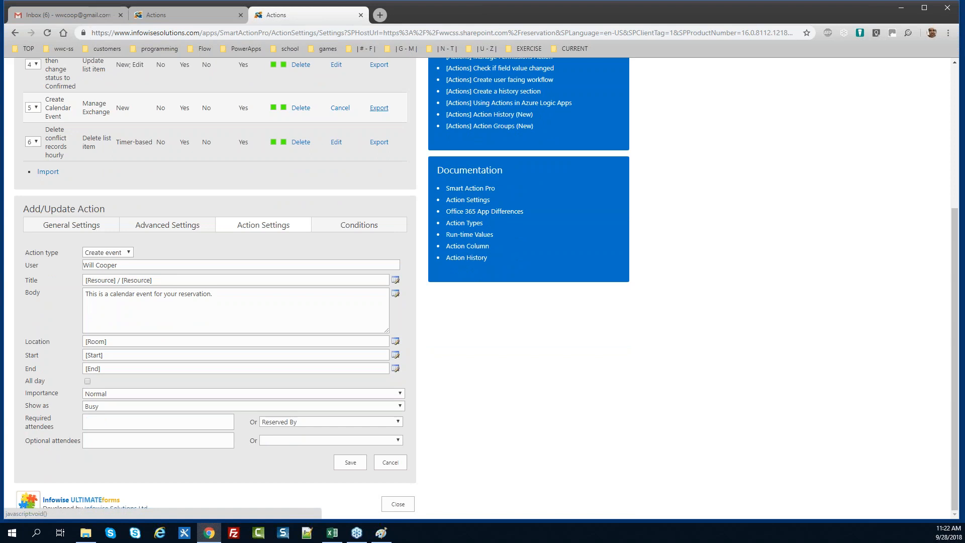
pyautogui.click(190, 14)
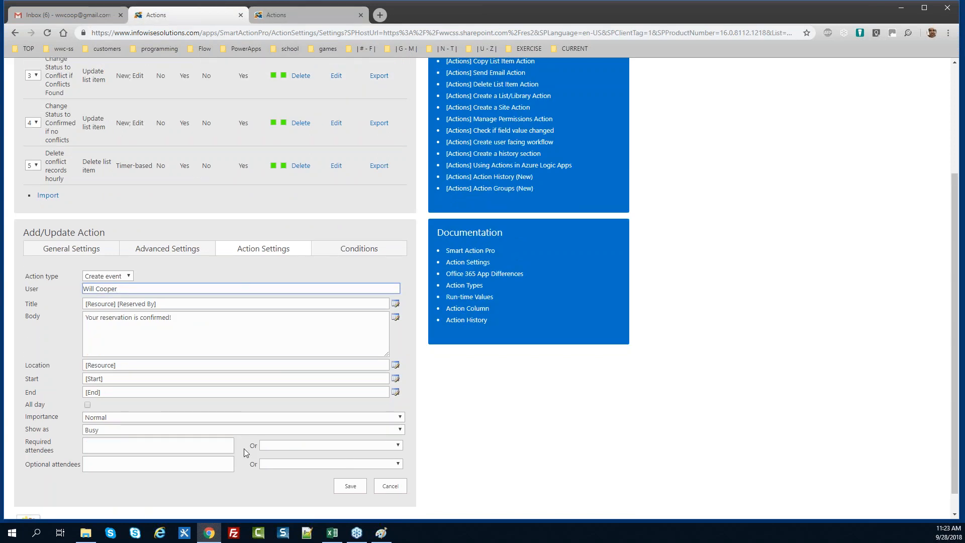
pyautogui.click(280, 446)
pyautogui.click(282, 417)
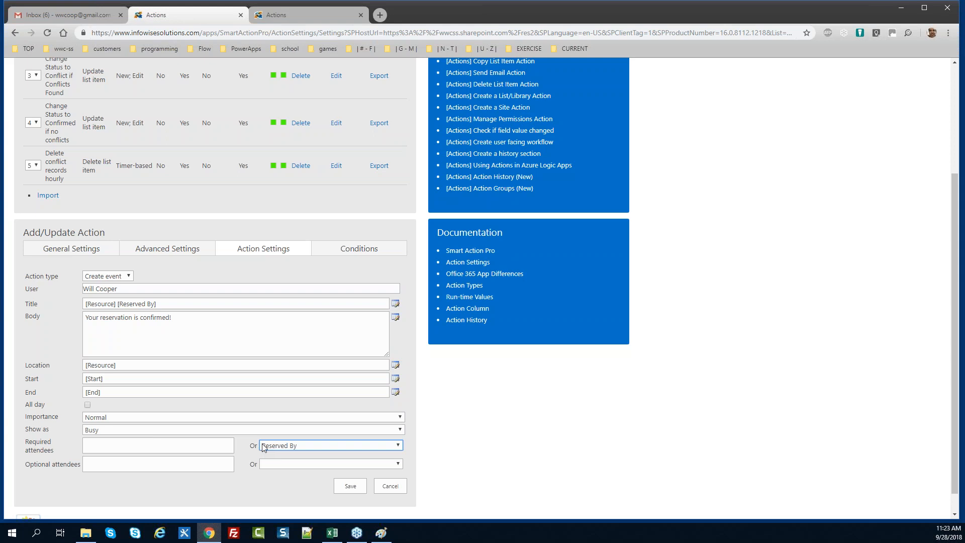
pyautogui.click(341, 248)
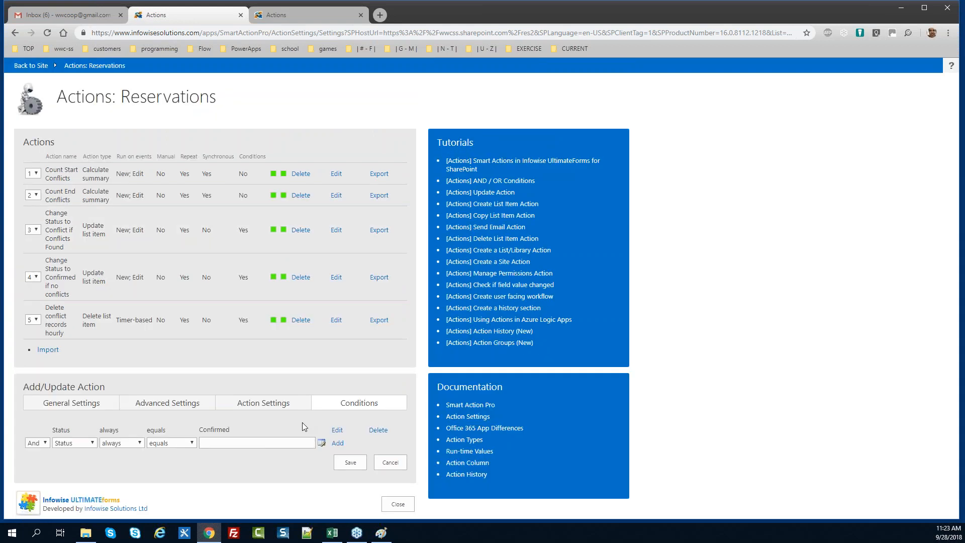
pyautogui.click(350, 462)
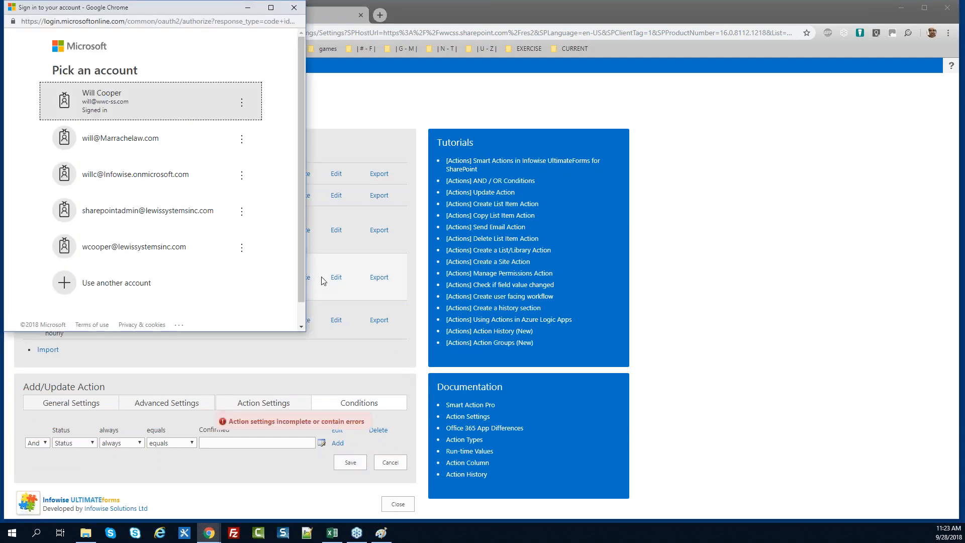
# Sign in with the work account, accept the calendar permissions, and close the Actions page
pyautogui.click(118, 103)
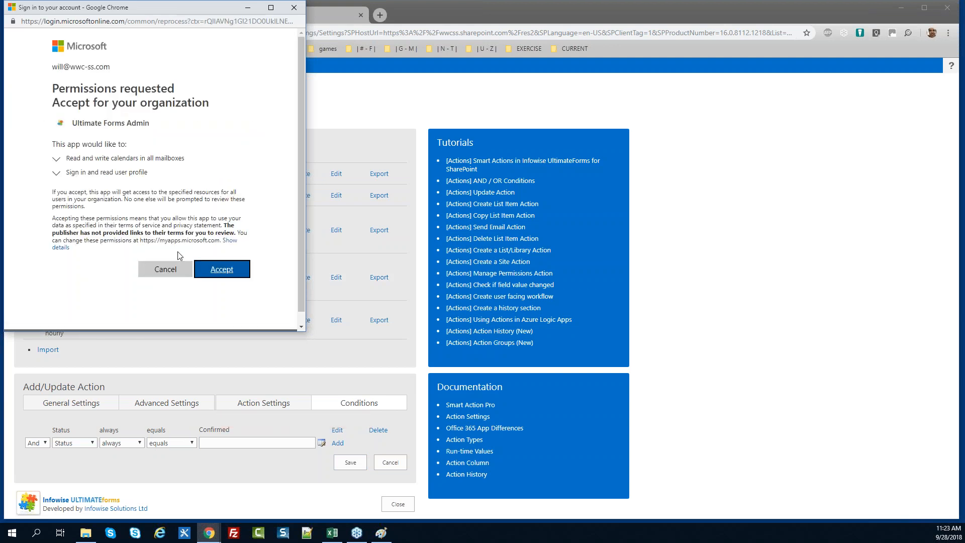
pyautogui.click(222, 270)
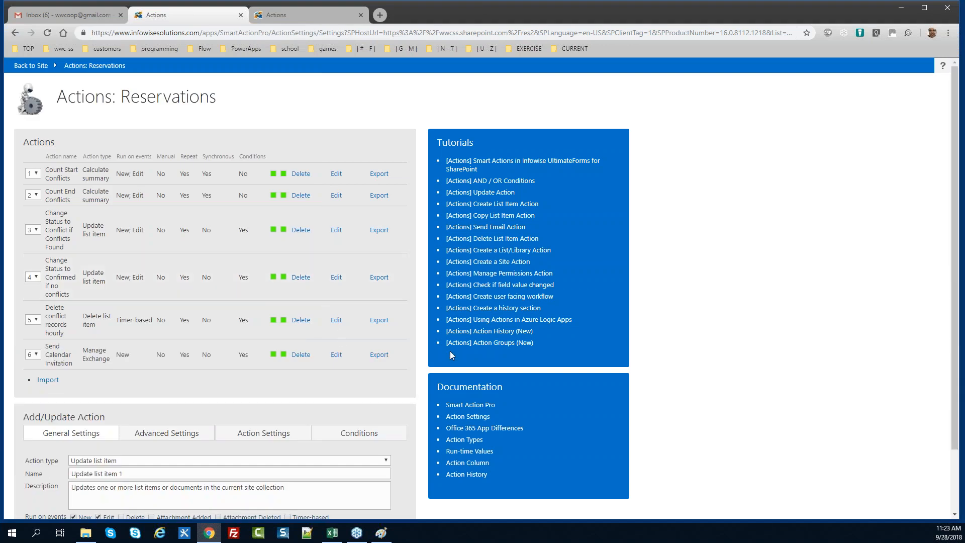
pyautogui.scroll(-3, 959, 295)
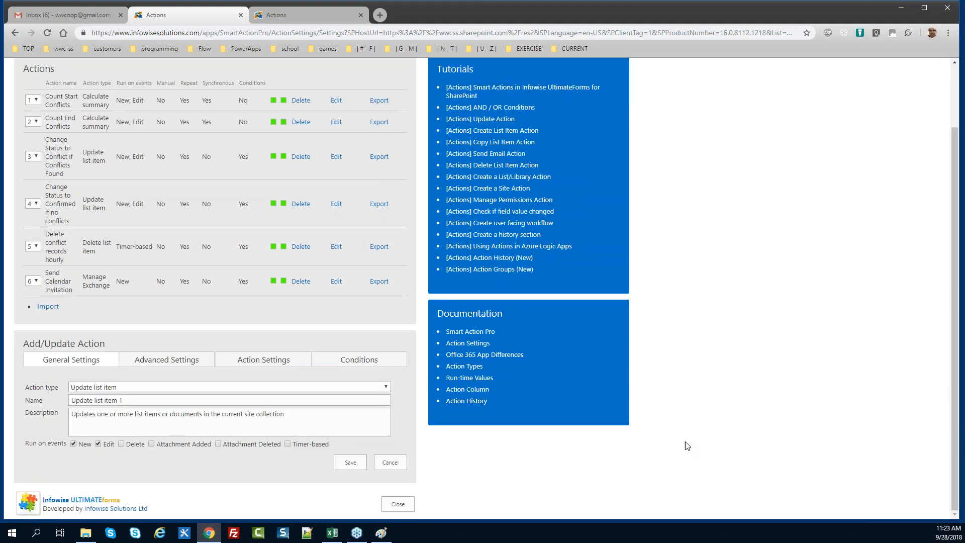
pyautogui.click(397, 504)
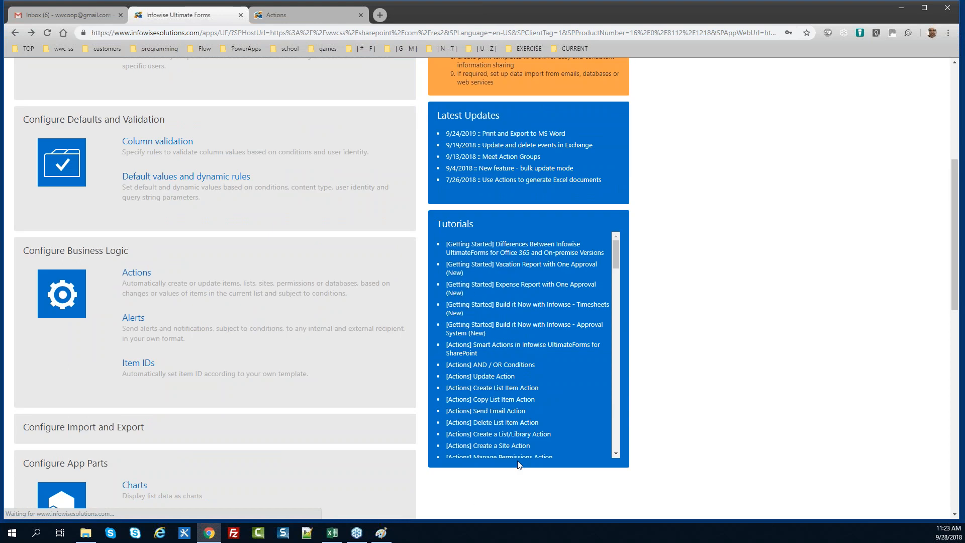
# Return from Ultimate Forms to the Reservations site home page
pyautogui.moveTo(955, 224); pyautogui.dragTo(959, 119)
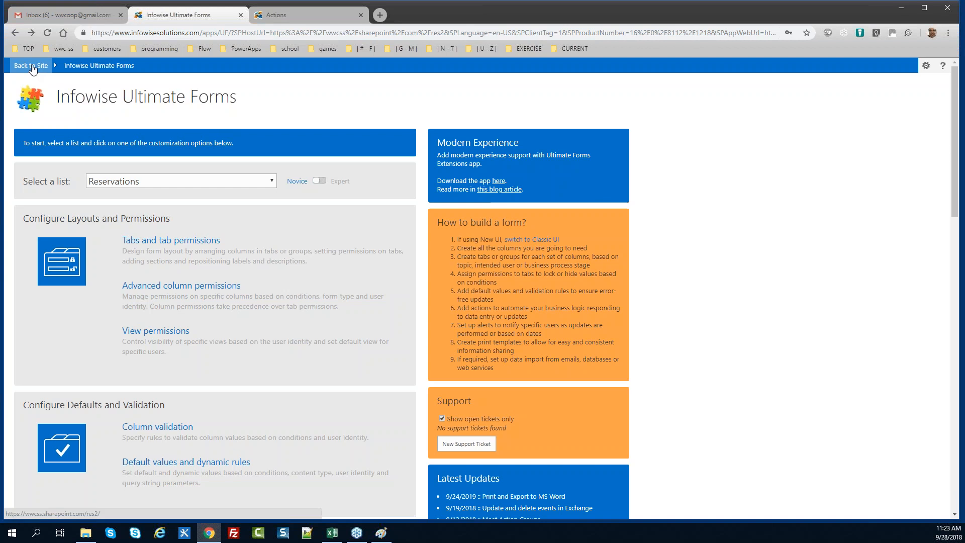
pyautogui.click(33, 69)
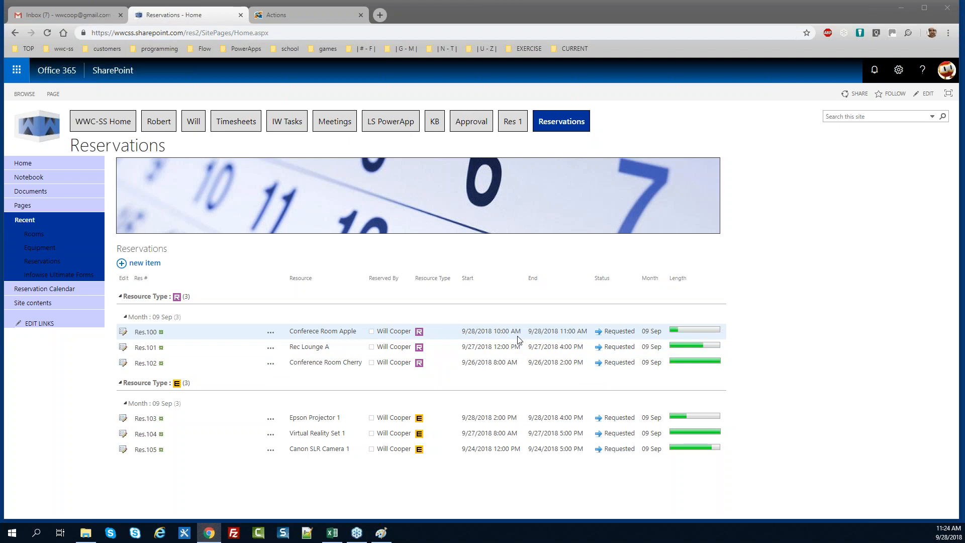
# Start a new reservation with resource type Room and room Conferece Room Apple
pyautogui.click(146, 263)
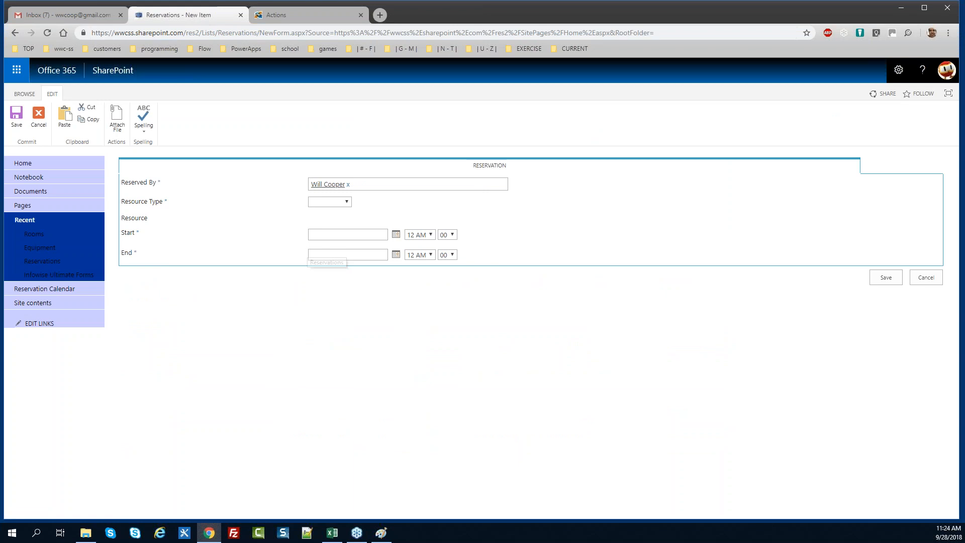
pyautogui.click(346, 202)
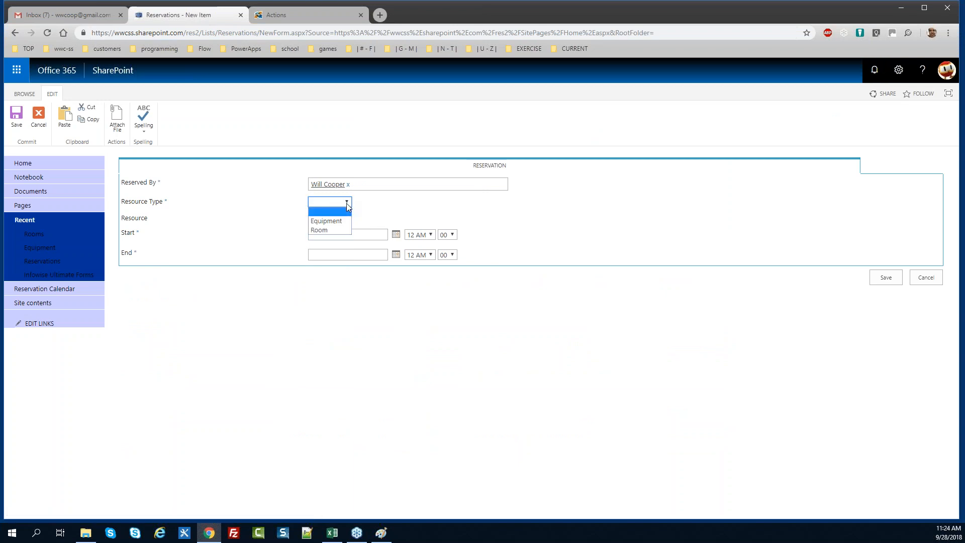
pyautogui.click(321, 229)
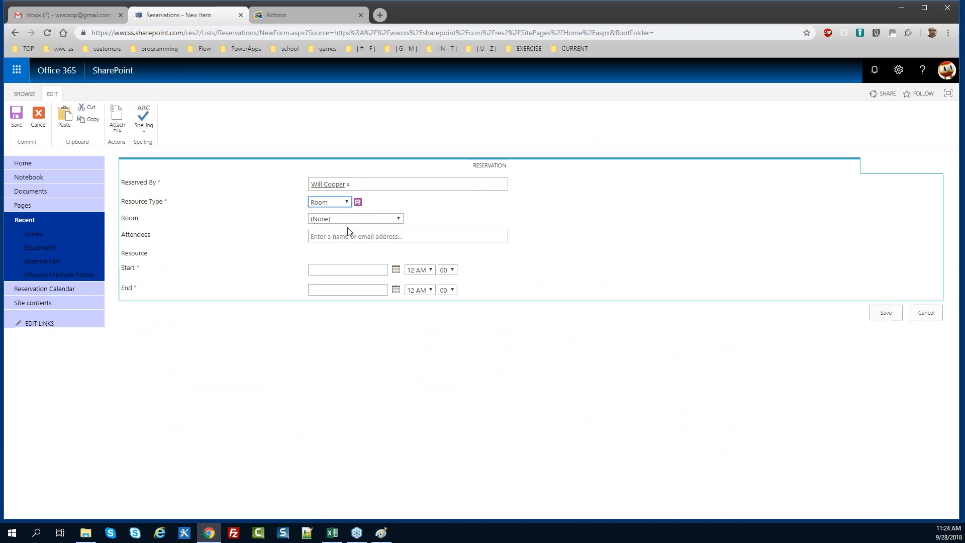
pyautogui.click(391, 220)
pyautogui.click(387, 254)
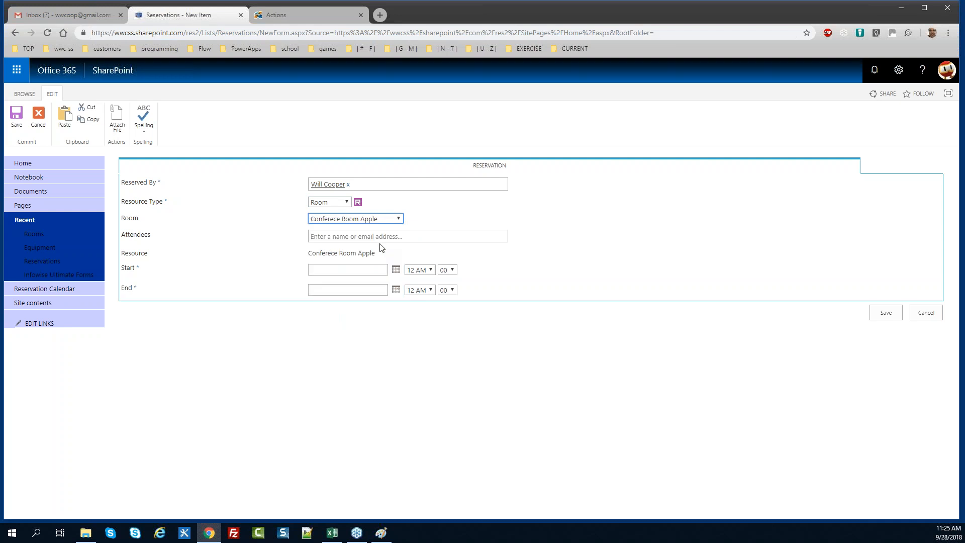
# Set the reservation start to 9/28/2018 at 10:30 AM
pyautogui.click(396, 270)
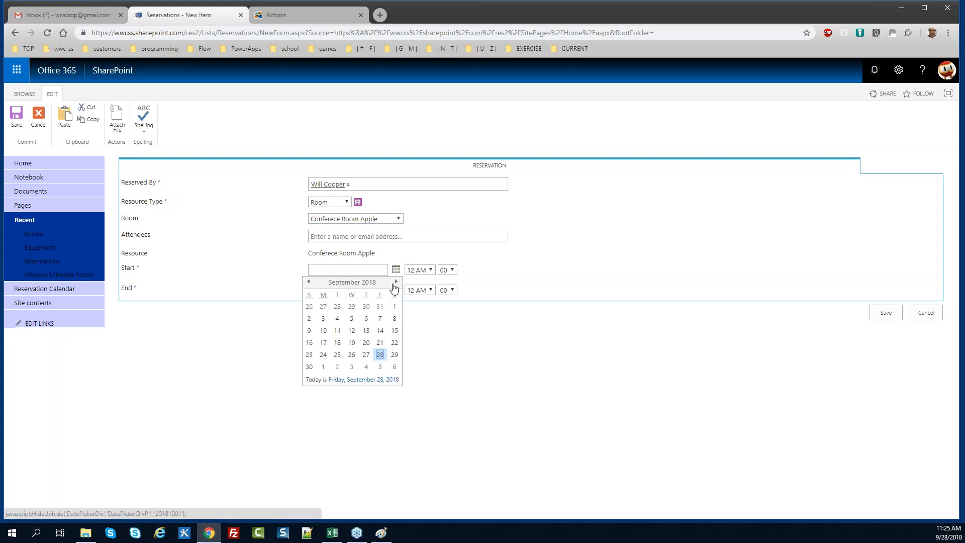
pyautogui.click(380, 355)
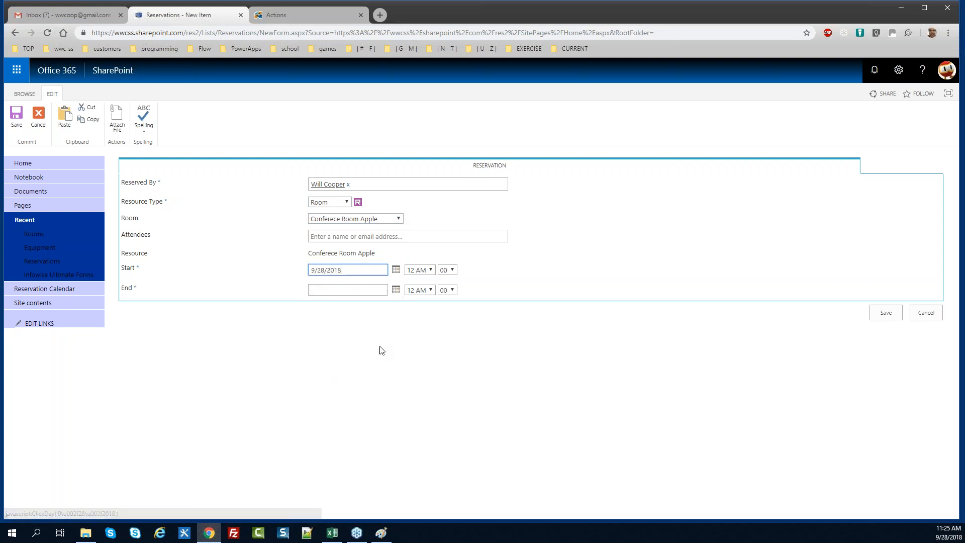
pyautogui.click(428, 274)
pyautogui.moveTo(429, 333); pyautogui.dragTo(430, 356)
pyautogui.click(421, 342)
pyautogui.click(447, 270)
pyautogui.click(445, 334)
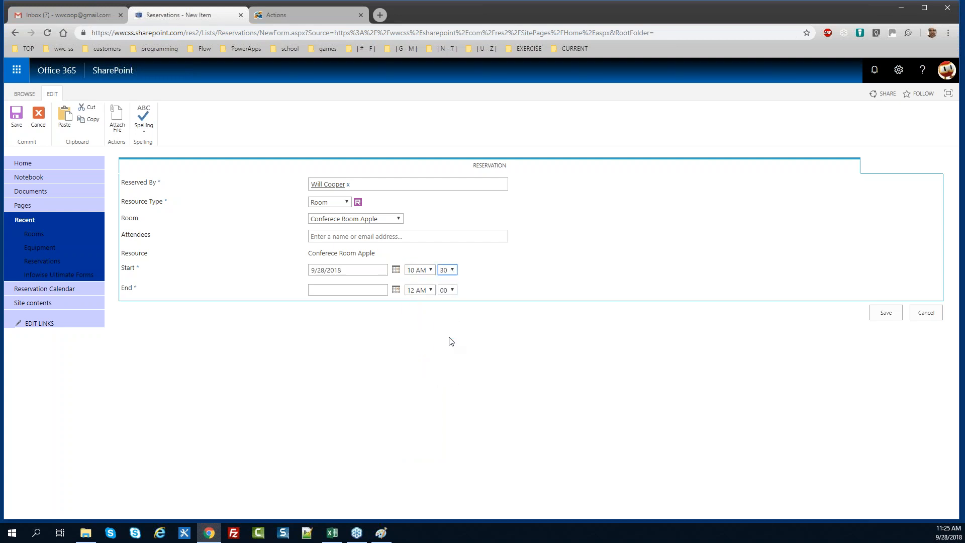
# Set the end to 9/28/2018 at 11:30 AM and save the reservation
pyautogui.moveTo(357, 272); pyautogui.dragTo(248, 279)
pyautogui.hotkey('ctrl', 'c')
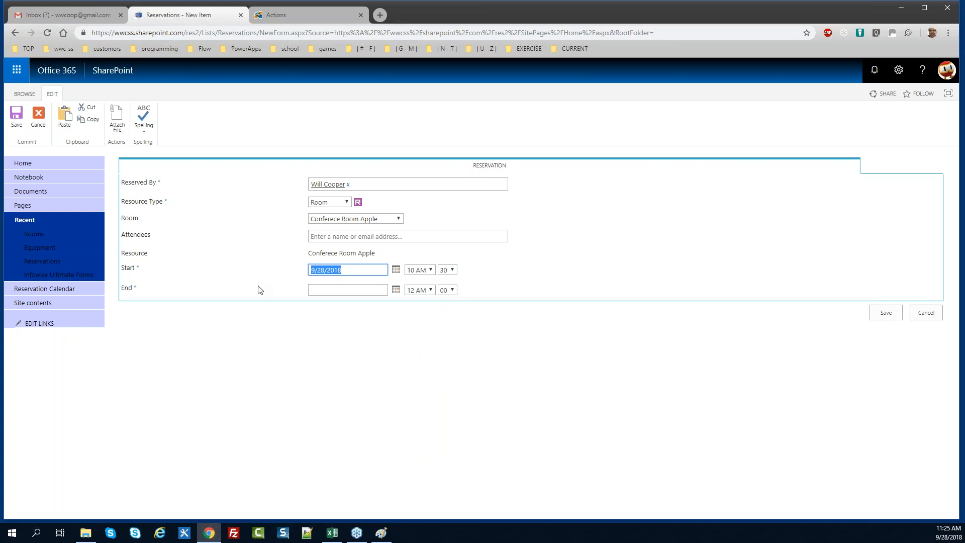
pyautogui.click(330, 290)
pyautogui.hotkey('ctrl', 'v')
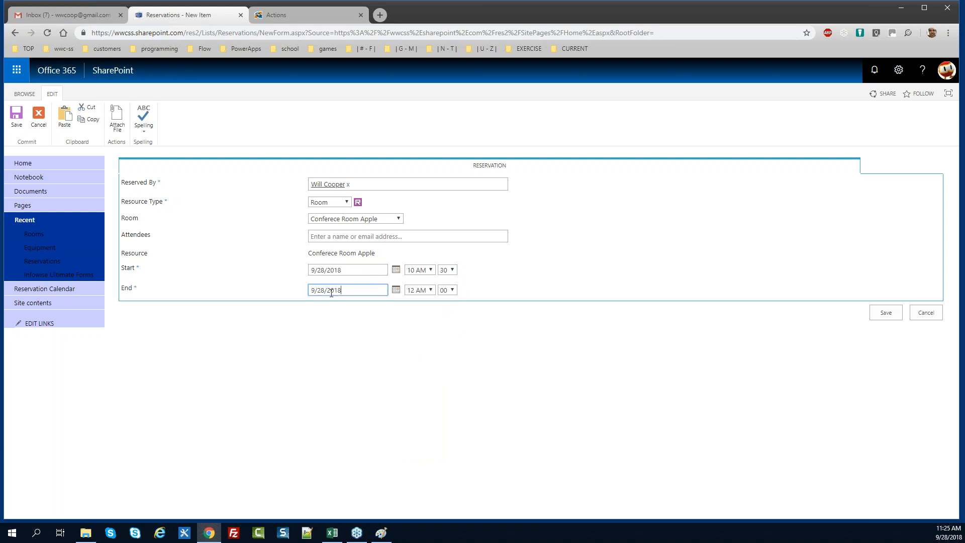
pyautogui.click(430, 290)
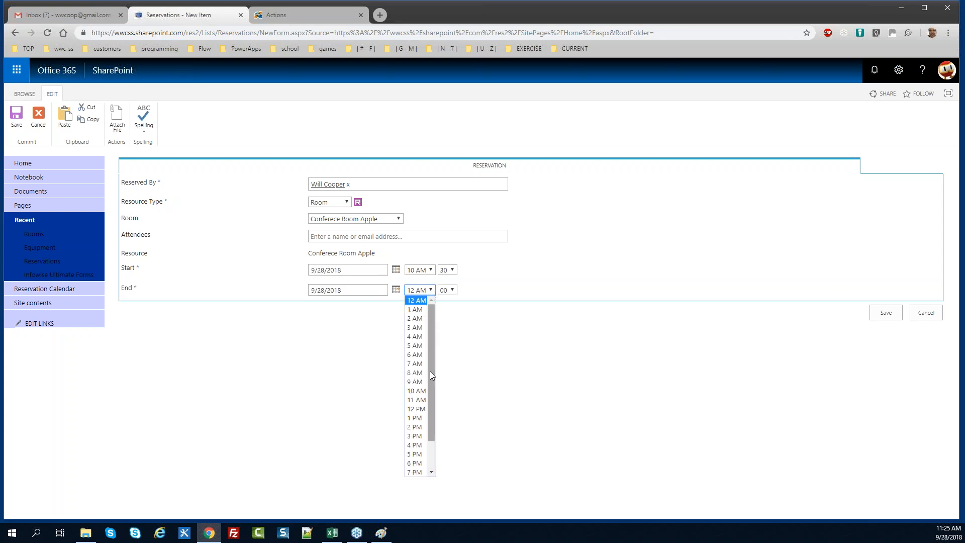
pyautogui.click(424, 400)
pyautogui.click(451, 291)
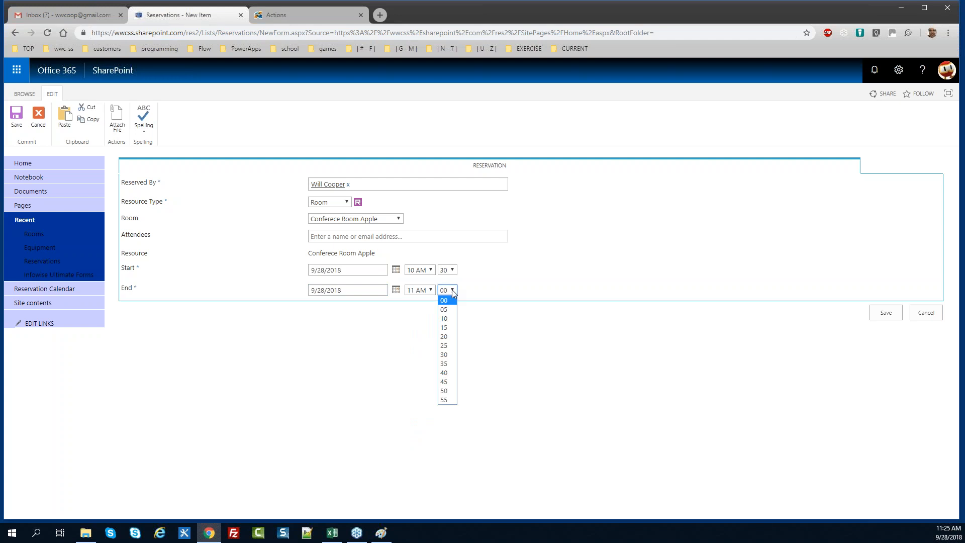
pyautogui.click(444, 354)
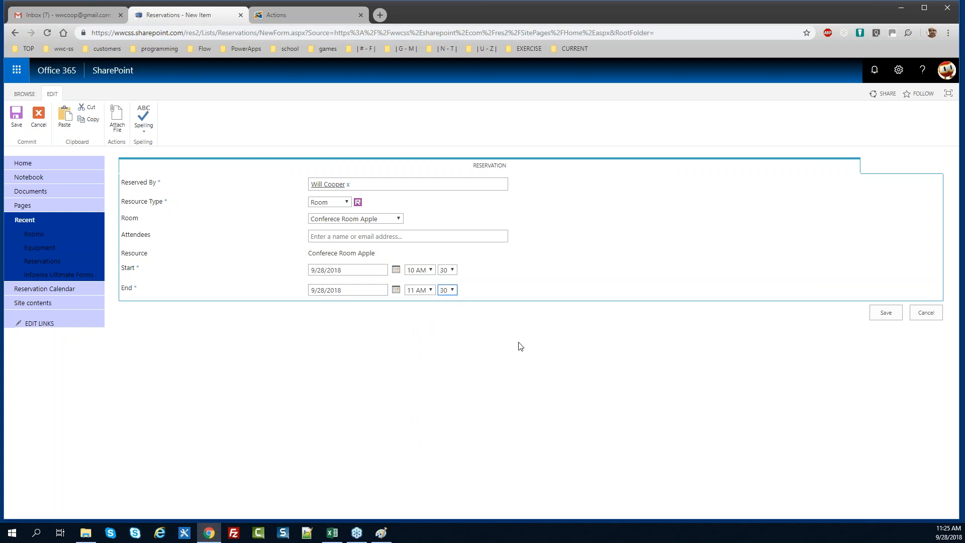
pyautogui.click(884, 313)
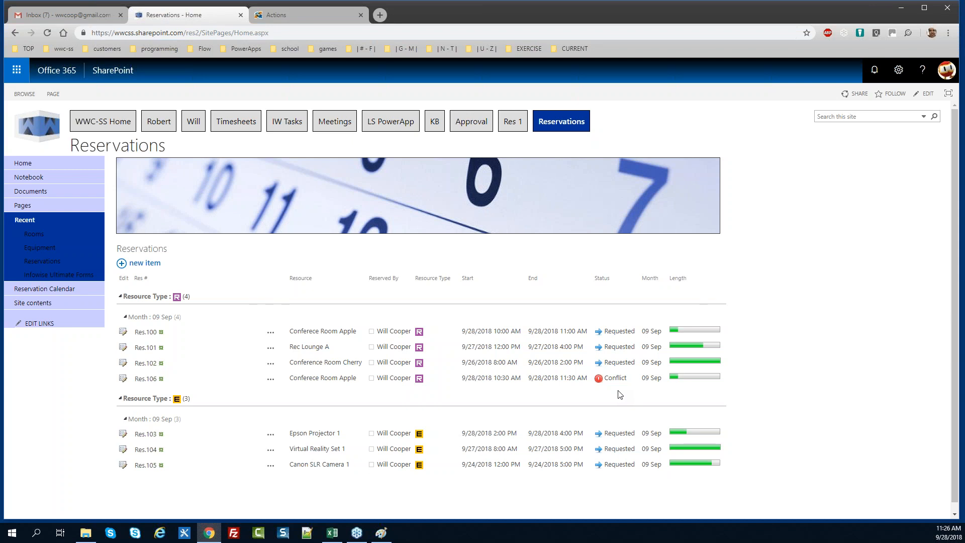
# Open a blank new reservation form from the Reservations list
pyautogui.click(145, 262)
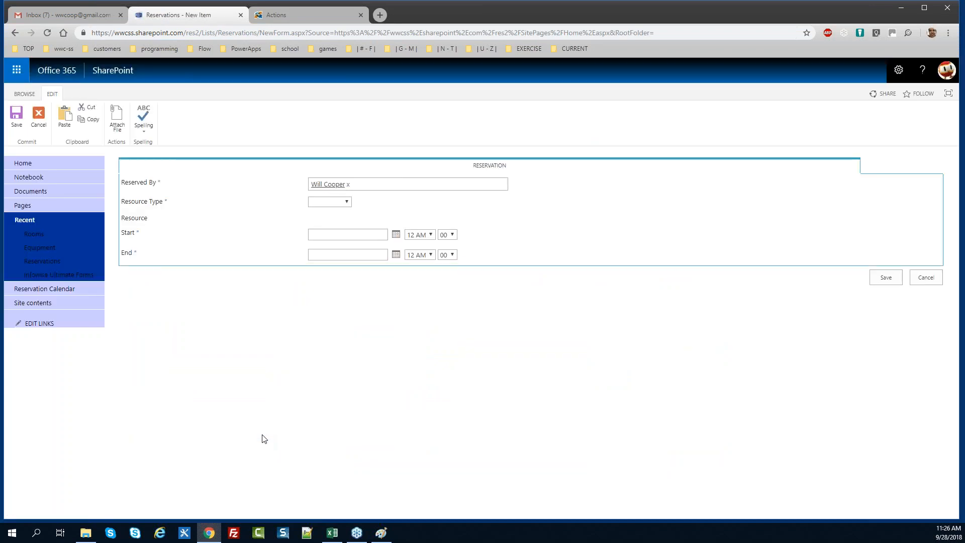
# Set resource type Room and room Conferece Room Apple on the new reservation
pyautogui.click(347, 203)
pyautogui.click(345, 227)
pyautogui.click(369, 219)
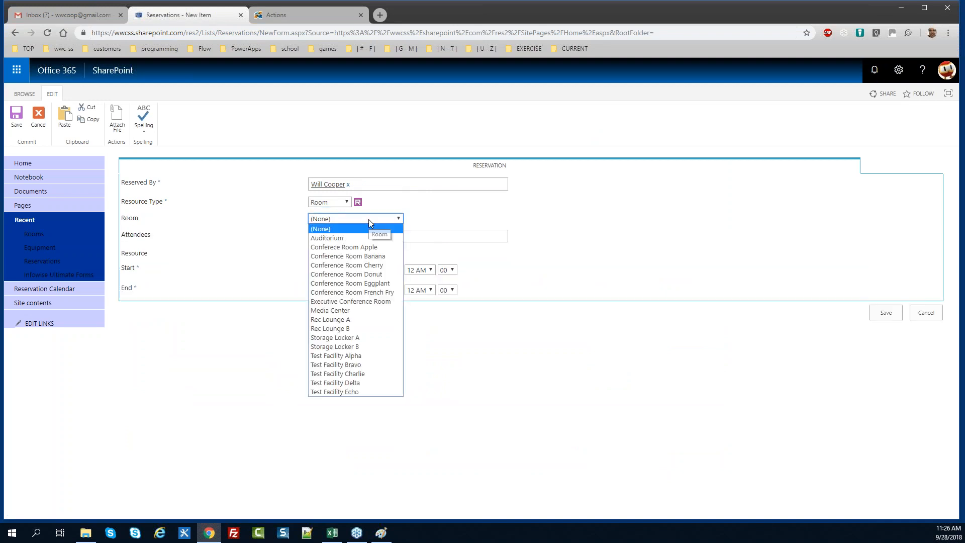
pyautogui.click(369, 248)
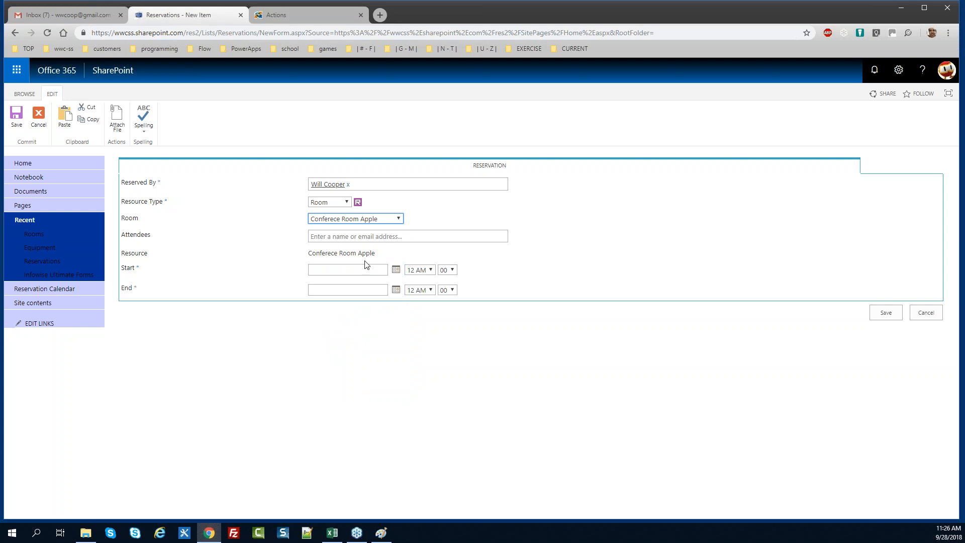
# Set the reservation start to 9/28/2018 at 4 PM
pyautogui.click(396, 270)
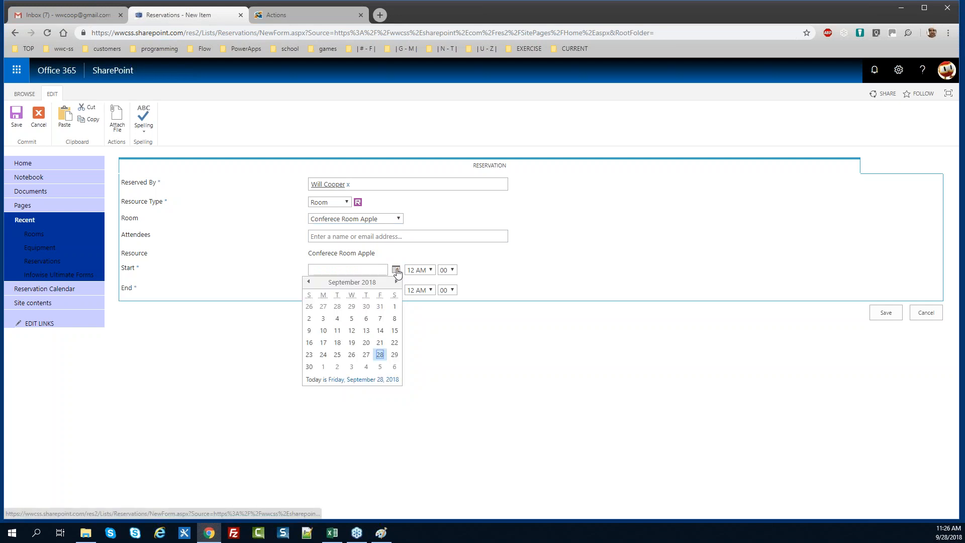
pyautogui.click(380, 354)
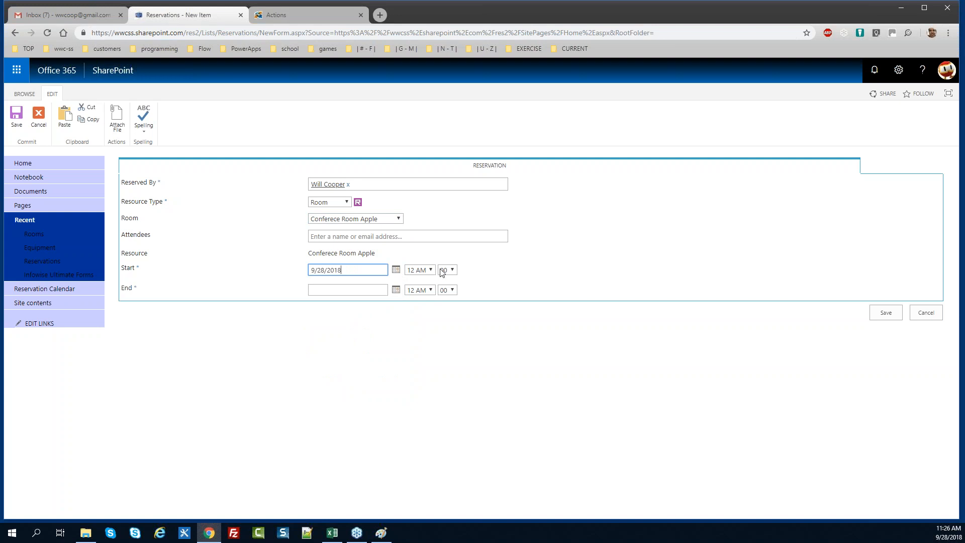
pyautogui.click(430, 272)
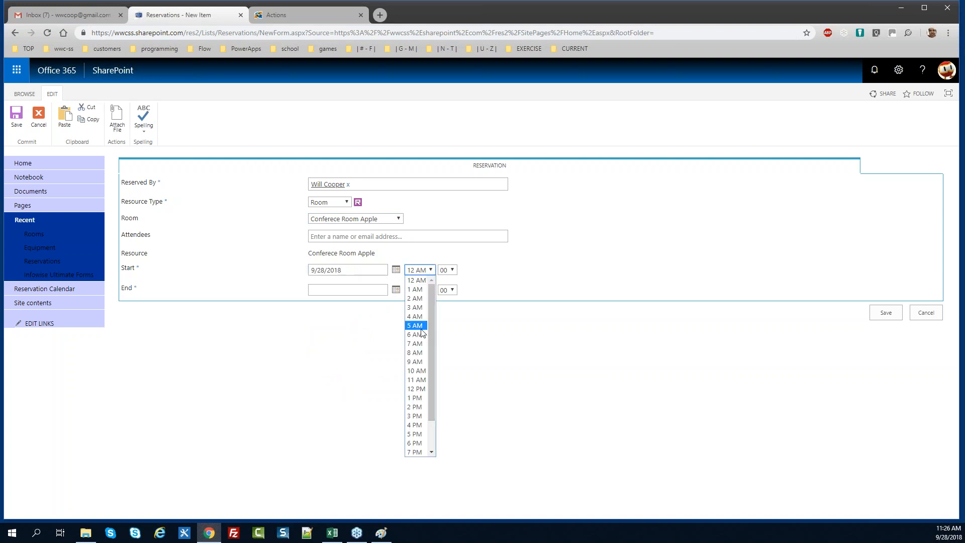
pyautogui.moveTo(432, 358); pyautogui.dragTo(430, 373)
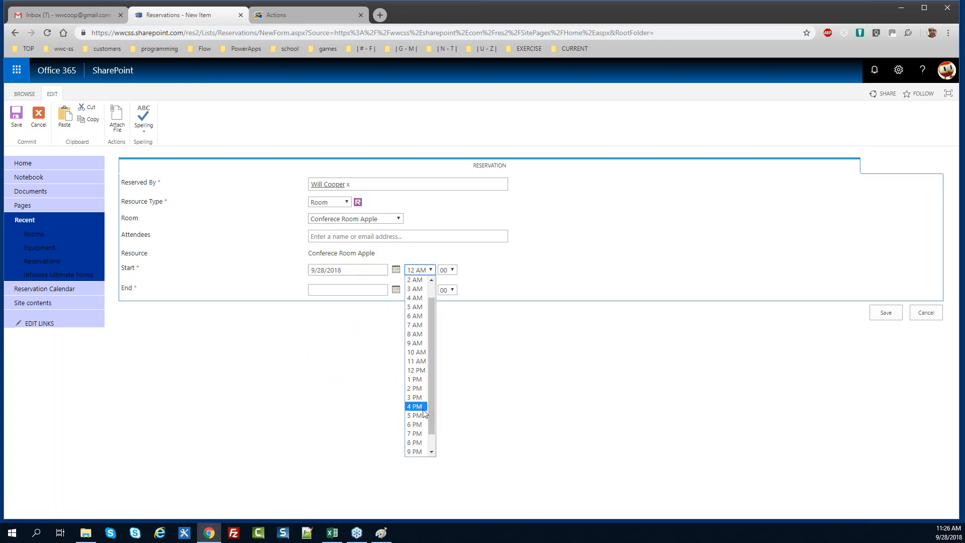
pyautogui.click(423, 408)
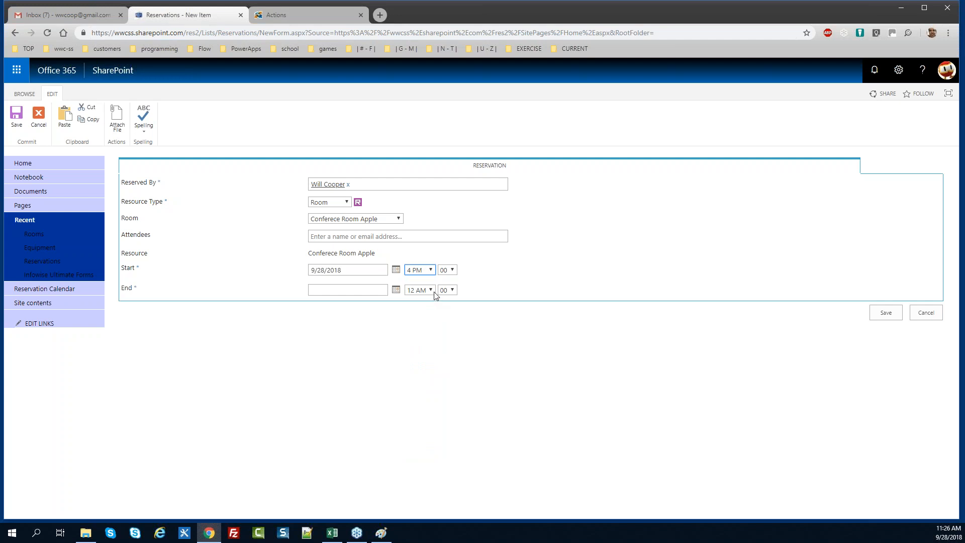
# Copy the start date into End, set the end hour to 5 PM, and save
pyautogui.moveTo(361, 273); pyautogui.dragTo(216, 280)
pyautogui.hotkey('ctrl', 'c')
pyautogui.click(330, 289)
pyautogui.hotkey('ctrl', 'v')
pyautogui.click(414, 290)
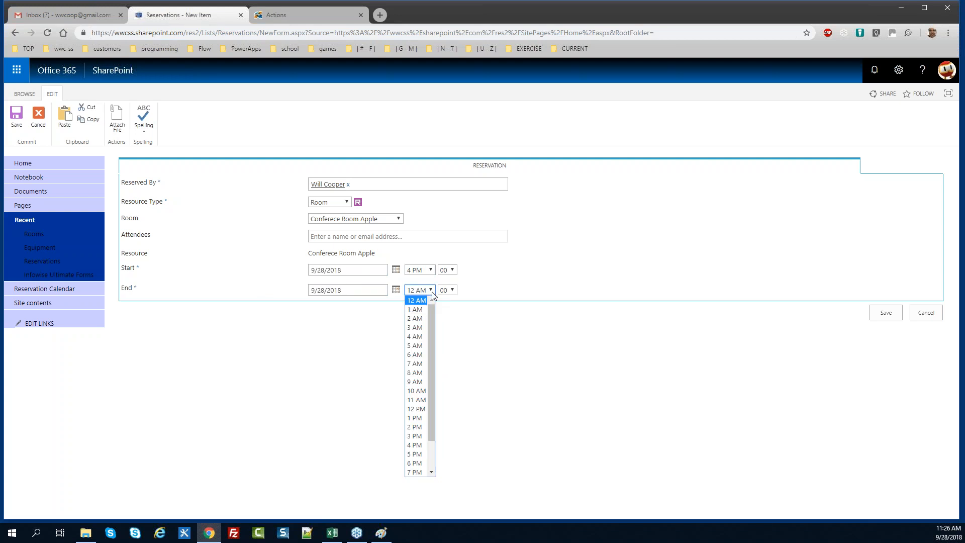
pyautogui.click(422, 455)
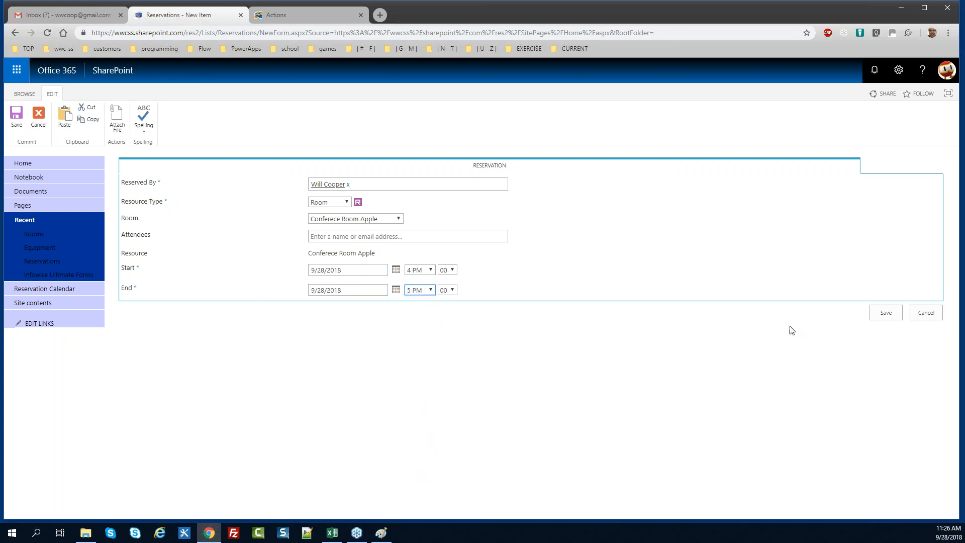
pyautogui.click(887, 314)
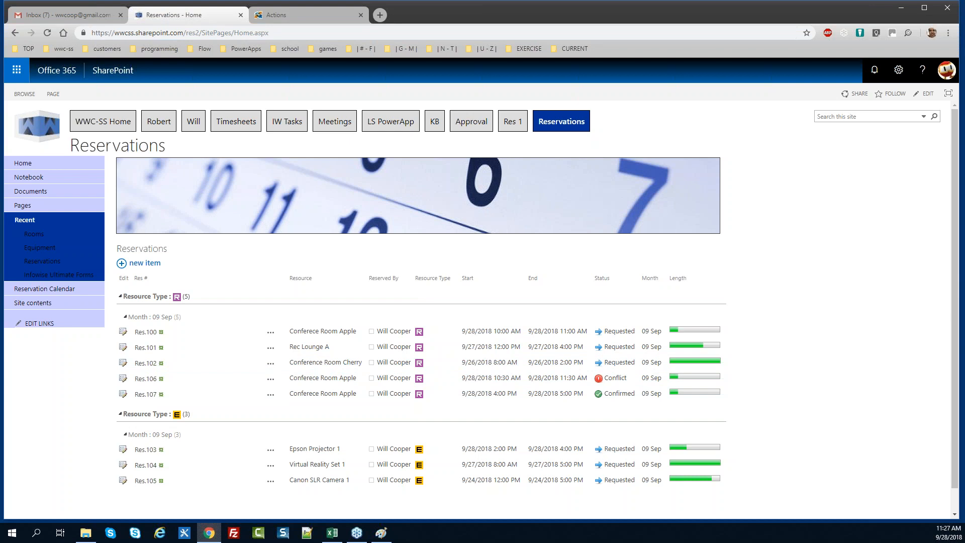
pyautogui.hotkey('alt', 'Tab')
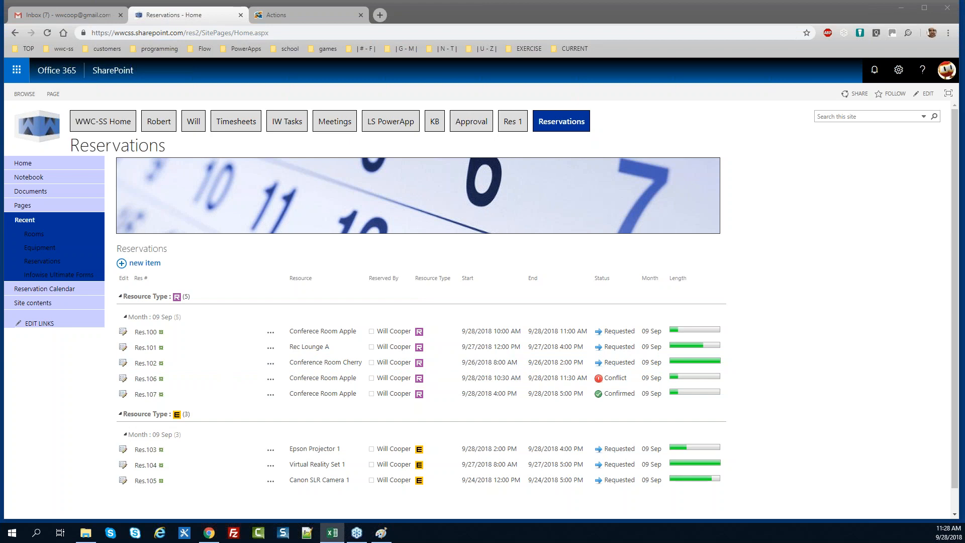
pyautogui.click(123, 395)
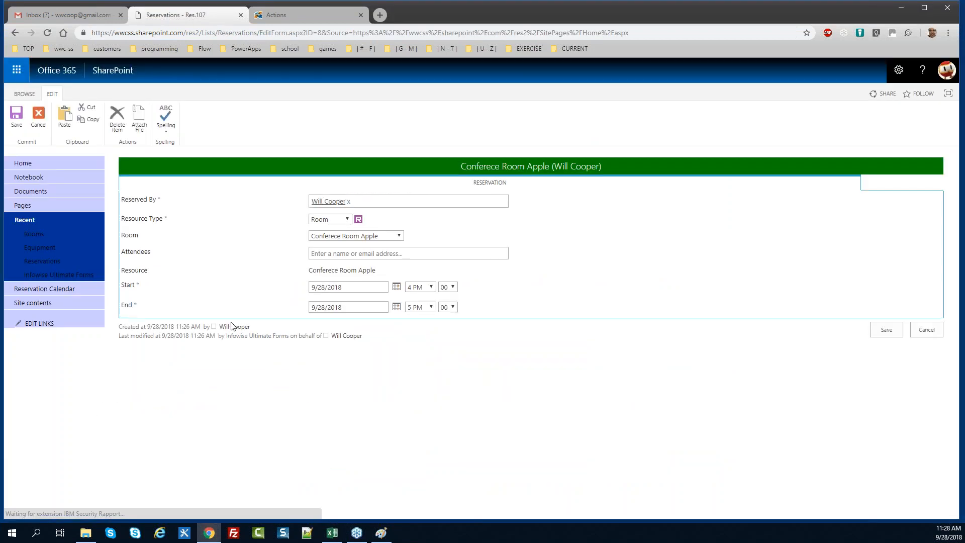
pyautogui.moveTo(612, 170); pyautogui.dragTo(460, 174)
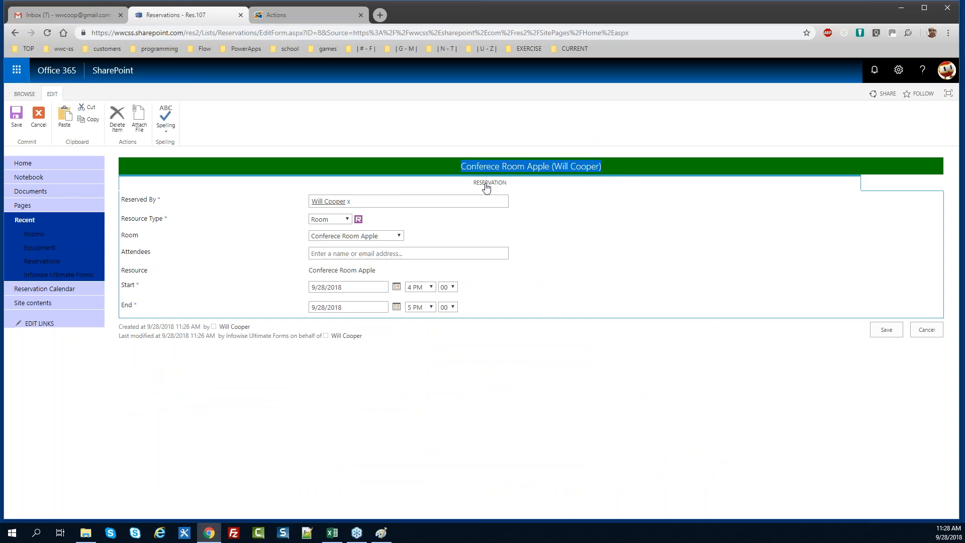
pyautogui.click(597, 199)
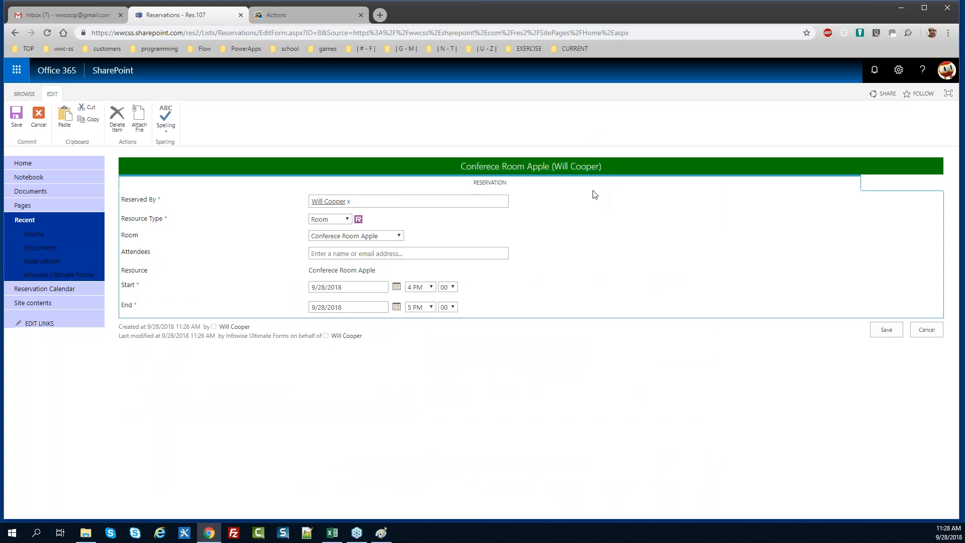
pyautogui.click(926, 330)
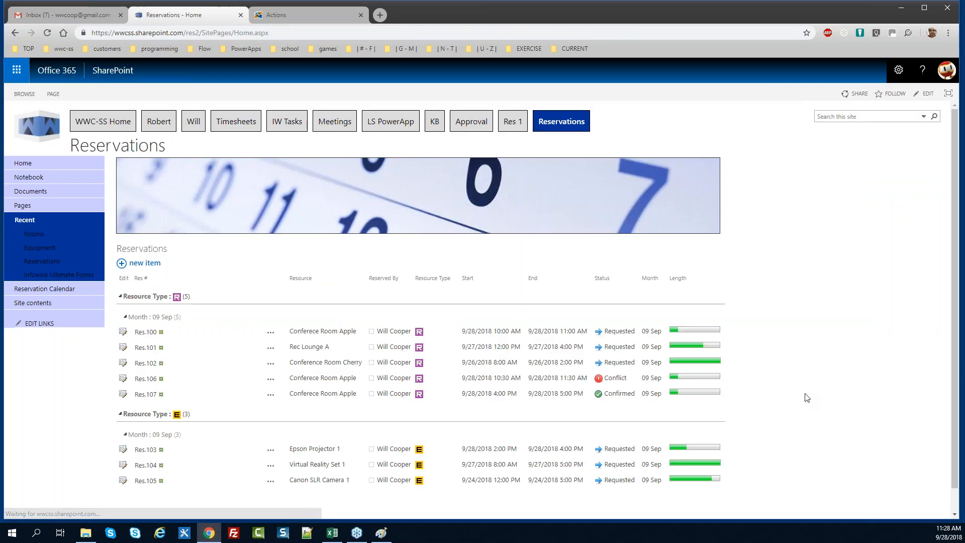
pyautogui.click(142, 396)
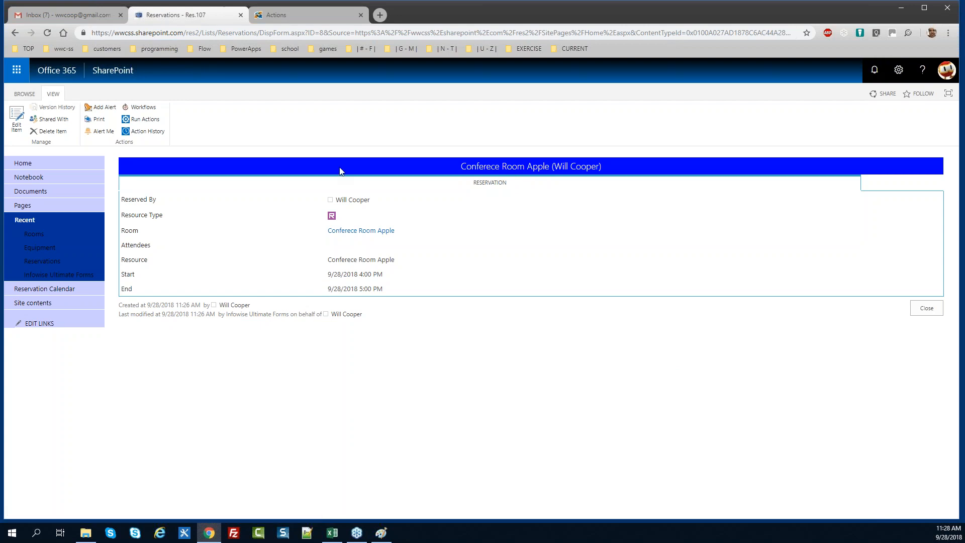
pyautogui.click(15, 32)
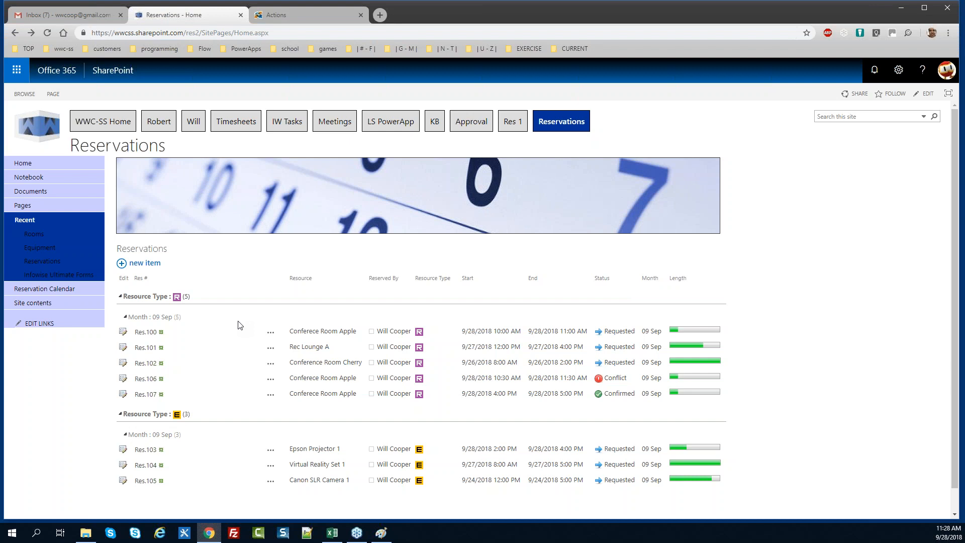
# Open the Reservations All Items list and choose Add Alert from the LIST ribbon
pyautogui.click(156, 255)
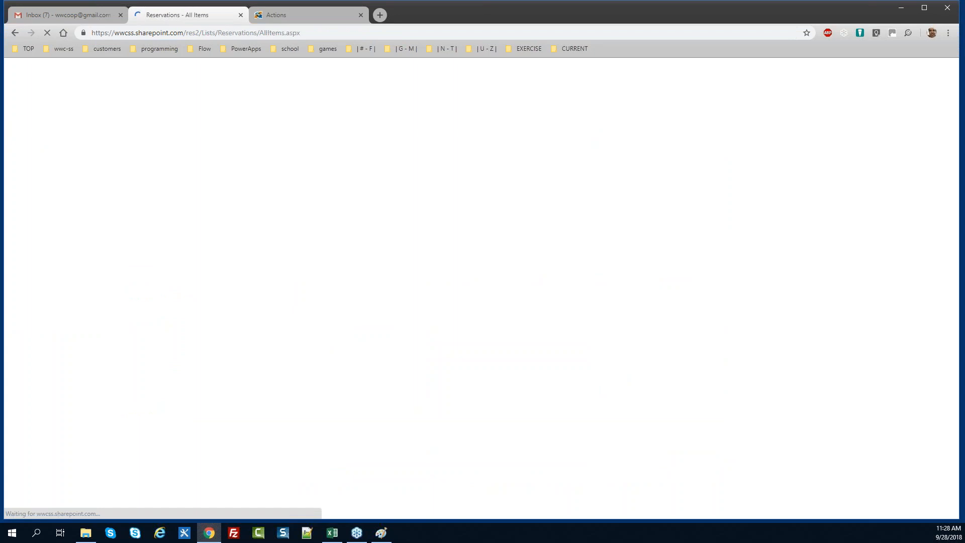
pyautogui.click(77, 94)
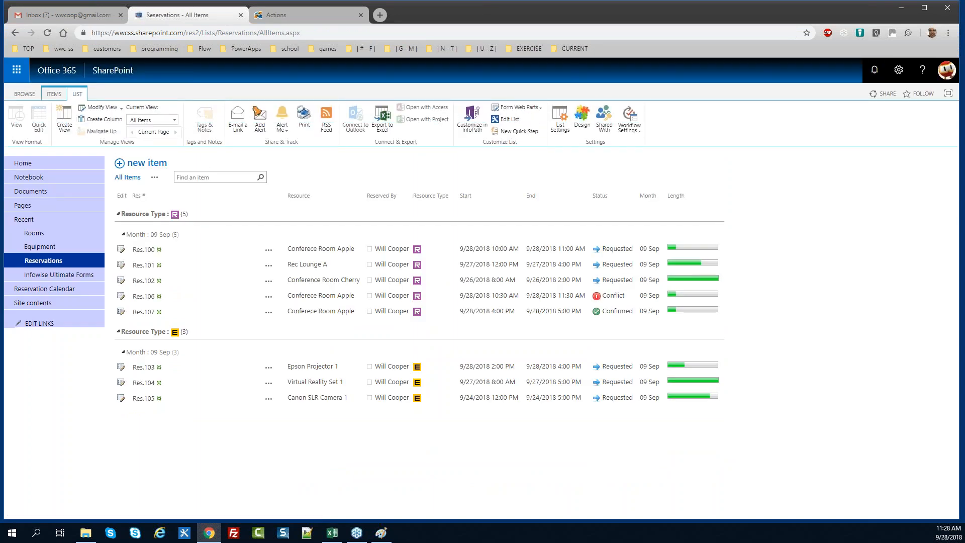
pyautogui.click(258, 121)
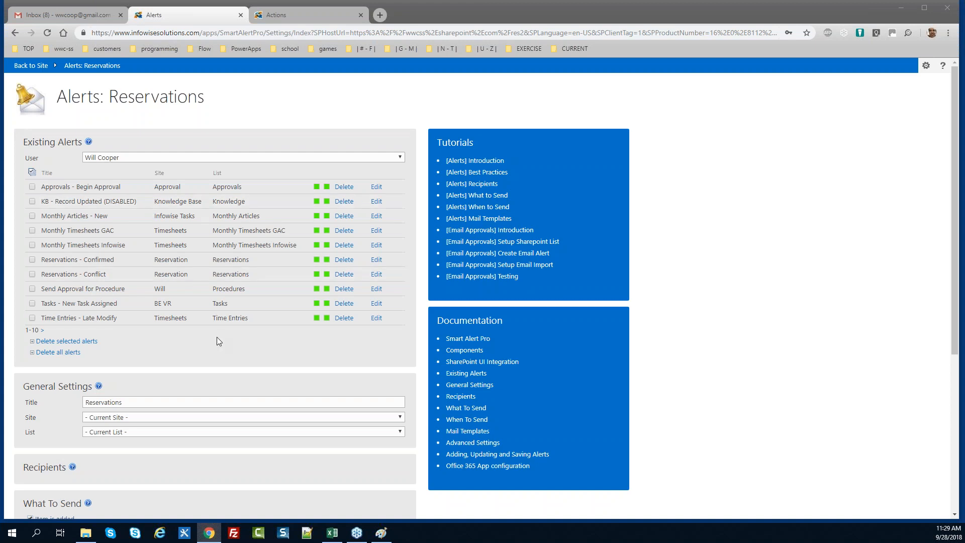
# Expand the Mail Templates section and start adding a new mail template
pyautogui.click(164, 402)
pyautogui.scroll(-4, 953, 299)
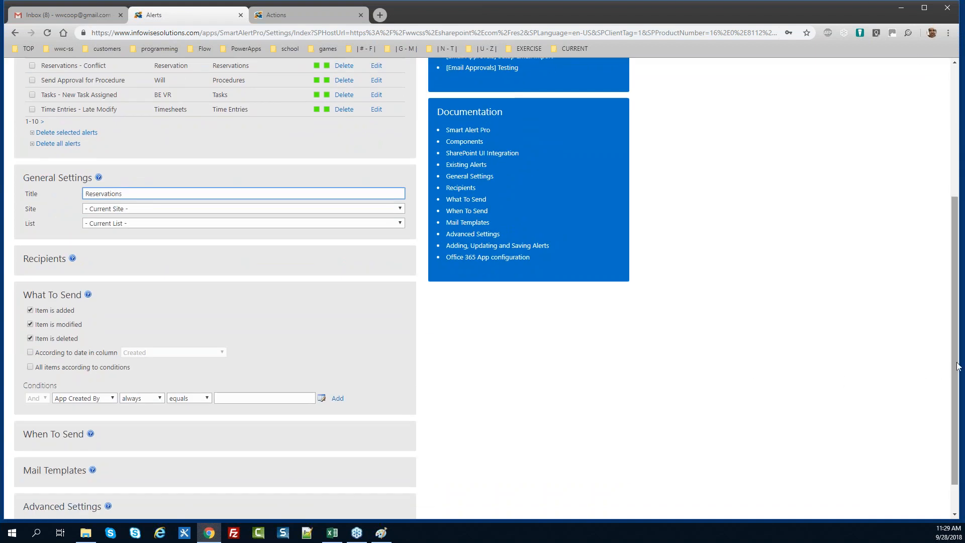
pyautogui.scroll(-1, 954, 372)
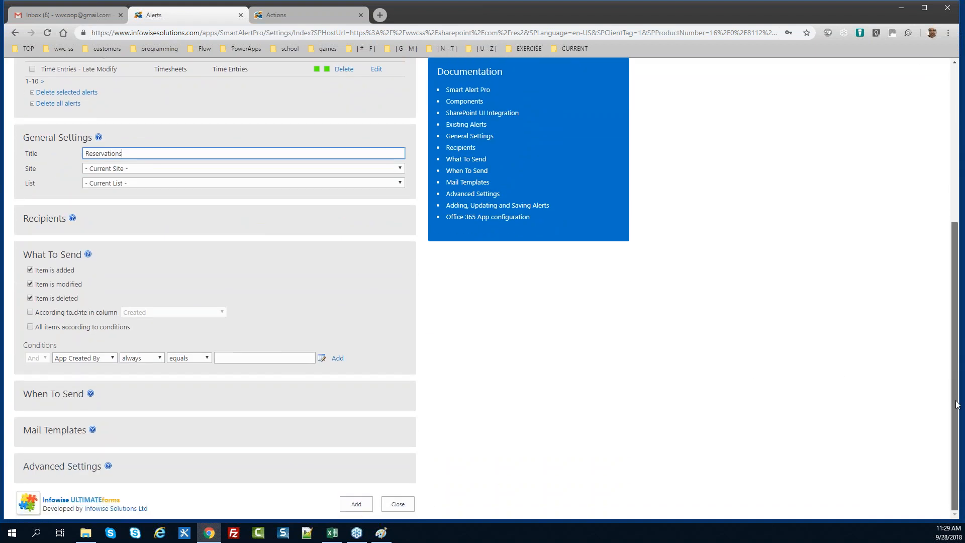
pyautogui.click(57, 430)
pyautogui.scroll(-2, 954, 302)
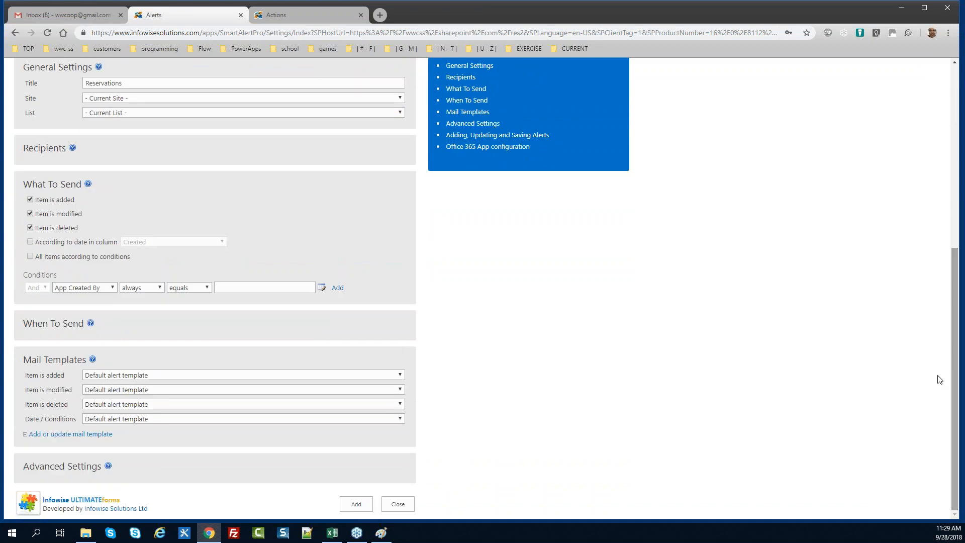
pyautogui.click(76, 435)
# Name the template 'Reservations 2 - Confirmation' and begin the subject with 'CONFIRMED -'
pyautogui.click(288, 164)
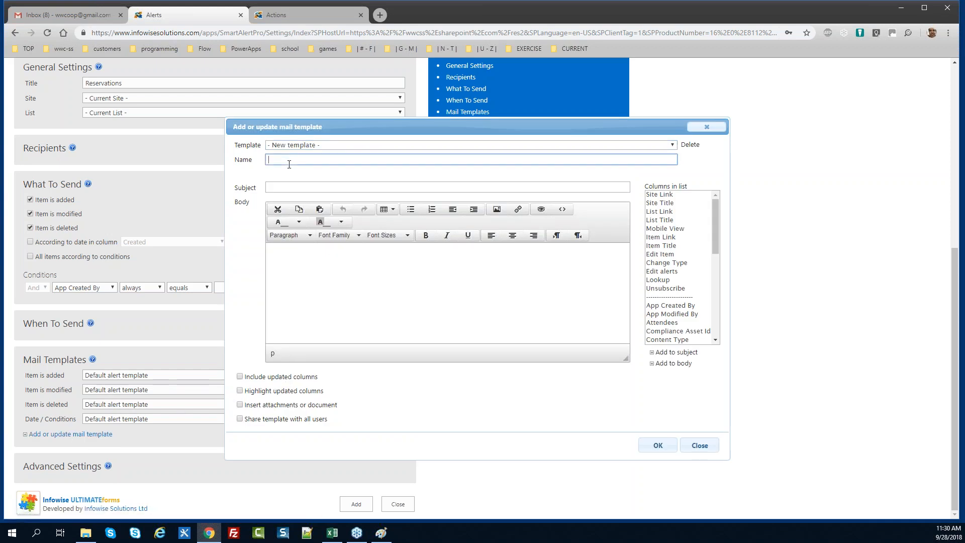
pyautogui.write('Rese')
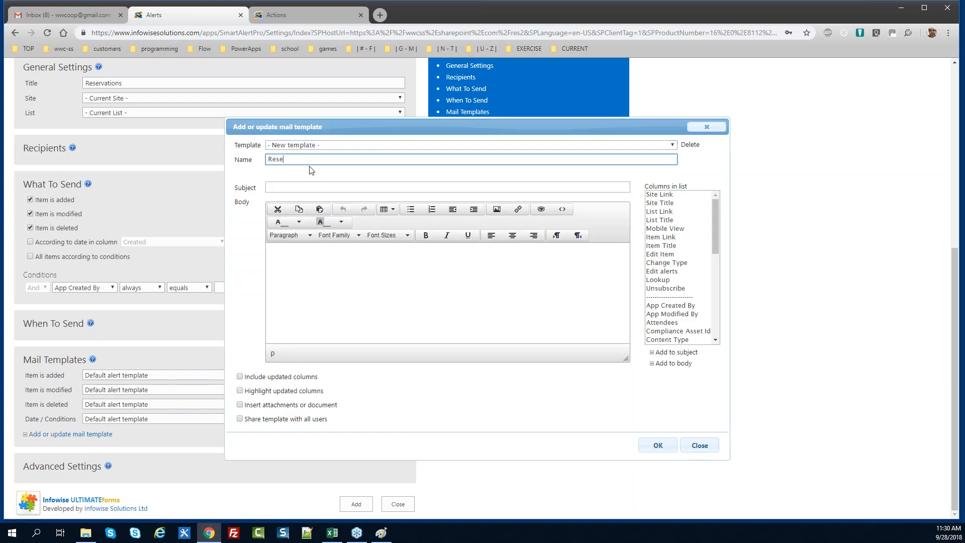
pyautogui.write('rvations 2 -')
pyautogui.write('Confirmation')
pyautogui.press('Tab')
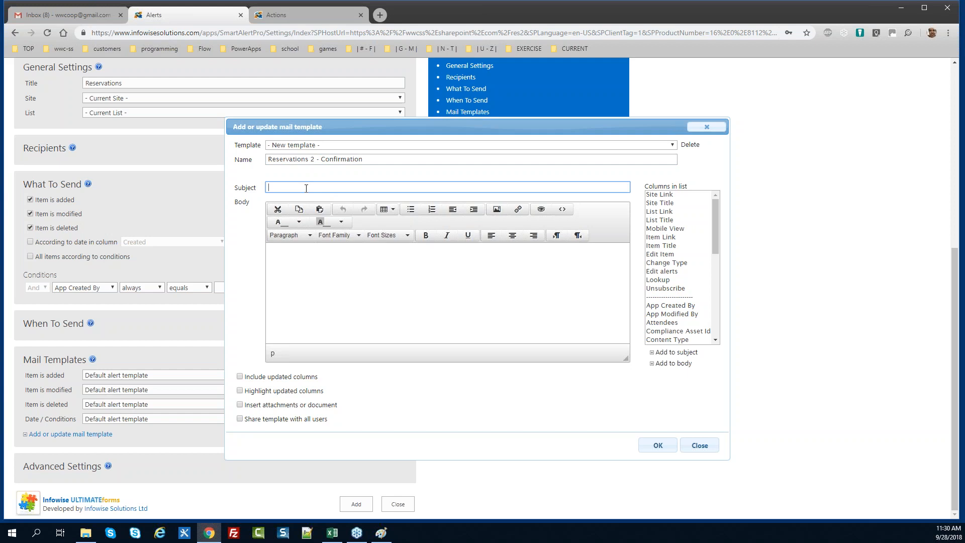
pyautogui.write('90')
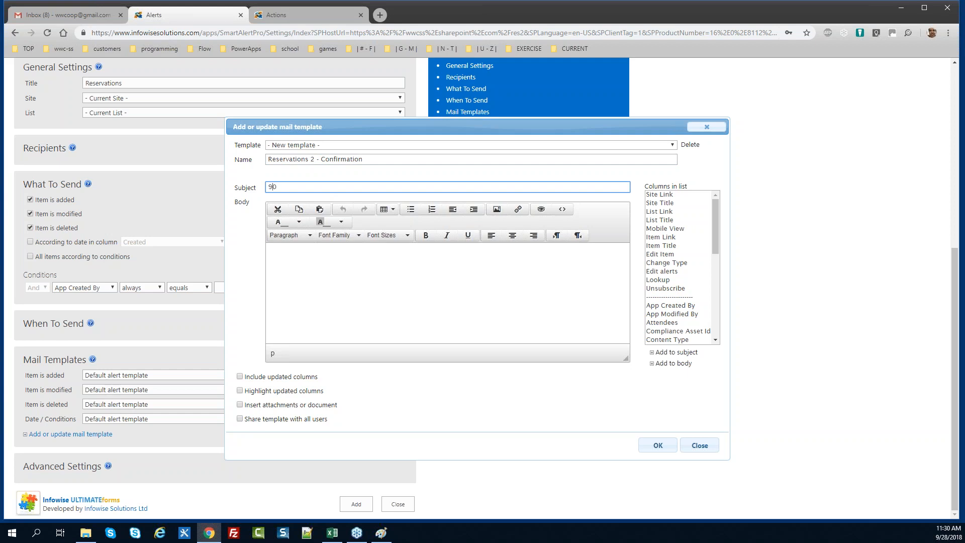
pyautogui.press('BackSpace')
pyautogui.press('BackSpace')
pyautogui.write('Reservations')
pyautogui.write('Rs')
pyautogui.press('BackSpace')
pyautogui.write('CONFIRMED -')
# Add Resource 'for' Reserved By to the subject; body: 'You reservation is confirmed!'
pyautogui.moveTo(718, 228); pyautogui.dragTo(714, 308)
pyautogui.click(684, 292)
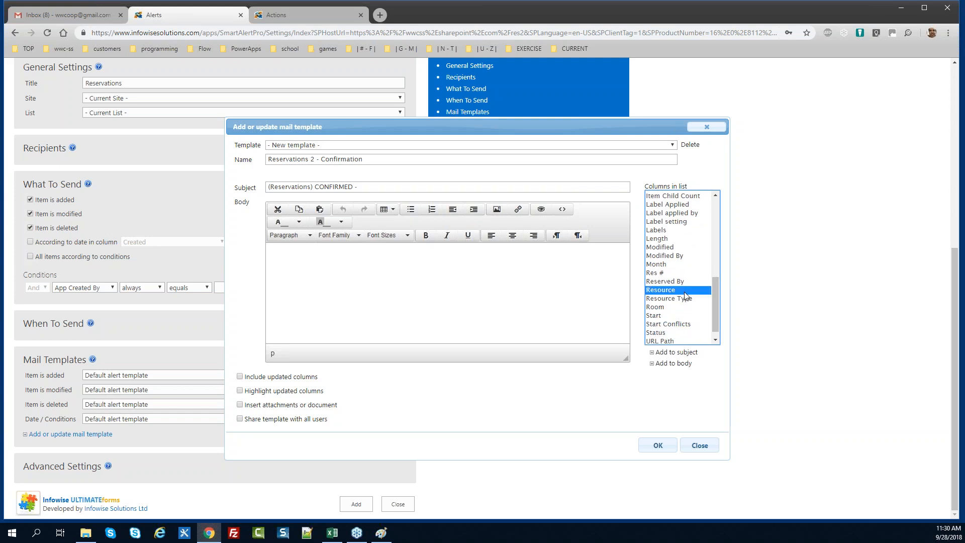
pyautogui.click(683, 353)
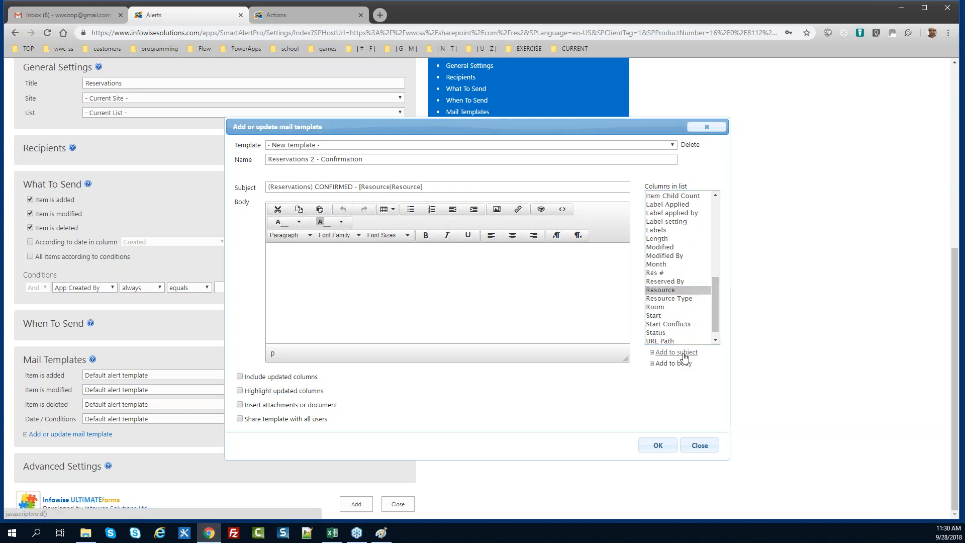
pyautogui.click(429, 185)
pyautogui.write('for')
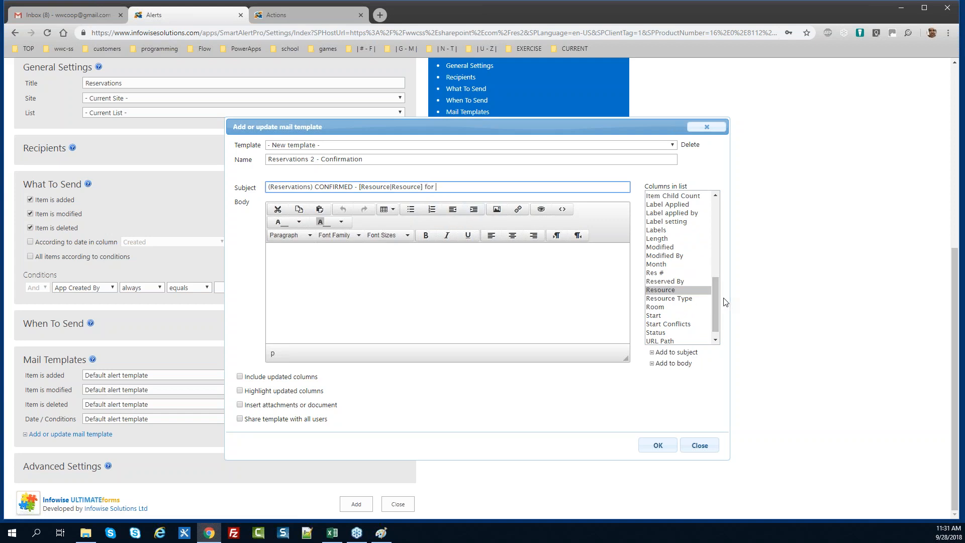
pyautogui.click(685, 282)
pyautogui.click(676, 352)
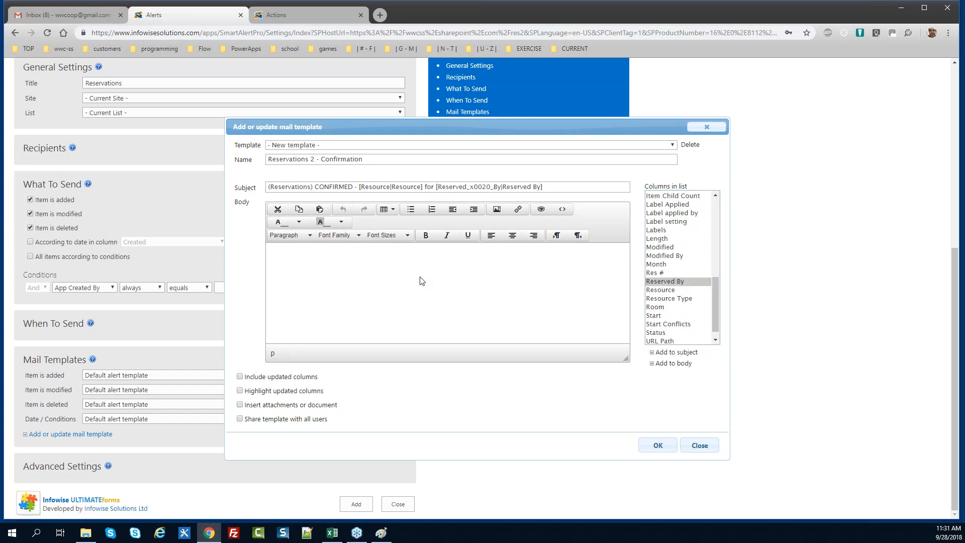
pyautogui.write('You reservation is confirmed!')
# Enlarge the confirmation sentence to 14pt and start a new body line
pyautogui.moveTo(343, 252); pyautogui.dragTo(267, 253)
pyautogui.click(394, 235)
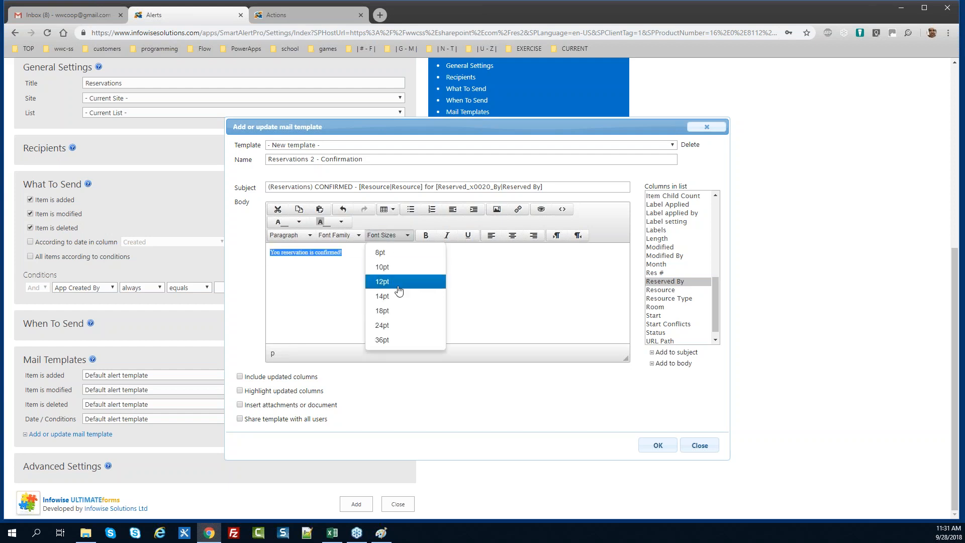
pyautogui.click(387, 297)
pyautogui.click(407, 269)
pyautogui.press('Return')
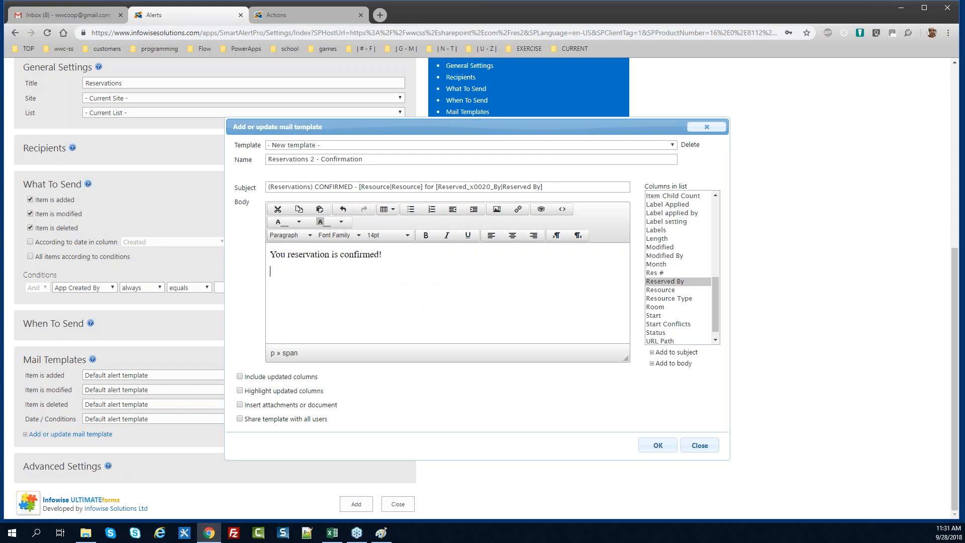
# Add labelled Resource, Reserved By and Start fields to the body
pyautogui.write('R')
pyautogui.press('BackSpace')
pyautogui.write('Resource:')
pyautogui.click(690, 290)
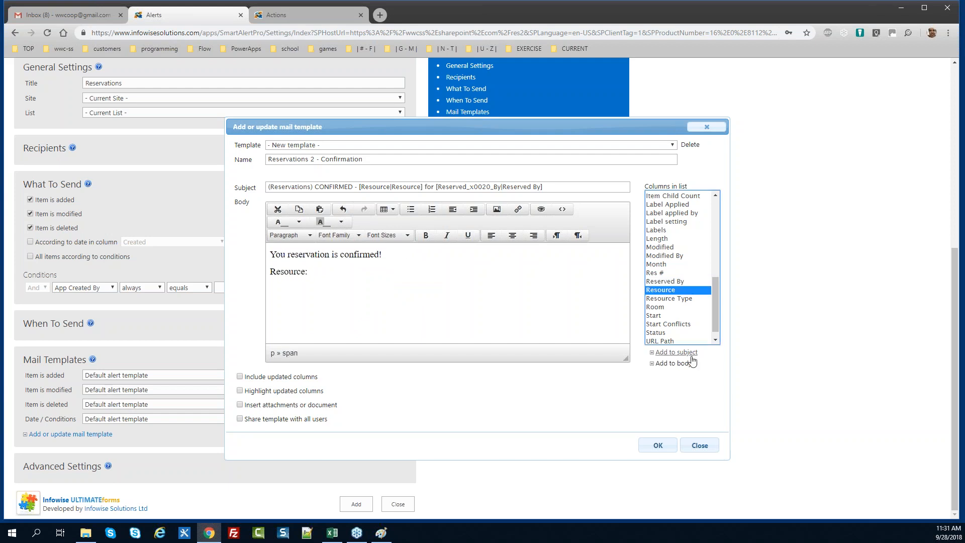
pyautogui.click(686, 364)
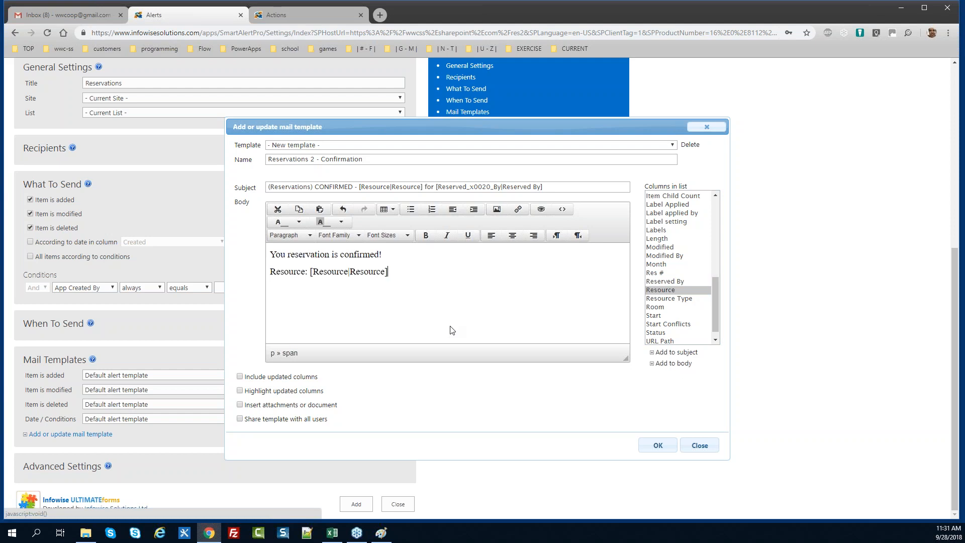
pyautogui.write('Reser')
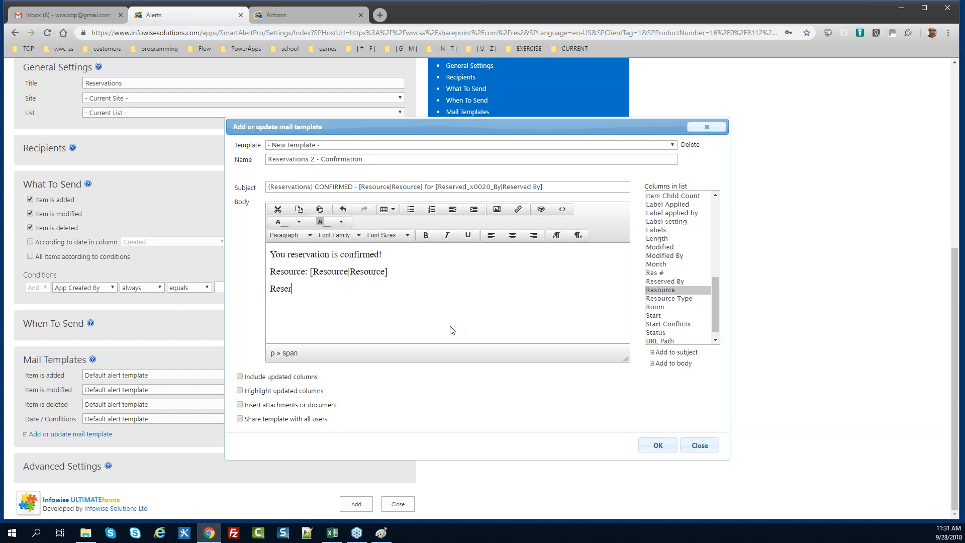
pyautogui.write('ved By:')
pyautogui.click(674, 282)
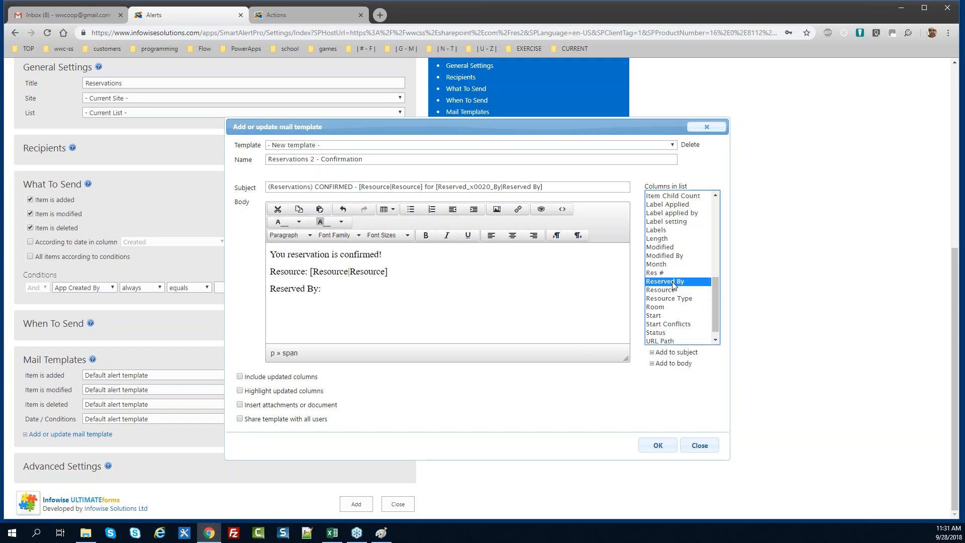
pyautogui.click(677, 364)
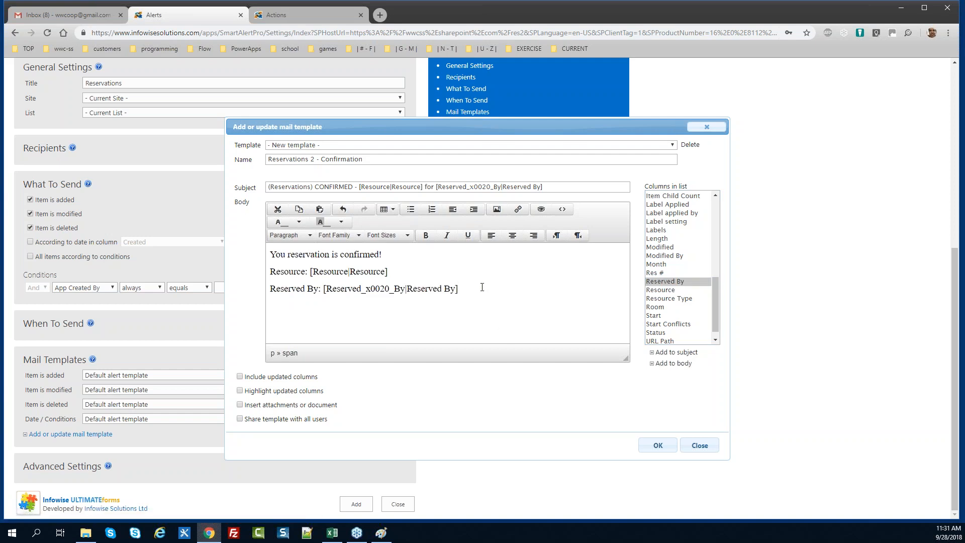
pyautogui.write('Start:')
pyautogui.click(679, 315)
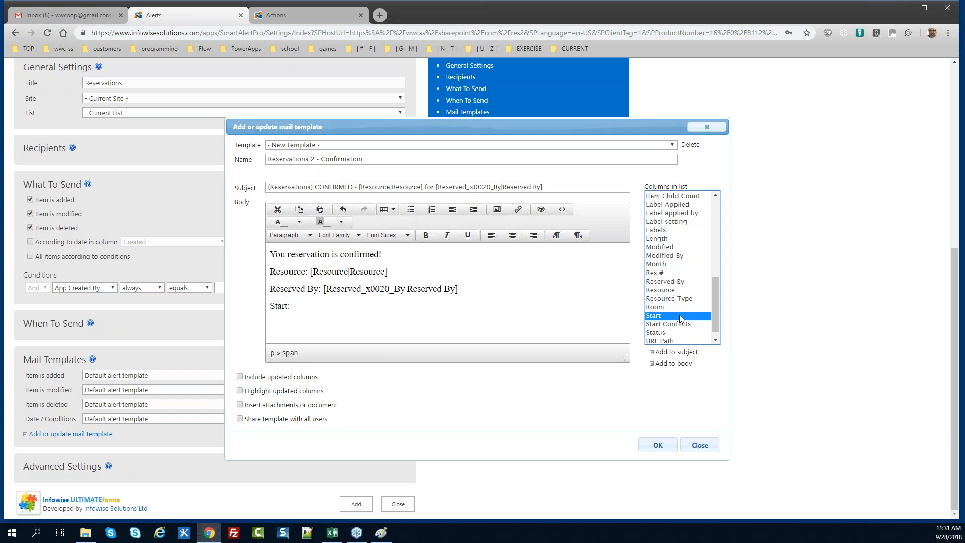
pyautogui.click(683, 365)
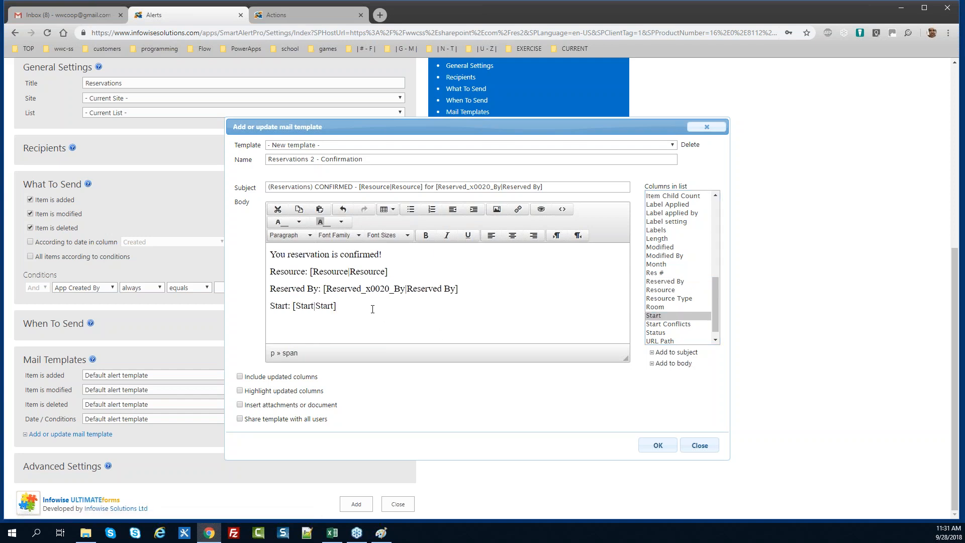
# Add a labelled End field and an Edit Item link to the body
pyautogui.press('Return')
pyautogui.write('End:')
pyautogui.moveTo(713, 312); pyautogui.dragTo(714, 275)
pyautogui.click(673, 265)
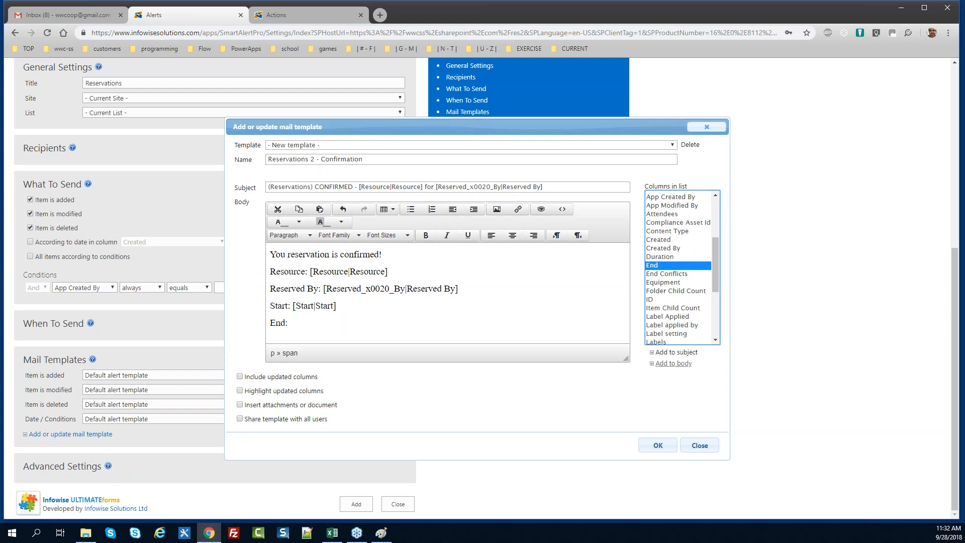
pyautogui.click(676, 364)
pyautogui.press('Return')
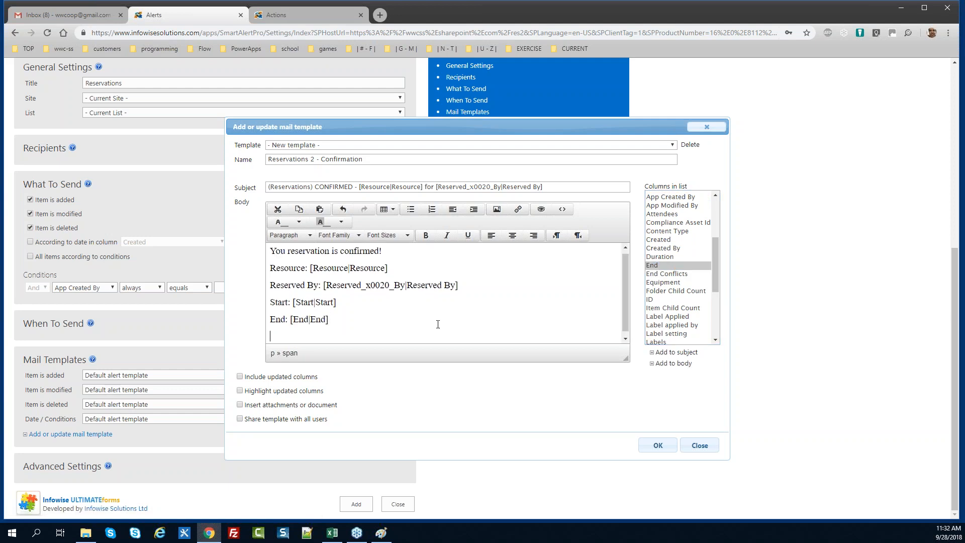
pyautogui.moveTo(716, 274); pyautogui.dragTo(716, 221)
pyautogui.click(660, 254)
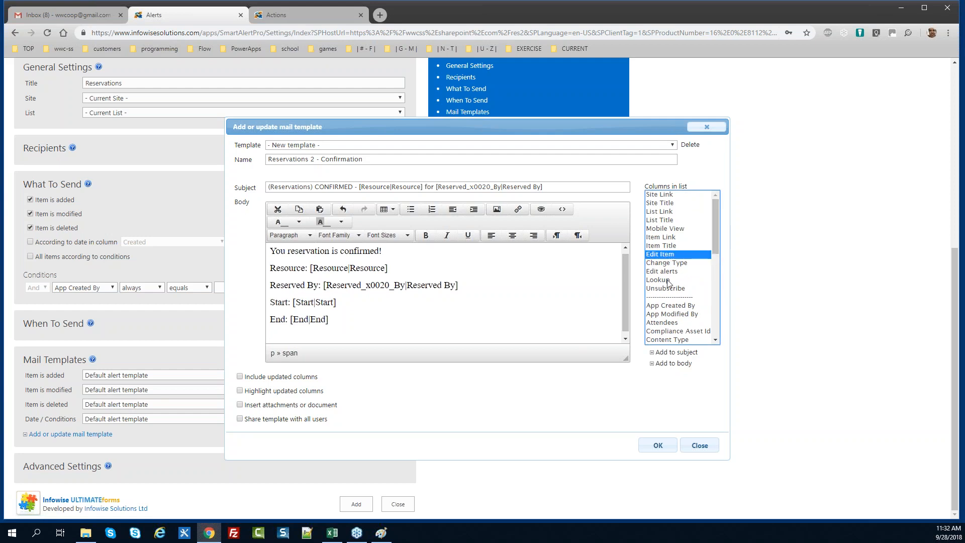
pyautogui.click(673, 363)
# Colour the Edit Item link blue and give the opening line a yellow-green background
pyautogui.moveTo(363, 336); pyautogui.dragTo(225, 338)
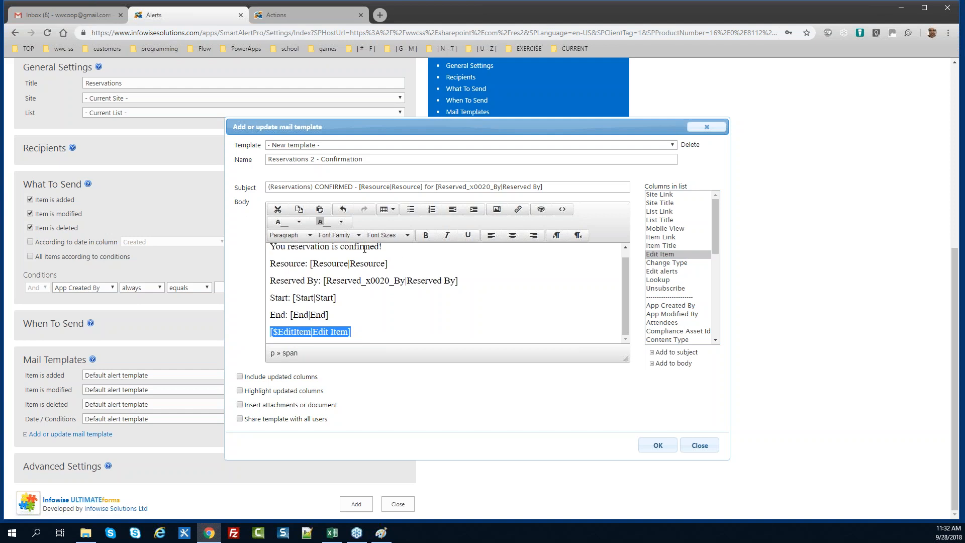
pyautogui.click(300, 223)
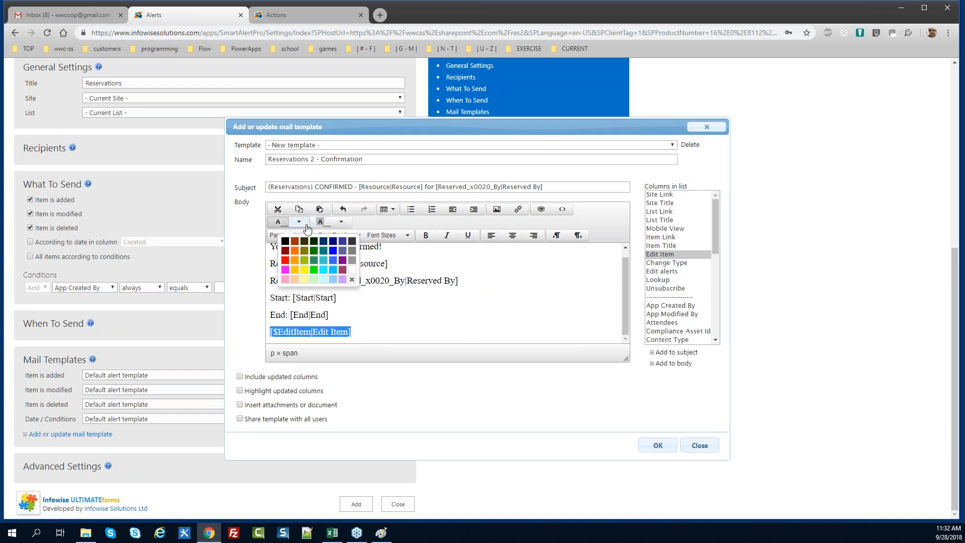
pyautogui.click(332, 250)
pyautogui.click(364, 299)
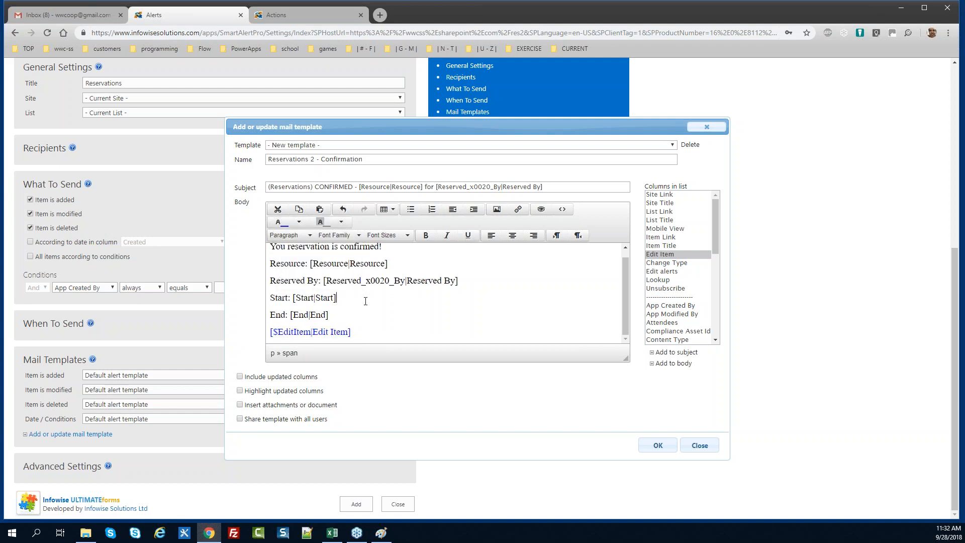
pyautogui.scroll(1, 625, 289)
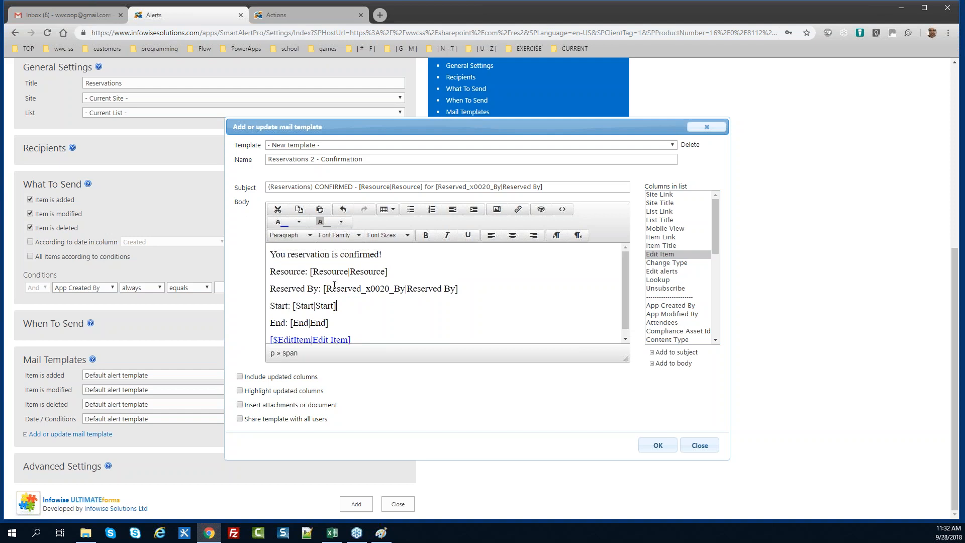
pyautogui.moveTo(403, 255); pyautogui.dragTo(262, 255)
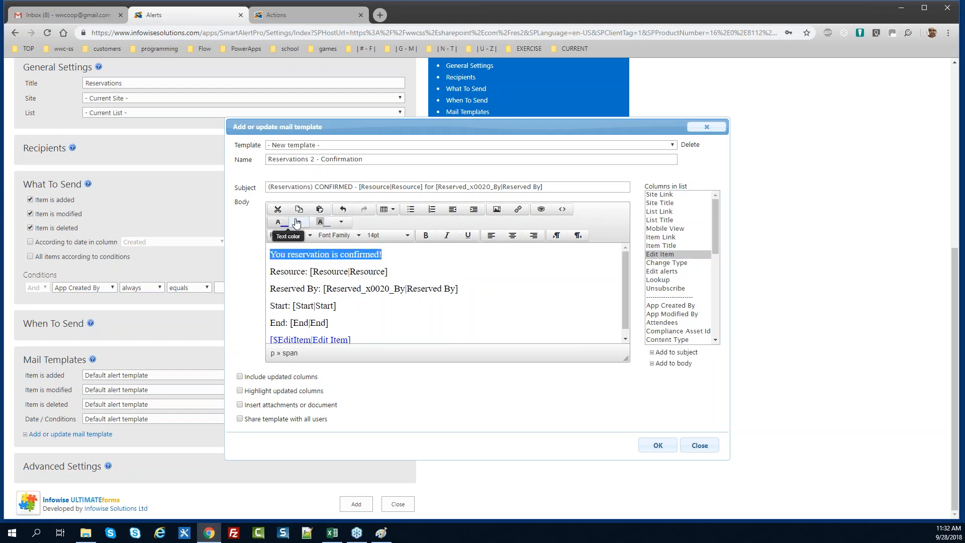
pyautogui.click(341, 221)
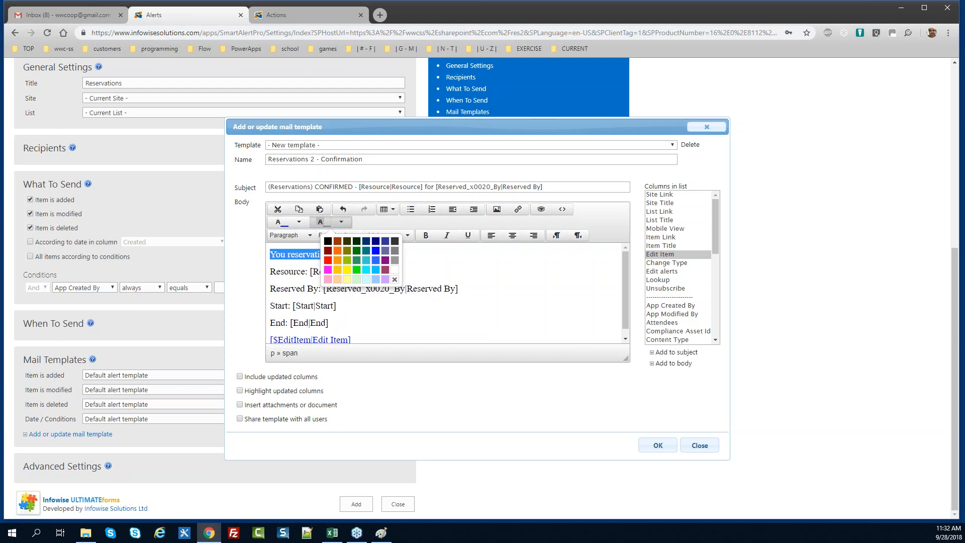
pyautogui.click(345, 261)
pyautogui.click(348, 289)
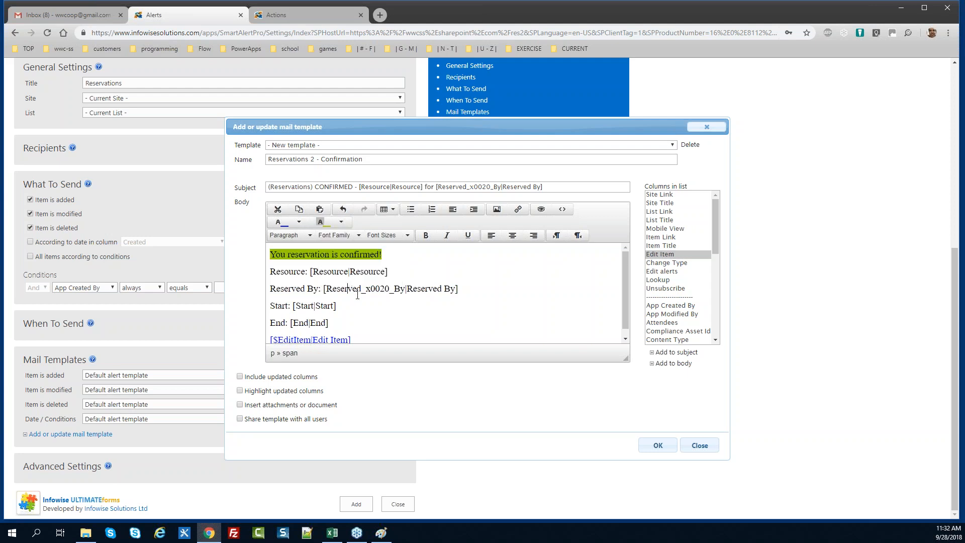
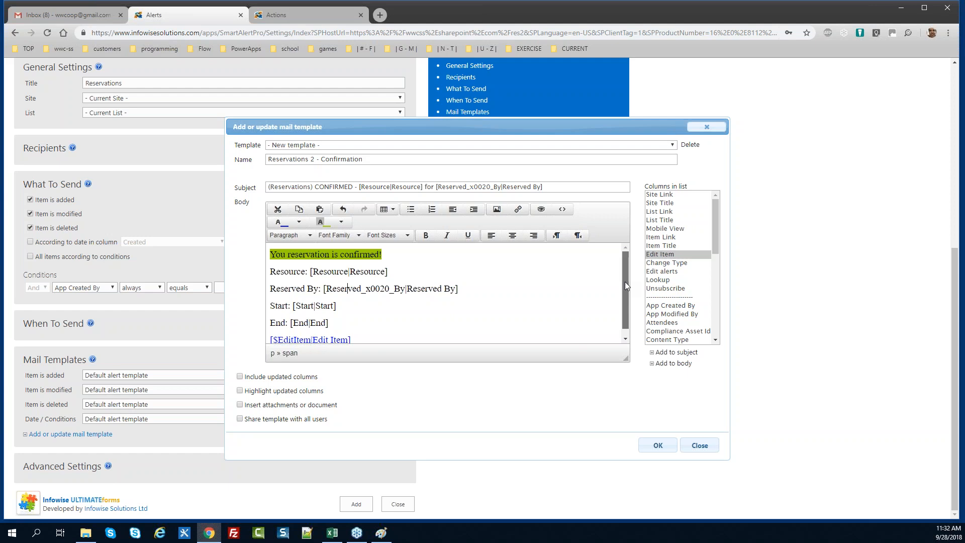
# Mark the Reservations 2 - Confirmation template as shared with all users
pyautogui.moveTo(625, 282); pyautogui.dragTo(623, 303)
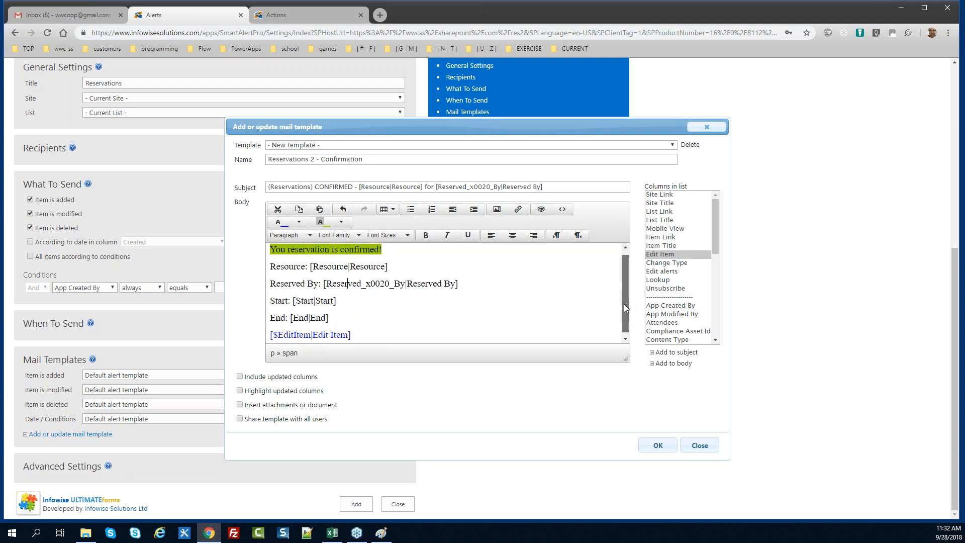
pyautogui.click(240, 418)
# Save the Confirmation template and append '- Confirmed' to the new alert's title
pyautogui.click(656, 445)
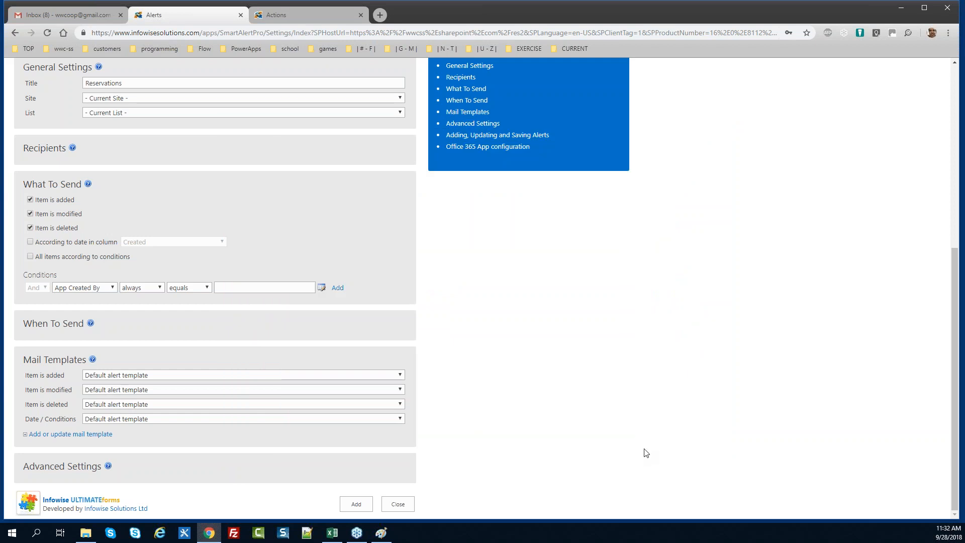
pyautogui.moveTo(950, 316); pyautogui.dragTo(951, 181)
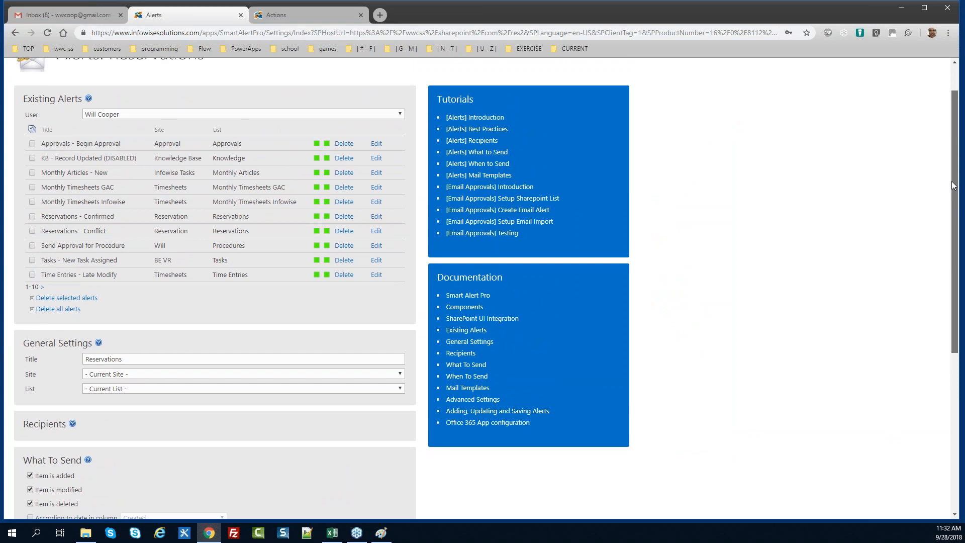
pyautogui.click(138, 362)
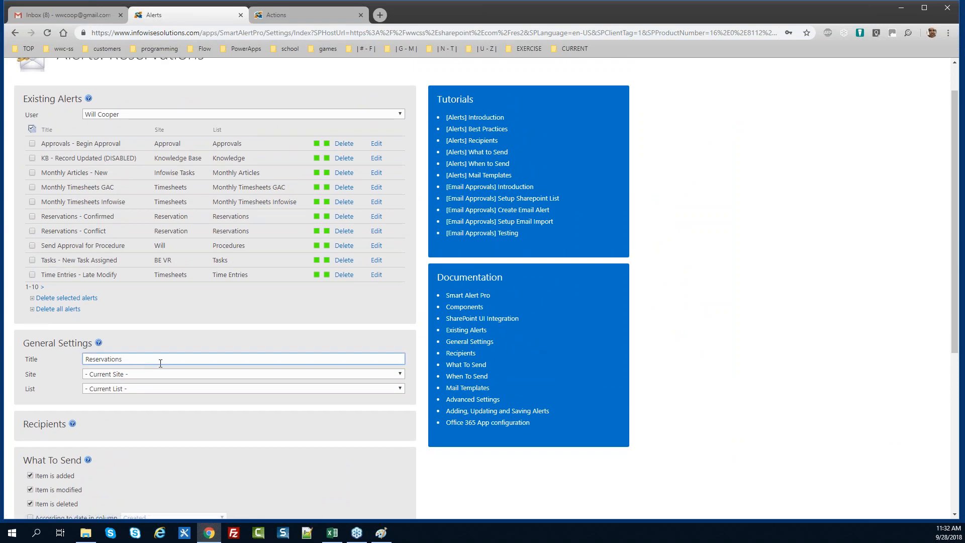
pyautogui.write('- Confirmed')
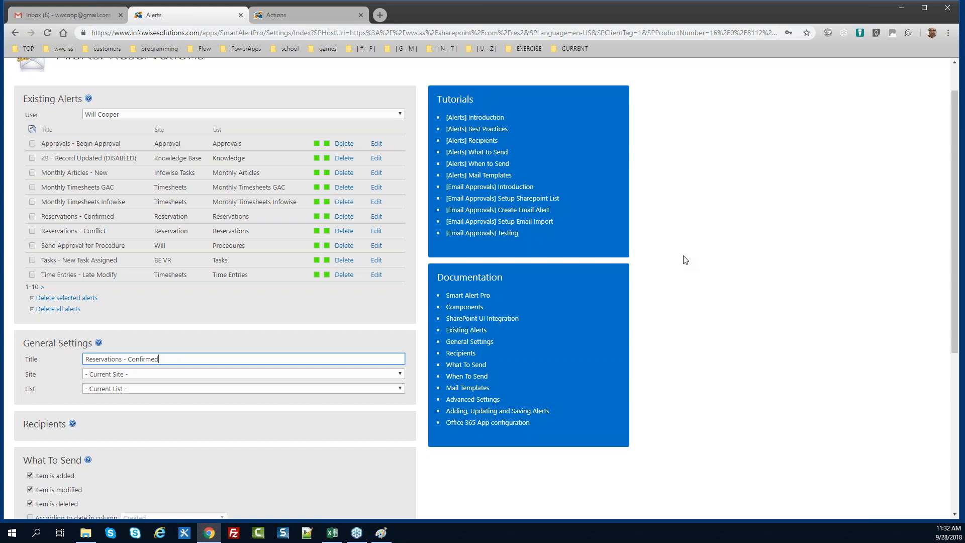
# Expand the recipient settings and stop alerting when items are deleted
pyautogui.moveTo(954, 254); pyautogui.dragTo(947, 353)
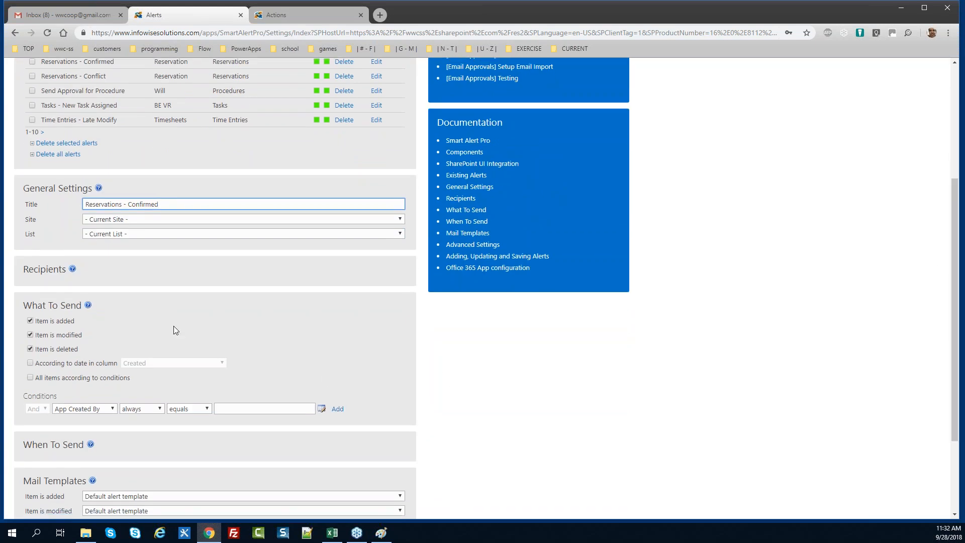
pyautogui.click(55, 273)
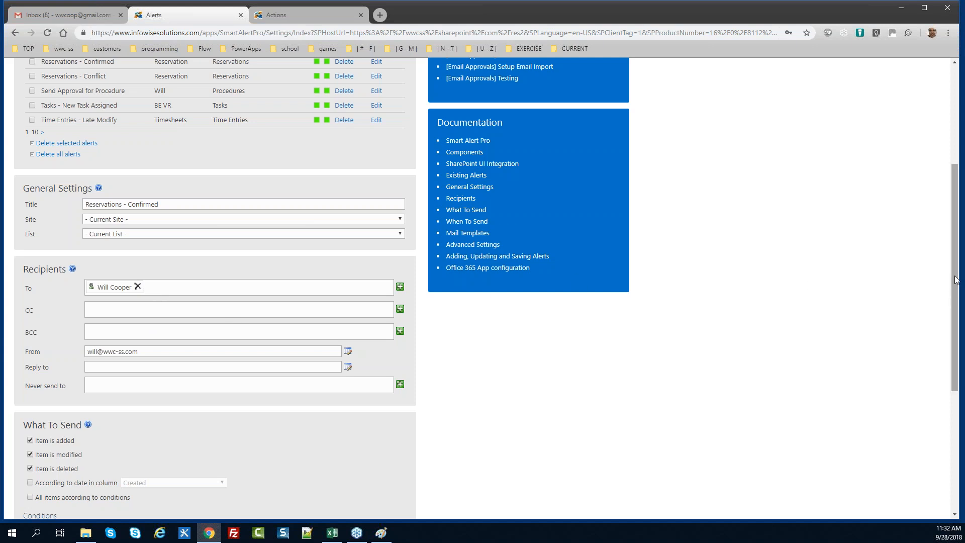
pyautogui.moveTo(956, 278); pyautogui.dragTo(959, 321)
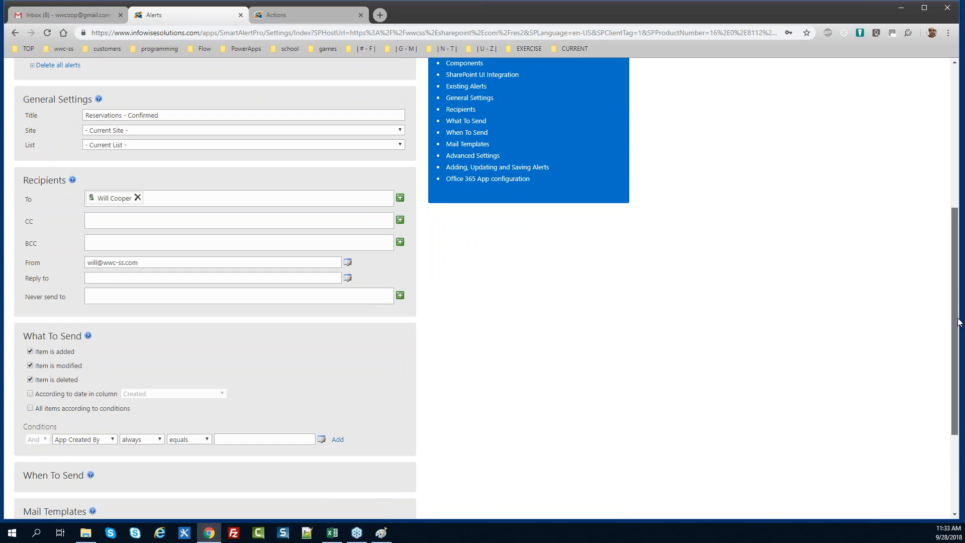
pyautogui.moveTo(957, 318); pyautogui.dragTo(958, 338)
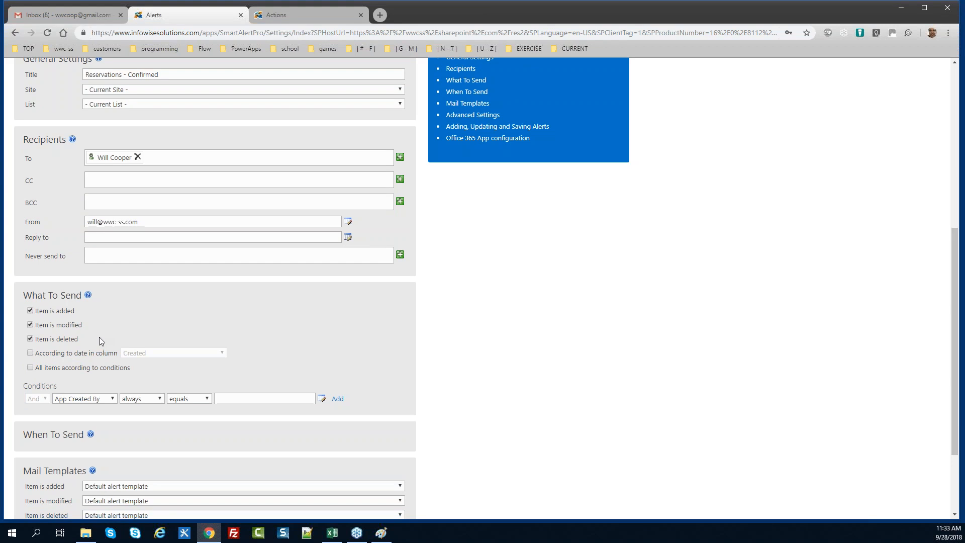
pyautogui.click(30, 339)
# Add a condition: Status, after change, equals Confirmed
pyautogui.click(104, 398)
pyautogui.press('s')
pyautogui.press('Down')
pyautogui.press('Return')
pyautogui.press('Tab')
pyautogui.press('Down')
pyautogui.press('Tab')
pyautogui.press('Tab')
pyautogui.write('Confirmed')
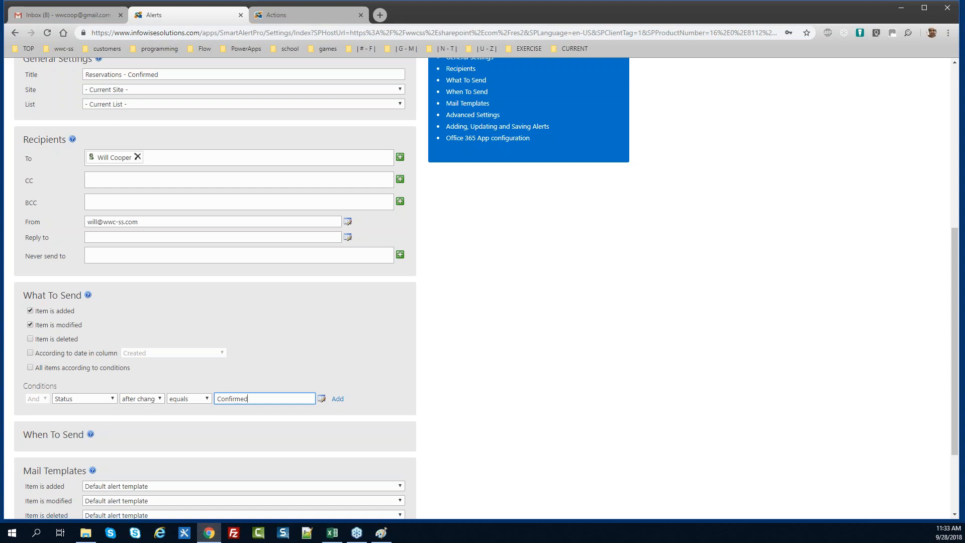
pyautogui.hotkey('alt', 'Tab')
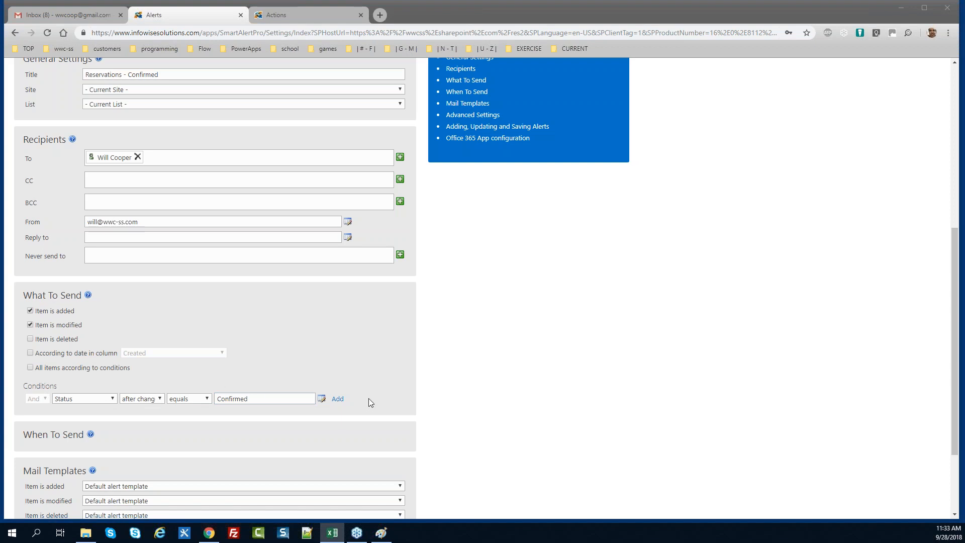
pyautogui.click(338, 400)
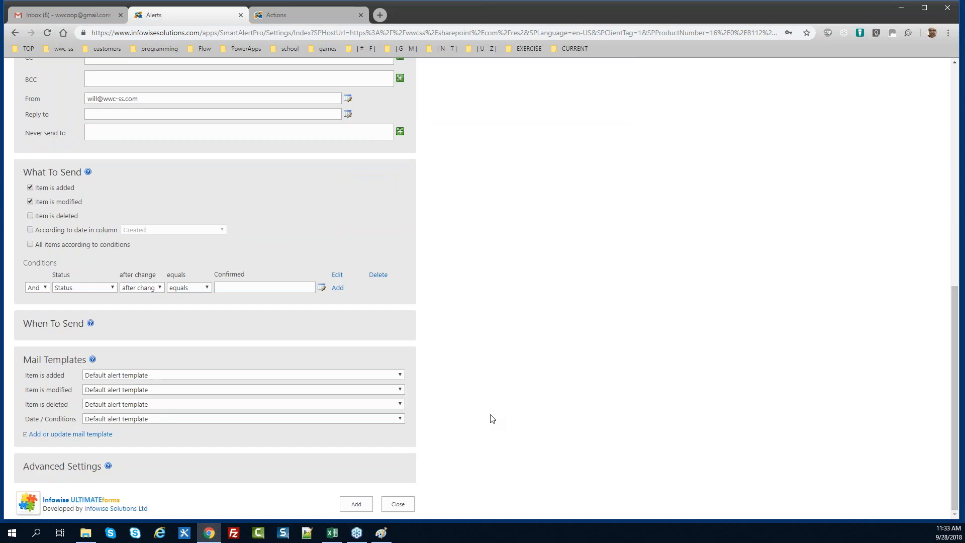
# Use the Reservations 2 - Confirmation template for added and modified items, then save the alert
pyautogui.click(161, 377)
pyautogui.click(200, 364)
pyautogui.click(176, 392)
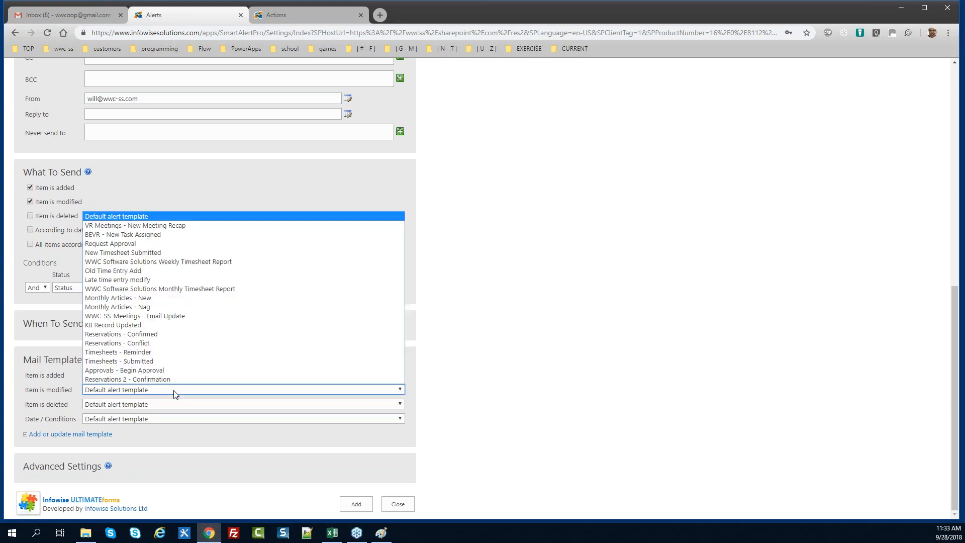
pyautogui.click(177, 379)
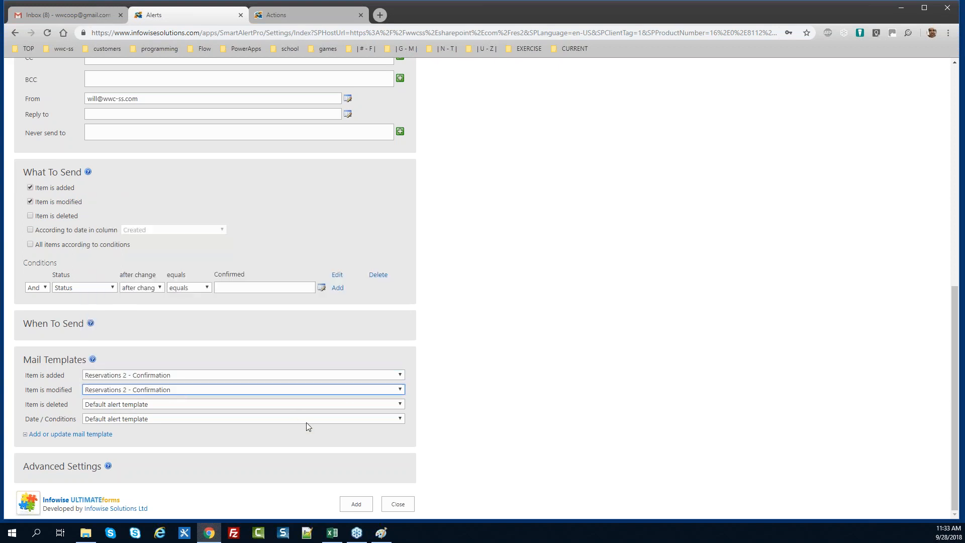
pyautogui.click(74, 474)
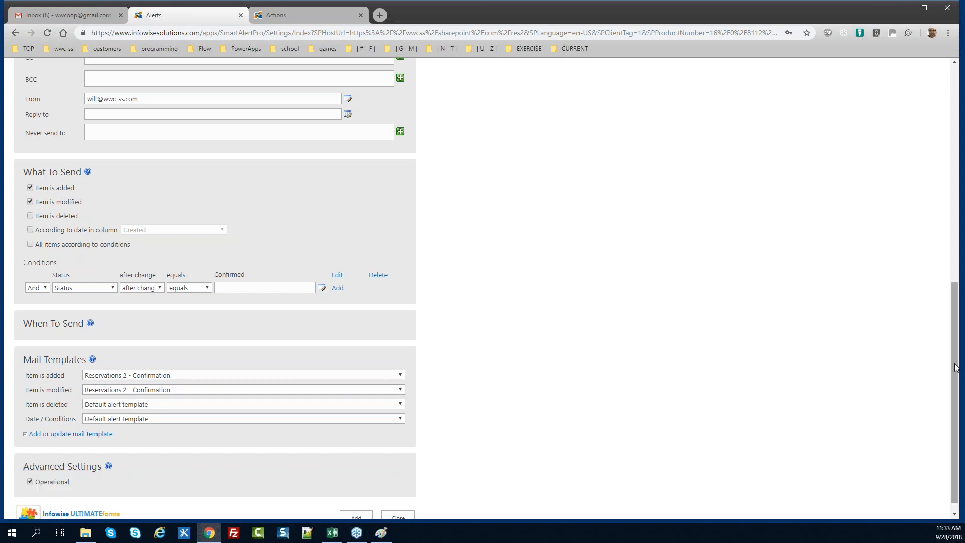
pyautogui.moveTo(953, 367); pyautogui.dragTo(960, 424)
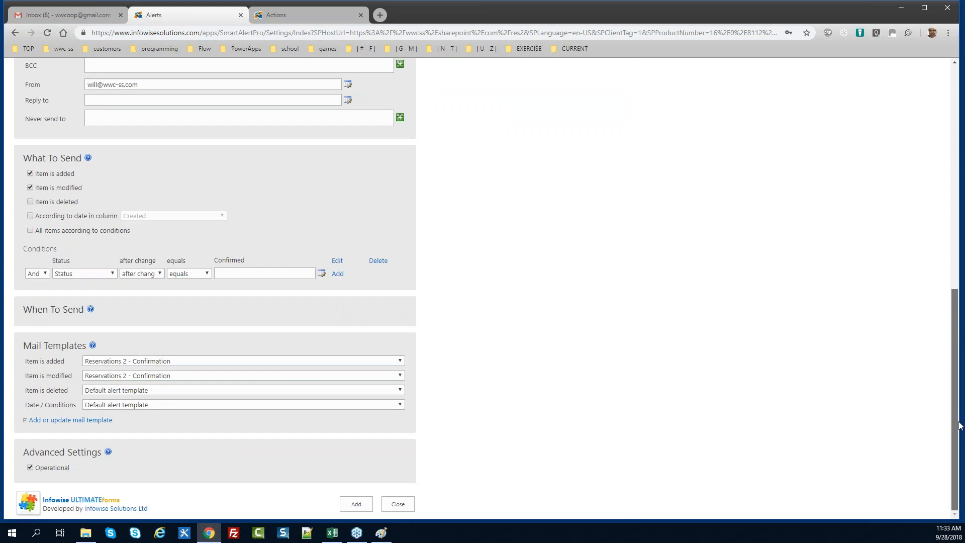
pyautogui.click(356, 503)
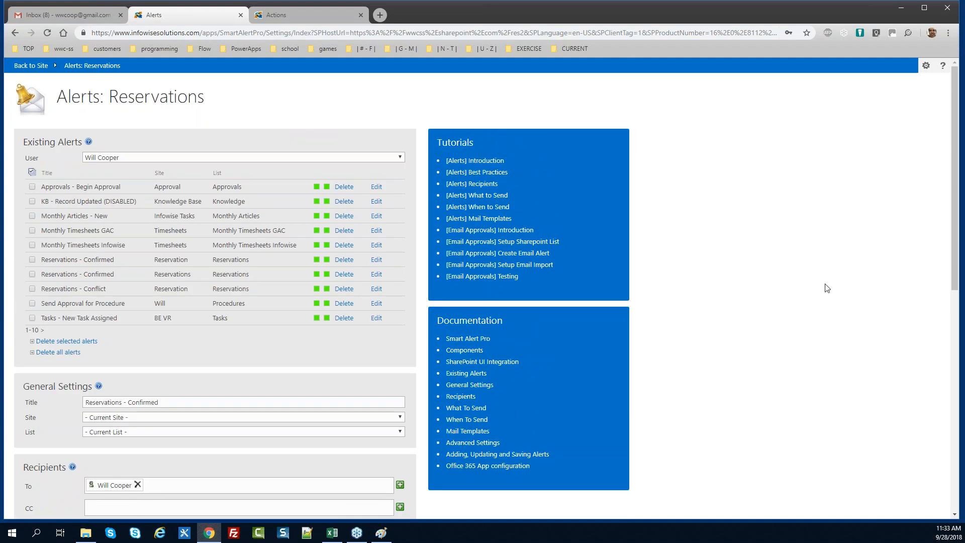
# Load the Reservations 2 - Confirmation template and copy its subject line
pyautogui.moveTo(956, 181); pyautogui.dragTo(961, 418)
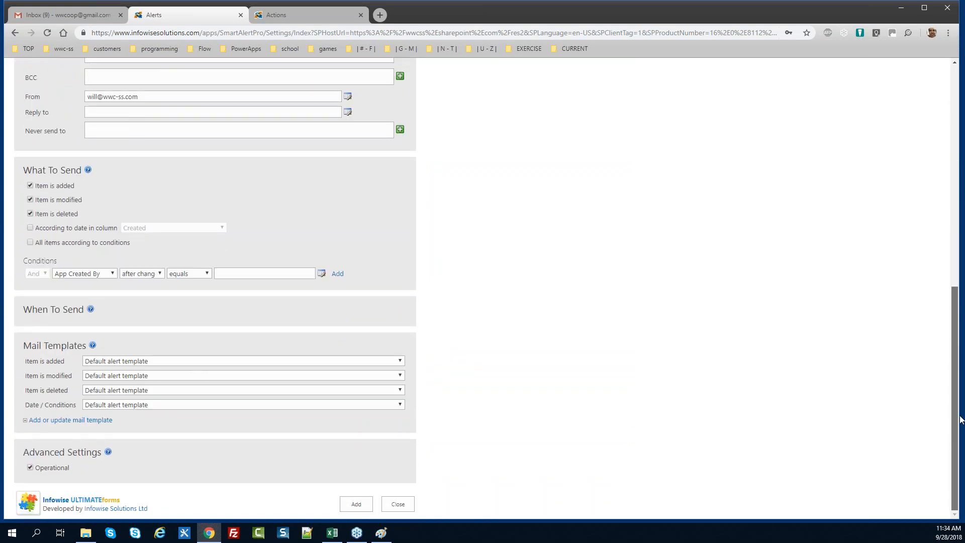
pyautogui.click(98, 425)
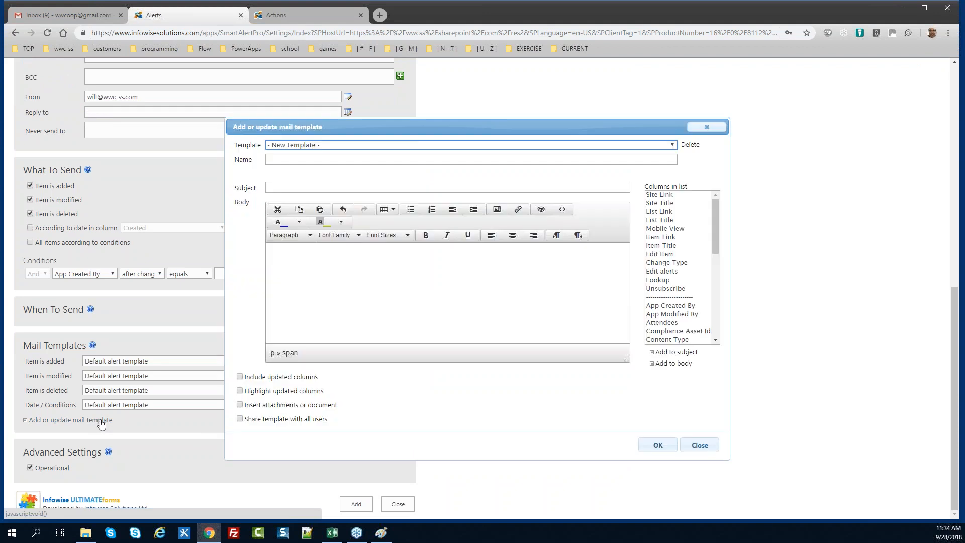
pyautogui.click(333, 146)
pyautogui.click(345, 317)
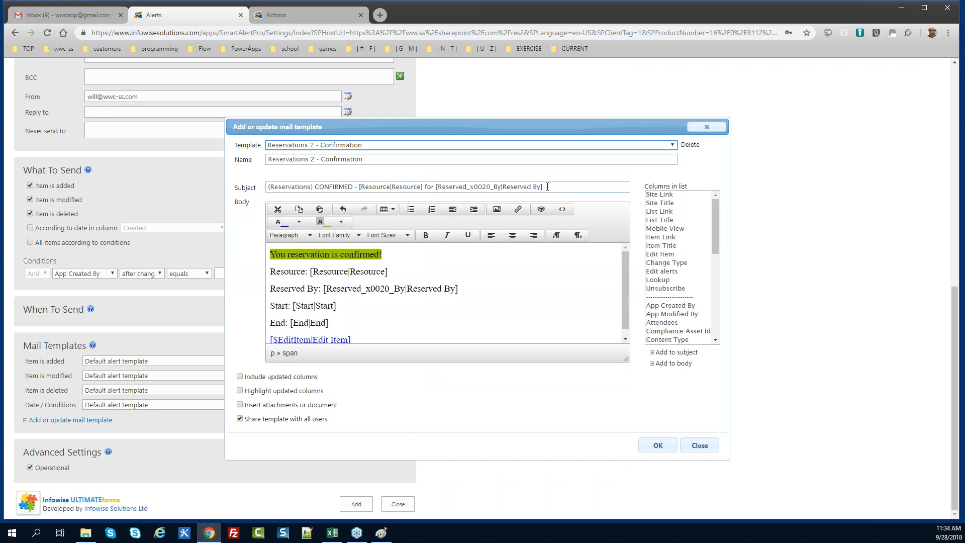
pyautogui.moveTo(553, 186); pyautogui.dragTo(218, 187)
pyautogui.hotkey('ctrl', 'c')
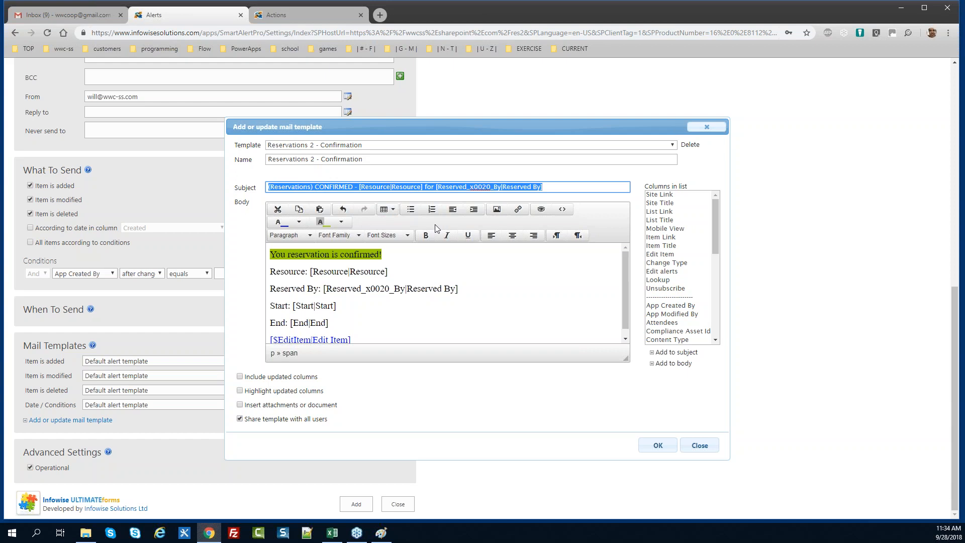
# Start a blank template with the pasted subject, named Reservations 2 - Conflict
pyautogui.click(377, 145)
pyautogui.click(377, 155)
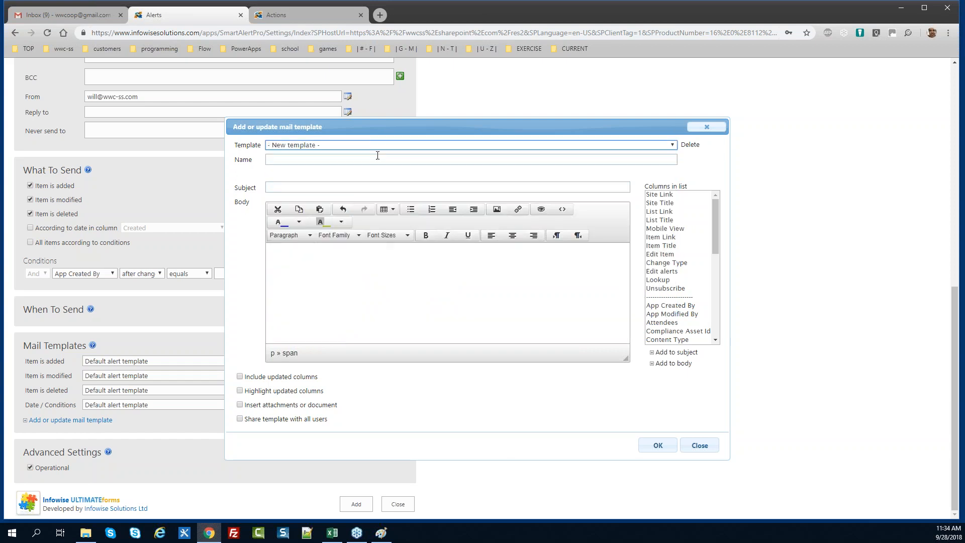
pyautogui.click(348, 187)
pyautogui.hotkey('ctrl', 'v')
pyautogui.click(300, 160)
pyautogui.write('Servations')
pyautogui.press('BackSpace')
pyautogui.press('BackSpace')
pyautogui.press('BackSpace')
pyautogui.press('BackSpace')
pyautogui.press('BackSpace')
pyautogui.press('BackSpace')
pyautogui.press('BackSpace')
pyautogui.press('BackSpace')
pyautogui.press('BackSpace')
pyautogui.press('BackSpace')
pyautogui.press('BackSpace')
pyautogui.write('R')
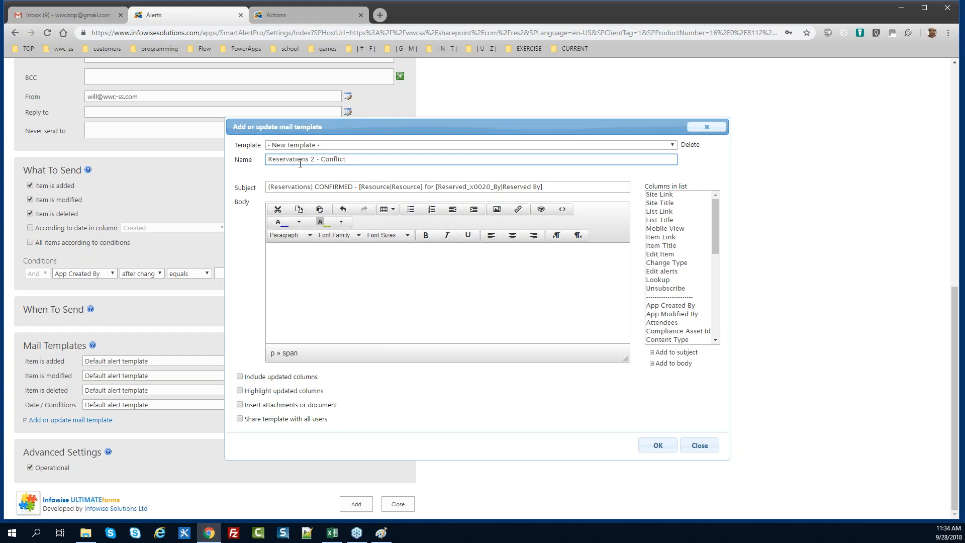
# Change CONFIRMED to CONFLICT in the subject, add placeholder body text, then share and save
pyautogui.click(355, 188)
pyautogui.press('BackSpace')
pyautogui.press('BackSpace')
pyautogui.press('BackSpace')
pyautogui.press('BackSpace')
pyautogui.press('BackSpace')
pyautogui.write('LICT')
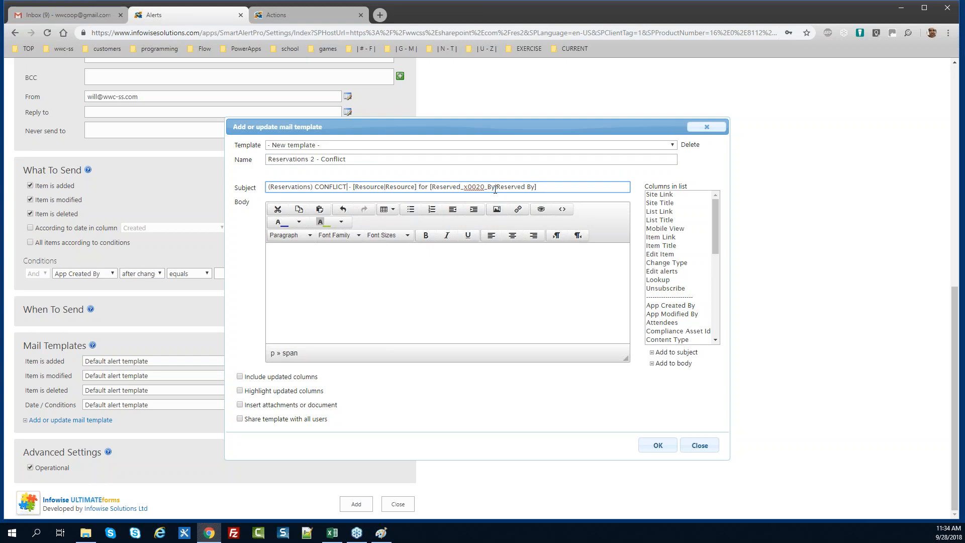
pyautogui.click(370, 255)
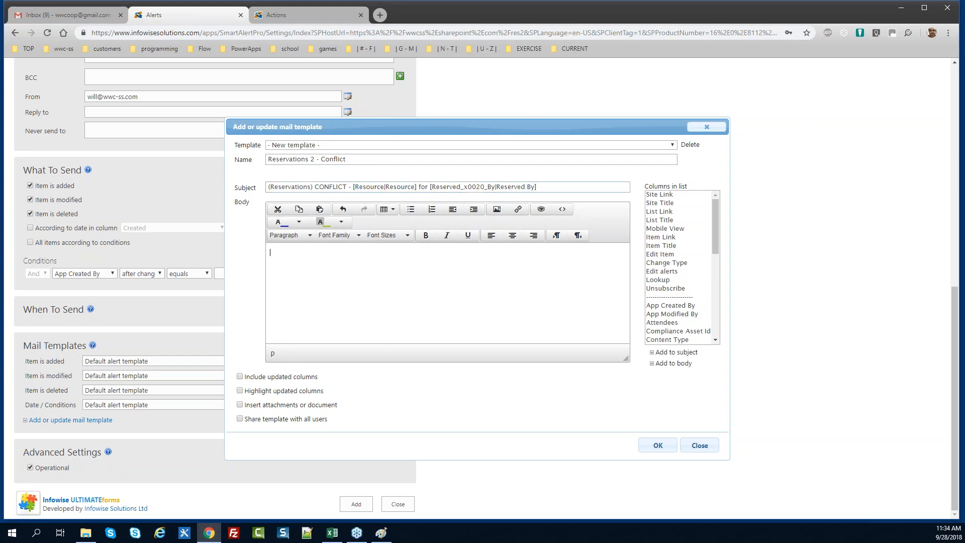
pyautogui.write('asdfasd')
pyautogui.click(240, 418)
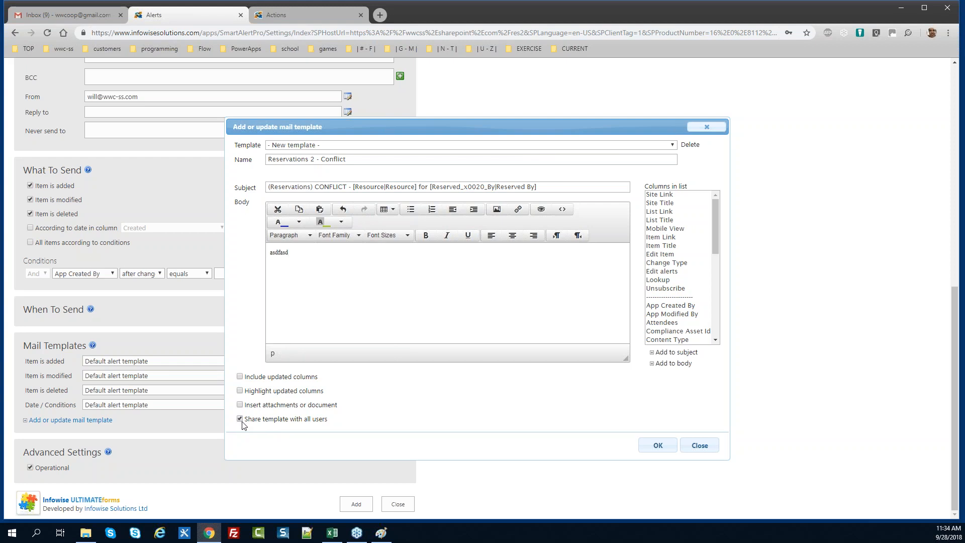
pyautogui.click(644, 447)
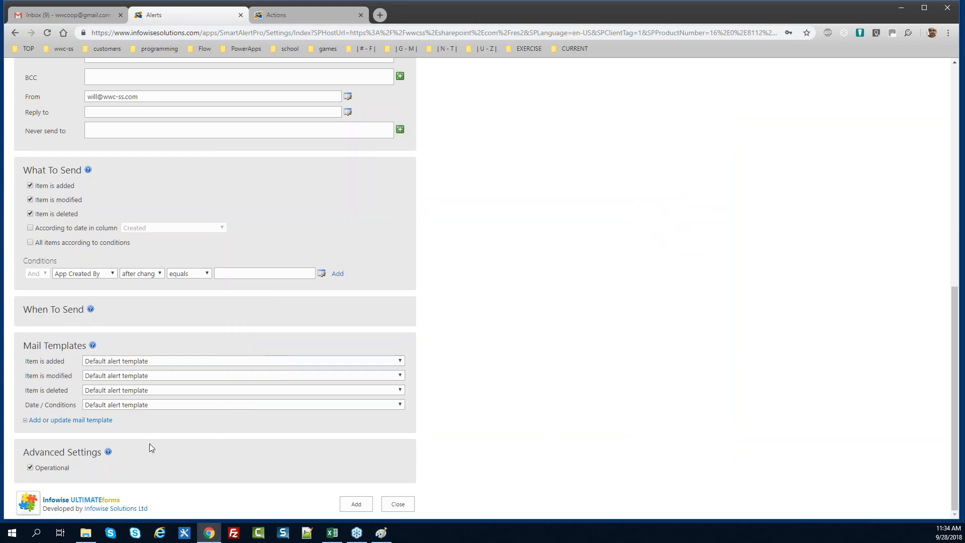
pyautogui.click(75, 420)
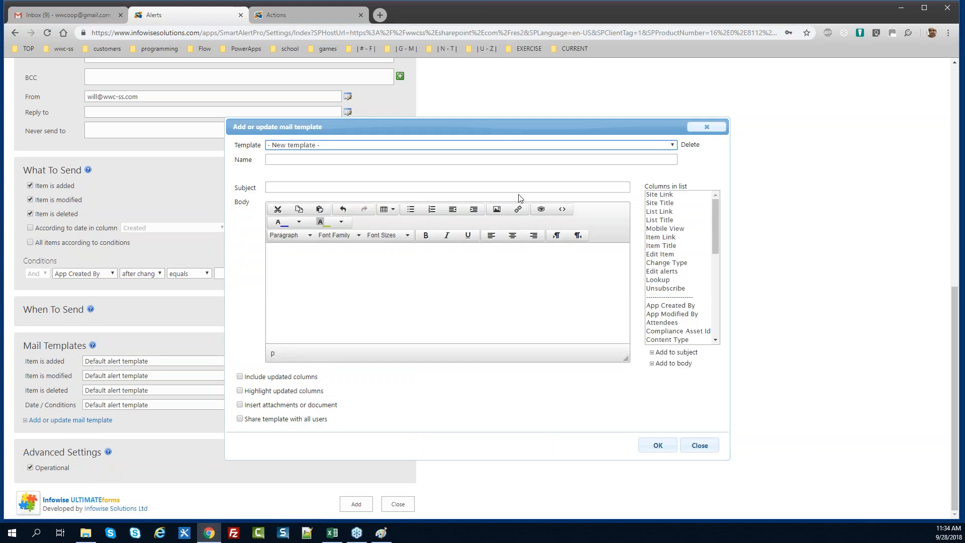
# Load the Reservations 2 - Confirmation template and copy its whole body
pyautogui.click(599, 145)
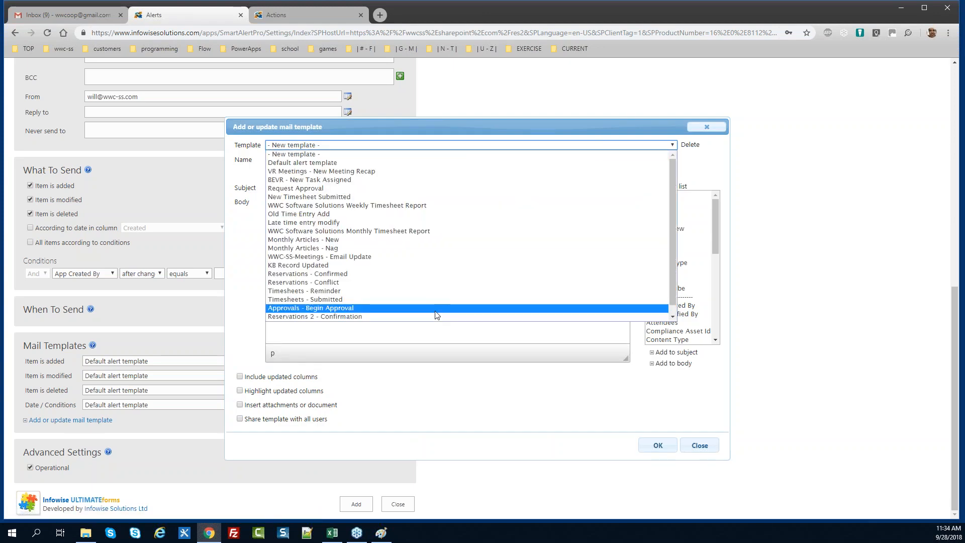
pyautogui.moveTo(672, 303); pyautogui.dragTo(672, 316)
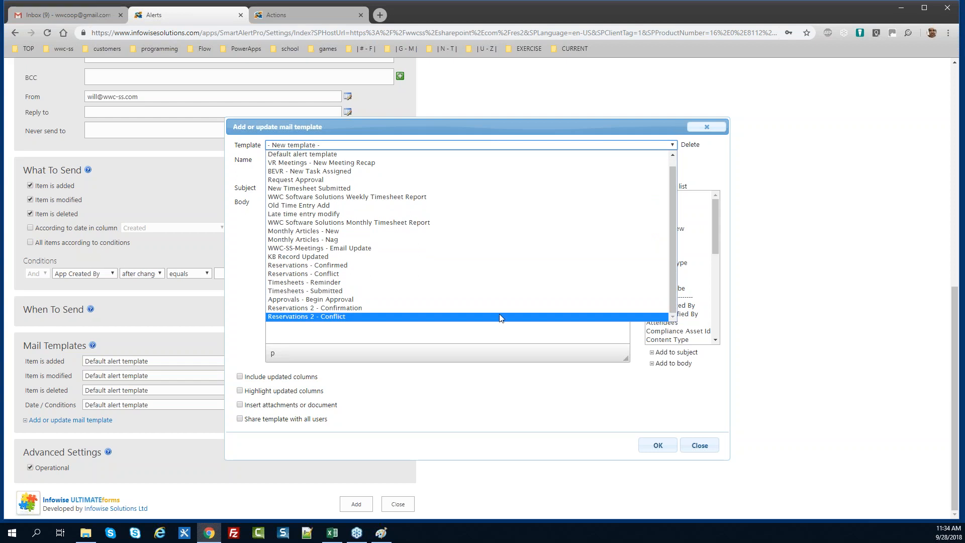
pyautogui.click(420, 308)
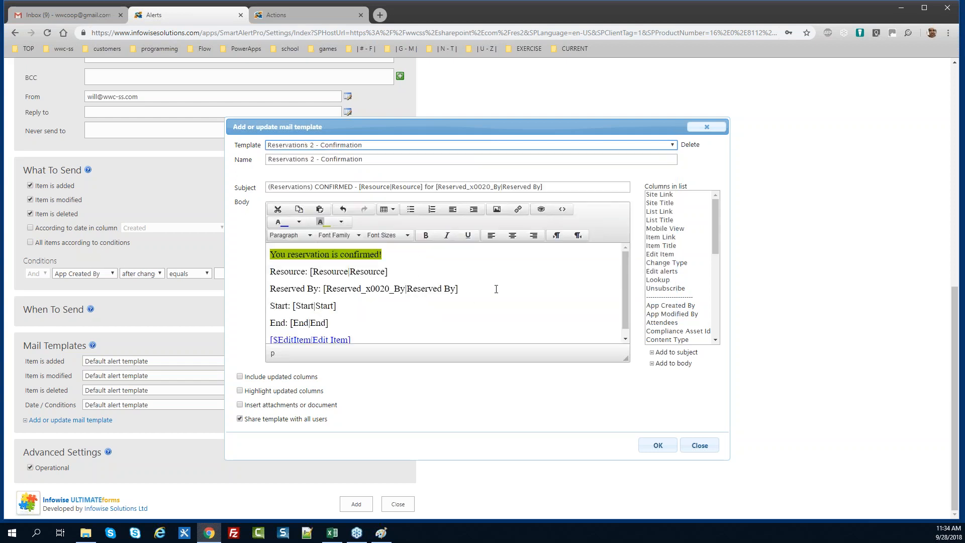
pyautogui.click(441, 318)
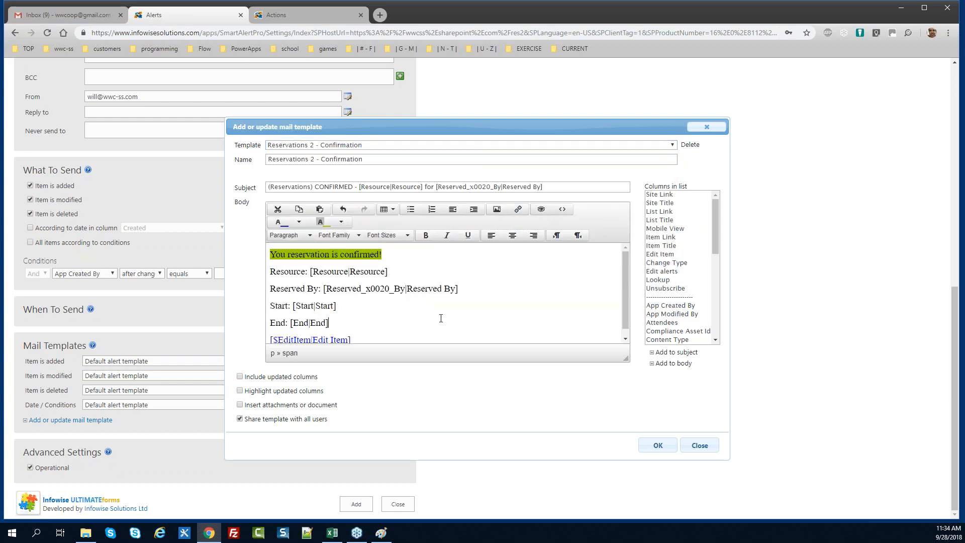
pyautogui.hotkey('ctrl', 'a')
pyautogui.hotkey('ctrl', 'c')
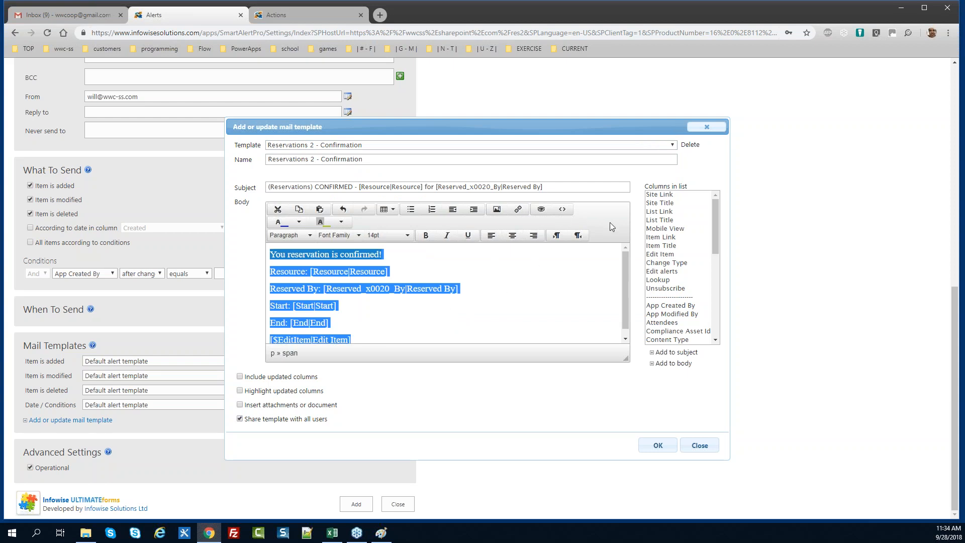
# Replace the Reservations 2 - Conflict body with the copied confirmation body
pyautogui.click(390, 146)
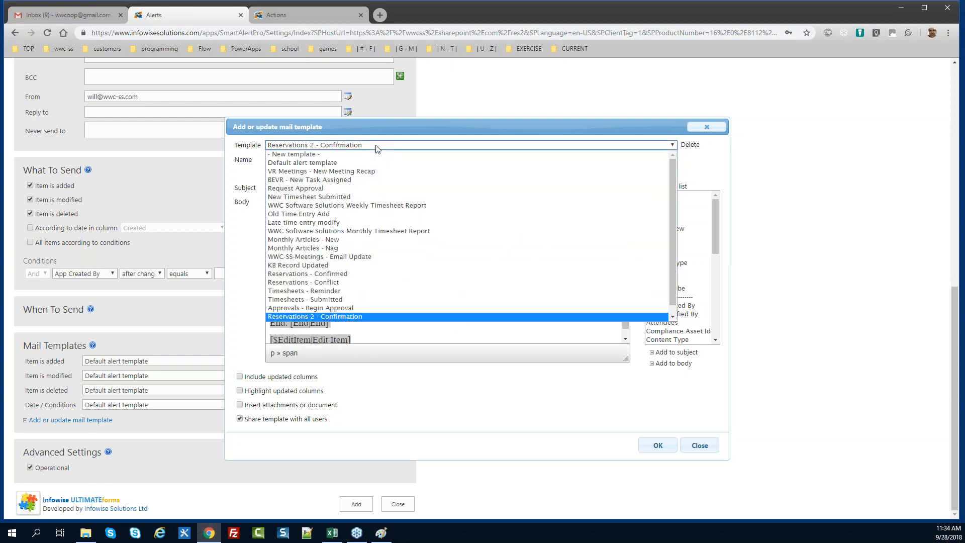
pyautogui.scroll(-1, 452, 307)
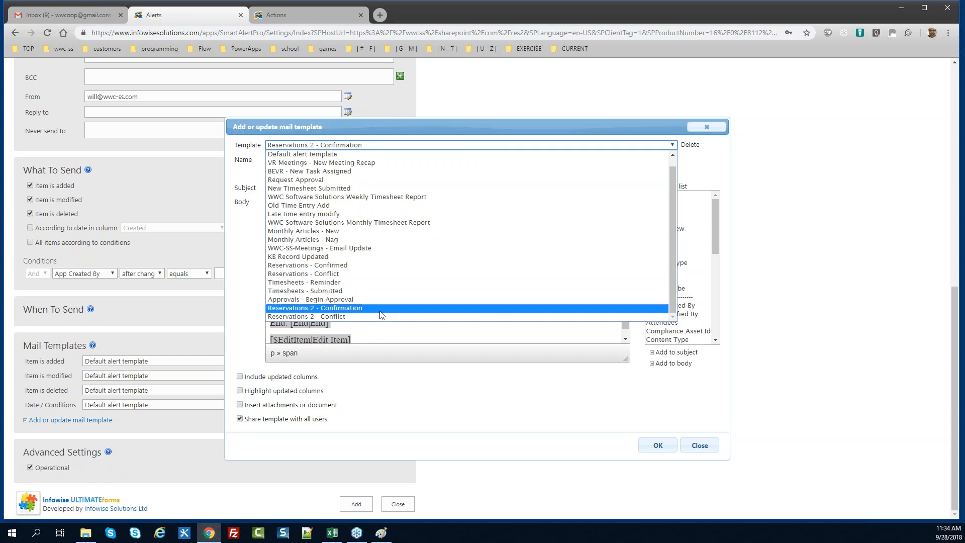
pyautogui.click(372, 314)
pyautogui.click(316, 269)
pyautogui.hotkey('ctrl', 'a')
pyautogui.hotkey('ctrl', 'v')
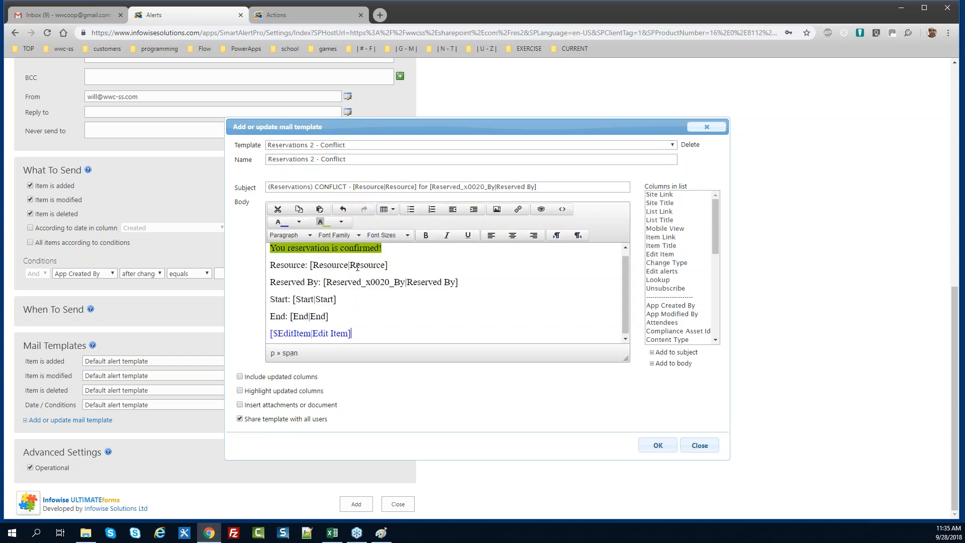
pyautogui.scroll(1, 620, 312)
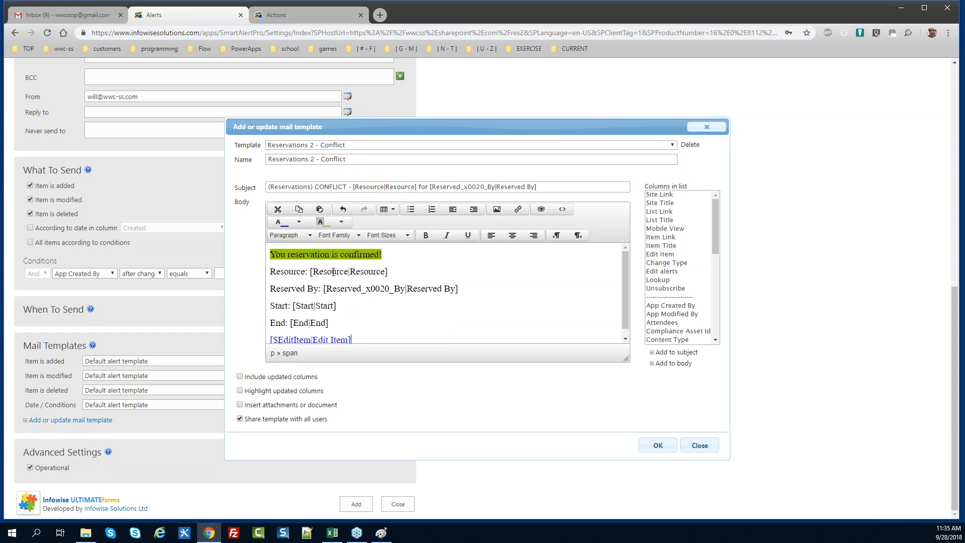
# Reword line one to 'has a conflict' and give it a pale pink background
pyautogui.moveTo(380, 254); pyautogui.dragTo(332, 254)
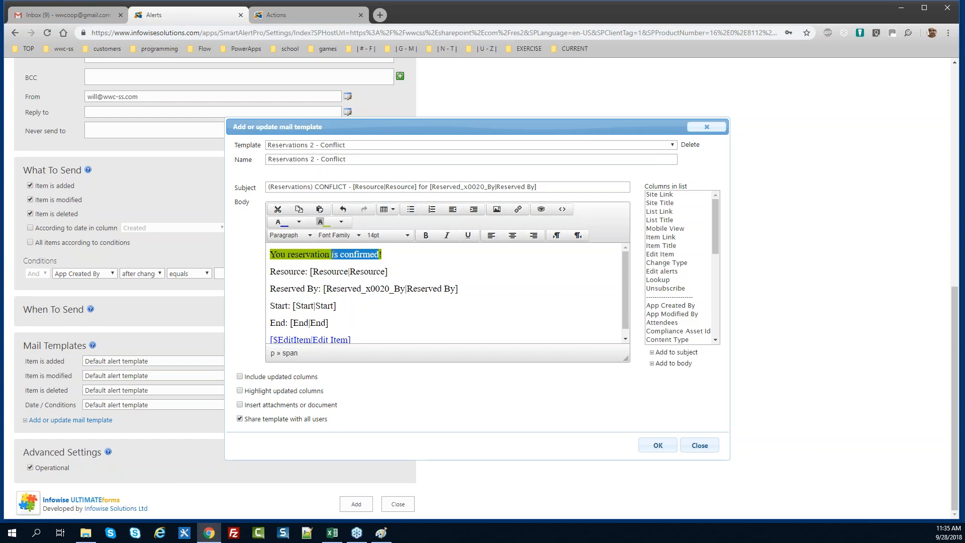
pyautogui.write('has a conflict')
pyautogui.moveTo(395, 252); pyautogui.dragTo(269, 255)
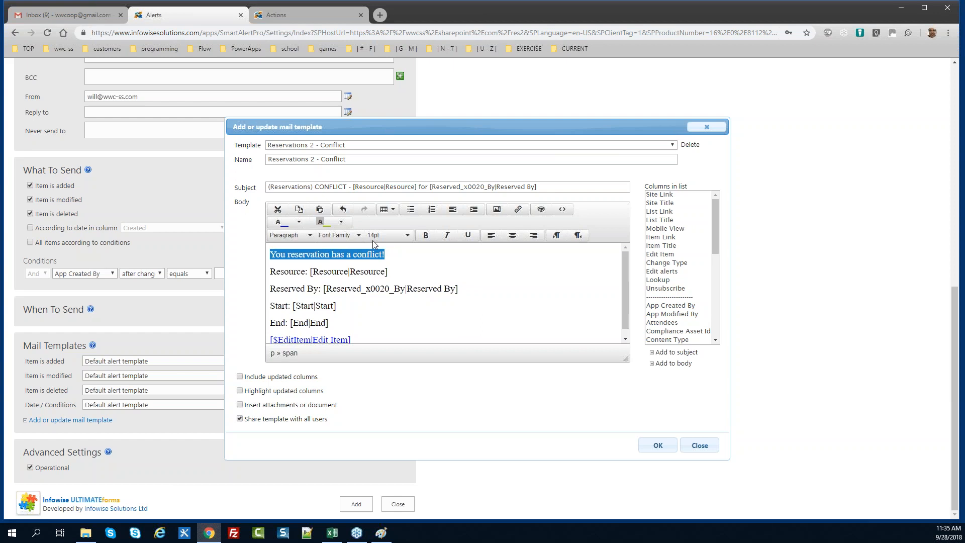
pyautogui.click(342, 223)
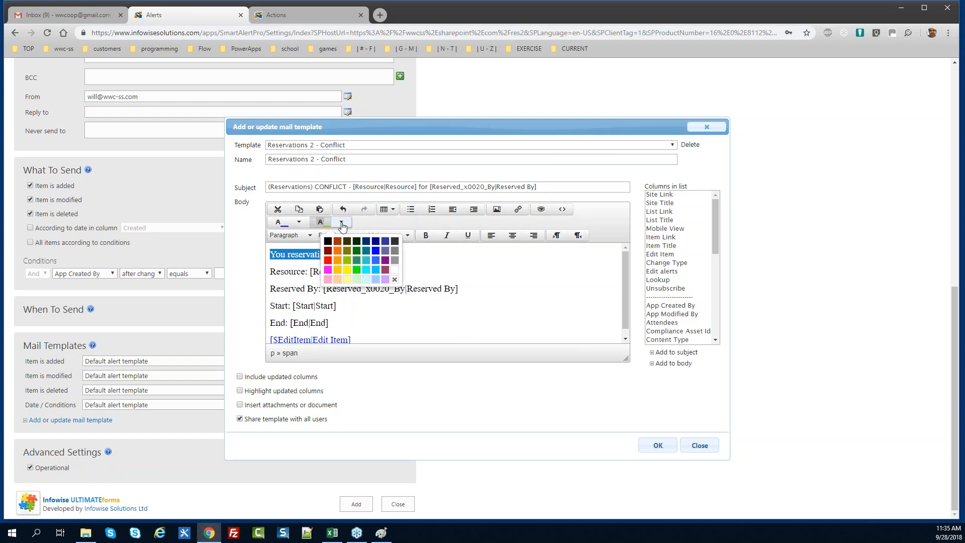
pyautogui.click(328, 260)
pyautogui.click(371, 272)
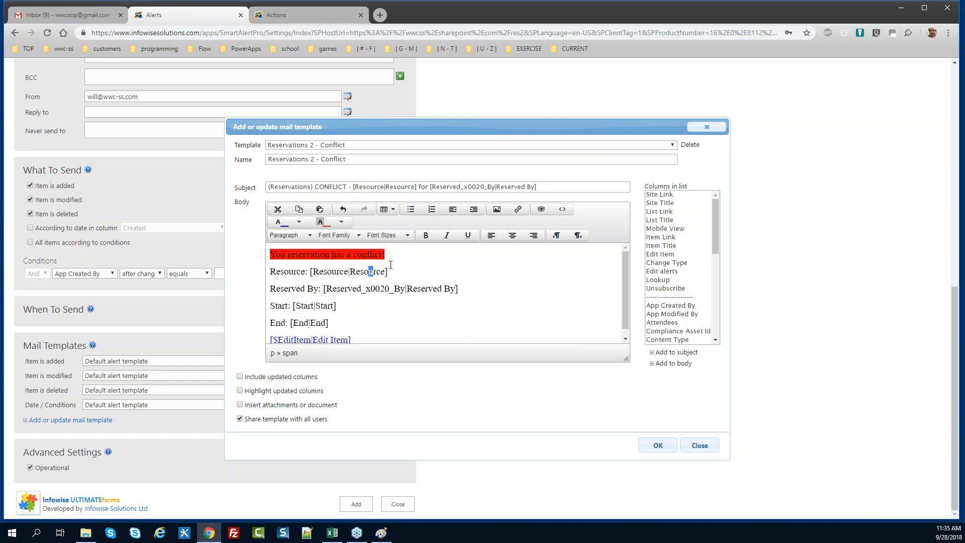
pyautogui.moveTo(392, 255); pyautogui.dragTo(270, 255)
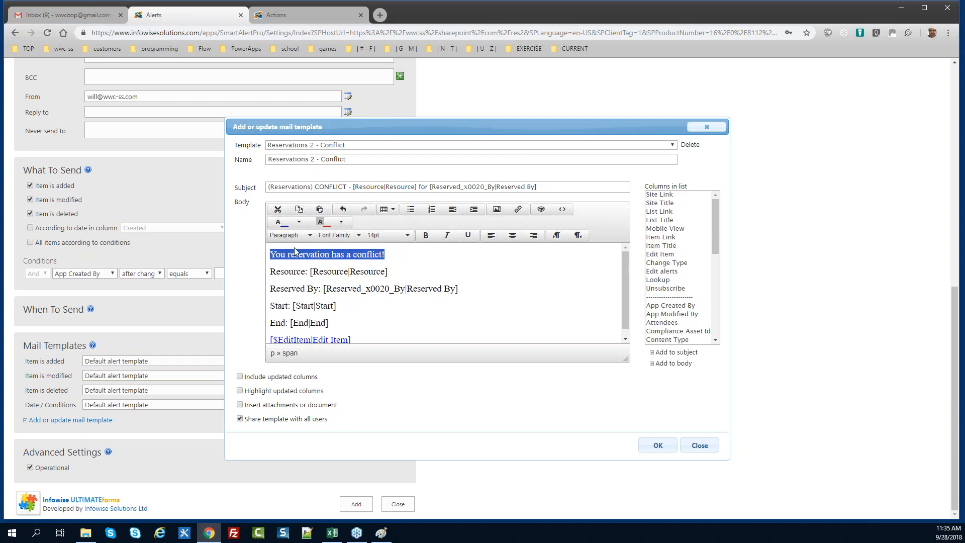
pyautogui.click(342, 224)
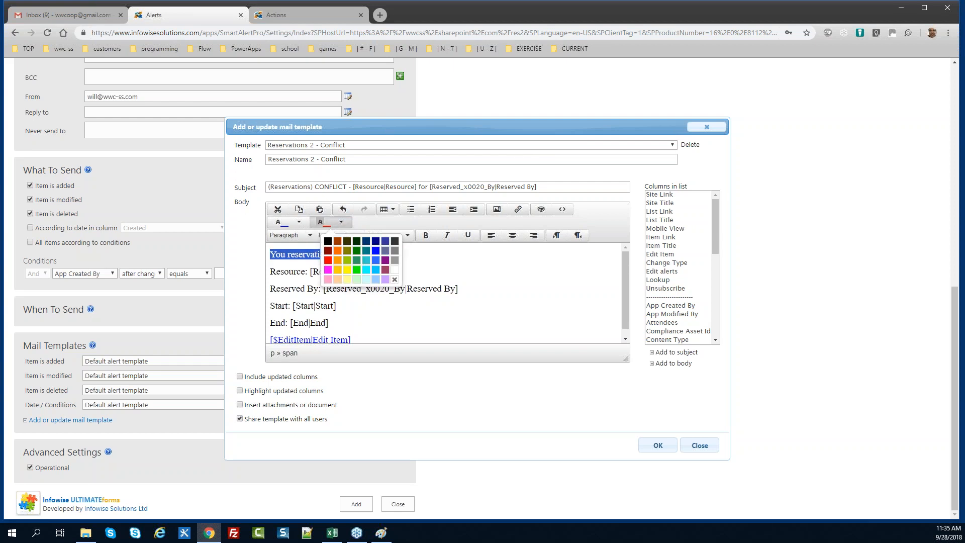
pyautogui.click(328, 280)
pyautogui.click(349, 272)
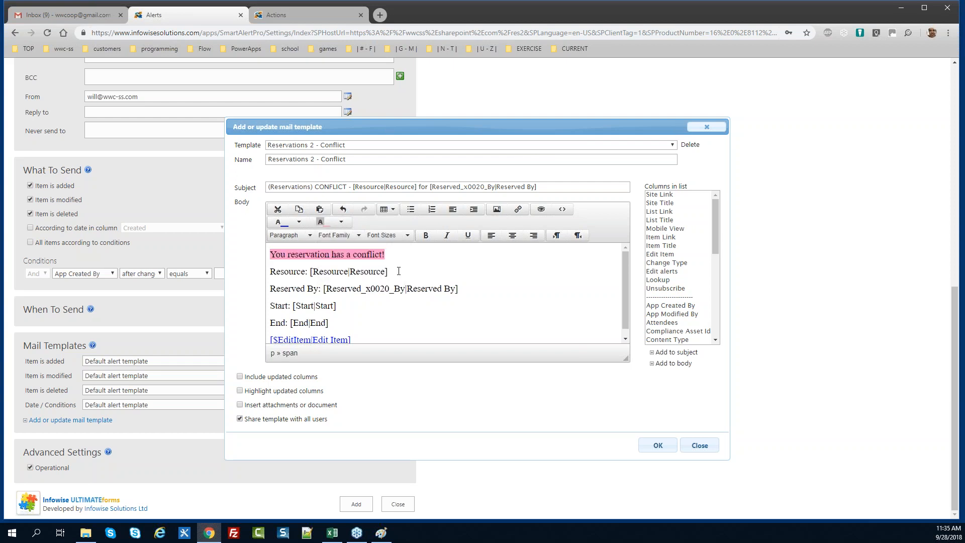
# Make the highlighted first line bold
pyautogui.moveTo(394, 255); pyautogui.dragTo(253, 263)
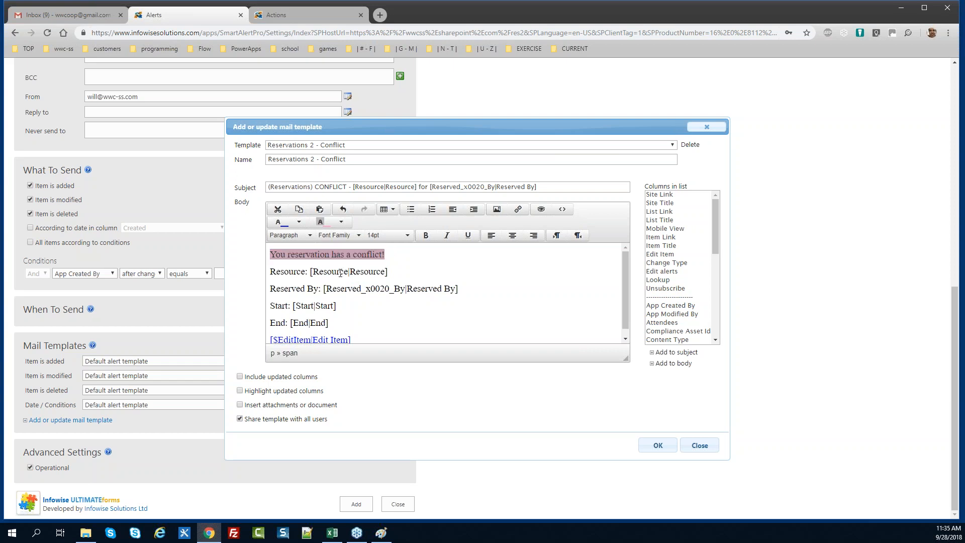
pyautogui.moveTo(392, 256); pyautogui.dragTo(385, 258)
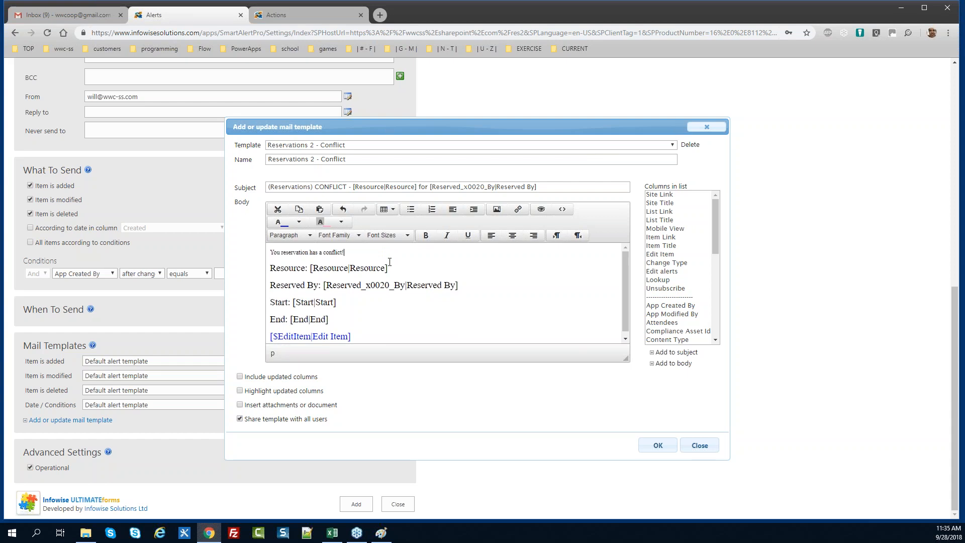
pyautogui.hotkey('ctrl', 'z')
pyautogui.moveTo(387, 254); pyautogui.dragTo(263, 263)
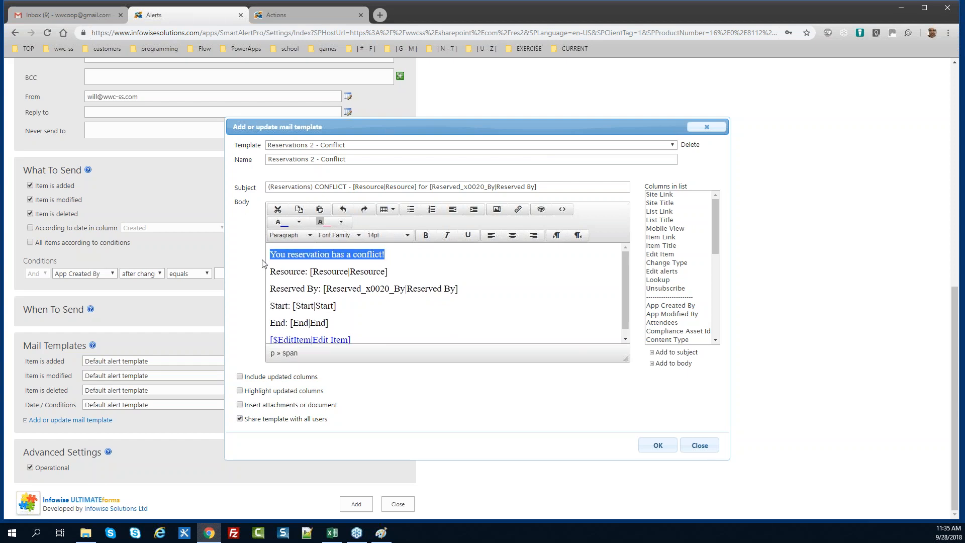
pyautogui.hotkey('ctrl', 'b')
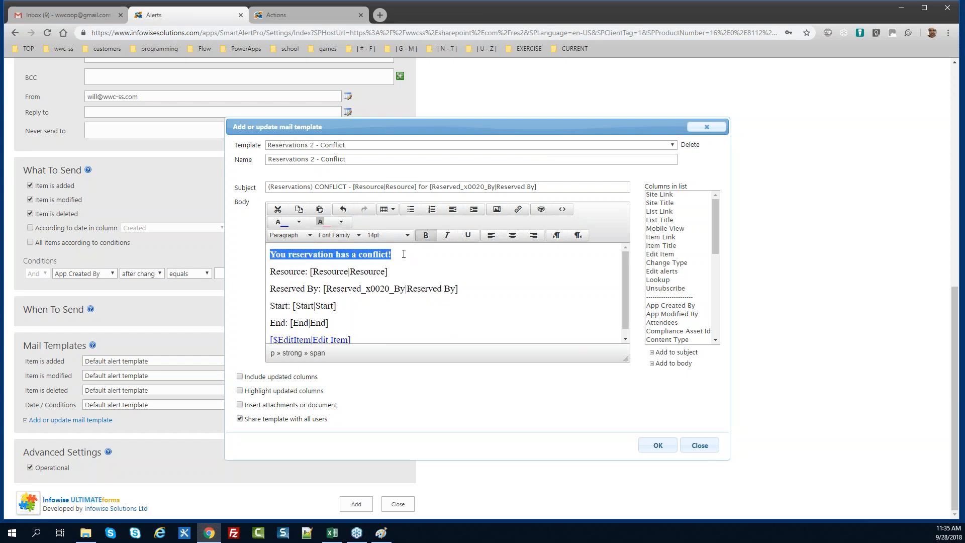
# Append 'Please edit your reservation to pick an available time by clicking the link below'
pyautogui.click(404, 253)
pyautogui.write('P')
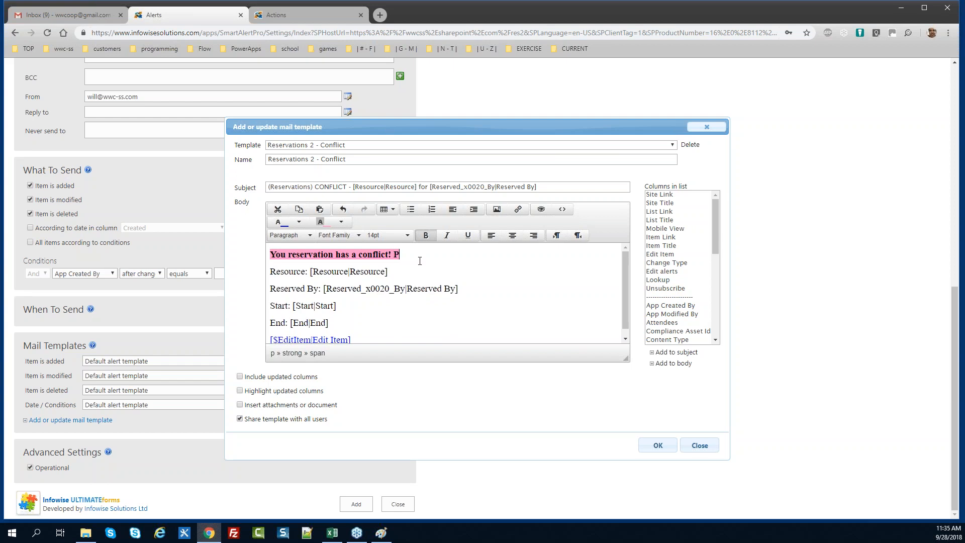
pyautogui.write('lease edit your rser')
pyautogui.press('BackSpace')
pyautogui.press('BackSpace')
pyautogui.write('servation to ')
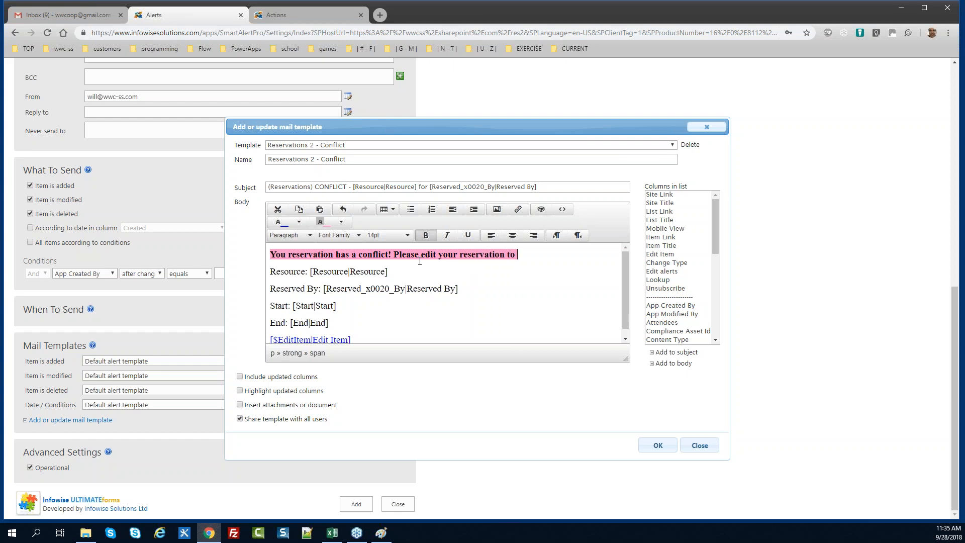
pyautogui.write('pick an availablt t')
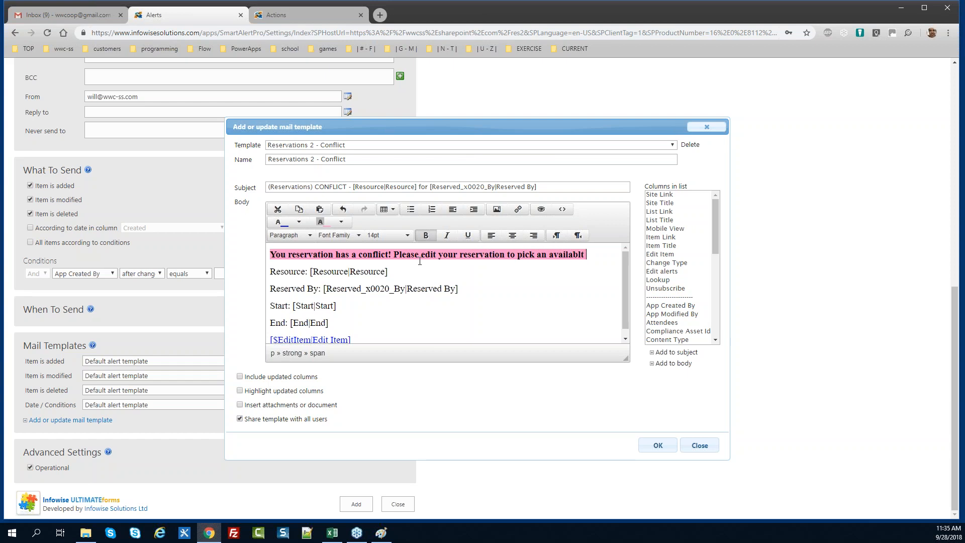
pyautogui.press('BackSpace')
pyautogui.write('e time by cl')
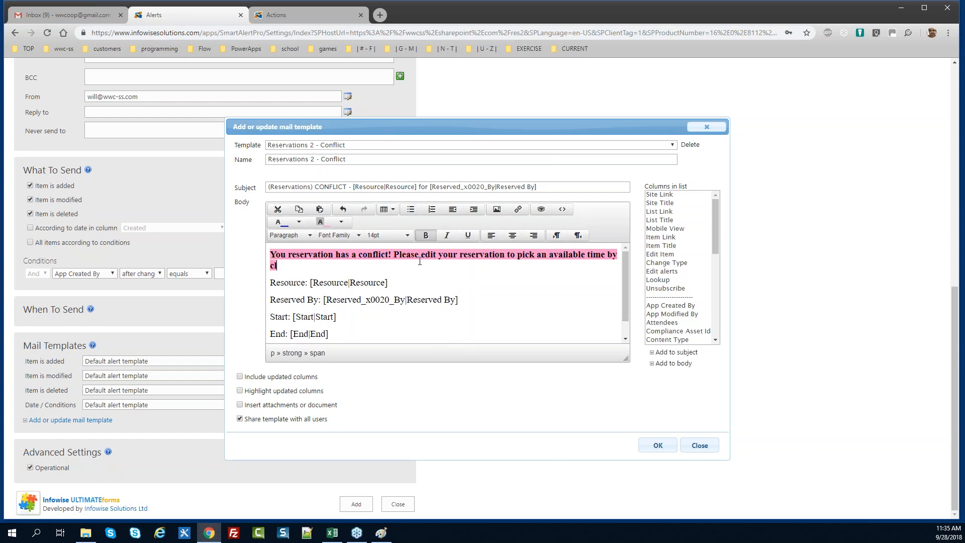
pyautogui.write('icking the link below.')
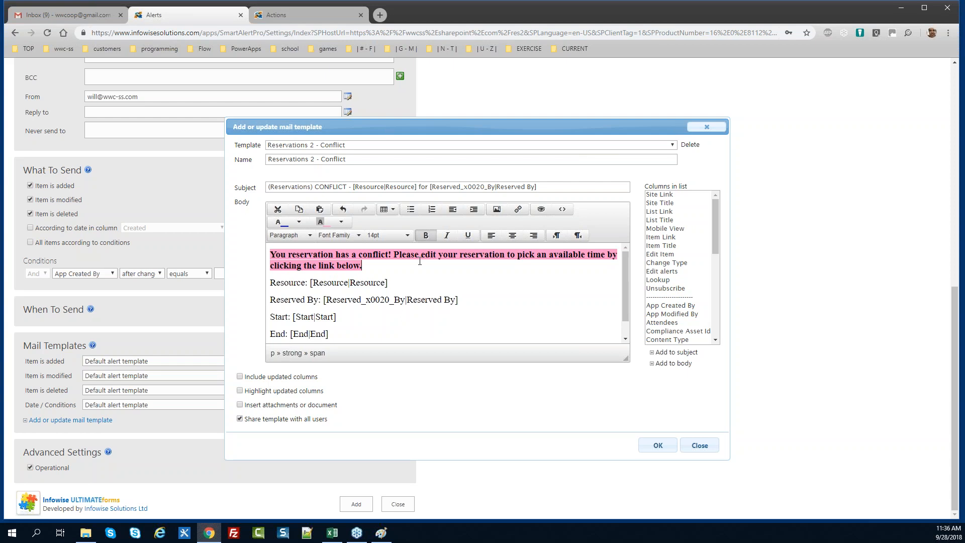
pyautogui.click(378, 309)
pyautogui.moveTo(623, 302); pyautogui.dragTo(625, 282)
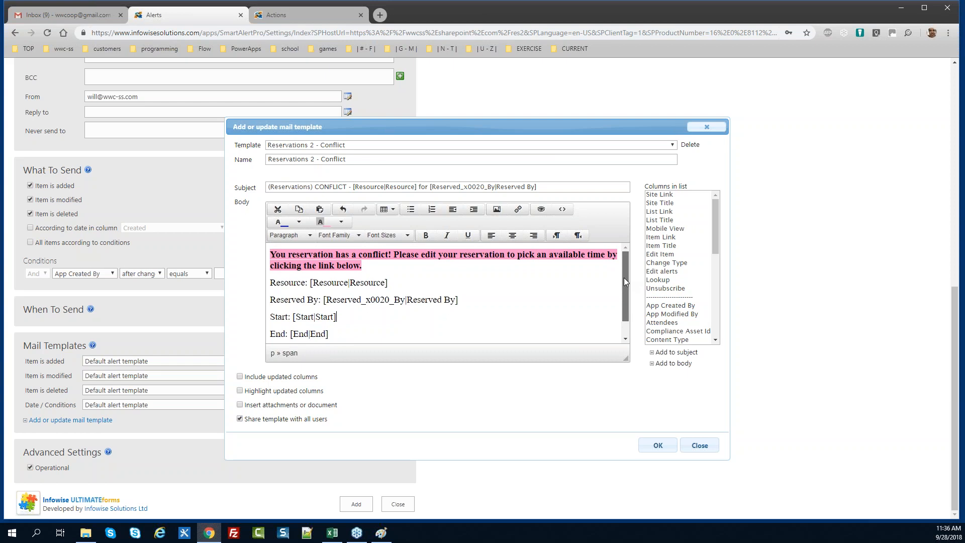
# Save the Conflict template and use Reservations 2 - Conflict for added and modified items
pyautogui.click(664, 444)
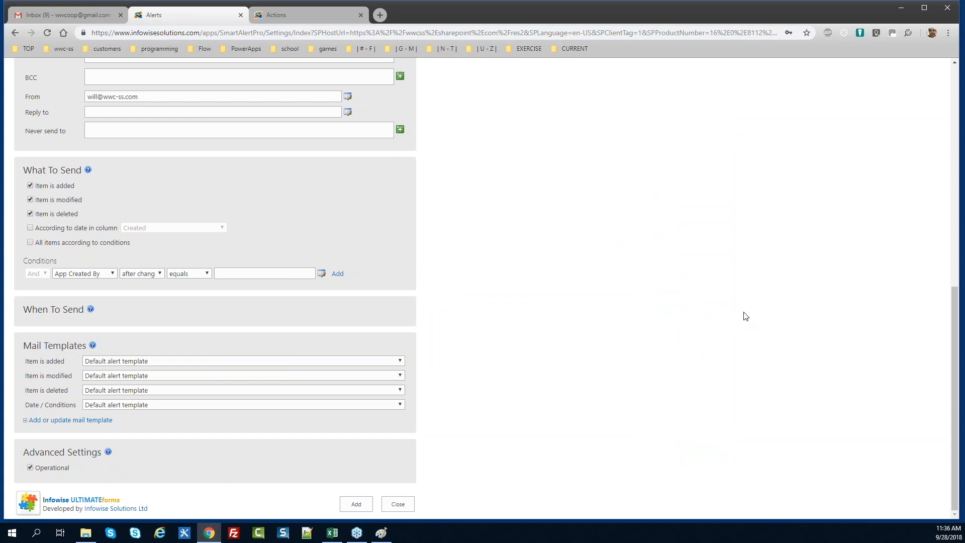
pyautogui.click(401, 362)
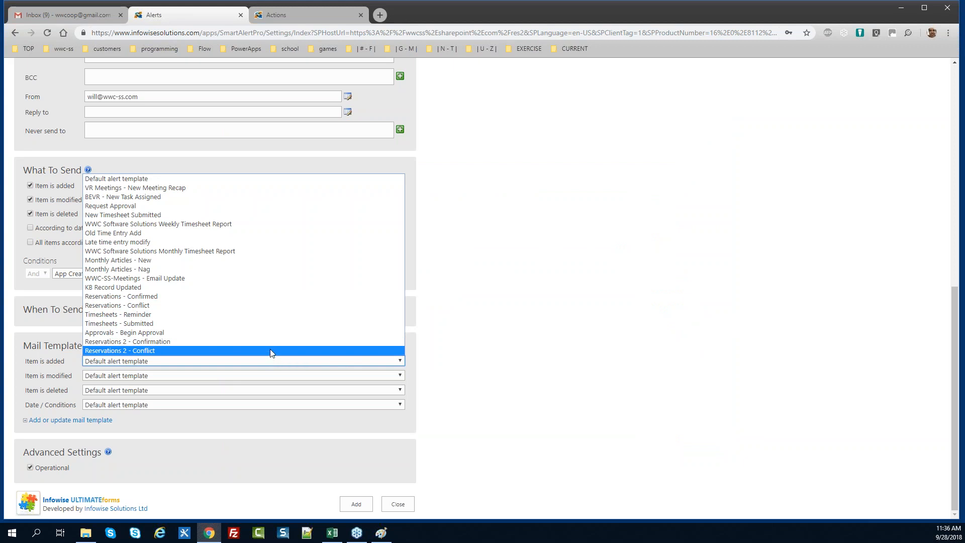
pyautogui.click(271, 350)
pyautogui.click(284, 377)
pyautogui.click(280, 365)
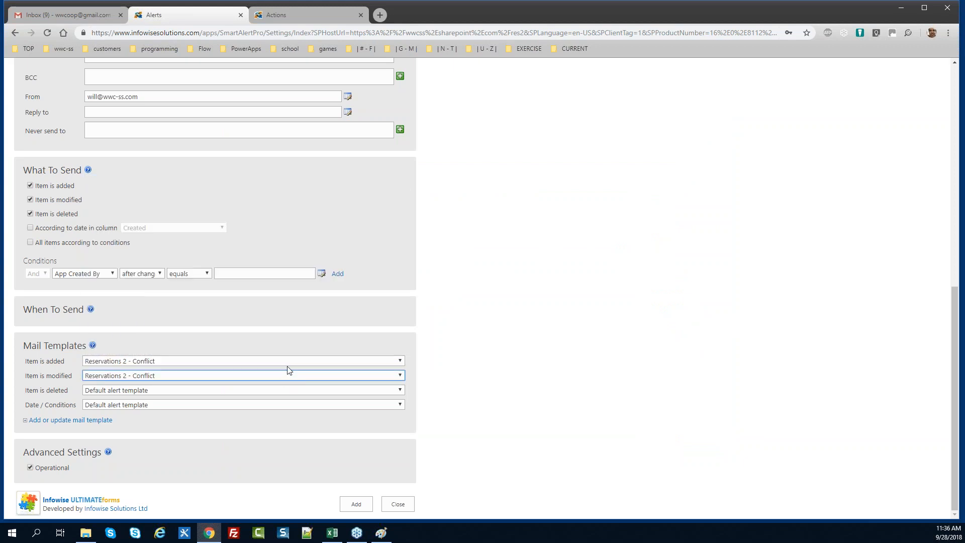
# Retitle the alert 'Reservations - Conflict' and stop alerting on deleted items
pyautogui.scroll(1, 950, 301)
pyautogui.scroll(7, 951, 302)
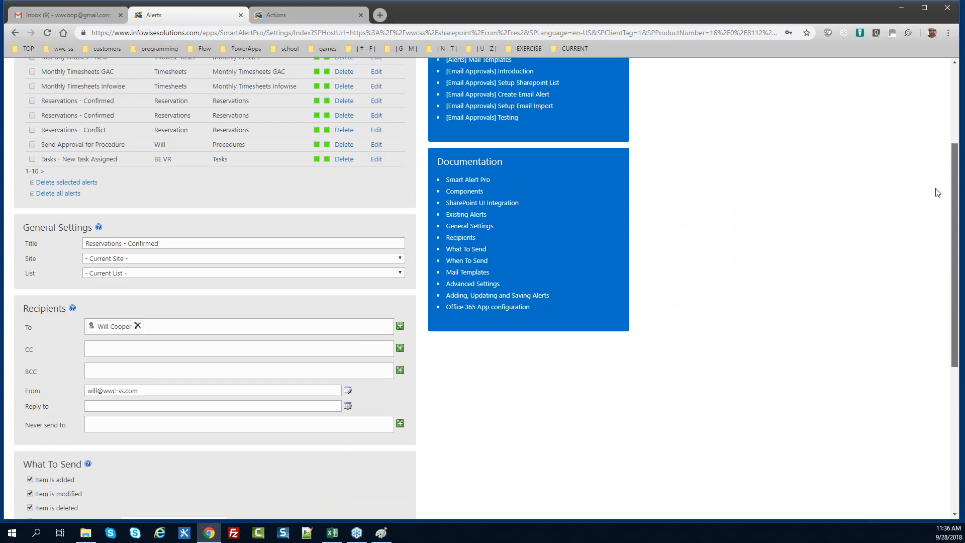
pyautogui.scroll(1, 934, 163)
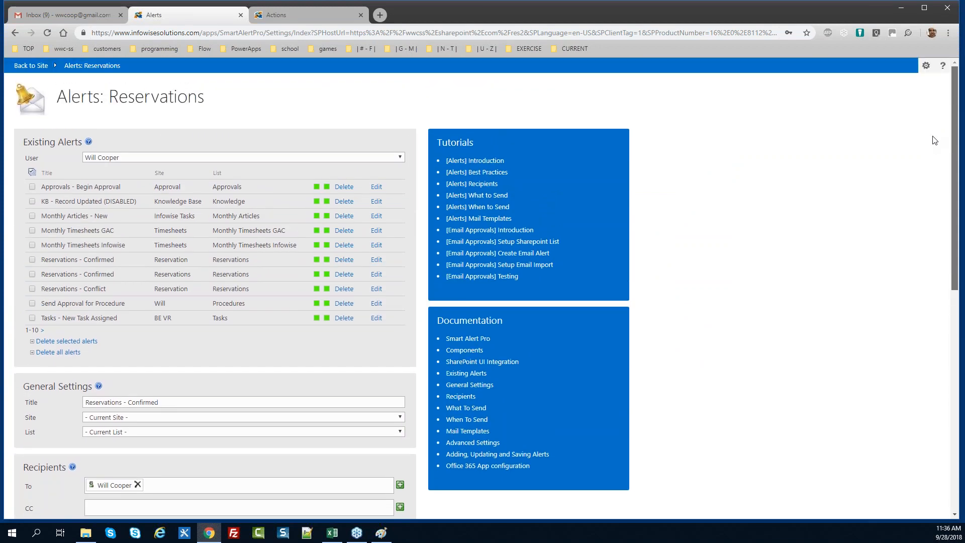
pyautogui.scroll(-3, 934, 161)
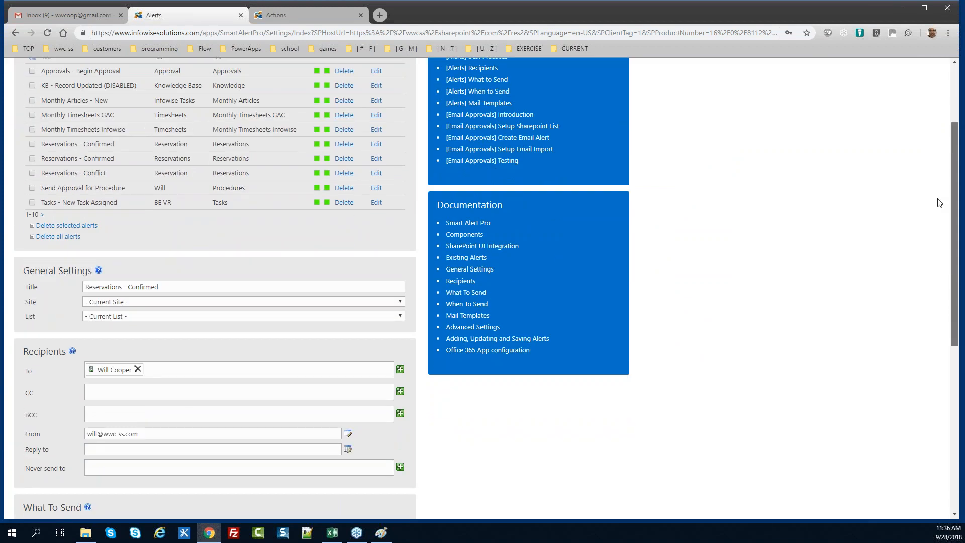
pyautogui.scroll(1, 936, 203)
pyautogui.scroll(1, 938, 160)
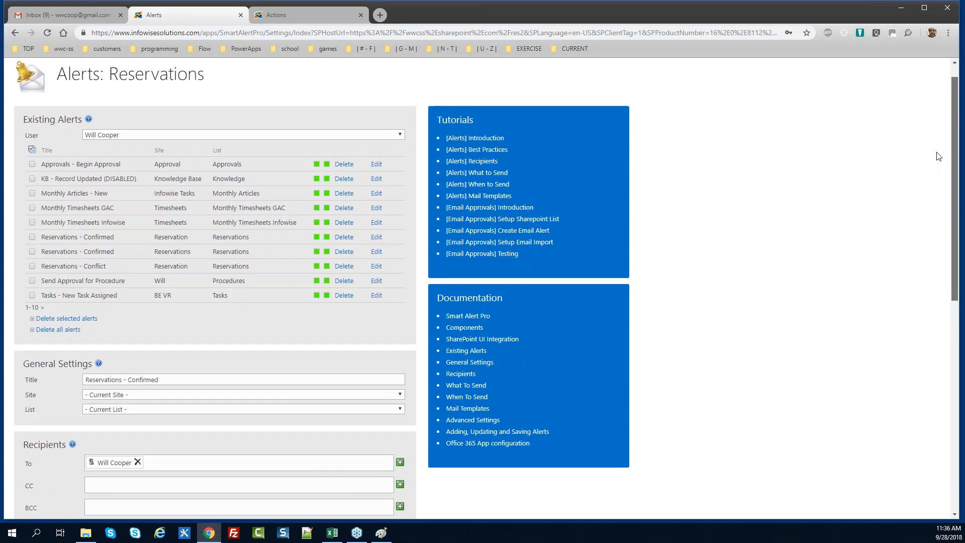
pyautogui.scroll(-3, 947, 211)
pyautogui.click(180, 252)
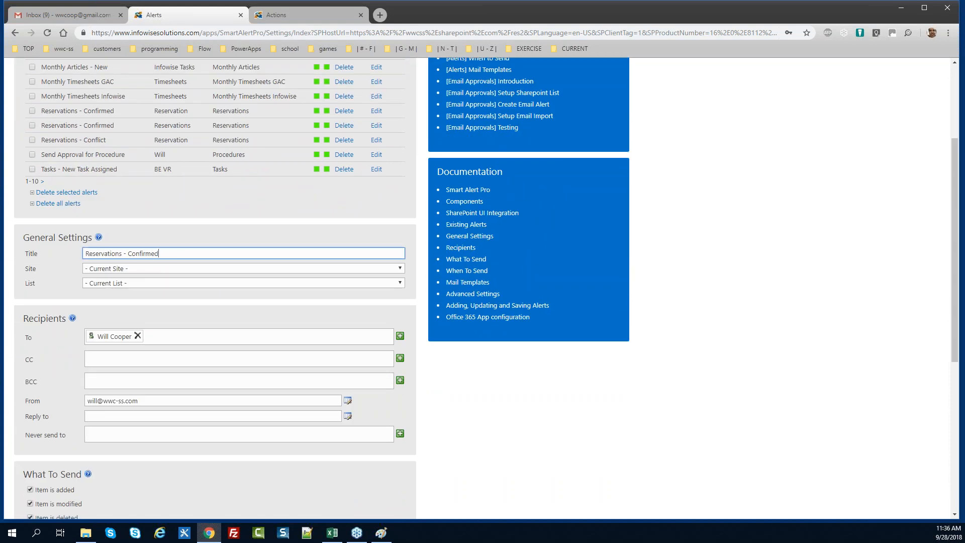
pyautogui.press('BackSpace')
pyautogui.press('BackSpace')
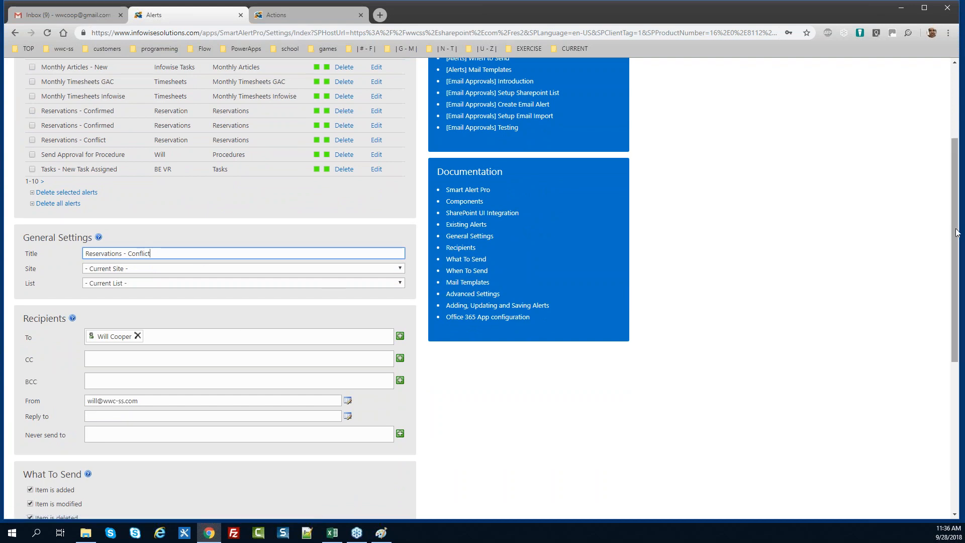
pyautogui.scroll(-1, 962, 276)
pyautogui.scroll(-3, 963, 276)
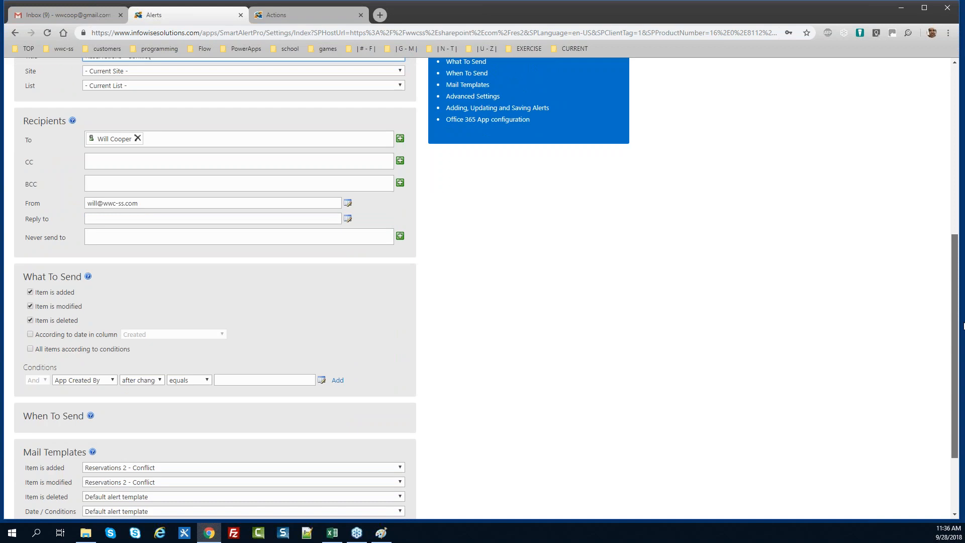
pyautogui.click(30, 320)
# Add a Status equals Conflict condition and save the new alert
pyautogui.click(70, 380)
pyautogui.write('s')
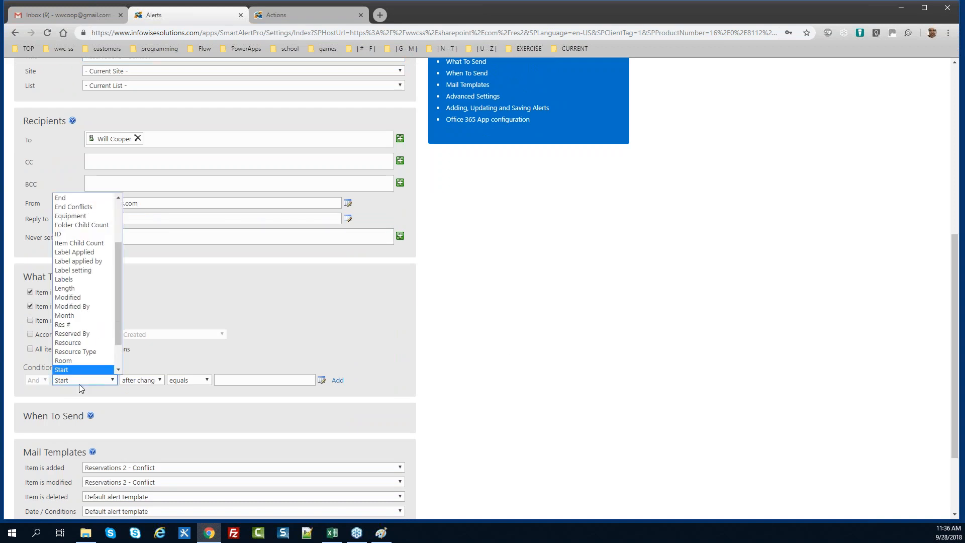
pyautogui.scroll(-1, 118, 328)
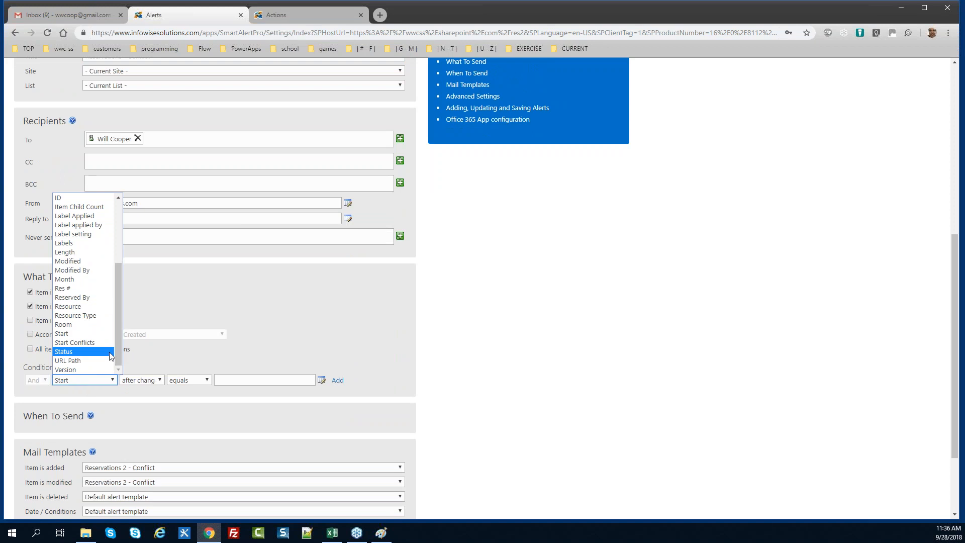
pyautogui.click(78, 351)
pyautogui.click(236, 380)
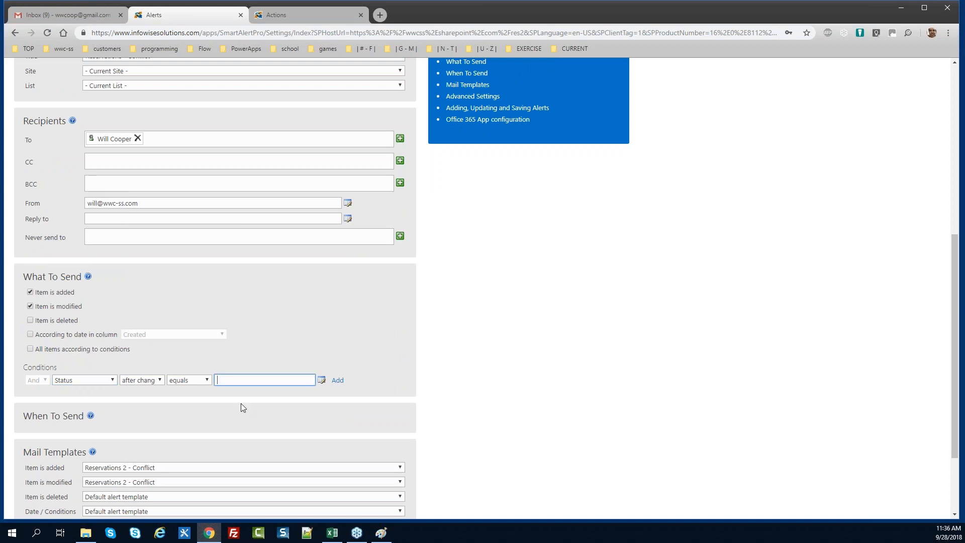
pyautogui.write('Conflict')
pyautogui.press('Tab')
pyautogui.press('Tab')
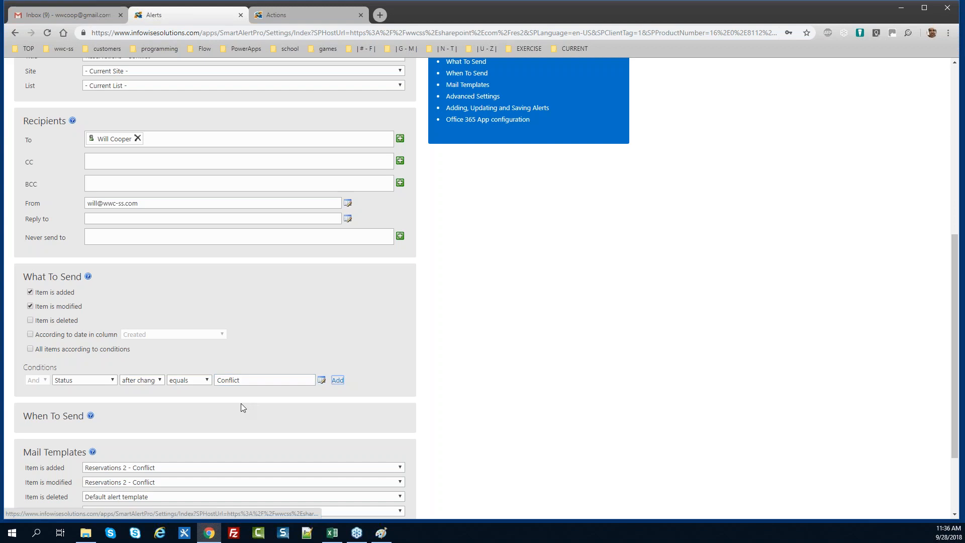
pyautogui.press('Return')
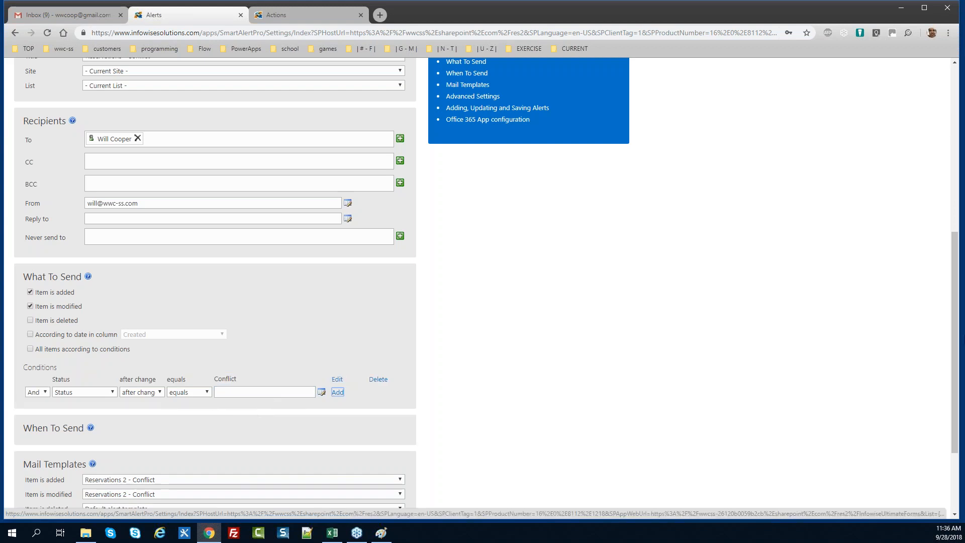
pyautogui.moveTo(954, 314); pyautogui.dragTo(955, 137)
pyautogui.moveTo(953, 136); pyautogui.dragTo(954, 361)
pyautogui.click(365, 504)
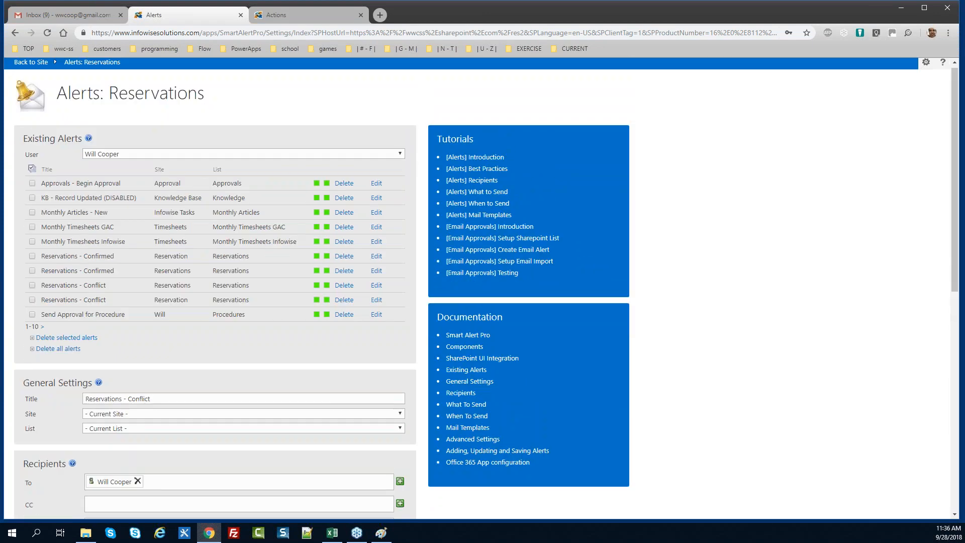
# Page through the existing alerts table, then close the alert settings
pyautogui.click(42, 330)
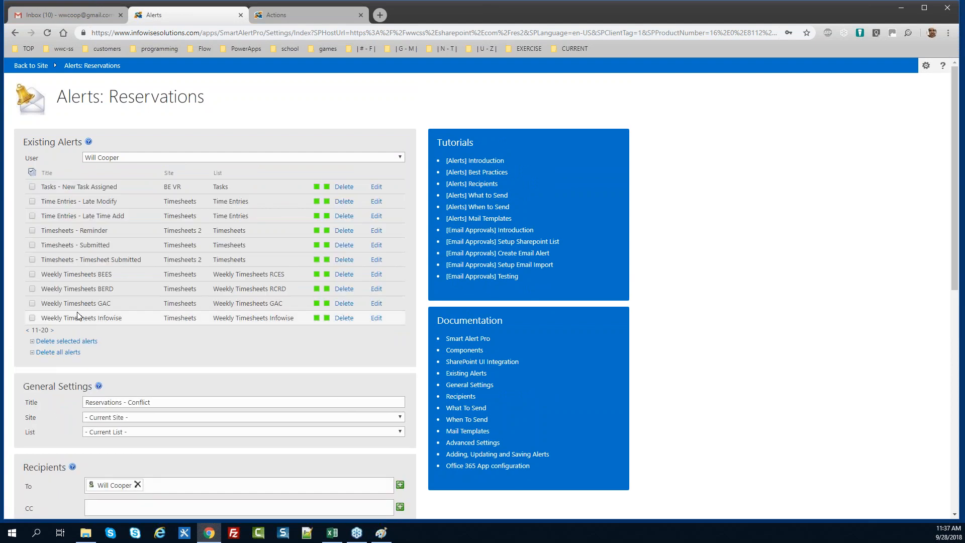
pyautogui.click(51, 330)
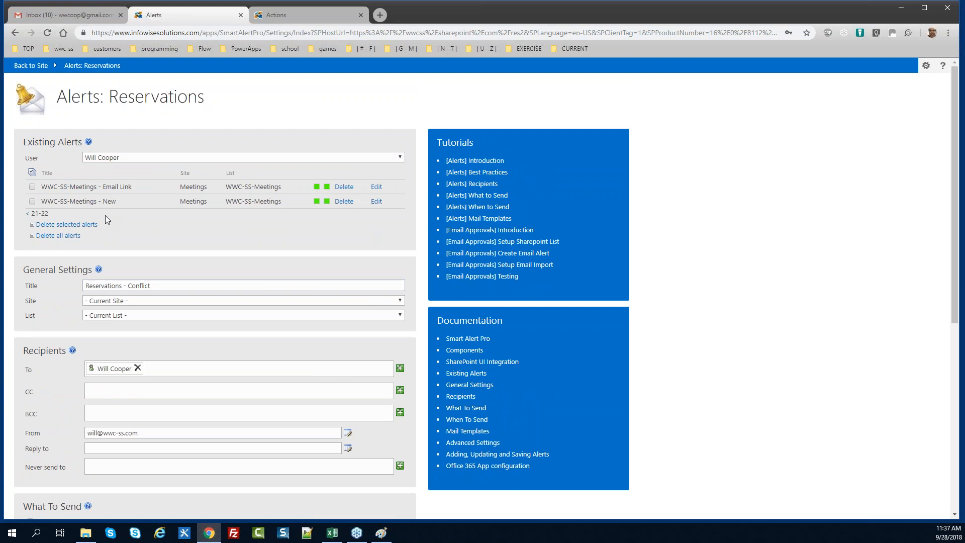
pyautogui.click(27, 213)
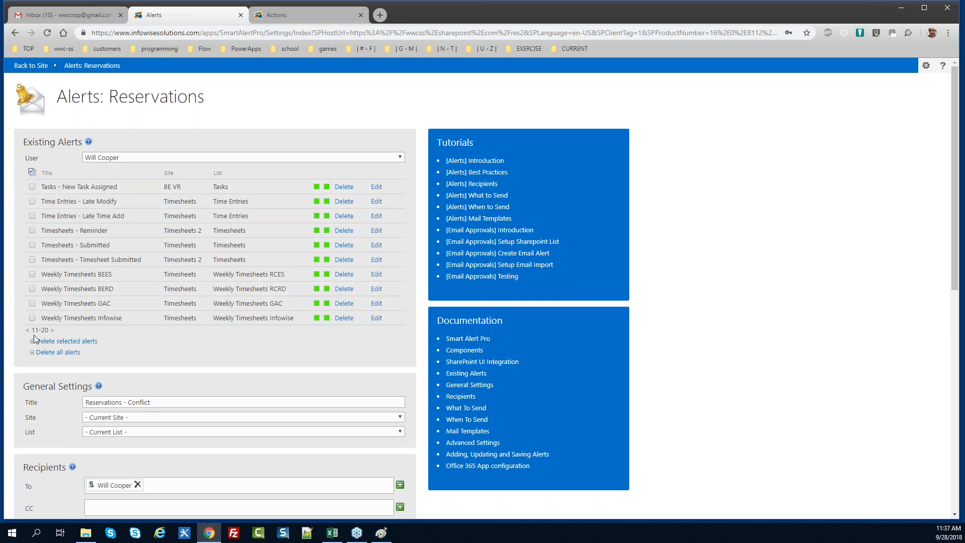
pyautogui.click(28, 330)
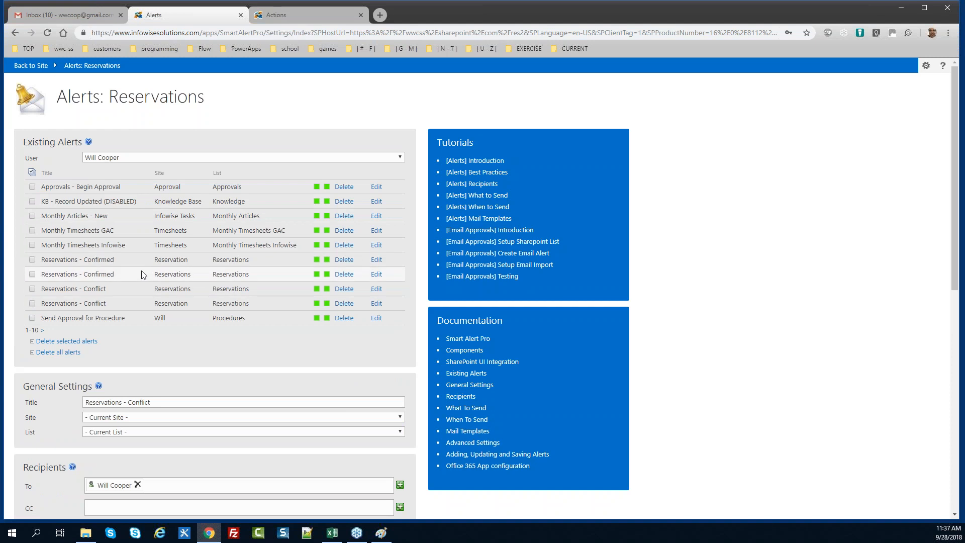
pyautogui.moveTo(948, 237); pyautogui.dragTo(948, 456)
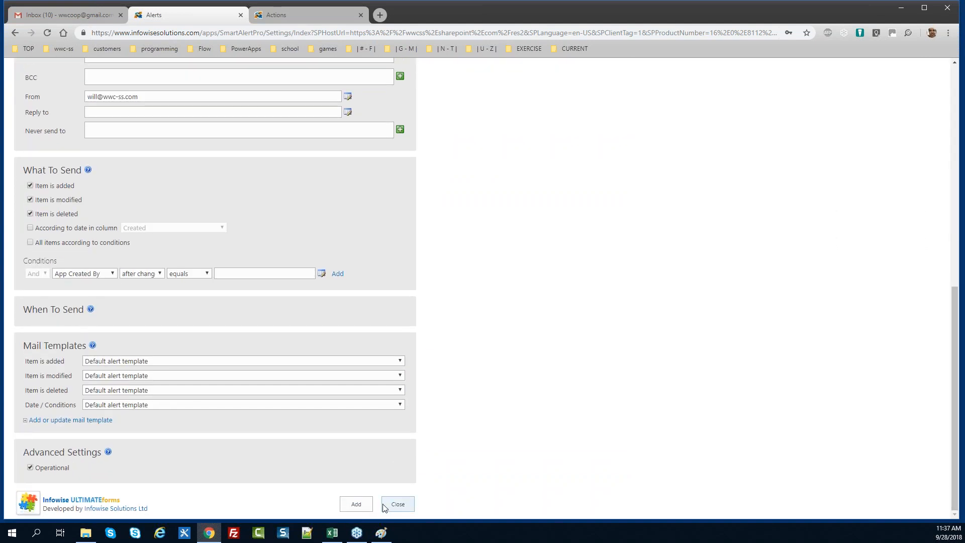
pyautogui.click(388, 504)
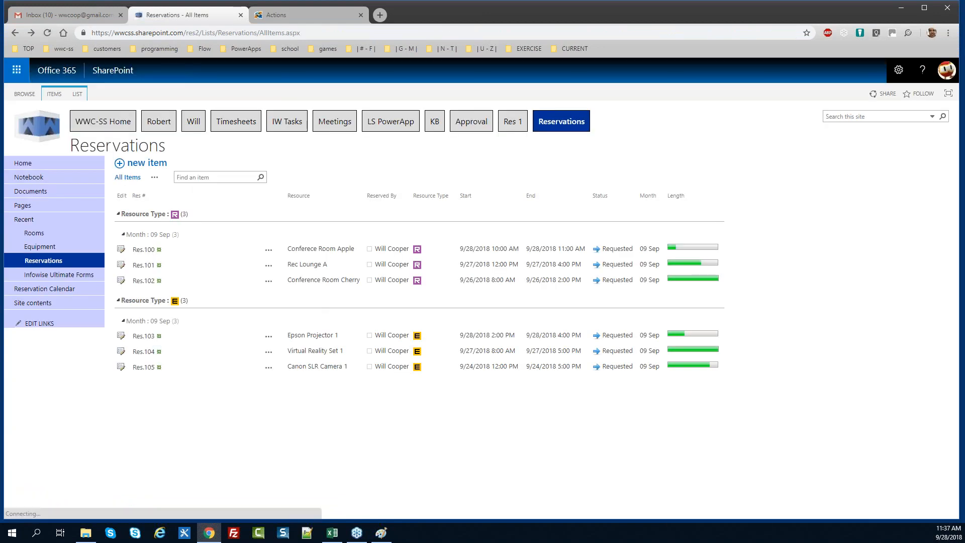
# Reload the list and start a new reservation for Room, Conferece Room Apple
pyautogui.click(48, 34)
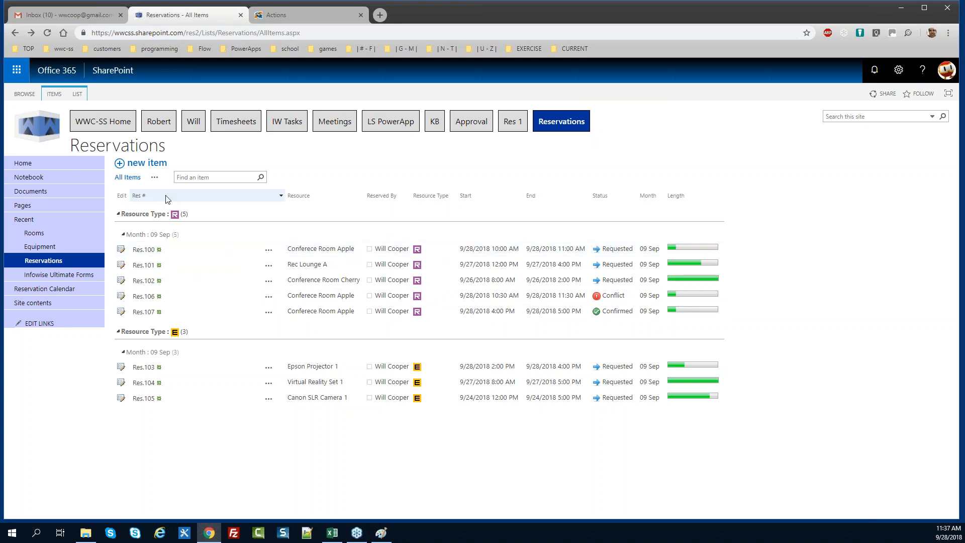
pyautogui.click(151, 167)
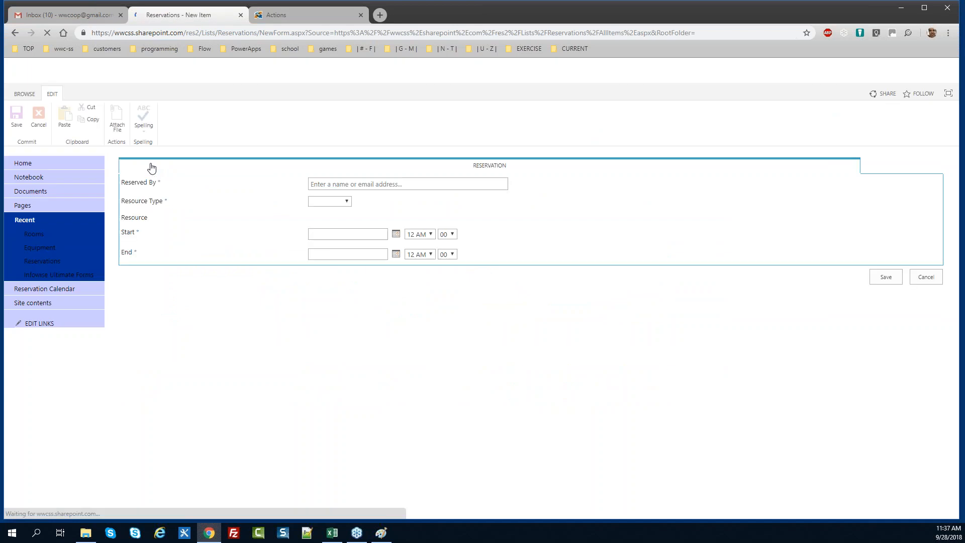
pyautogui.click(345, 202)
pyautogui.click(345, 234)
pyautogui.click(370, 221)
pyautogui.click(369, 246)
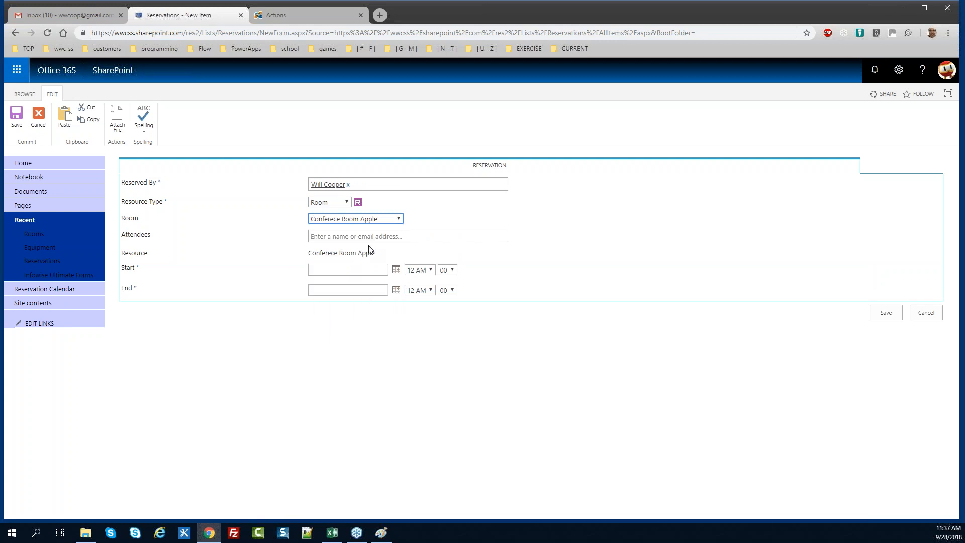
# Set the start to 9/28/2018 10:30 AM and copy the date
pyautogui.click(396, 272)
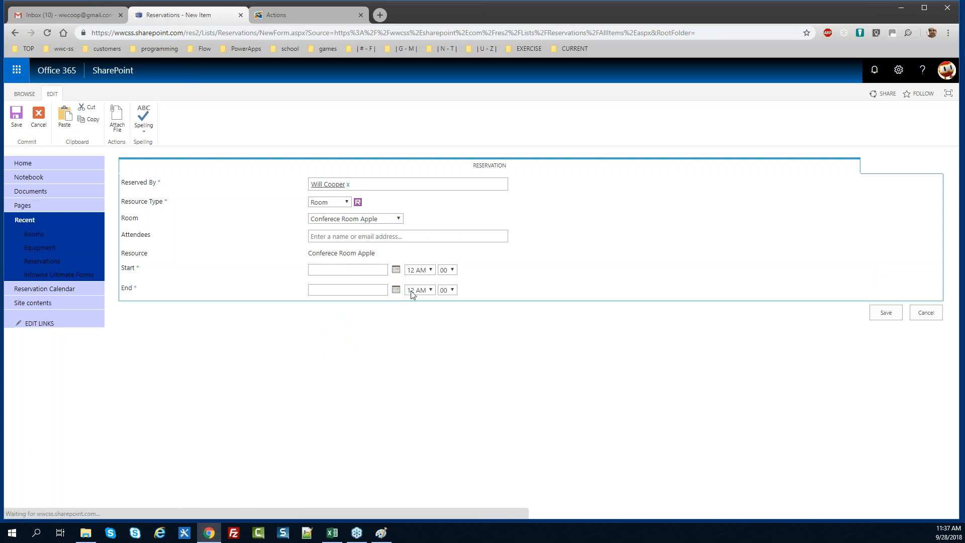
pyautogui.click(382, 357)
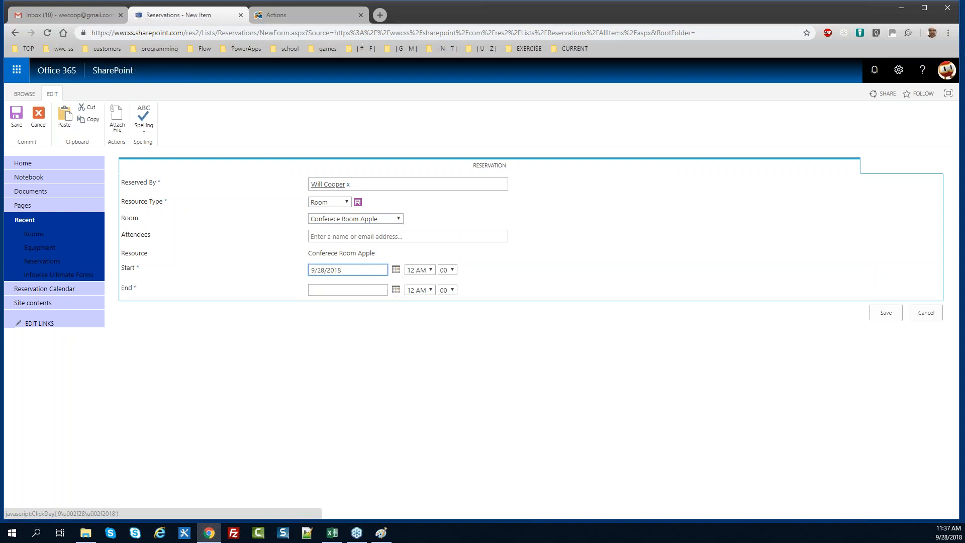
pyautogui.click(428, 272)
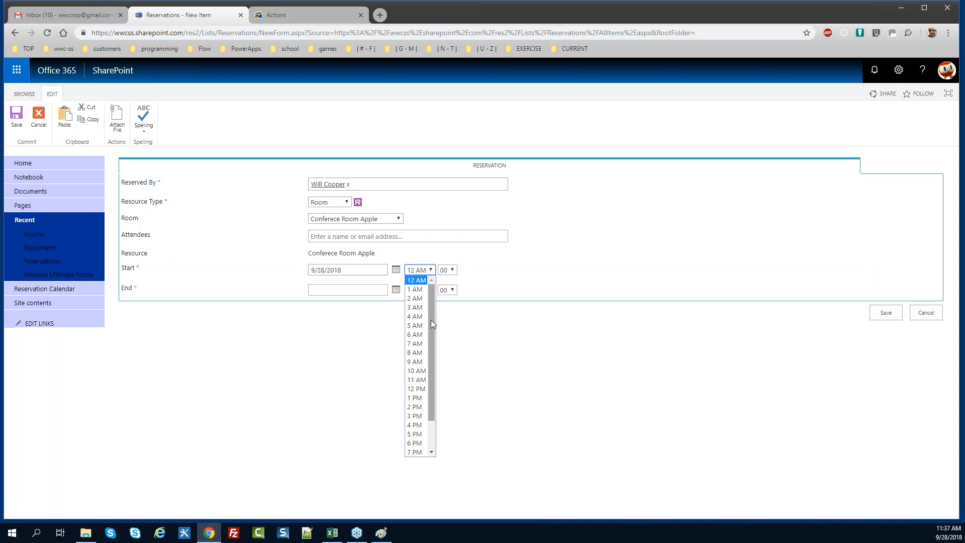
pyautogui.click(422, 372)
pyautogui.click(452, 272)
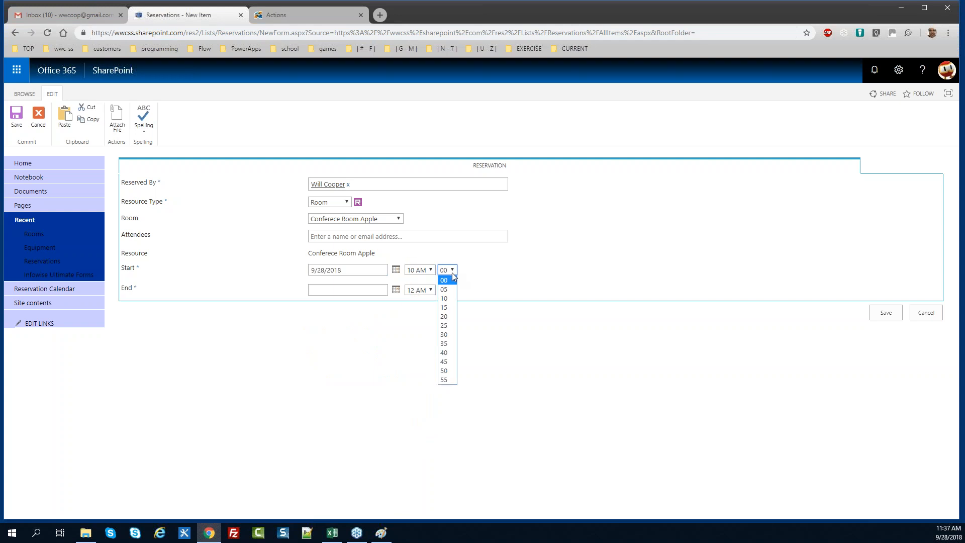
pyautogui.click(443, 335)
pyautogui.moveTo(340, 270); pyautogui.dragTo(261, 276)
pyautogui.hotkey('ctrl', 'c')
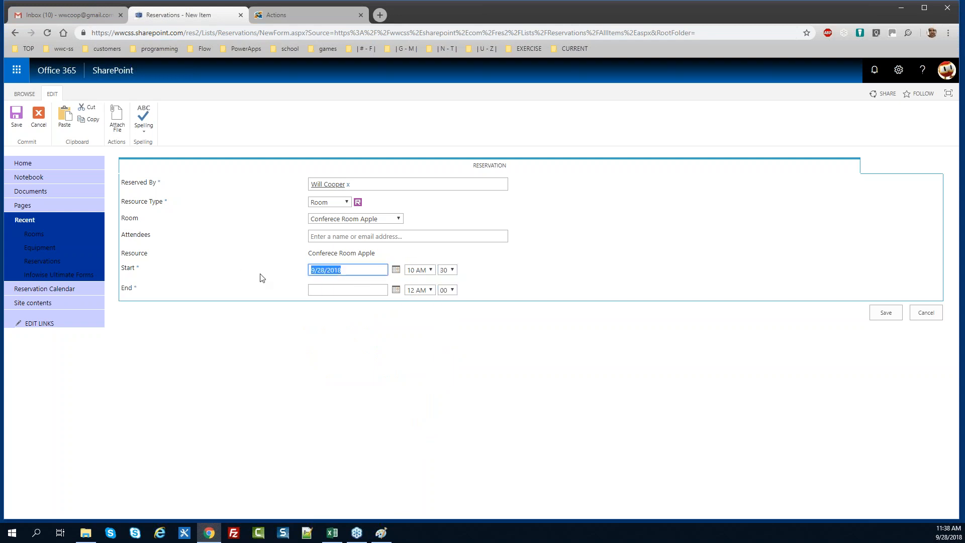
# Set the end to 9/28/2018 11:30 AM and save the reservation
pyautogui.click(329, 291)
pyautogui.hotkey('ctrl', 'v')
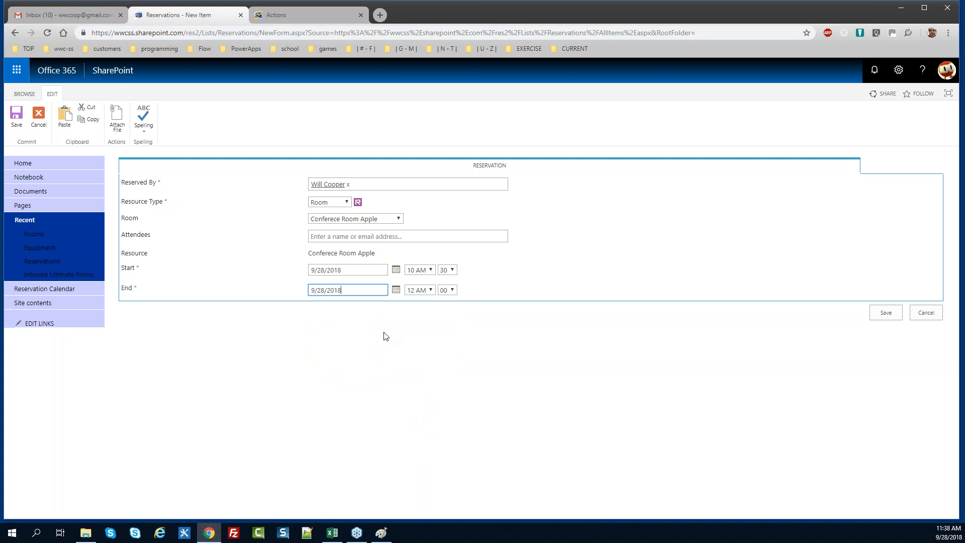
pyautogui.click(431, 290)
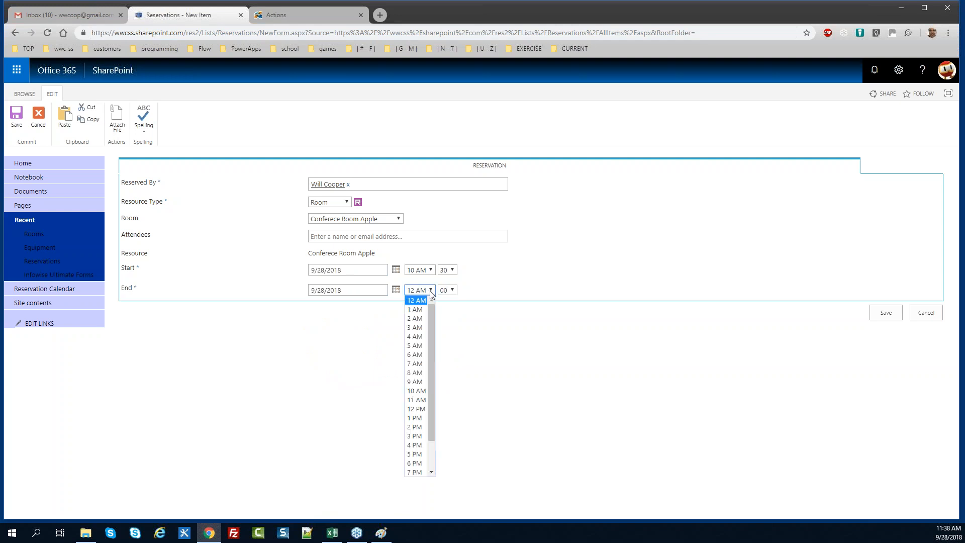
pyautogui.click(421, 393)
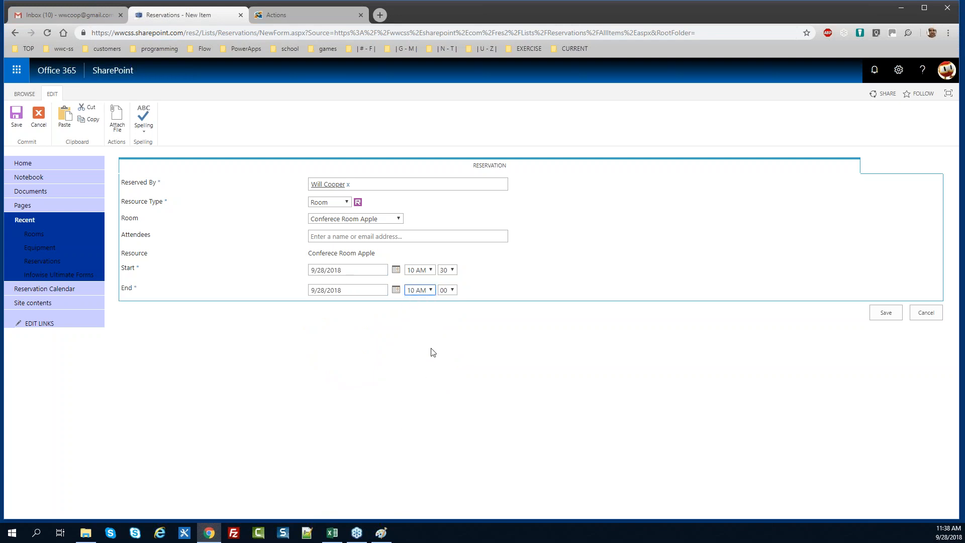
pyautogui.click(425, 290)
pyautogui.click(425, 399)
pyautogui.click(451, 291)
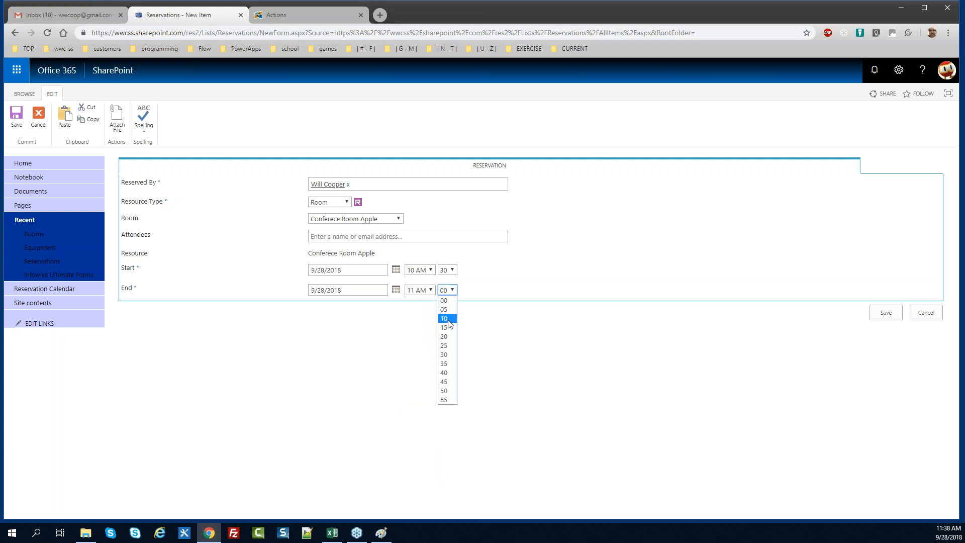
pyautogui.click(452, 360)
pyautogui.click(885, 313)
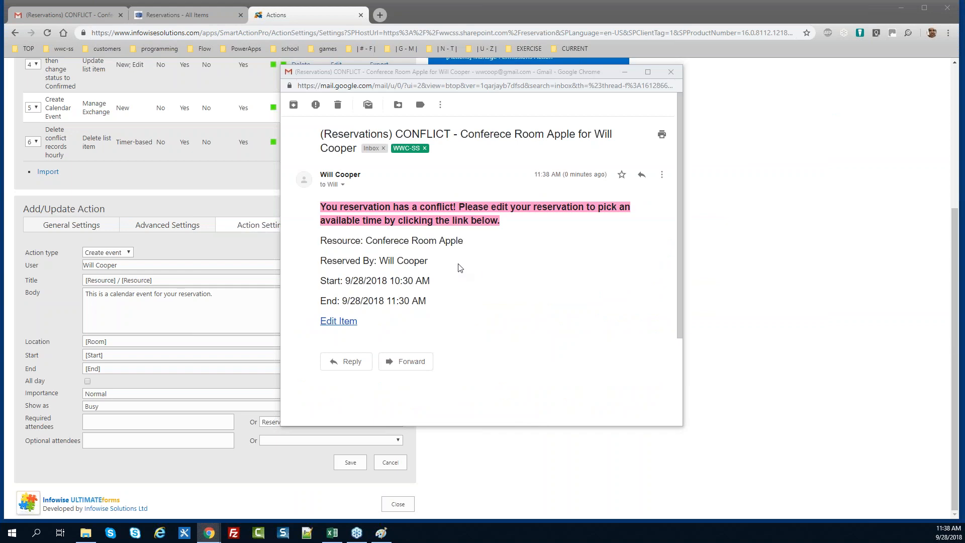
# Close the Gmail conflict e-mail and switch back to the Reservations - All Items tab
pyautogui.click(671, 71)
pyautogui.click(181, 15)
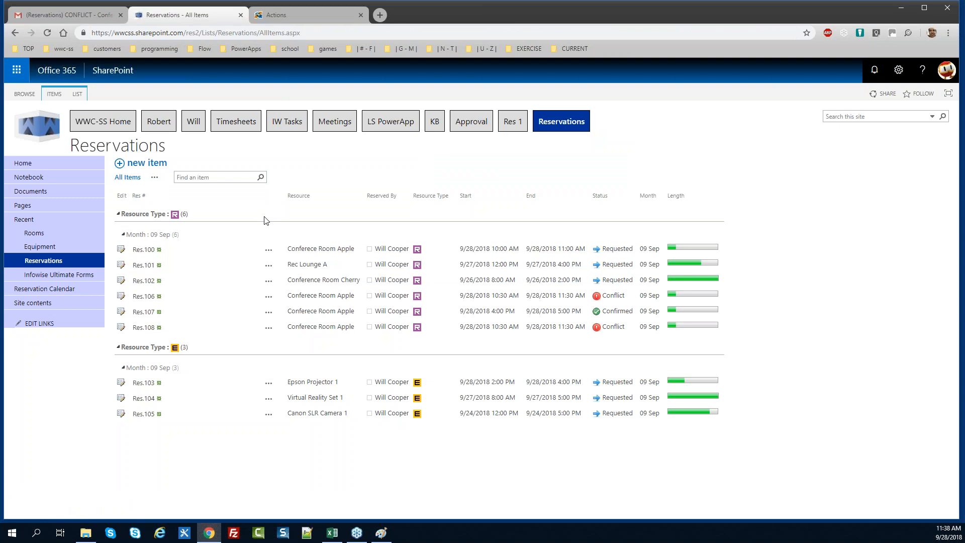
# Start a new reservation for the Equipment resource Media Cart A
pyautogui.click(145, 169)
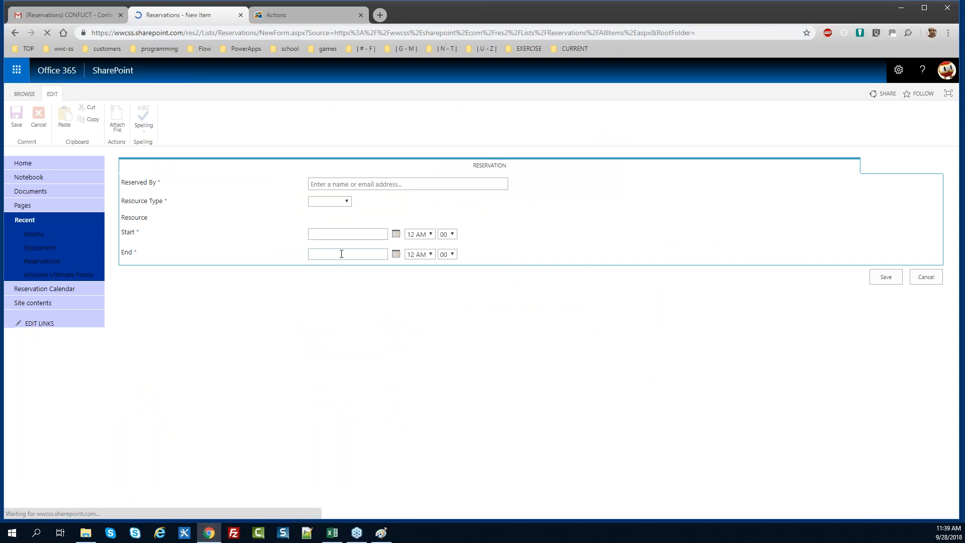
pyautogui.click(334, 204)
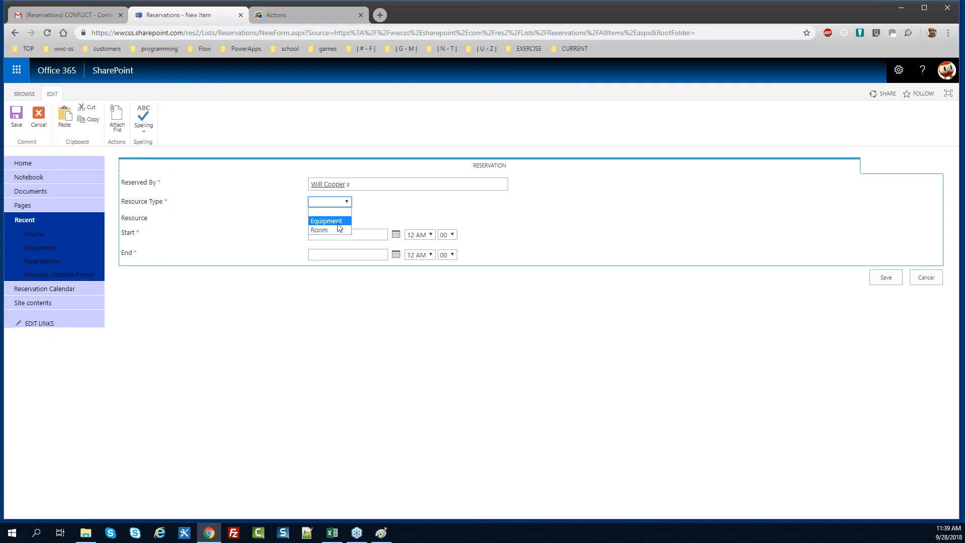
pyautogui.click(337, 220)
pyautogui.click(337, 219)
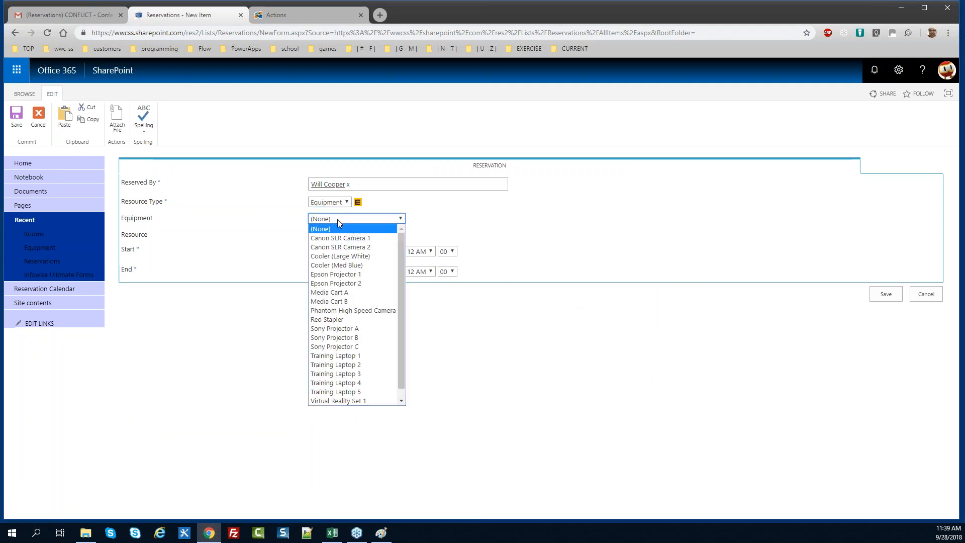
pyautogui.click(346, 292)
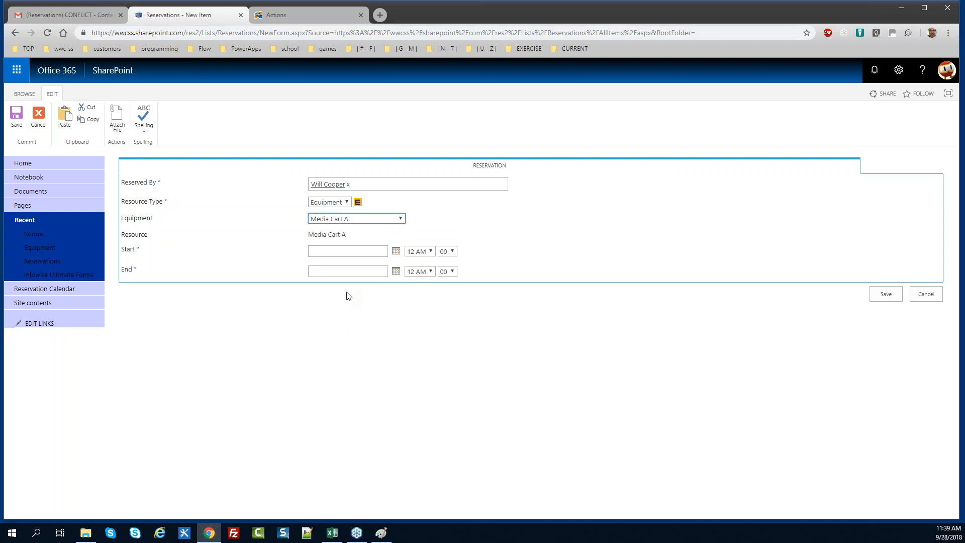
# Set the reservation start to 9/25/2018 at 2 PM
pyautogui.click(396, 251)
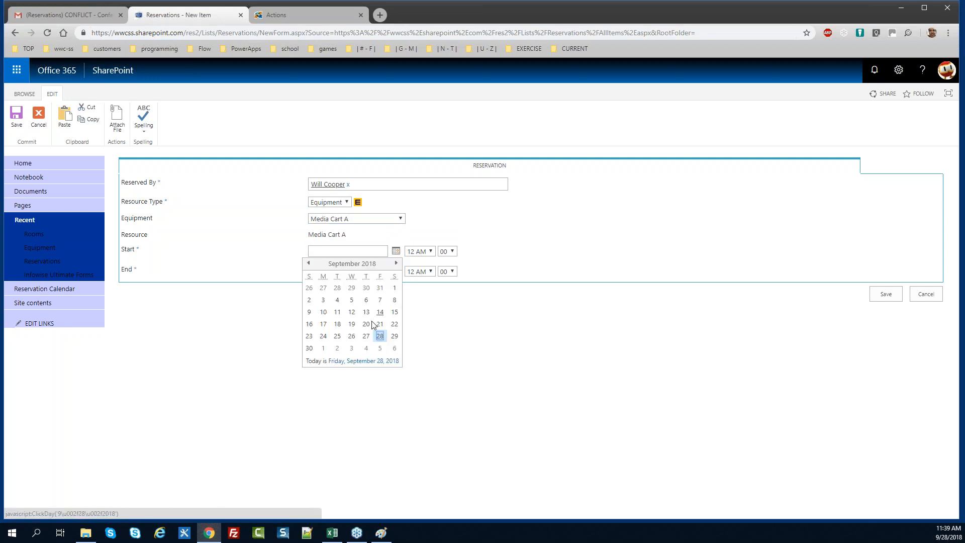
pyautogui.click(336, 336)
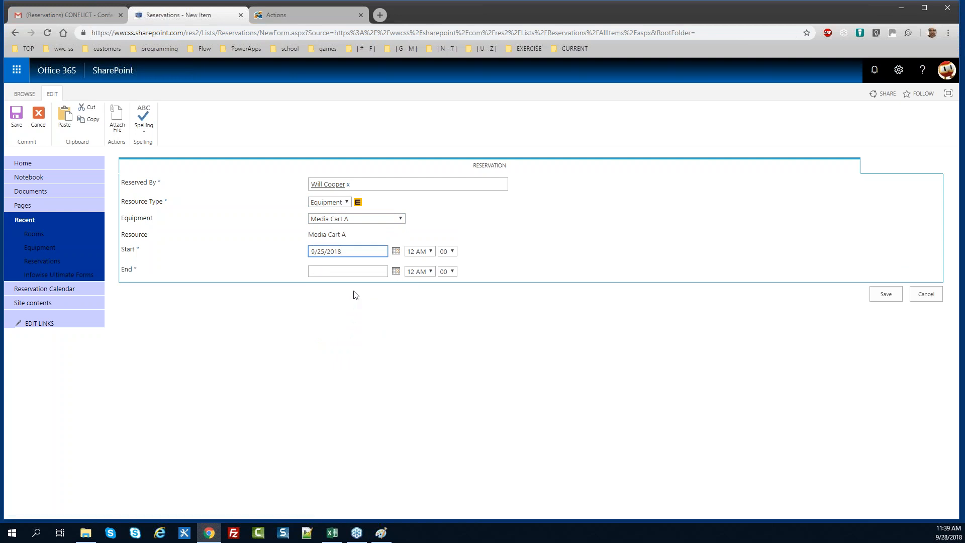
pyautogui.click(430, 251)
pyautogui.moveTo(433, 286); pyautogui.dragTo(432, 324)
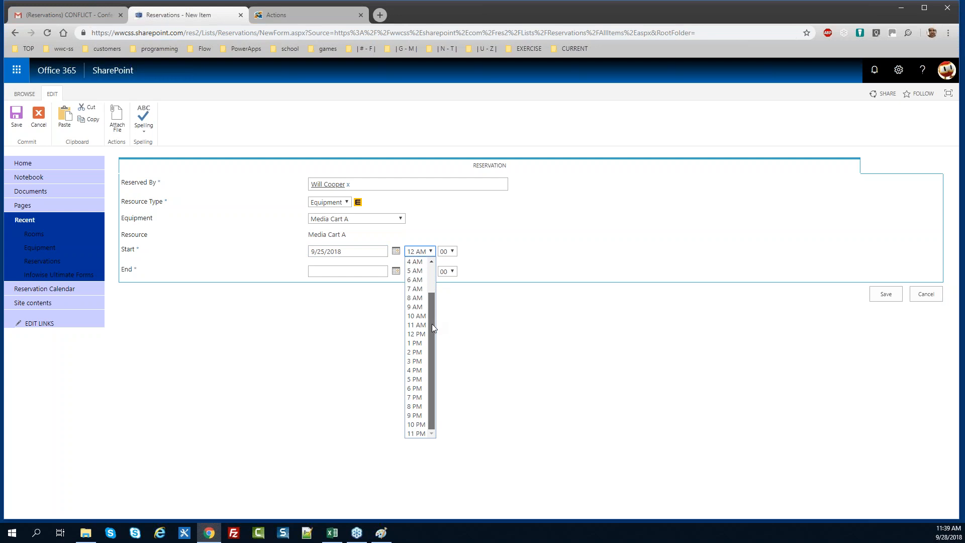
pyautogui.click(422, 352)
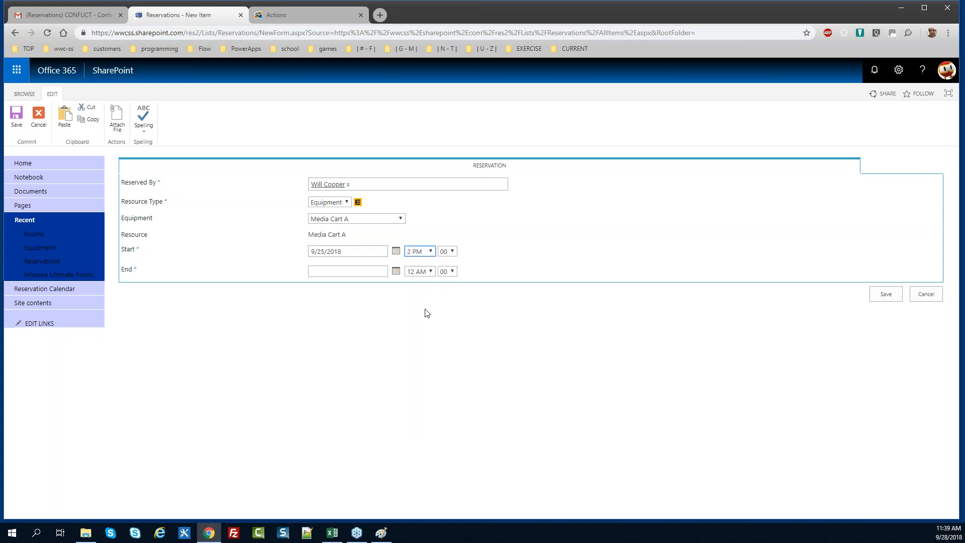
# Copy the start date into End, set the end hour to 5 PM, and save
pyautogui.tripleClick(348, 256)
pyautogui.hotkey('ctrl', 'c')
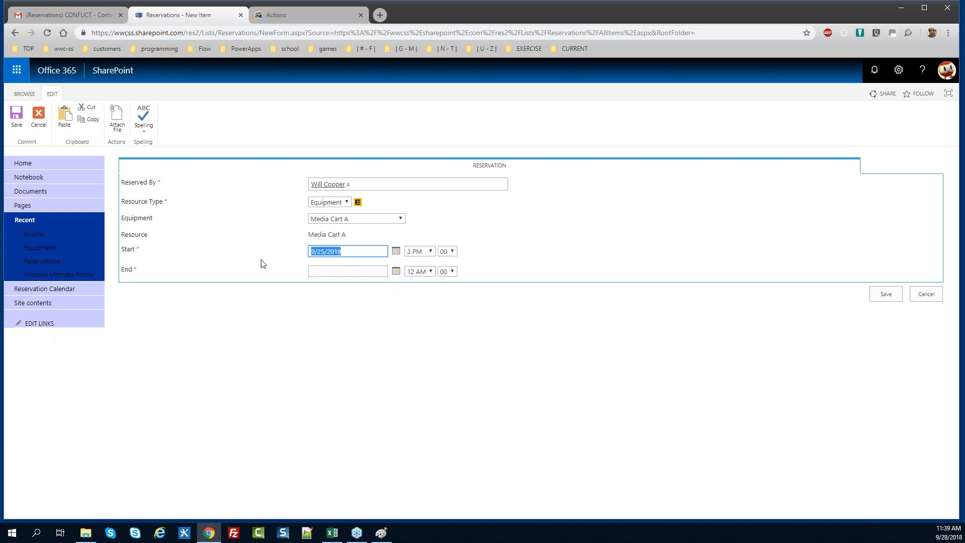
pyautogui.click(321, 276)
pyautogui.hotkey('ctrl', 'v')
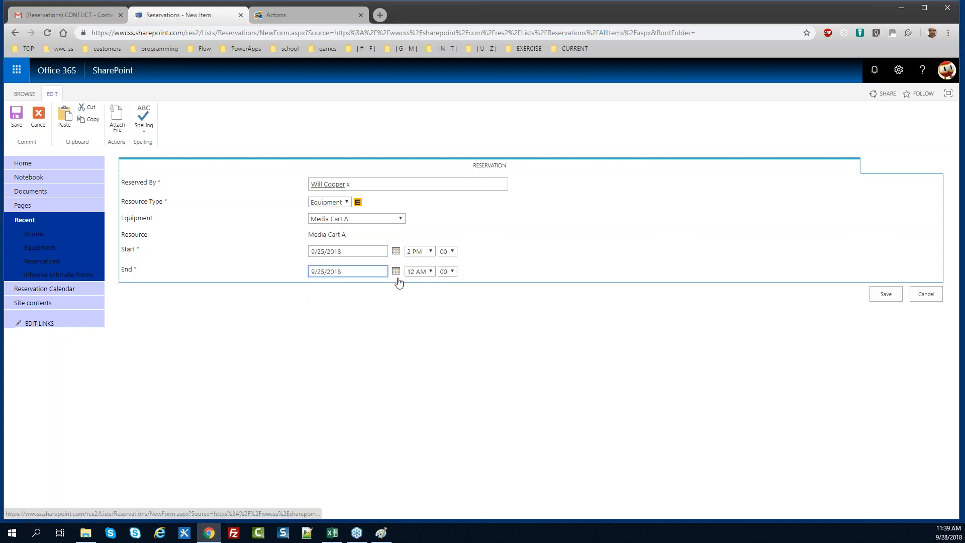
pyautogui.click(424, 272)
pyautogui.moveTo(430, 339); pyautogui.dragTo(430, 375)
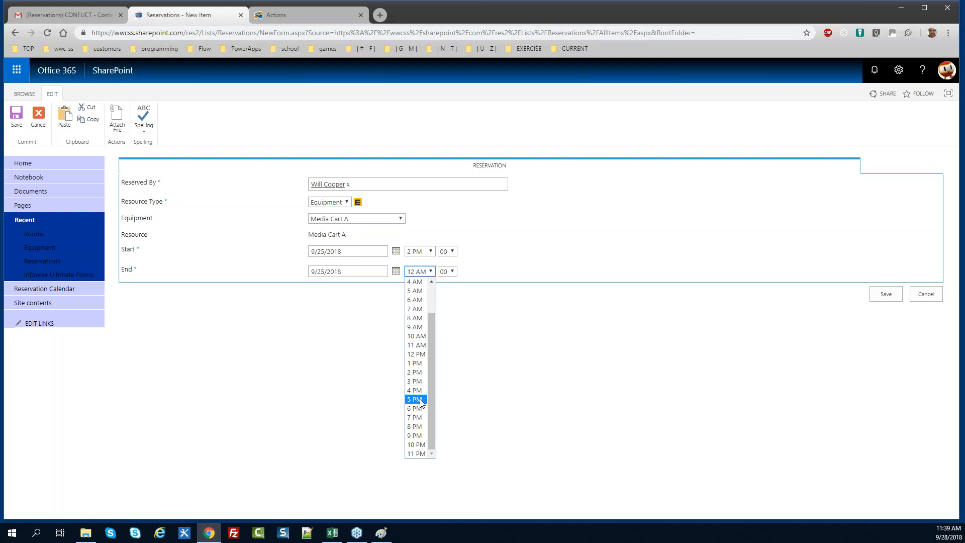
pyautogui.click(421, 399)
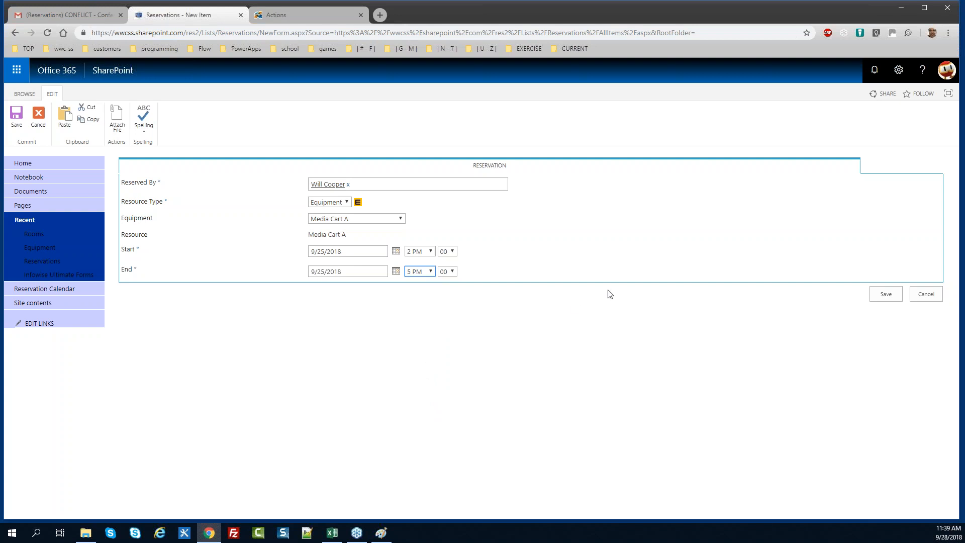
pyautogui.click(880, 296)
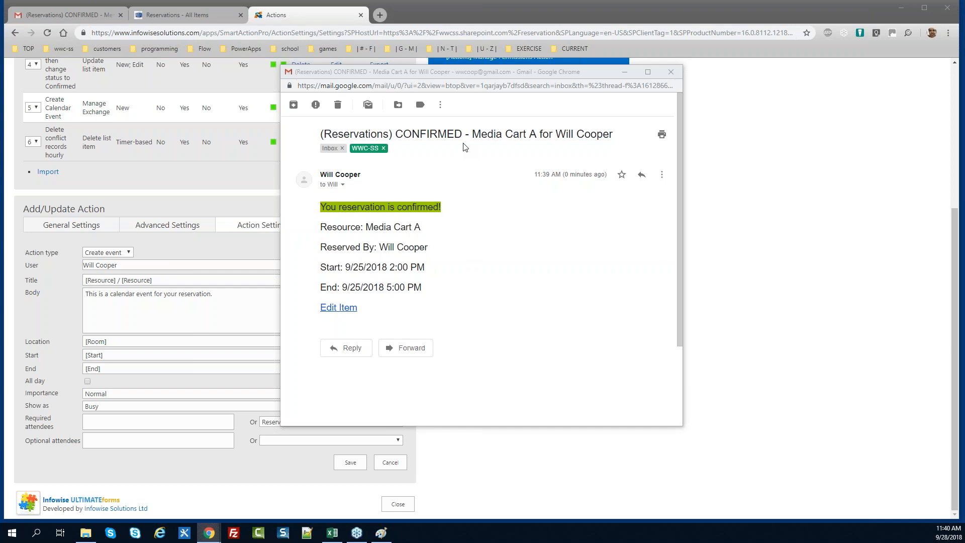
# Close the Media Cart A confirmation e-mail and the Infowise Actions page
pyautogui.click(671, 73)
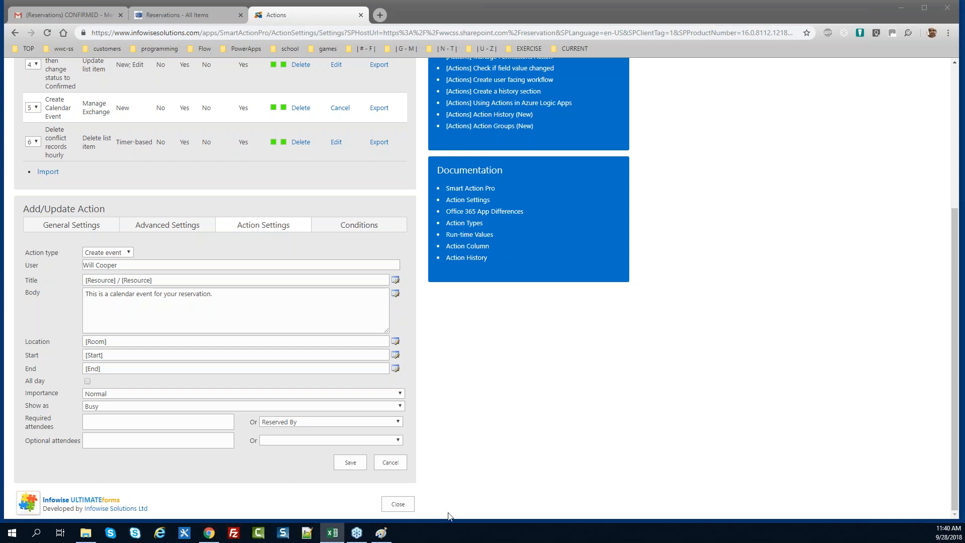
pyautogui.click(397, 505)
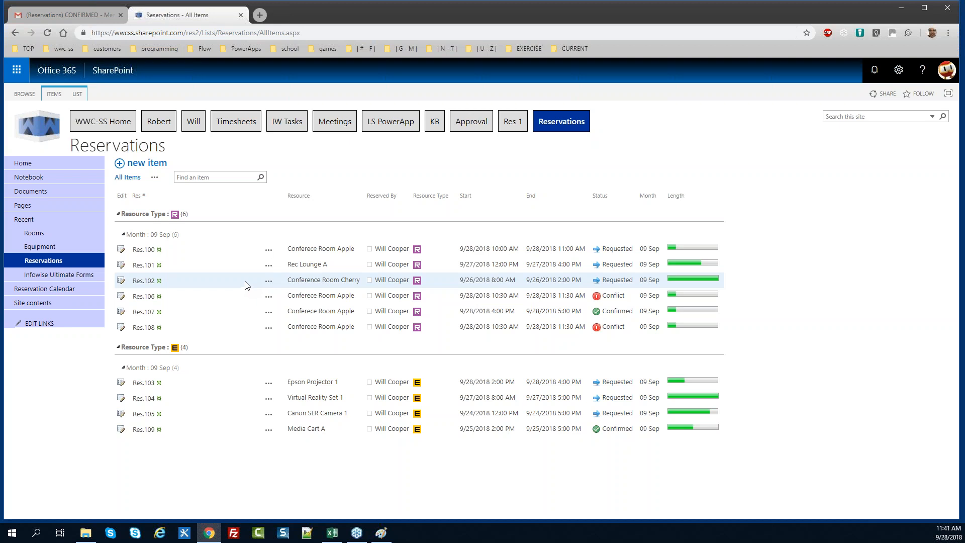
# Open the Reservations list settings from the LIST ribbon
pyautogui.click(79, 94)
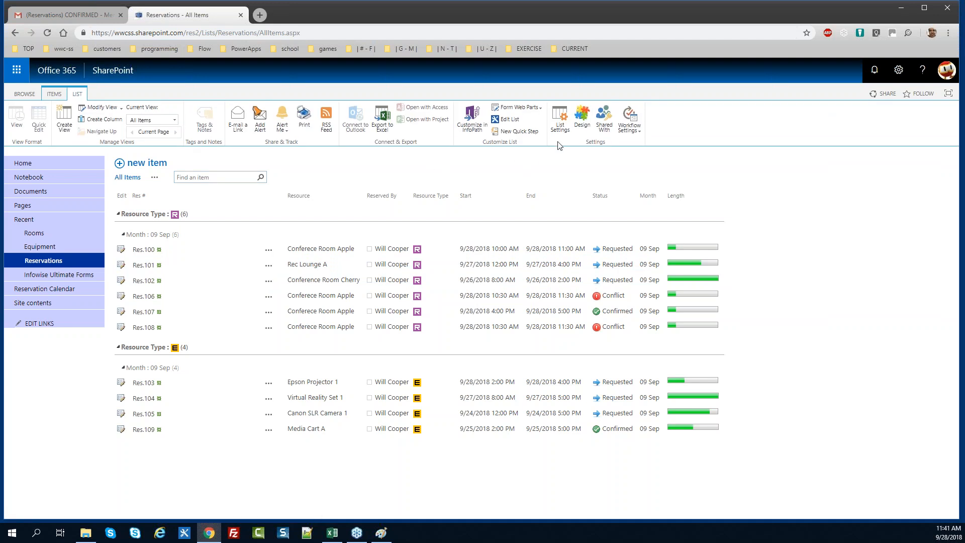
pyautogui.click(562, 130)
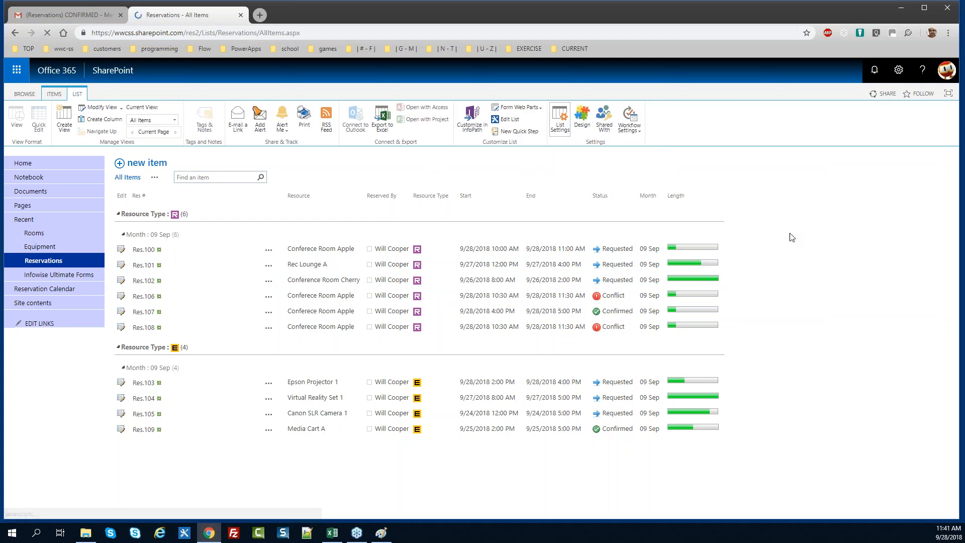
pyautogui.moveTo(956, 216); pyautogui.dragTo(962, 406)
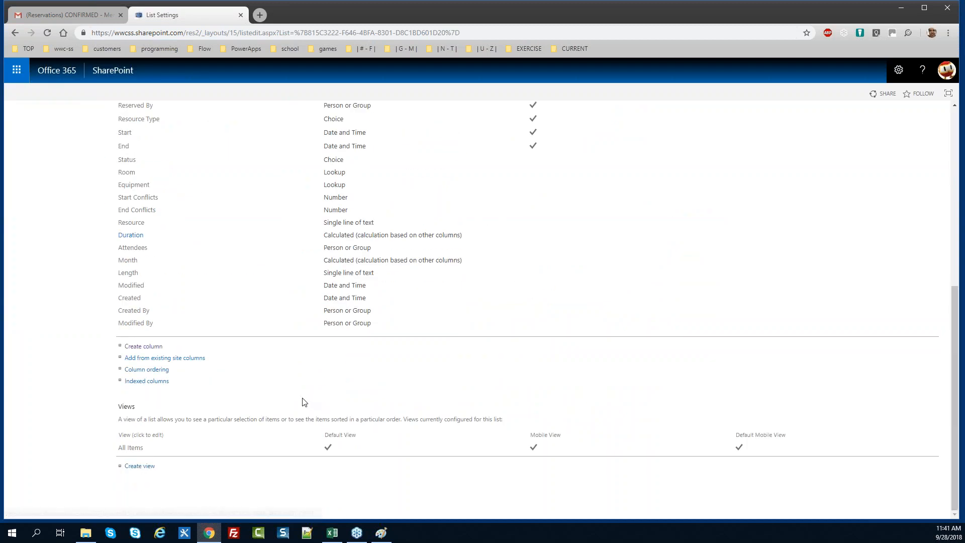
# Create a Yes/No column 'Email Update' defaulting to No, excluded from the default view
pyautogui.click(144, 346)
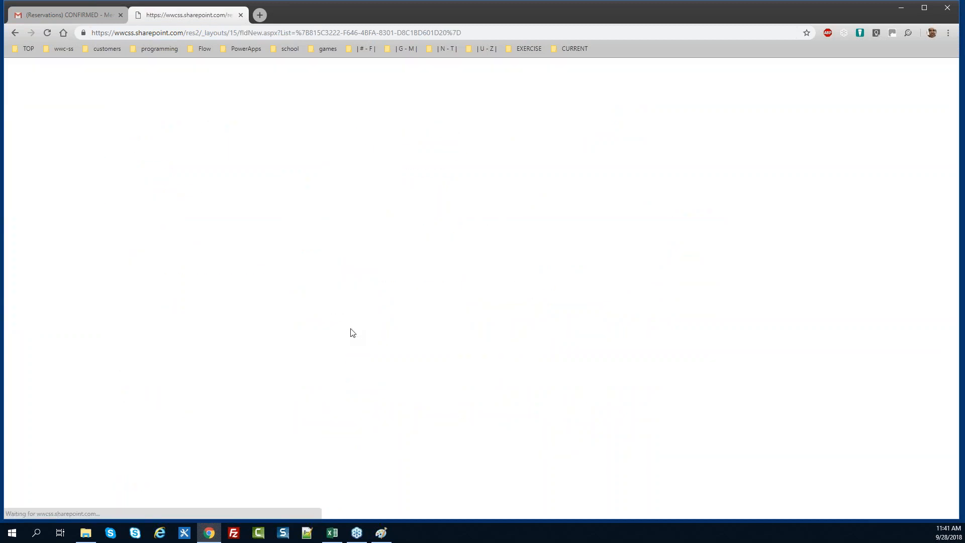
pyautogui.write('Email')
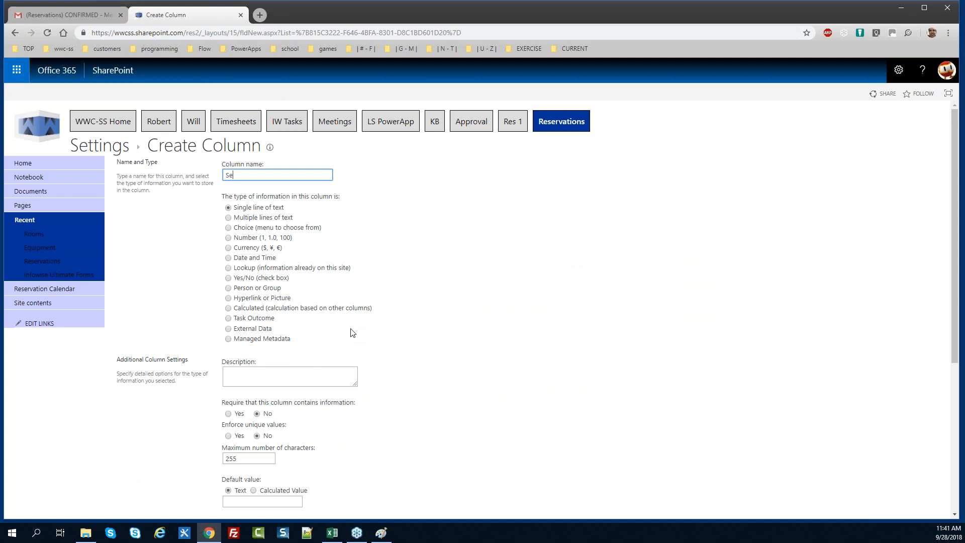
pyautogui.write(' Update')
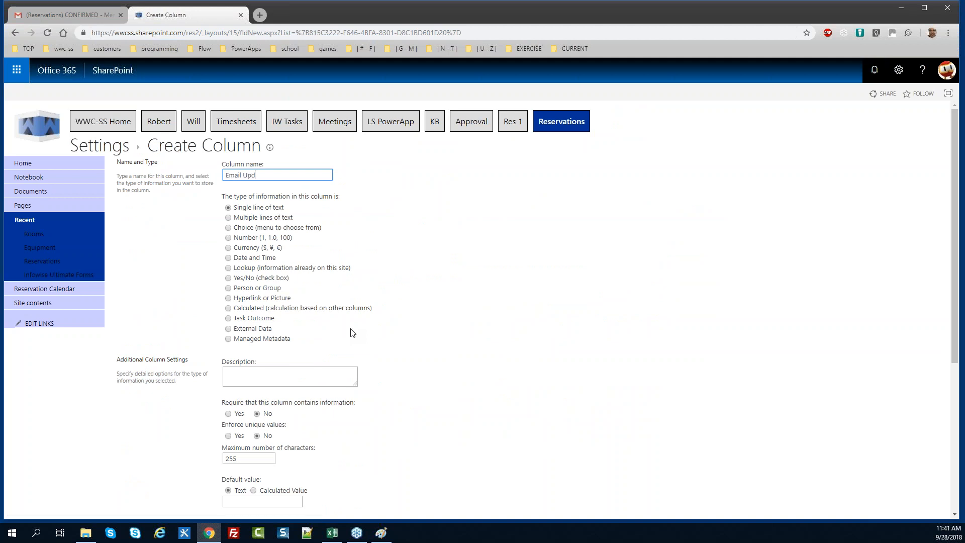
pyautogui.click(254, 280)
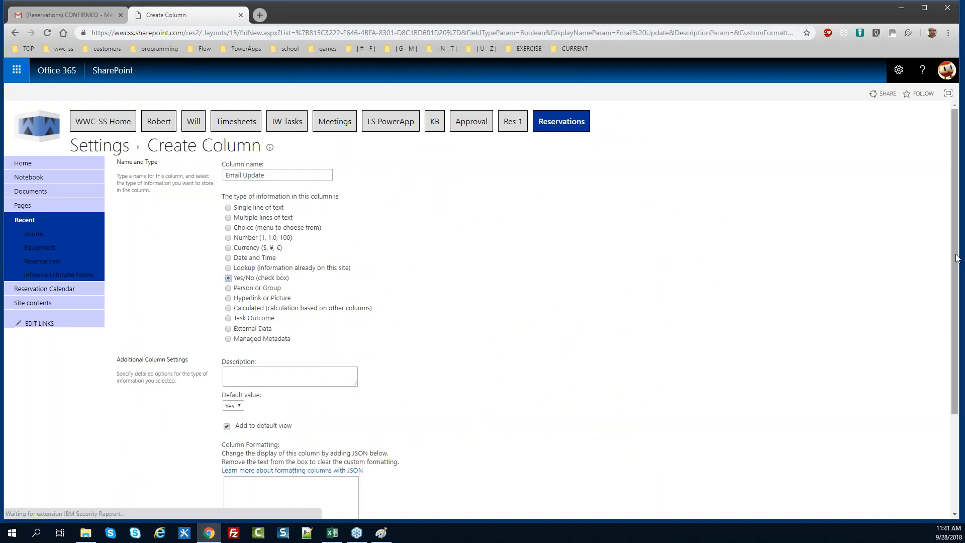
pyautogui.scroll(-3, 430, 344)
pyautogui.click(236, 274)
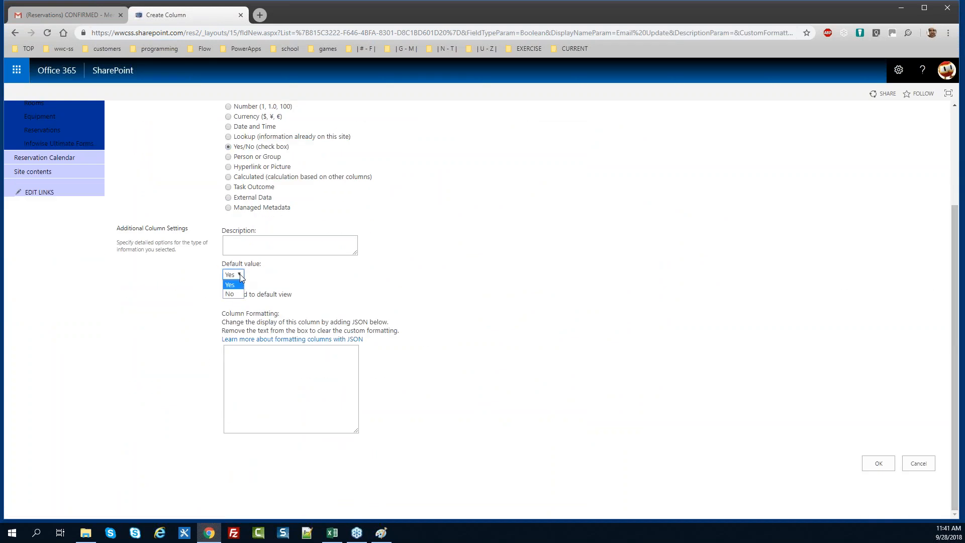
pyautogui.click(240, 292)
pyautogui.click(227, 295)
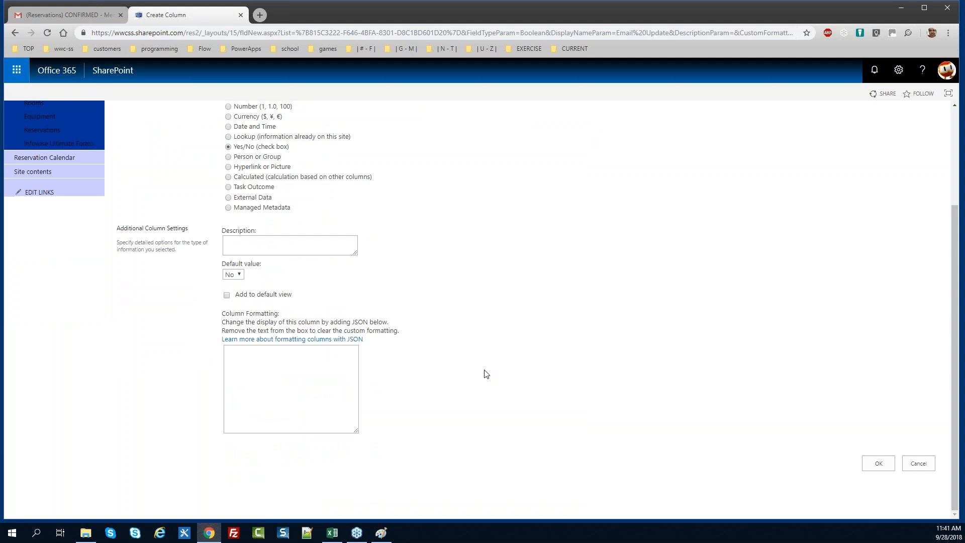
pyautogui.click(880, 461)
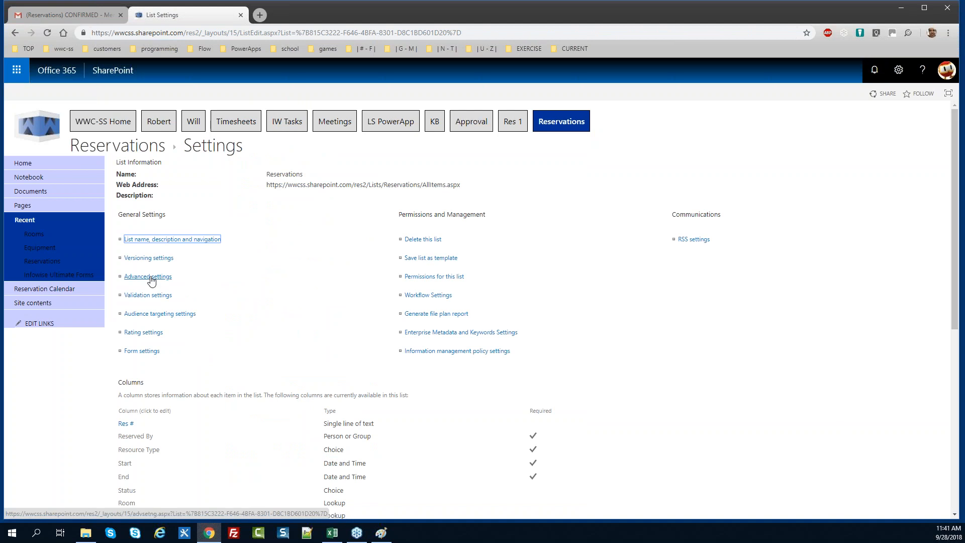
pyautogui.click(30, 261)
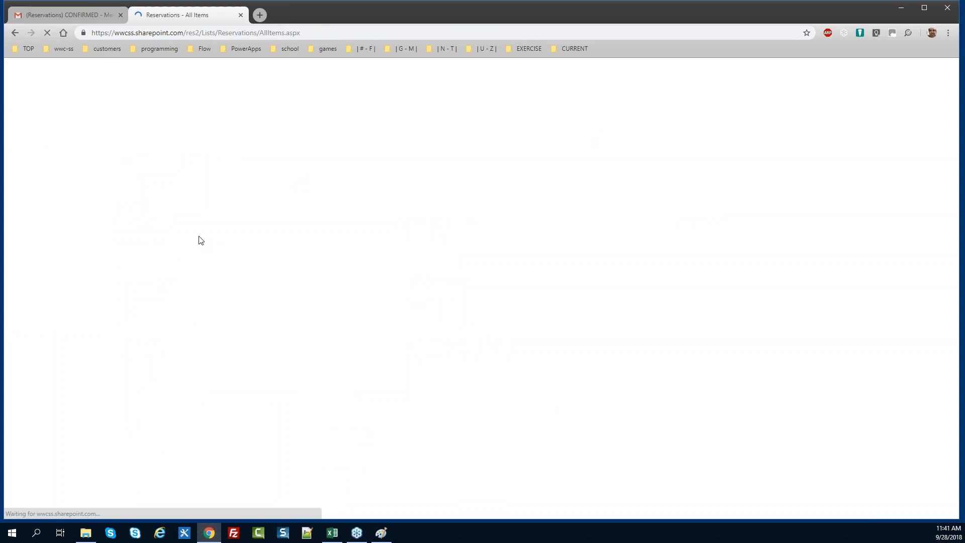
# In Tabs and tab permissions, add Email Update to the Reservation tab's columns and save
pyautogui.click(78, 94)
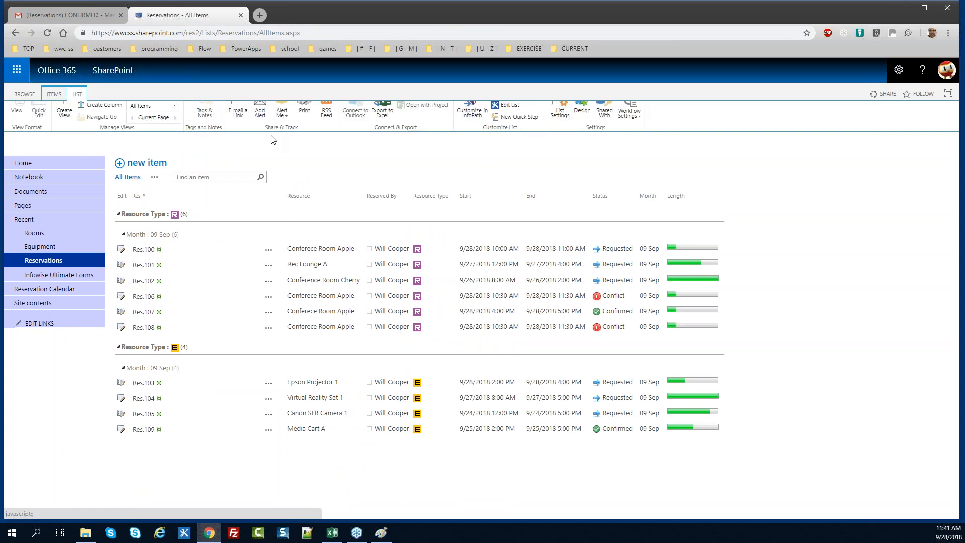
pyautogui.click(583, 116)
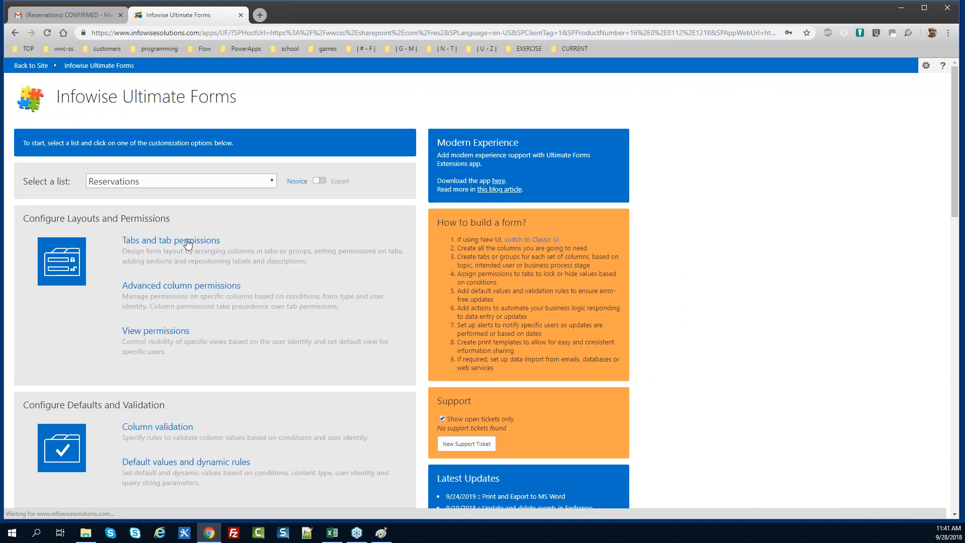
pyautogui.click(359, 257)
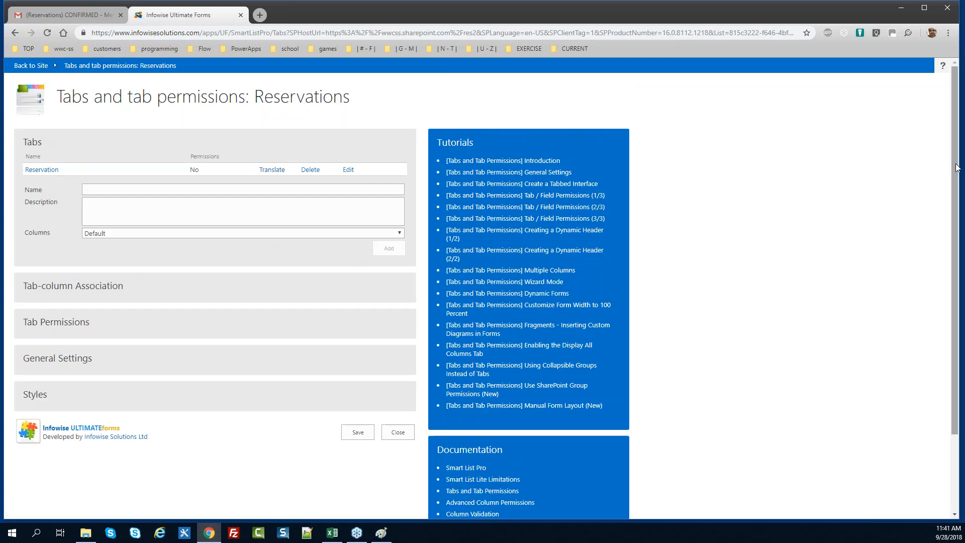
pyautogui.scroll(-2, 953, 247)
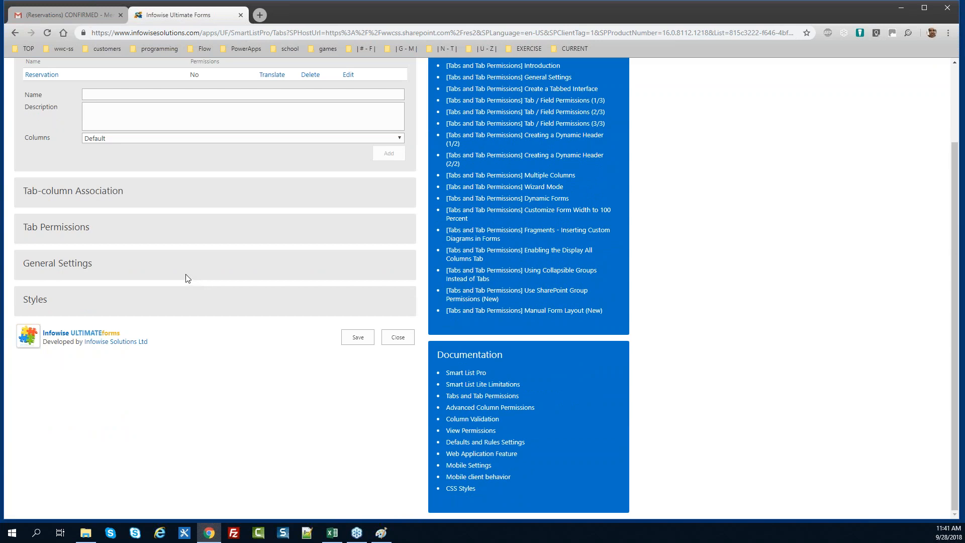
pyautogui.click(80, 191)
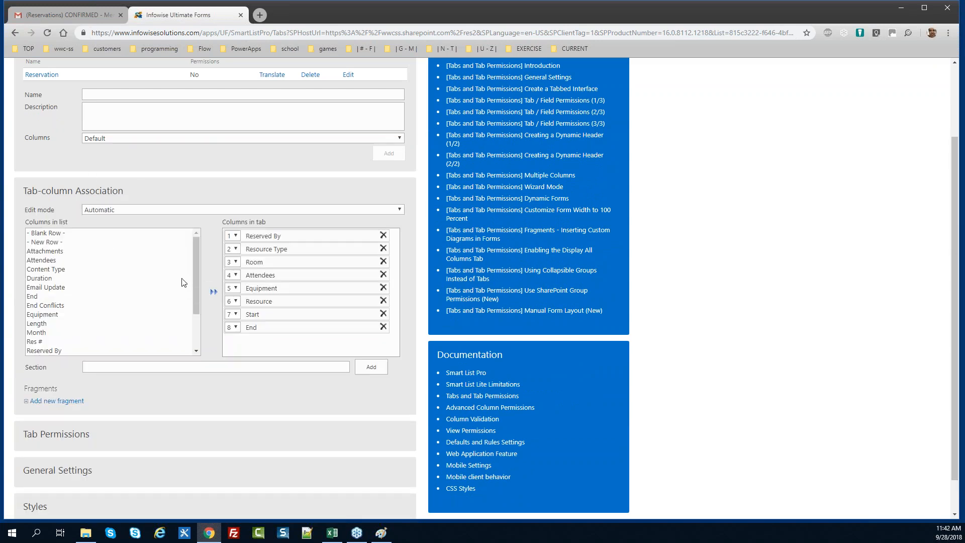
pyautogui.moveTo(197, 284); pyautogui.dragTo(194, 327)
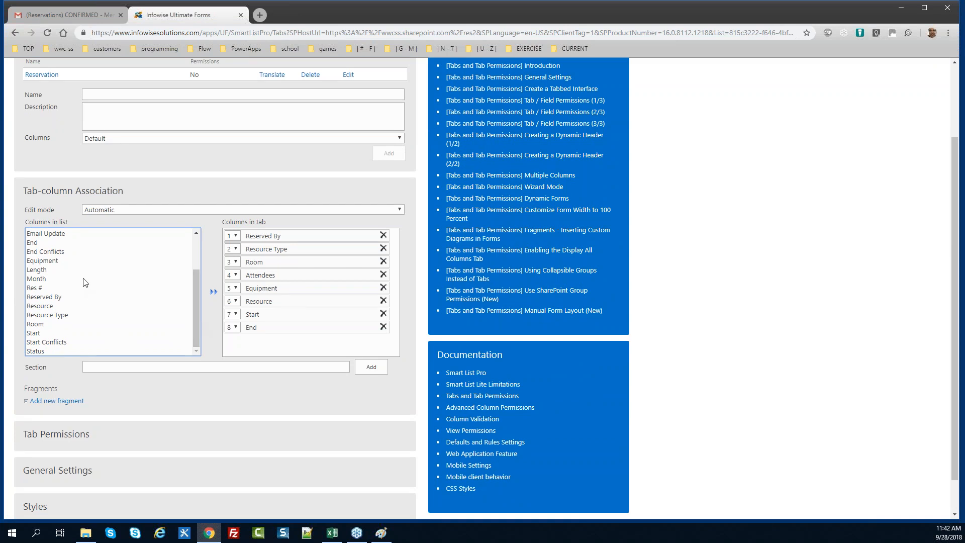
pyautogui.doubleClick(57, 234)
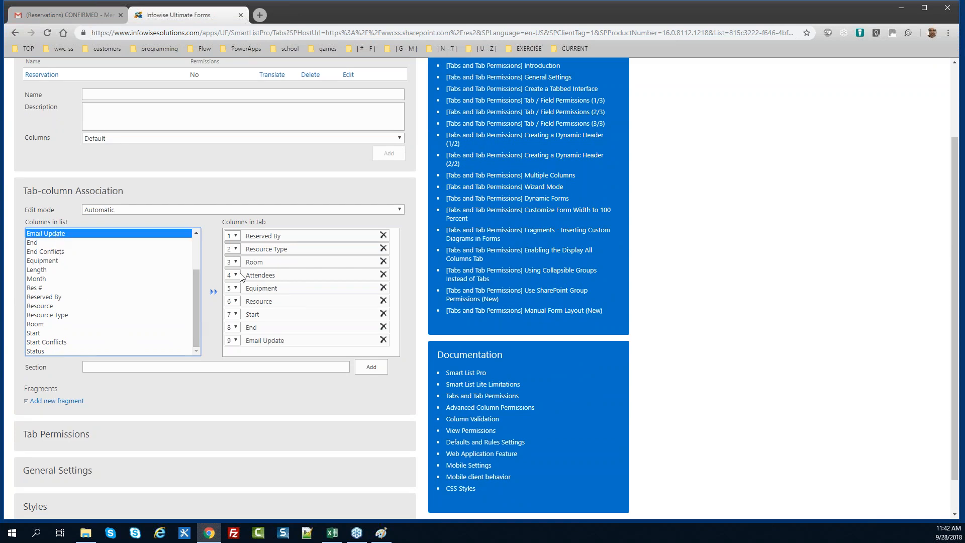
pyautogui.scroll(-1, 956, 289)
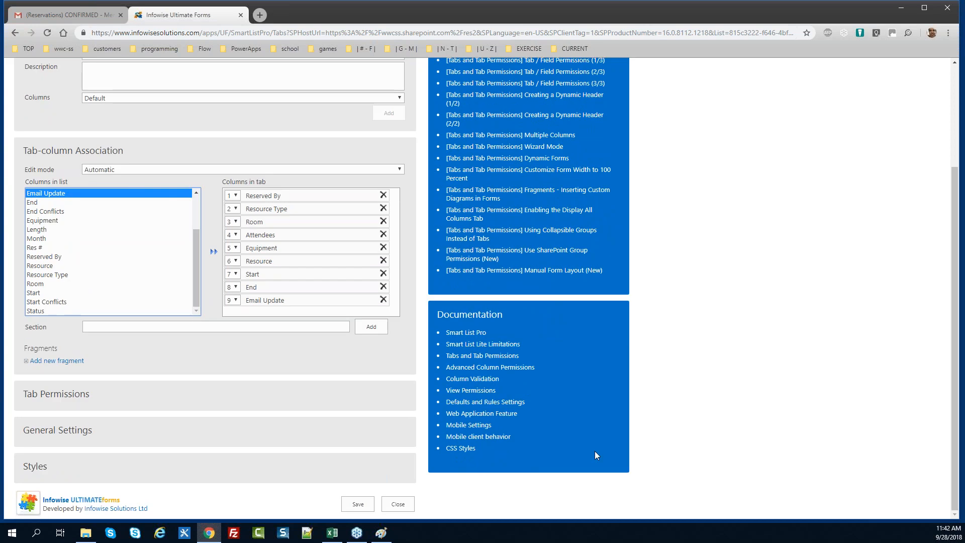
pyautogui.click(359, 504)
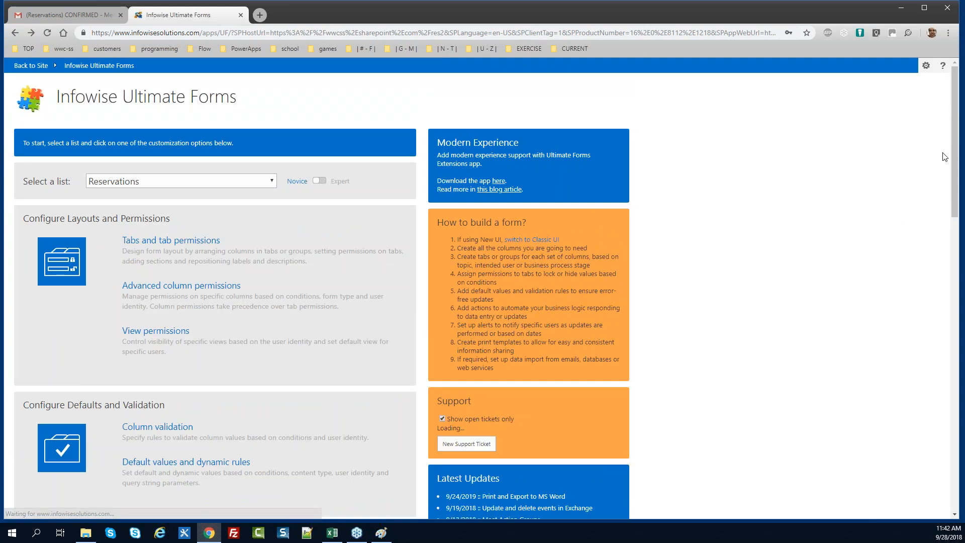
# Add an advanced column permission hiding Email Update on new items only
pyautogui.click(192, 290)
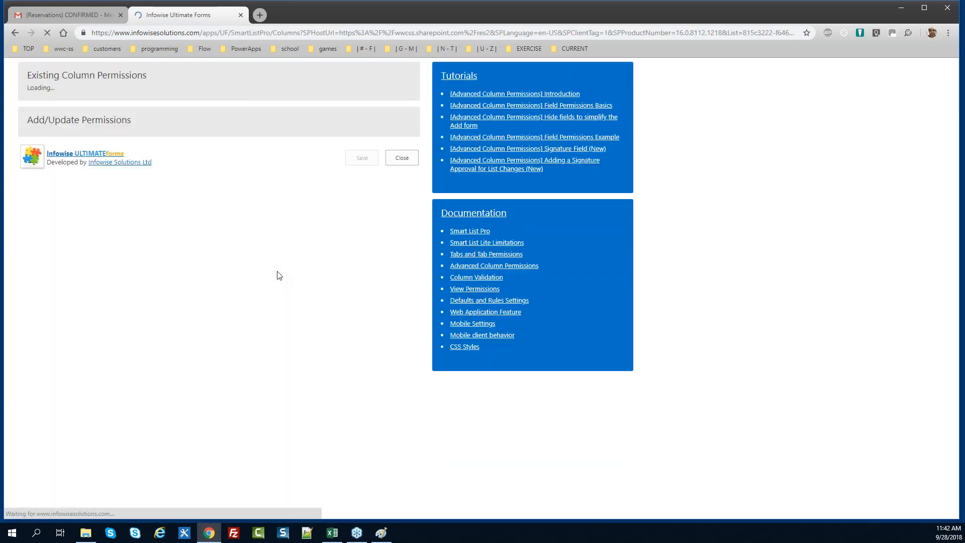
pyautogui.click(90, 326)
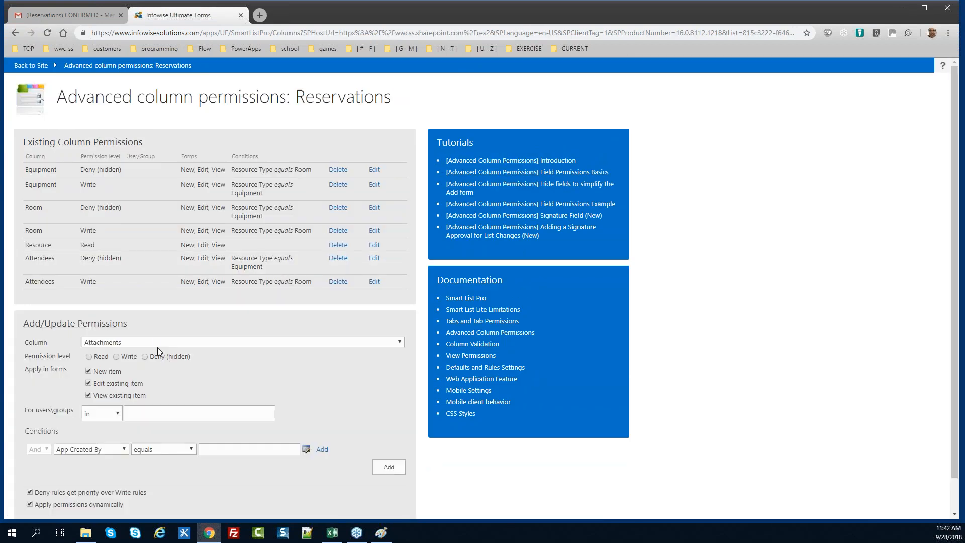
pyautogui.click(140, 345)
pyautogui.press('e')
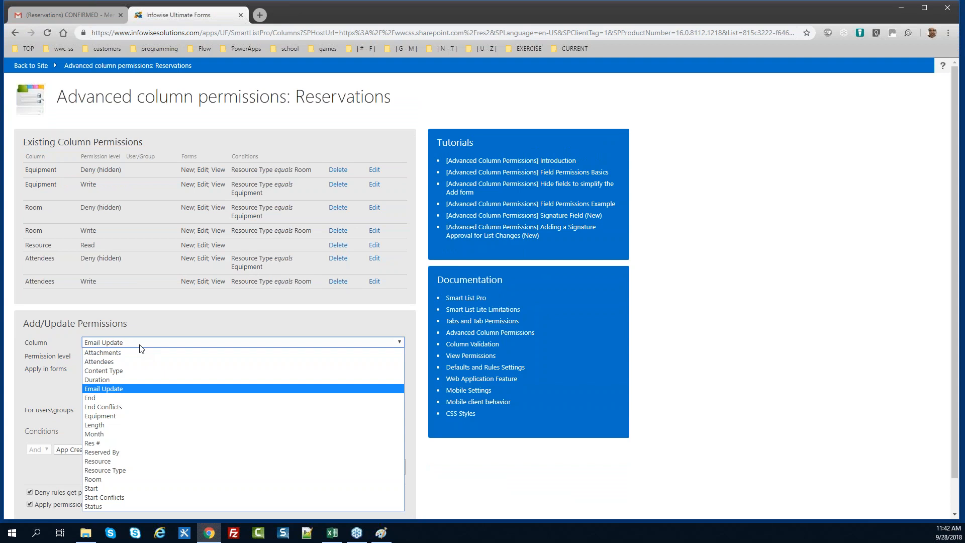
pyautogui.press('Return')
pyautogui.click(146, 357)
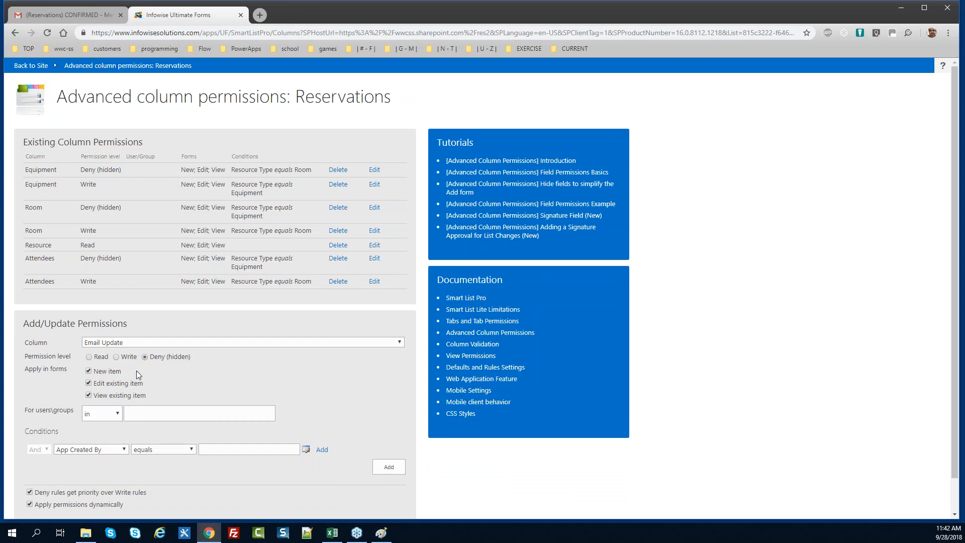
pyautogui.click(97, 384)
pyautogui.click(100, 396)
pyautogui.click(388, 467)
# Add a Write permission for Email Update on edit and view, then save the rules
pyautogui.click(117, 369)
pyautogui.click(88, 384)
pyautogui.click(88, 397)
pyautogui.click(89, 408)
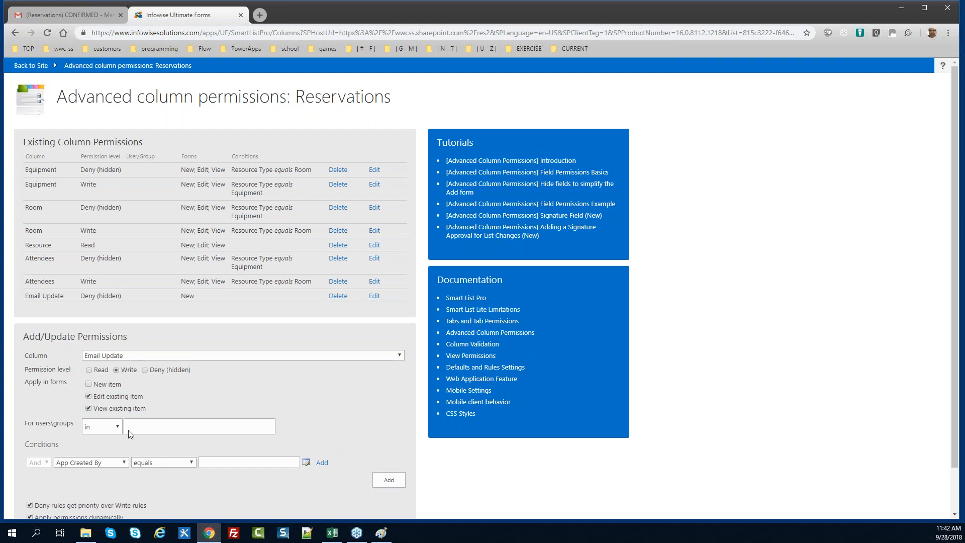
pyautogui.click(391, 479)
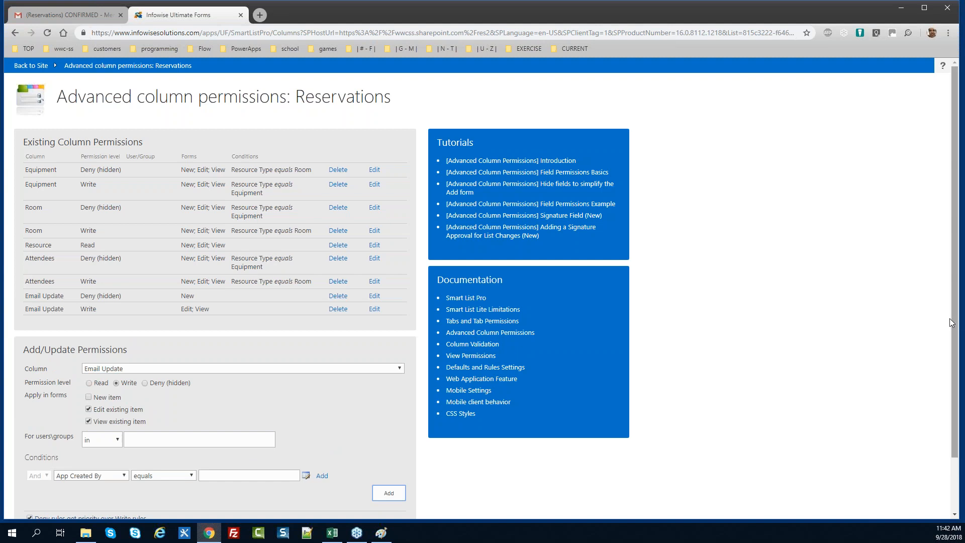
pyautogui.scroll(-2, 724, 456)
pyautogui.click(360, 504)
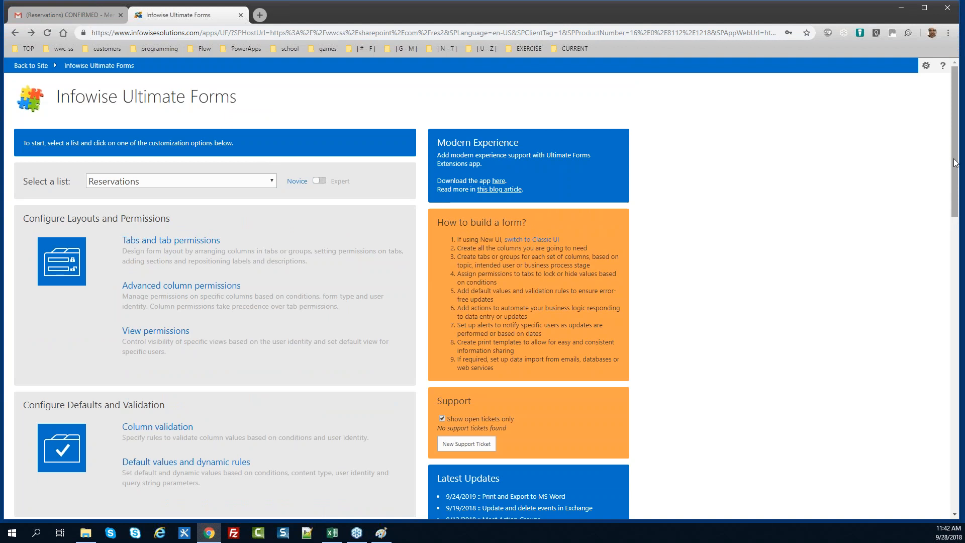
# Create an action named 'Clear Send Email' with matching description, not running on new items
pyautogui.moveTo(954, 162); pyautogui.dragTo(956, 273)
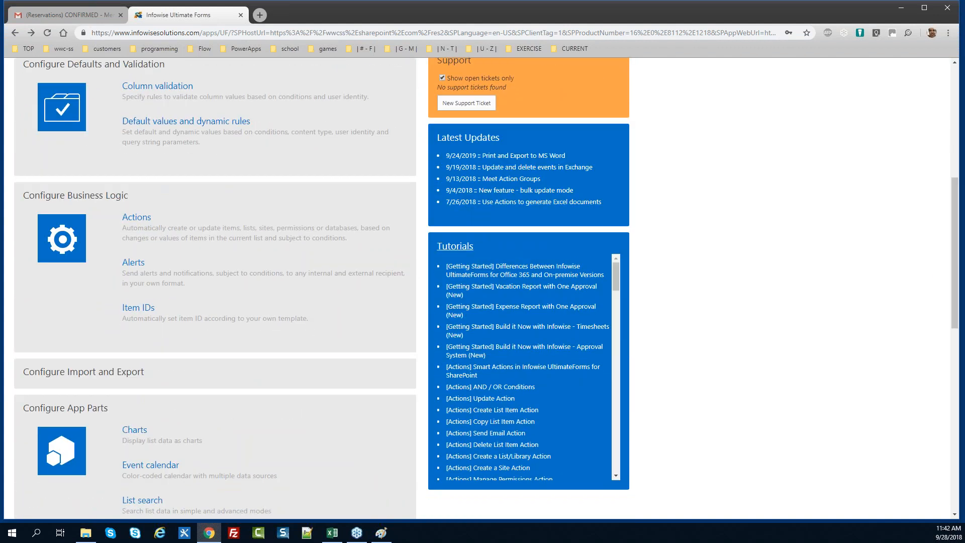
pyautogui.click(140, 220)
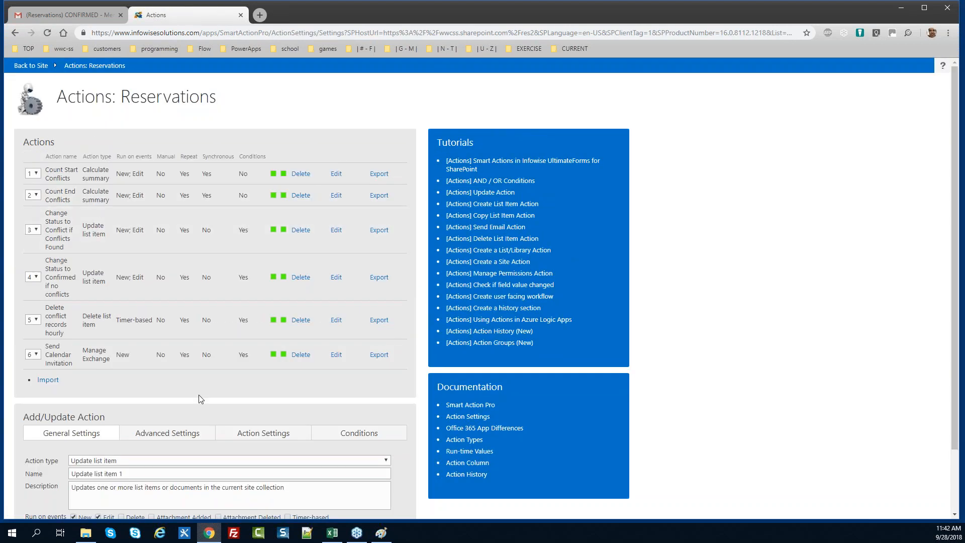
pyautogui.scroll(-2, 949, 276)
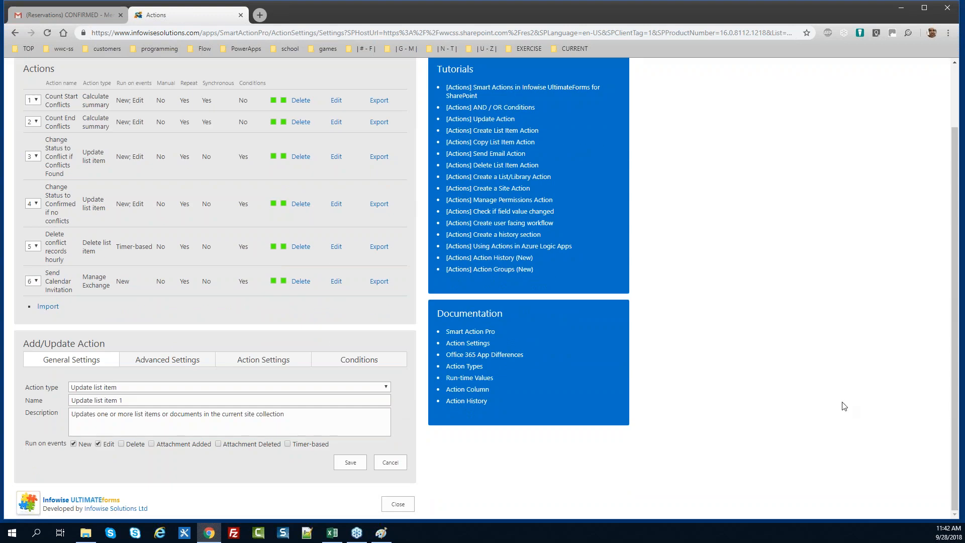
pyautogui.click(153, 401)
pyautogui.hotkey('ctrl', 'a')
pyautogui.write('Clear Send Email')
pyautogui.hotkey('ctrl', 'a')
pyautogui.hotkey('ctrl', 'c')
pyautogui.press('Tab')
pyautogui.hotkey('ctrl', 'a')
pyautogui.hotkey('ctrl', 'v')
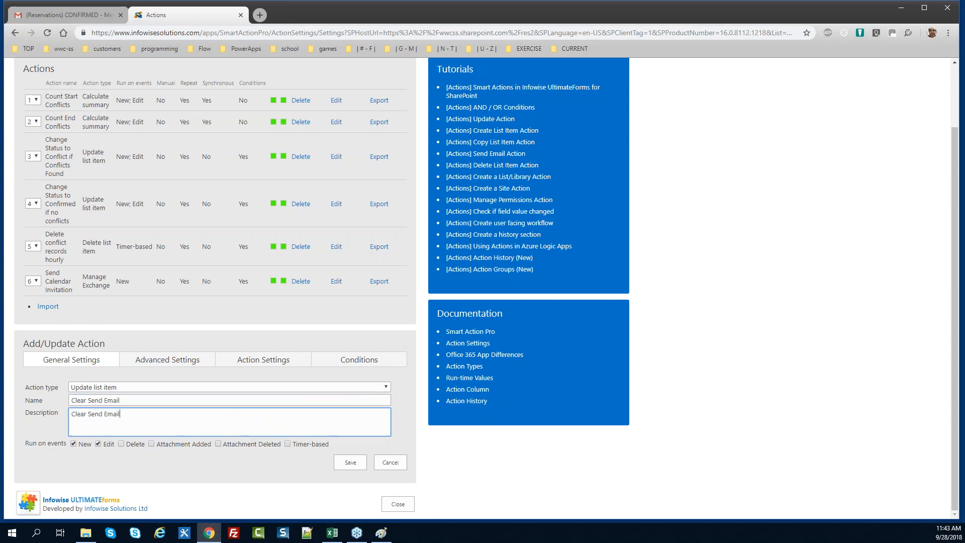
pyautogui.click(74, 443)
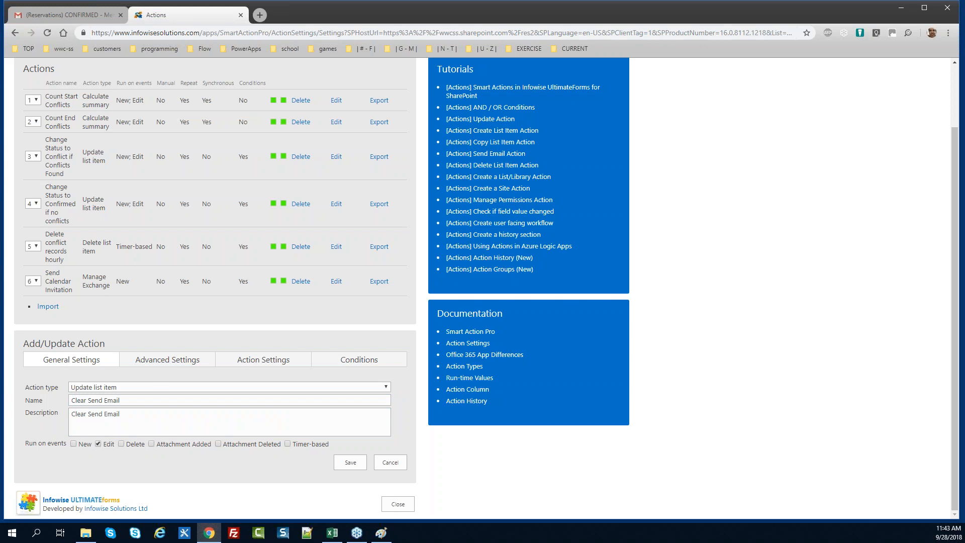
# Make the action set Email Update to No
pyautogui.click(166, 359)
pyautogui.click(247, 365)
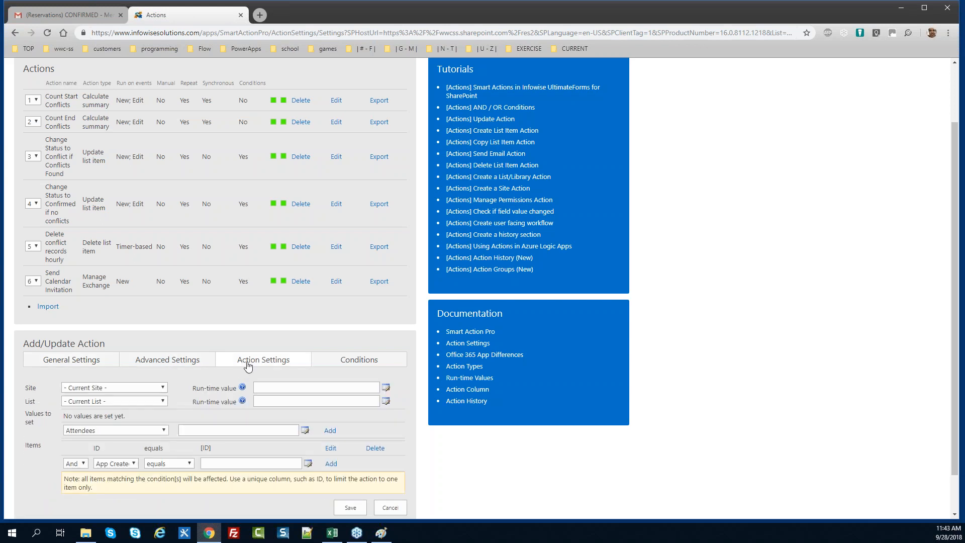
pyautogui.click(127, 430)
pyautogui.press('s')
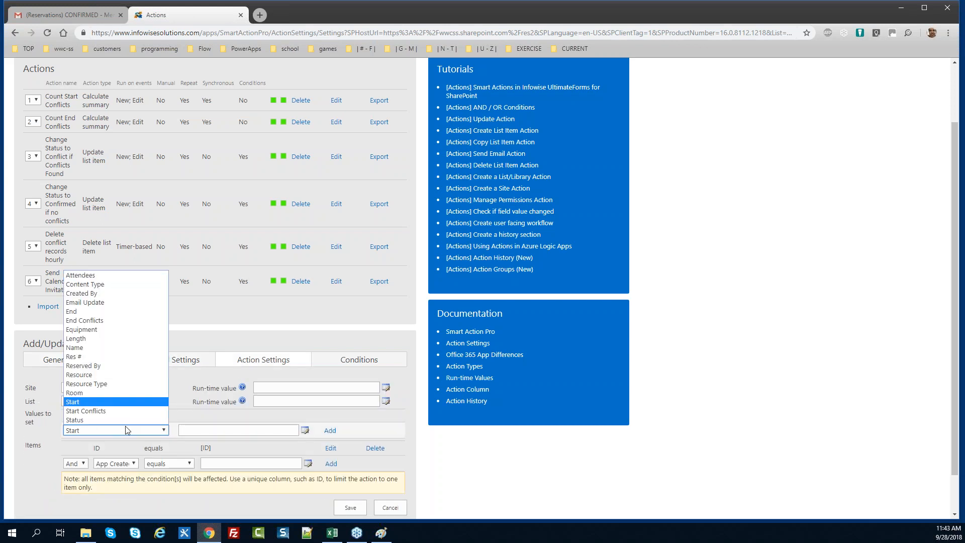
pyautogui.press('e')
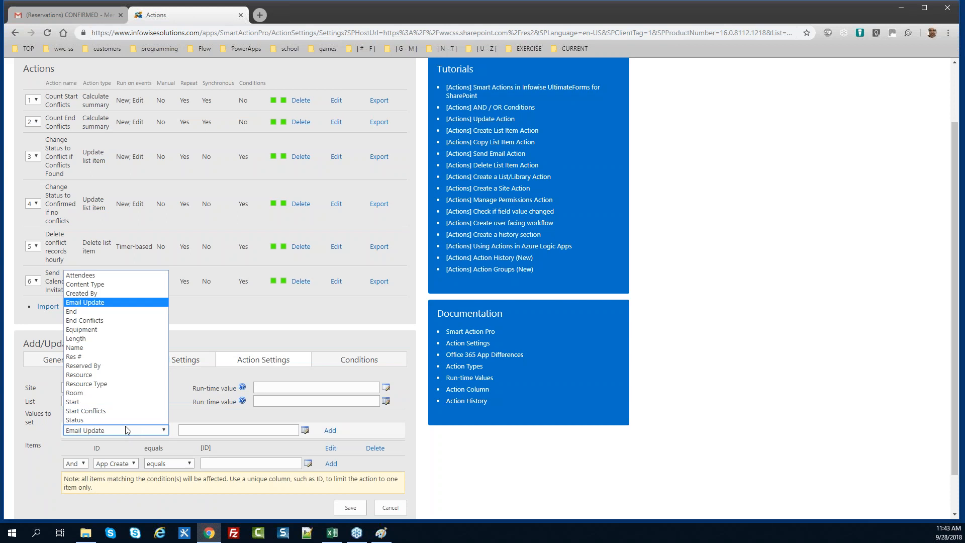
pyautogui.press('Tab')
pyautogui.write('No')
pyautogui.press('Tab')
pyautogui.press('Return')
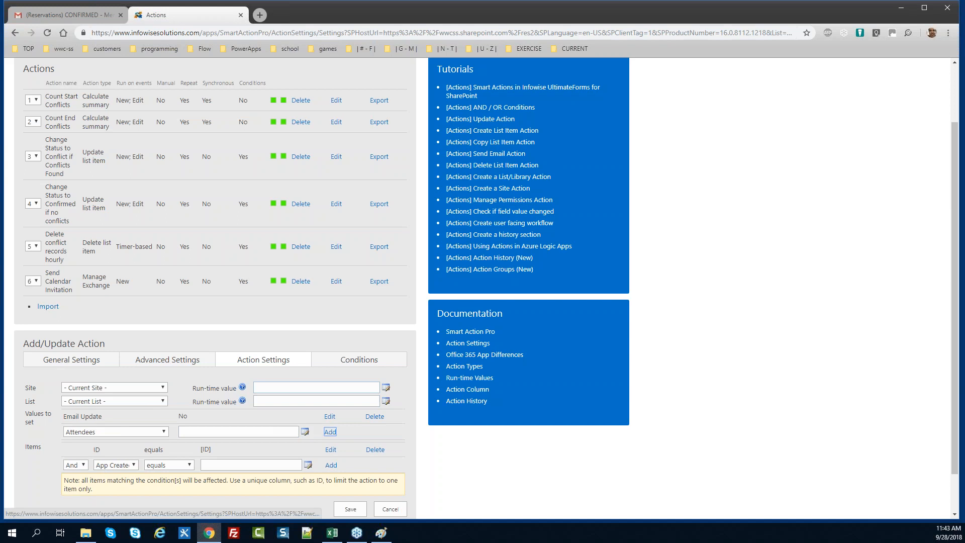
# Add the condition Email Update equals Yes to the action
pyautogui.click(342, 360)
pyautogui.click(86, 444)
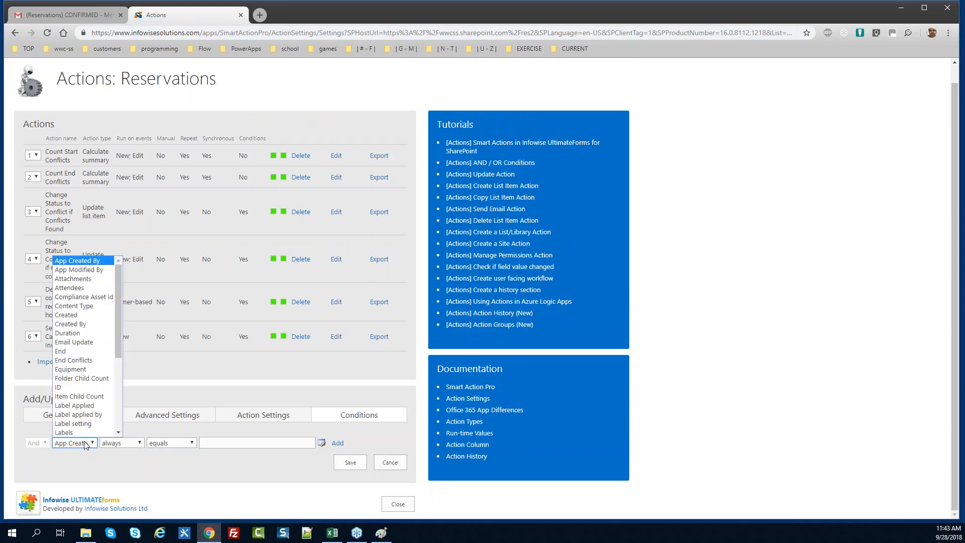
pyautogui.press('e')
pyautogui.press('Return')
pyautogui.press('Tab')
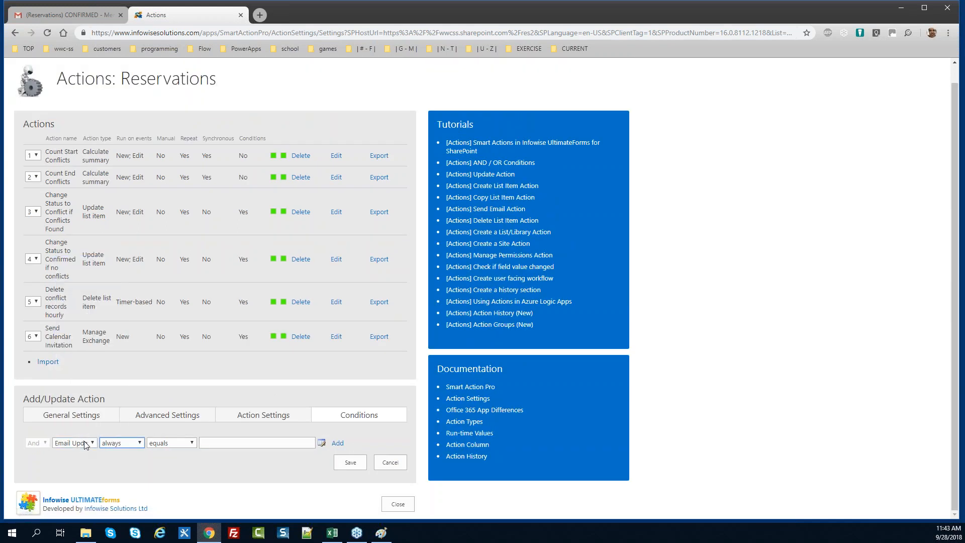
pyautogui.press('Tab')
pyautogui.press('Tab')
pyautogui.write('Yes')
pyautogui.press('Tab')
pyautogui.press('Tab')
pyautogui.press('Return')
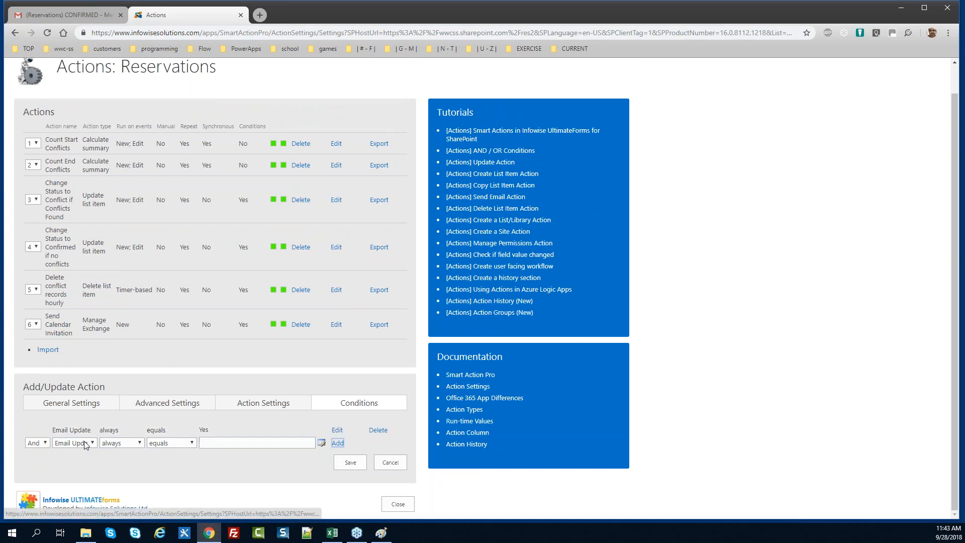
# Rename the action to 'Clear Send Email LAST', update its description, save, and close Actions
pyautogui.click(63, 403)
pyautogui.click(140, 400)
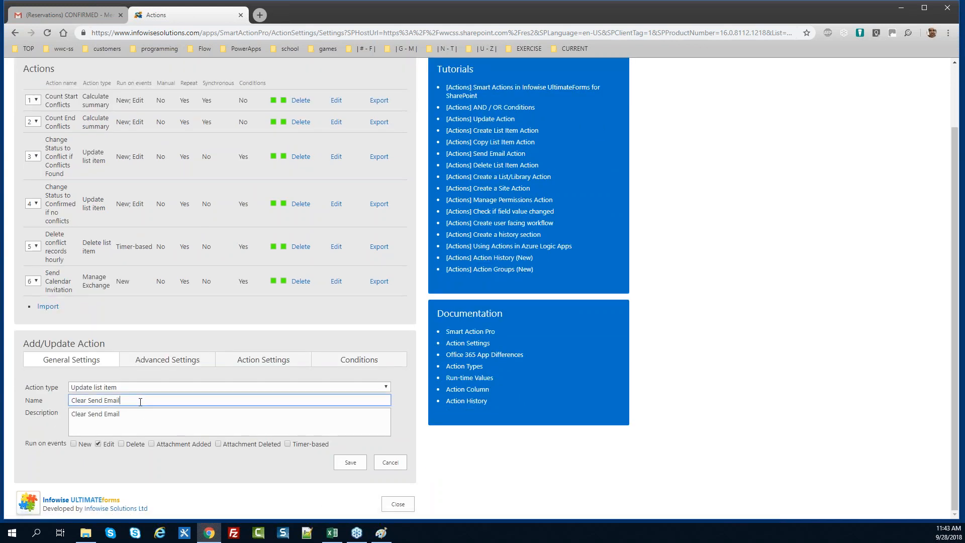
pyautogui.write('LAST')
pyautogui.hotkey('ctrl', 'a')
pyautogui.hotkey('ctrl', 'c')
pyautogui.click(169, 434)
pyautogui.hotkey('ctrl', 'v')
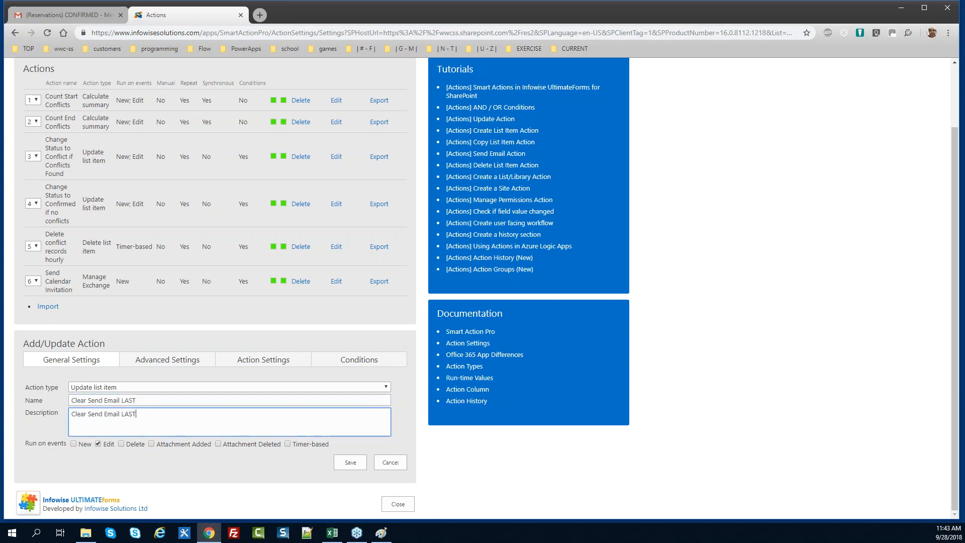
pyautogui.click(356, 466)
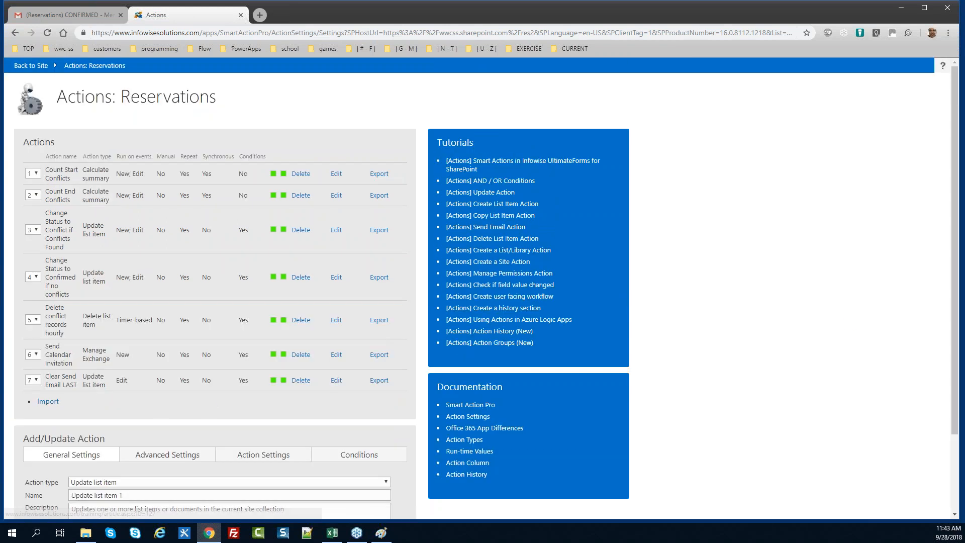
pyautogui.moveTo(956, 322); pyautogui.dragTo(956, 410)
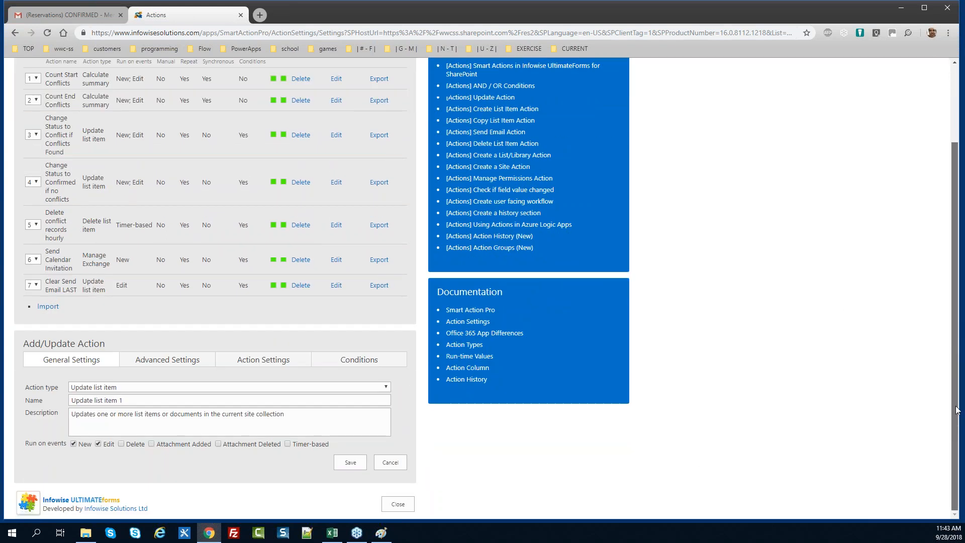
pyautogui.click(405, 503)
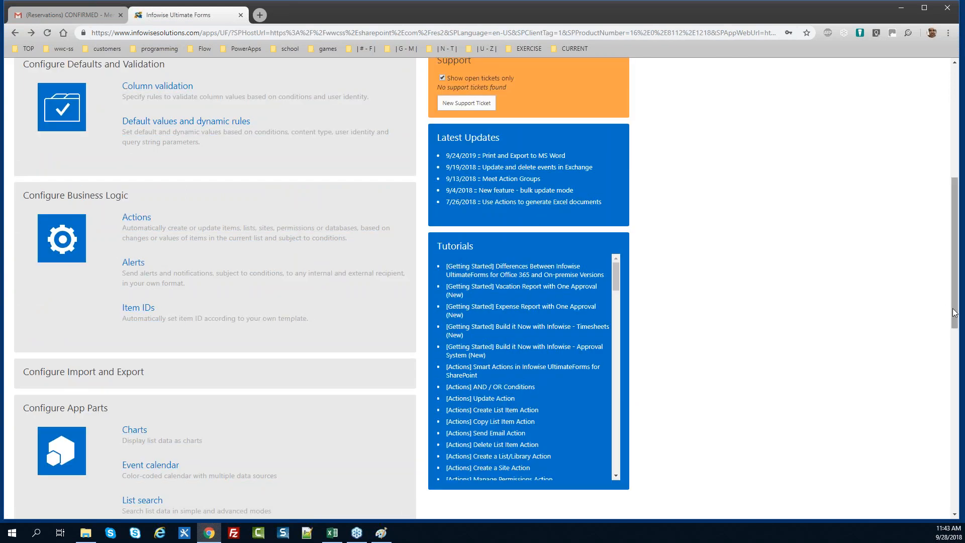
# Return to the site, open the Reservations list and show its LIST ribbon commands
pyautogui.scroll(7, 948, 307)
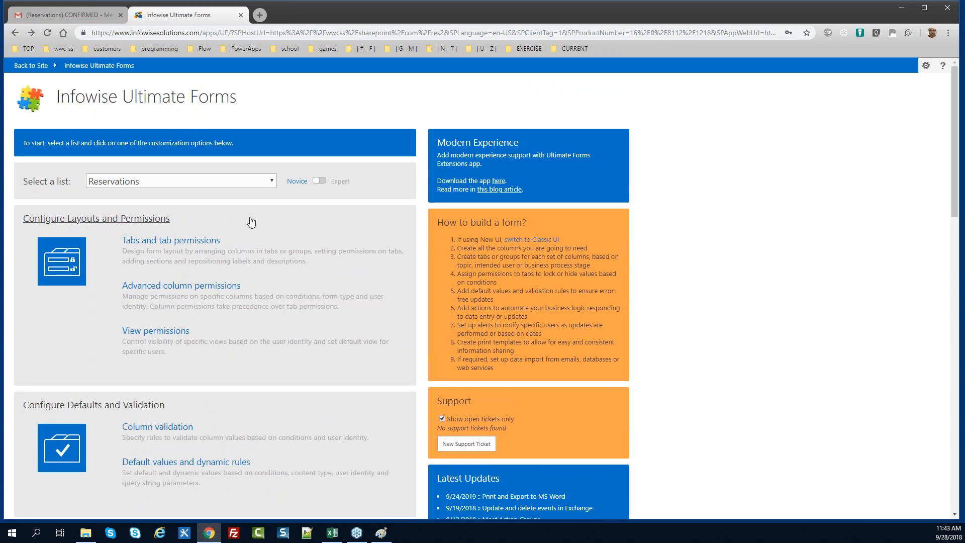
pyautogui.click(29, 66)
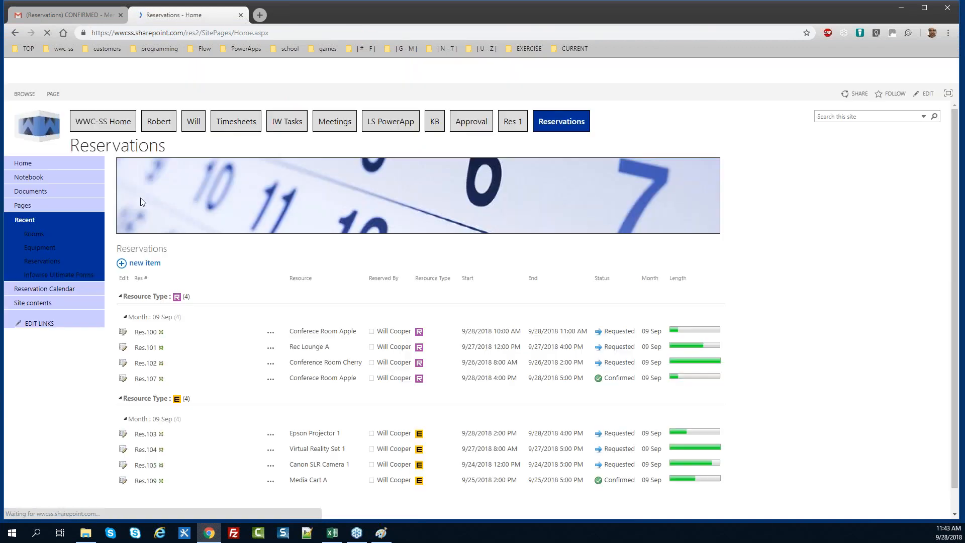
pyautogui.click(142, 249)
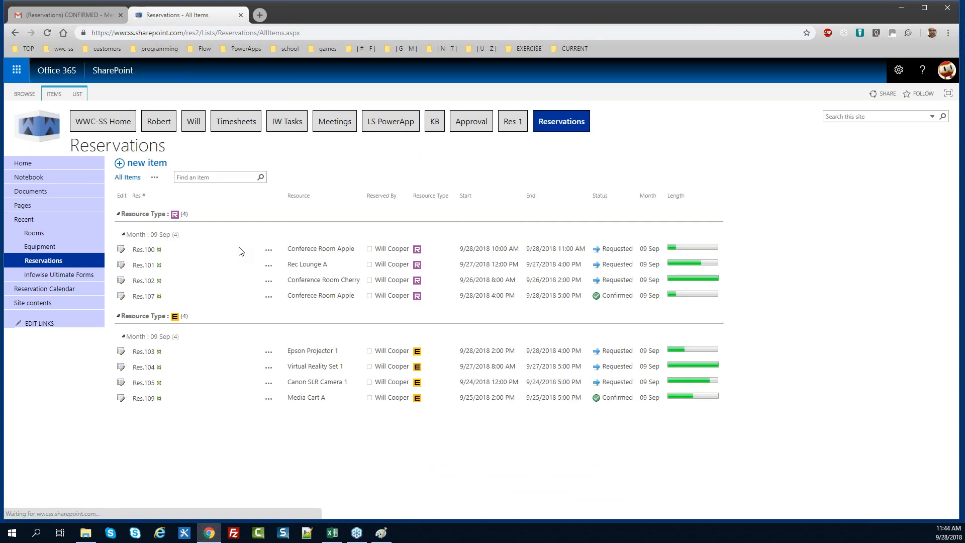
pyautogui.click(77, 94)
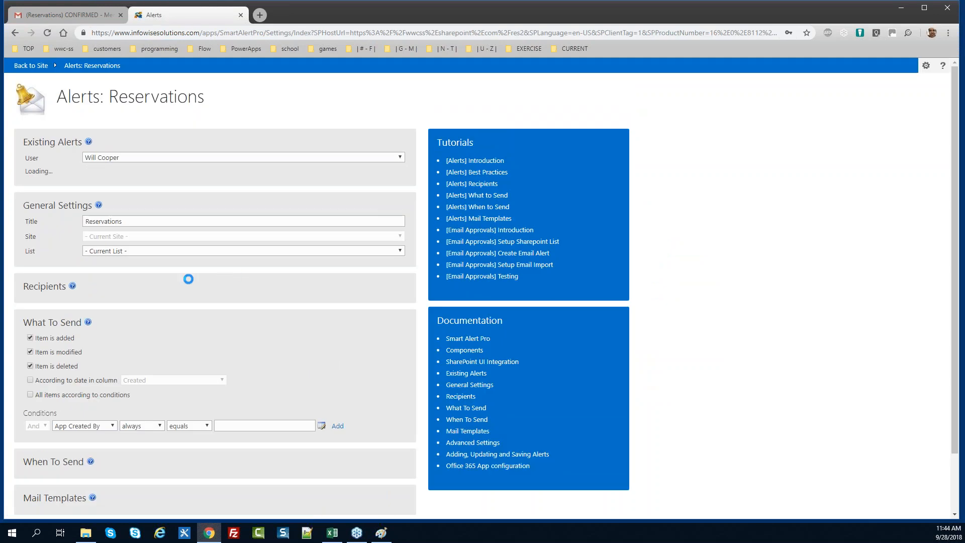
# Append '- Updaet' to the alert title and stop alerting when items are added
pyautogui.click(140, 401)
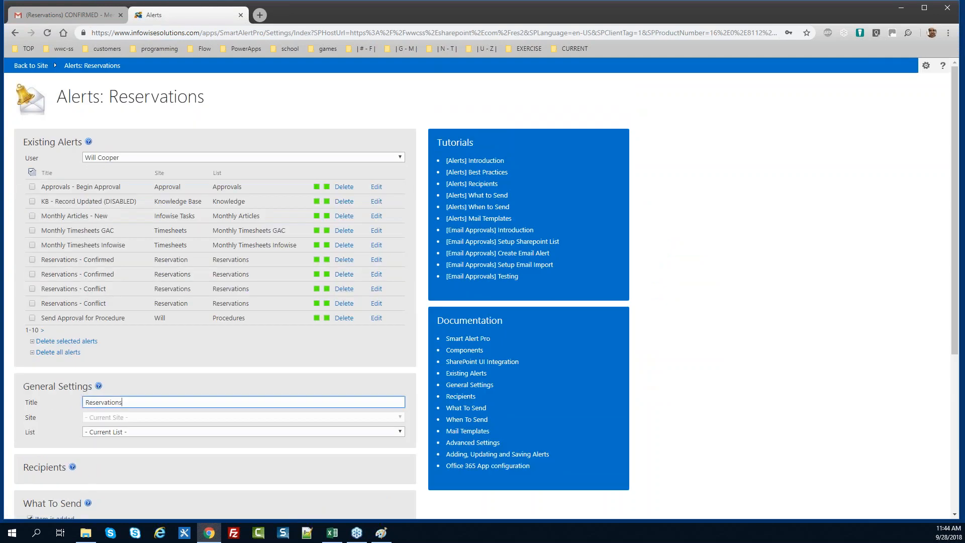
pyautogui.write('- Updaet')
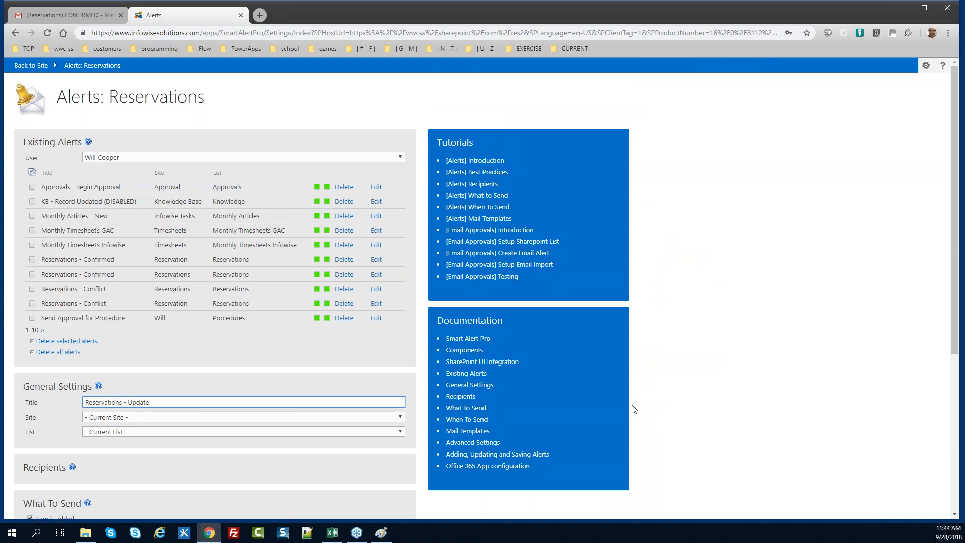
pyautogui.scroll(-4, 553, 365)
pyautogui.click(56, 247)
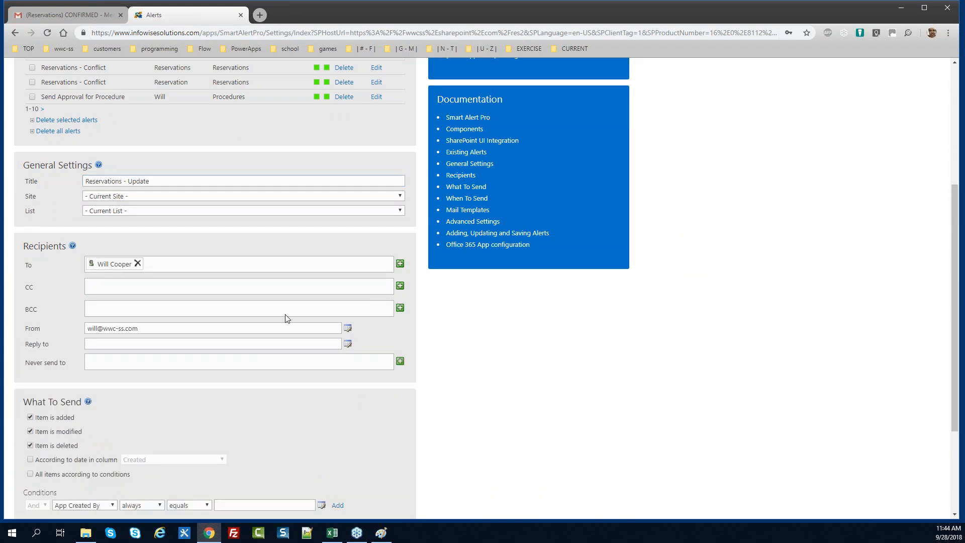
pyautogui.moveTo(957, 265); pyautogui.dragTo(869, 327)
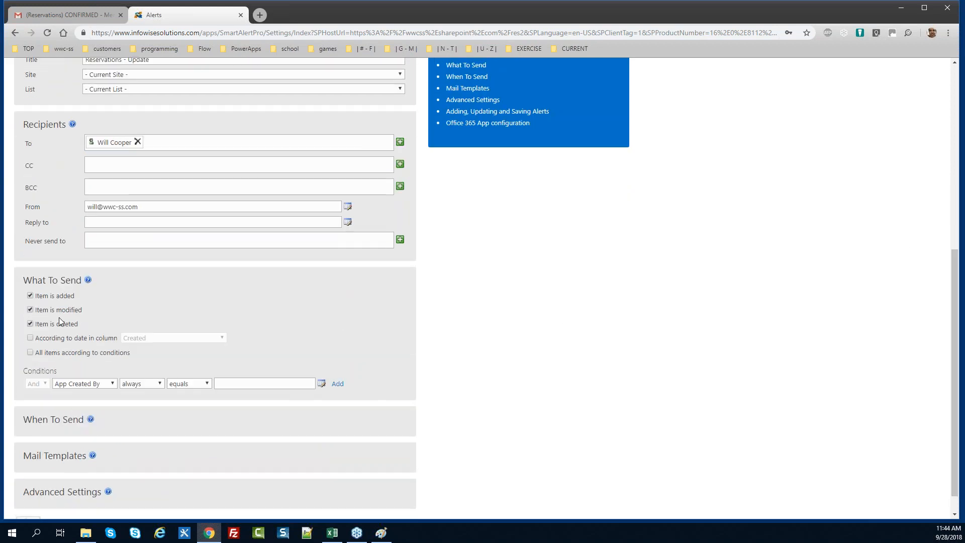
pyautogui.click(58, 297)
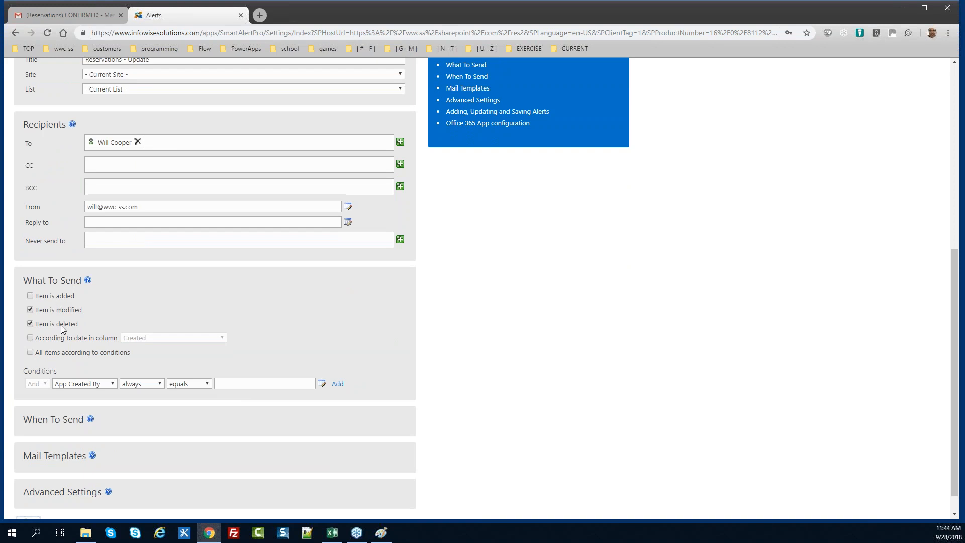
# Add the alert condition Email Update, after change, equals Yes
pyautogui.click(78, 385)
pyautogui.press('s')
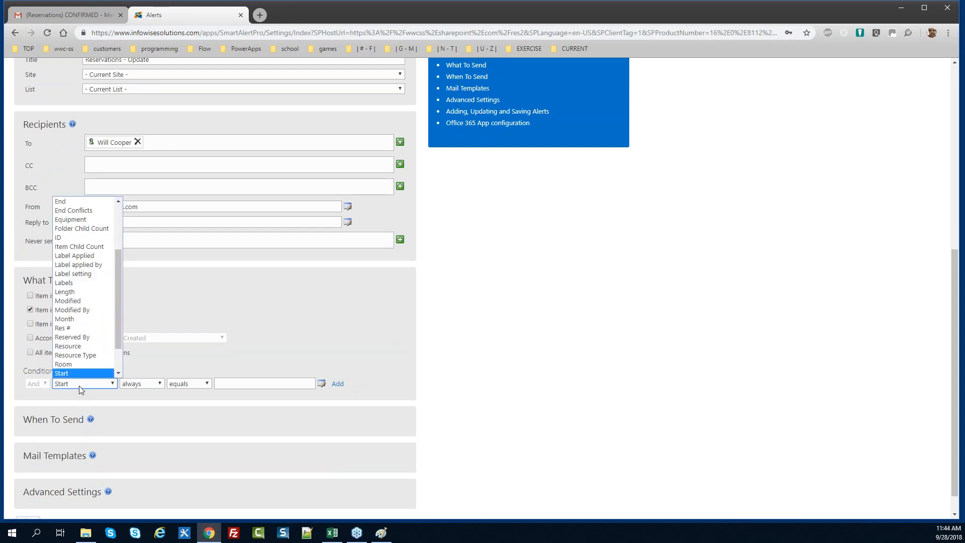
pyautogui.press('Up')
pyautogui.press('Up')
pyautogui.press('Up')
pyautogui.press('Up')
pyautogui.press('Up')
pyautogui.press('Up')
pyautogui.press('Up')
pyautogui.press('Up')
pyautogui.press('Up')
pyautogui.press('Up')
pyautogui.press('Up')
pyautogui.press('Up')
pyautogui.press('Up')
pyautogui.press('Up')
pyautogui.press('Up')
pyautogui.press('Up')
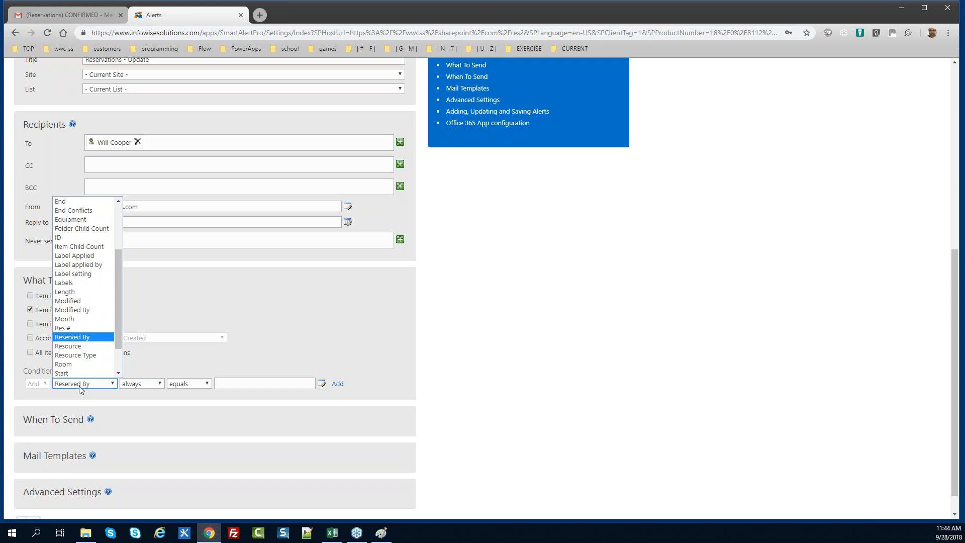
pyautogui.press('Up')
pyautogui.press('Up')
pyautogui.press('Up')
pyautogui.press('Up')
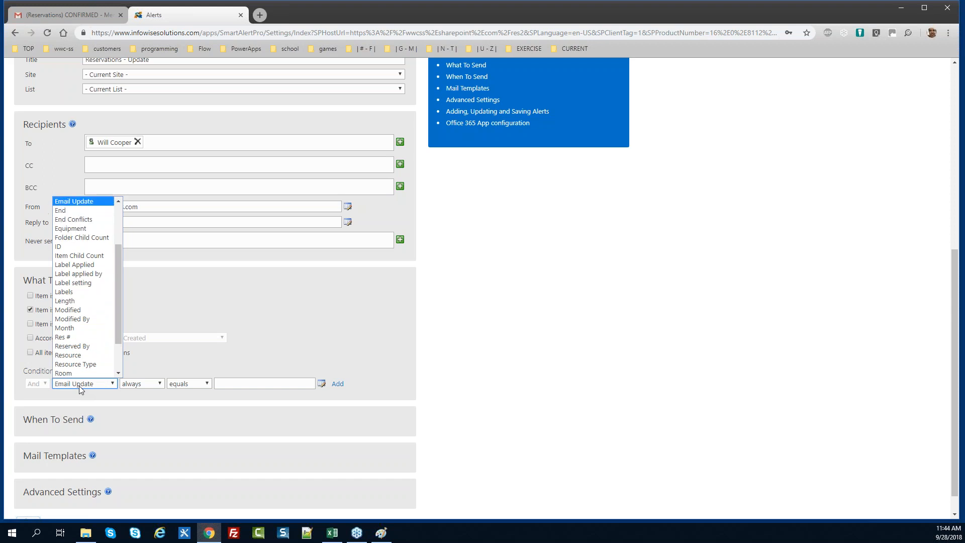
pyautogui.press('Return')
pyautogui.click(158, 387)
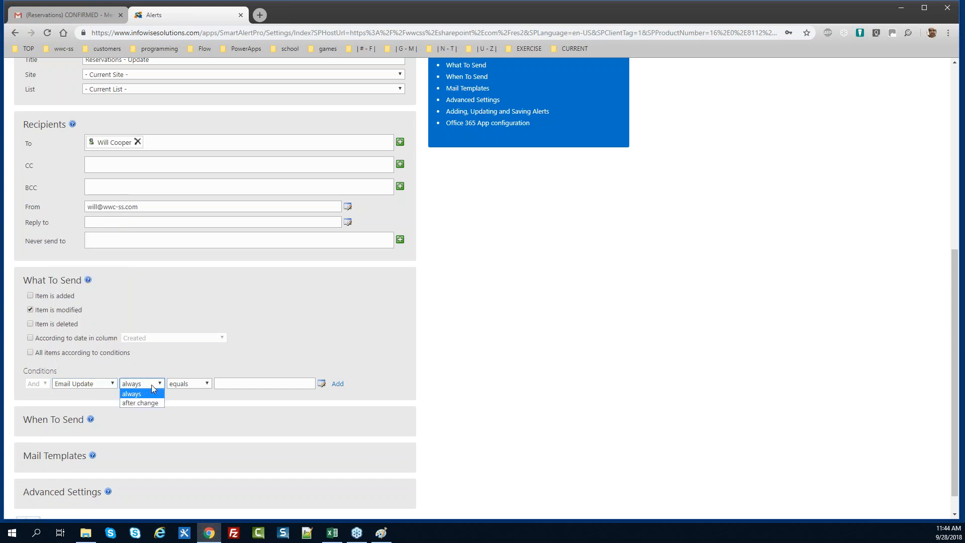
pyautogui.click(155, 403)
pyautogui.click(233, 387)
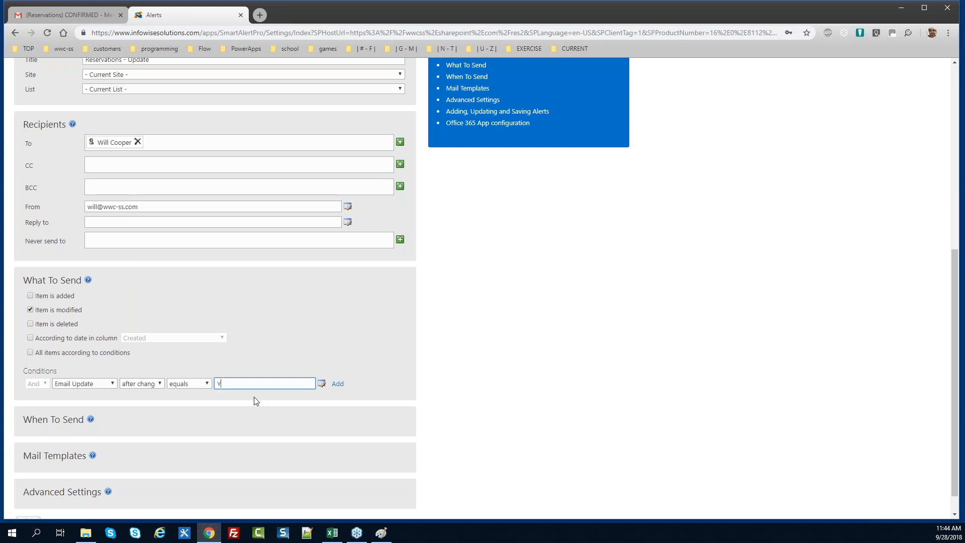
pyautogui.write('Yes')
pyautogui.press('Tab')
pyautogui.press('Return')
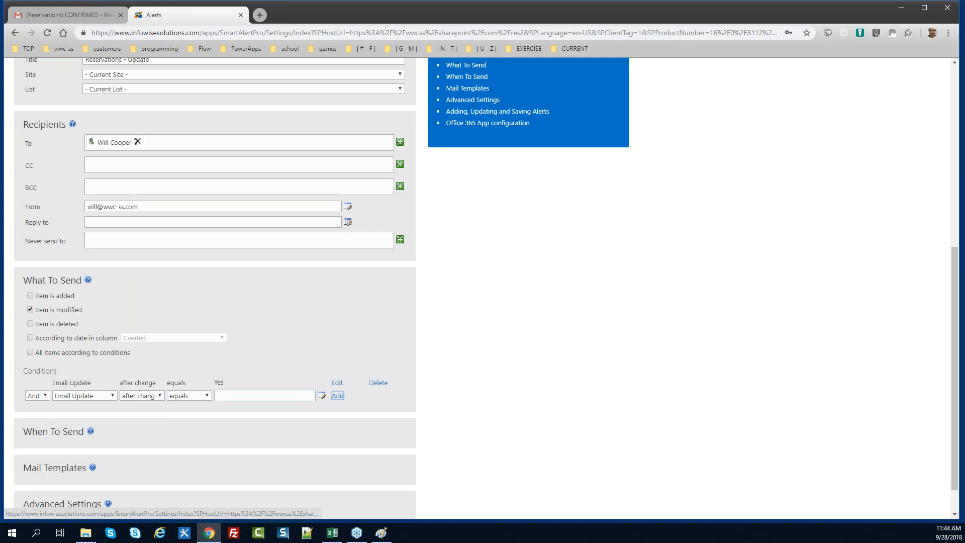
# Expand Mail Templates and start adding a new mail template
pyautogui.scroll(-1, 953, 350)
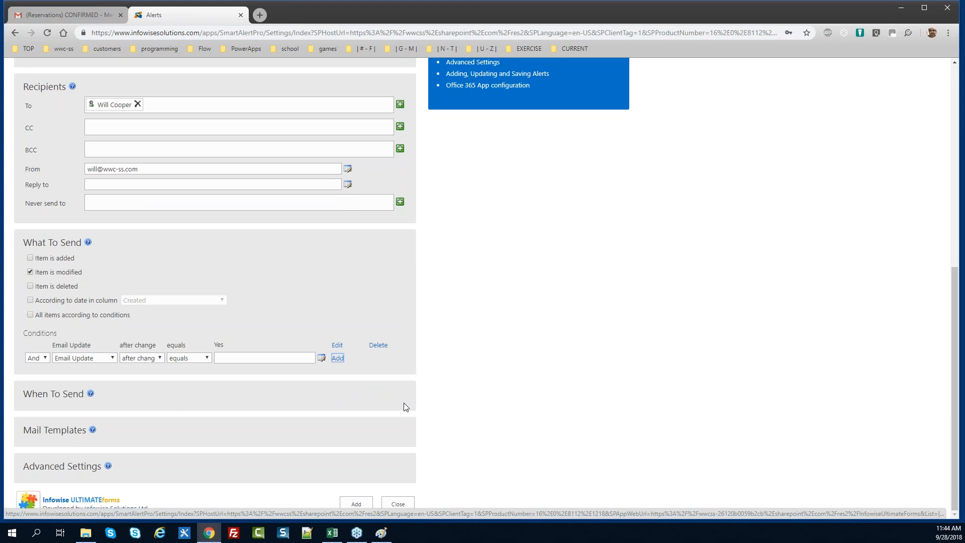
pyautogui.click(71, 431)
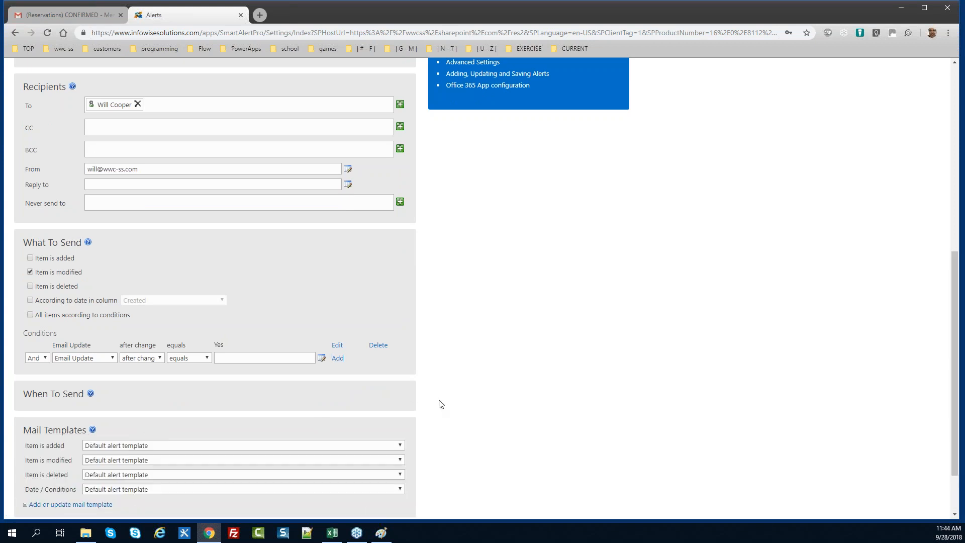
pyautogui.scroll(-1, 955, 361)
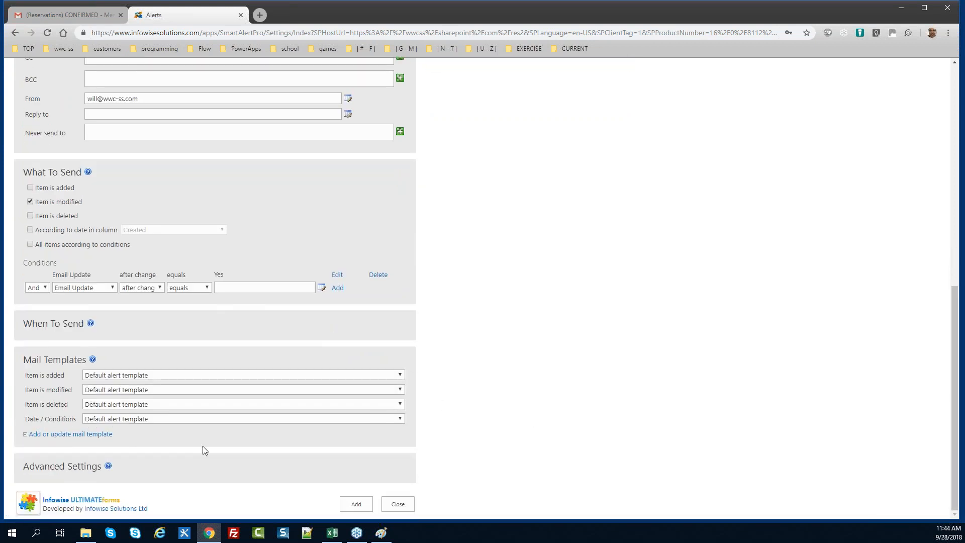
pyautogui.click(87, 433)
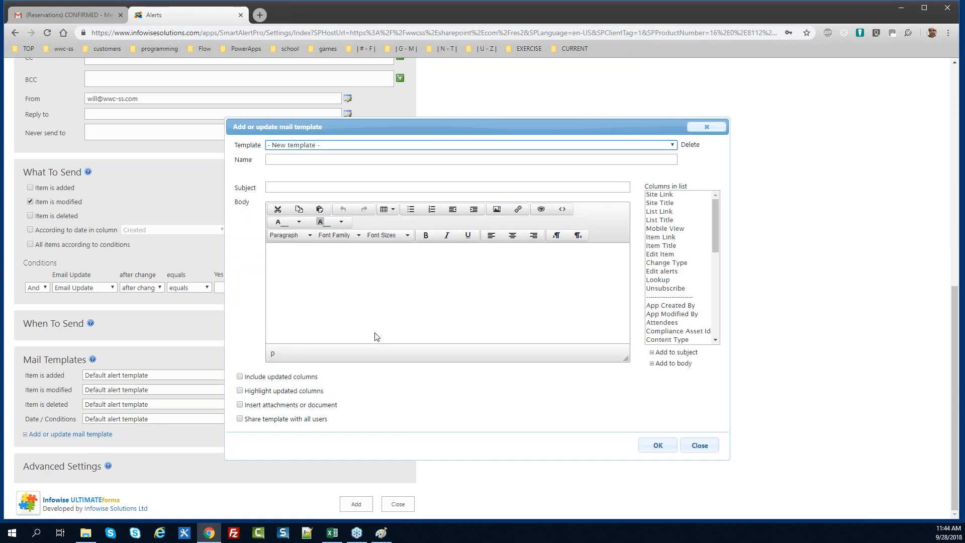
# Load the Reservations 2 - Confirmation template and copy its subject line
pyautogui.click(331, 144)
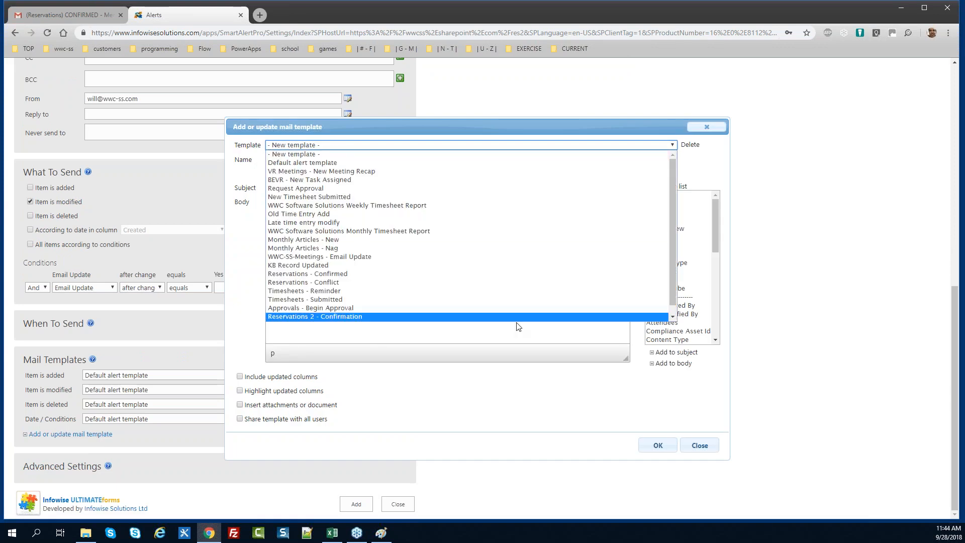
pyautogui.scroll(-1, 670, 273)
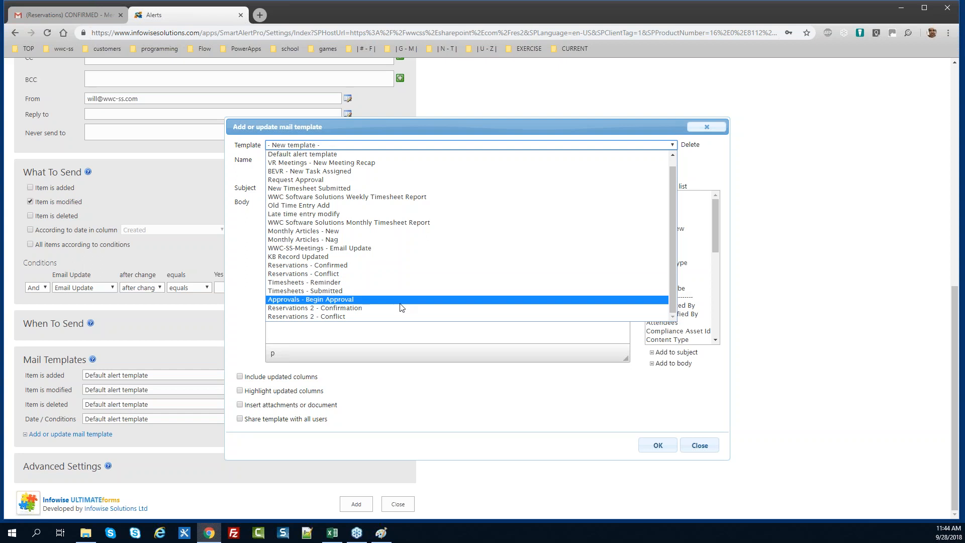
pyautogui.click(374, 311)
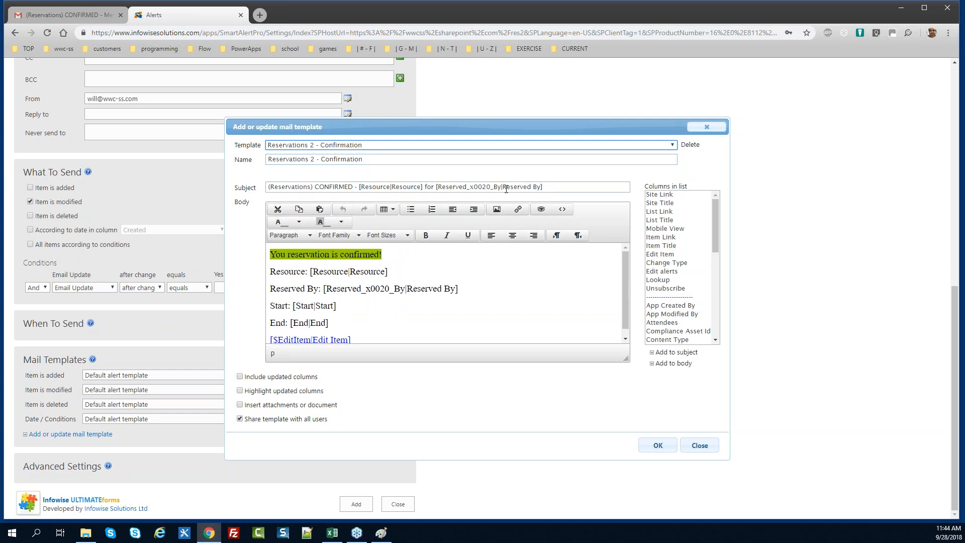
pyautogui.tripleClick(564, 183)
pyautogui.hotkey('ctrl', 'c')
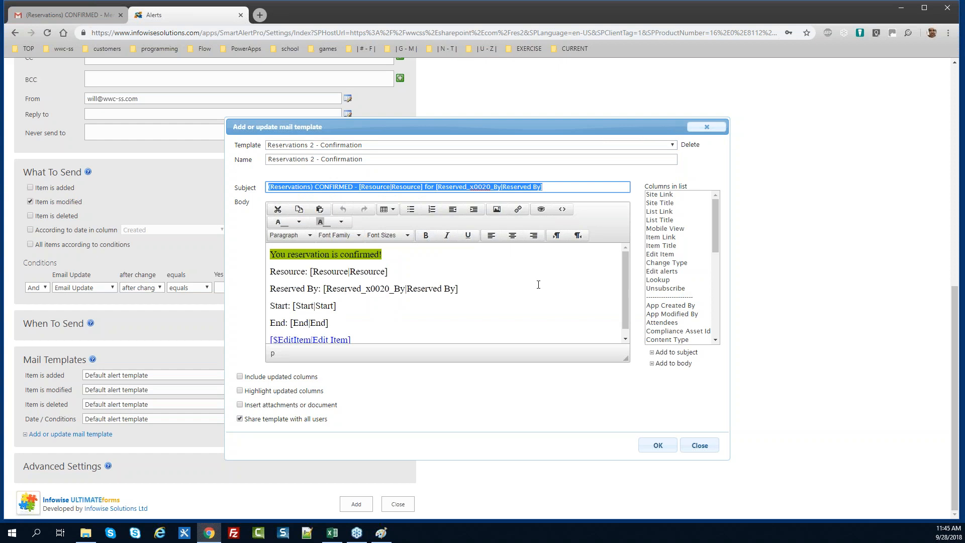
# Create a new template 'Reservations 2 - Email Upate' with the subject's CONFIRMED changed to REMINDER
pyautogui.click(363, 145)
pyautogui.click(362, 156)
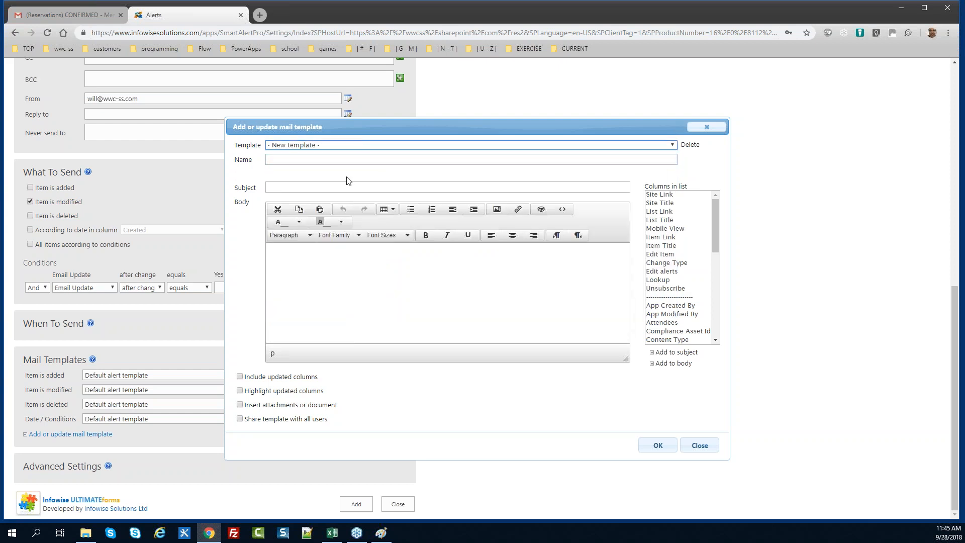
pyautogui.click(291, 160)
pyautogui.write('Reservations 2 - Email Upate')
pyautogui.press('Tab')
pyautogui.hotkey('ctrl', 'v')
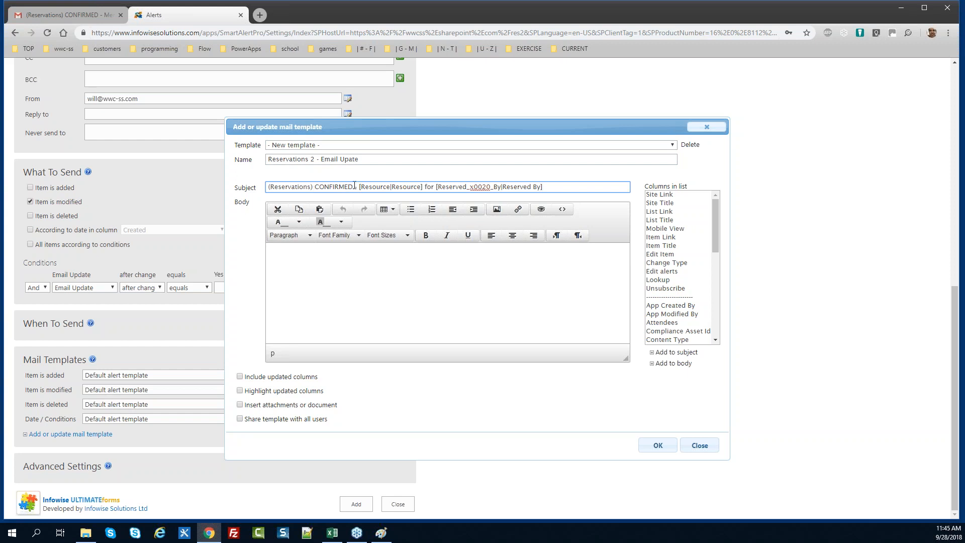
pyautogui.moveTo(354, 186); pyautogui.dragTo(317, 187)
pyautogui.write('REMINDER -')
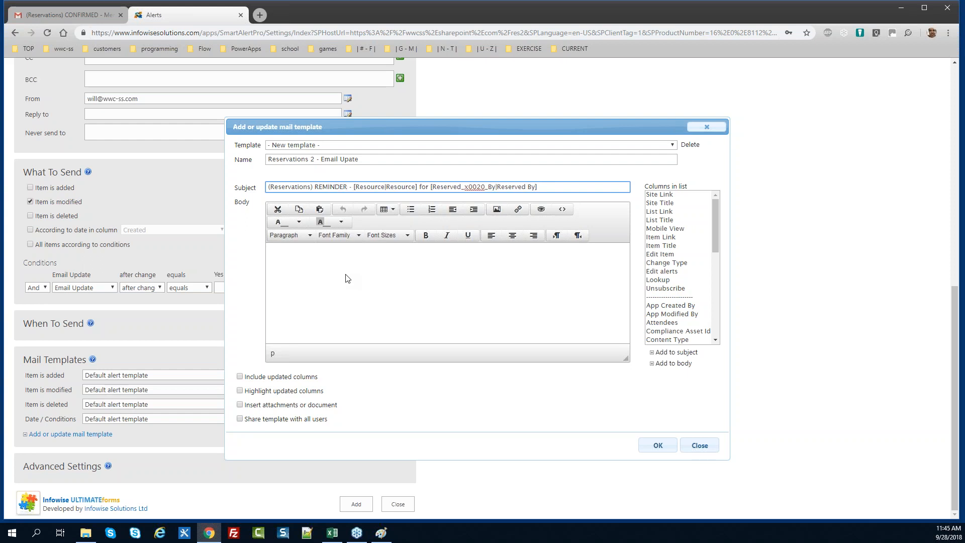
# Fill the body with placeholder text, share with all users, and save the template
pyautogui.click(338, 261)
pyautogui.write('adsfadssdf')
pyautogui.click(270, 423)
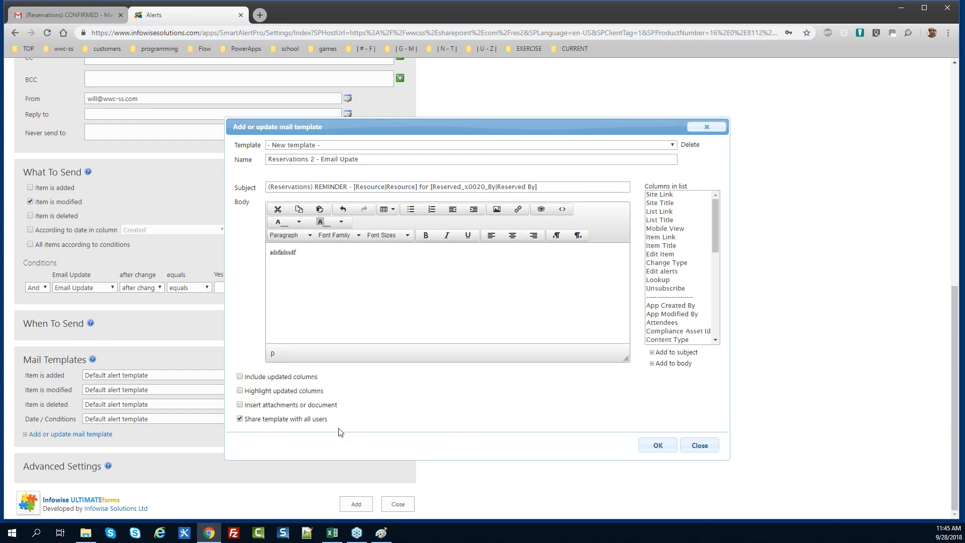
pyautogui.click(654, 446)
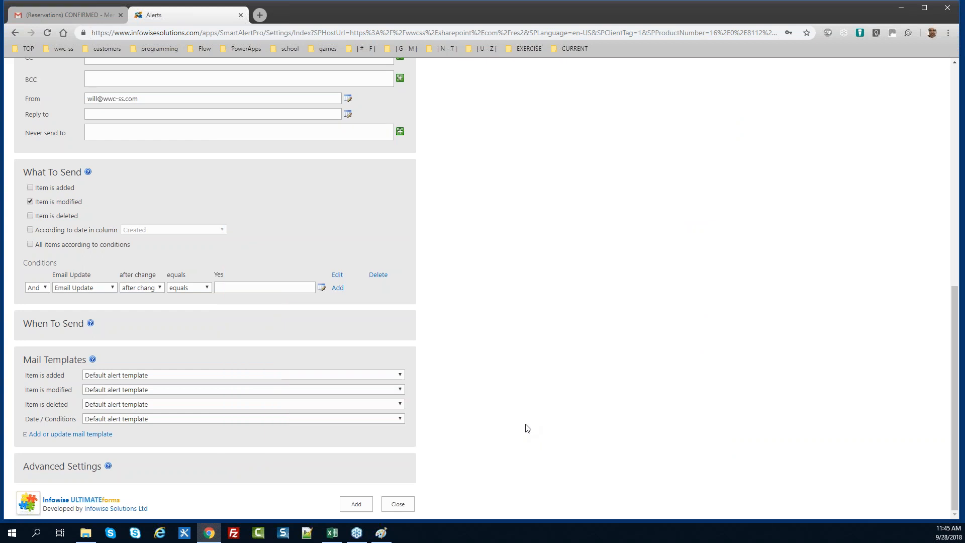
# Load the Reservations 2 - Confirmation template and select its whole body to copy
pyautogui.click(87, 435)
pyautogui.click(336, 145)
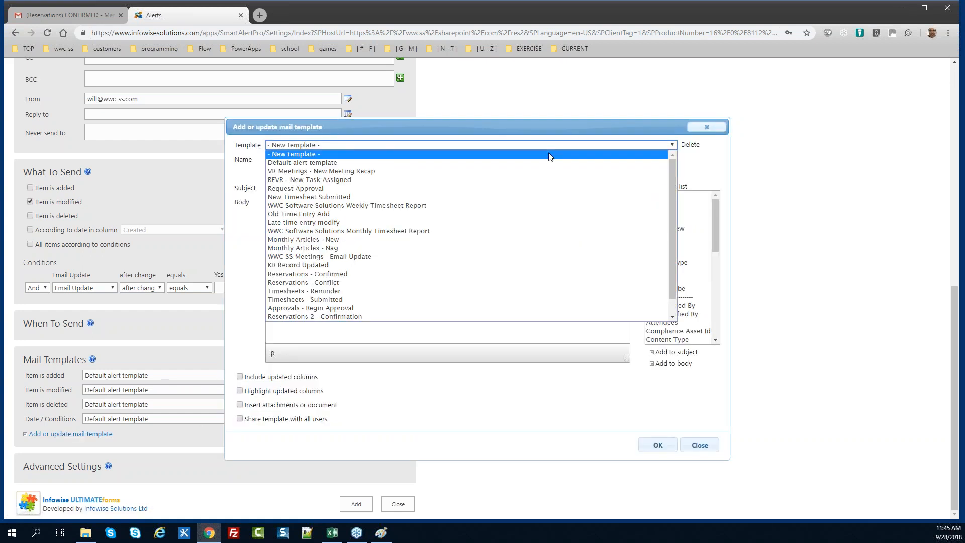
pyautogui.scroll(-1, 668, 195)
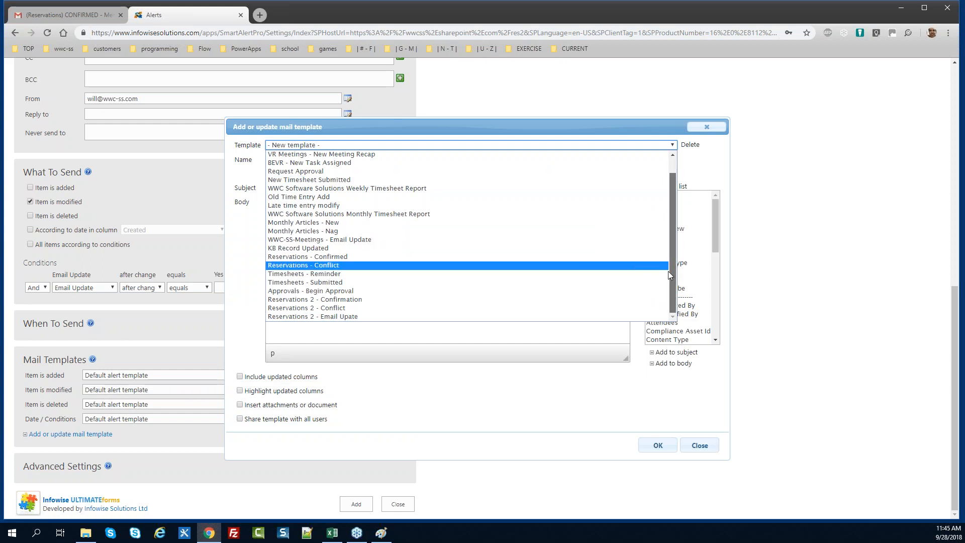
pyautogui.click(349, 299)
pyautogui.click(433, 271)
pyautogui.hotkey('ctrl', 'a')
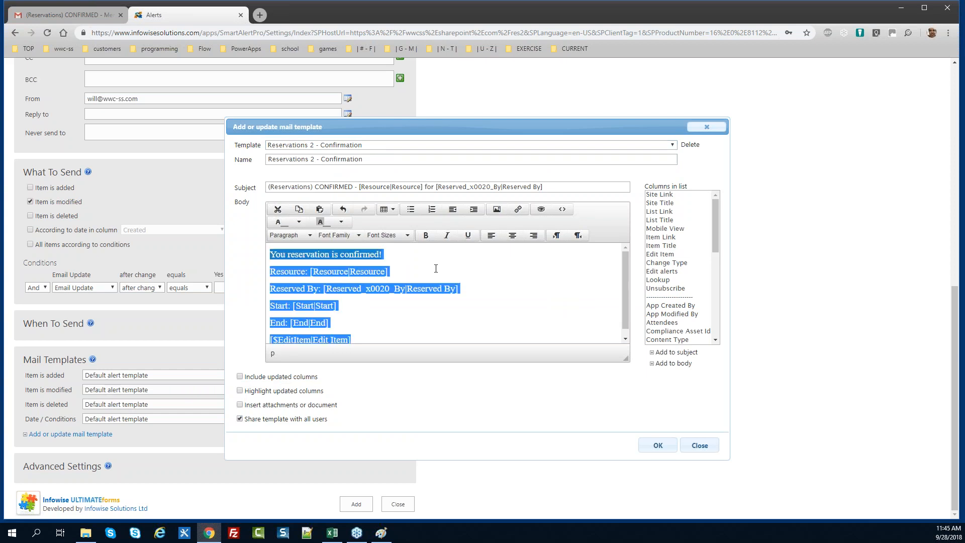
# Paste it over the Reservations 2 - Email Upate placeholder body and select the first line
pyautogui.click(369, 147)
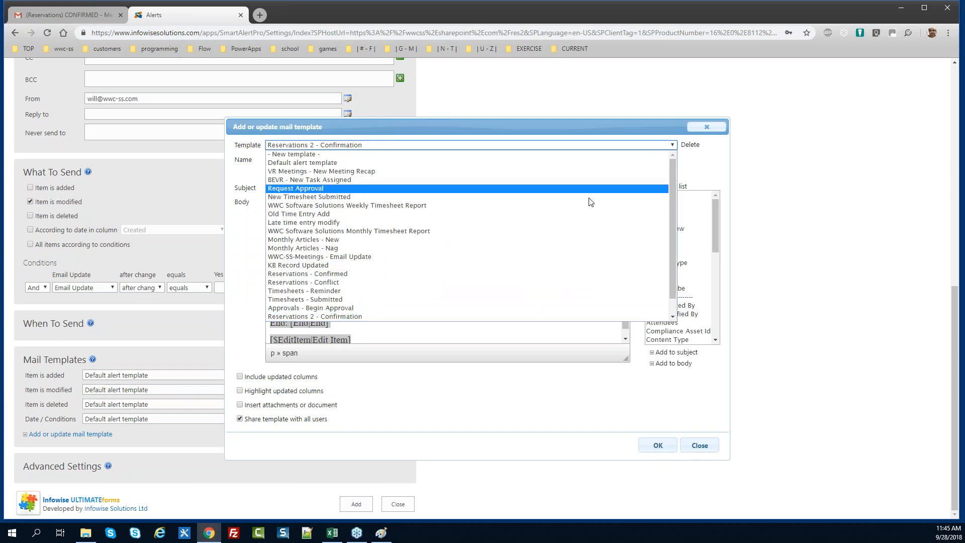
pyautogui.moveTo(671, 225); pyautogui.dragTo(666, 272)
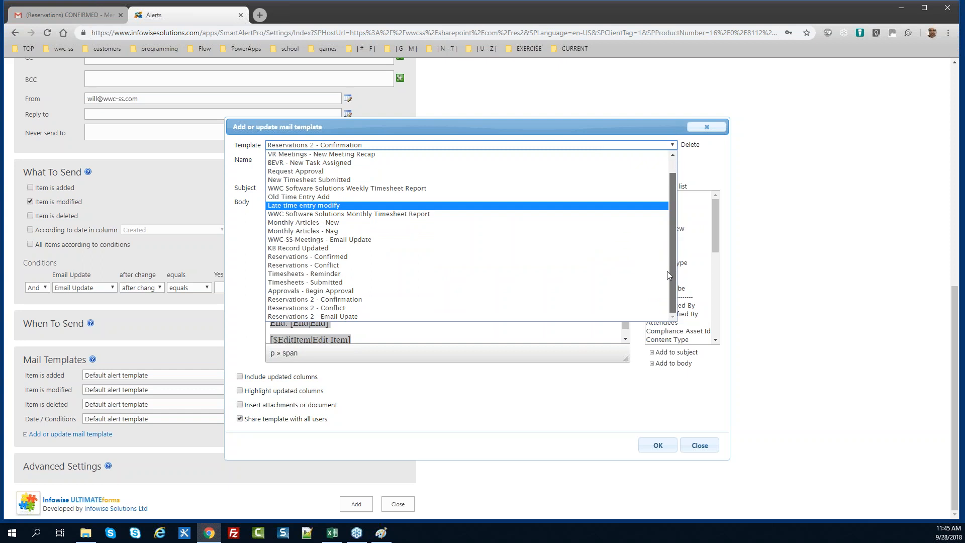
pyautogui.click(317, 316)
pyautogui.click(327, 269)
pyautogui.hotkey('ctrl', 'a')
pyautogui.write('You reservation is confirmed! Resource: [Resource|Resource] Reserved By: [Reserved_x0020_By|Reserved By] Start: [Start|Start] End: [End|End] [$EditItem|Edit Item]')
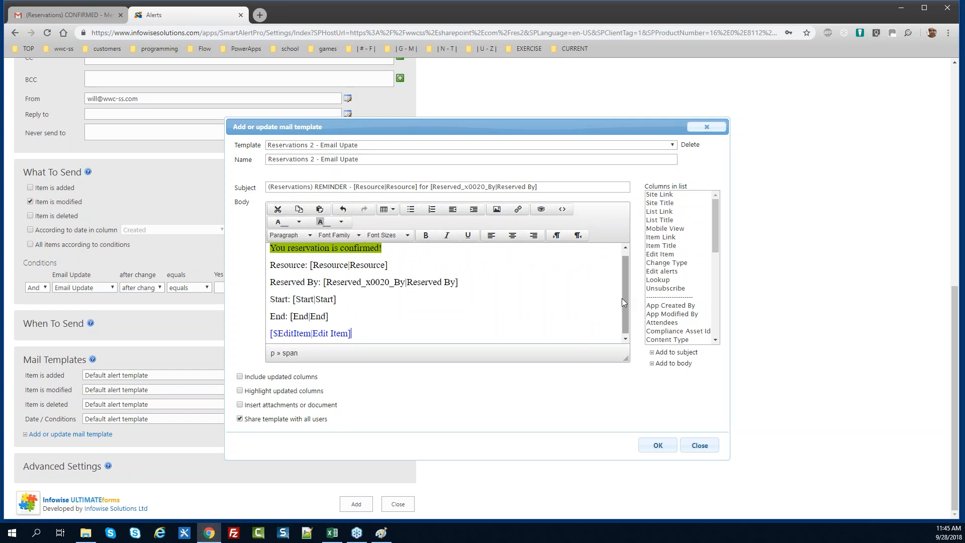
pyautogui.moveTo(623, 297); pyautogui.dragTo(626, 266)
pyautogui.click(331, 252)
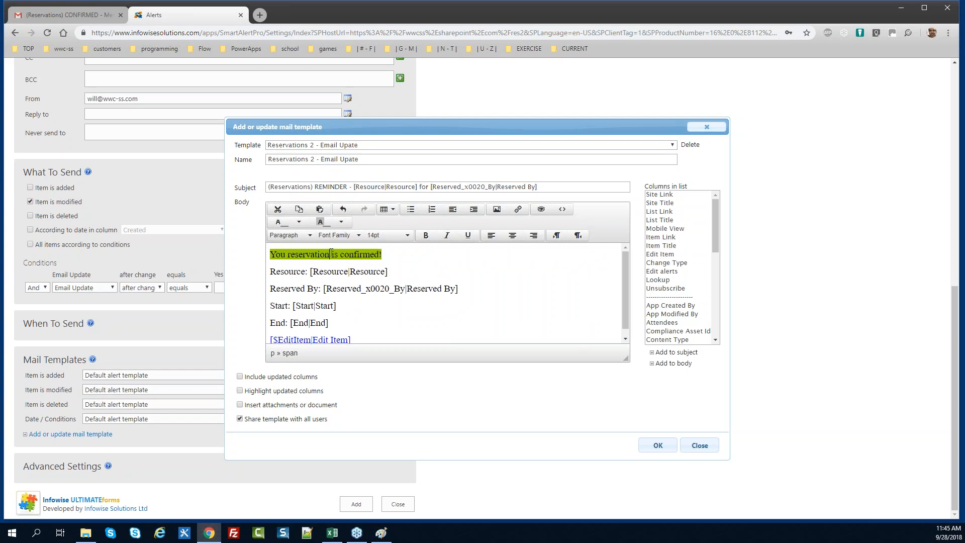
pyautogui.moveTo(385, 254); pyautogui.dragTo(262, 251)
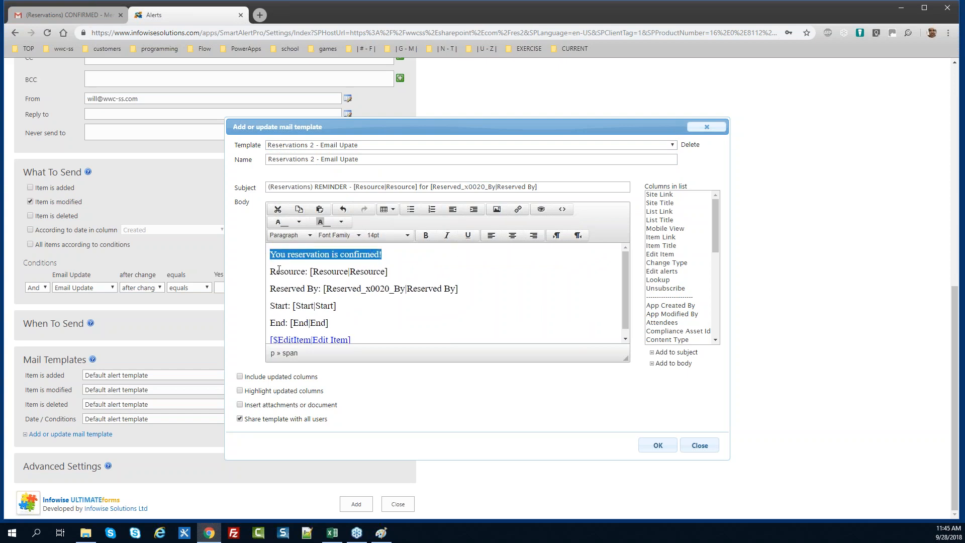
# Replace the first line with a 14pt 'REMINDER REGARDING RESERVATION' heading
pyautogui.write('REMINDER')
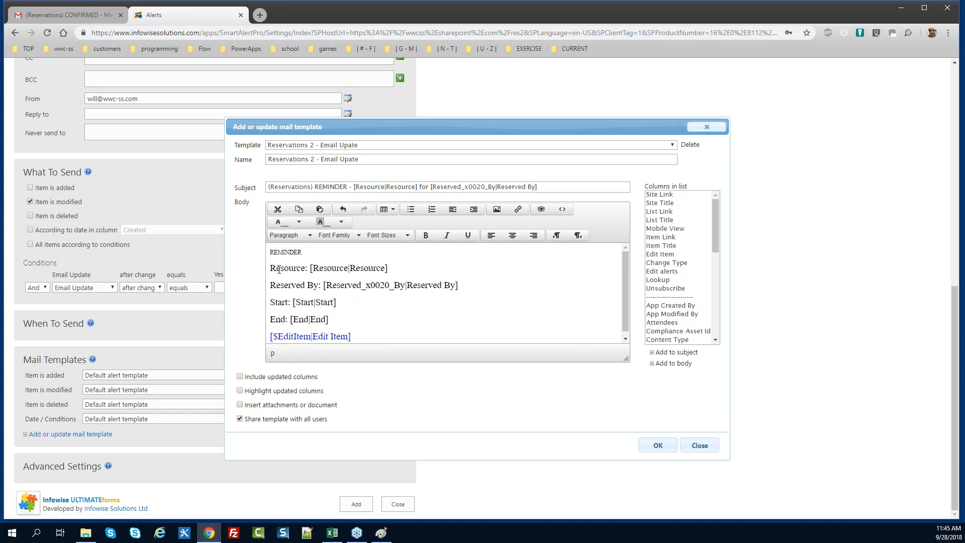
pyautogui.write(' REGARING')
pyautogui.press('BackSpace')
pyautogui.press('BackSpace')
pyautogui.write('DING RESERVATION')
pyautogui.moveTo(385, 252); pyautogui.dragTo(247, 249)
pyautogui.click(387, 236)
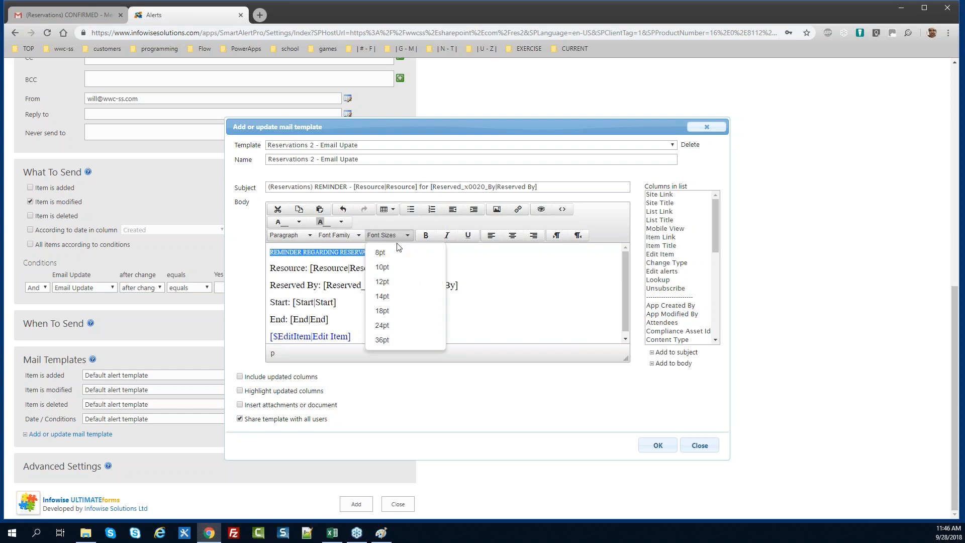
pyautogui.click(396, 296)
# Give the REMINDER REGARDING RESERVATION heading a yellow background
pyautogui.click(445, 254)
pyautogui.moveTo(442, 255); pyautogui.dragTo(265, 254)
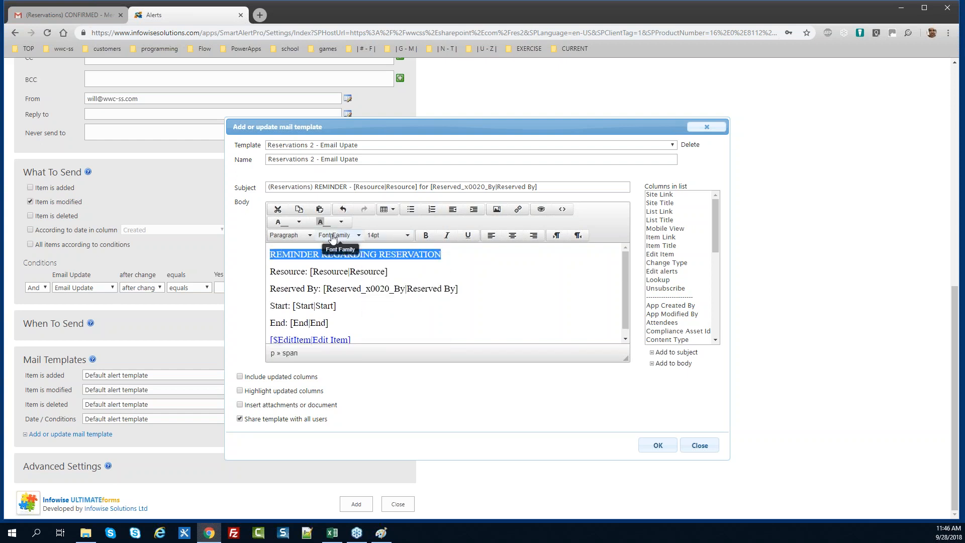
pyautogui.click(341, 222)
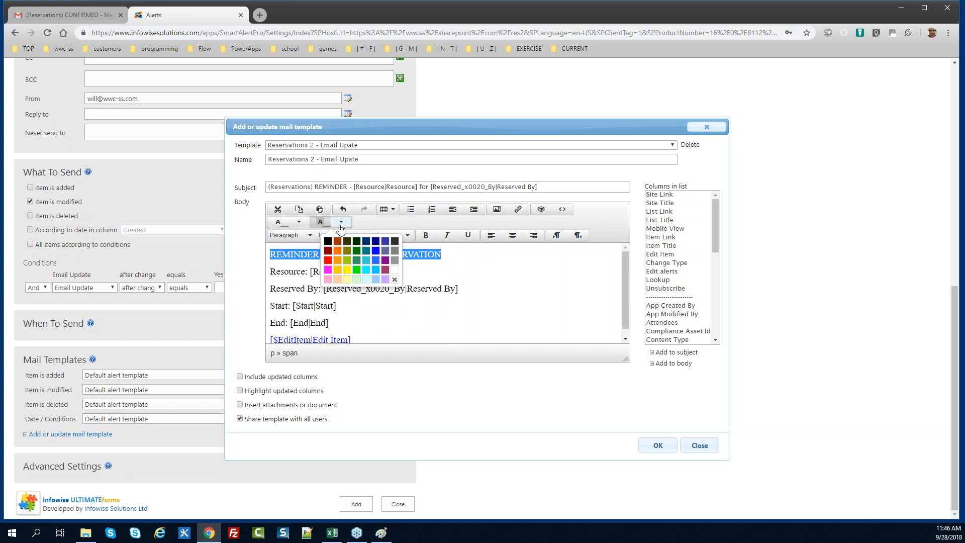
pyautogui.click(346, 272)
pyautogui.click(350, 273)
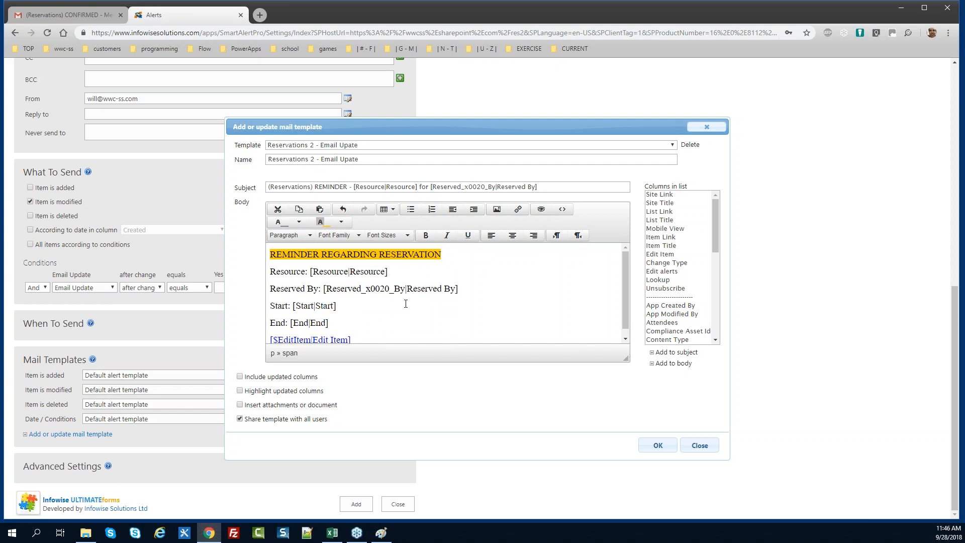
# Save the Reservations 2 - Email Upate mail template
pyautogui.moveTo(625, 297)
pyautogui.mouseDown()
pyautogui.moveTo(625, 313)
pyautogui.moveTo(625, 280)
pyautogui.mouseUp()
pyautogui.moveTo(625, 282)
pyautogui.mouseDown()
pyautogui.moveTo(625, 298)
pyautogui.moveTo(622, 265)
pyautogui.mouseUp()
pyautogui.click(658, 446)
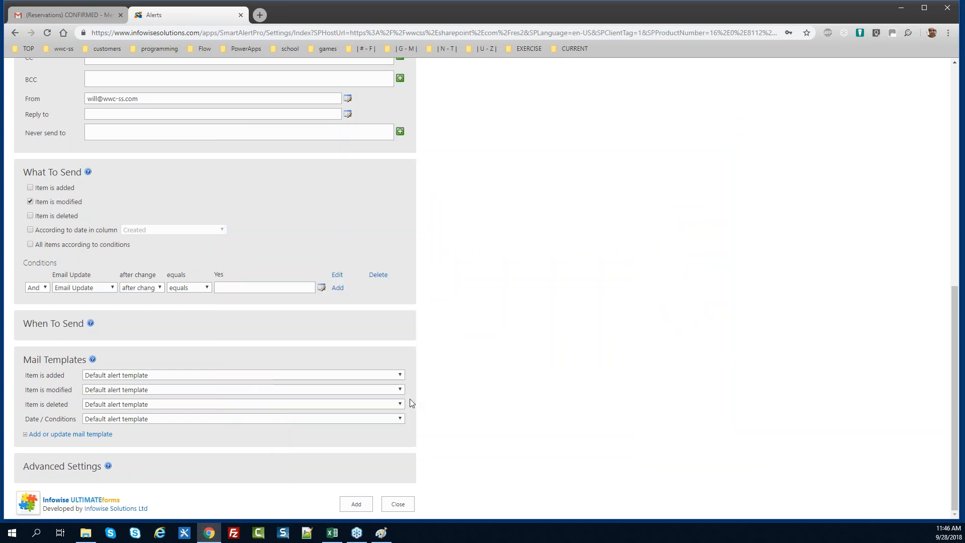
# Choose Reservations 2 - Email Upate as the Item is modified template
pyautogui.click(378, 391)
pyautogui.scroll(-1, 402, 345)
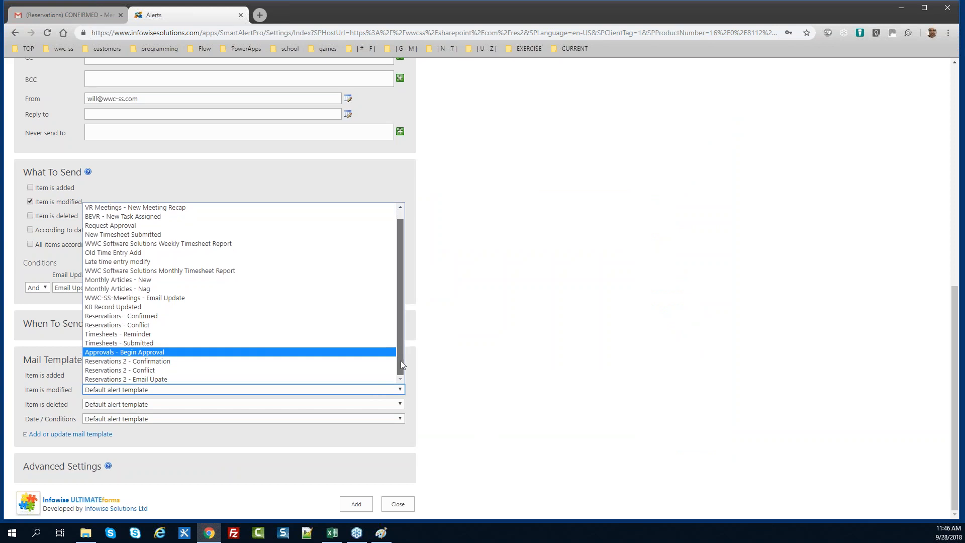
pyautogui.click(269, 379)
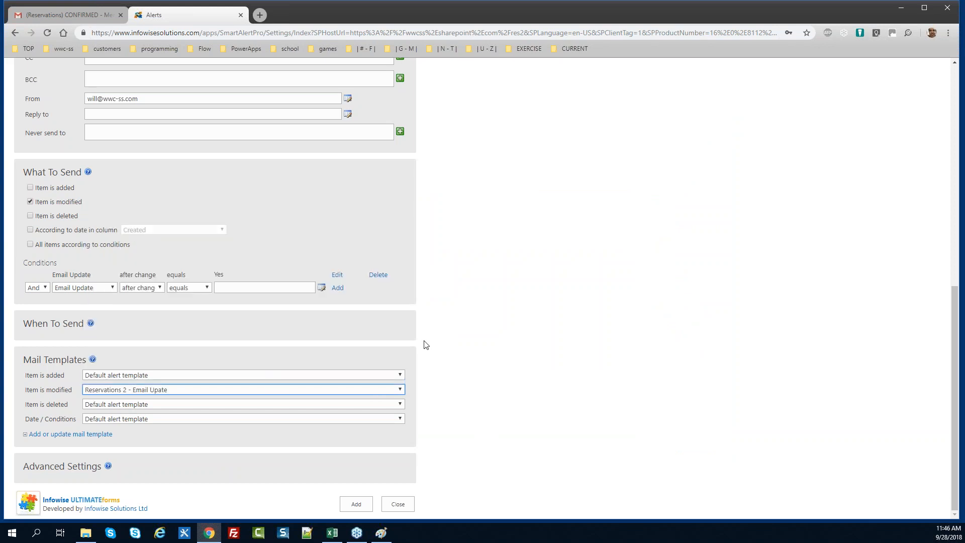
# Add the alert and go back to the Reservations site
pyautogui.moveTo(958, 348); pyautogui.dragTo(885, 329)
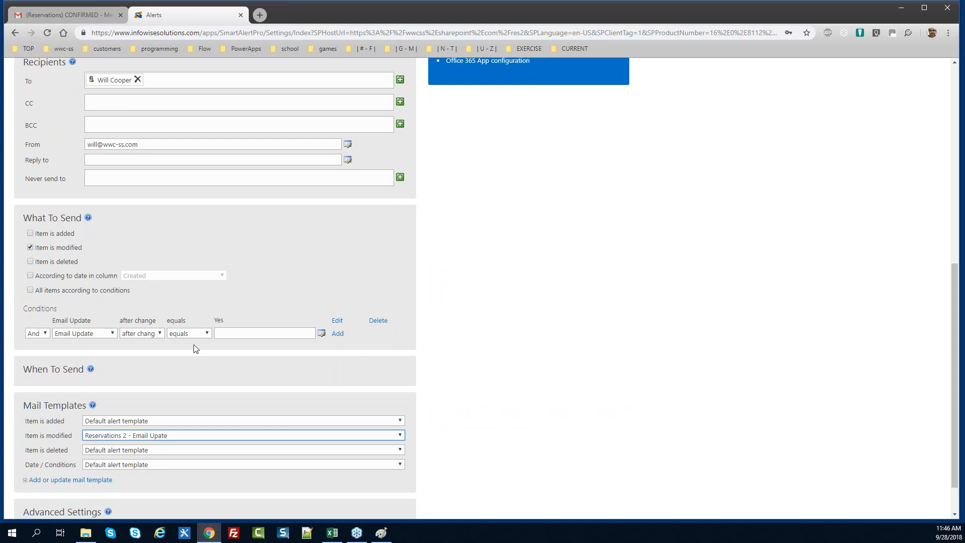
pyautogui.moveTo(953, 326); pyautogui.dragTo(568, 445)
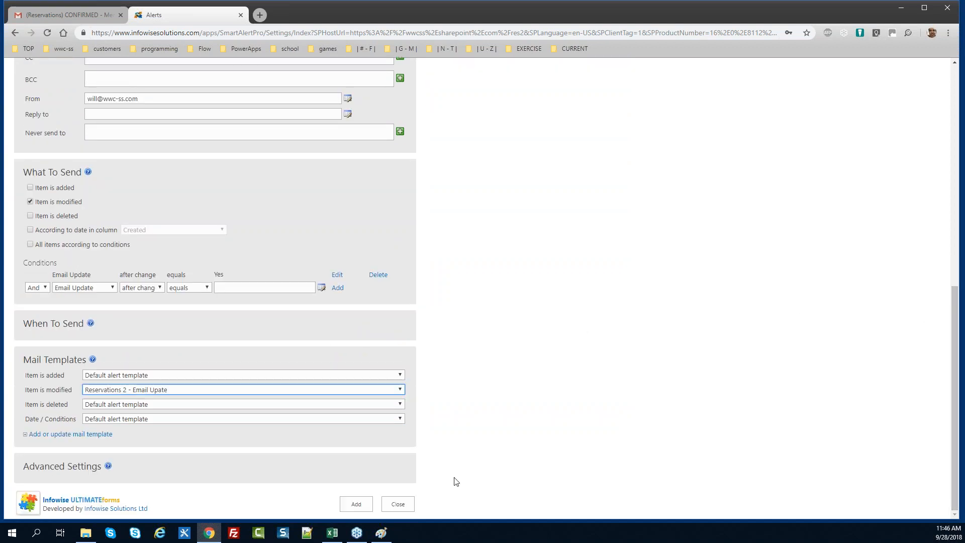
pyautogui.click(361, 509)
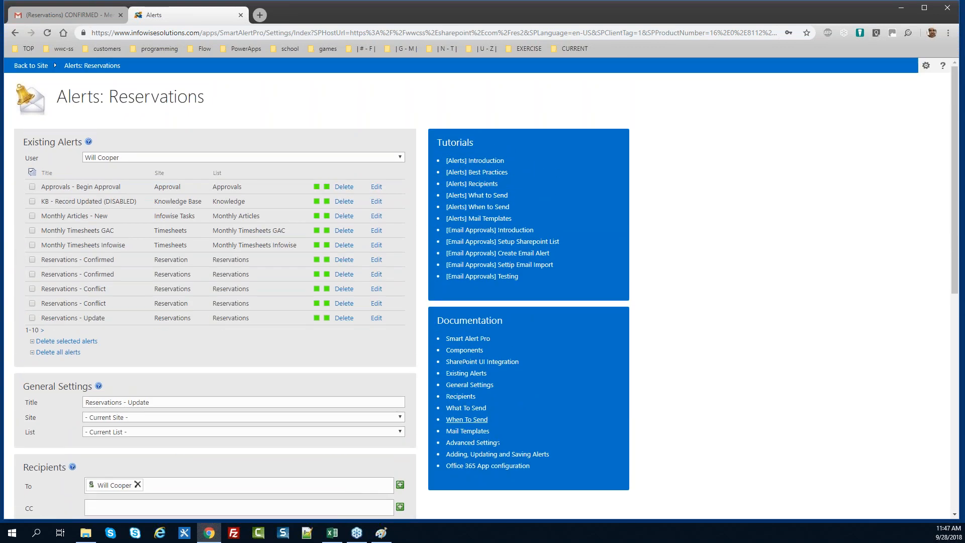
pyautogui.click(31, 66)
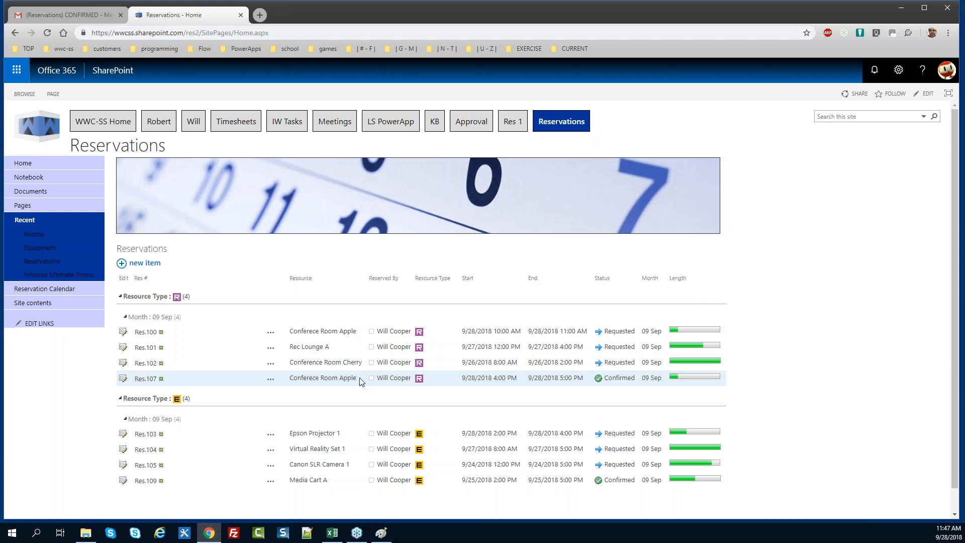
# Edit Res.107 to add a single attendee, tick Email Update, and save it
pyautogui.click(123, 380)
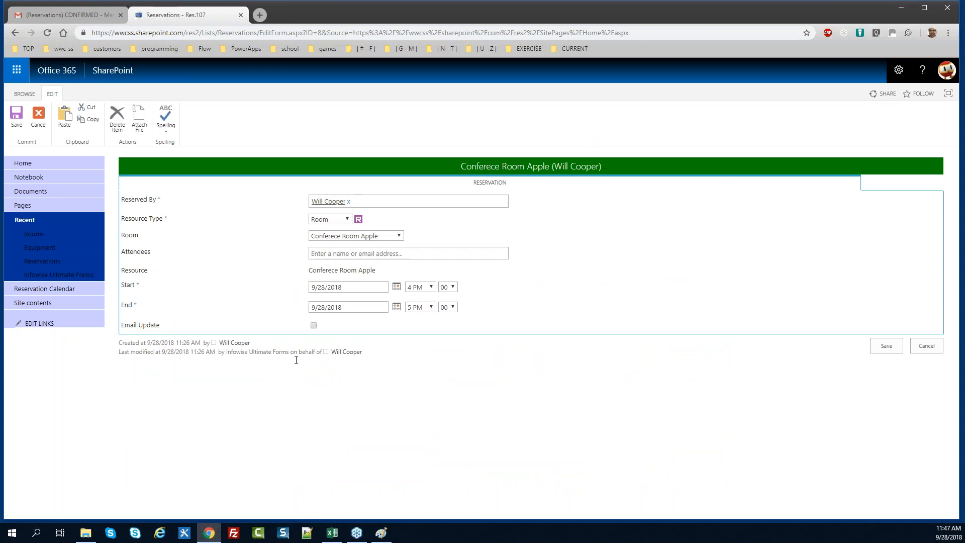
pyautogui.click(316, 253)
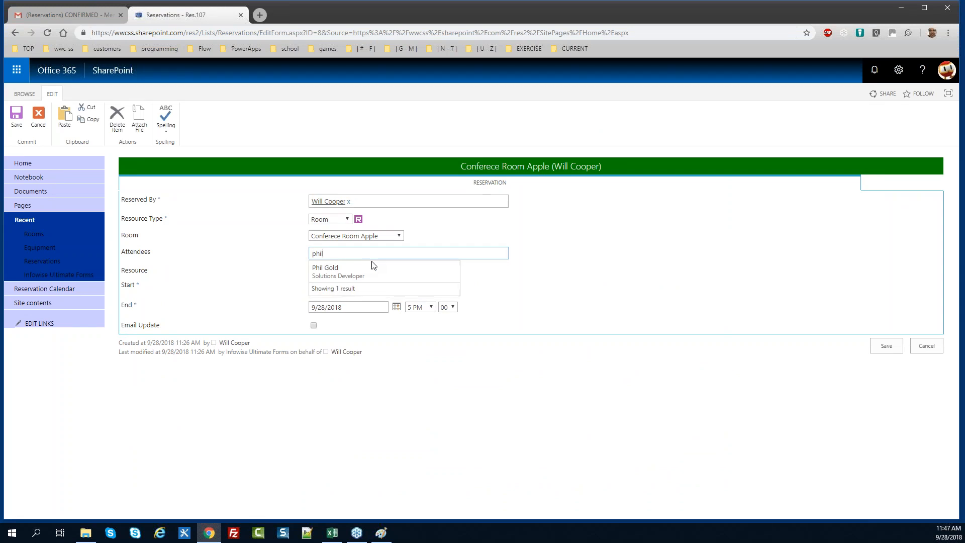
pyautogui.click(366, 267)
pyautogui.write('will')
pyautogui.click(375, 275)
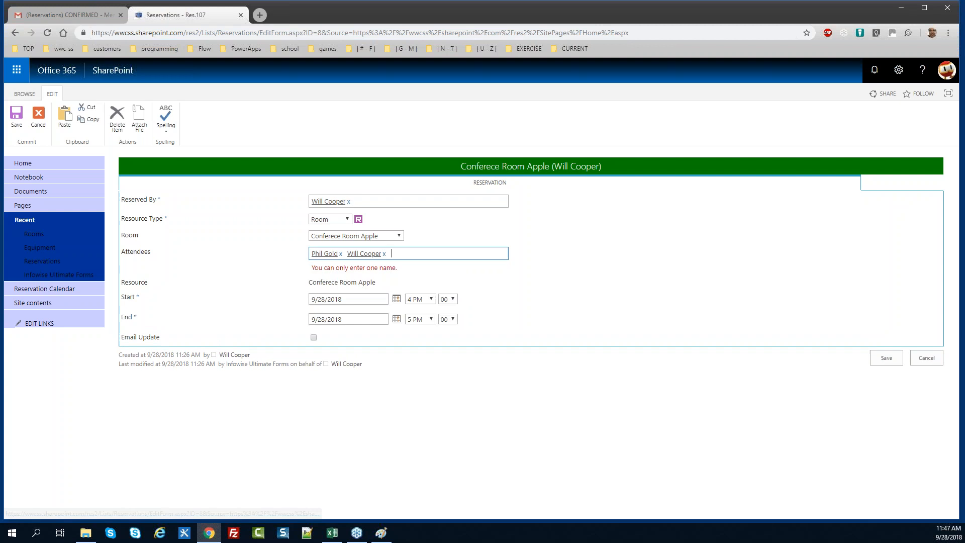
pyautogui.click(385, 254)
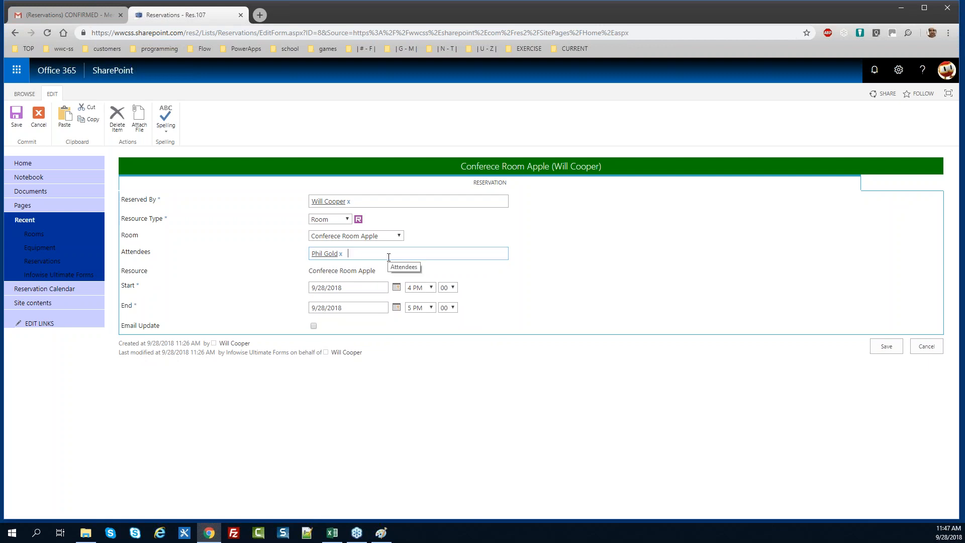
pyautogui.click(388, 257)
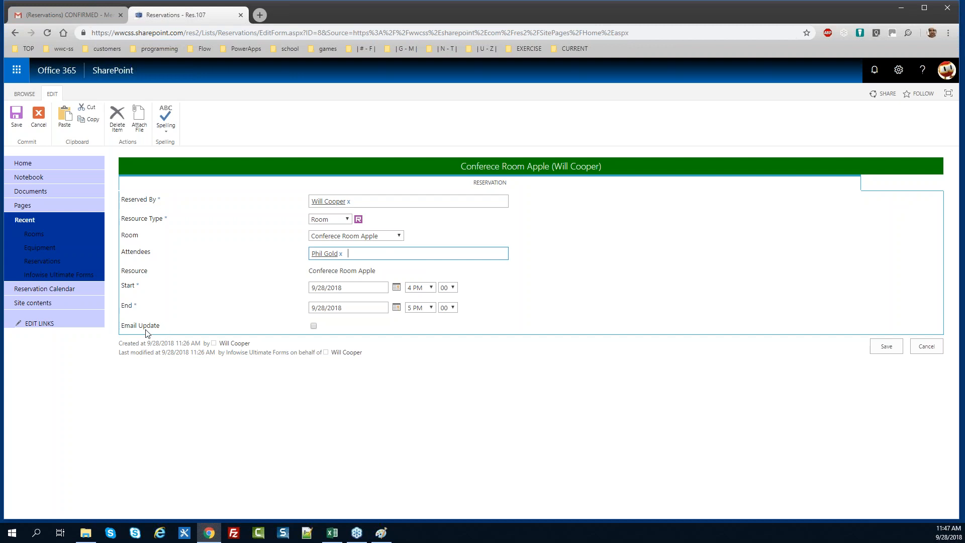
pyautogui.click(313, 325)
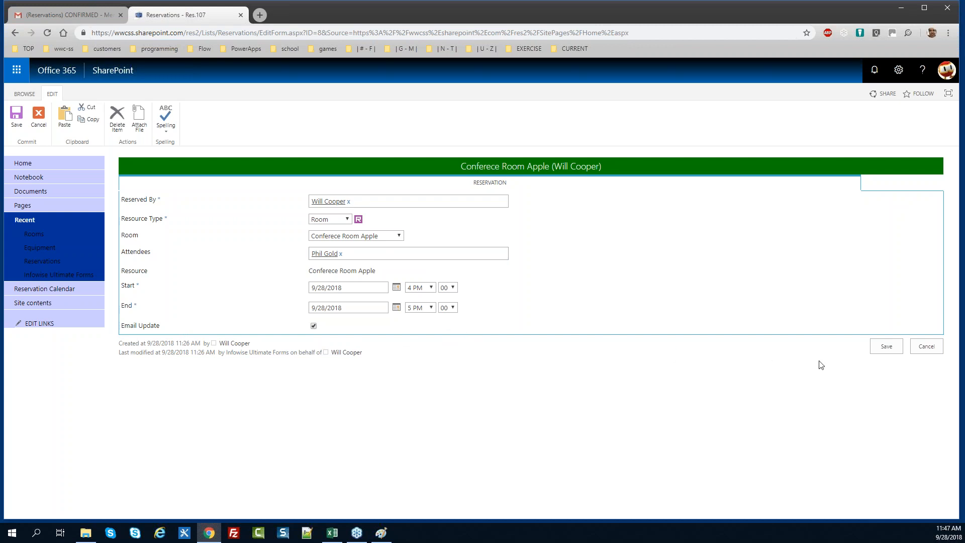
pyautogui.click(878, 346)
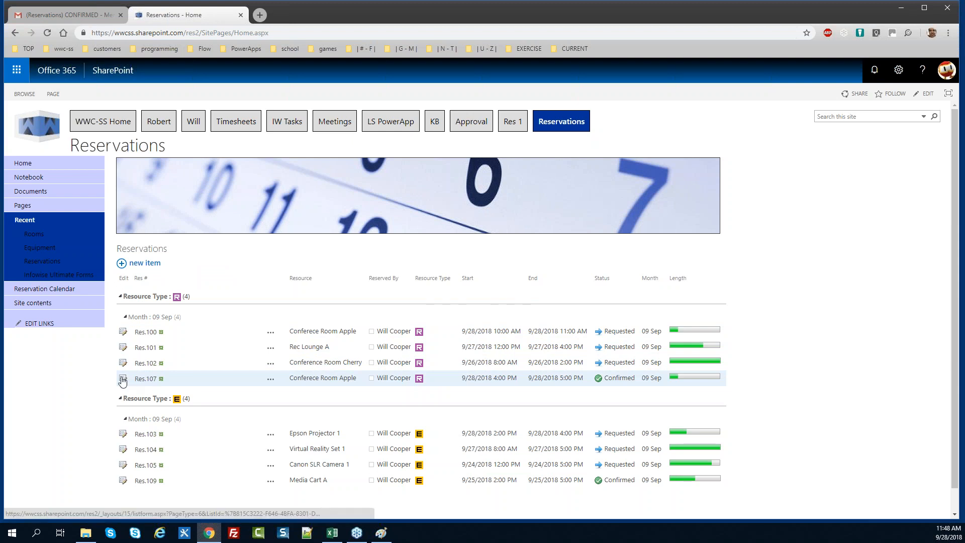
# Open Res.107's edit form to check it, then cancel without changes
pyautogui.click(394, 378)
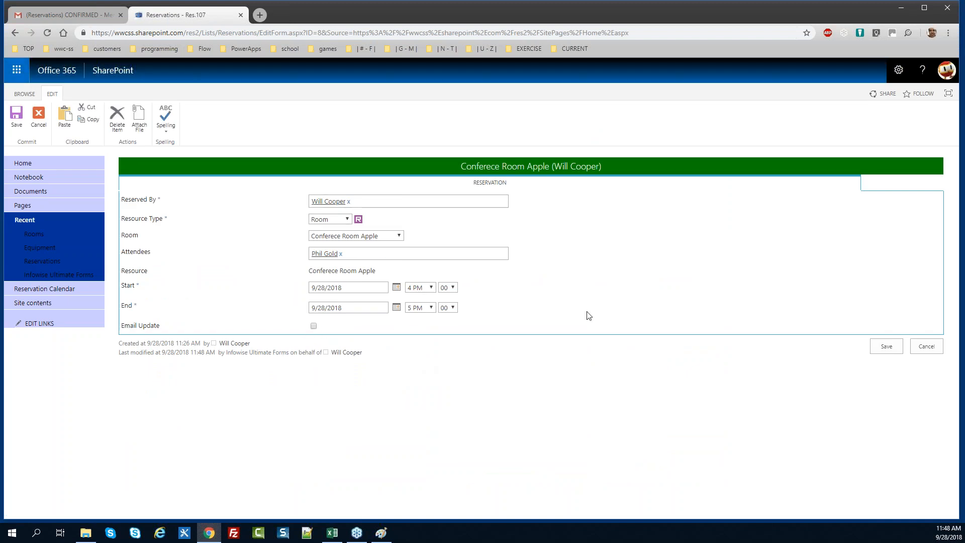
pyautogui.click(921, 348)
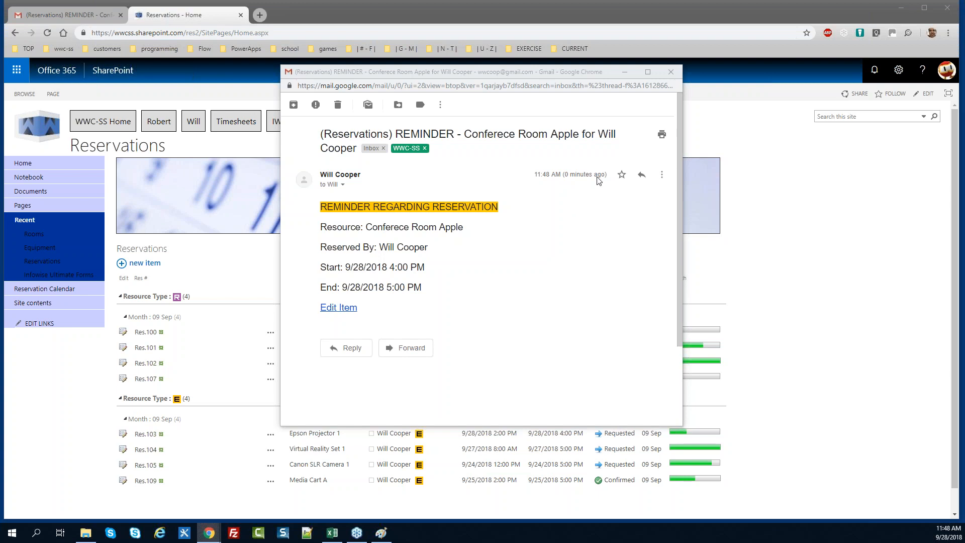
# Close the Gmail REMINDER e-mail window for Conference Room Apple
pyautogui.click(670, 71)
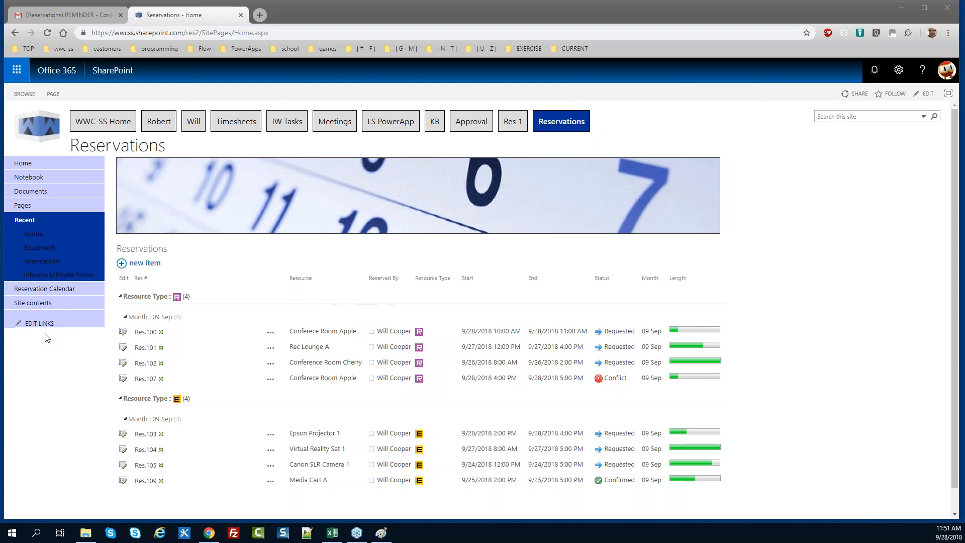
pyautogui.click(111, 121)
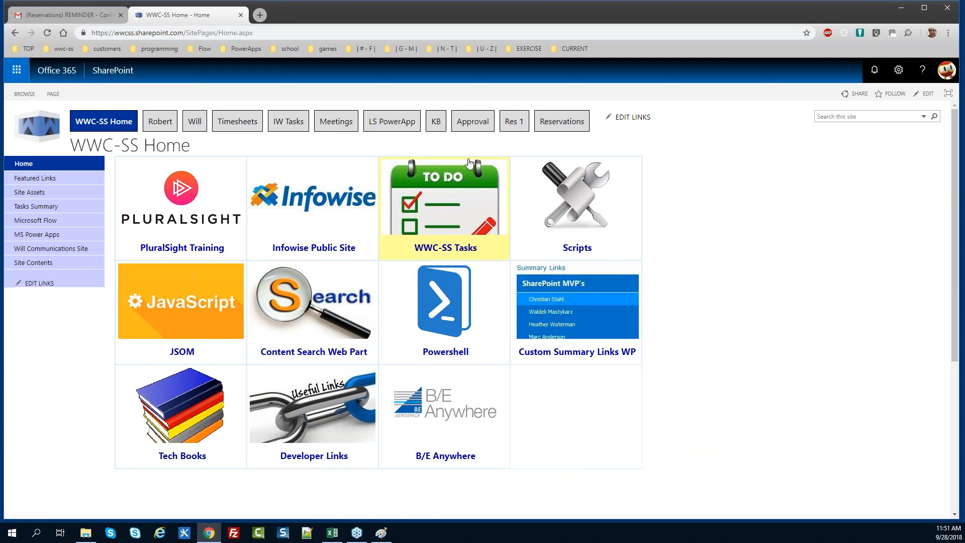
pyautogui.click(552, 124)
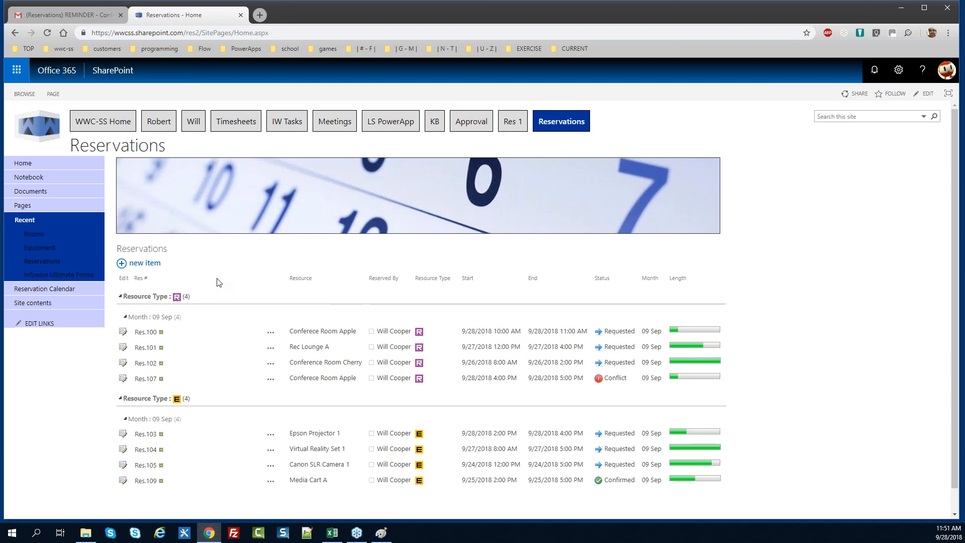
# Search the full Reservations list for 'Conference Room Cheerry'
pyautogui.click(145, 251)
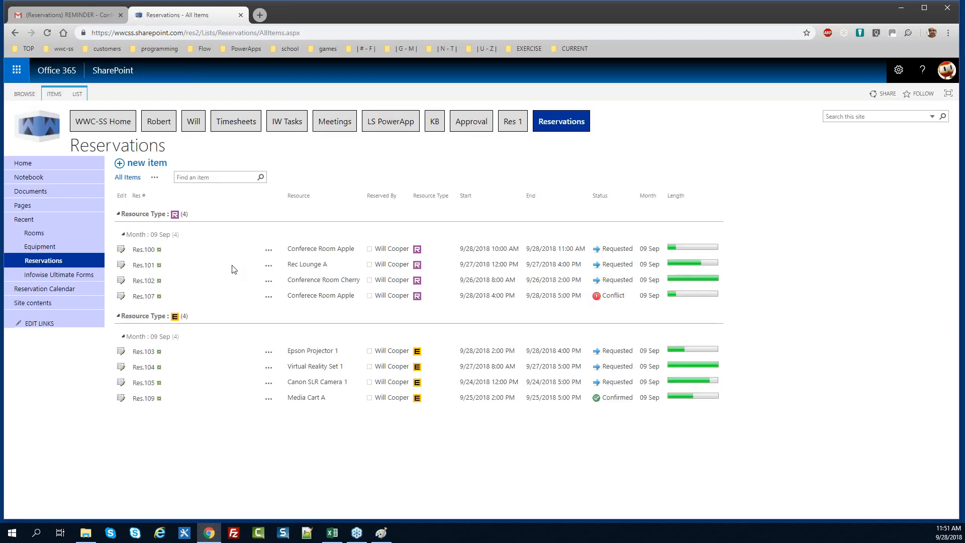
pyautogui.click(219, 177)
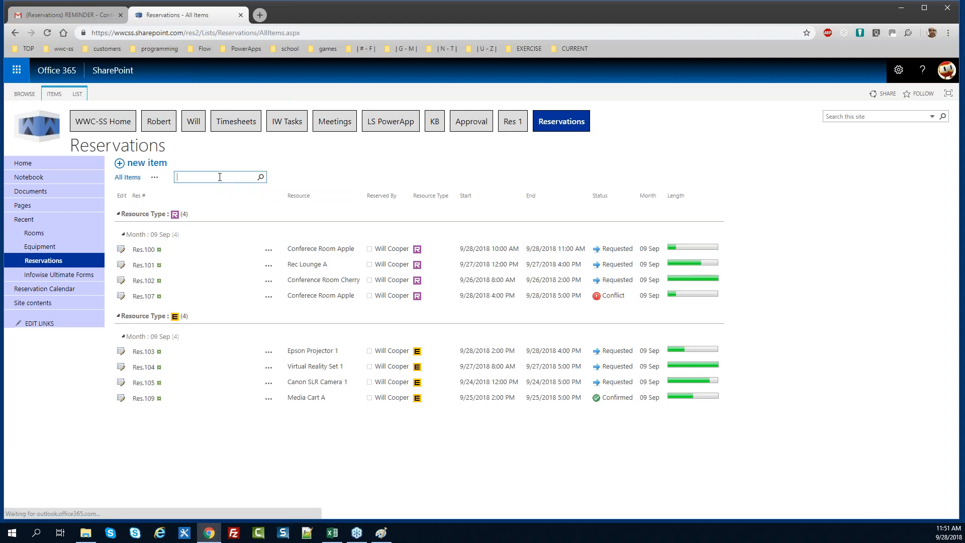
pyautogui.write('Conference Room Che')
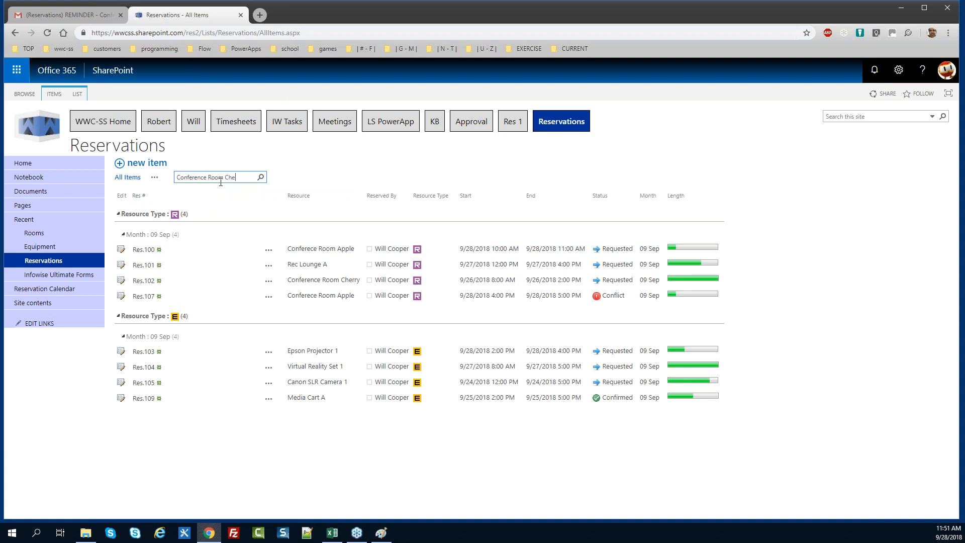
pyautogui.write('erry')
pyautogui.press('Return')
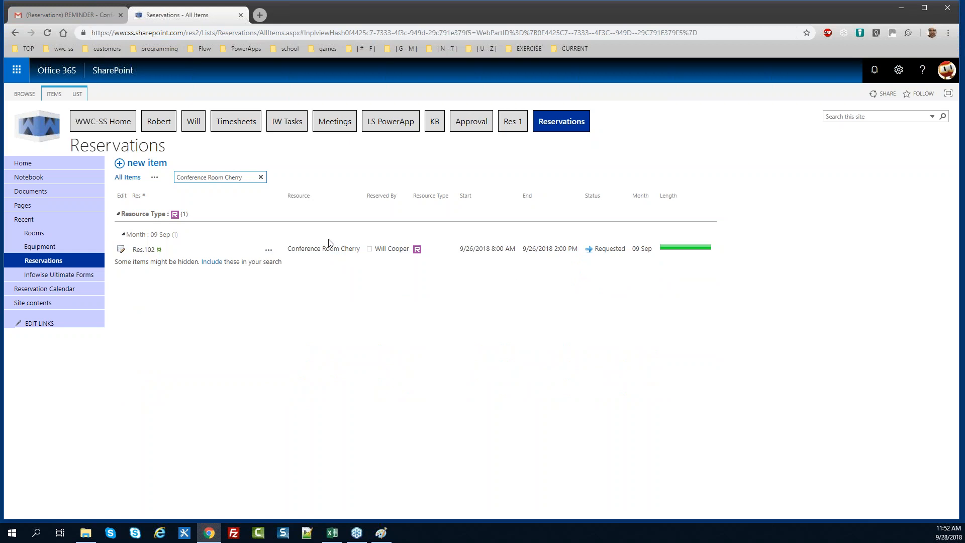
# Clear the search to show all reservations, then open the Reservation Calendar
pyautogui.click(49, 263)
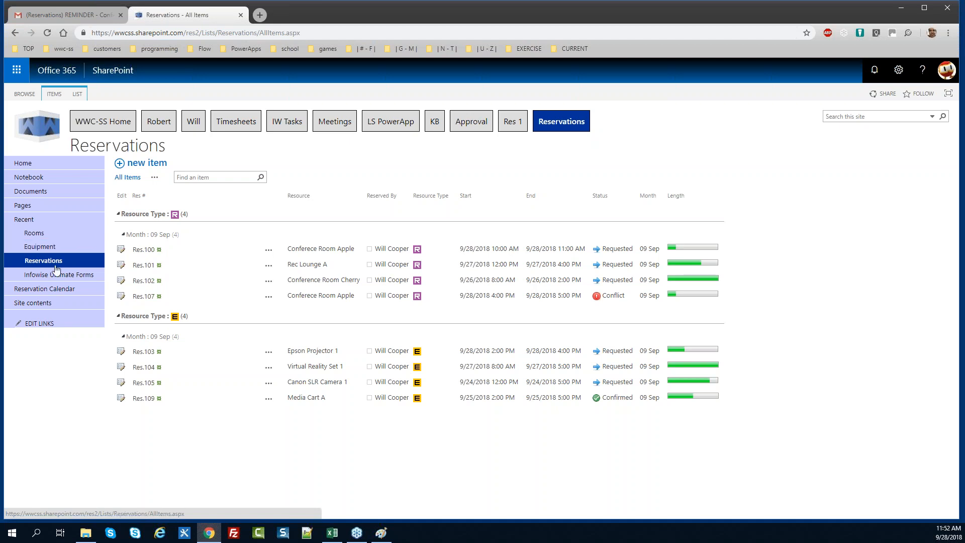
pyautogui.click(57, 290)
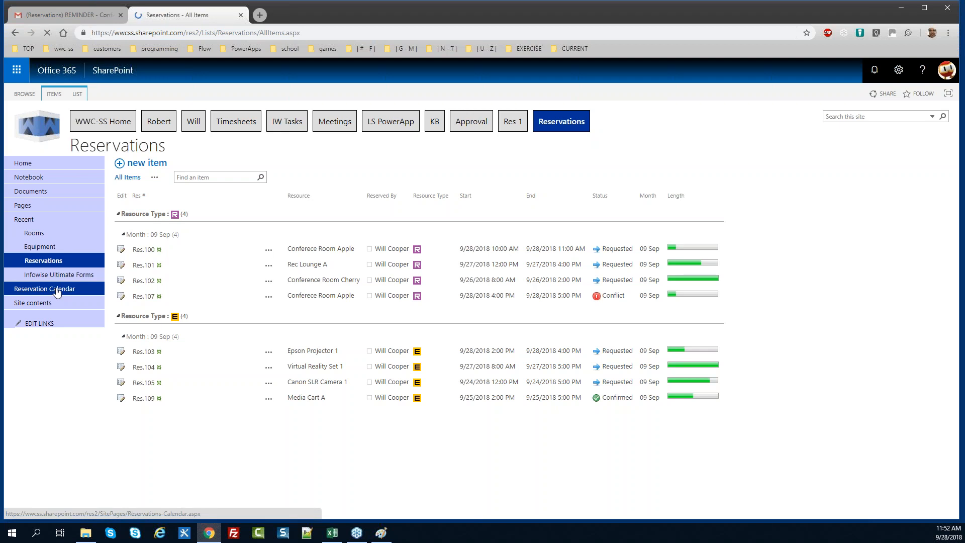